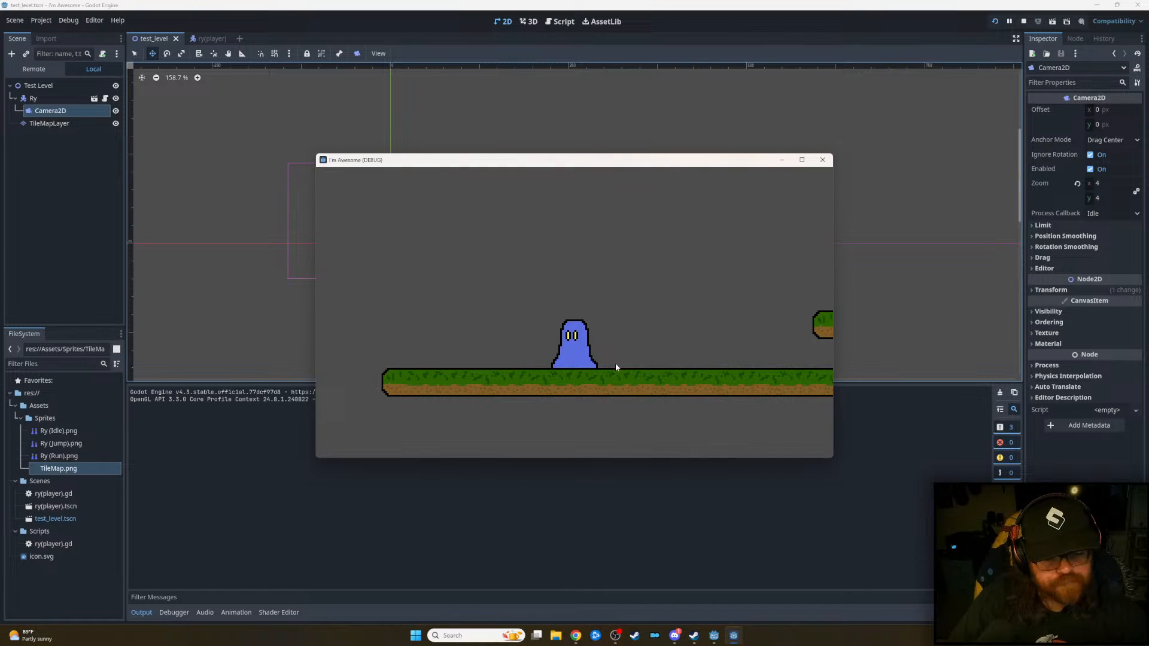
- Playtest the running level by walking the character right and left along the ground platform and jumping
key("Right")
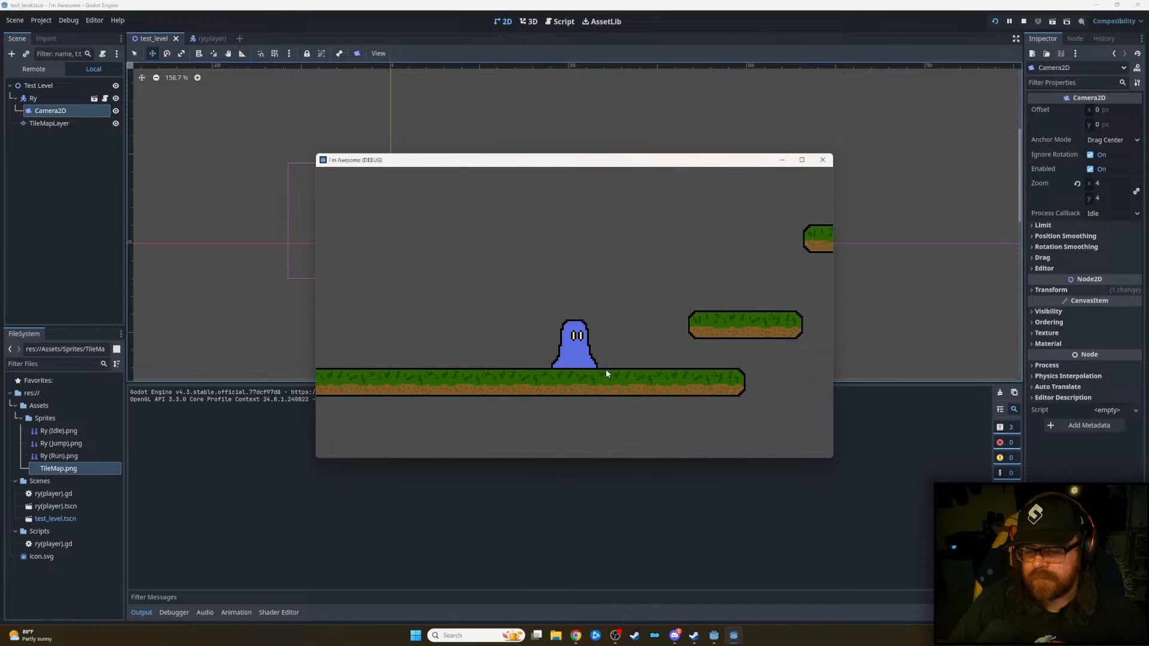
key("space")
key("Right")
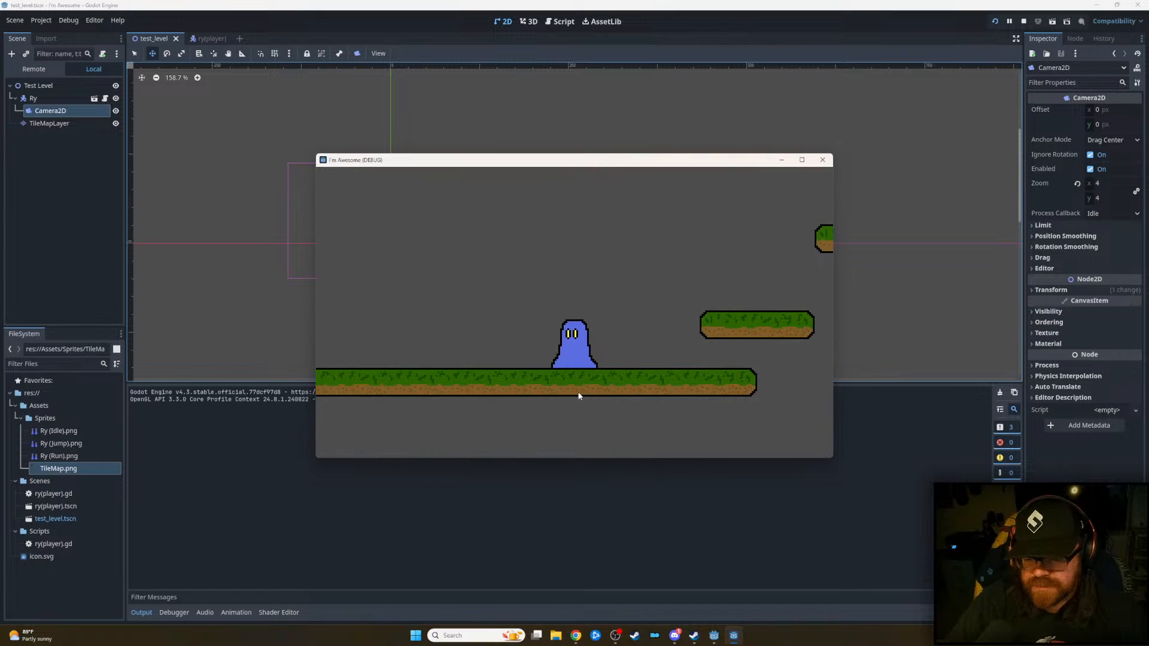
key("Left")
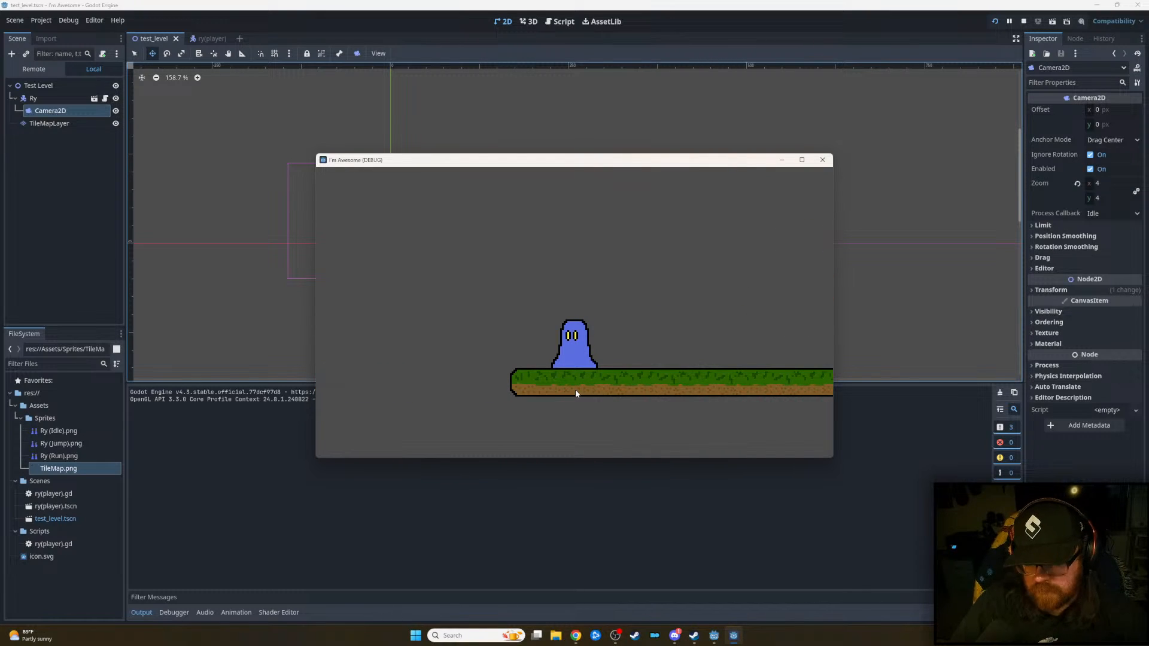
key("Right")
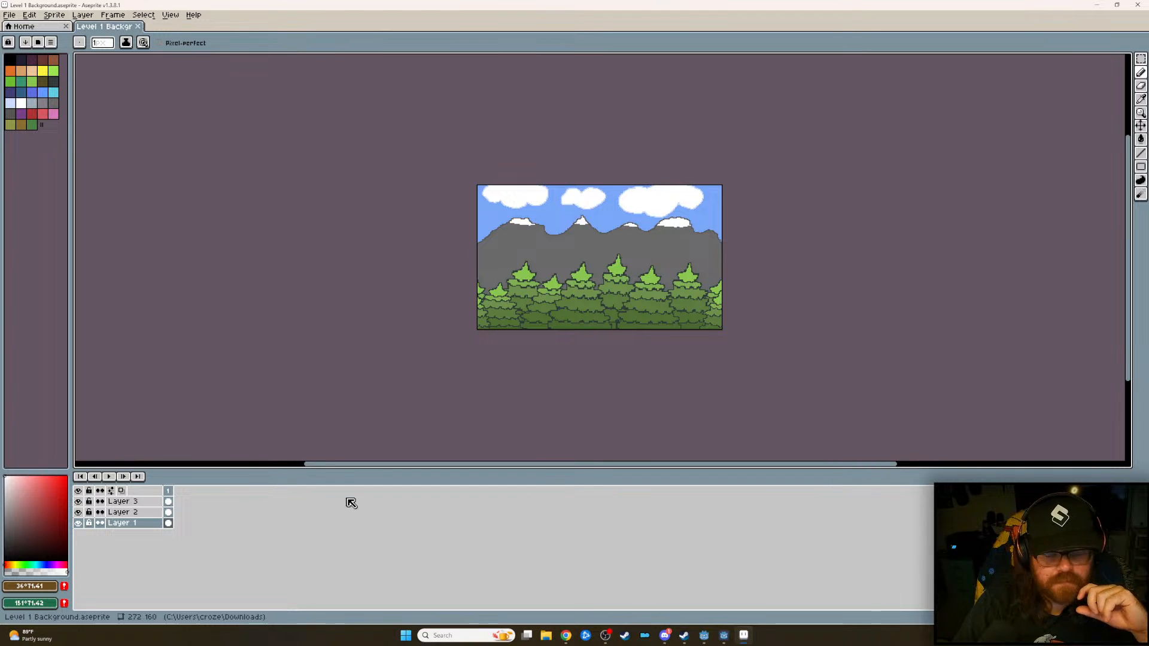
- Switch to Aseprite and hide Layer 1, the sky and clouds, in the Level 1 background
scroll(605, 297, "up", 2)
scroll(606, 297, "down", 2)
middle_click_drag(627, 271, 613, 308)
scroll(613, 307, "up", 2)
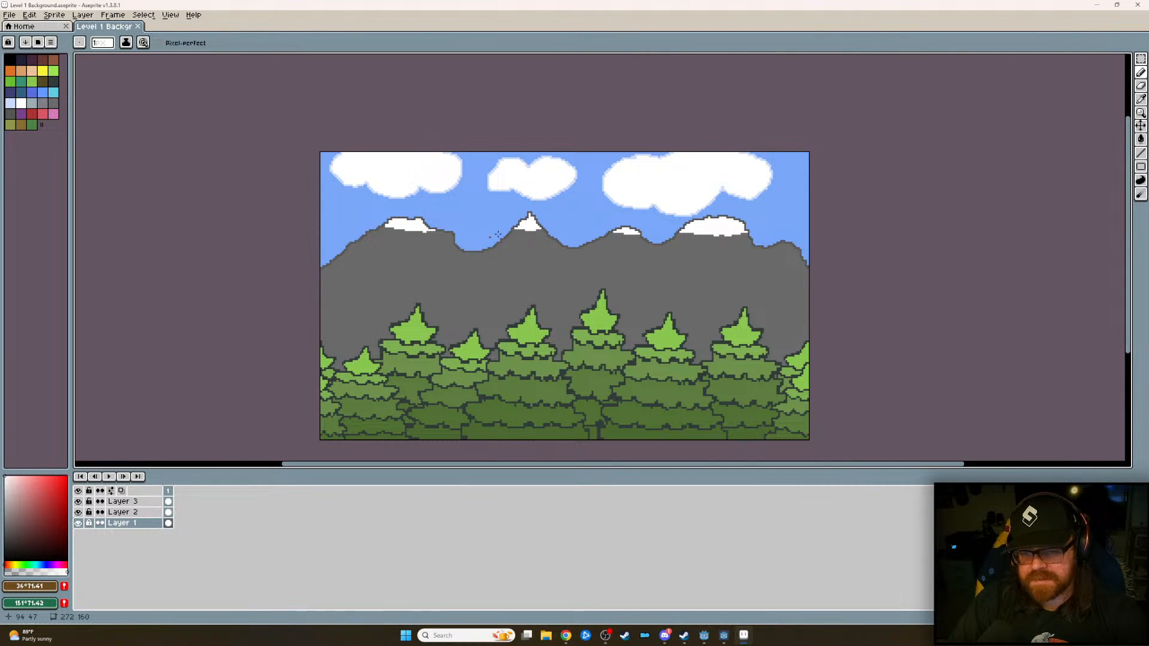
left_click(78, 524)
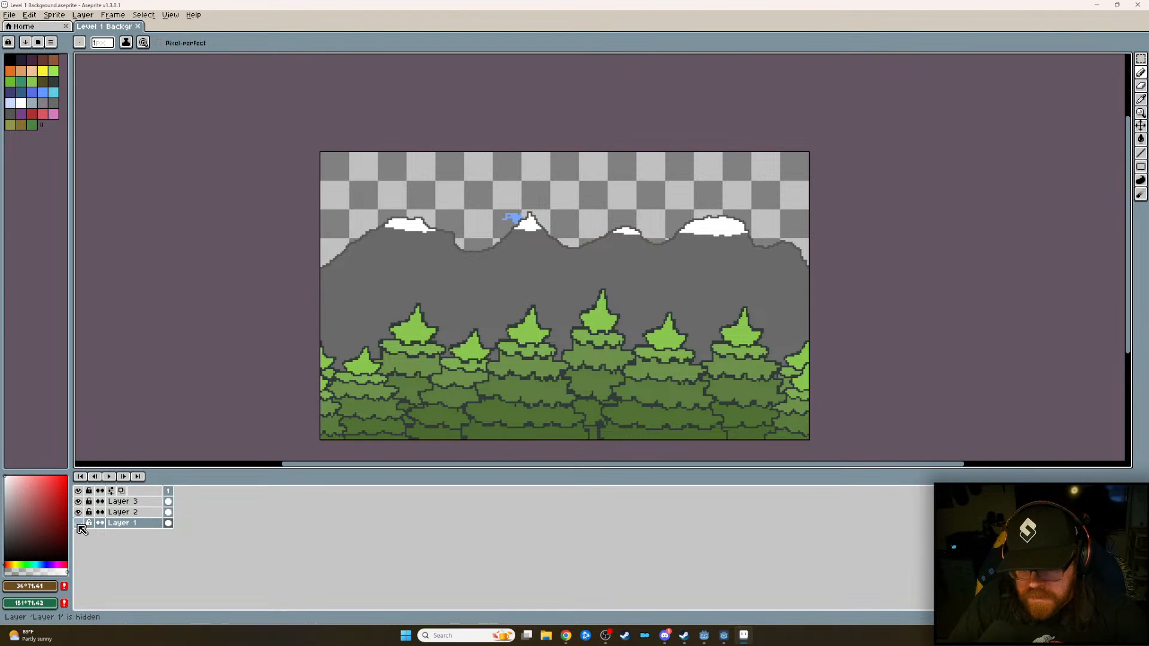
left_click(79, 523)
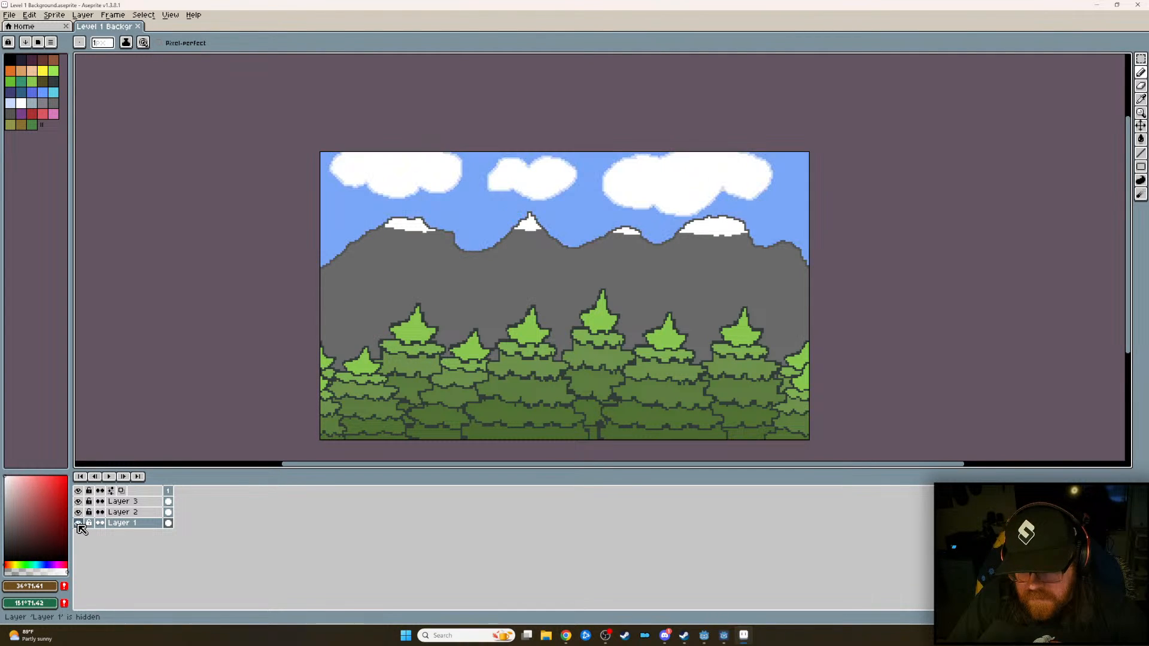
left_click(78, 524)
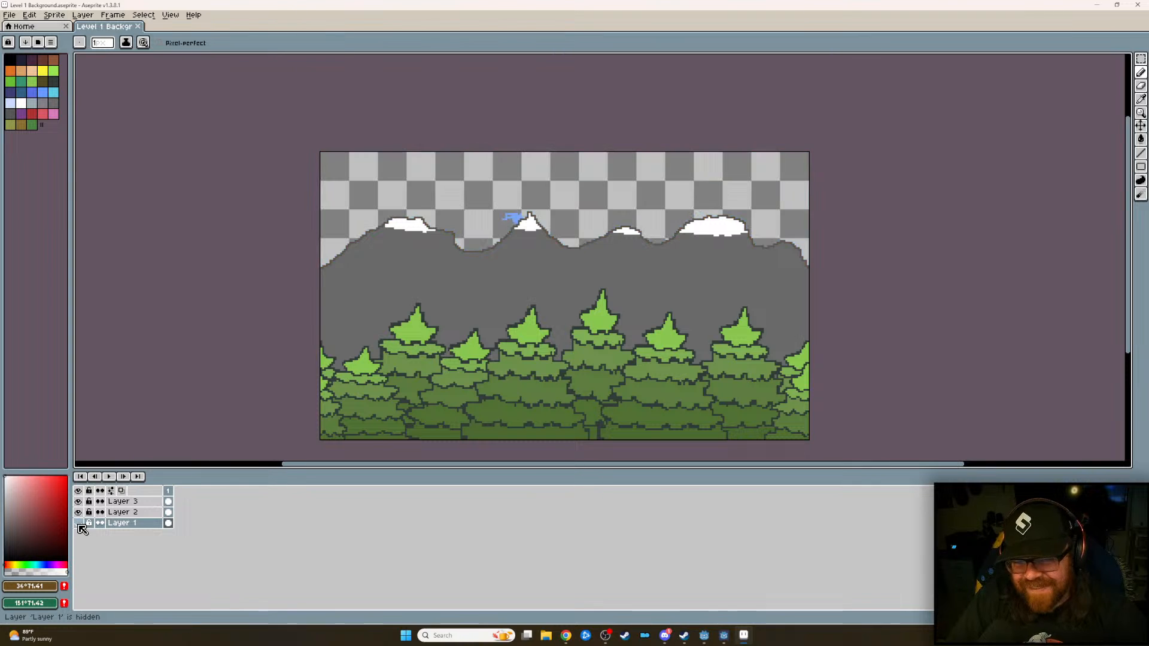
- Try to erase the stray blue pixels beside the pointed snowy peak on Layer 2, then undo the stroke
scroll(515, 231, "up", 3)
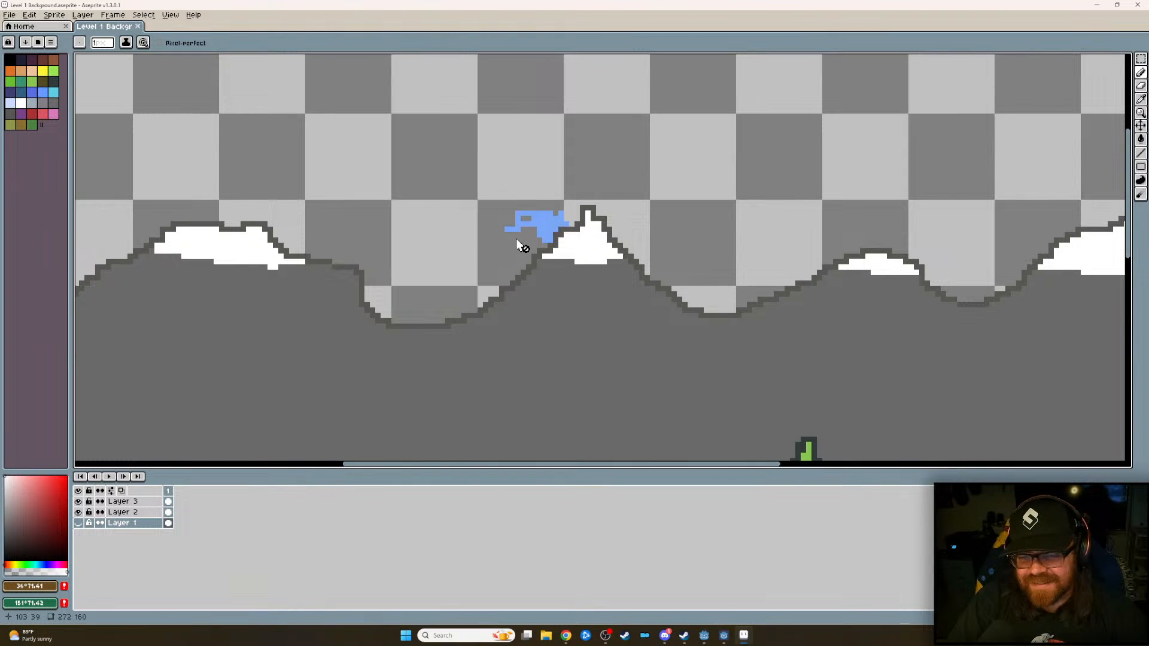
left_click(1142, 86)
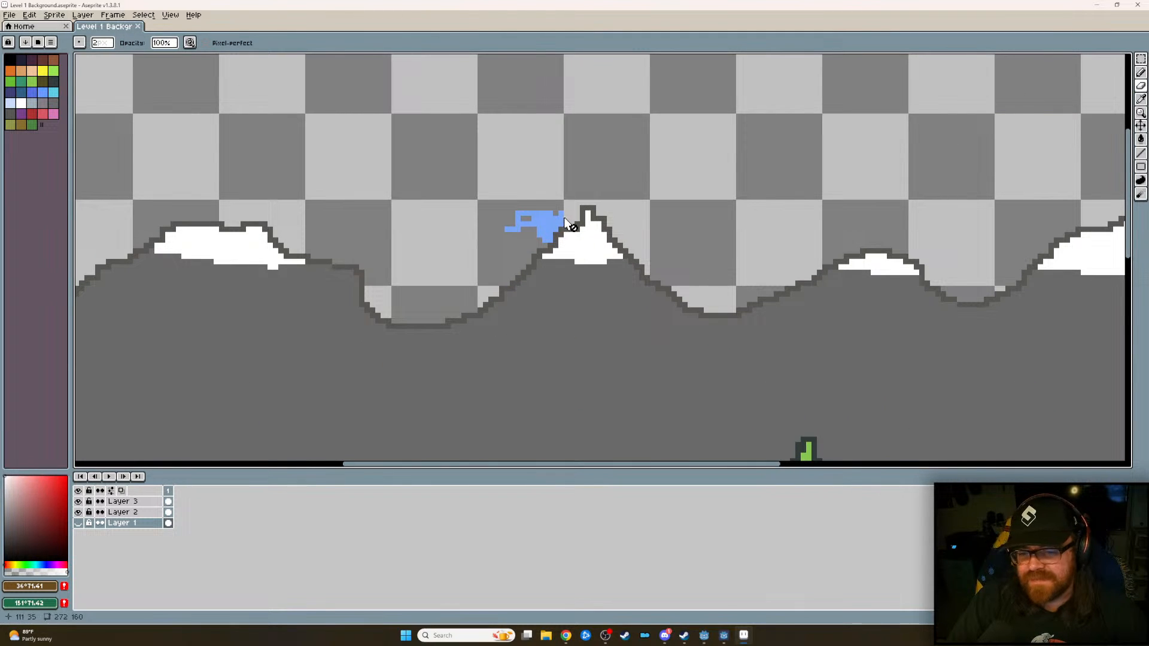
left_click(123, 513)
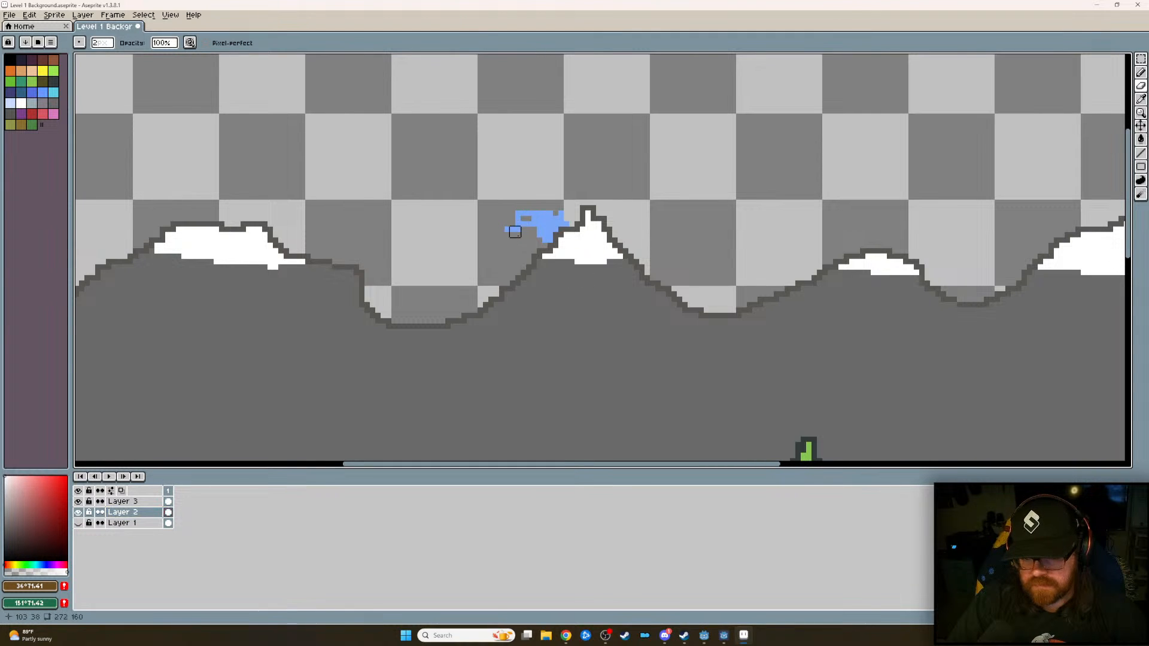
mouse_move(515, 232)
left_mouse_down()
mouse_move(542, 221)
mouse_move(567, 250)
mouse_move(595, 259)
left_mouse_up()
key("ctrl+z")
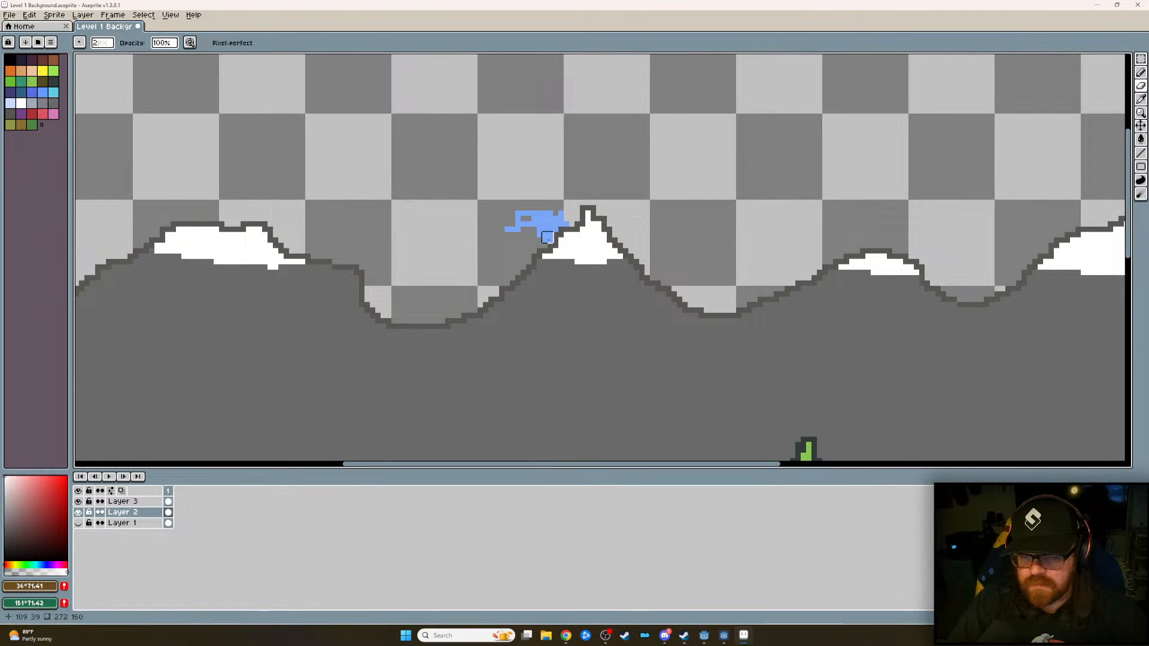
- Show Layer 1 and try to erase the stray blue pixels on it, then undo the stroke
left_click(123, 523)
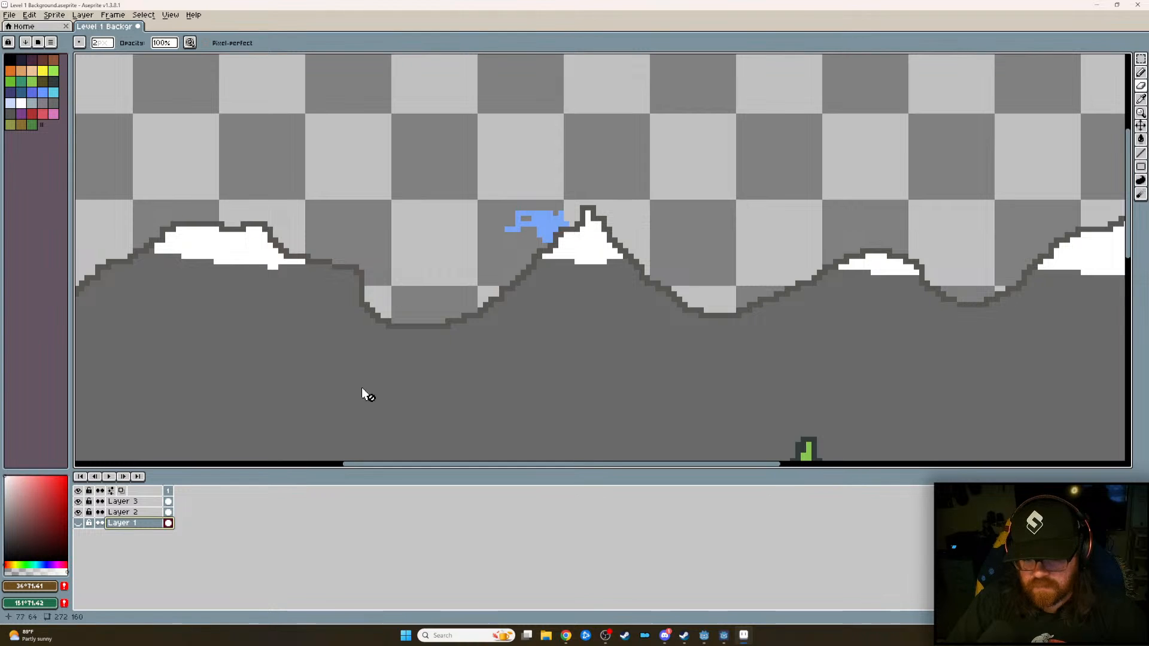
left_click(78, 523)
mouse_move(513, 233)
left_mouse_down()
mouse_move(525, 221)
mouse_move(524, 241)
mouse_move(515, 237)
mouse_move(536, 215)
left_mouse_up()
key("ctrl+z")
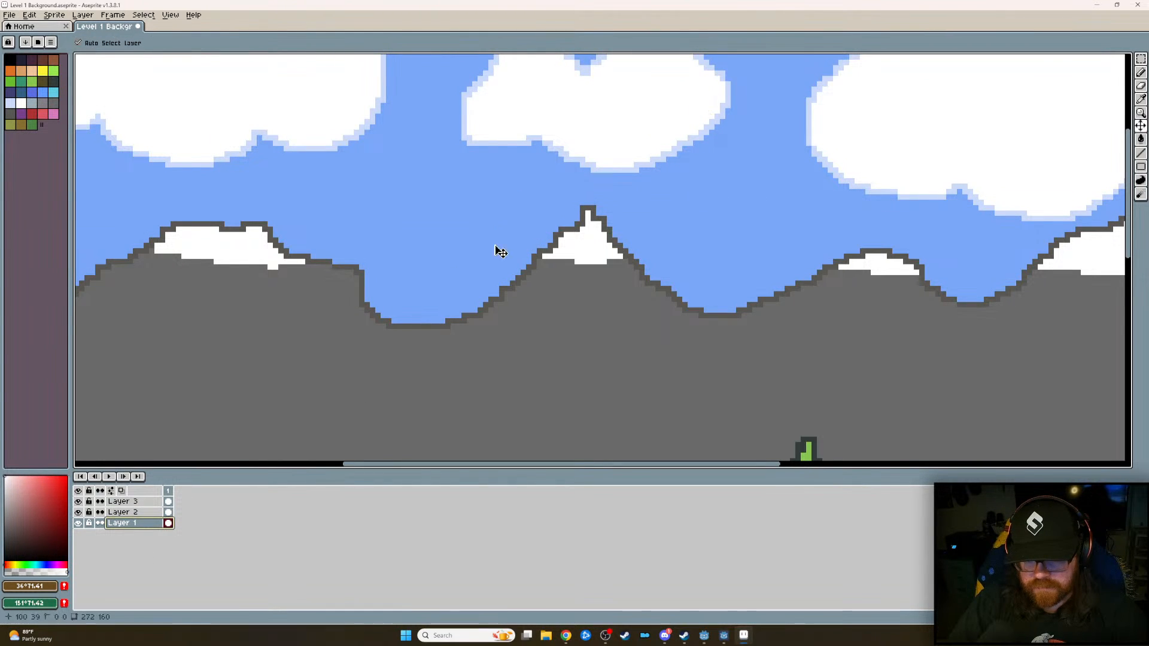
- Hide Layer 1 again and erase the stray blue pixels beside the pointed snowy peak on Layer 3
left_click(123, 501)
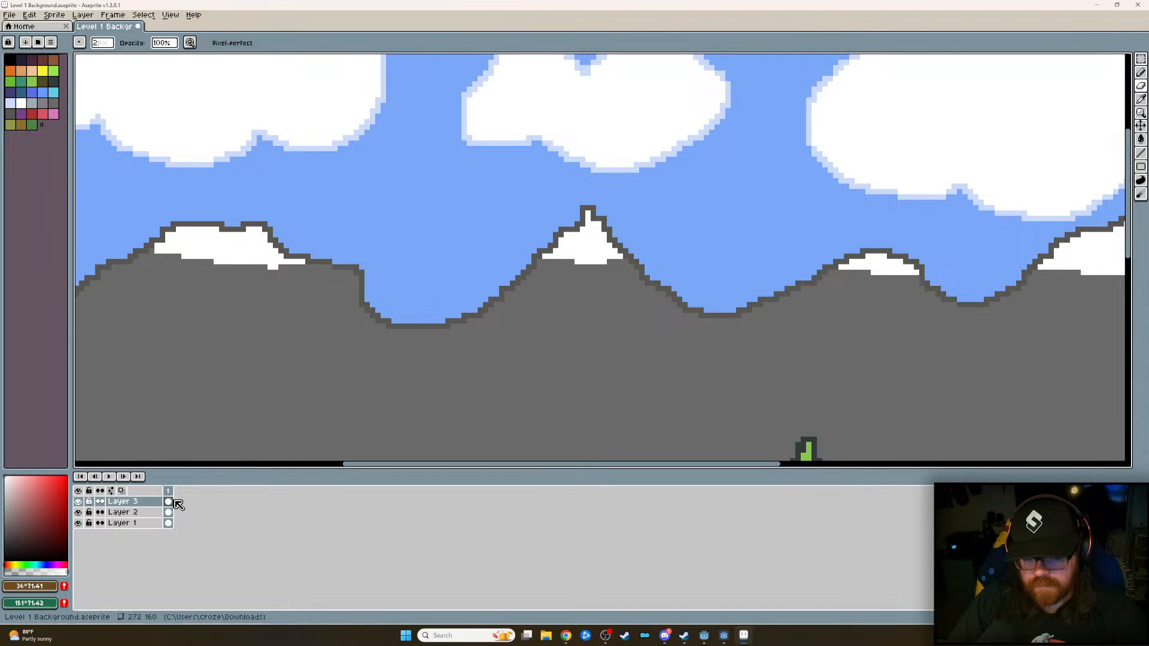
left_click(79, 523)
mouse_move(508, 227)
left_mouse_down()
mouse_move(520, 218)
mouse_move(558, 242)
mouse_move(544, 236)
mouse_move(562, 210)
left_mouse_up()
scroll(563, 210, "down", 4)
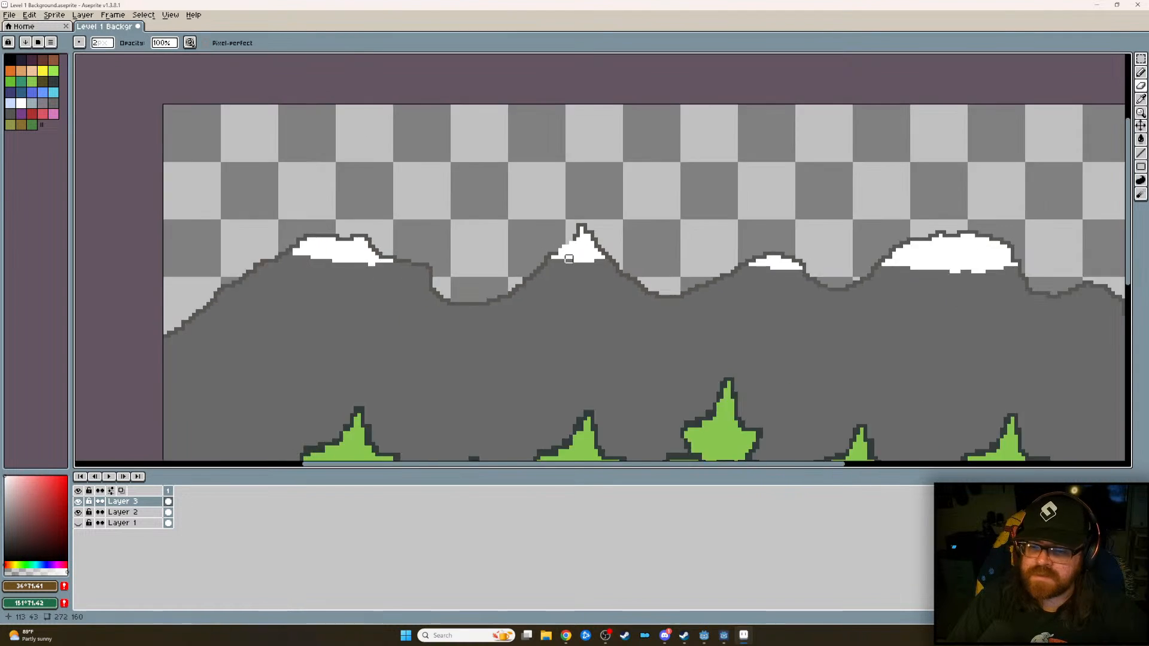
scroll(591, 279, "up", 2)
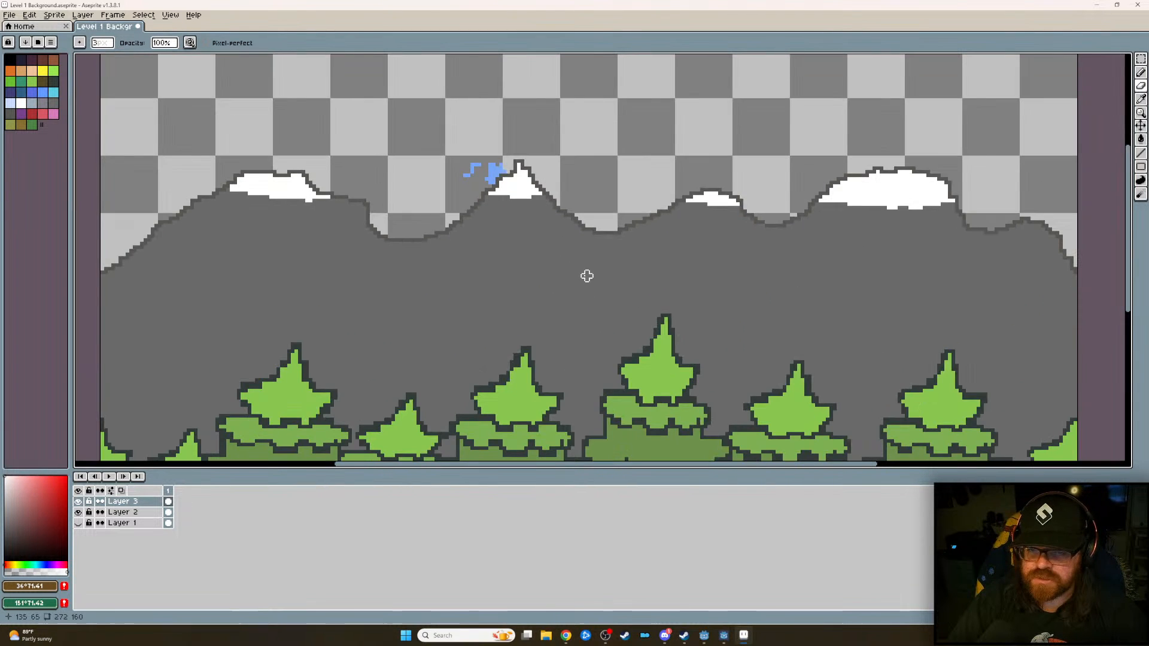
mouse_move(470, 174)
left_mouse_down()
mouse_move(482, 165)
mouse_move(487, 179)
left_mouse_up()
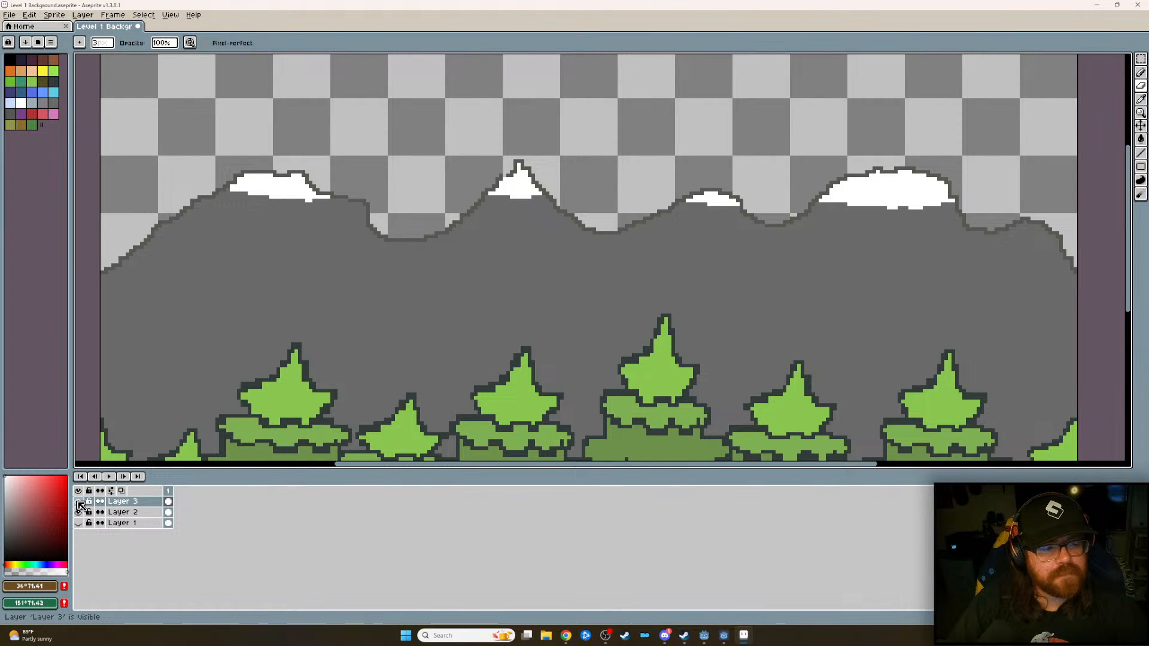
- Toggle the visibility of Layer 3 and Layer 2 to examine which parts of the artwork each one holds
left_click(79, 503)
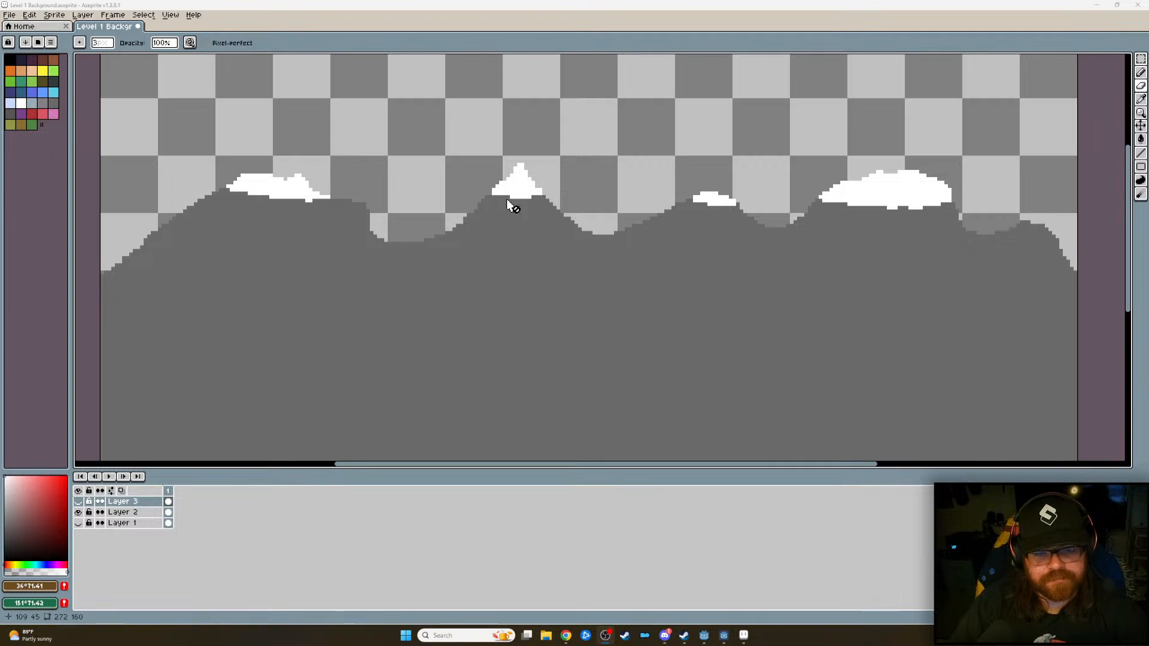
scroll(461, 221, "down", 1)
scroll(459, 218, "down", 3)
scroll(429, 249, "up", 4)
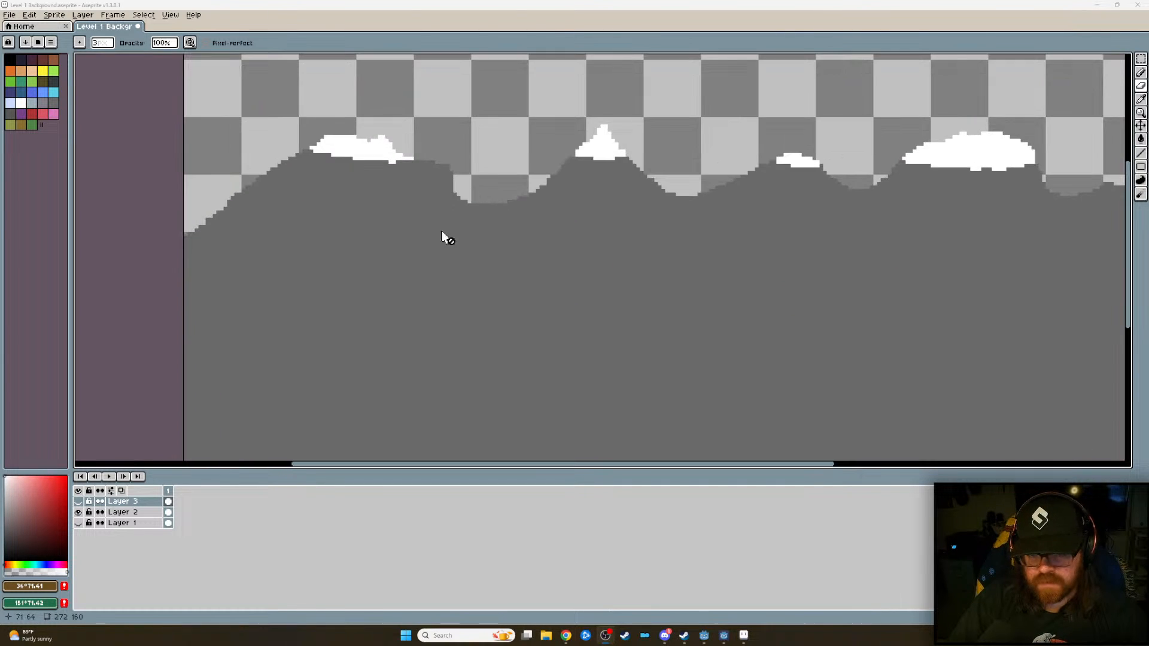
scroll(479, 230, "down", 1)
left_click(79, 503)
left_click(79, 503)
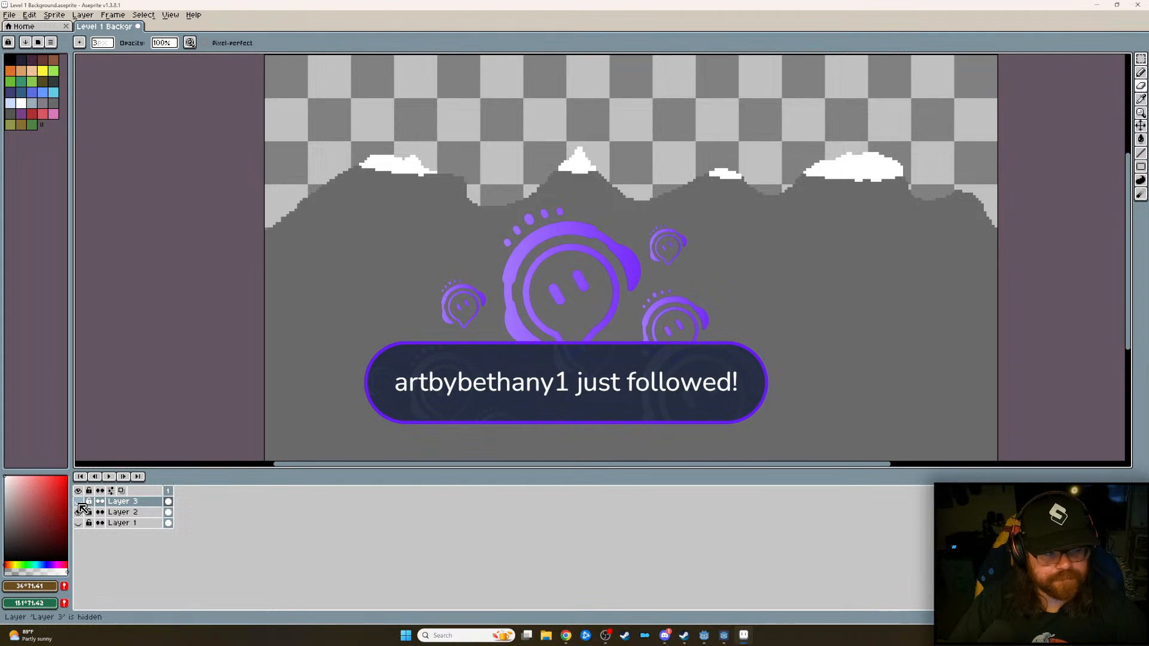
left_click(79, 504)
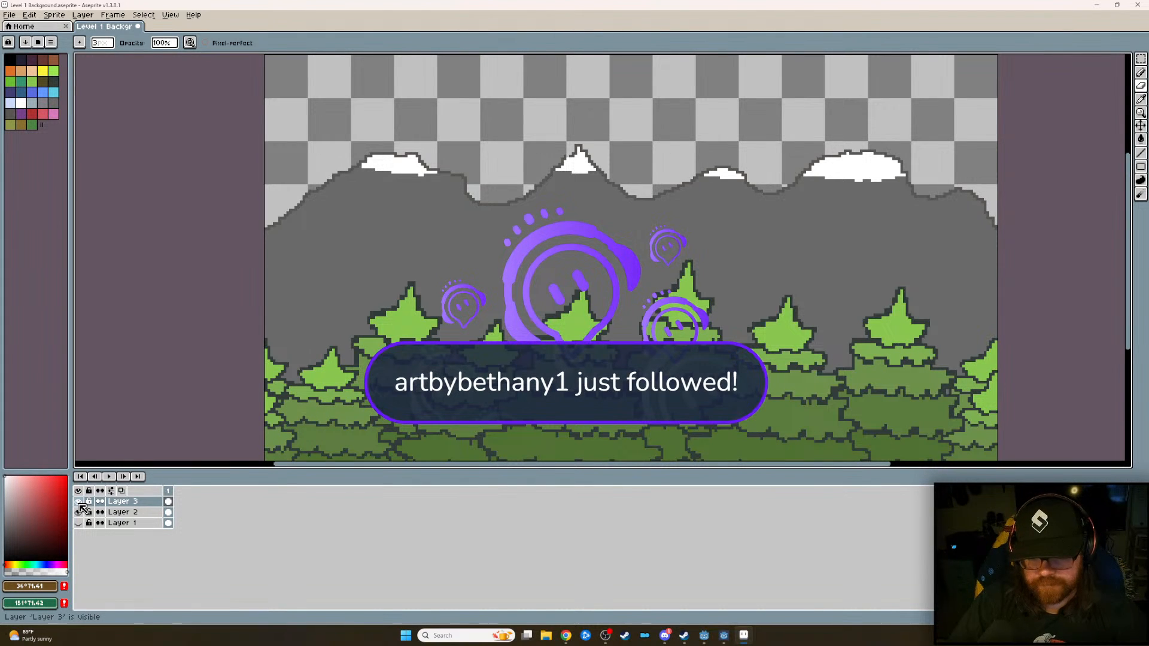
left_click(78, 512)
left_click(168, 501)
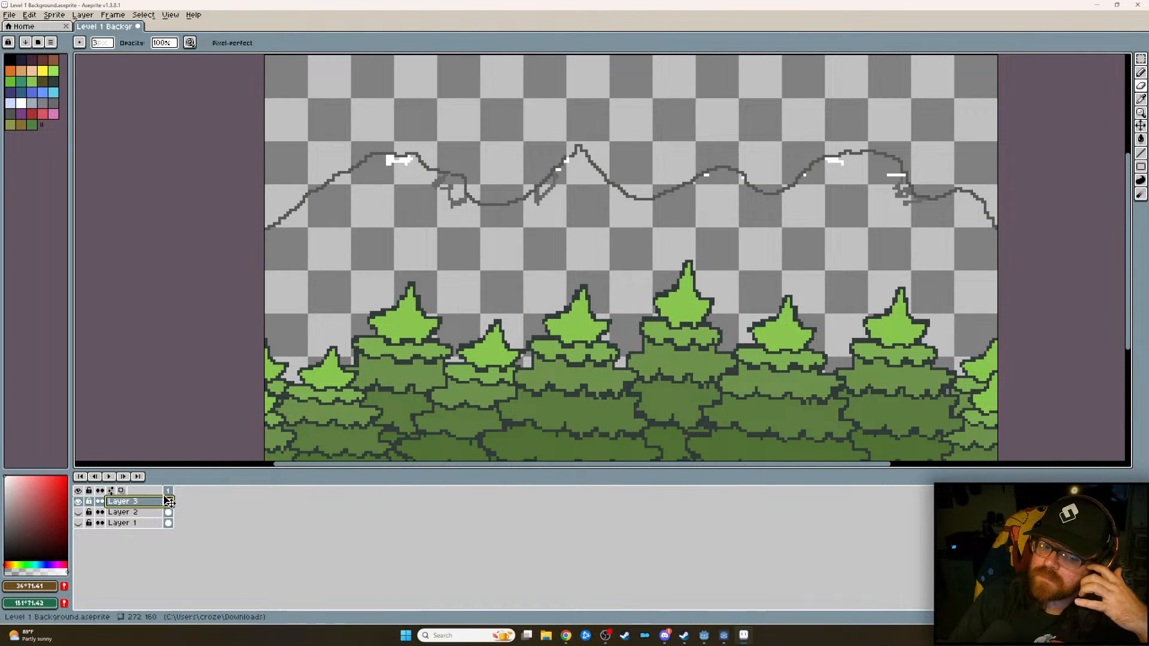
left_click(523, 360)
key("v")
key("ctrl+d")
key("b")
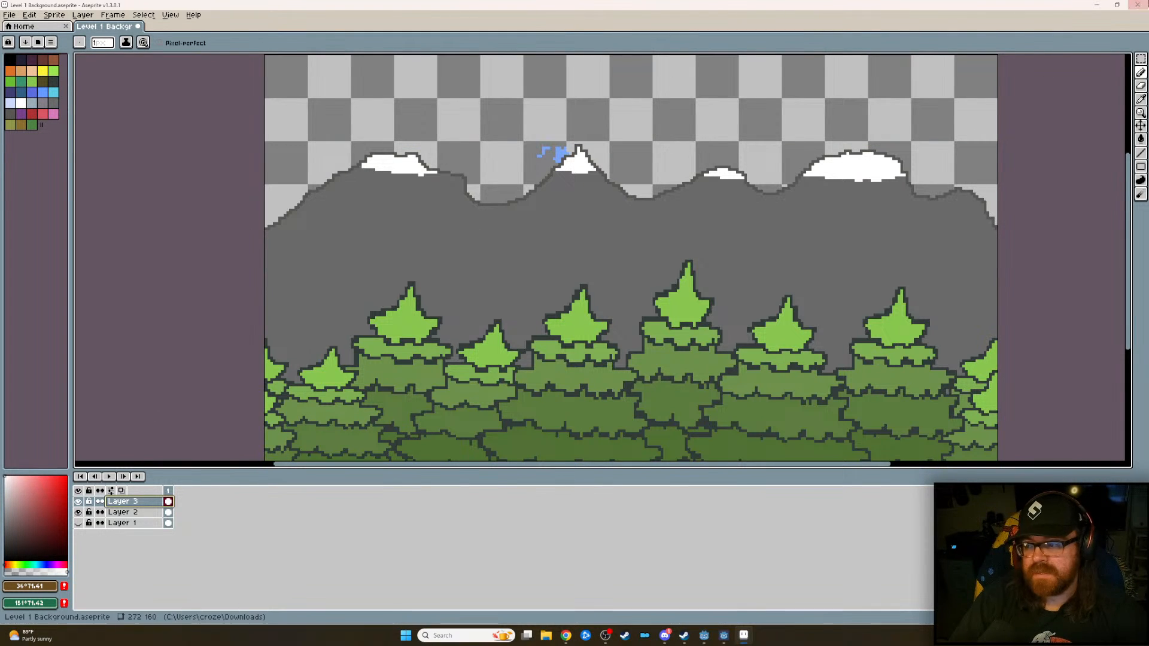
- Erase the remaining blue pixels beside the pointed peak on Layer 3 with the Eraser
key("e")
scroll(563, 144, "up", 3)
scroll(563, 144, "up", 2)
mouse_move(467, 218)
left_mouse_down()
mouse_move(490, 233)
mouse_move(428, 264)
mouse_move(425, 305)
mouse_move(425, 234)
mouse_move(341, 278)
mouse_move(342, 264)
left_mouse_up()
- Hide Layer 2 and cut the full-width strip containing the mountain outline, about 272 by 51 px, out of Layer 3
scroll(341, 264, "down", 5)
scroll(346, 263, "up", 2)
scroll(331, 295, "down", 1)
middle_click_drag(383, 219, 488, 183)
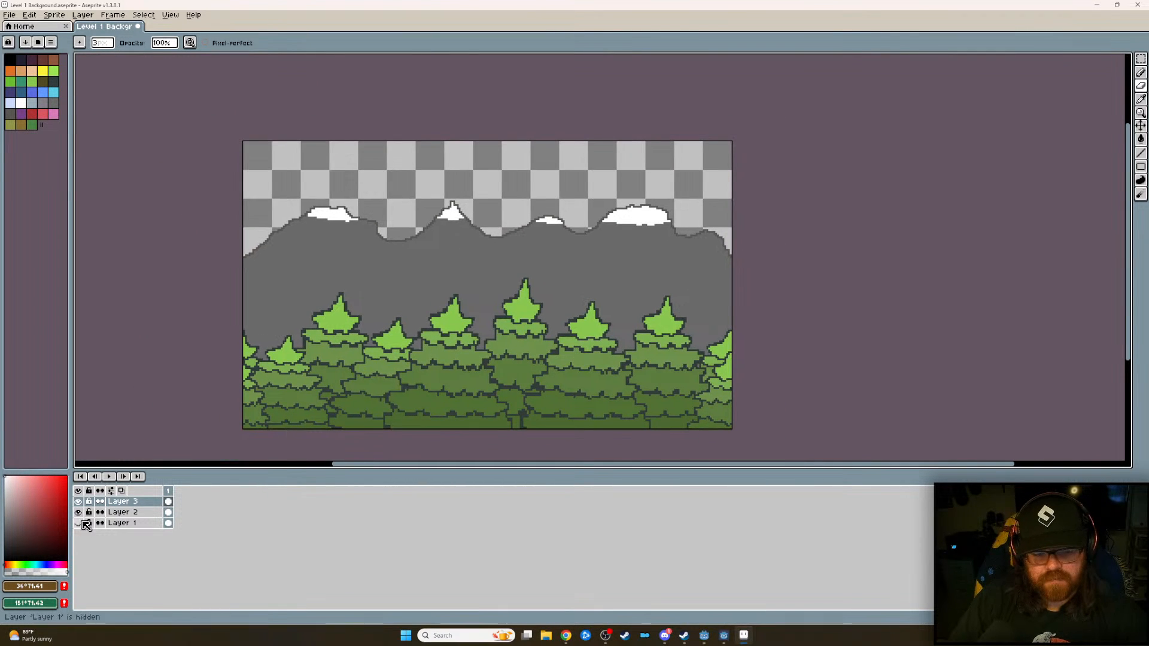
left_click(77, 512)
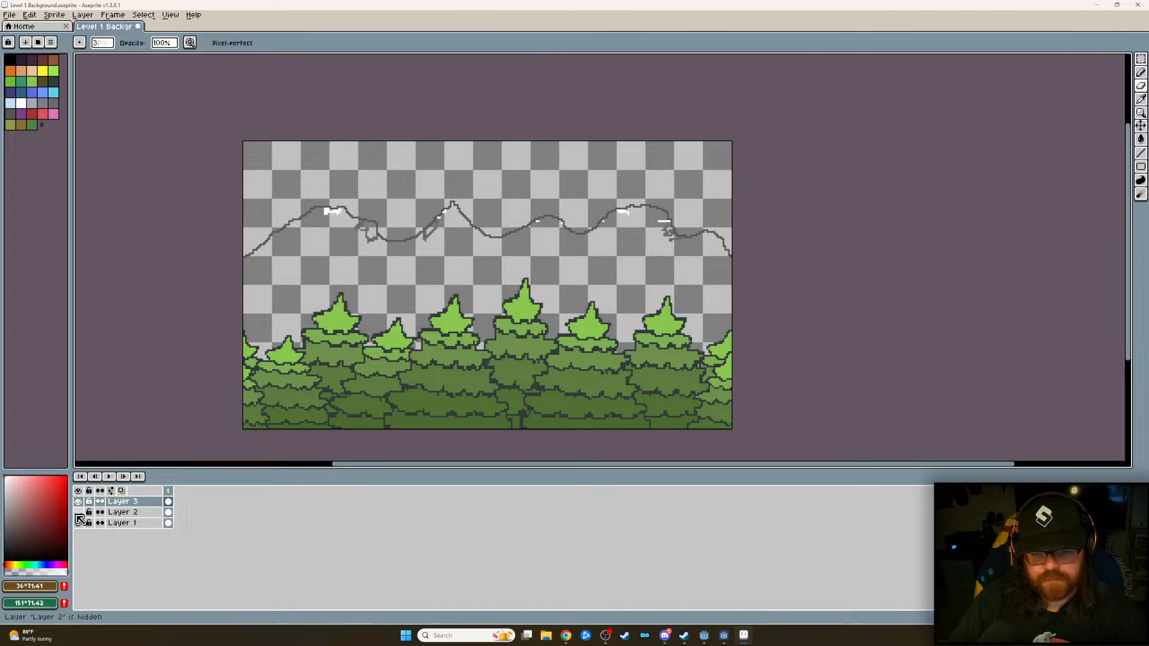
key("w")
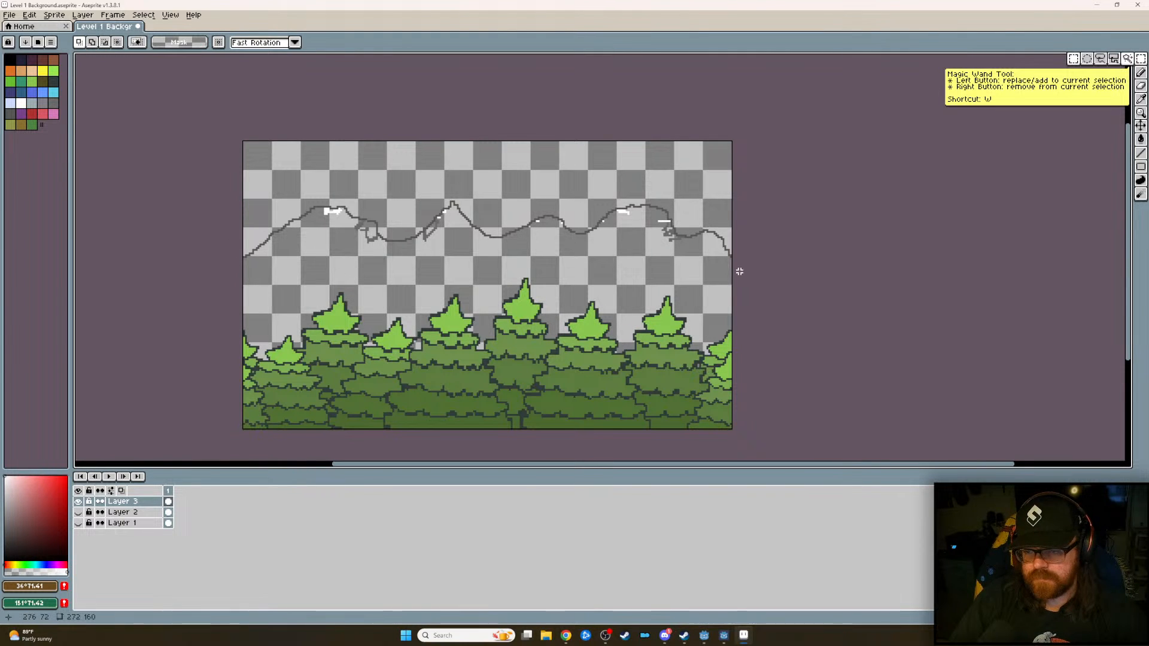
left_click_drag(742, 286, 195, 177)
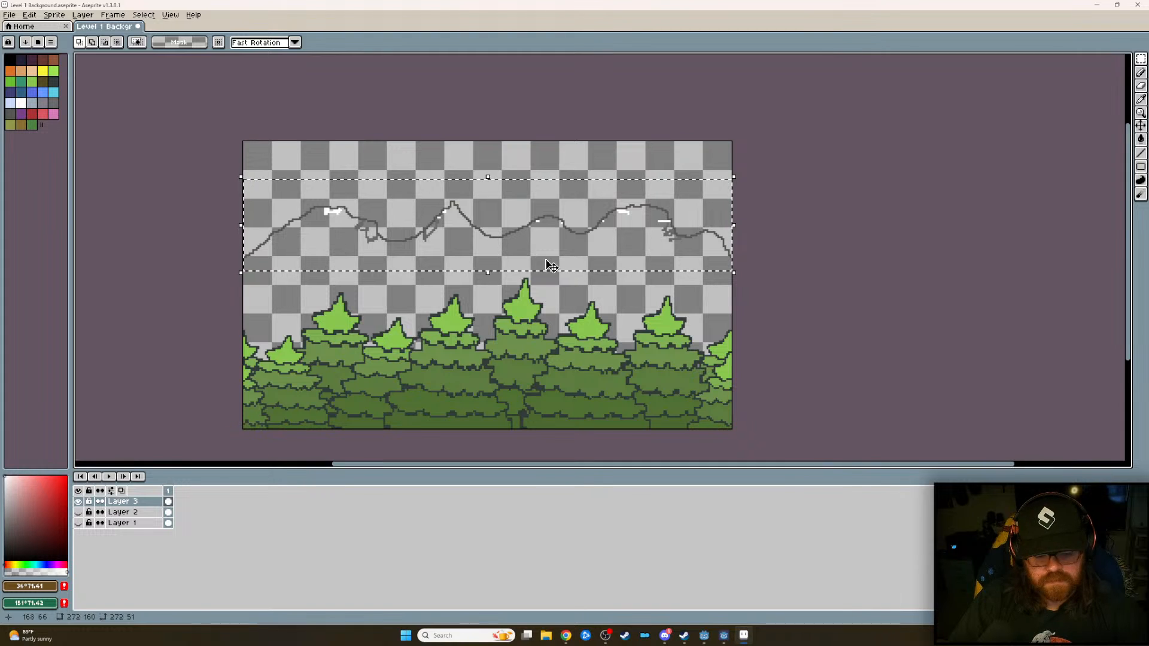
key("Delete")
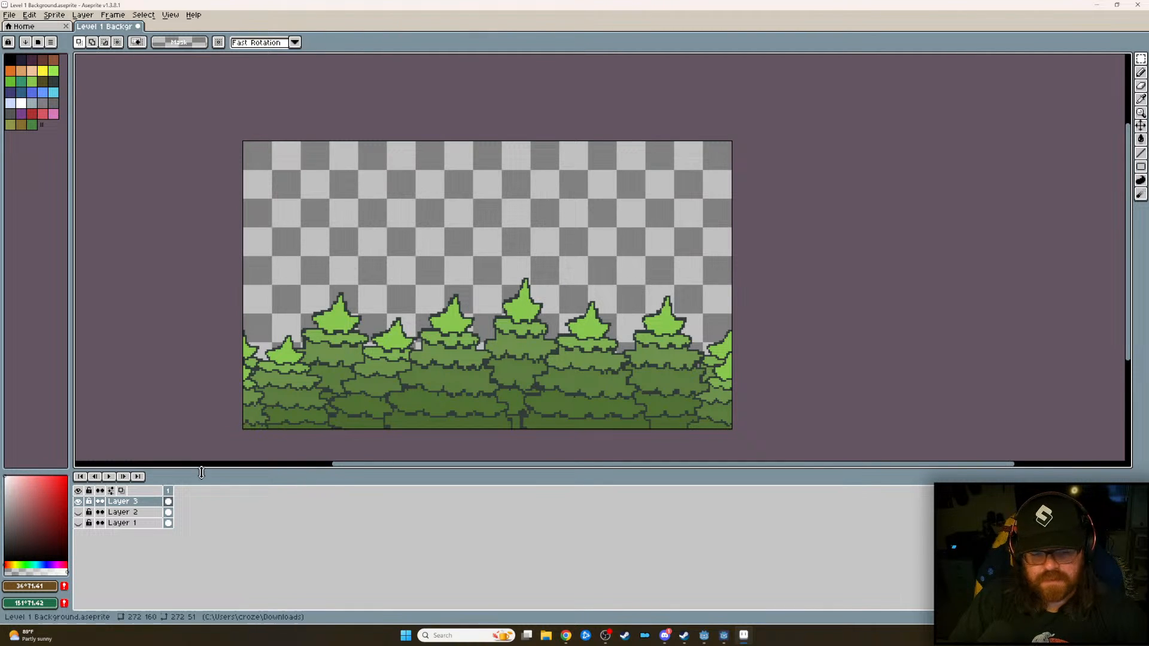
- Show Layer 2 and paste the mountain outline onto it in its original position
left_click(123, 512)
left_click(78, 513)
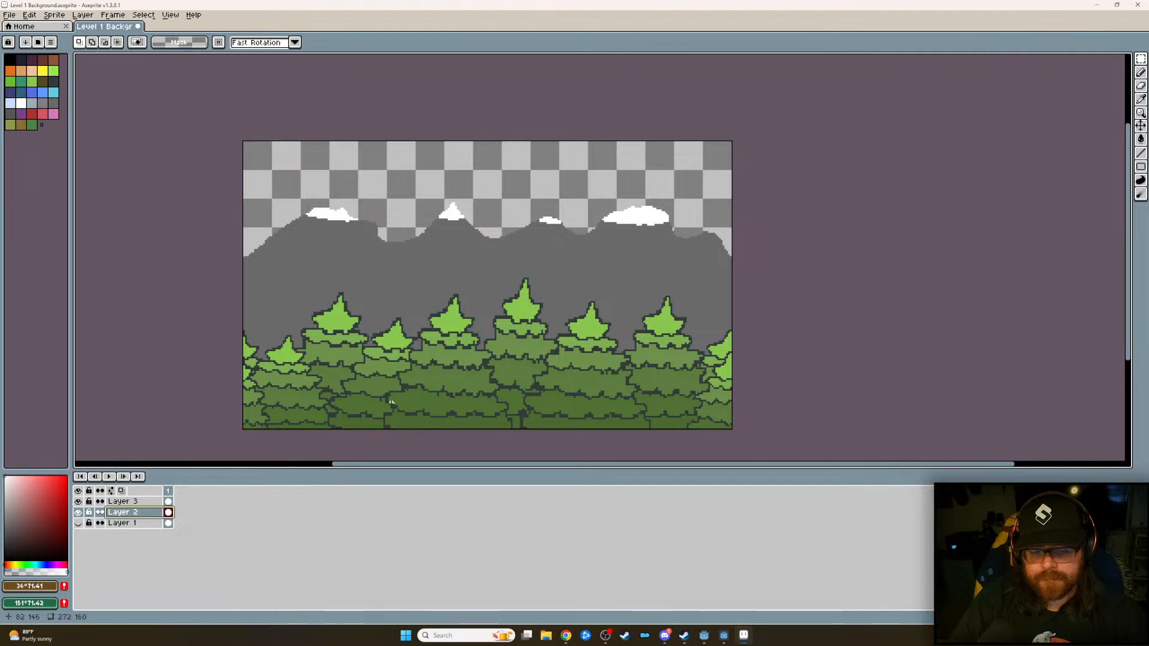
key("ctrl+v")
left_click(428, 282)
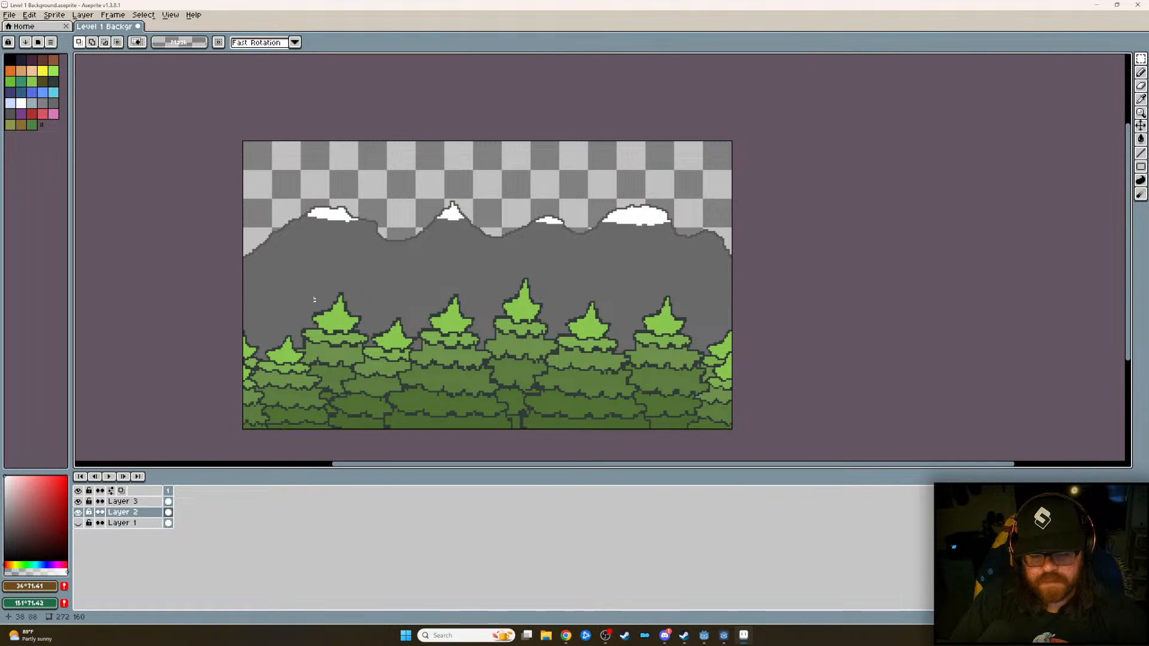
- Toggle Layer 3 and Layer 2 to check that trees and mountains are on separate layers
left_click(78, 501)
left_click(78, 501)
left_click(78, 513)
left_click(78, 512)
left_click(78, 512)
left_click(78, 512)
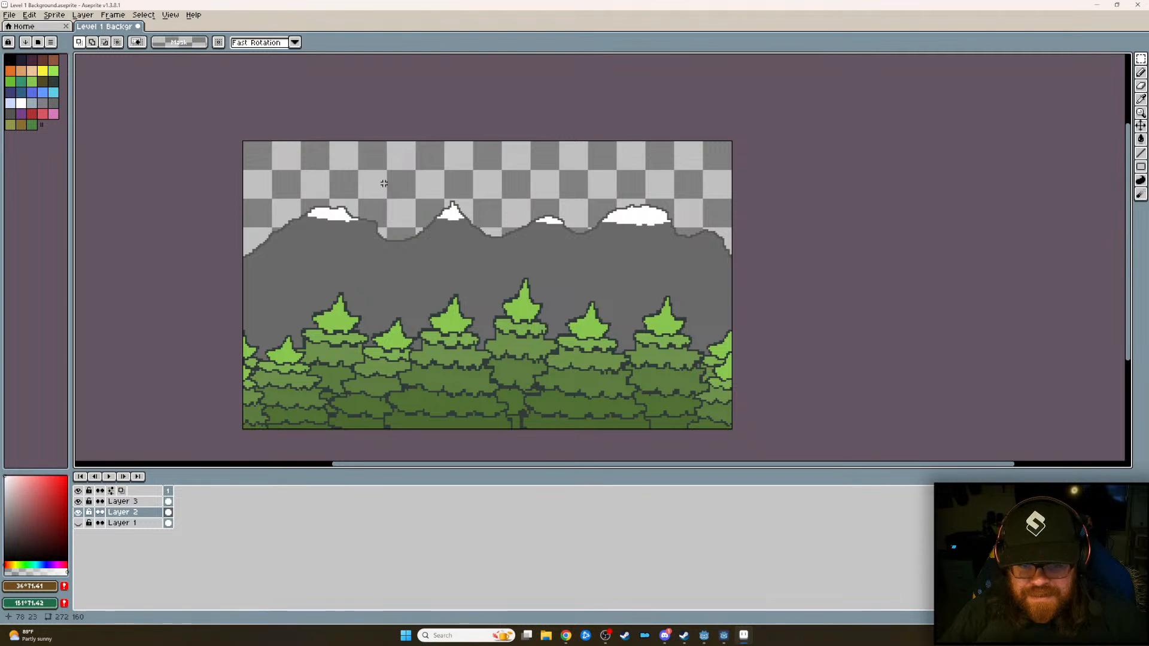
- Sample the dark outline colour and clean up the corner pixel on the ridge ledge just before the pointed peak, using Eraser and Pencil
scroll(383, 179, "up", 3)
scroll(343, 195, "up", 1)
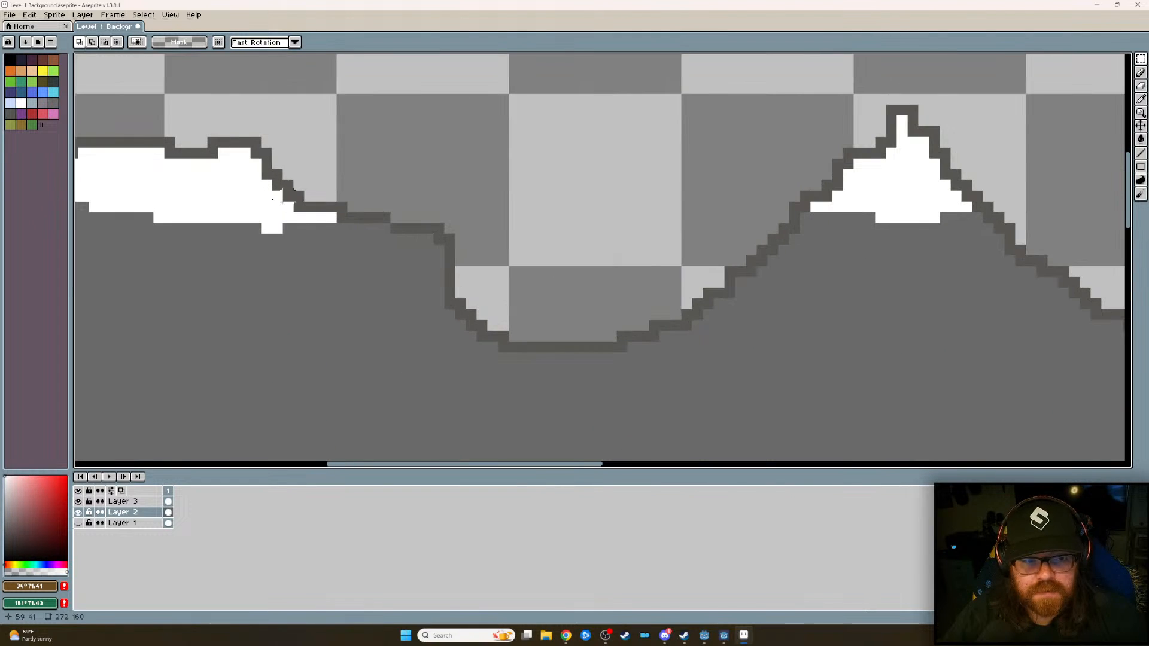
key("i")
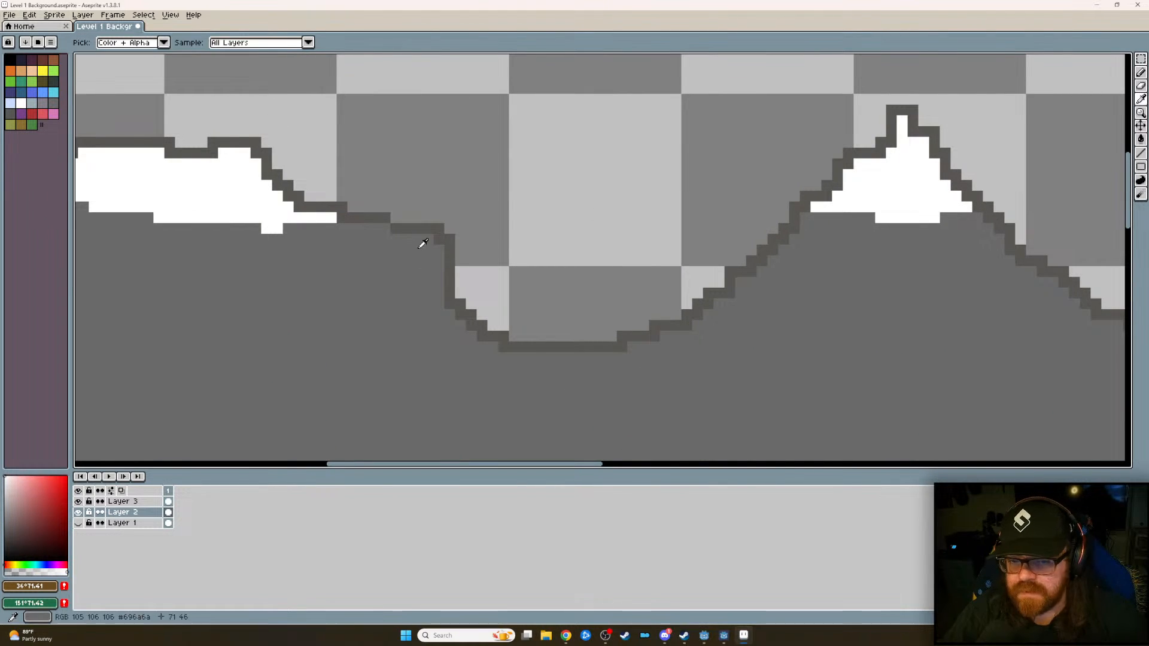
left_click(411, 225)
key("b")
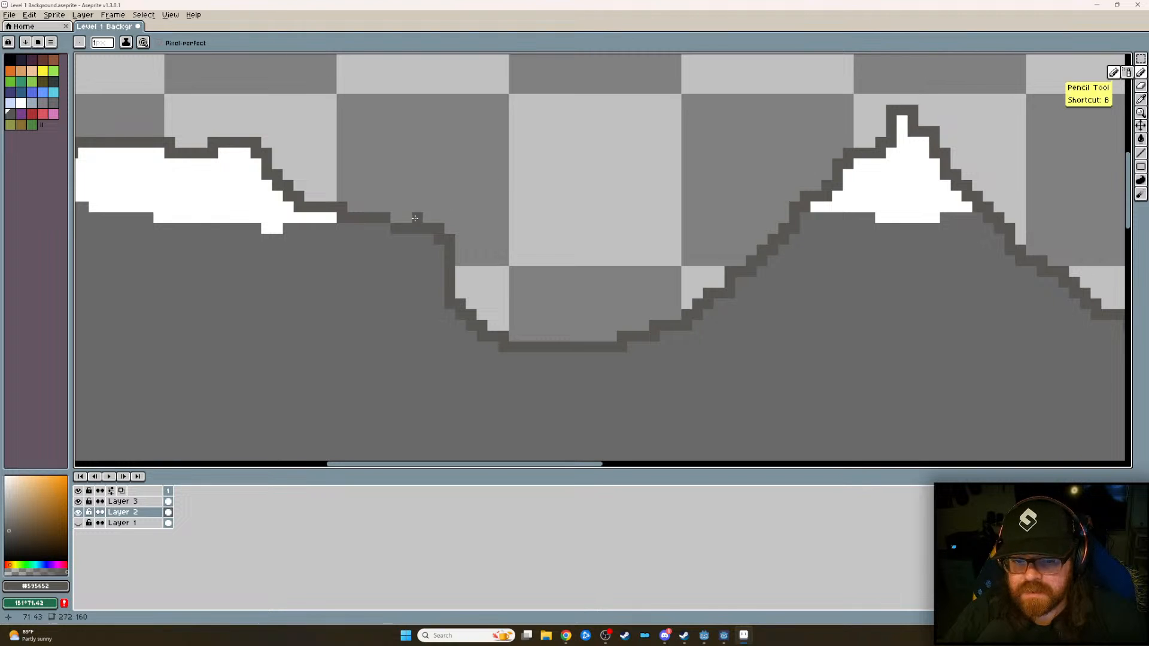
scroll(661, 246, "down", 4)
scroll(848, 247, "up", 1)
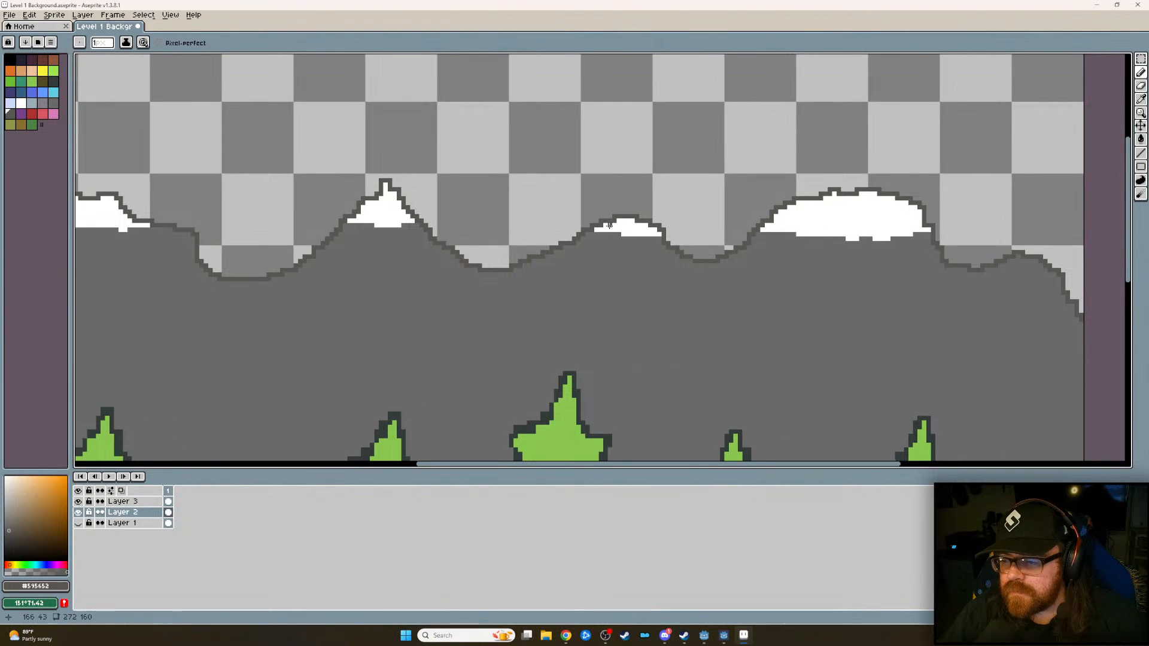
scroll(609, 225, "left", 5, "shift")
scroll(632, 244, "up", 3)
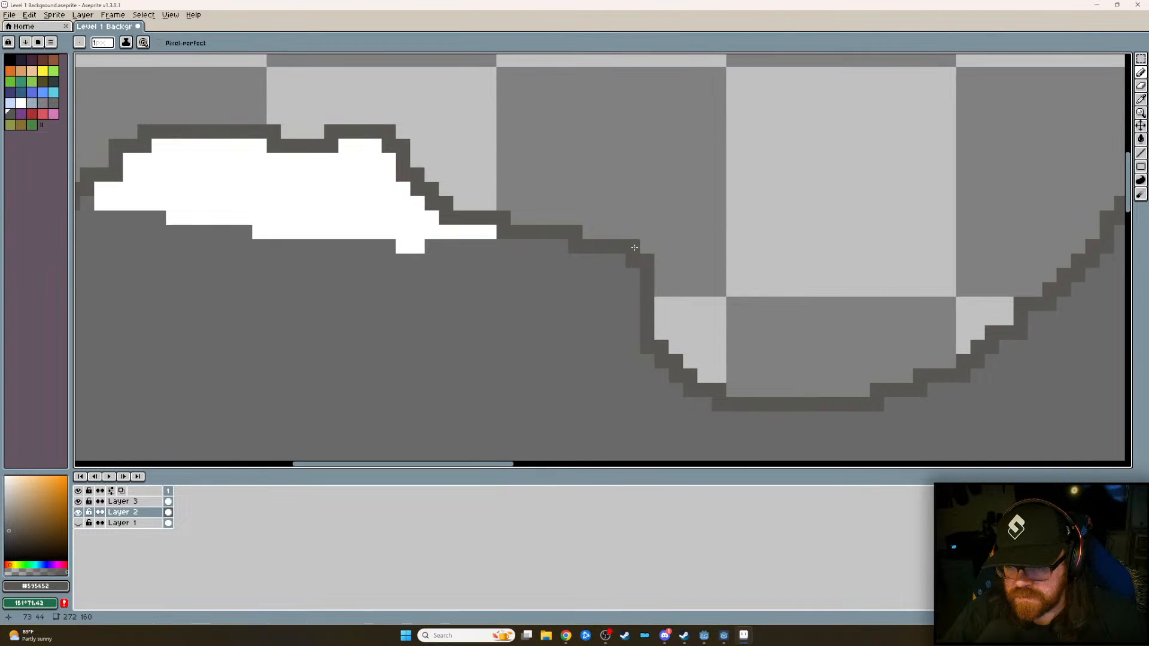
left_click(1141, 85)
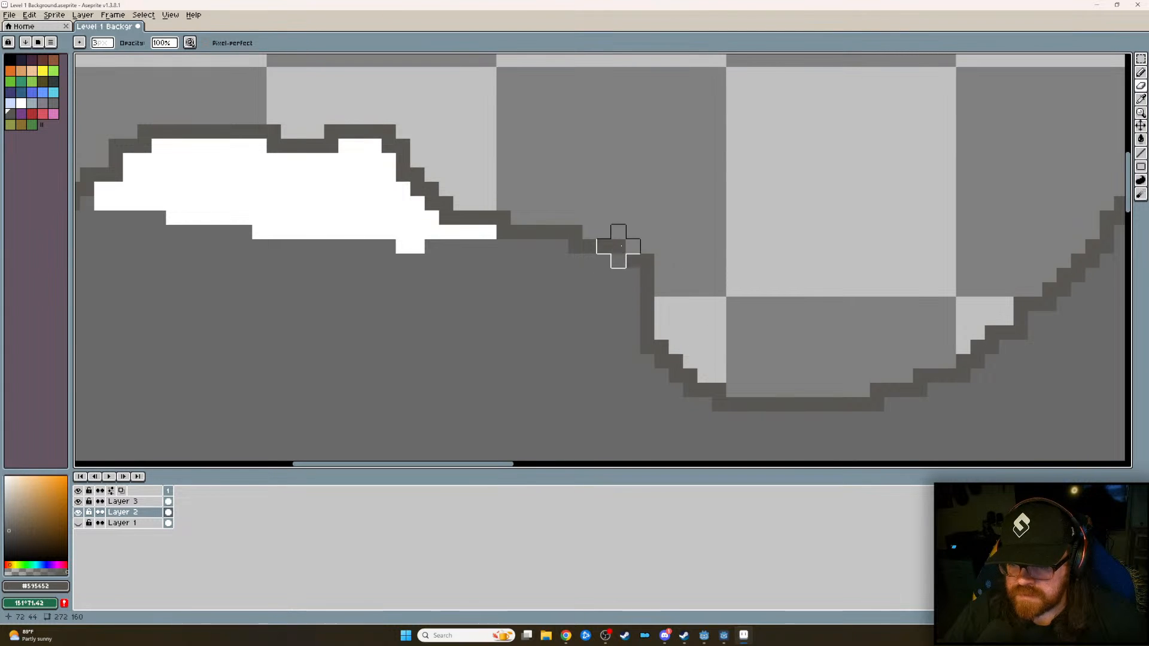
left_click(1141, 72)
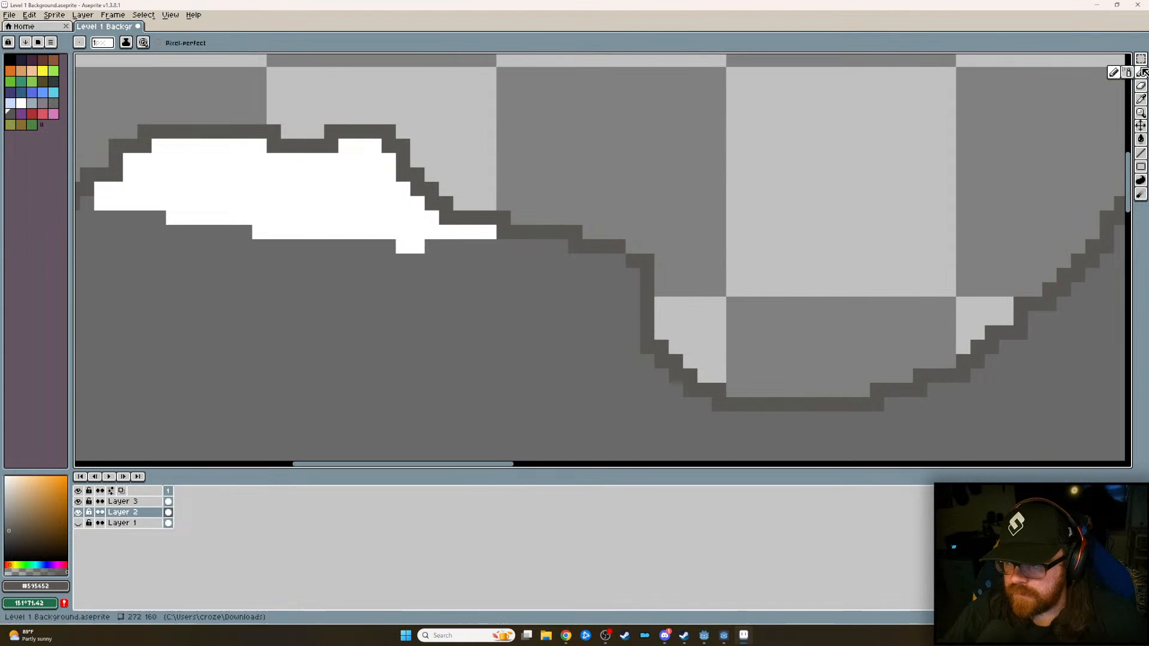
scroll(772, 289, "down", 4)
scroll(633, 221, "up", 3)
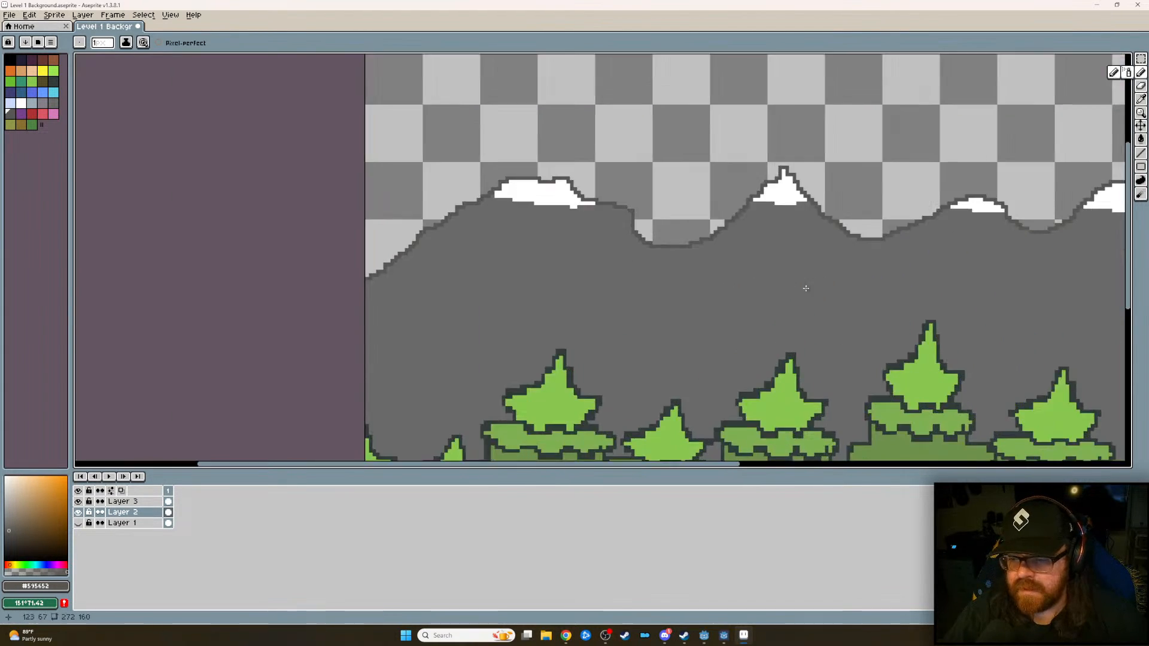
left_click(628, 207)
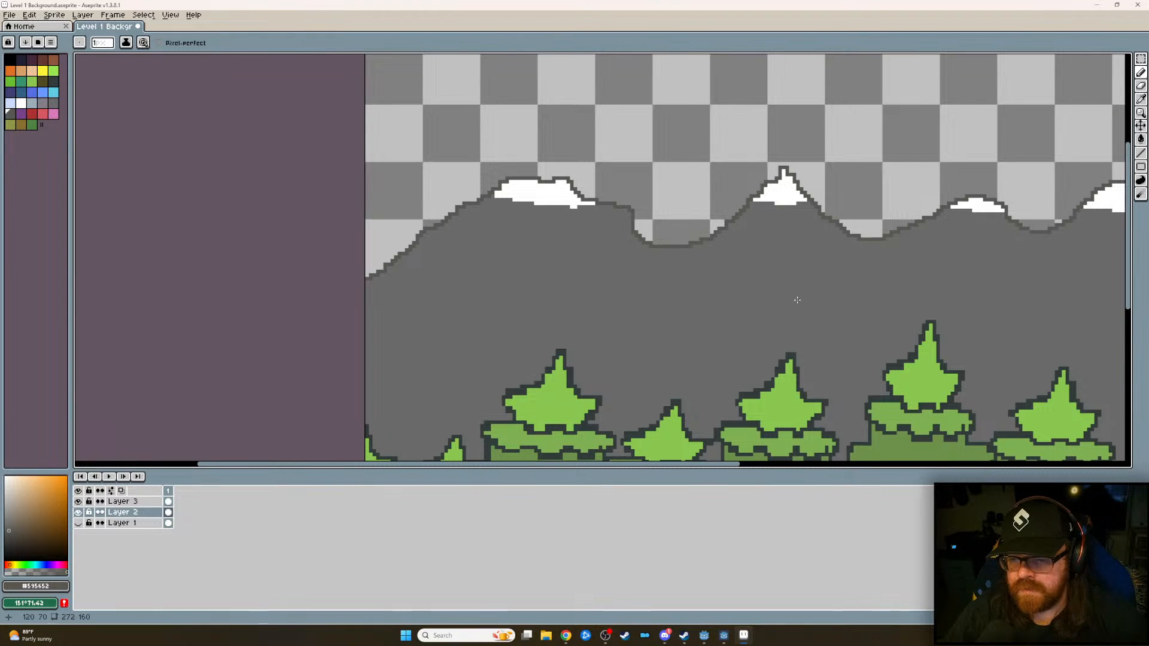
- Show Layer 1 and toggle it to check the sky behind the mountains and trees
scroll(780, 278, "down", 2)
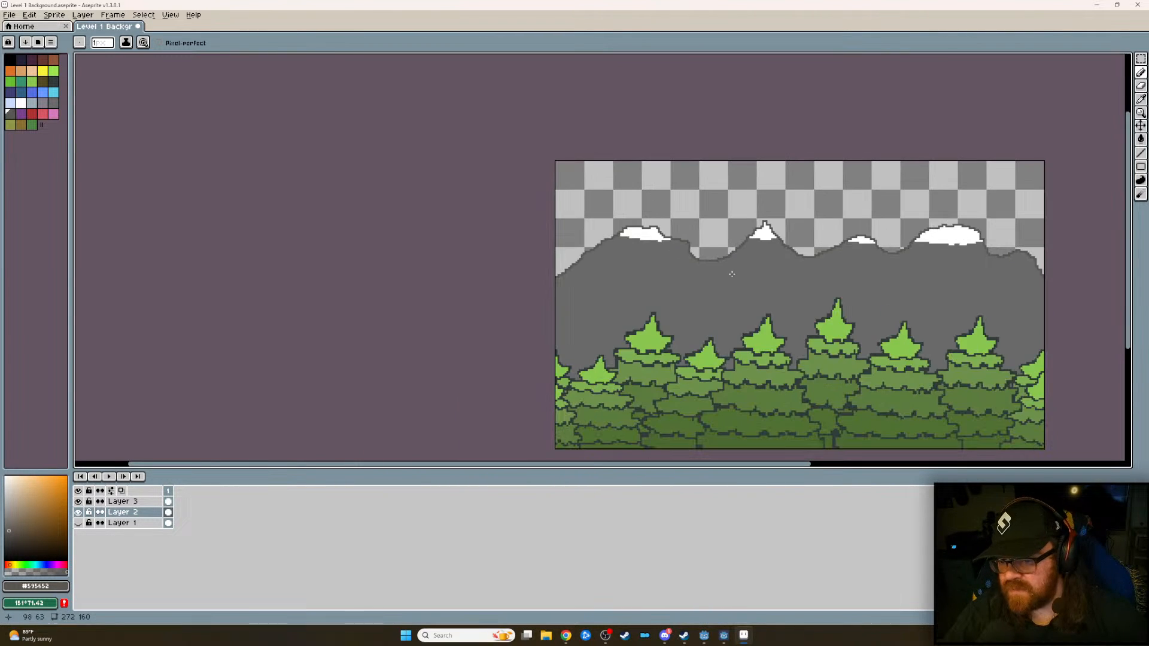
middle_click_drag(817, 266, 619, 214)
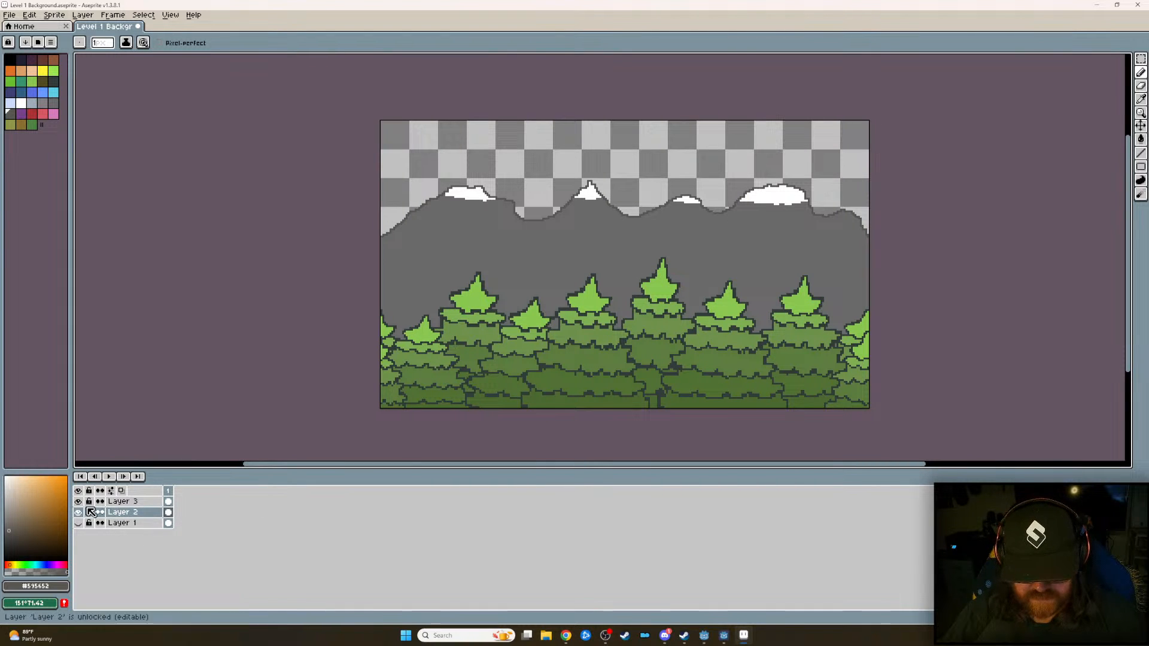
left_click(79, 523)
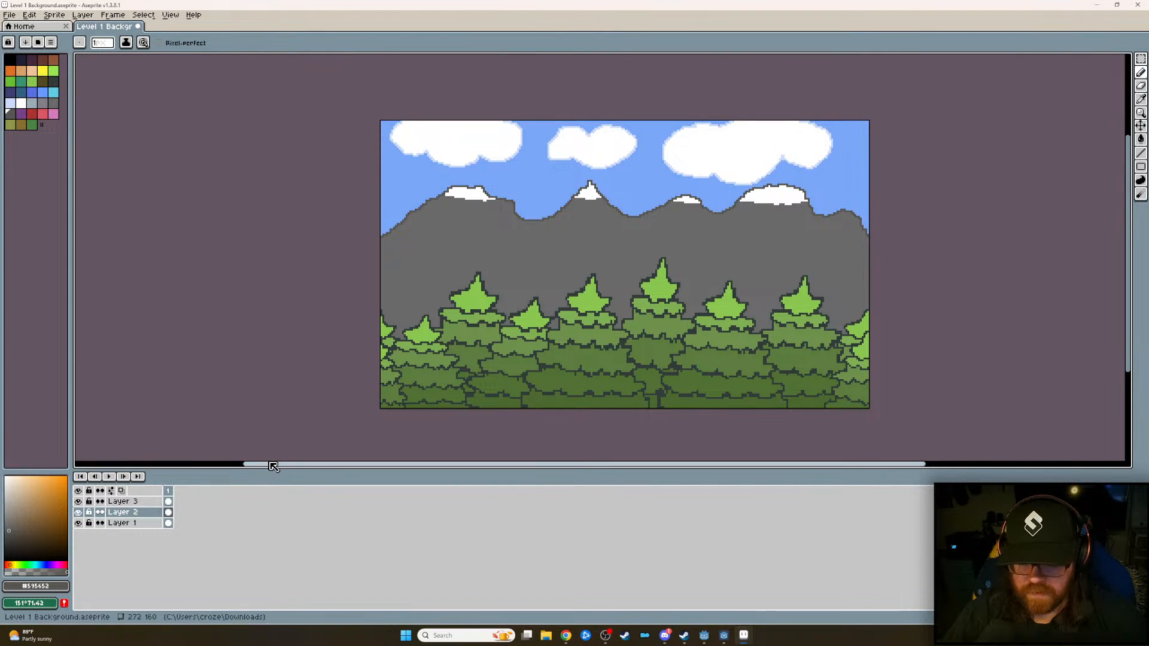
left_click(78, 524)
left_click(79, 523)
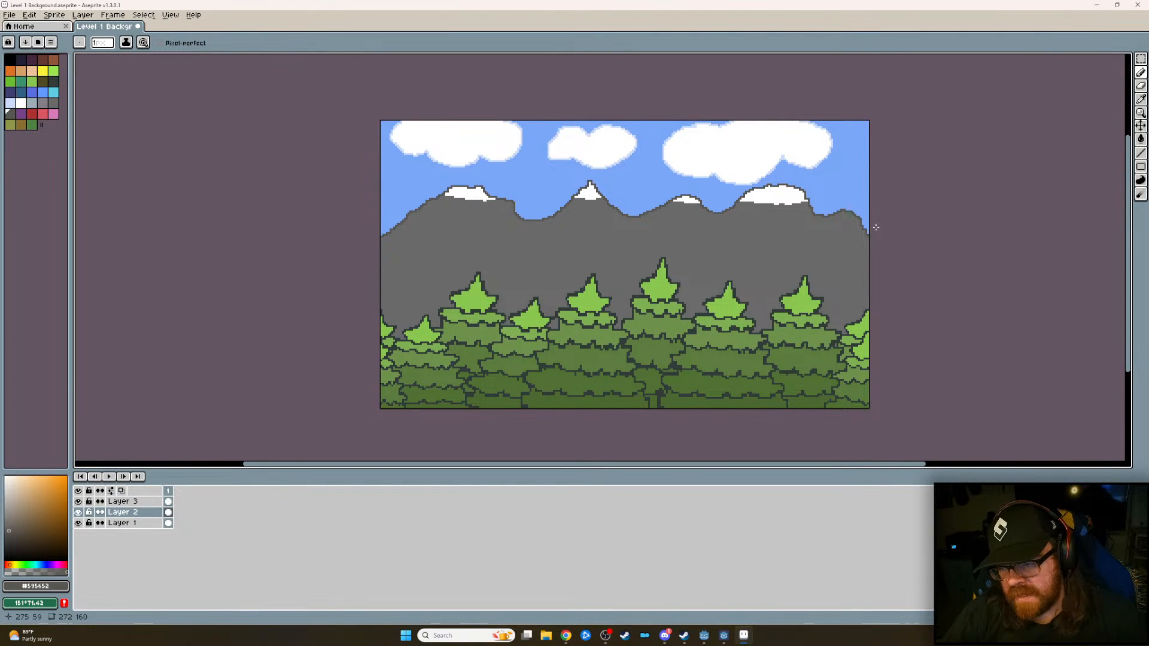
- Inspect where the mountain outline meets the canvas's right edge and sample the mountain grey
scroll(874, 228, "up", 8)
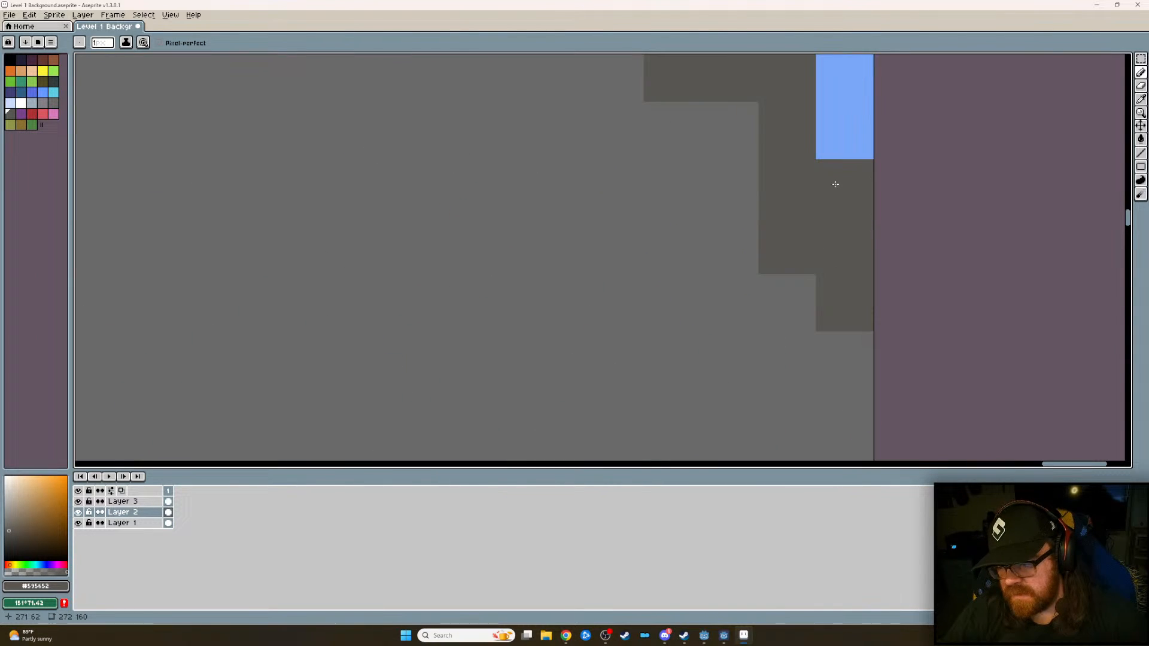
scroll(876, 197, "down", 1)
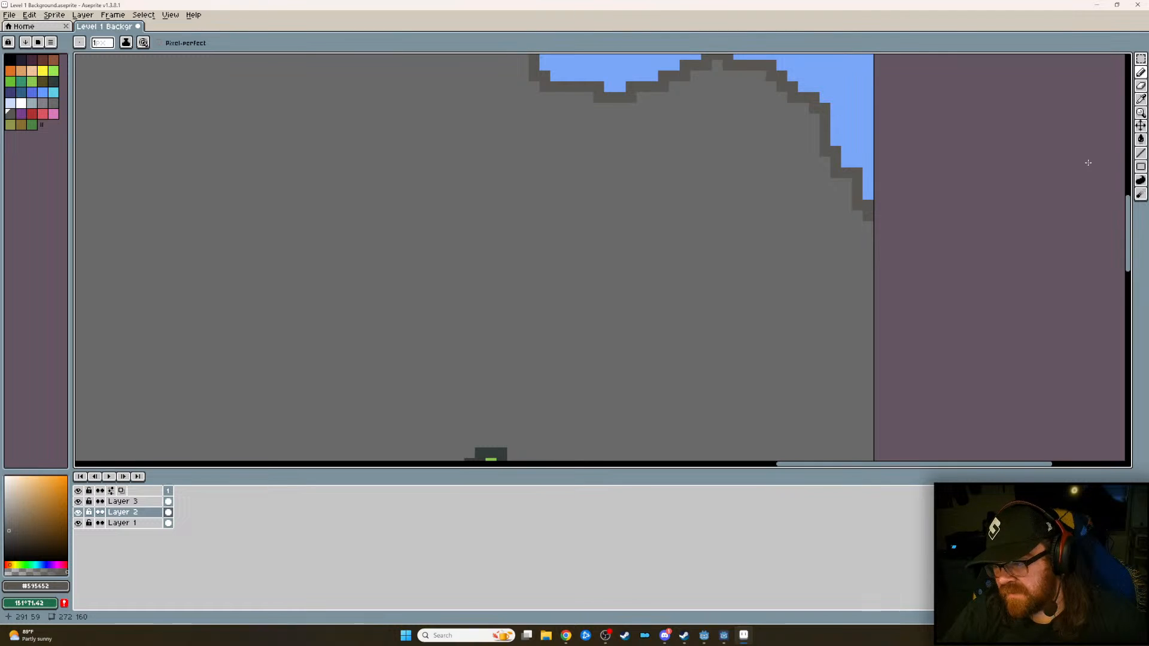
left_click(1140, 85)
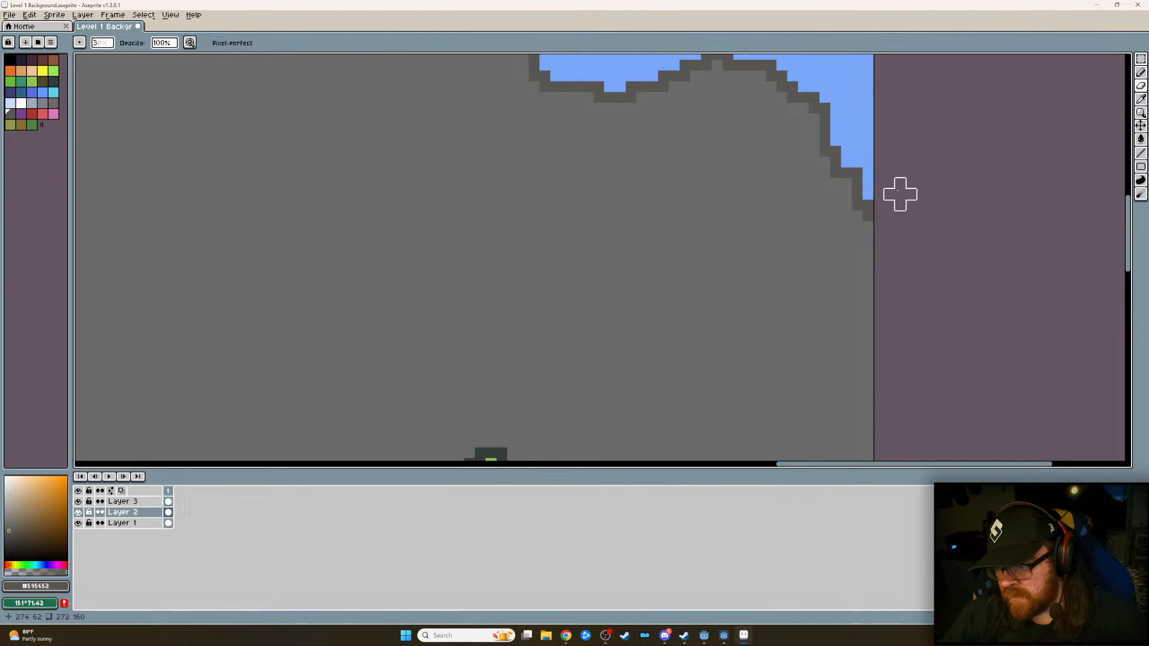
scroll(898, 196, "down", 1)
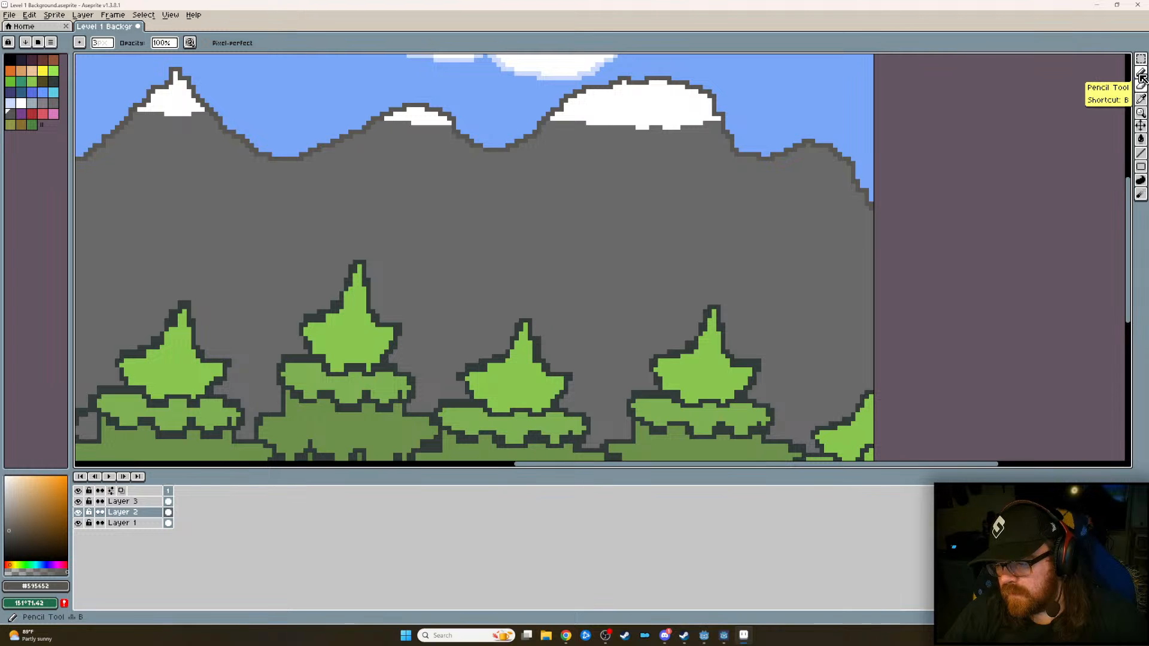
left_click(1141, 99)
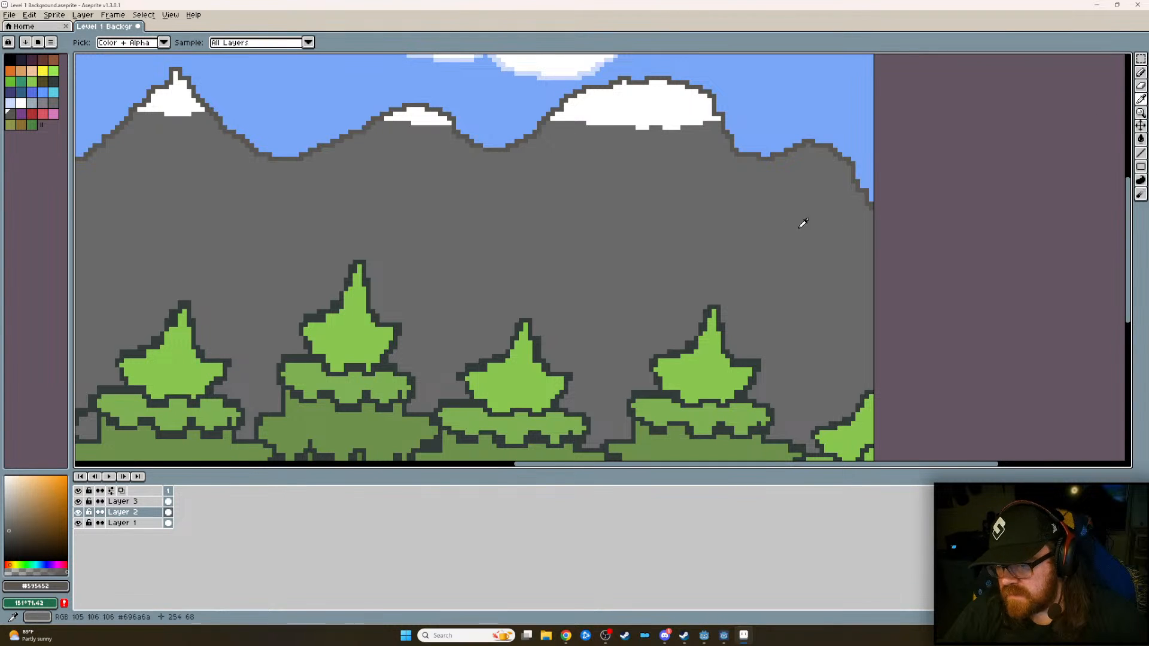
left_click(781, 210)
- Compare the outline's height at both canvas edges by stretching a thin white rectangle across the full width of the mountains
middle_click_drag(781, 210, 553, 235)
scroll(973, 285, "down", 3)
scroll(957, 256, "up", 3)
middle_click_drag(561, 291, 626, 289)
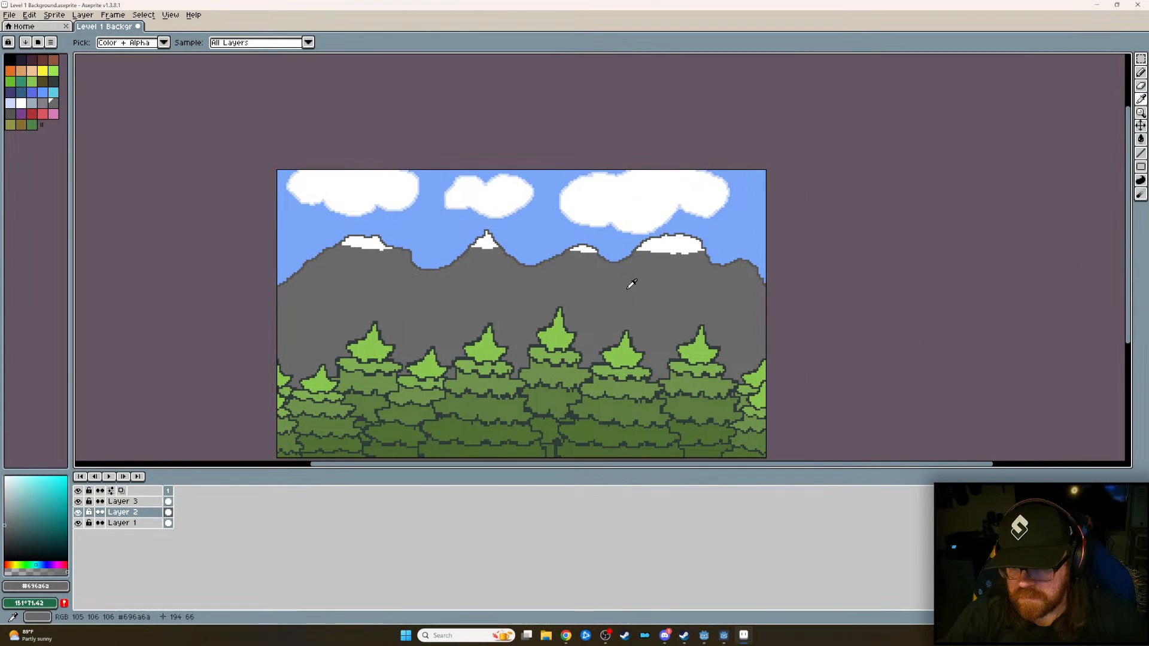
left_click(1141, 167)
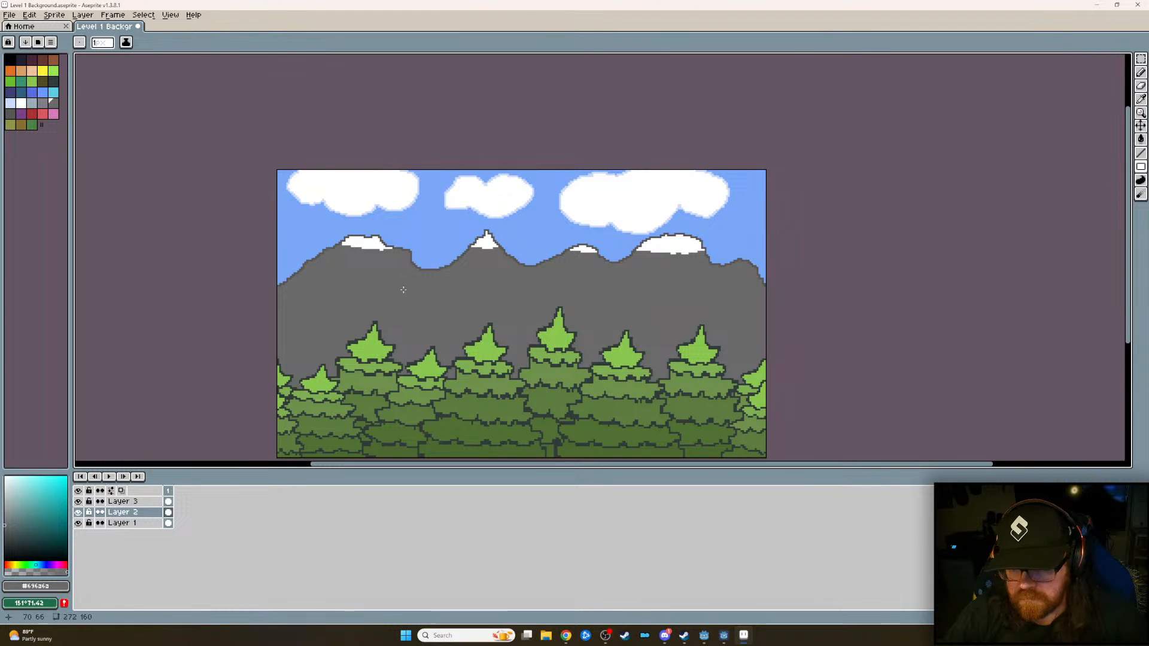
left_click_drag(366, 294, 501, 292)
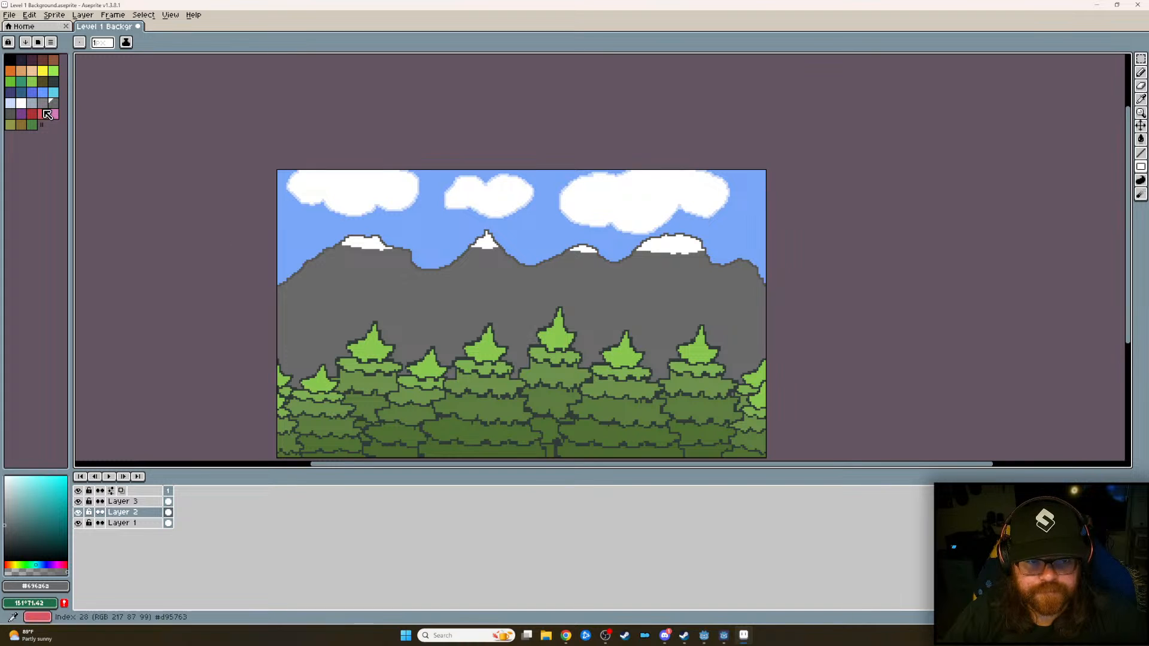
left_click(22, 104)
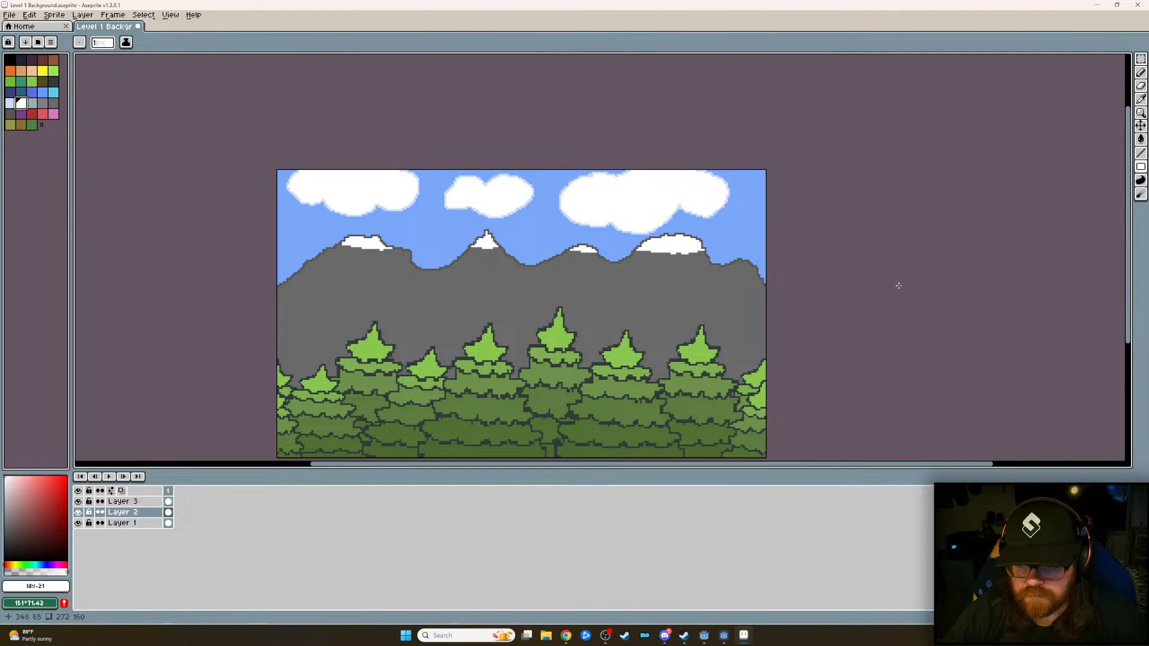
left_click_drag(775, 291, 270, 288)
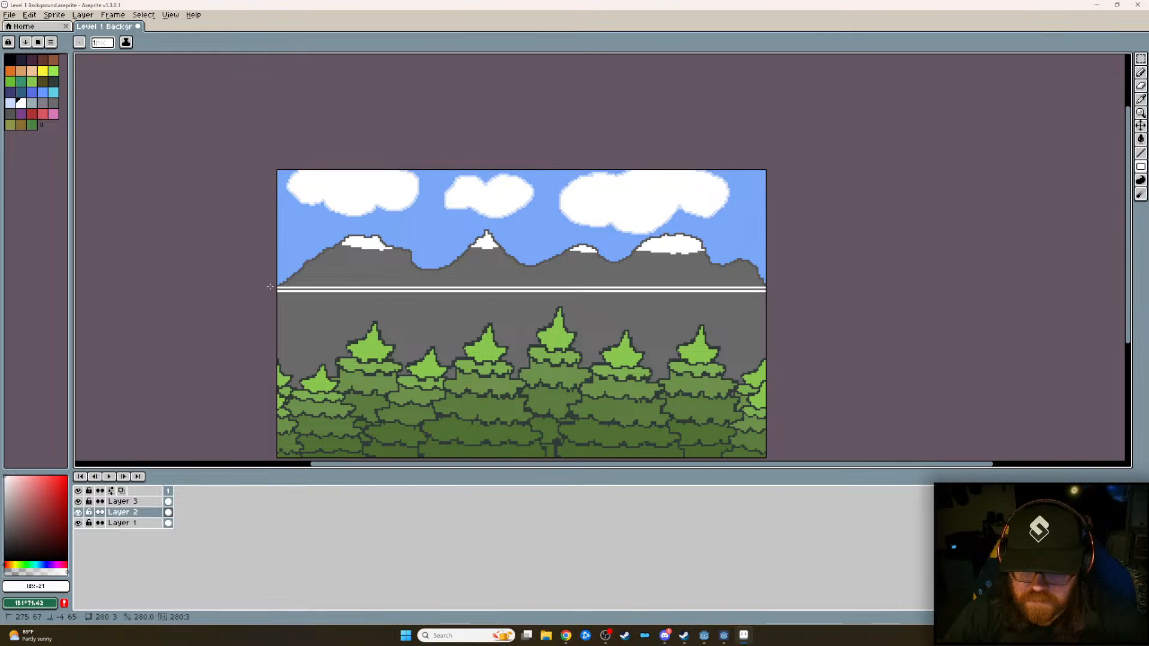
left_click_drag(270, 287, 932, 286)
- Sample the dark outline colour and extend the mountain outline one pixel higher at the canvas's left edge with the Pencil
middle_click_drag(359, 291, 581, 292)
scroll(476, 302, "up", 7)
scroll(666, 269, "down", 1)
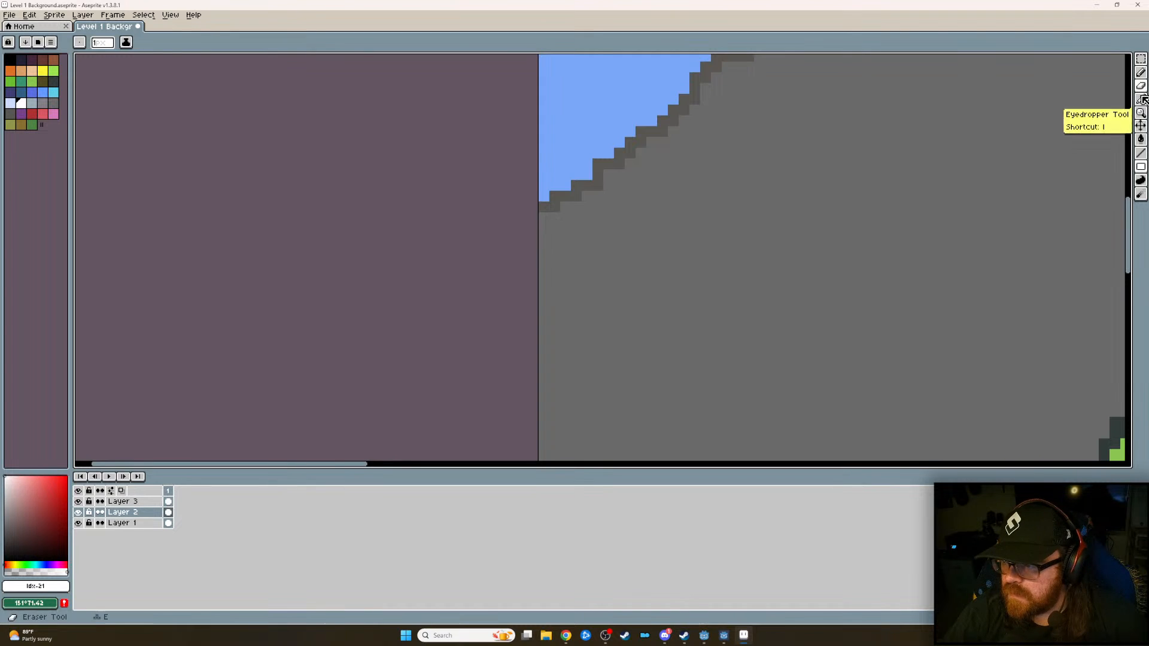
left_click(1140, 99)
left_click(554, 196)
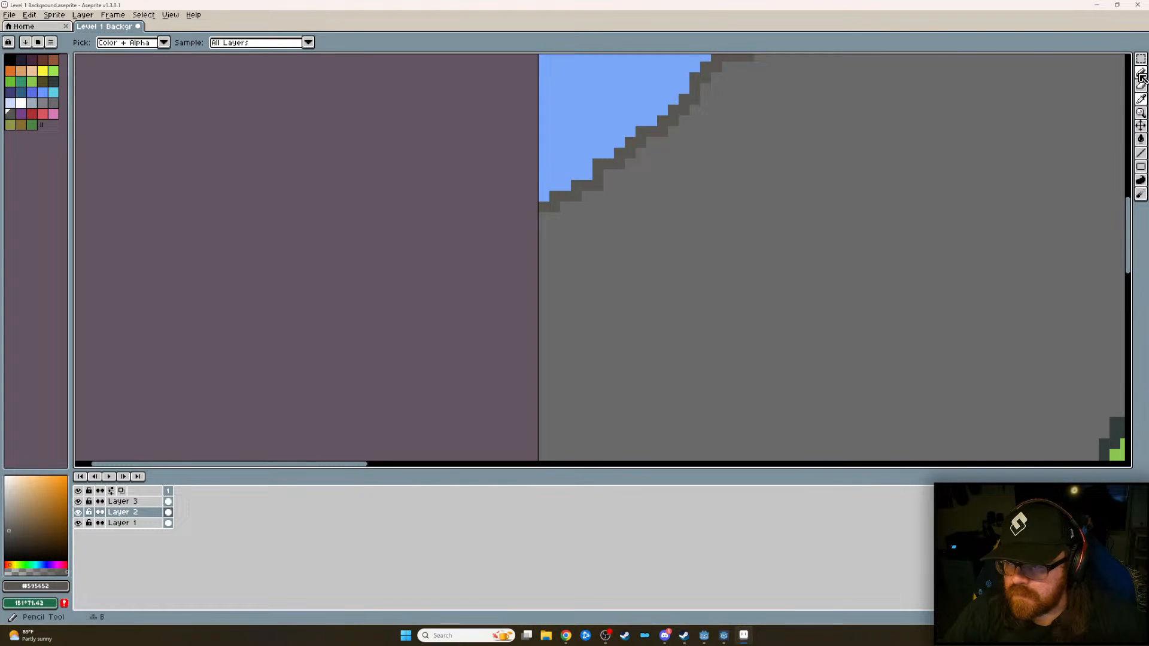
left_click(1140, 73)
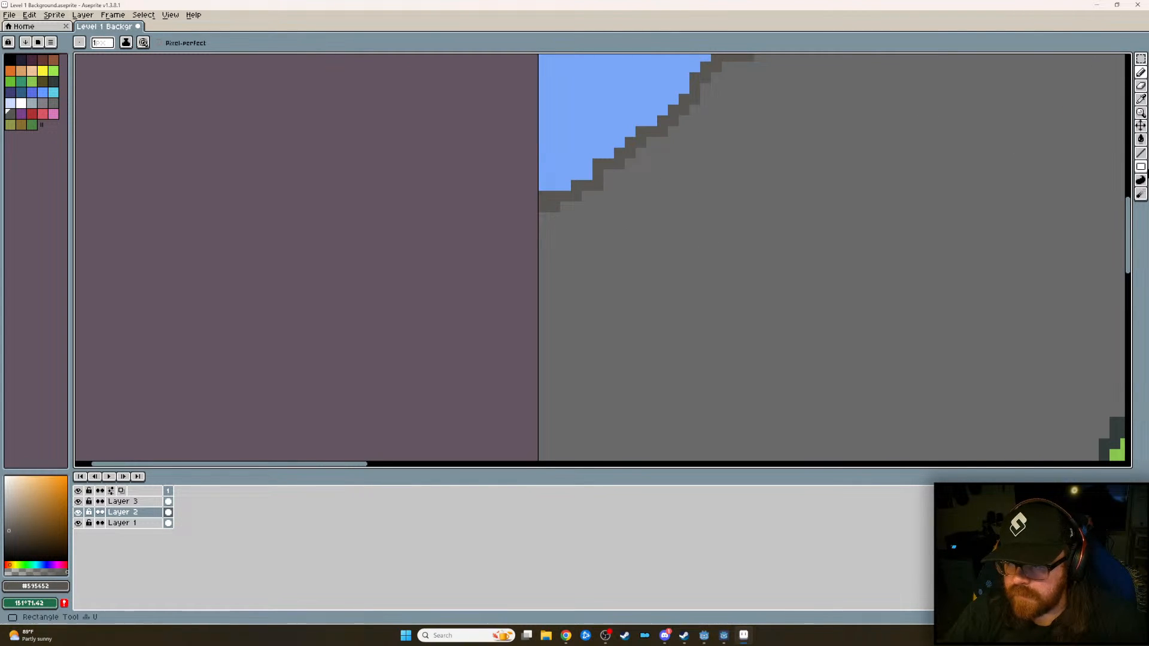
- Paint over the extra outline pixels below the ridge line at the left edge with the sampled mountain grey
key("i")
left_click(803, 241)
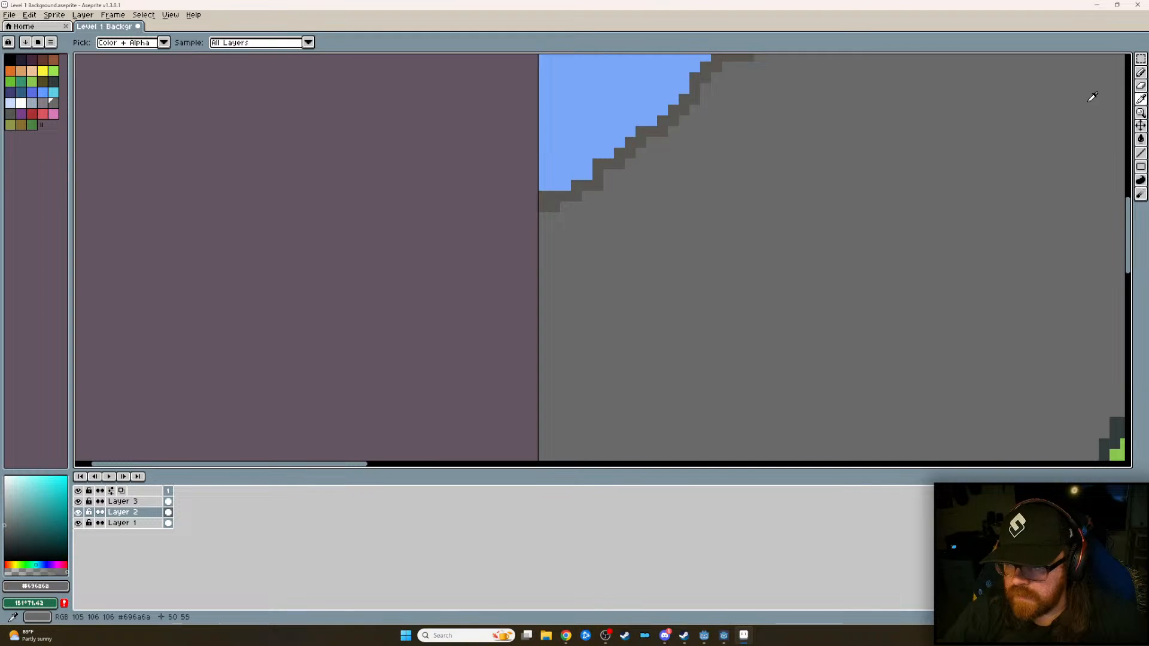
left_click(1141, 73)
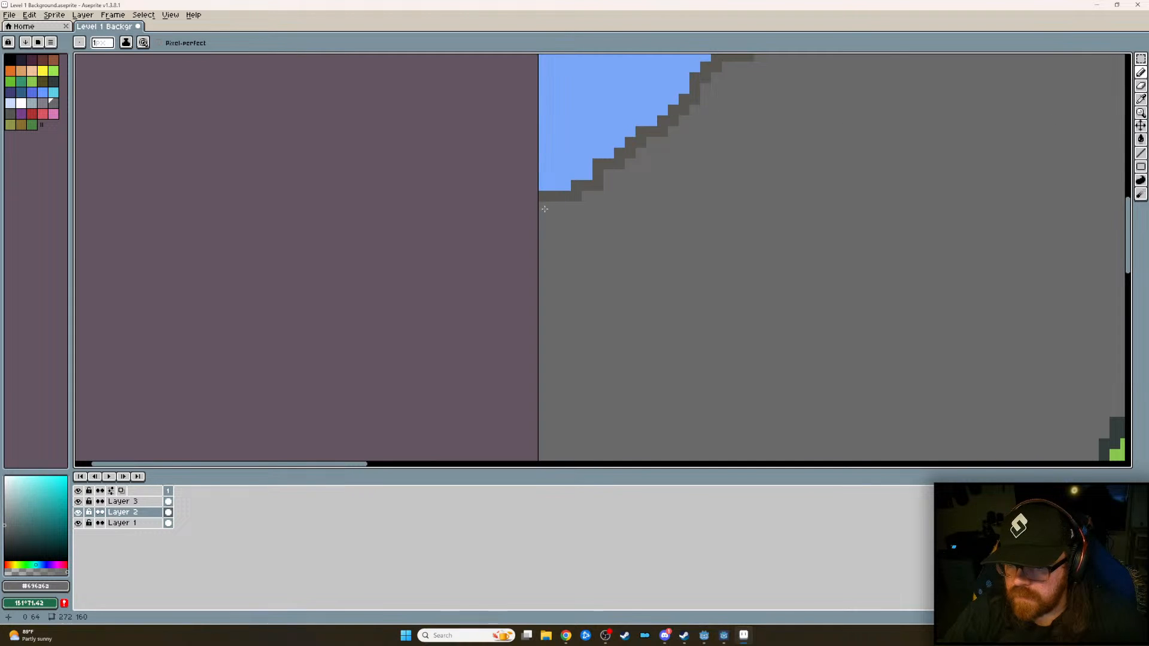
- Examine the mountain outline toward the right canvas edge and review the whole background
scroll(557, 208, "right", 5)
scroll(994, 216, "right", 10, "shift")
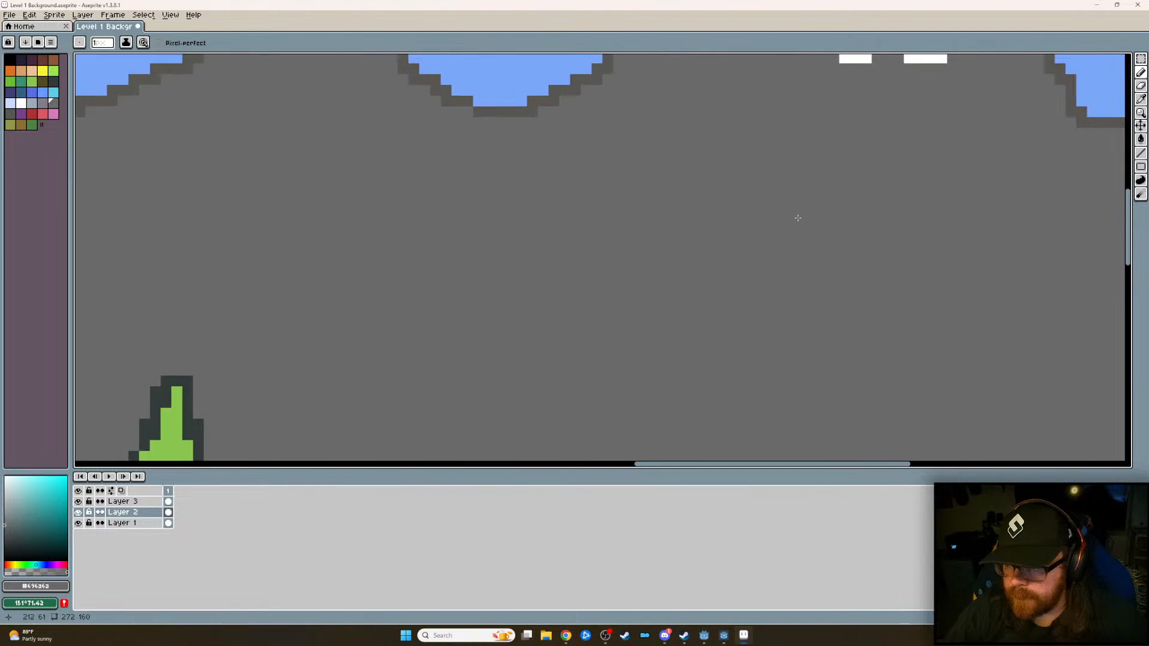
scroll(437, 333, "down", 9)
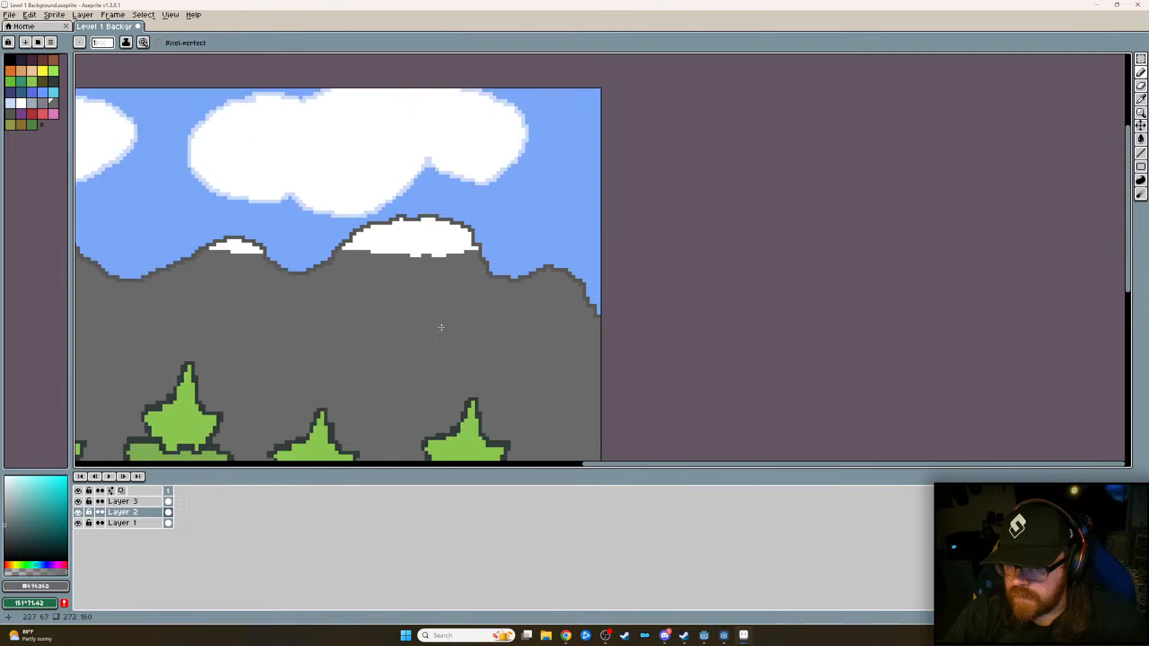
scroll(477, 331, "up", 3)
middle_click_drag(485, 332, 702, 245)
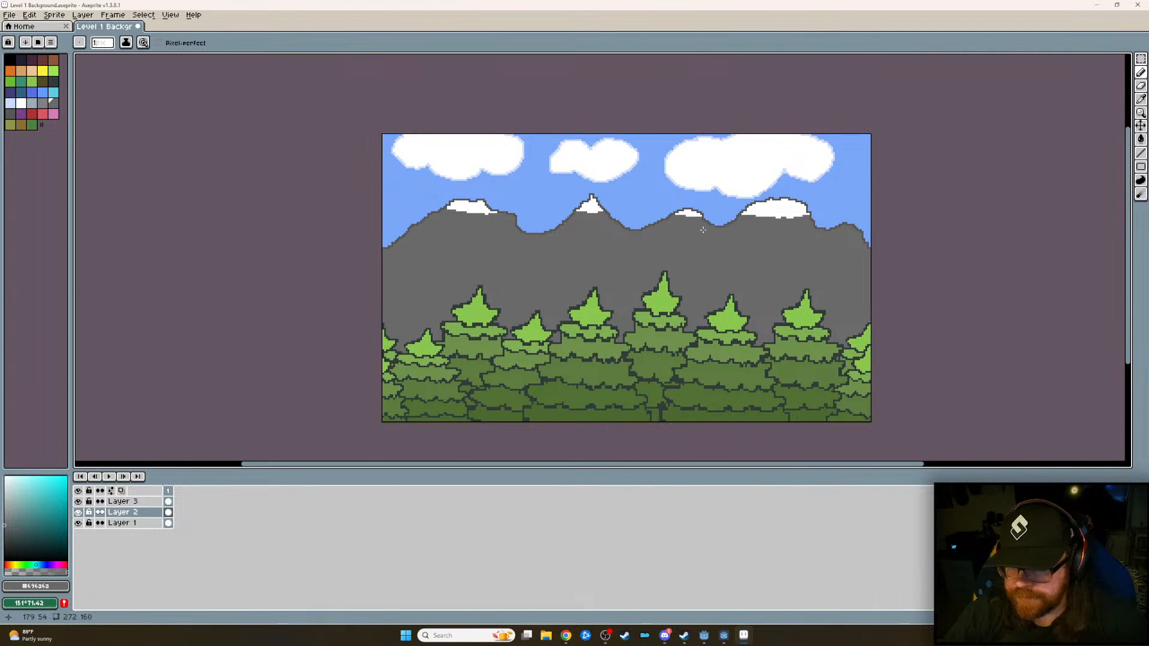
scroll(767, 261, "up", 1)
scroll(767, 261, "down", 3)
scroll(767, 261, "up", 1)
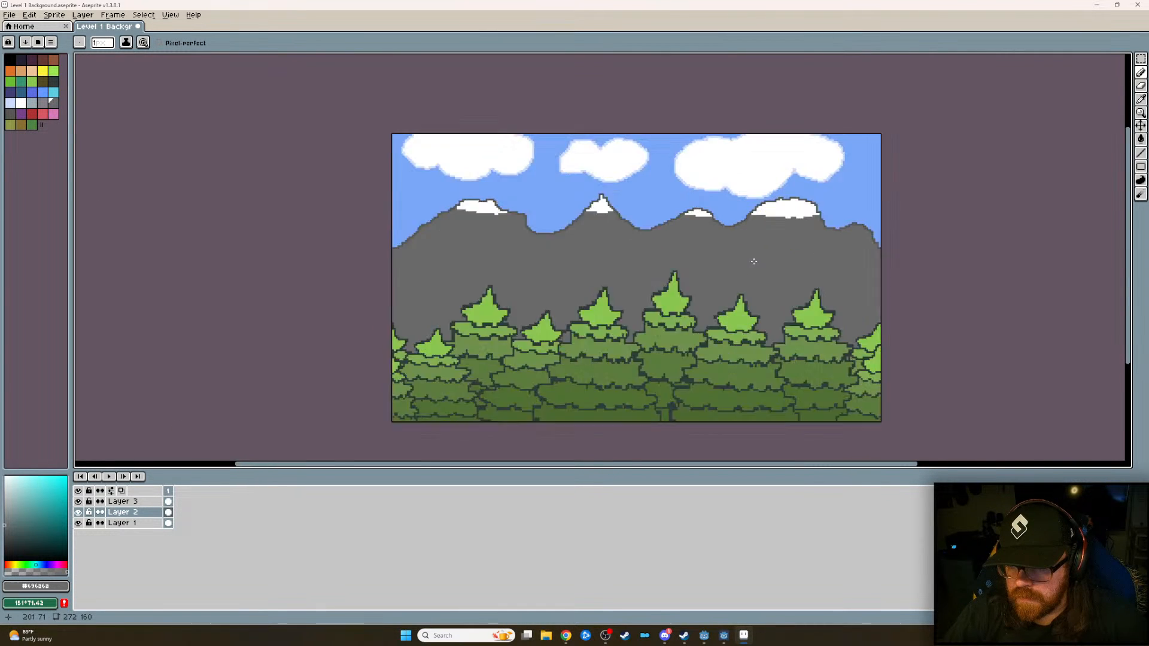
scroll(750, 260, "down", 1)
scroll(751, 261, "up", 1)
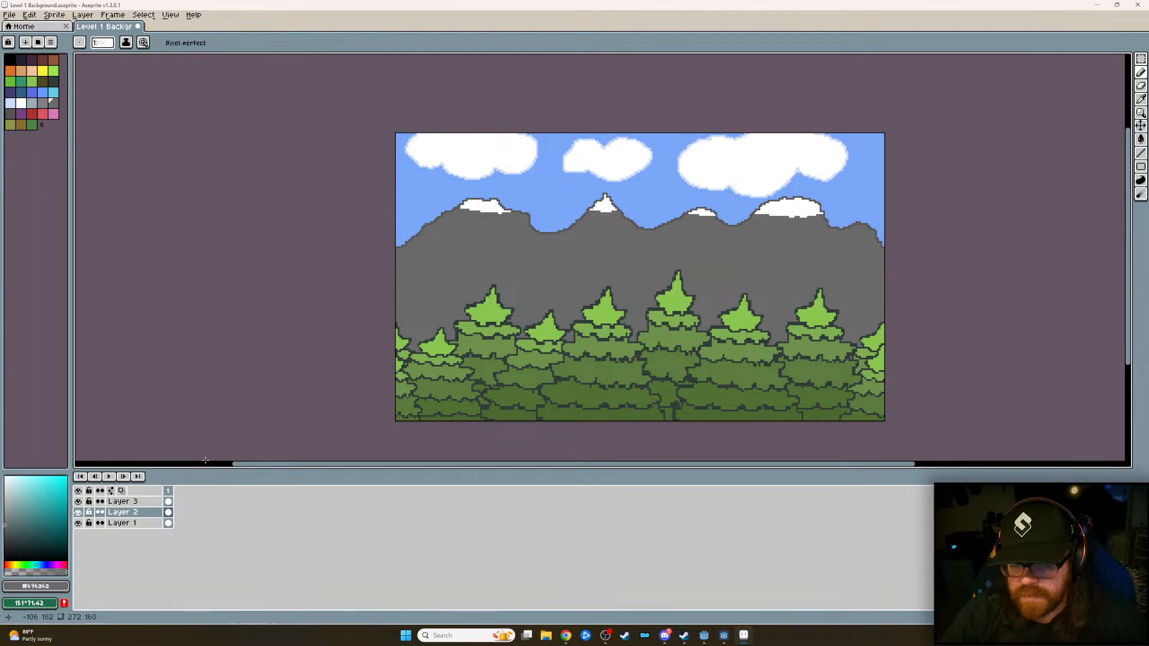
- Toggle the visibility of Layer 3, Layer 2 and Layer 1 in turn to check that trees, mountains and sky are separated
left_click(78, 501)
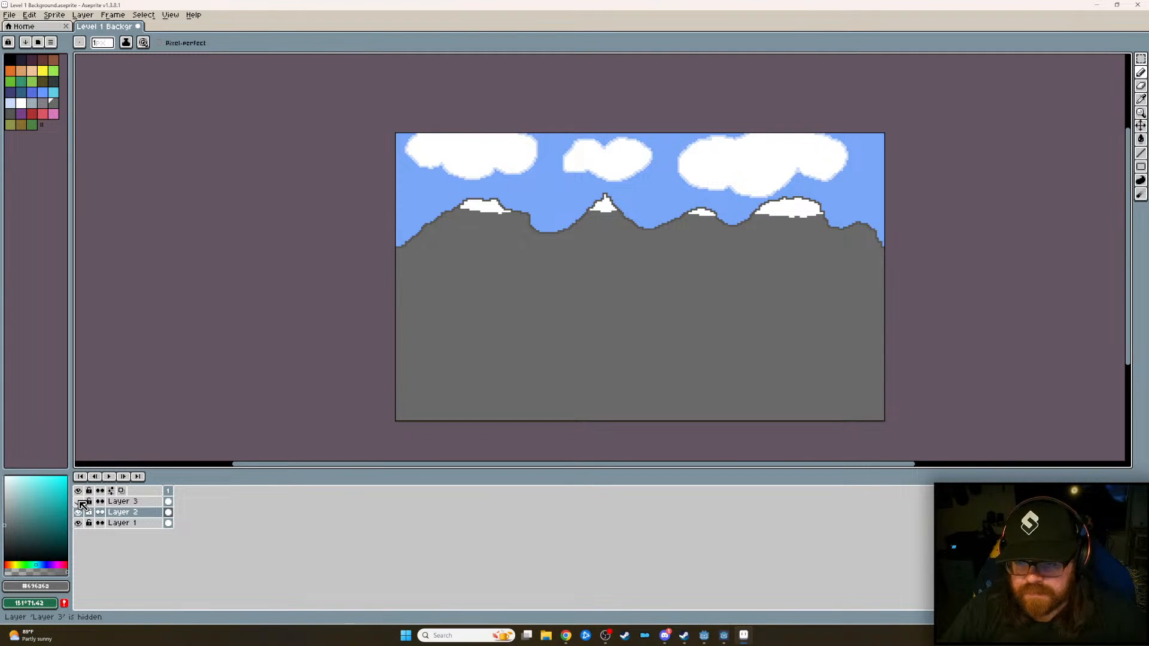
left_click(78, 502)
left_click(78, 512)
left_click(78, 512)
left_click(79, 523)
left_click(78, 523)
left_click(78, 523)
left_click(78, 523)
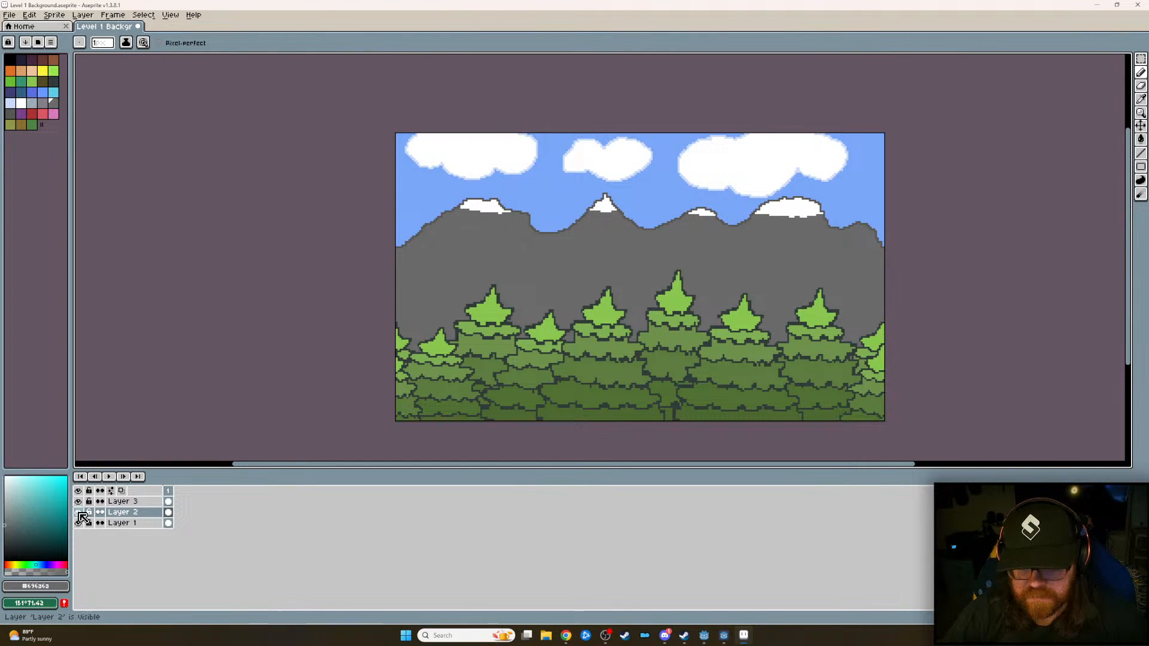
- Hide and reshow the mountain, tree and sky layers once more to compare them in isolation
left_click(78, 512)
left_click(78, 501)
left_click(78, 501)
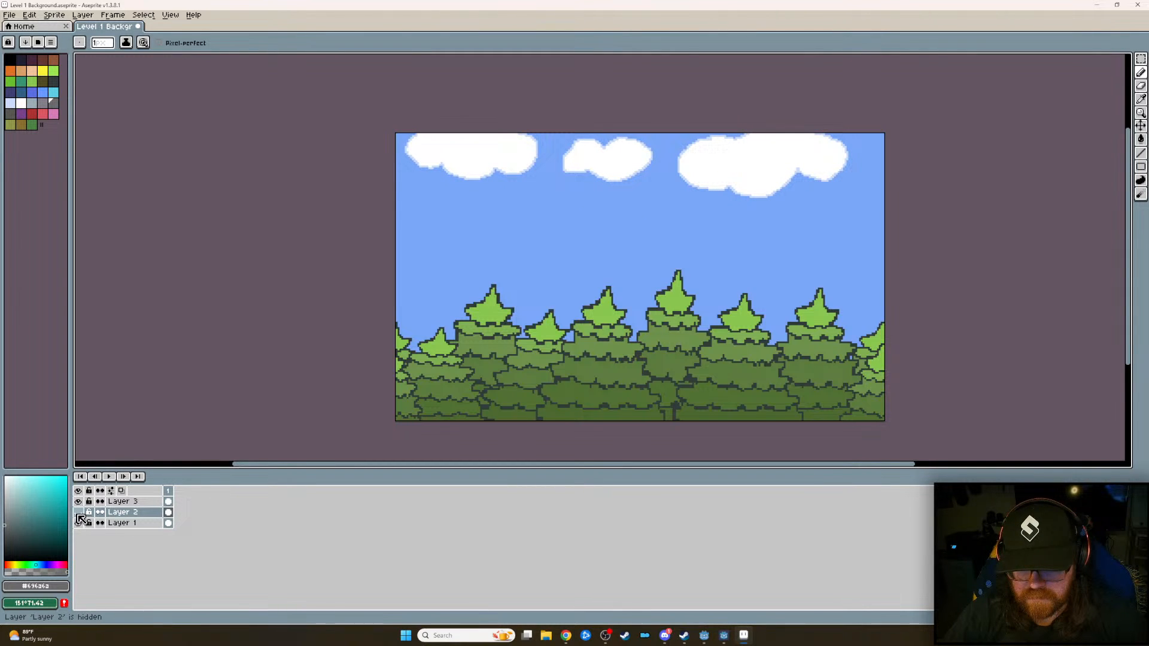
left_click(78, 512)
left_click(79, 523)
left_click(78, 523)
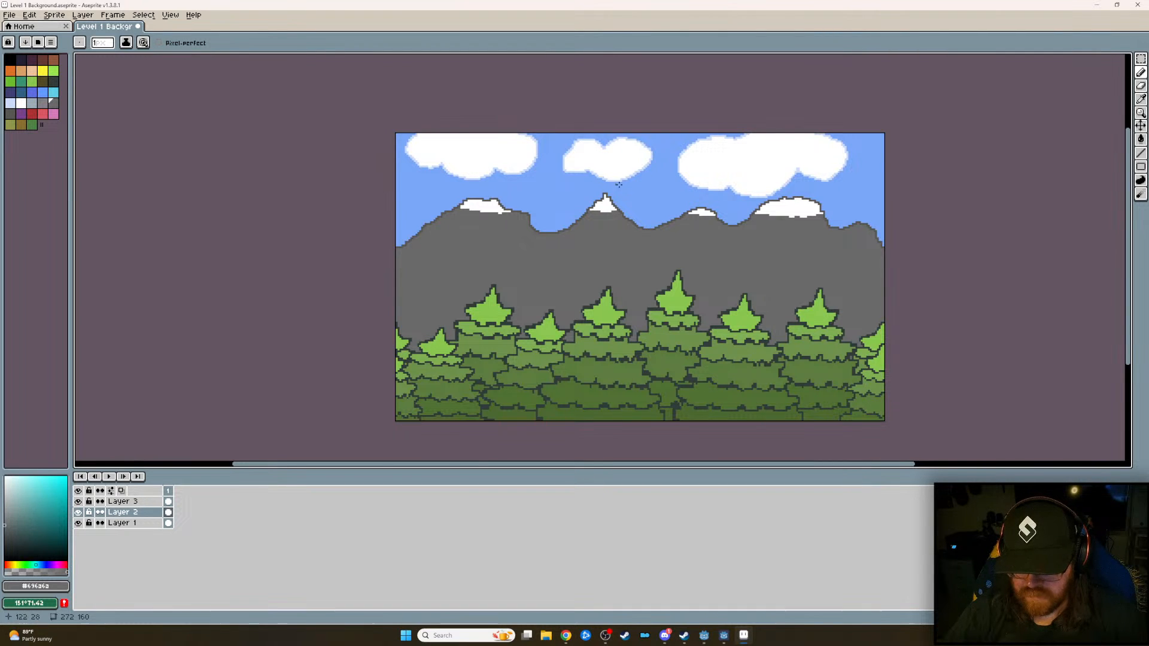
- Extend the outline diagonally up the left slope of the middle snowy peak on Layer 2, using the sampled dark outline colour
scroll(593, 244, "up", 4)
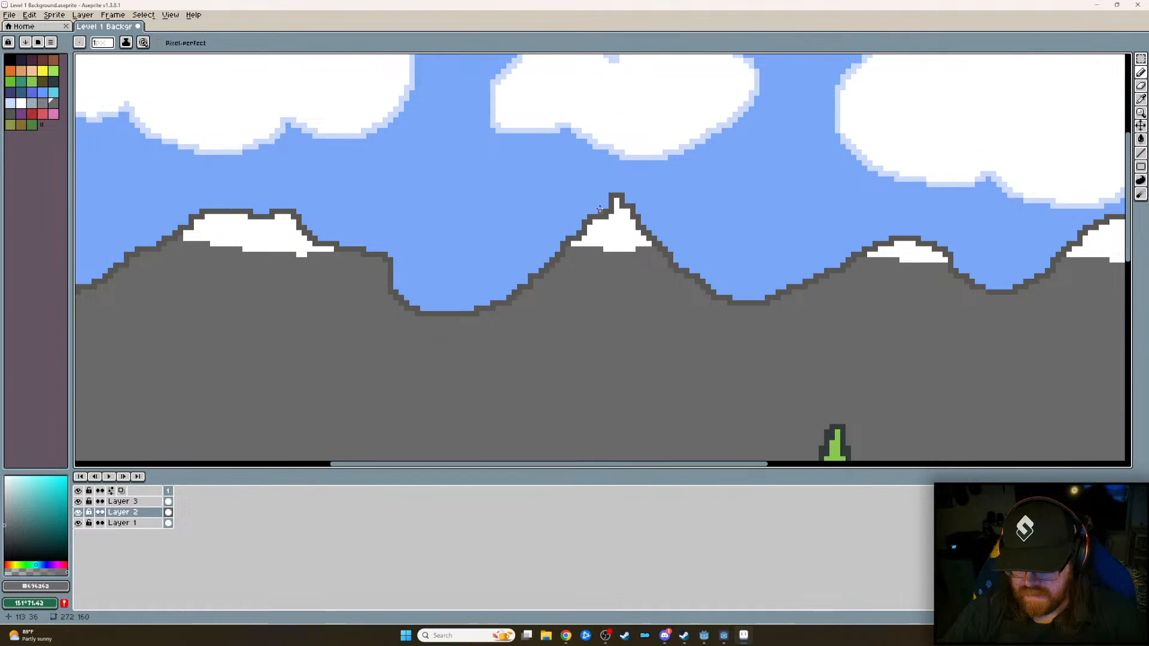
scroll(600, 210, "up", 5)
left_click(590, 210)
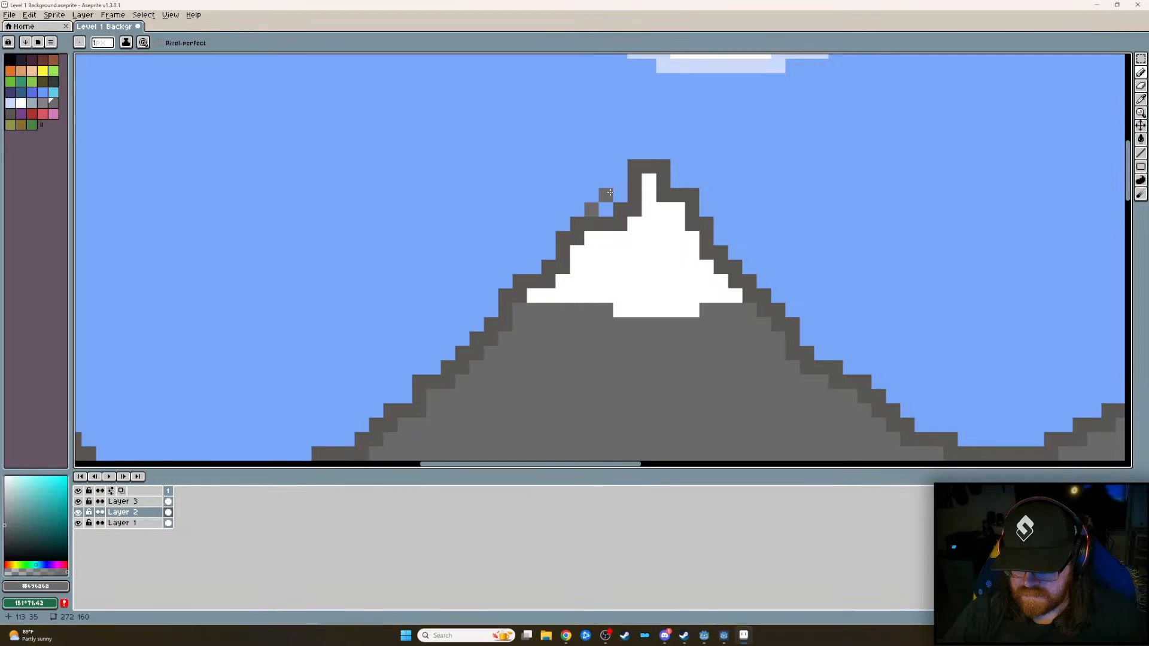
left_click(1140, 99)
left_click(591, 222)
key("b")
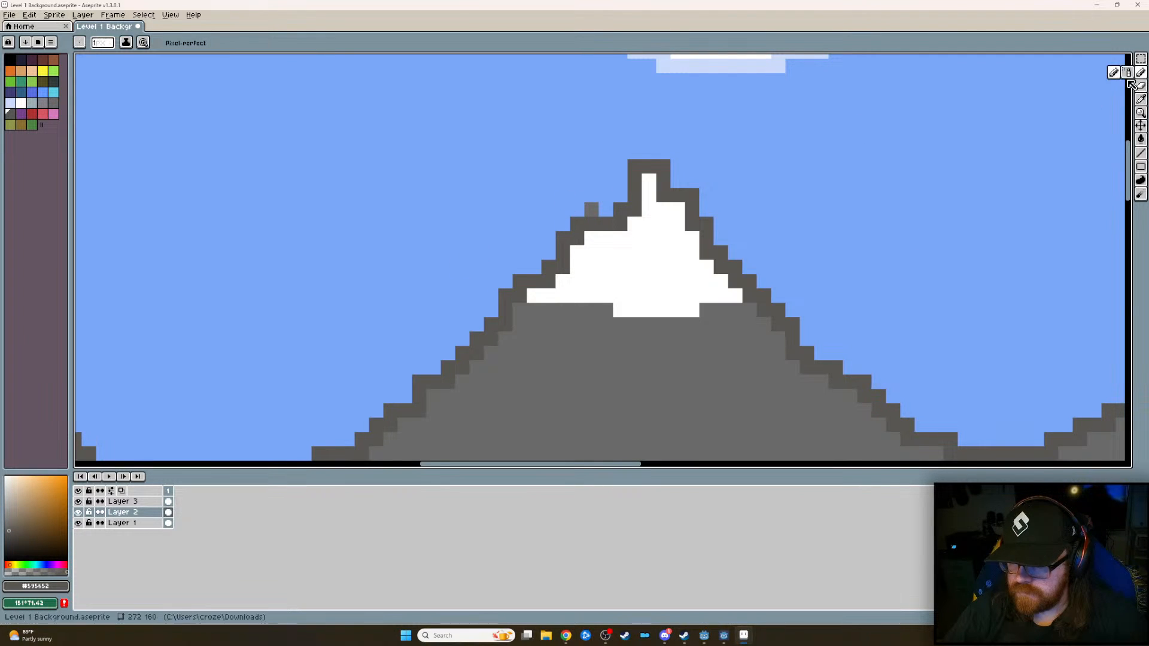
left_click(592, 210)
left_click(605, 195)
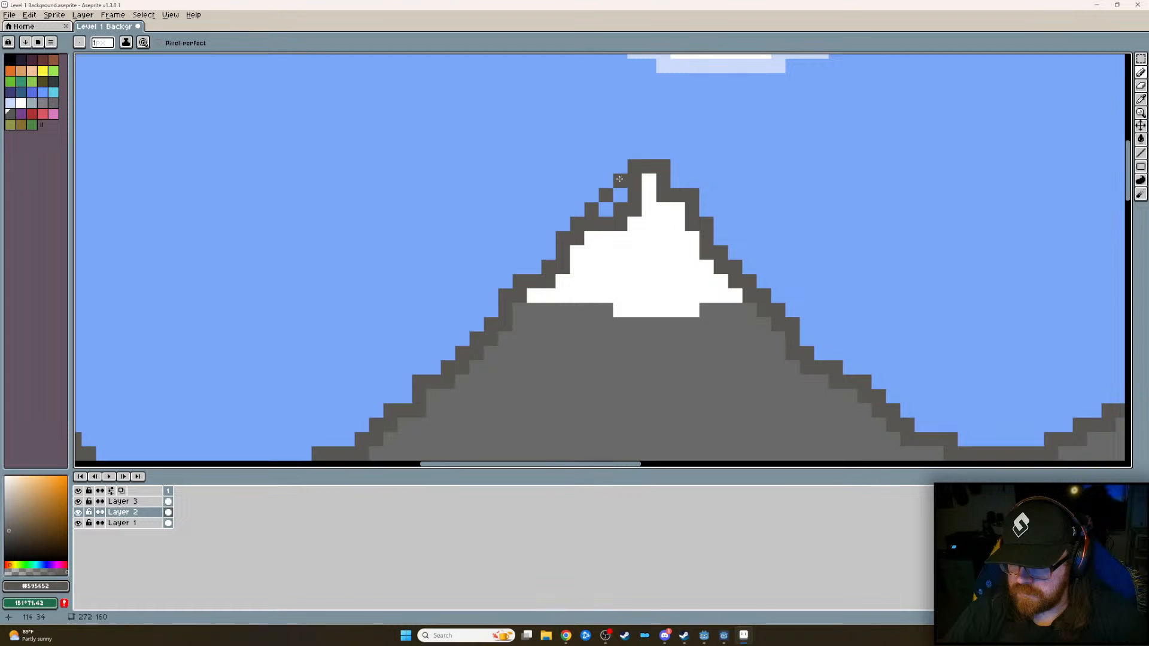
left_click(620, 179)
left_click(677, 180)
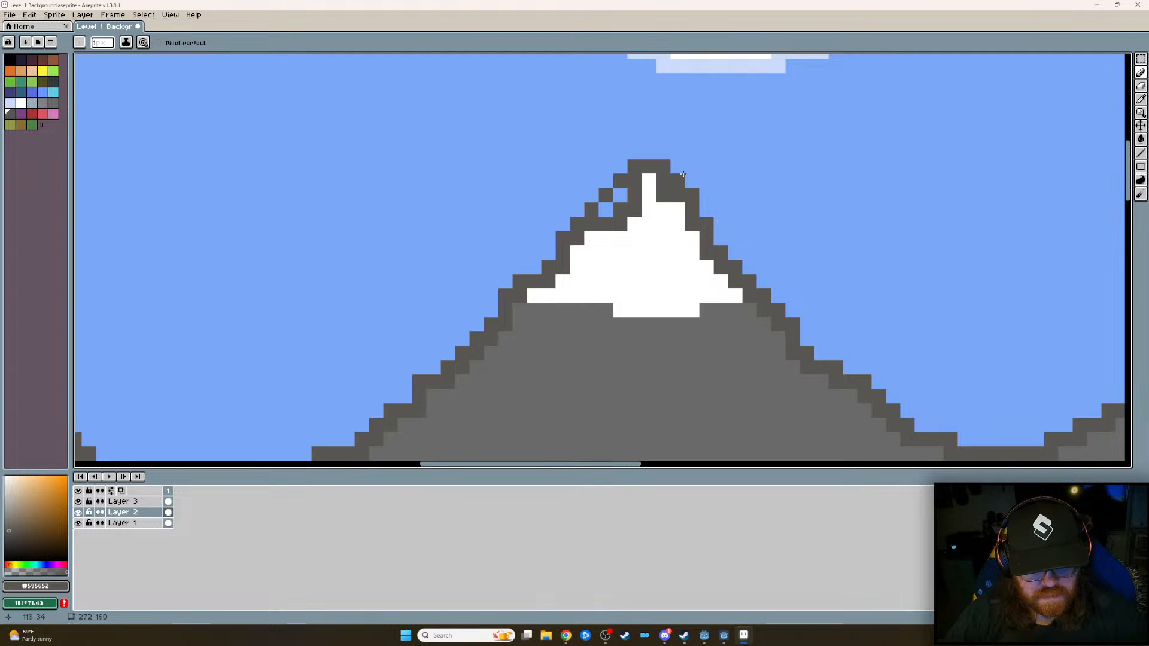
right_click(683, 174)
left_click(649, 182)
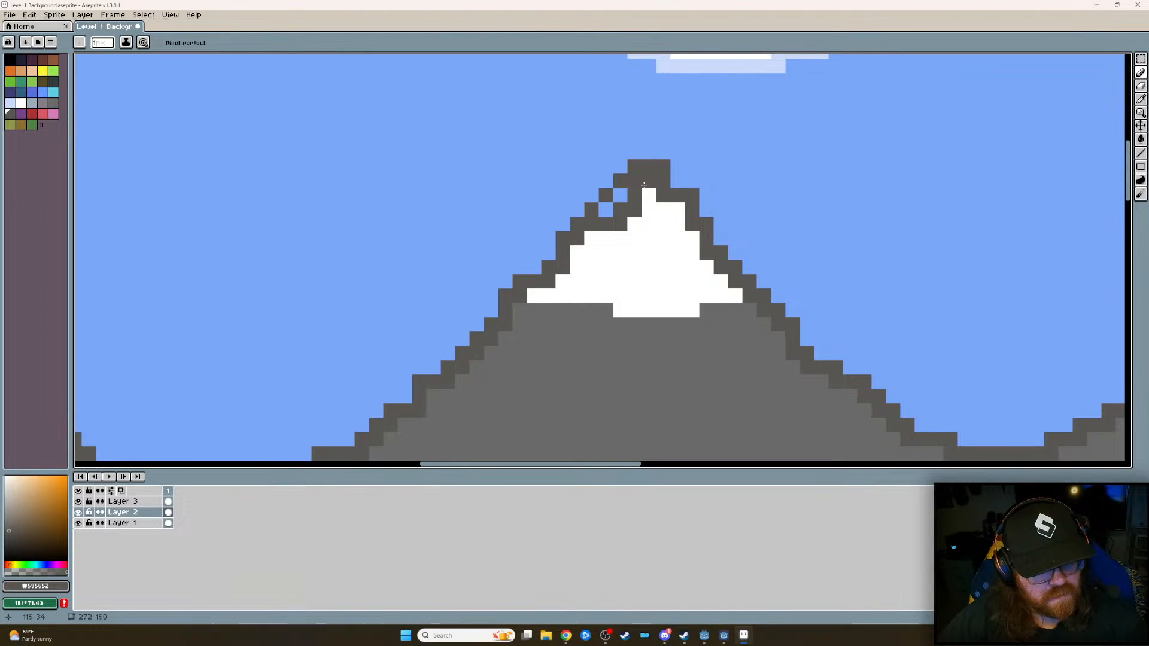
right_click(643, 185)
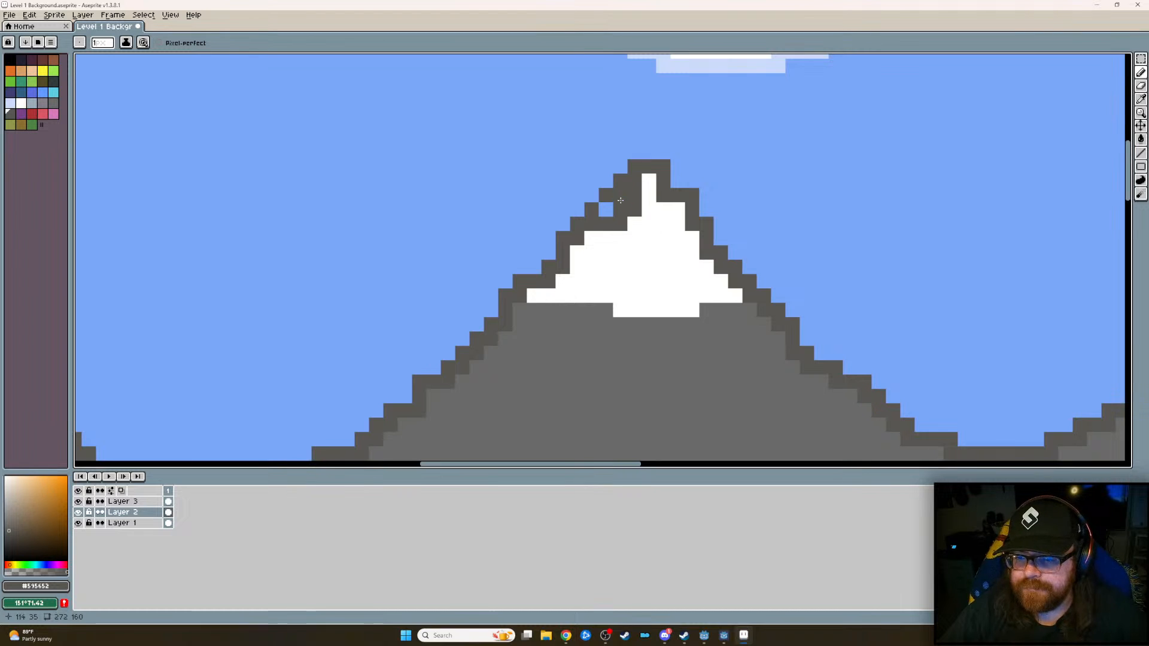
key("i")
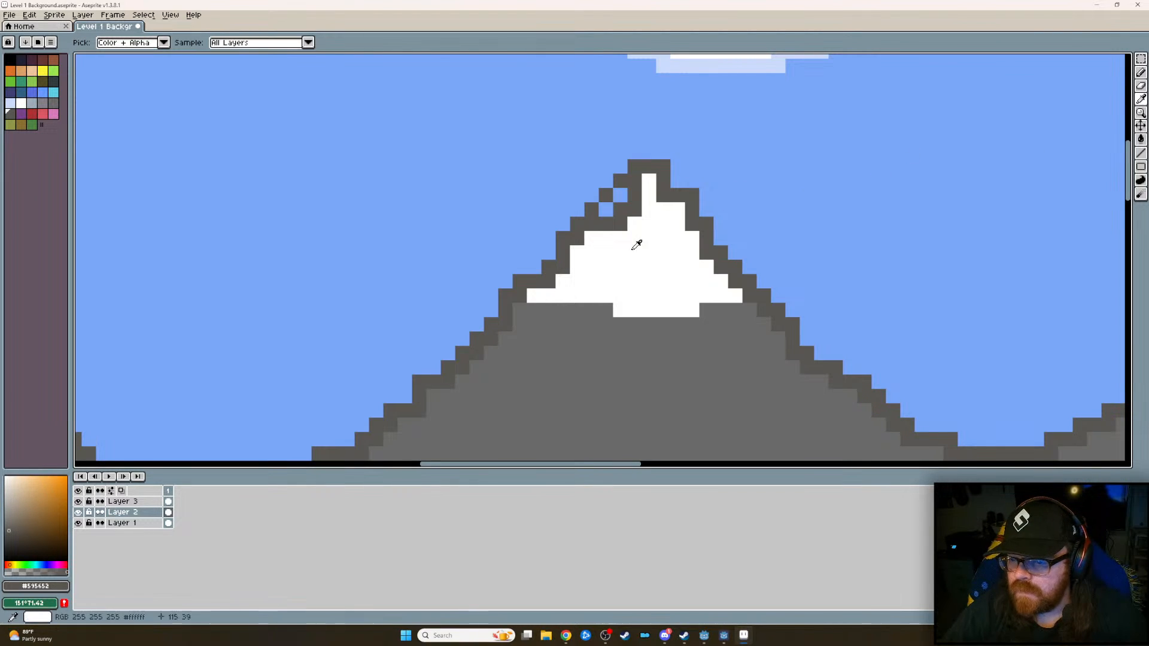
left_click(648, 224)
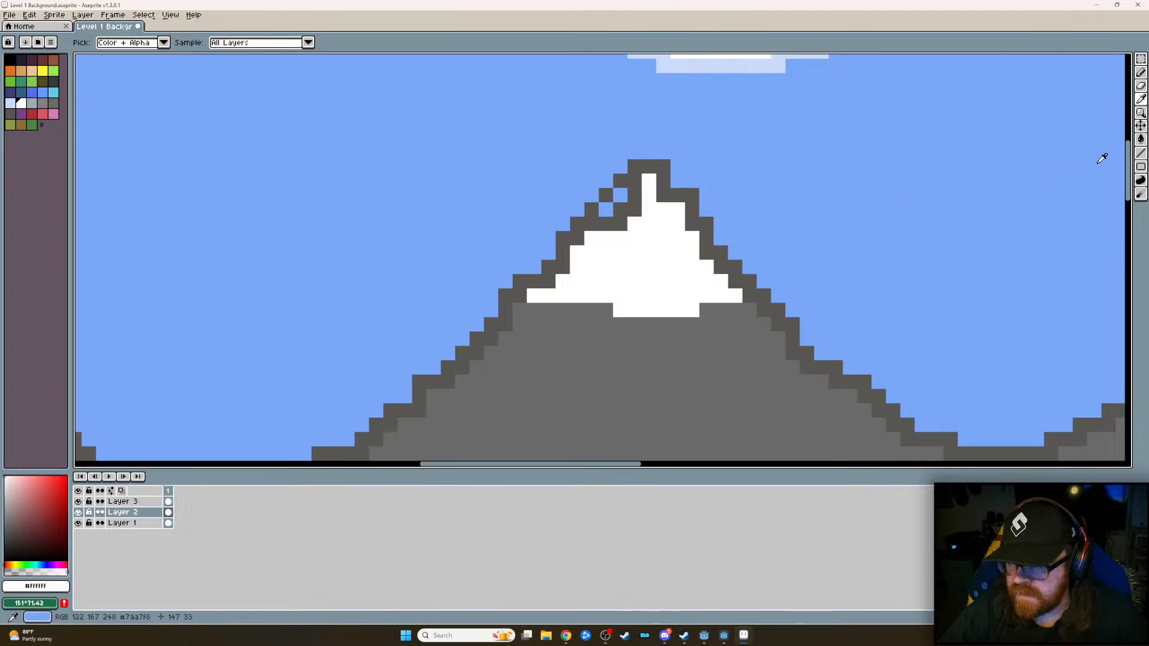
- Resample the dark outline colour and fill the sky gaps between the new diagonal and the old left edge of the middle peak
left_click(723, 254)
left_click(1141, 71)
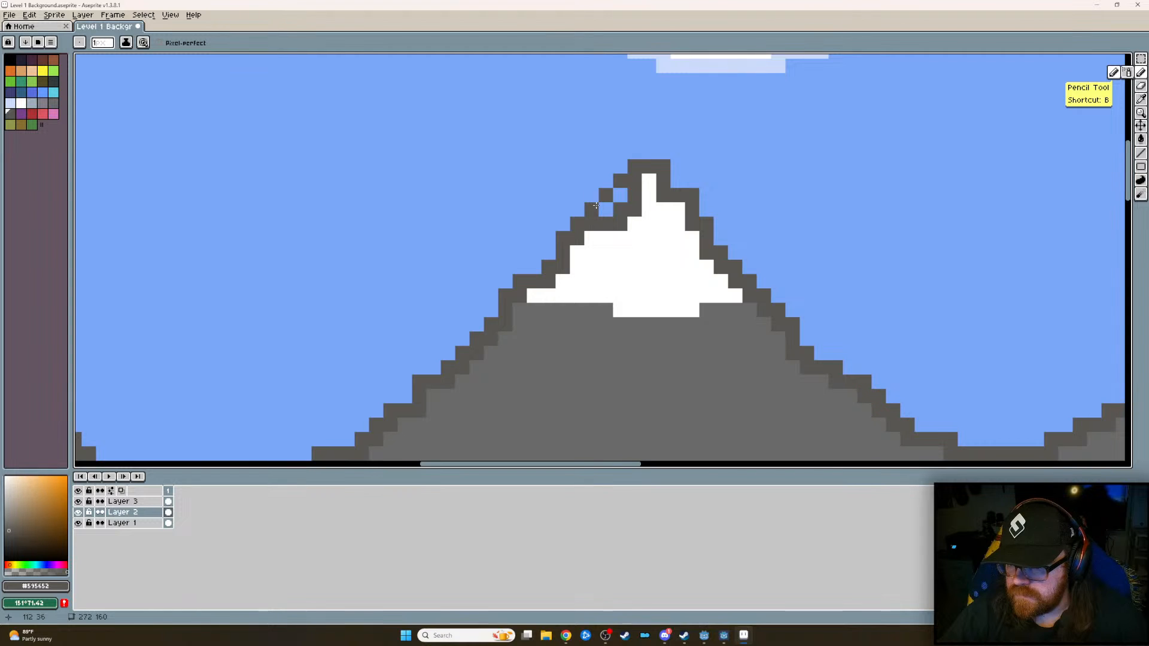
left_click(617, 191)
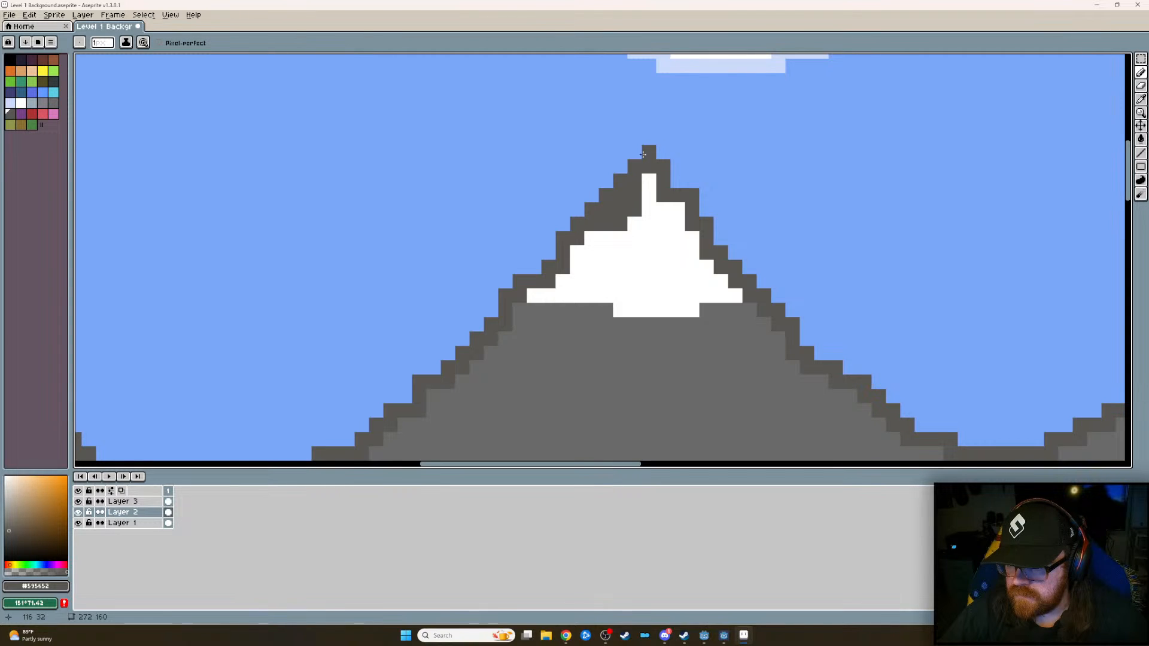
- Sample the snow white and paint over the surplus inner outline pixels on the middle peak's left slope
left_click(1141, 99)
left_click(646, 264)
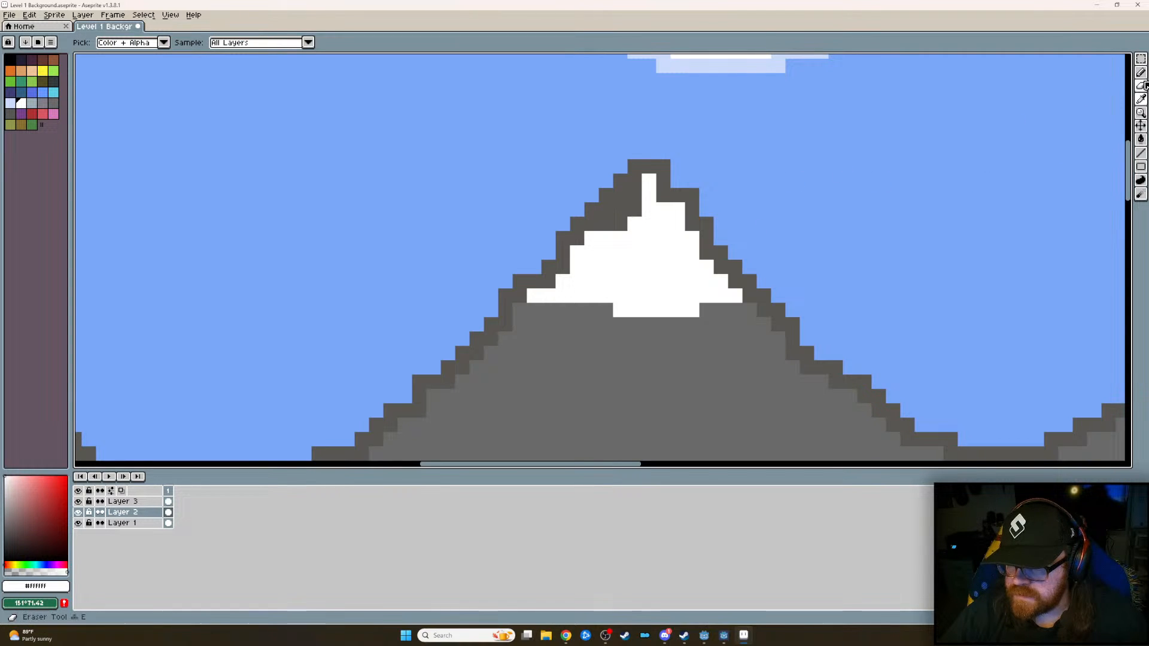
left_click(1141, 72)
left_click(641, 200)
left_click(634, 209)
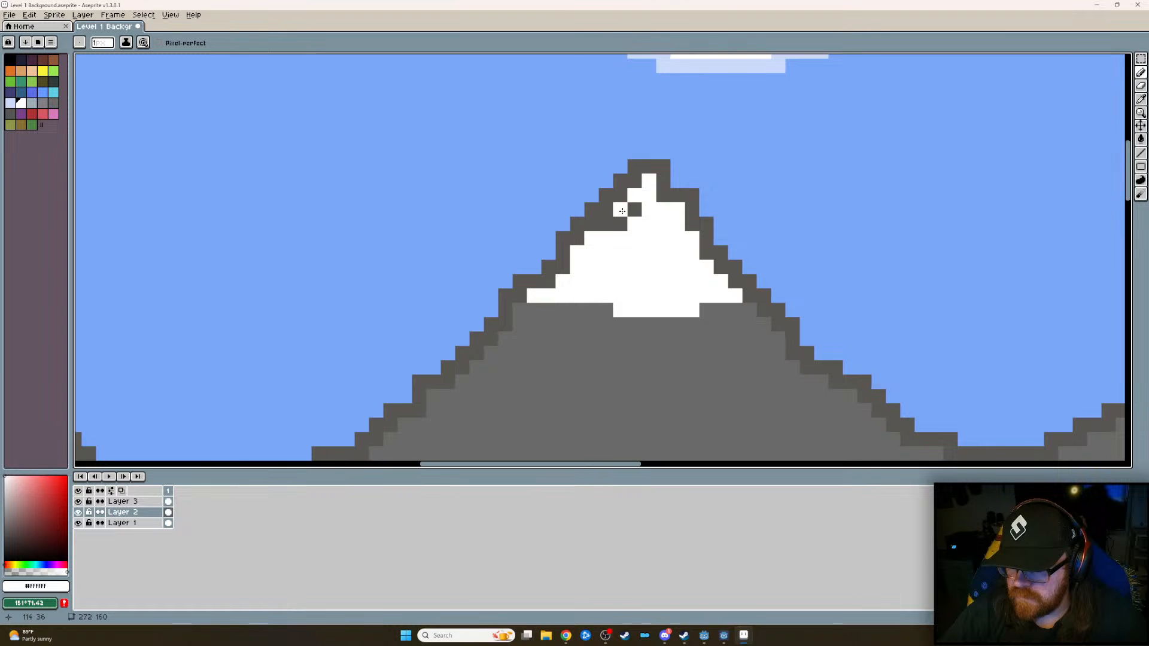
left_click_drag(625, 209, 618, 225)
left_click(609, 225)
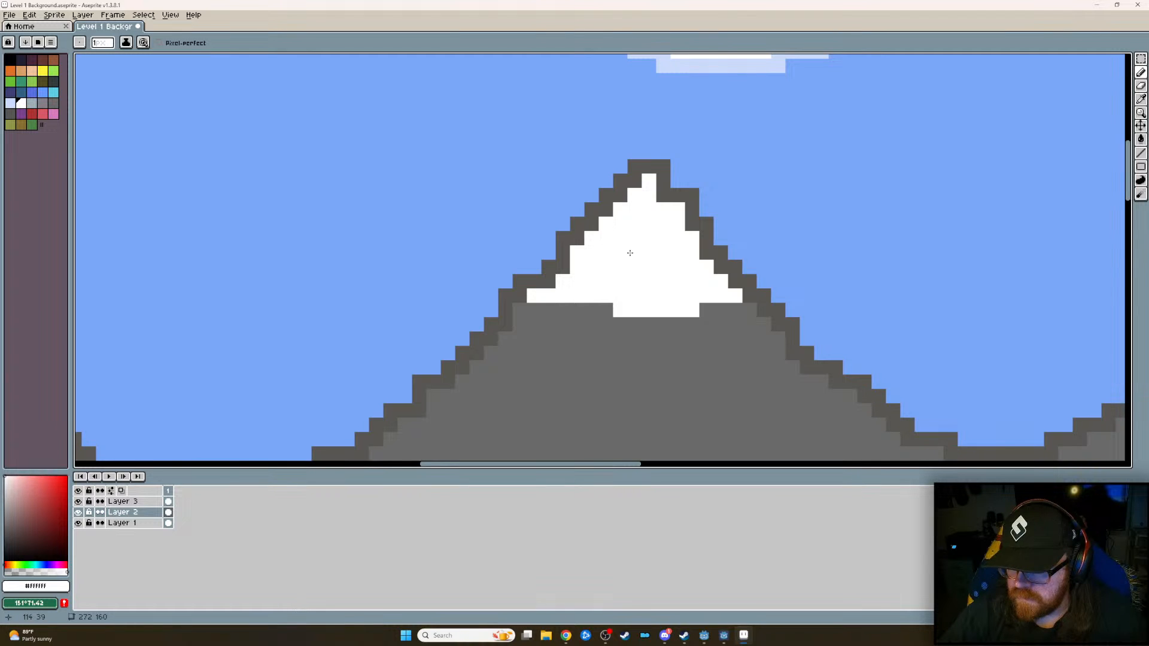
- Erase the small raised outline bump on top of the large snow-capped mountain near the canvas's right edge
scroll(623, 253, "down", 4)
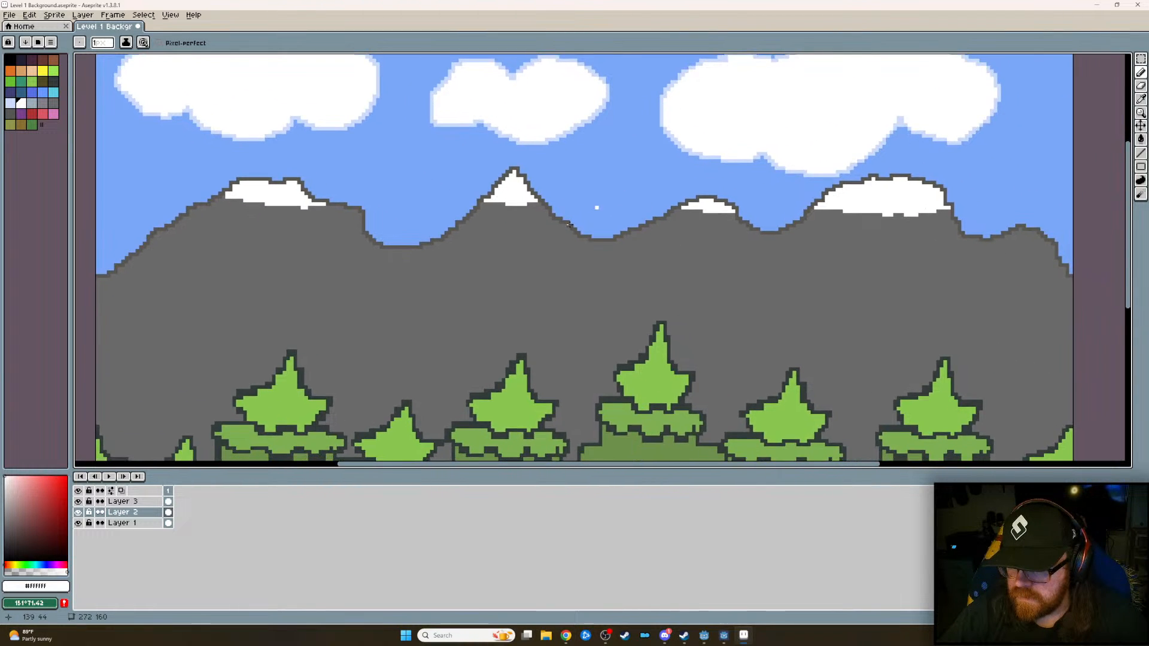
scroll(636, 256, "down", 3)
scroll(636, 263, "up", 2)
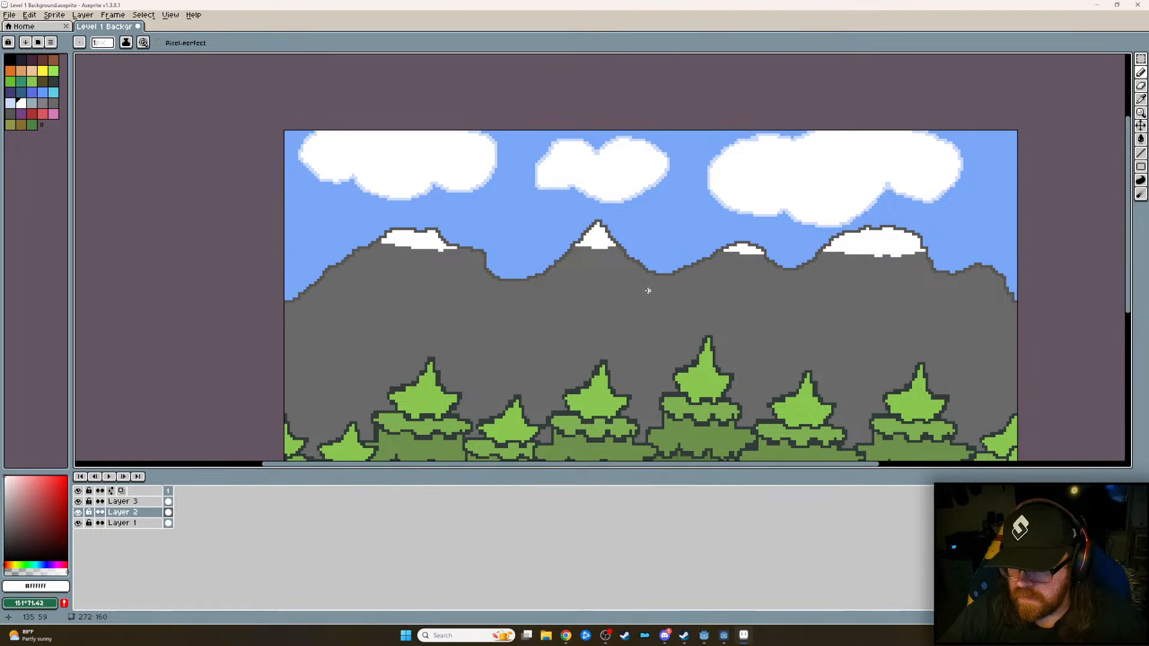
scroll(876, 239, "up", 5)
middle_click_drag(876, 275, 587, 281)
scroll(587, 281, "up", 1)
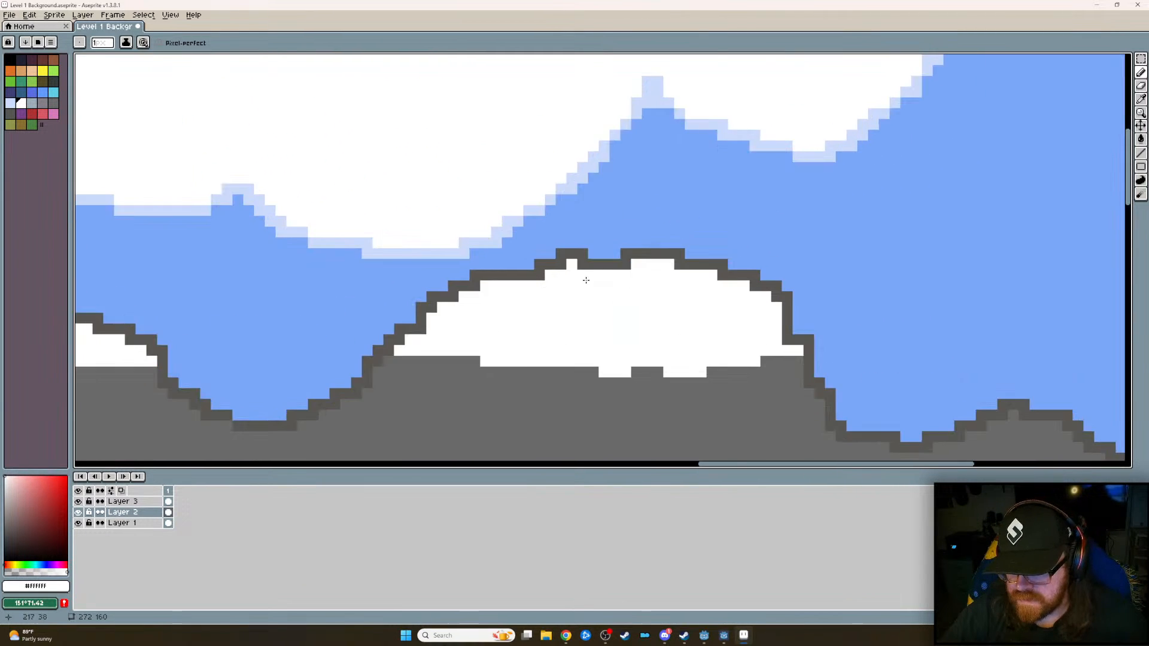
scroll(587, 281, "up", 1)
scroll(584, 275, "up", 1)
scroll(628, 272, "down", 2)
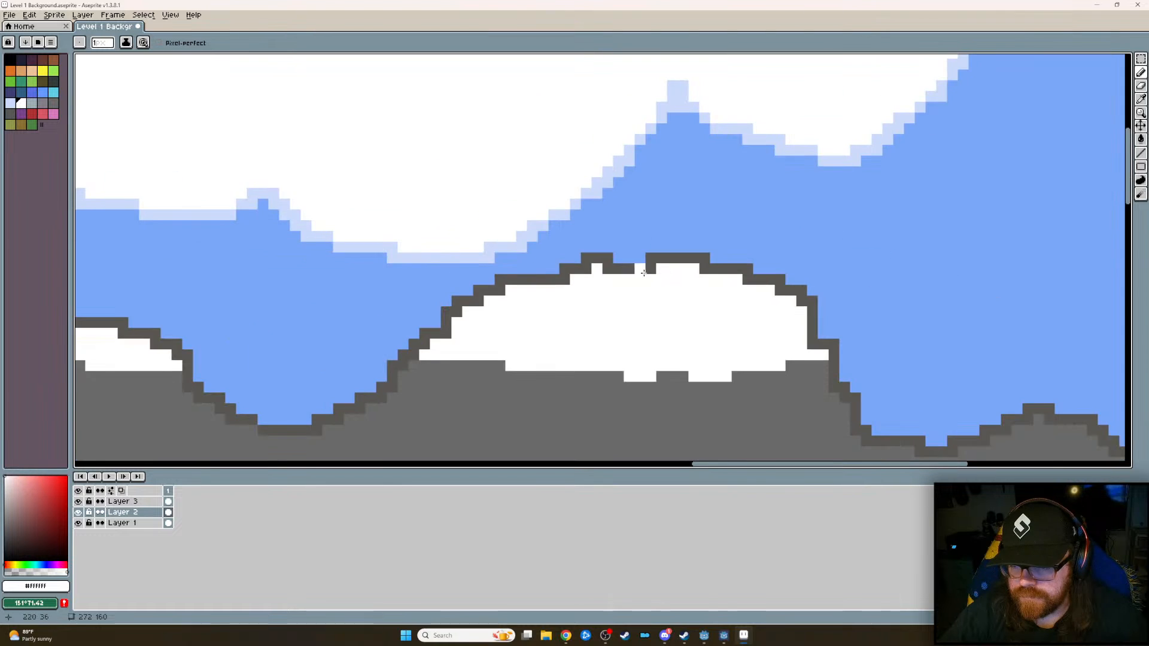
scroll(635, 273, "down", 1)
scroll(681, 287, "up", 2)
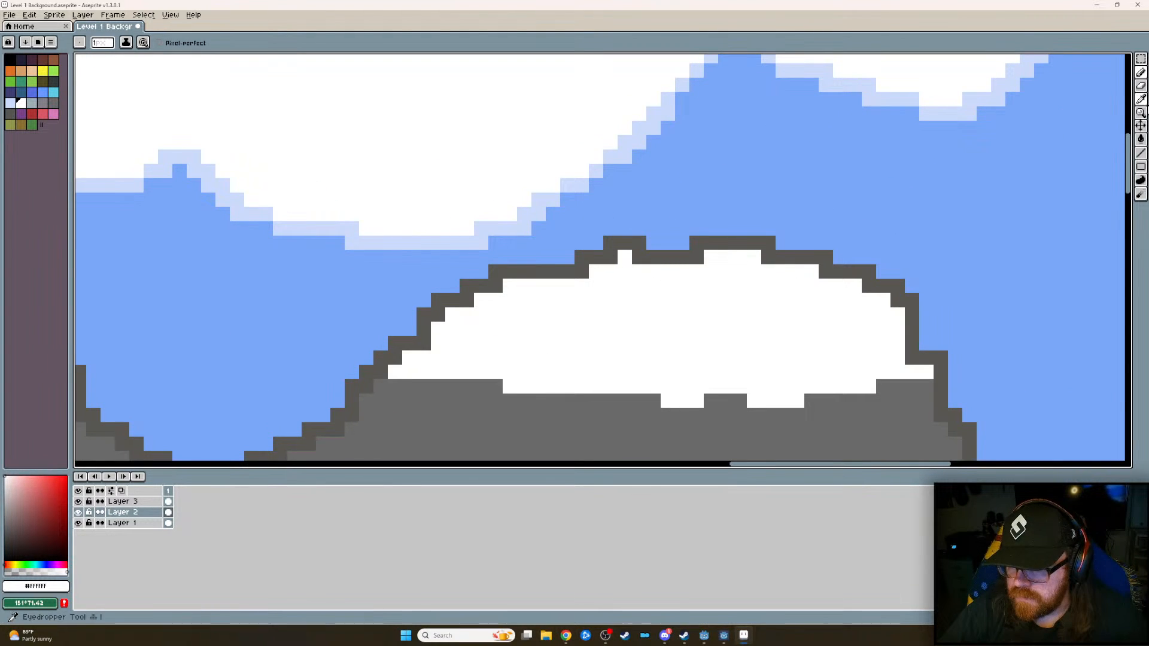
left_click(1141, 86)
left_click_drag(639, 229, 608, 225)
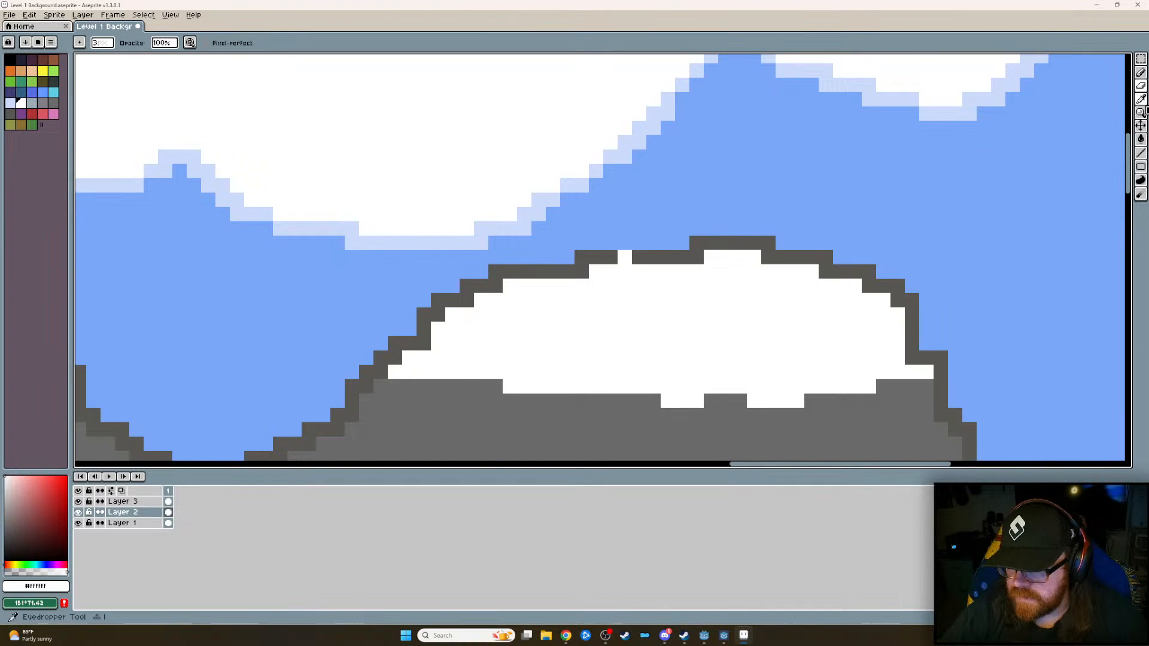
- Sample the dark outline colour and fill the white gap where the bump was erased with the Pencil
left_click(1141, 73)
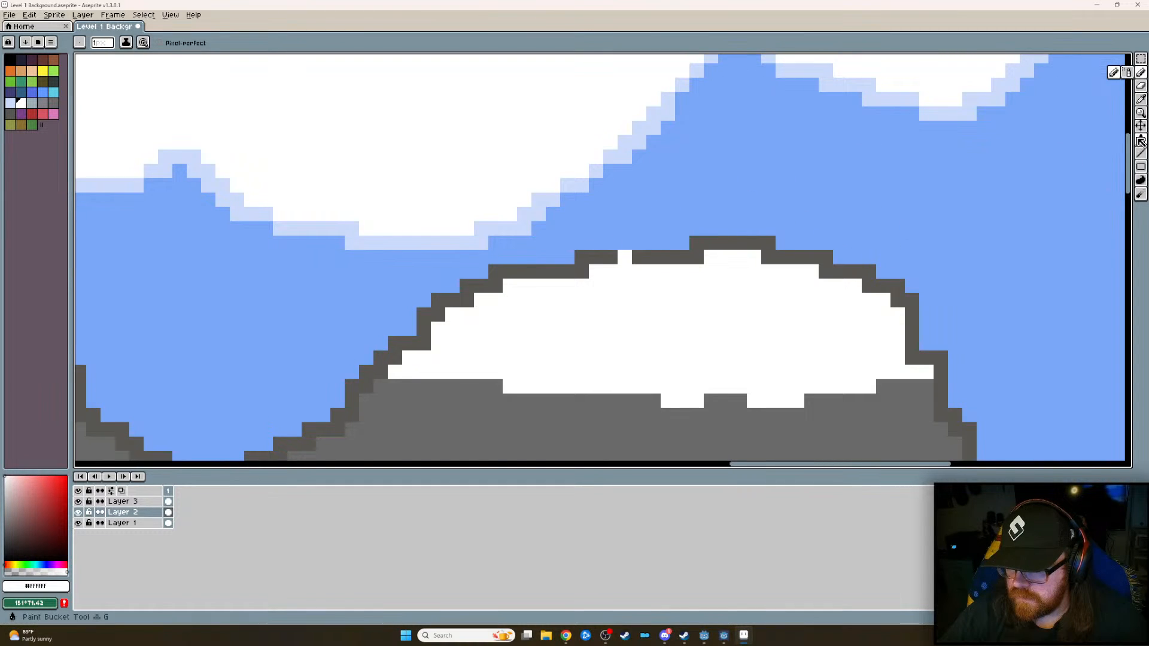
left_click(1141, 99)
left_click(722, 240)
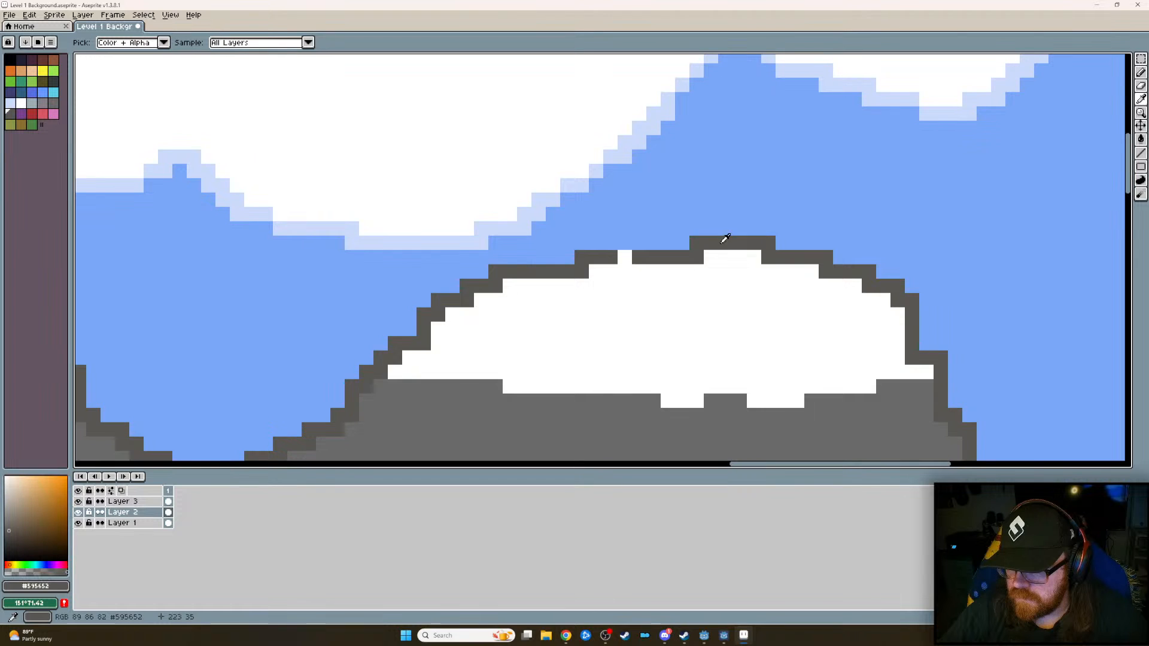
left_click(1141, 73)
left_click(625, 258)
- Examine the whole background with the smoothed mountain outlines at different zoom levels
scroll(795, 290, "down", 10)
scroll(700, 275, "up", 5)
middle_click_drag(721, 237, 640, 265)
scroll(640, 266, "down", 5)
scroll(702, 272, "up", 2)
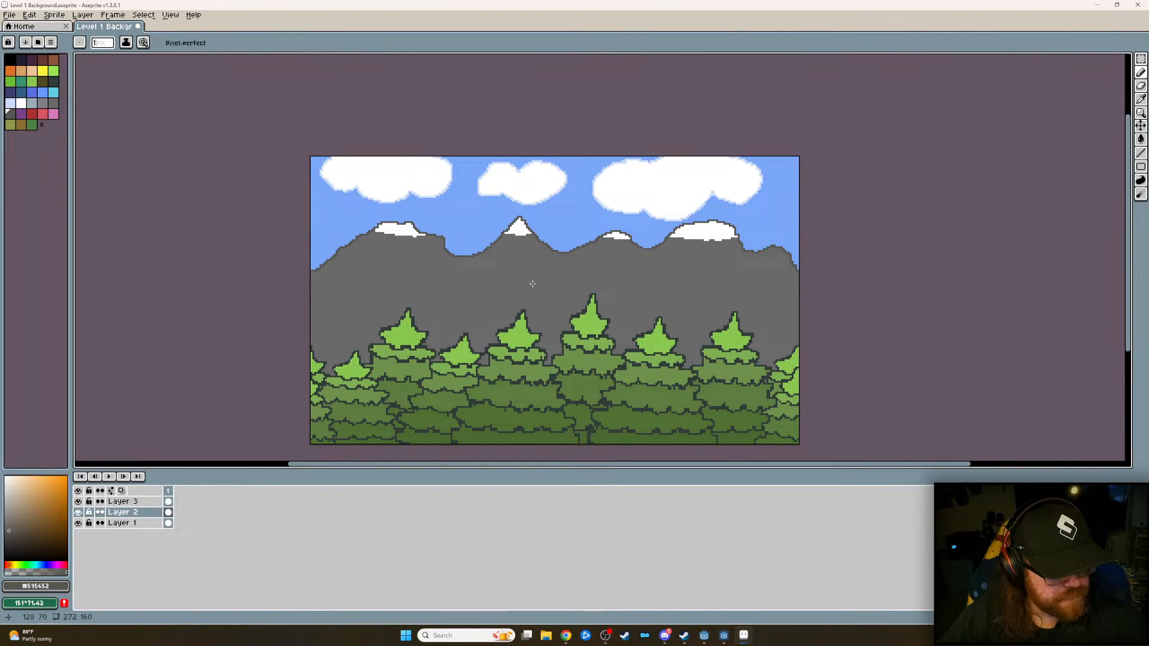
key("alt+Tab")
key("alt+Tab")
key("alt+Tab")
key("alt+Tab")
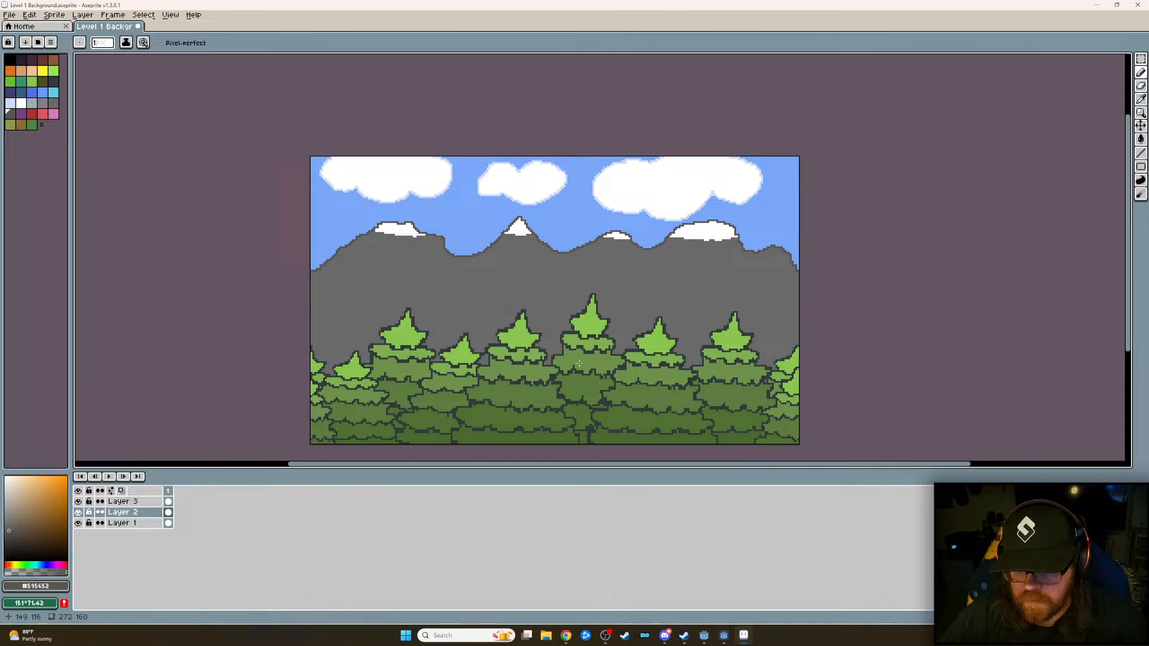
scroll(590, 350, "down", 3)
scroll(599, 369, "up", 5)
scroll(603, 382, "down", 2)
middle_click_drag(578, 263, 629, 311)
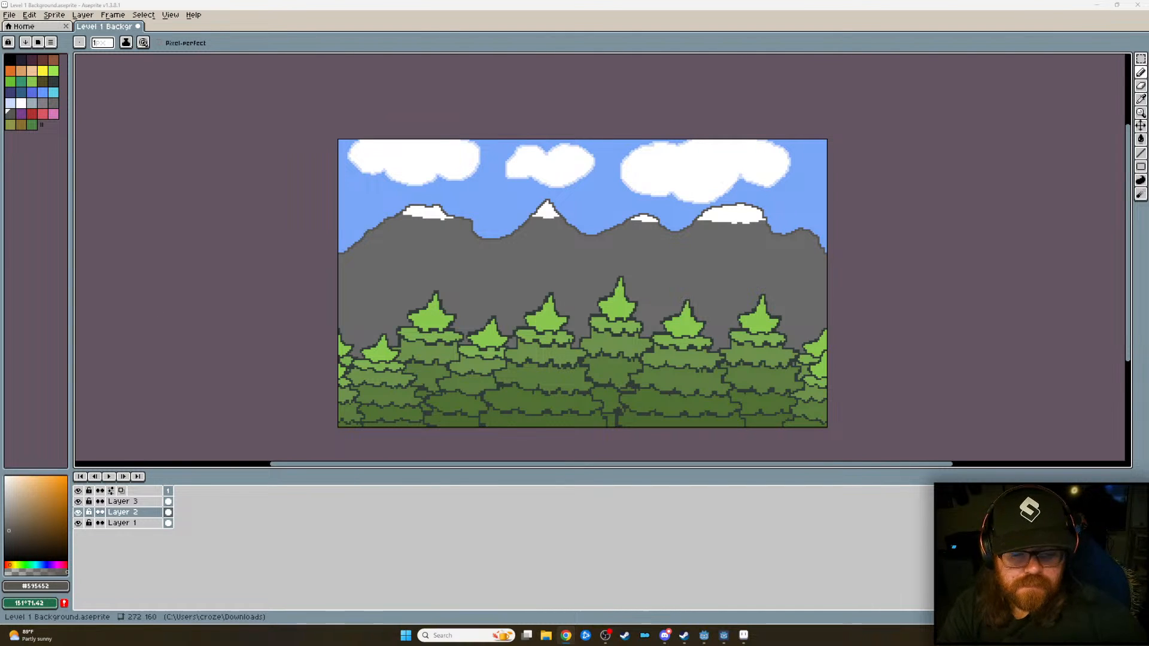
- Close the running game's debug window and switch to the Godot editor
left_click(723, 637)
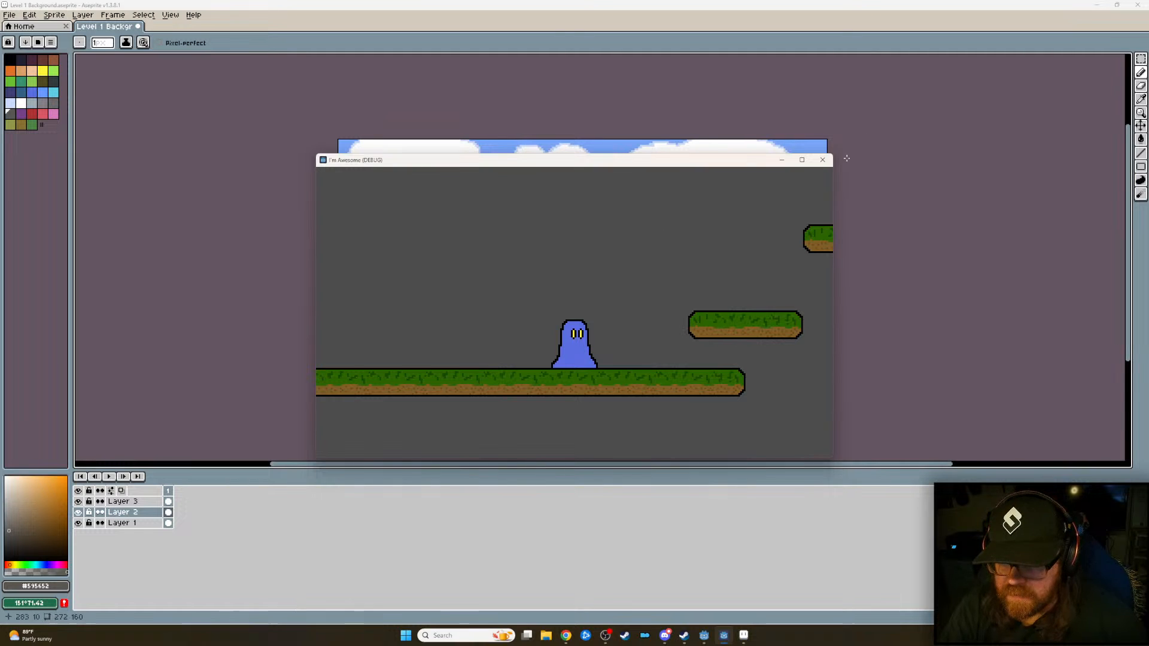
left_click(822, 160)
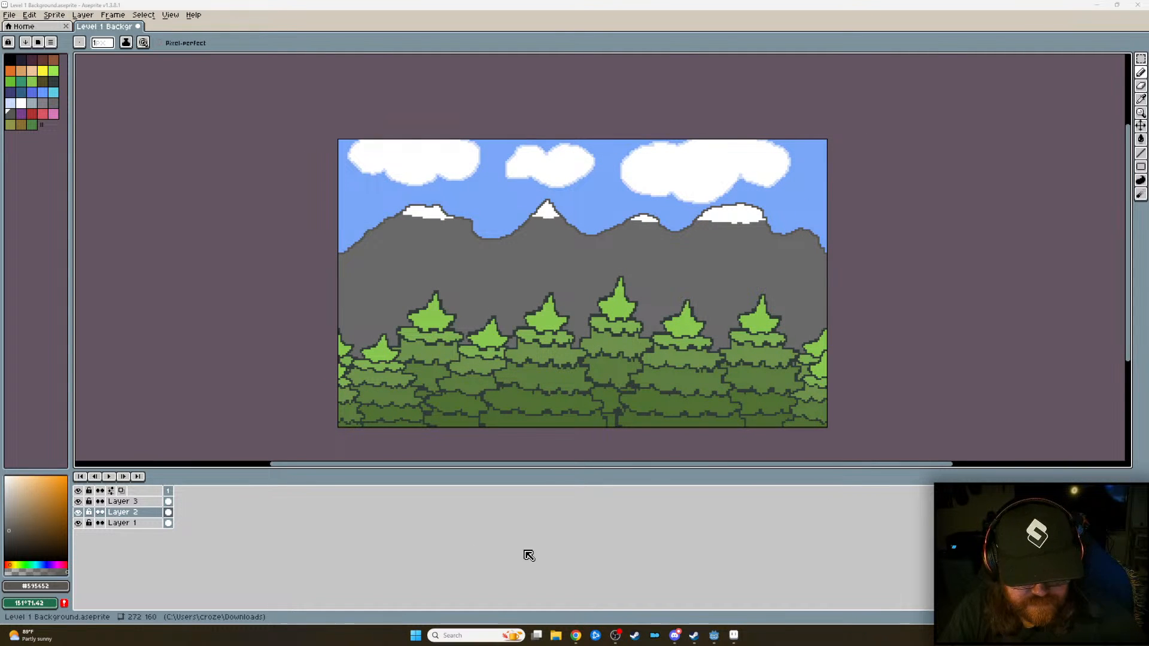
left_click(713, 638)
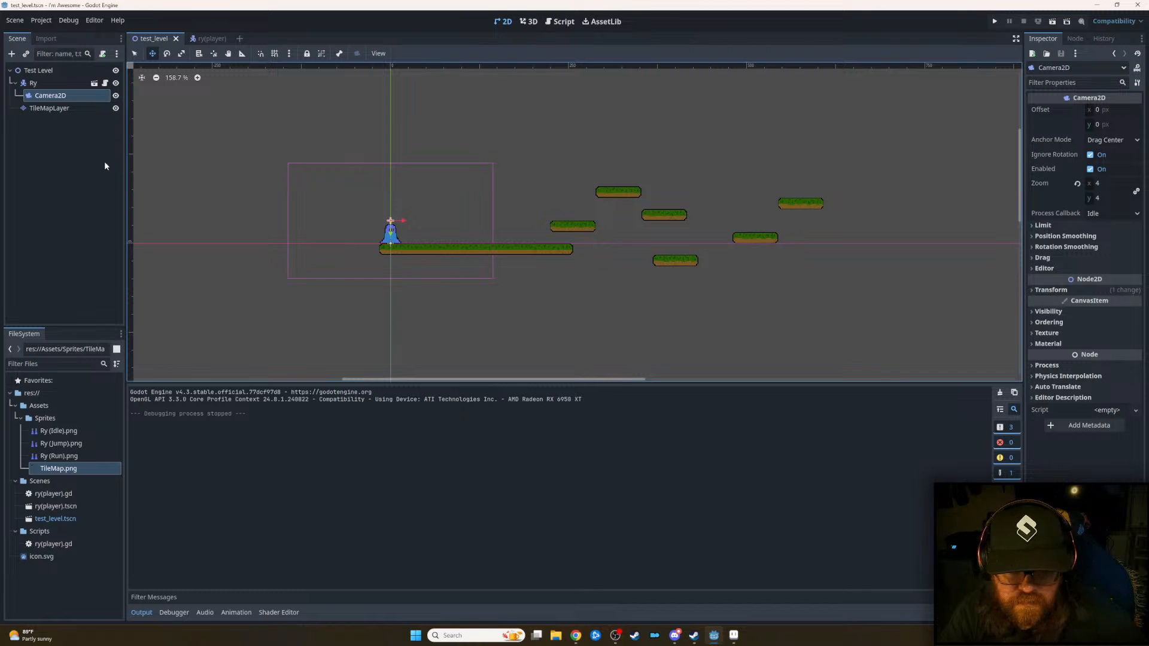
- Inspect the Camera2D node's Transform properties in the test level
double_click(57, 96)
left_click(71, 95)
left_click(30, 97)
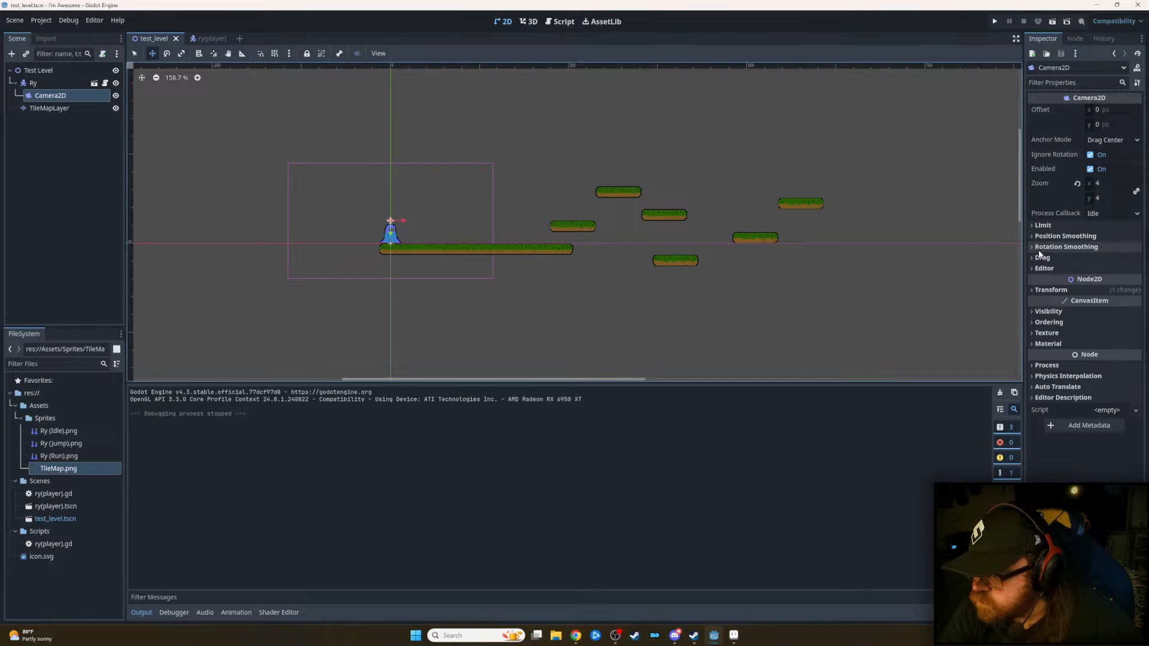
left_click(1034, 291)
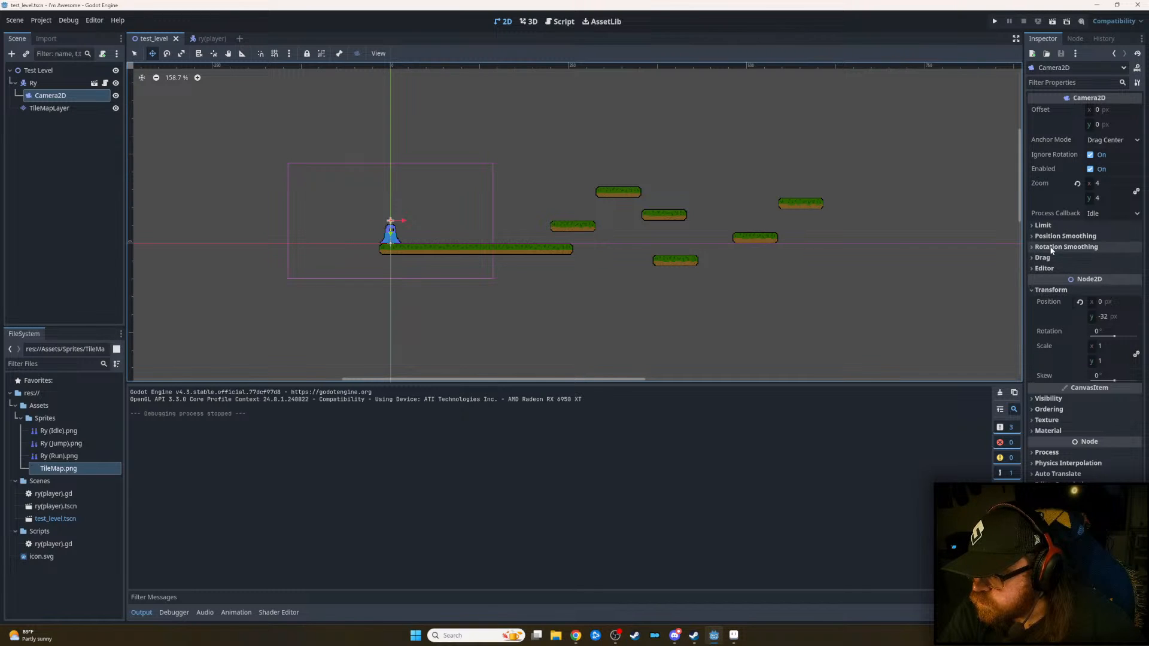
left_click(1033, 291)
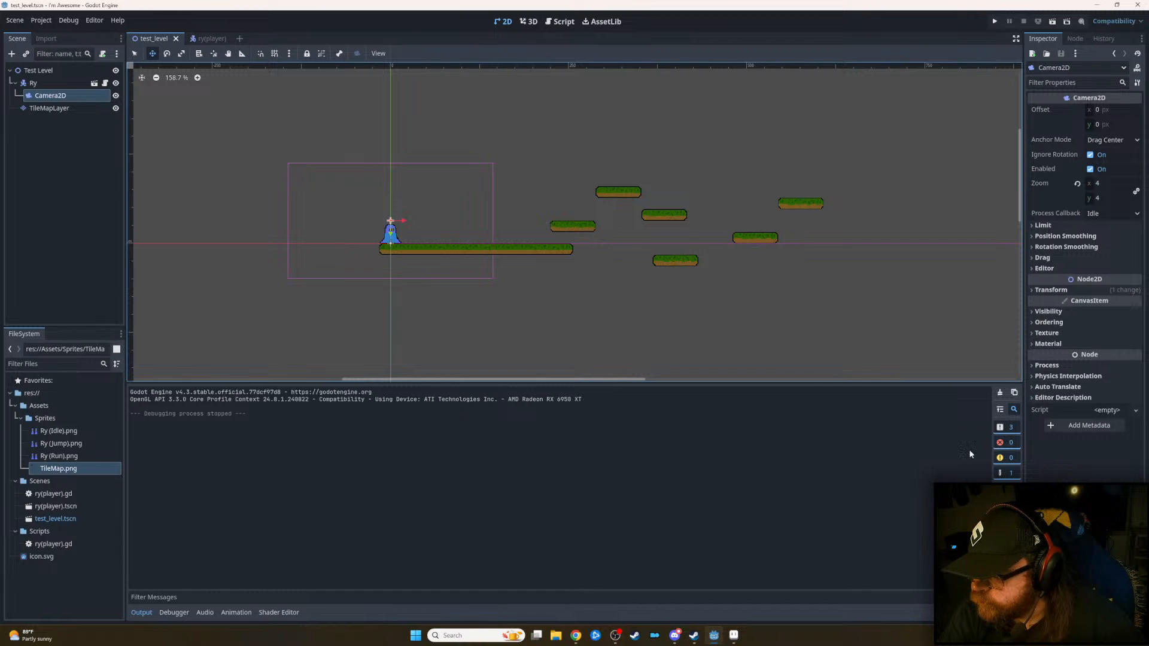
- Examine the Run, Boot Splash and display Window pages of the project settings, including the initial screen and initial position options
left_click(93, 20)
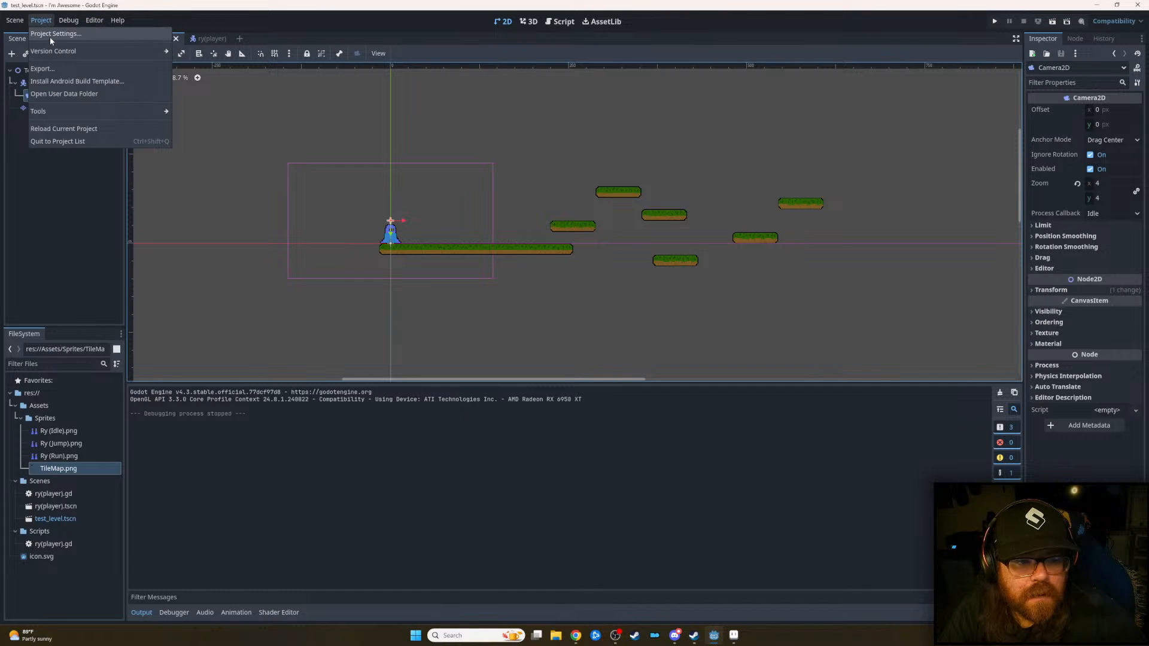
left_click(49, 34)
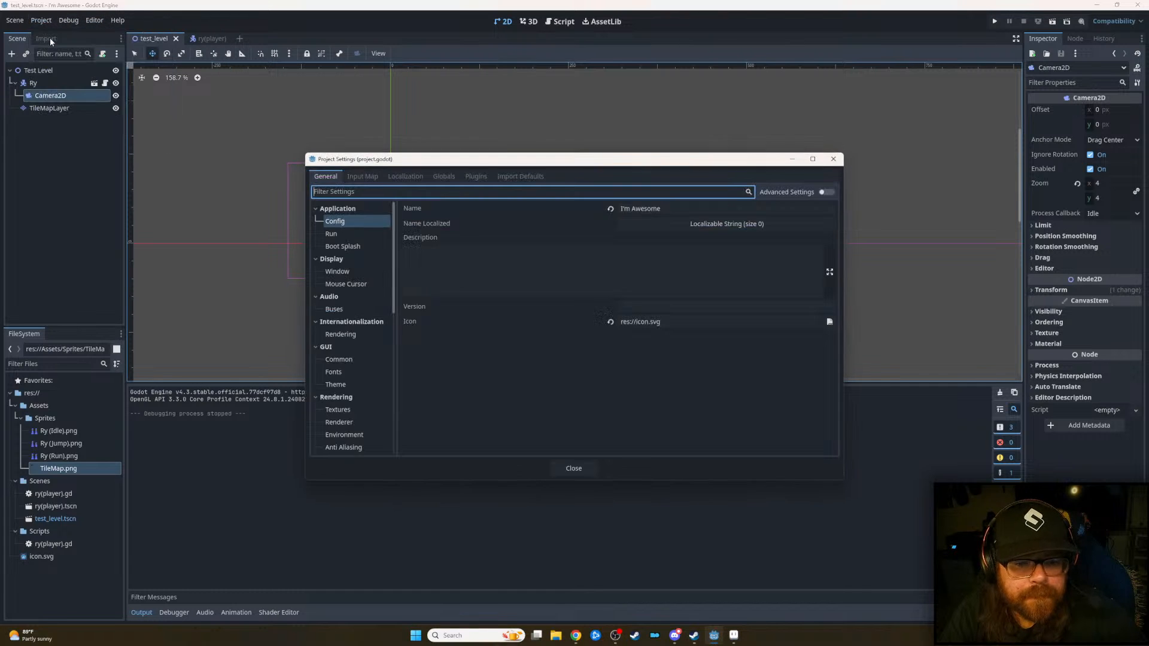
left_click(332, 234)
left_click(346, 244)
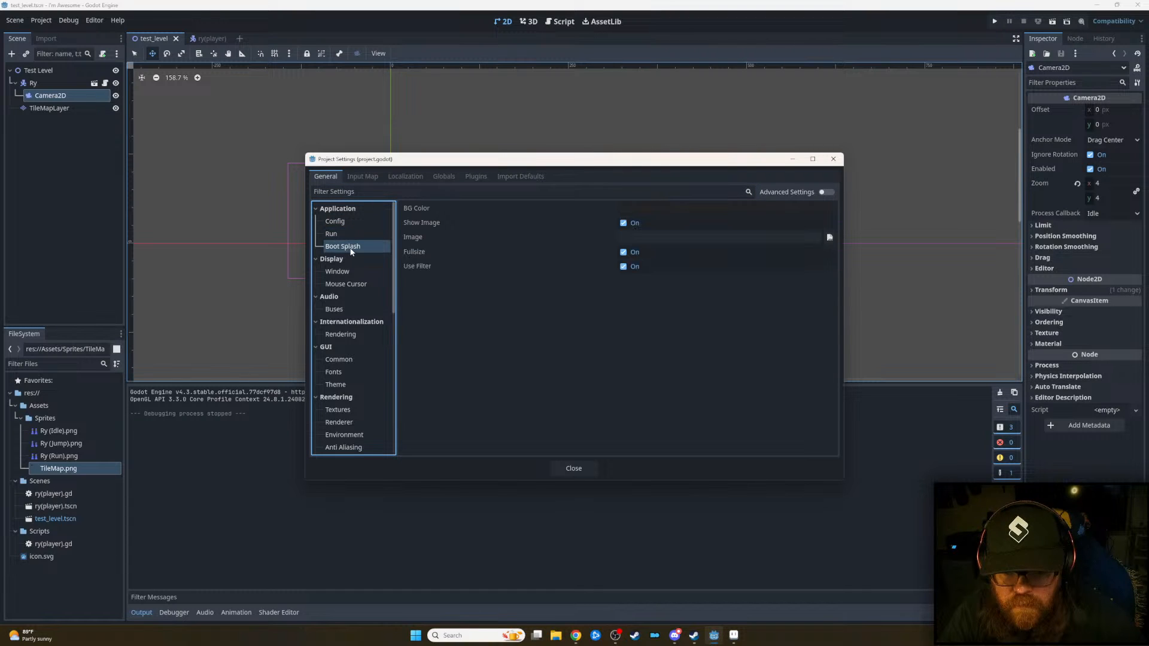
left_click(341, 271)
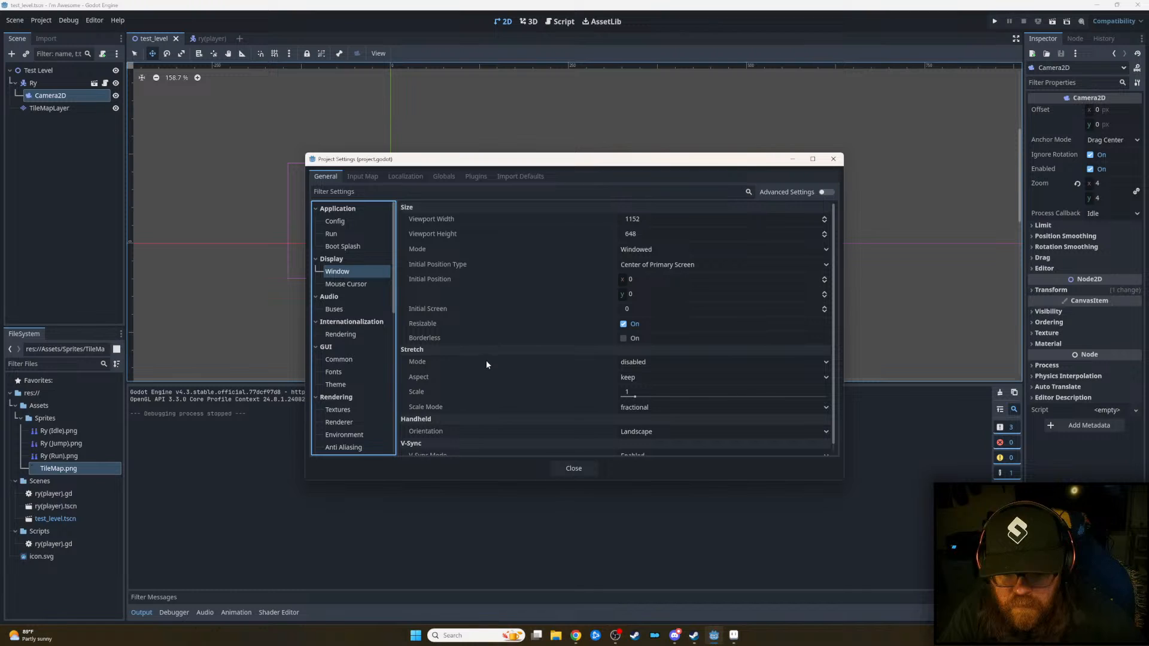
scroll(486, 360, "down", 1)
scroll(585, 382, "up", 1)
scroll(585, 383, "down", 1)
scroll(582, 381, "up", 1)
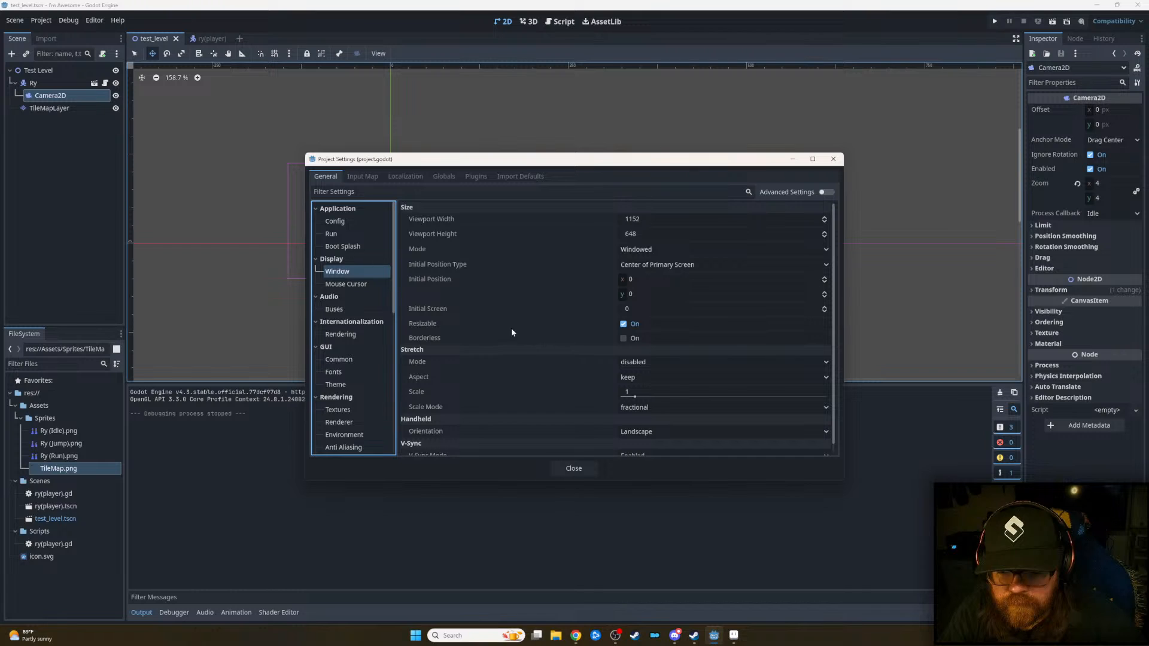
left_click(825, 307)
left_click(825, 312)
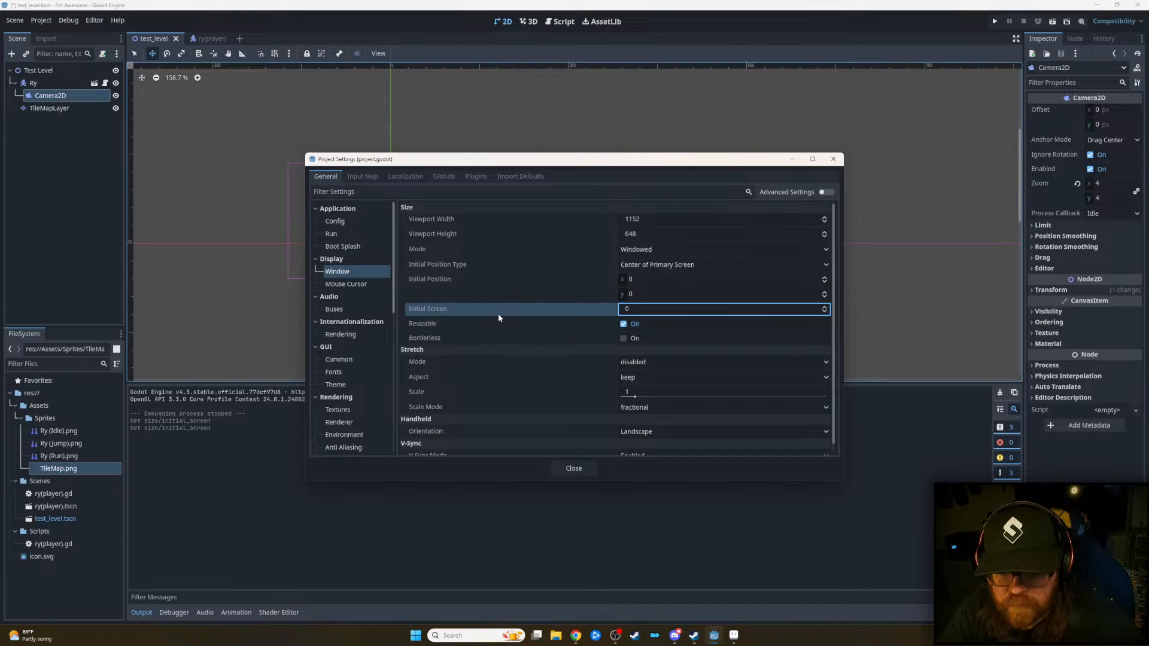
mouse_move(506, 324)
mouse_move(459, 322)
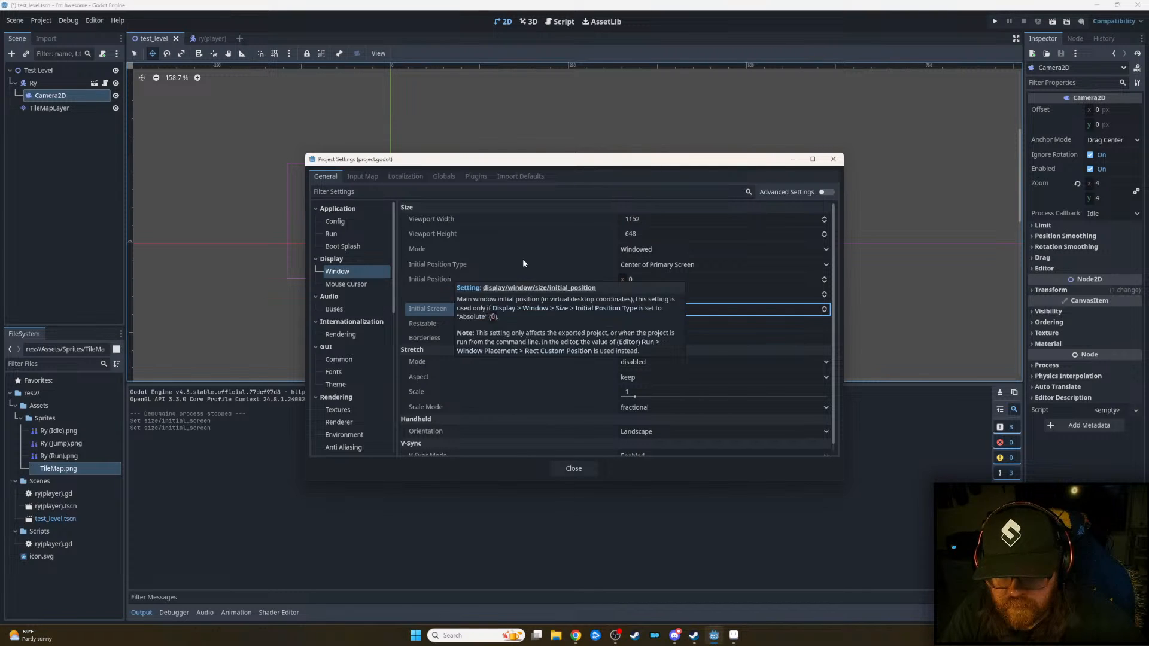
- Try Fullscreen as the display window mode, set it back to Windowed and close the project settings
left_click(639, 253)
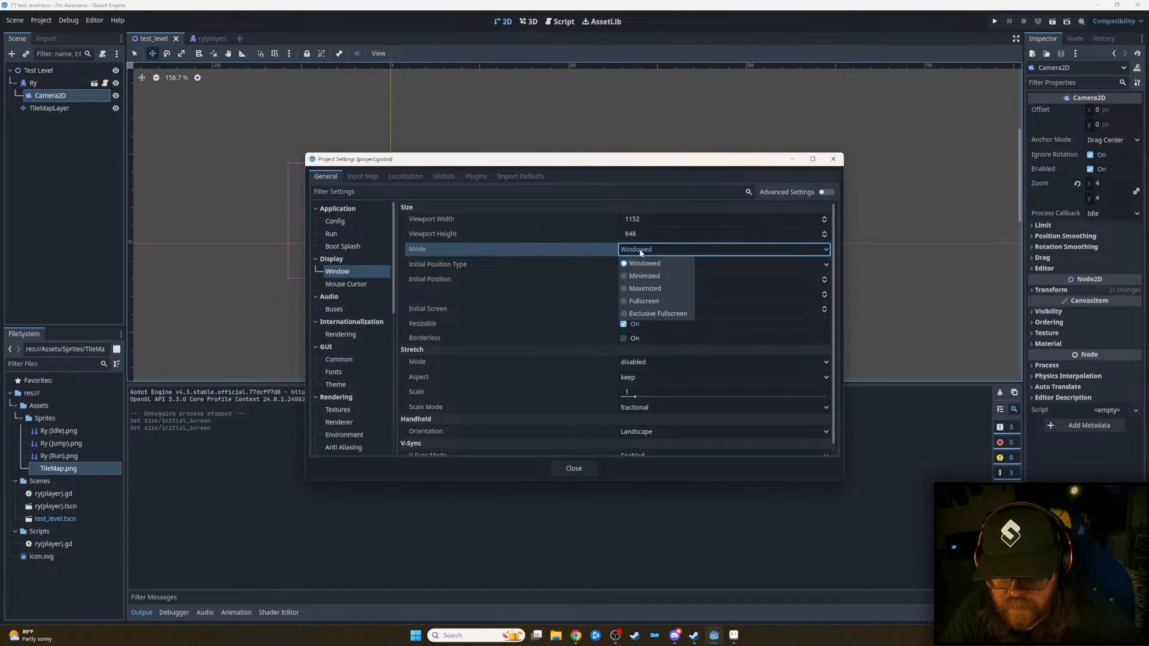
left_click(641, 302)
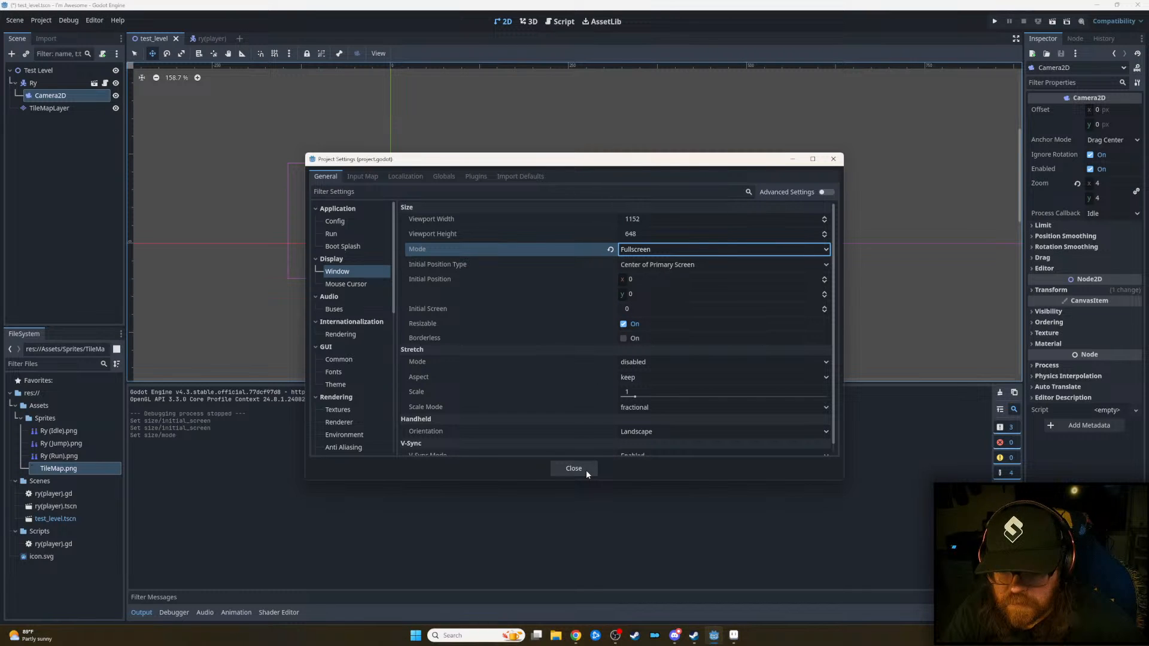
left_click(671, 250)
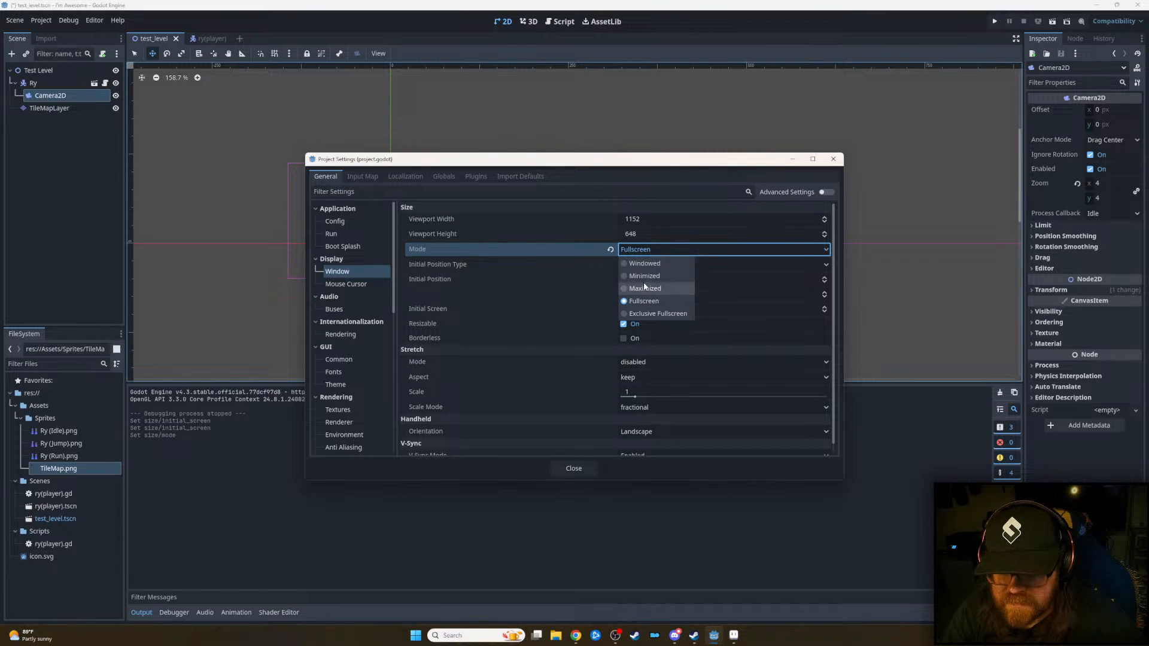
left_click(644, 264)
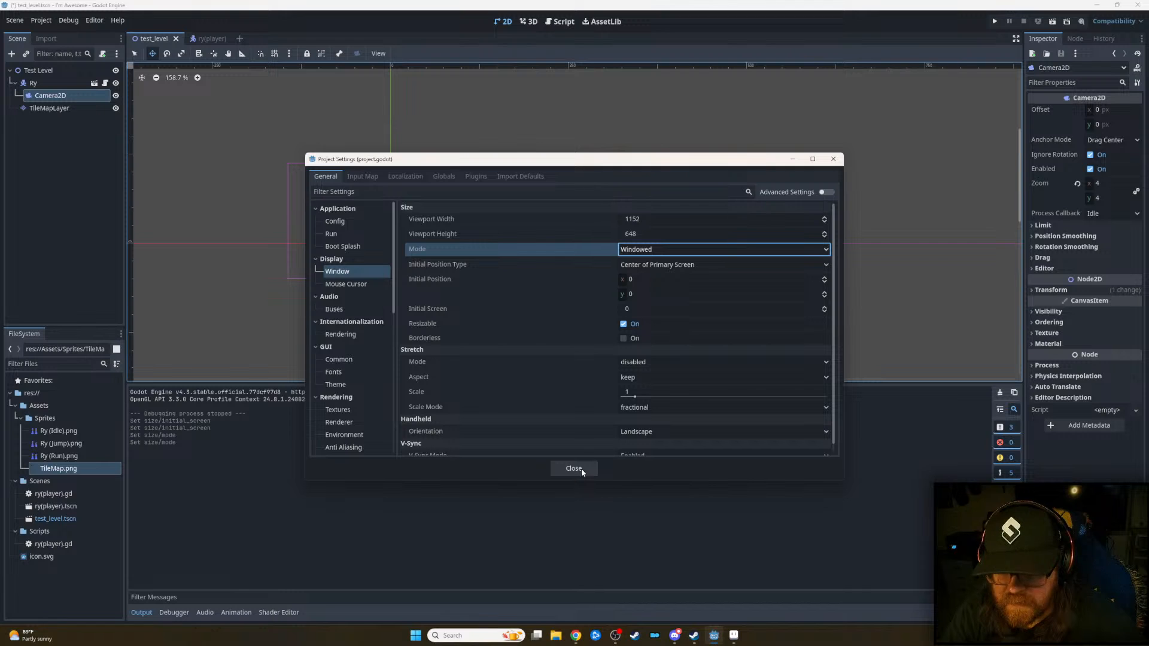
left_click(581, 469)
- Add a ParallaxBackground node directly under the Test Level root, searching the node types for "backgr"
middle_click_drag(461, 192, 636, 253)
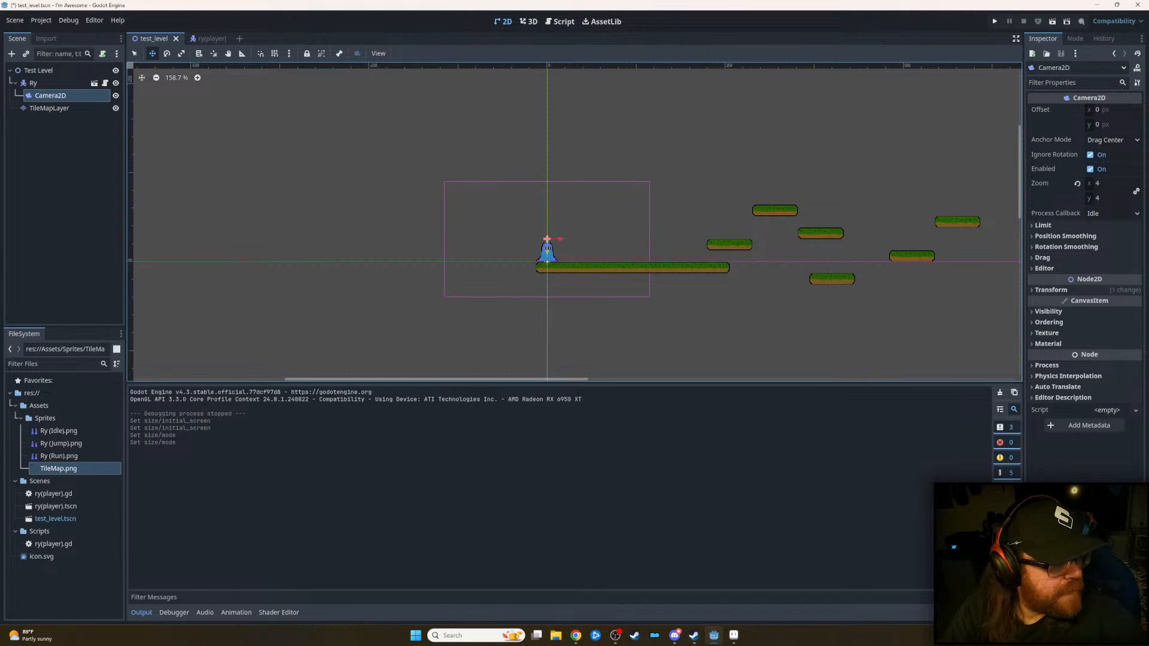
left_click(44, 149)
left_click(49, 108)
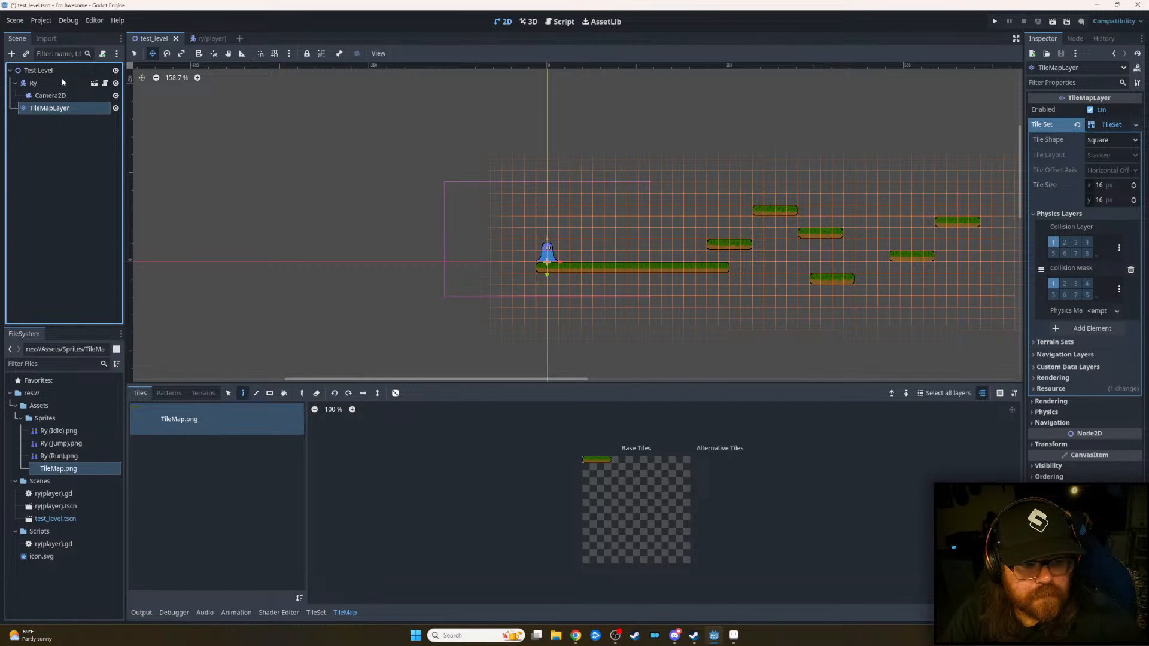
left_click(52, 134)
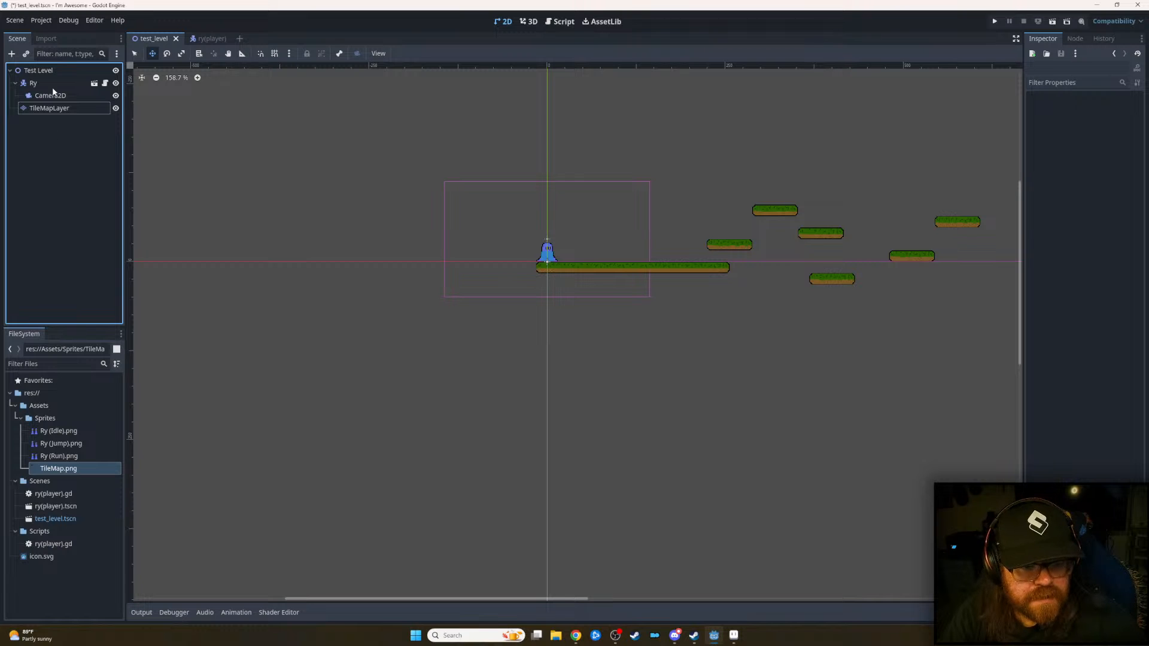
left_click(11, 54)
type("b")
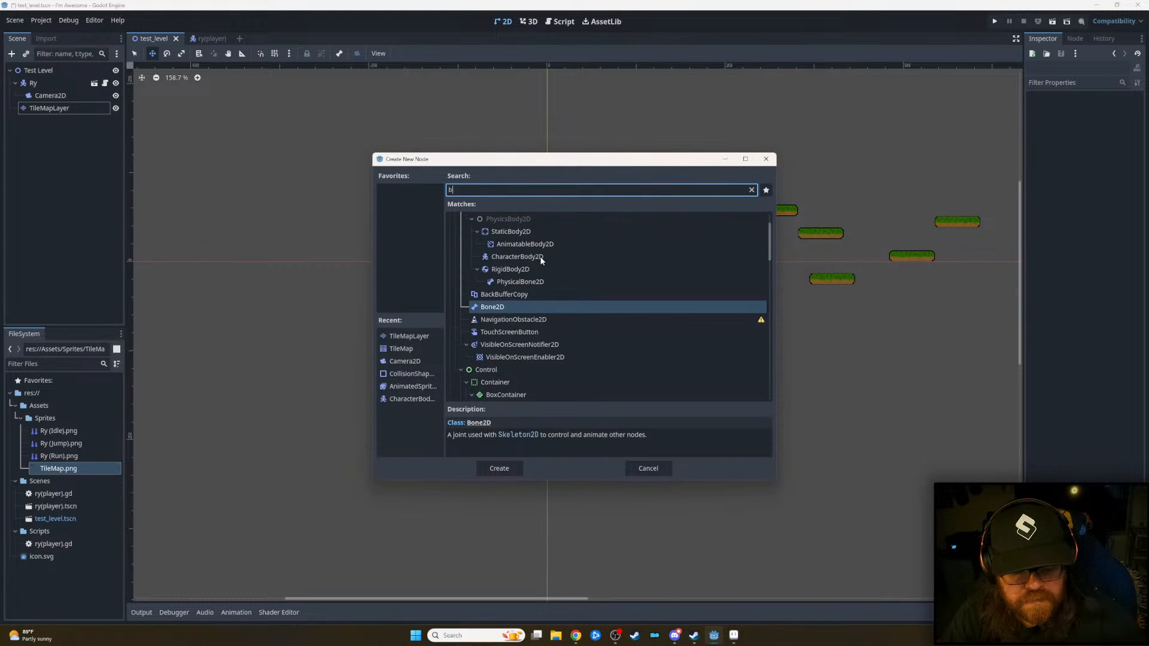
type("ack")
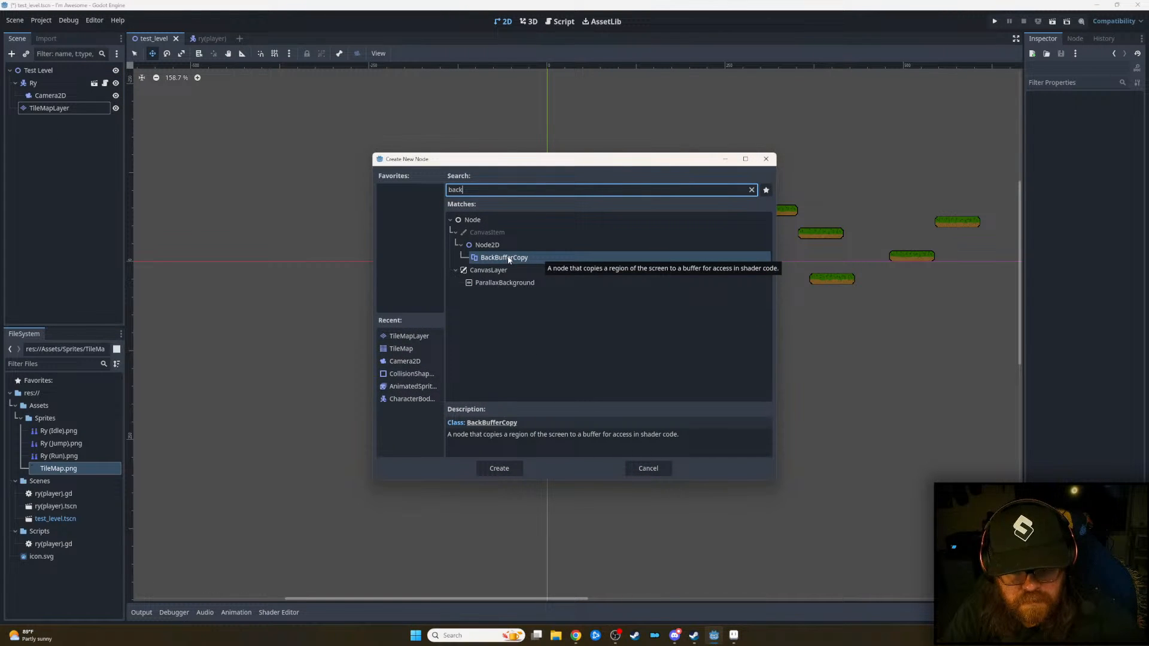
type("gr")
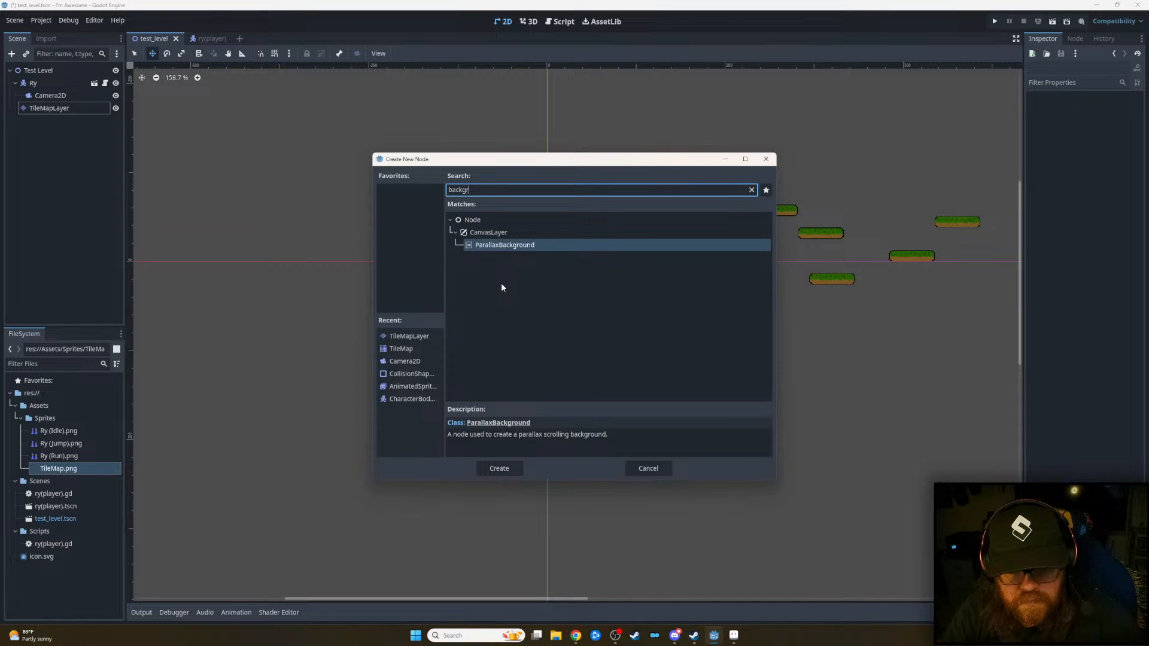
key("alt+Tab")
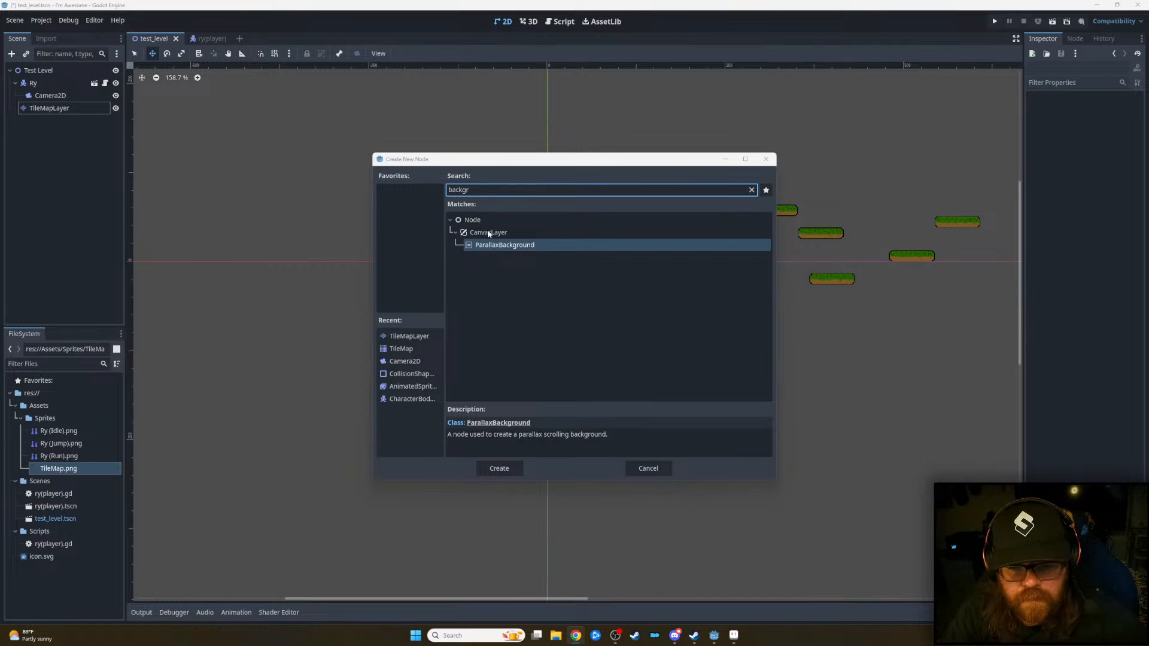
double_click(510, 245)
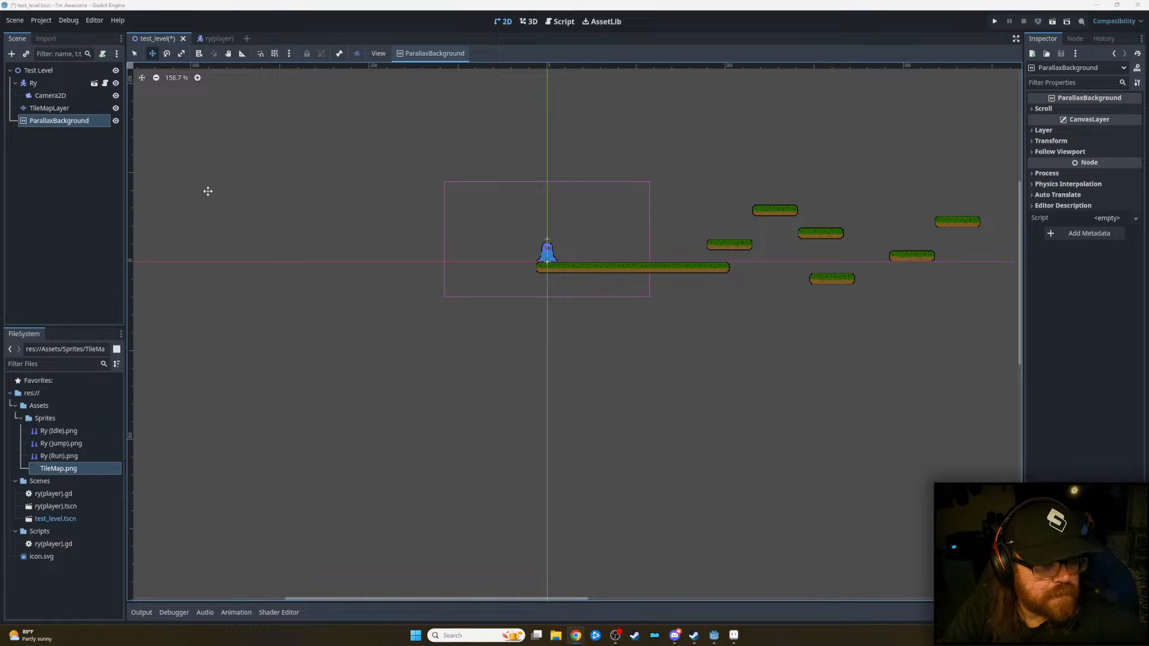
- Add a ParallaxLayer node as a child of the ParallaxBackground node, searching the node types for "parallax"
right_click(55, 124)
left_click(54, 125)
right_click(55, 124)
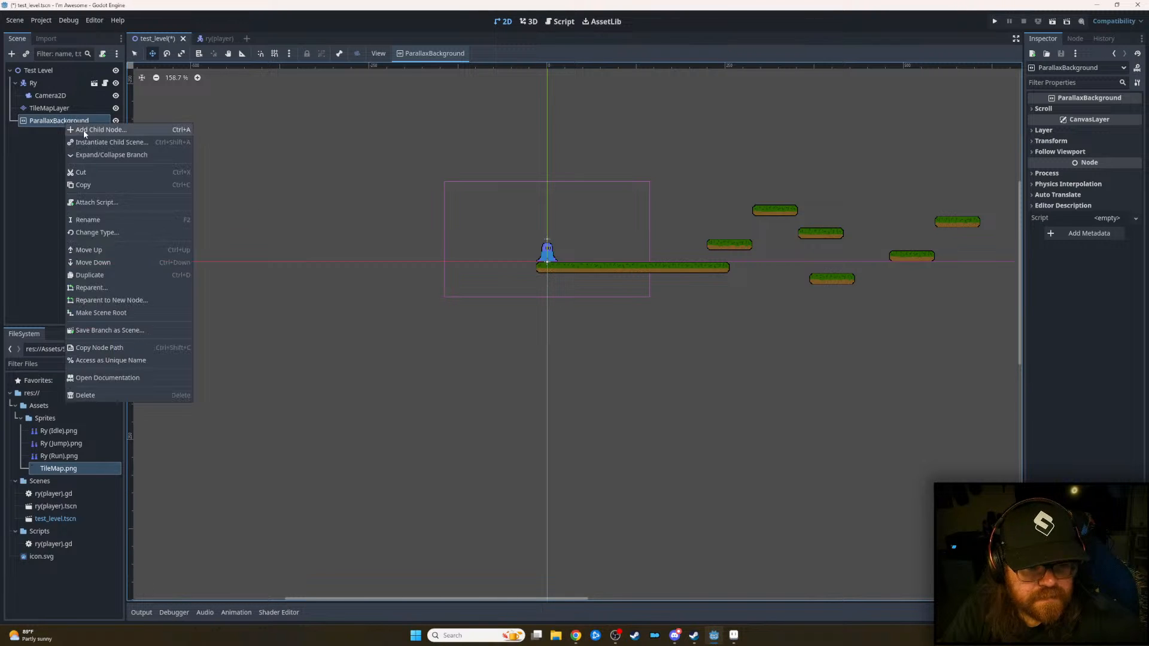
left_click(90, 131)
type("parallax")
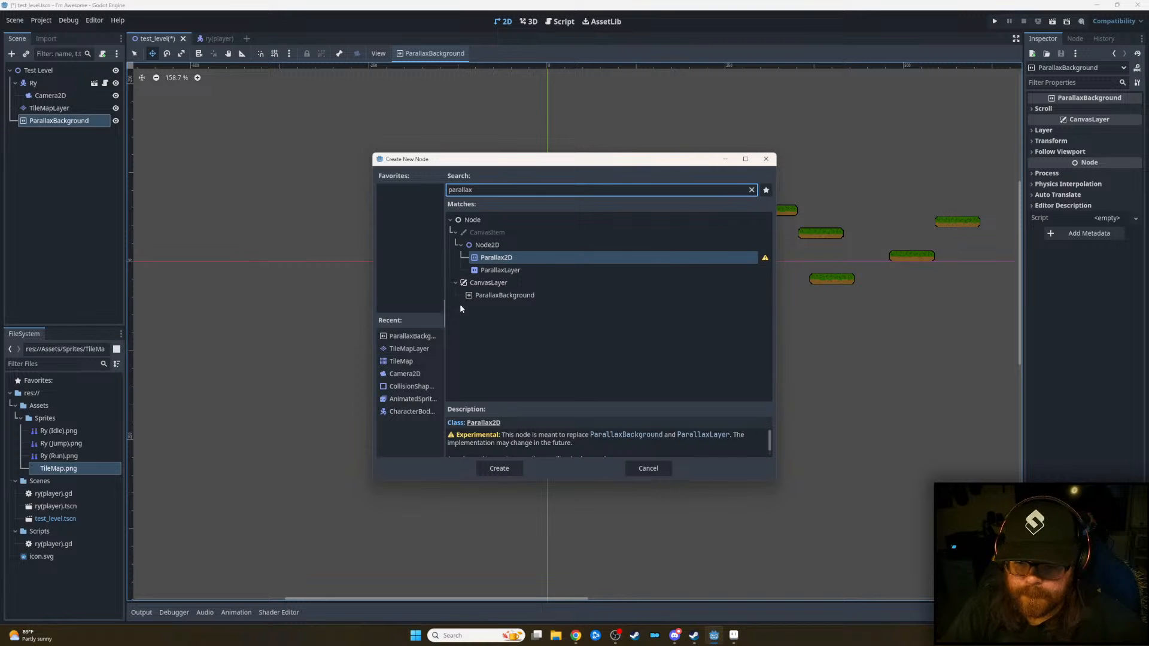
double_click(529, 270)
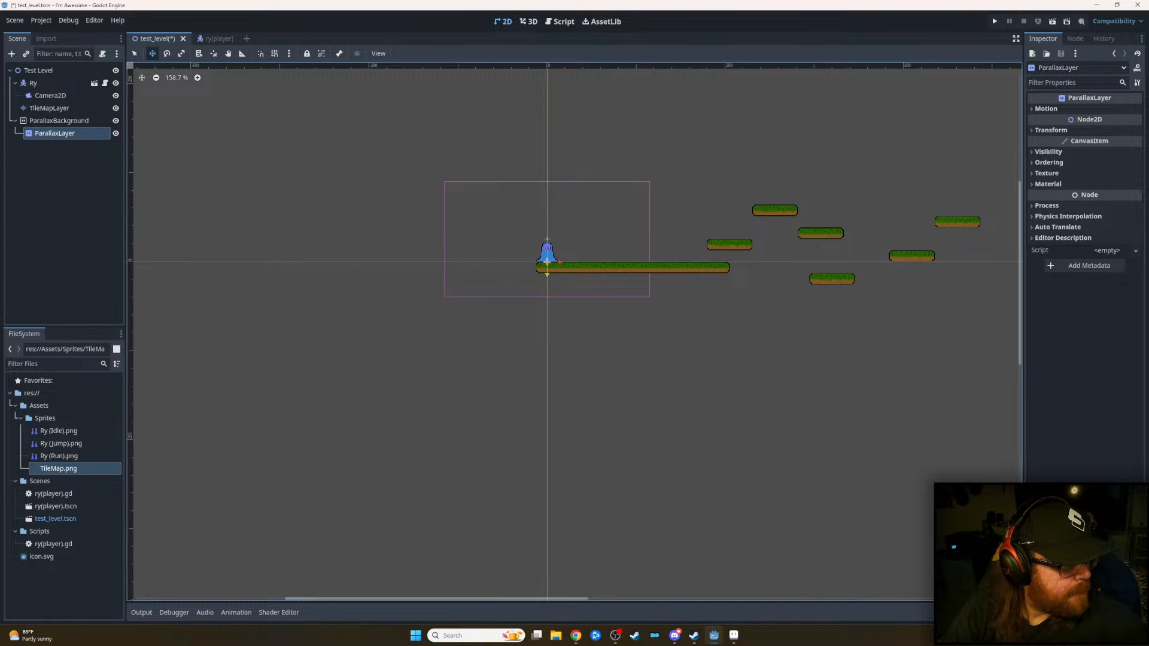
- Switch to Aseprite and hide Layer 2 and Layer 3 of the Level 1 background, leaving only the sky layer visible
key("alt+Tab")
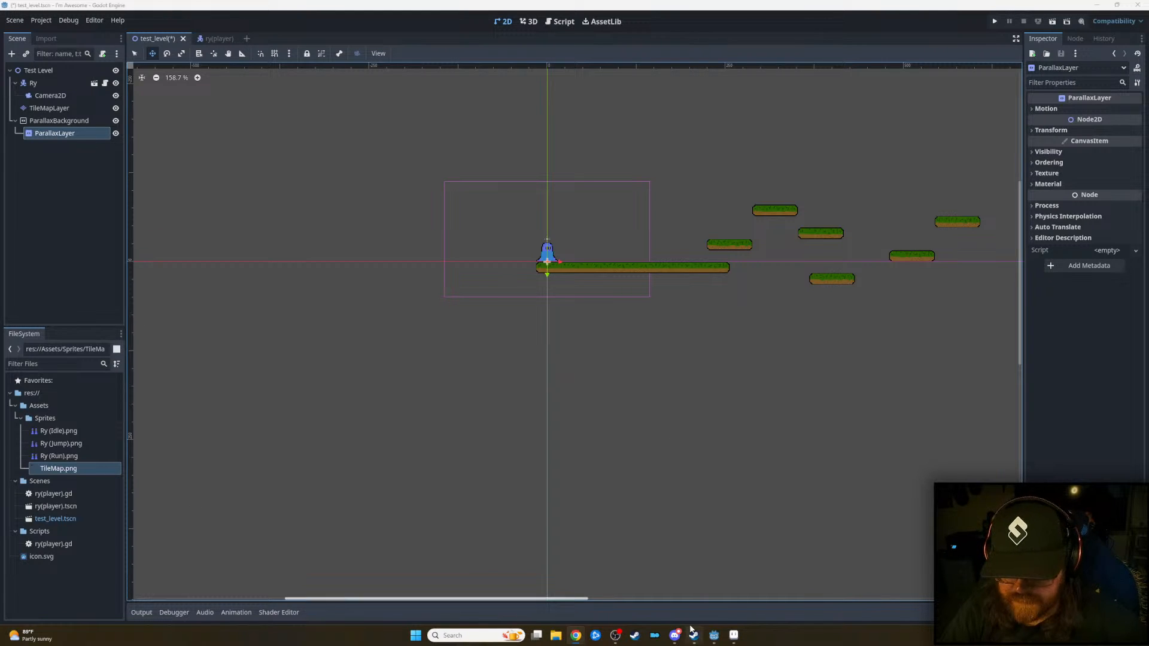
left_click(733, 635)
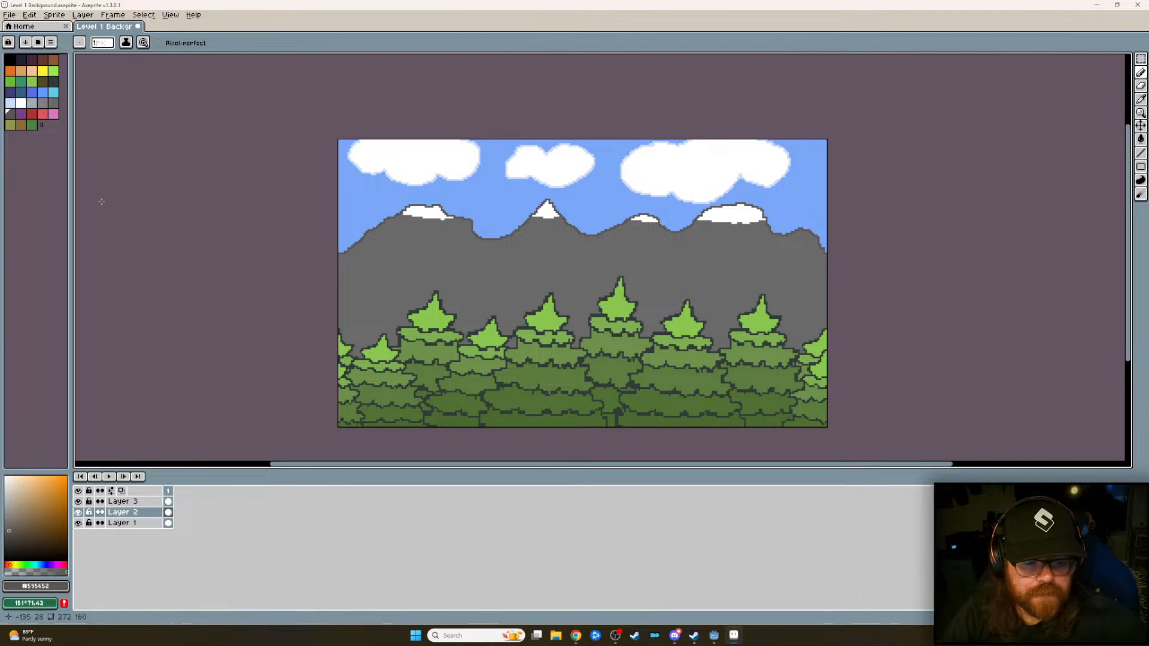
left_click(79, 523)
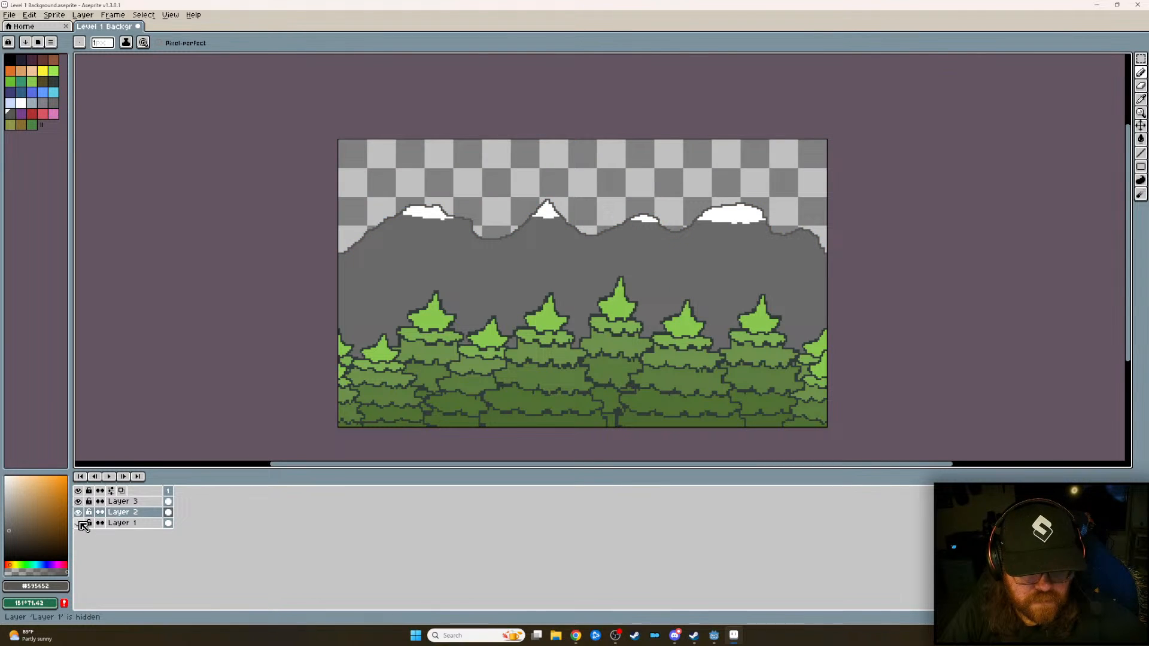
left_click(78, 523)
left_click(78, 502)
left_click(79, 512)
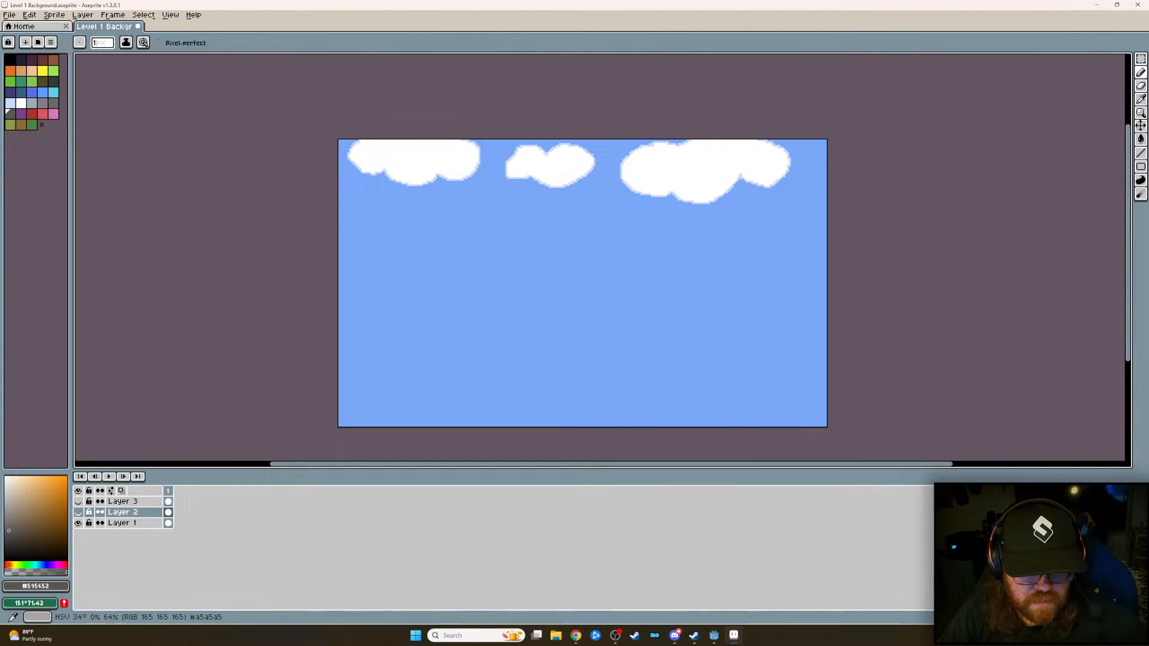
- Export only the visible sky layer as a PNG into a folder under OneDrive's Documents, accepting the loss of layers
left_click(10, 14)
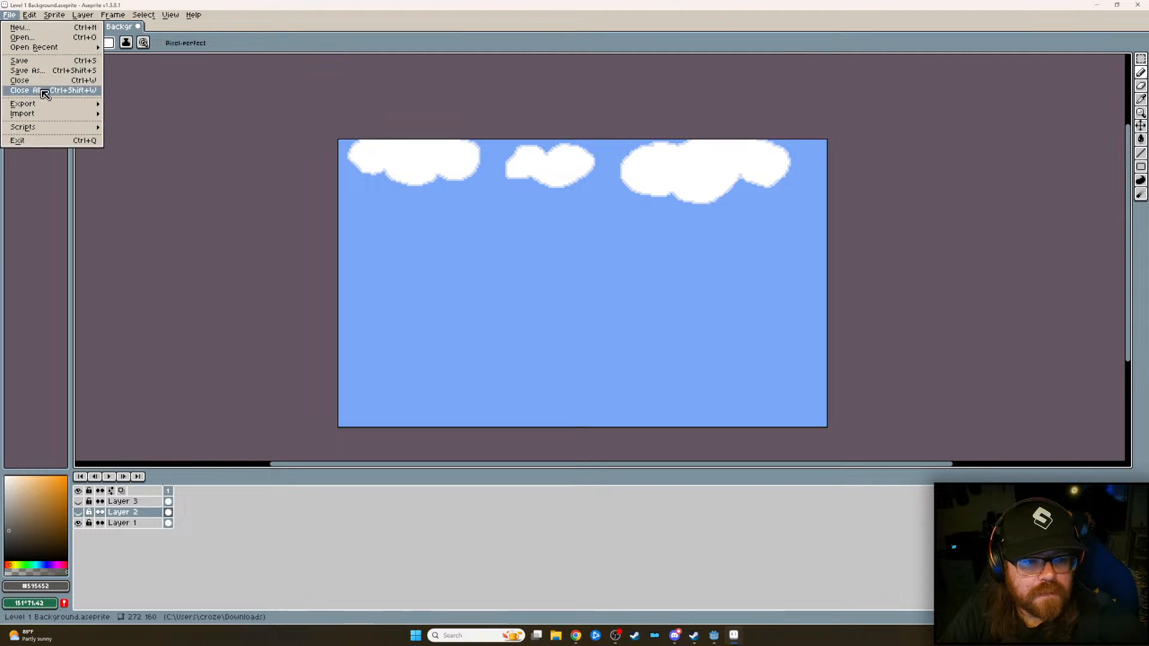
mouse_move(48, 105)
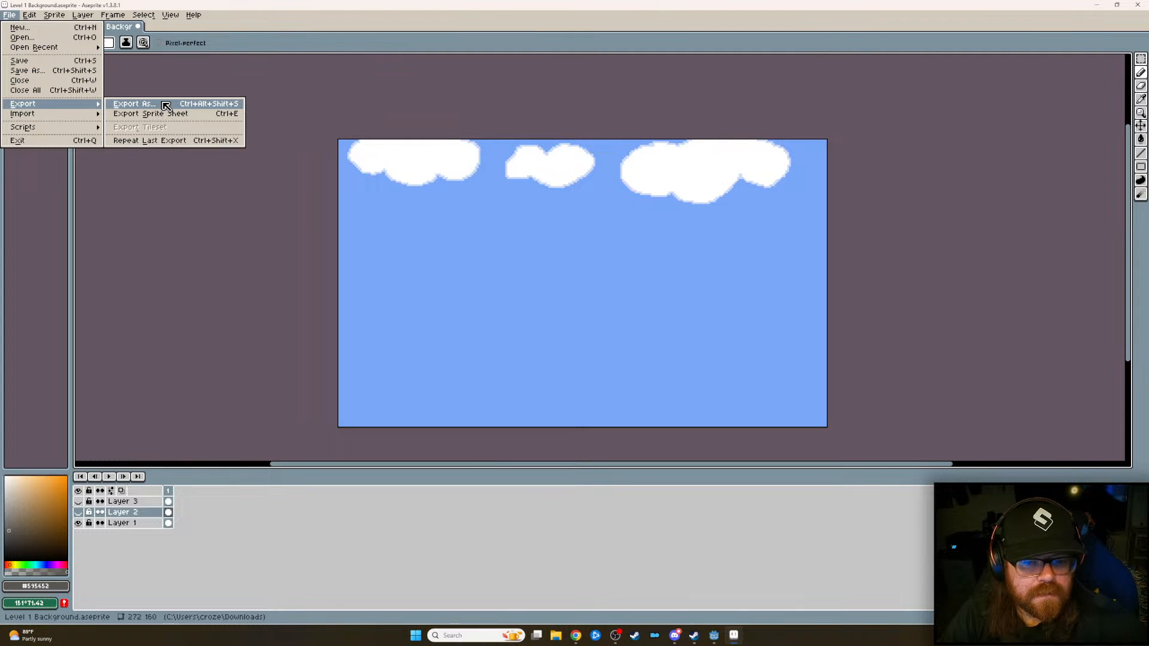
left_click(166, 106)
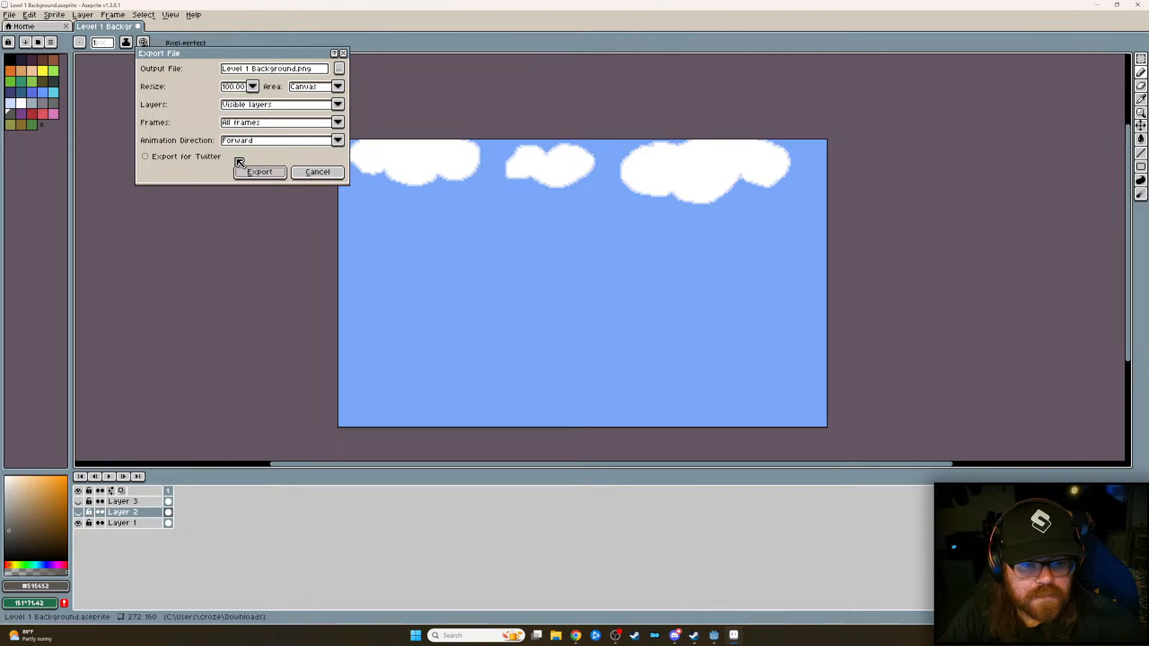
left_click(339, 69)
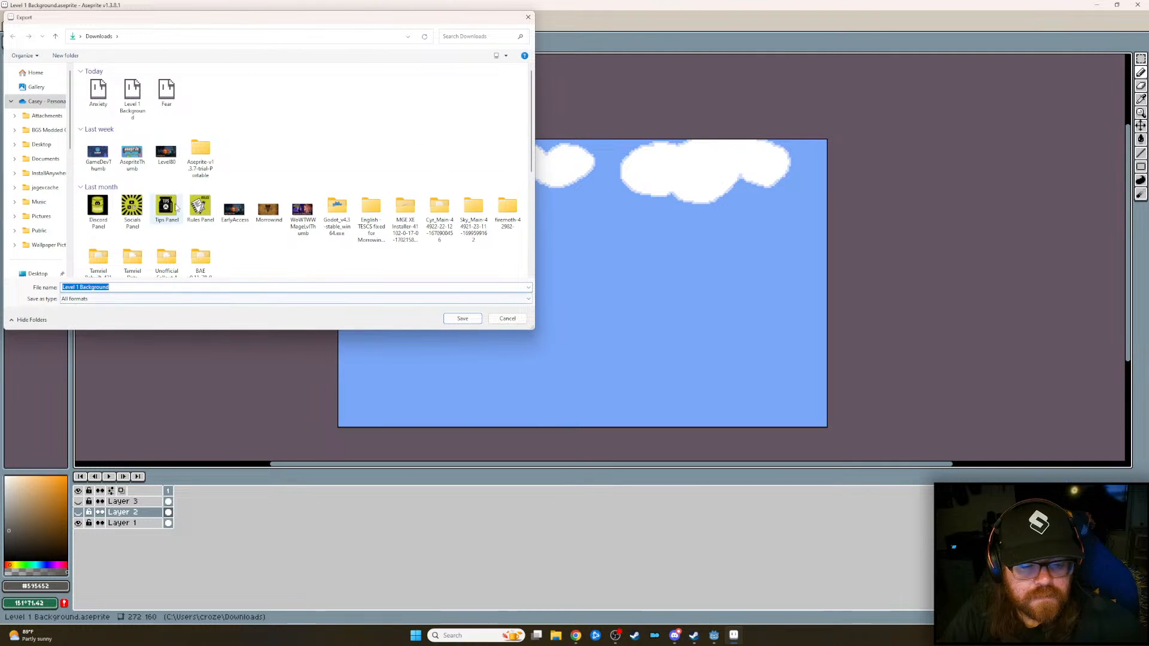
scroll(57, 163, "down", 5)
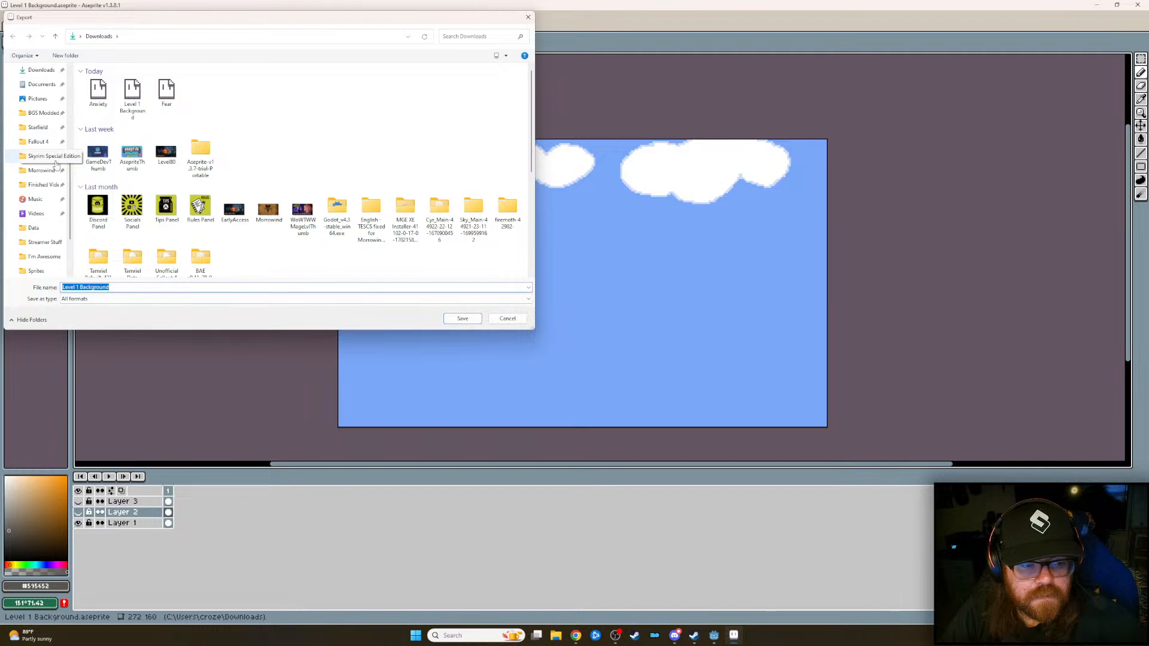
key("Return")
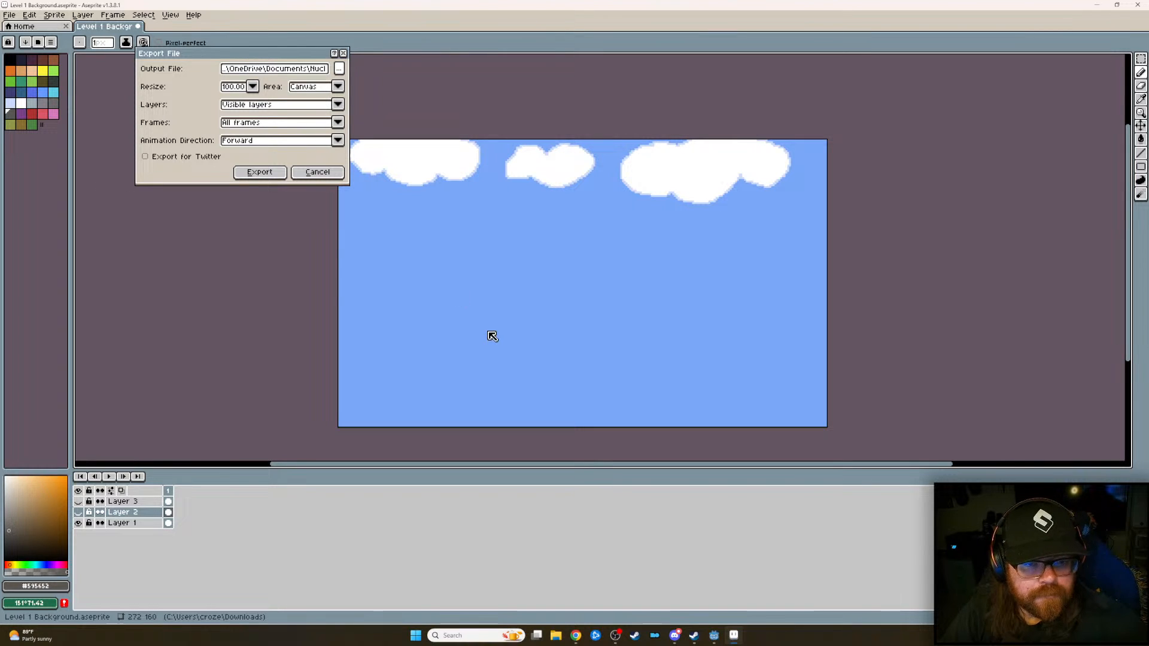
left_click(265, 174)
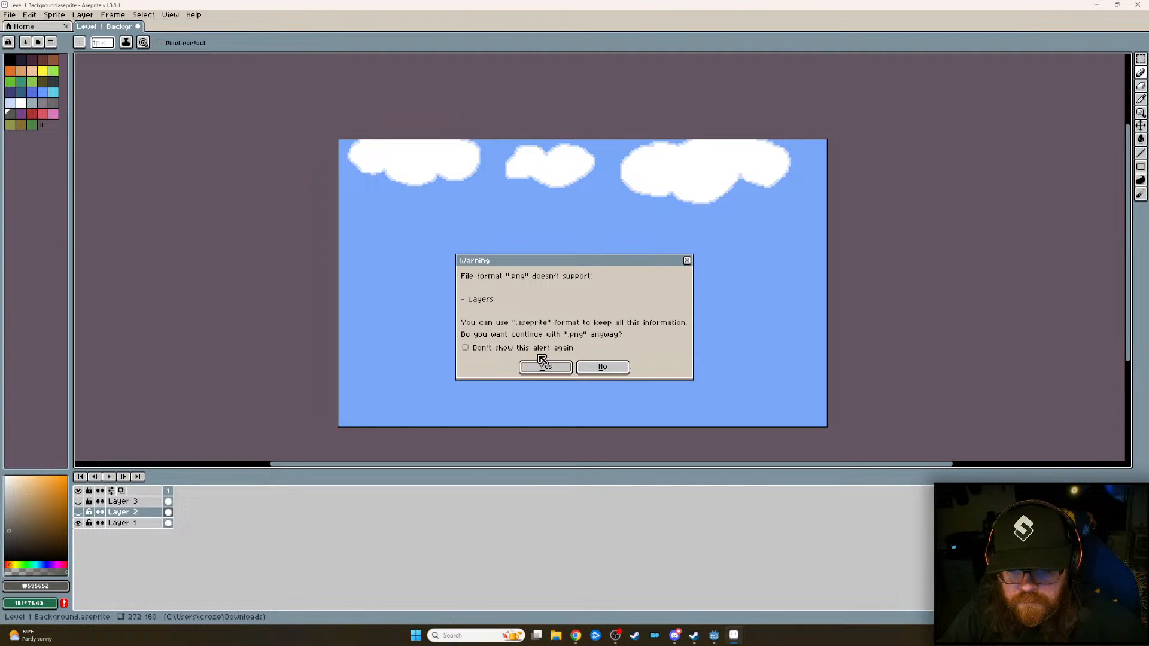
left_click(552, 368)
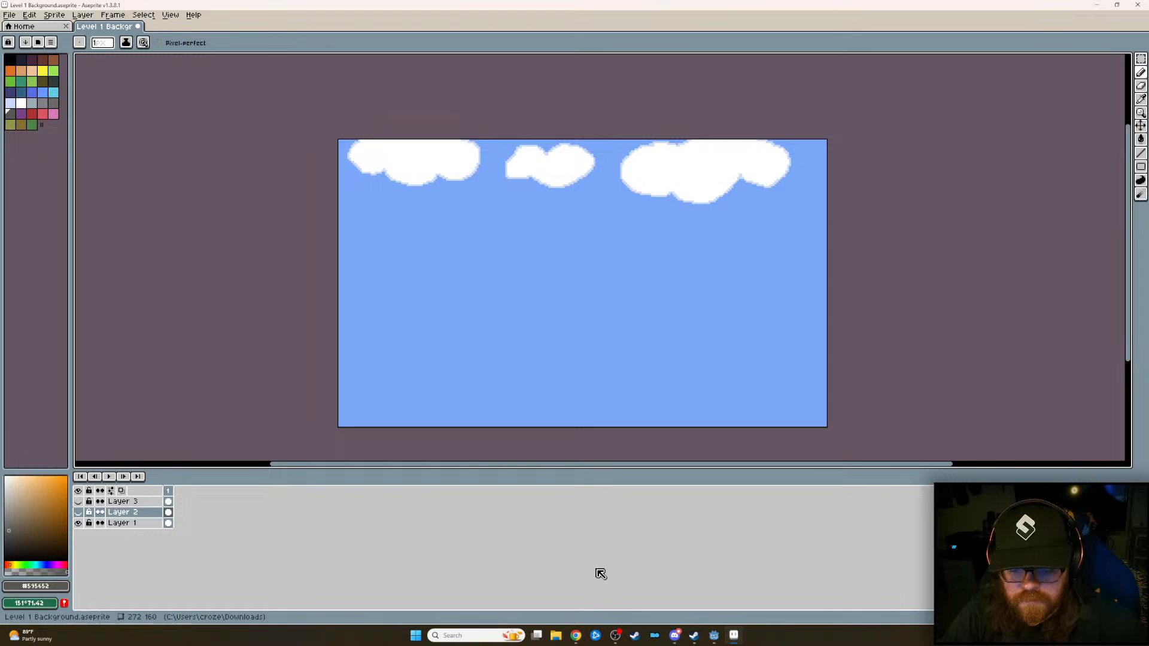
- Open a File Explorer window and move it off the main screen
left_click(556, 635)
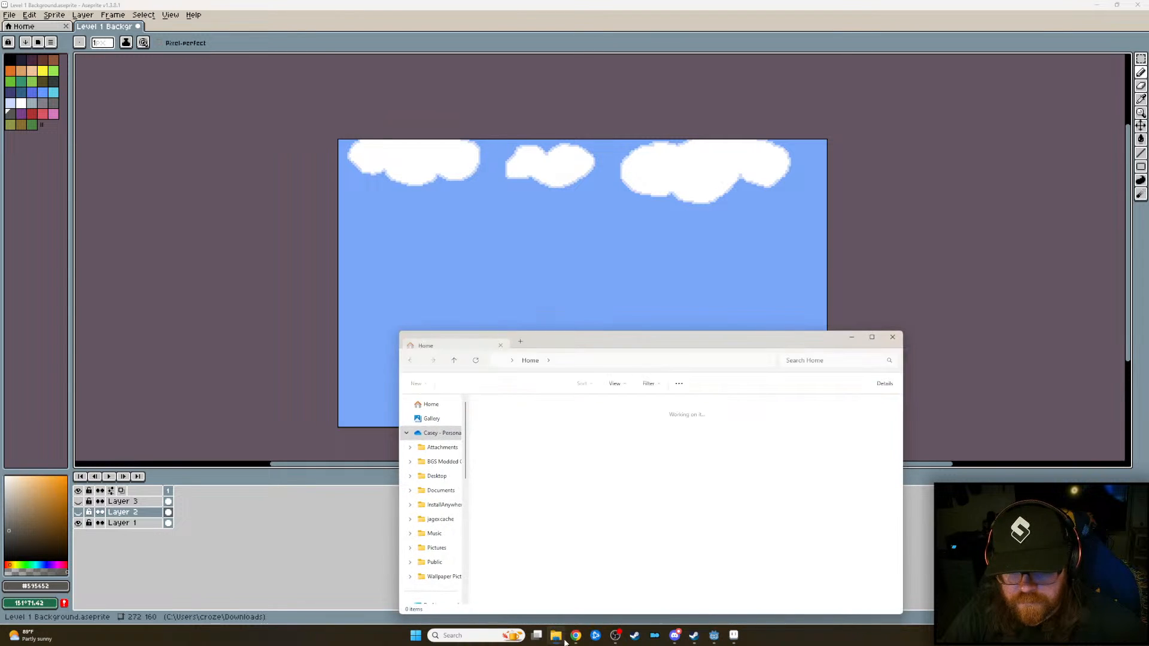
left_click_drag(608, 339, 0, 347)
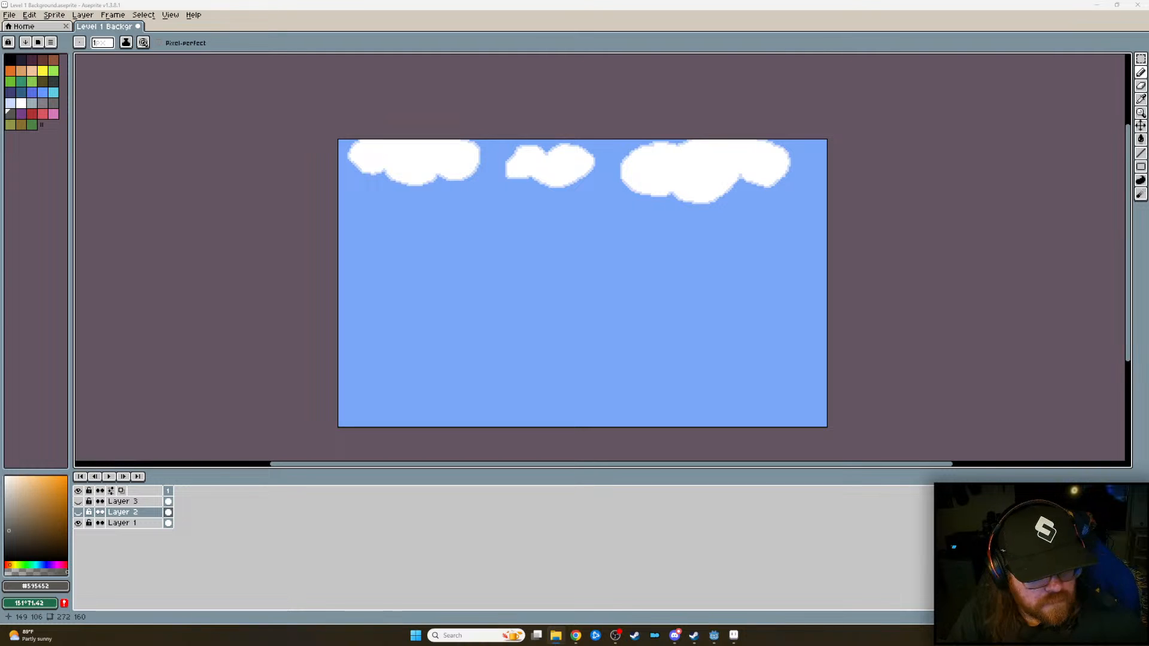
- Switch to Godot and collapse the Sprites folder inside the project's Assets folder
left_click(714, 637)
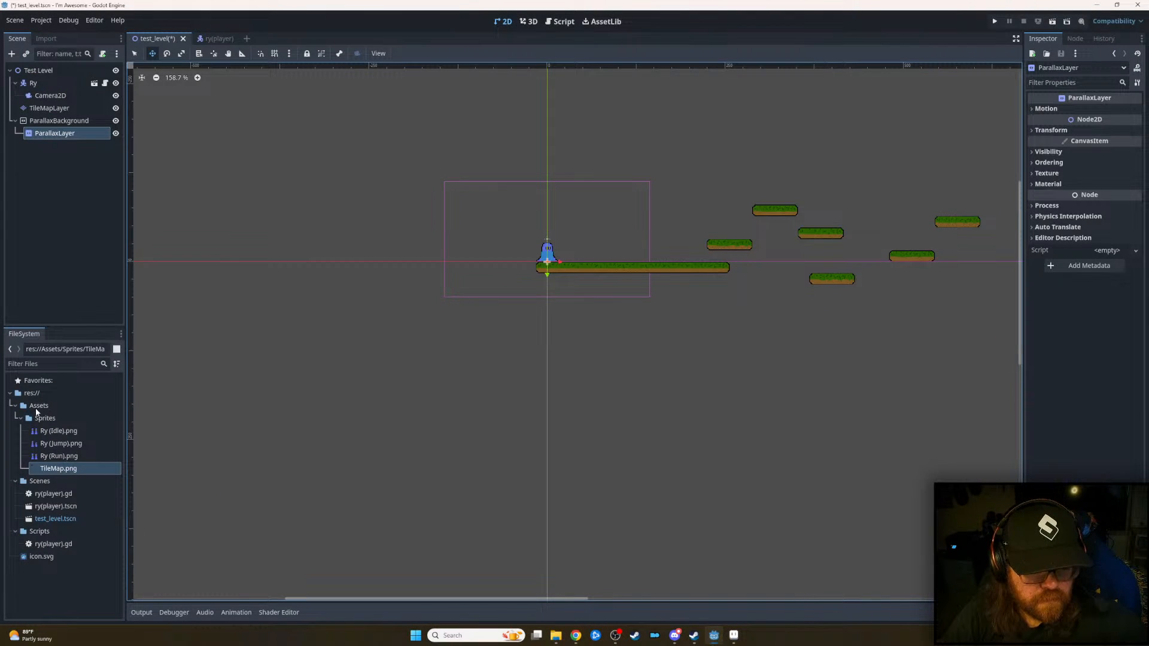
left_click(21, 419)
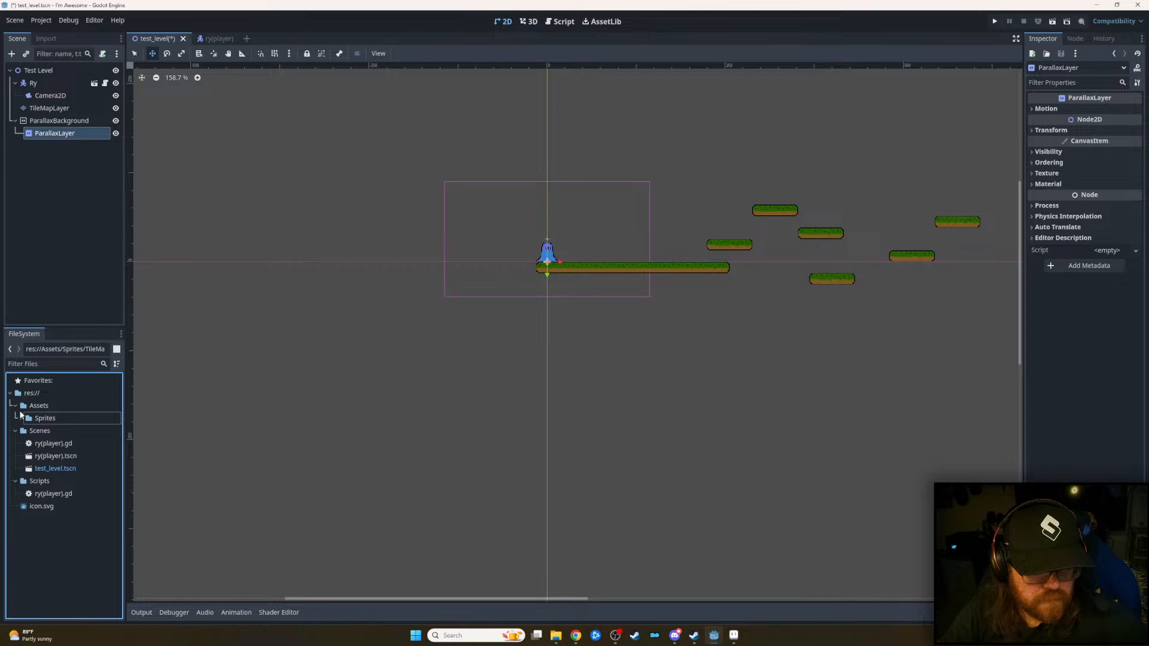
left_click(16, 408)
left_click(17, 407)
right_click(39, 409)
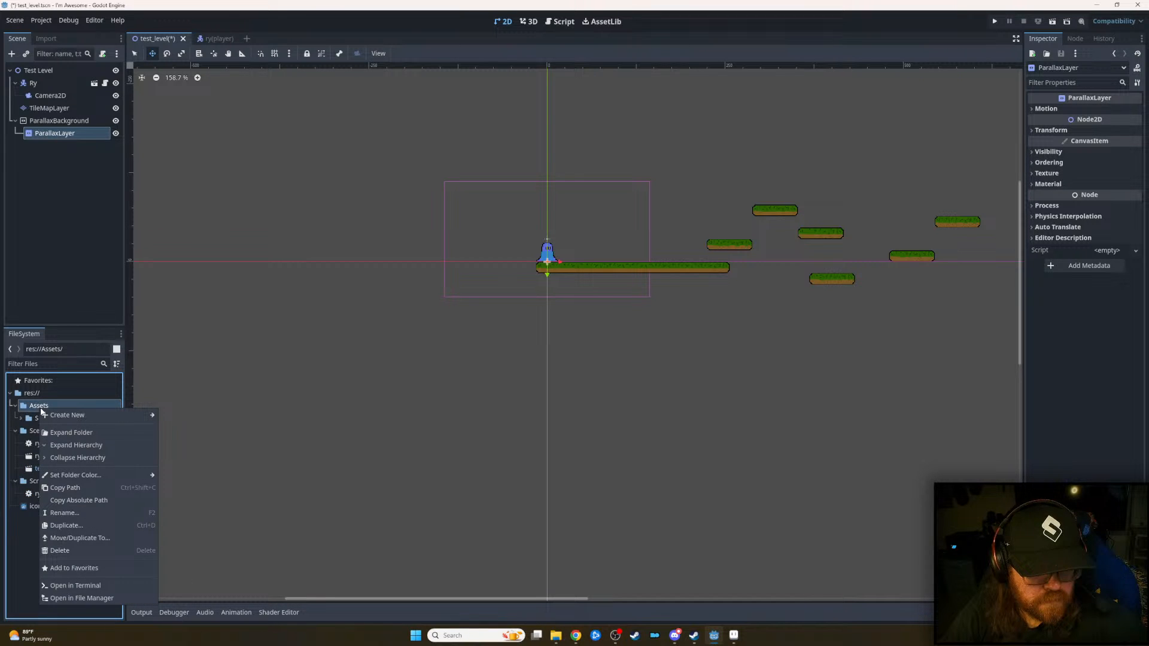
left_click(32, 487)
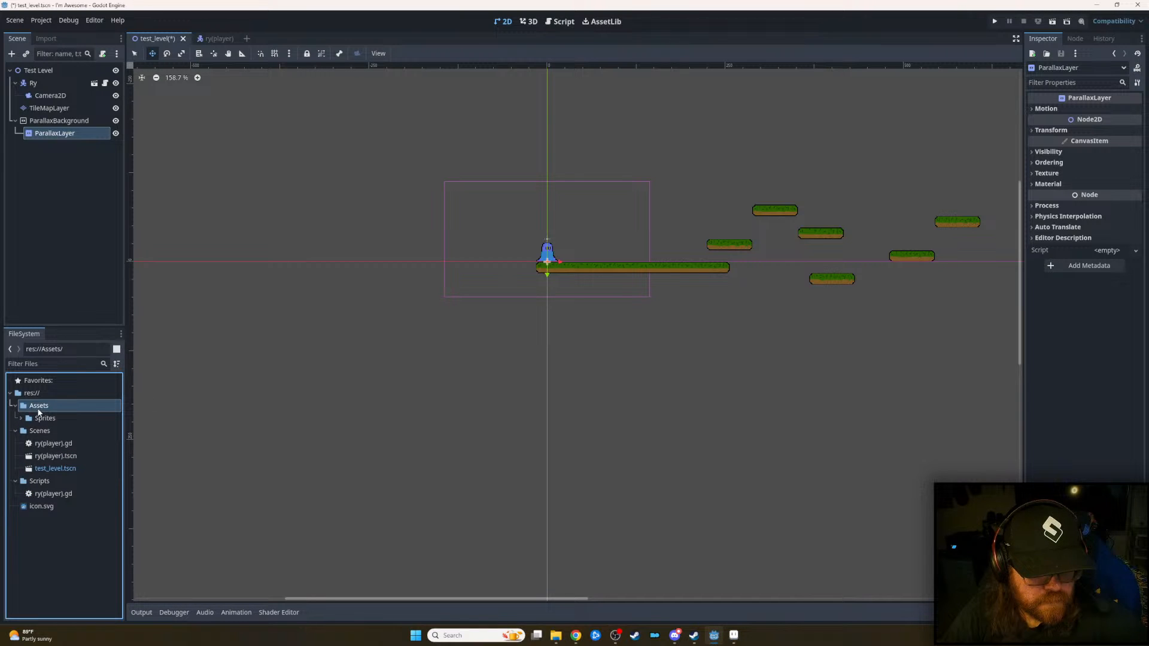
left_click(55, 573)
left_click(15, 20)
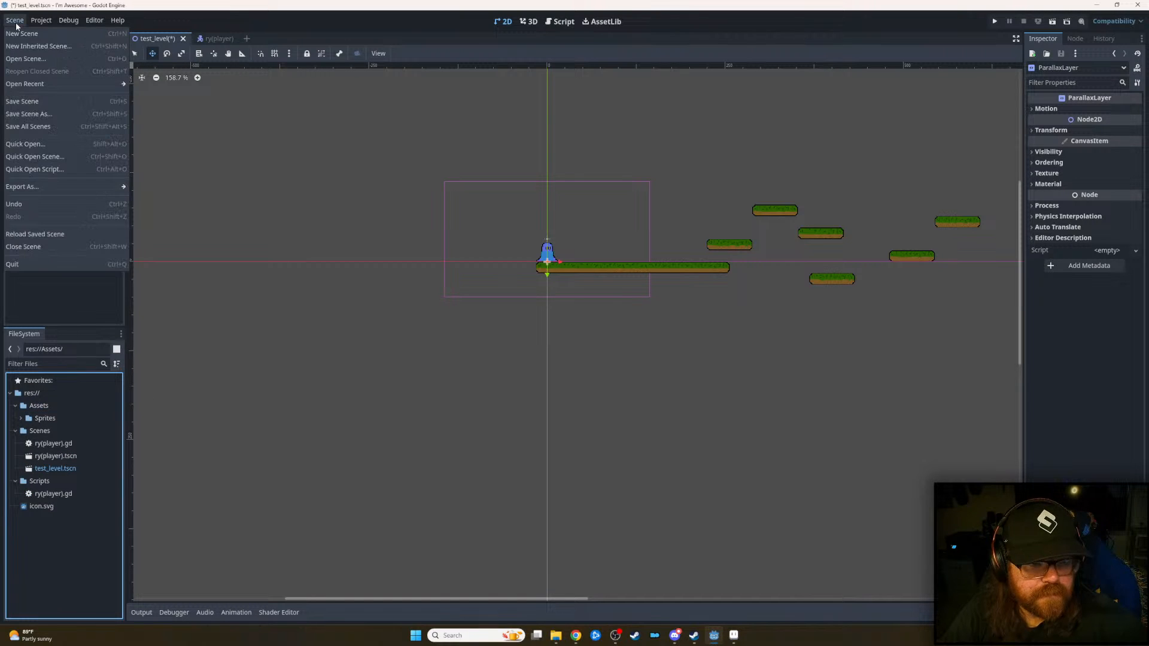
mouse_move(53, 21)
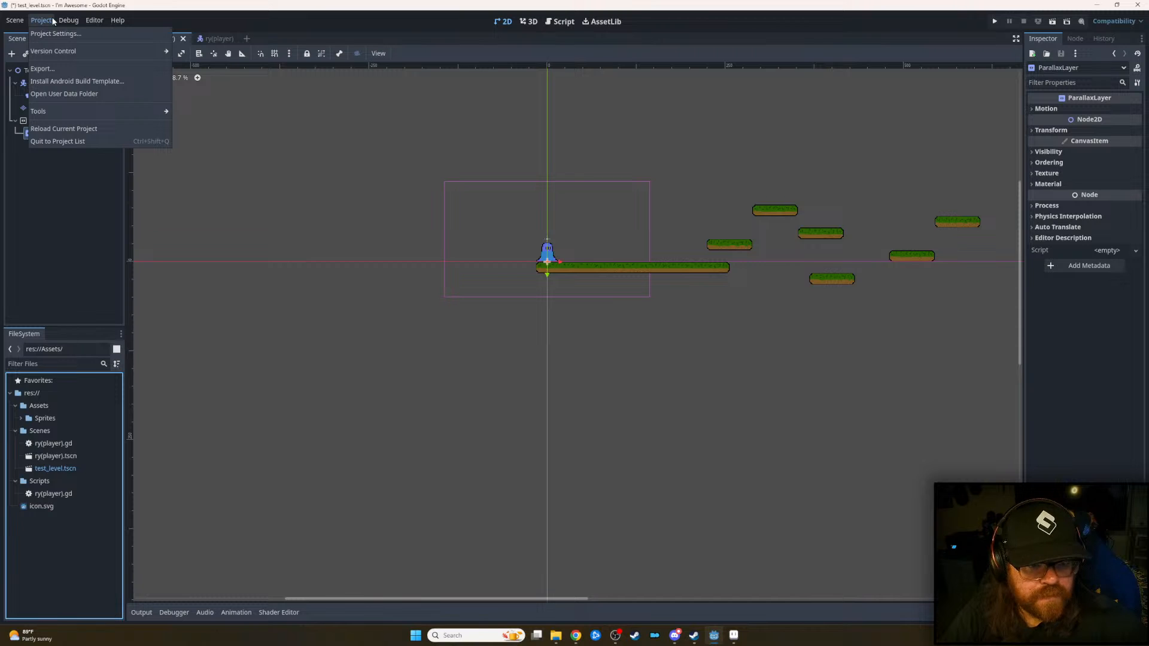
left_click(53, 240)
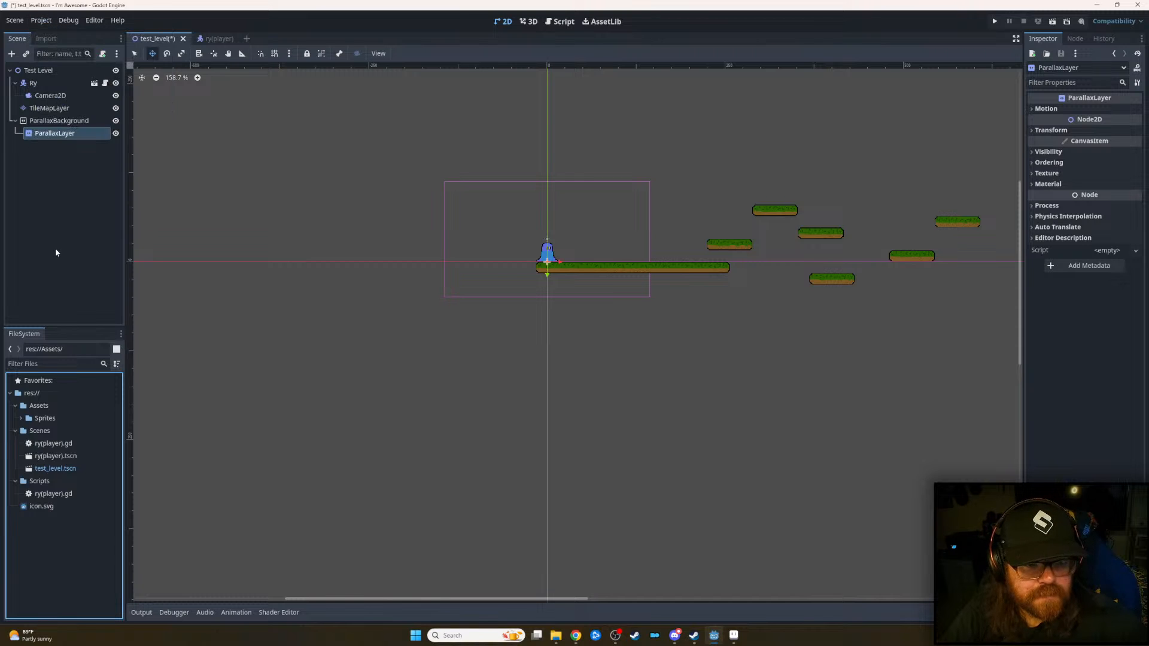
- Close the Godot editor and return to the Level 1 background in Aseprite
left_click(1138, 6)
left_click(507, 346)
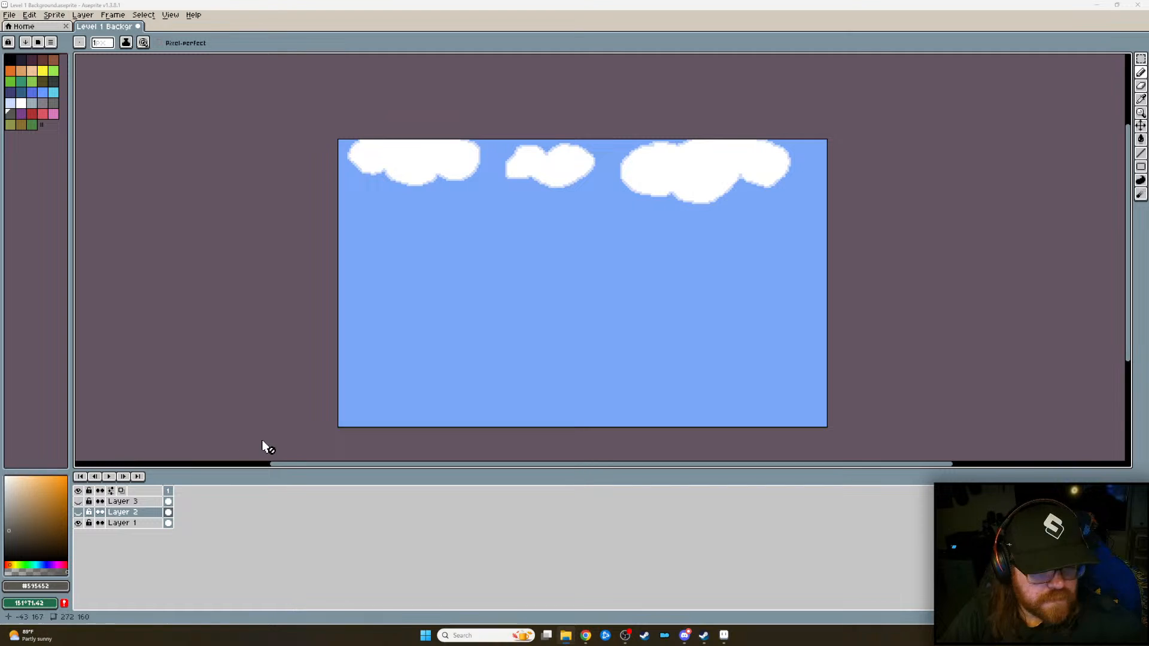
- Show only Layer 2 with the mountains and export it as Lvl1BGLayer2.png, accepting the loss of layers
left_click(77, 523)
left_click(78, 512)
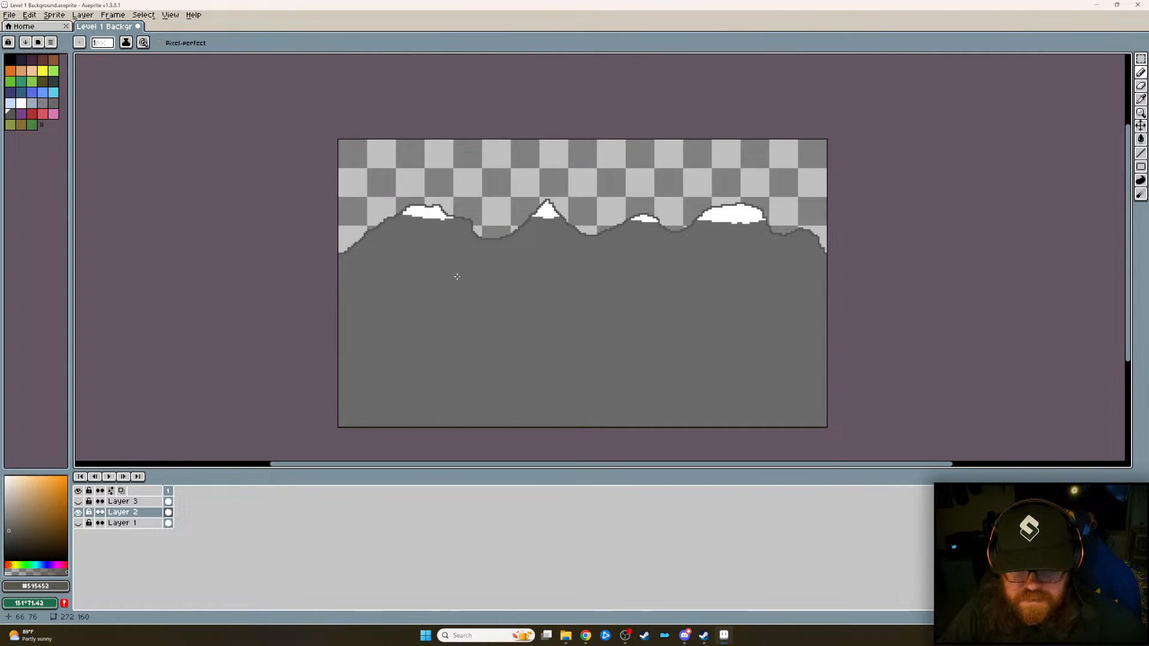
left_click(11, 17)
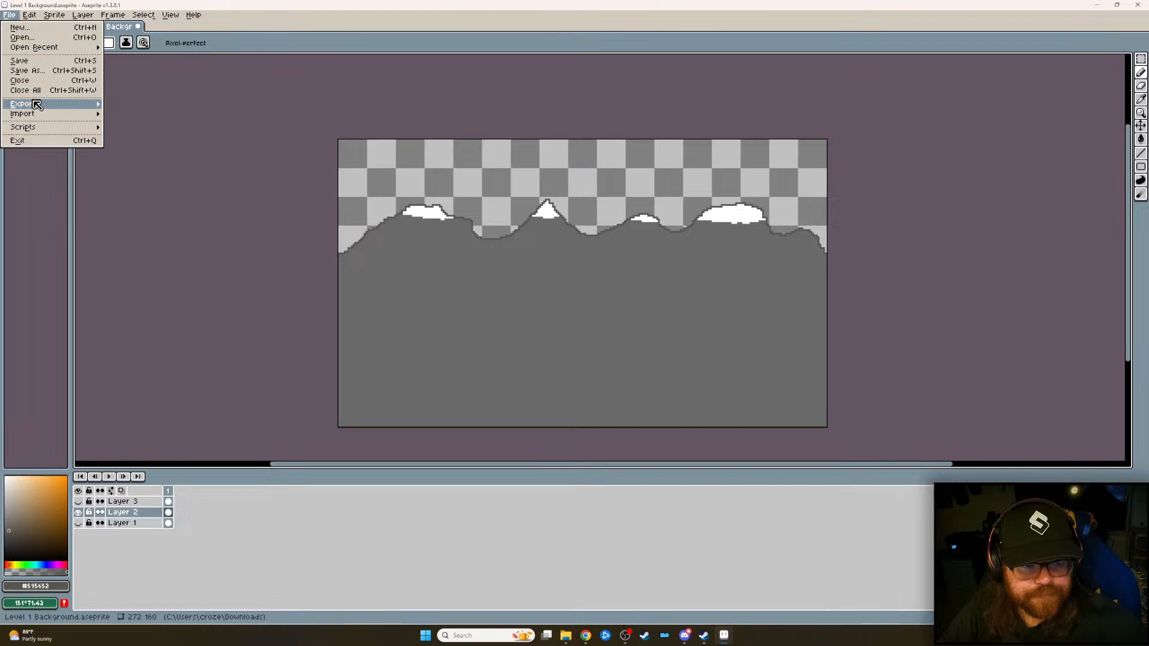
mouse_move(36, 104)
left_click(138, 103)
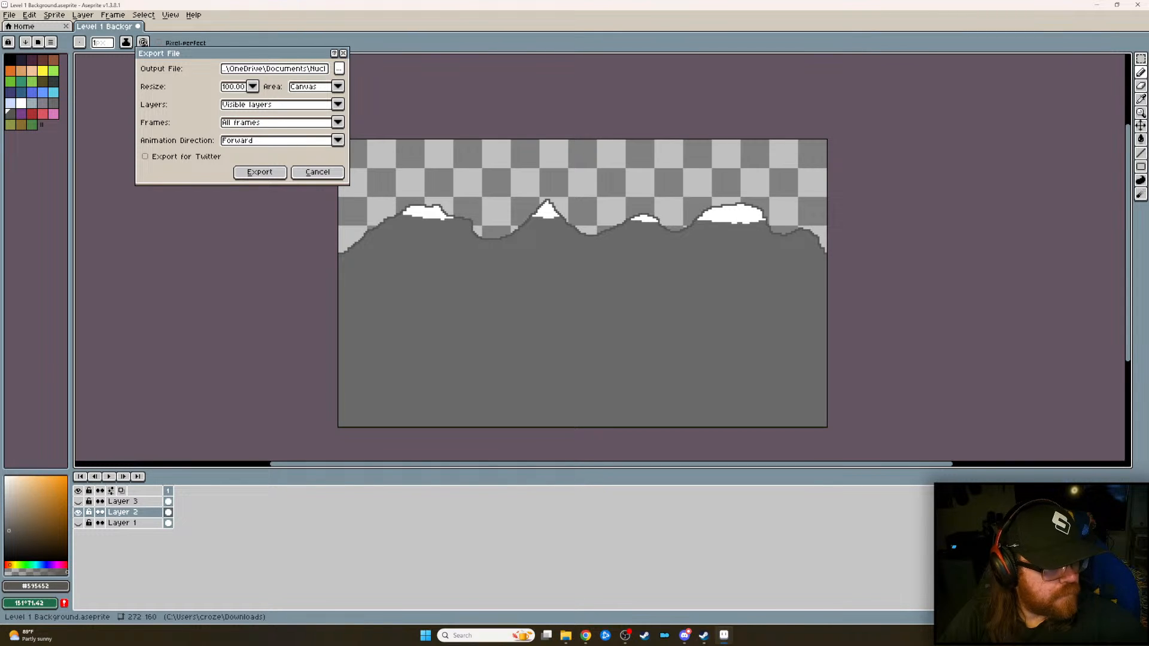
left_click(260, 173)
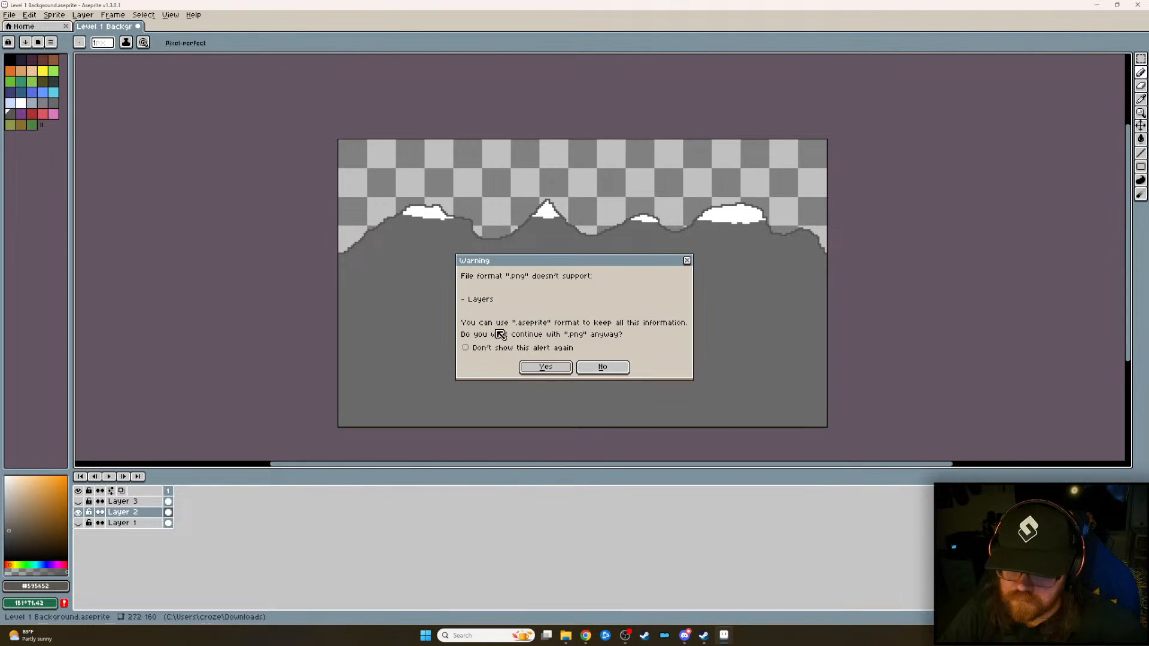
left_click(552, 366)
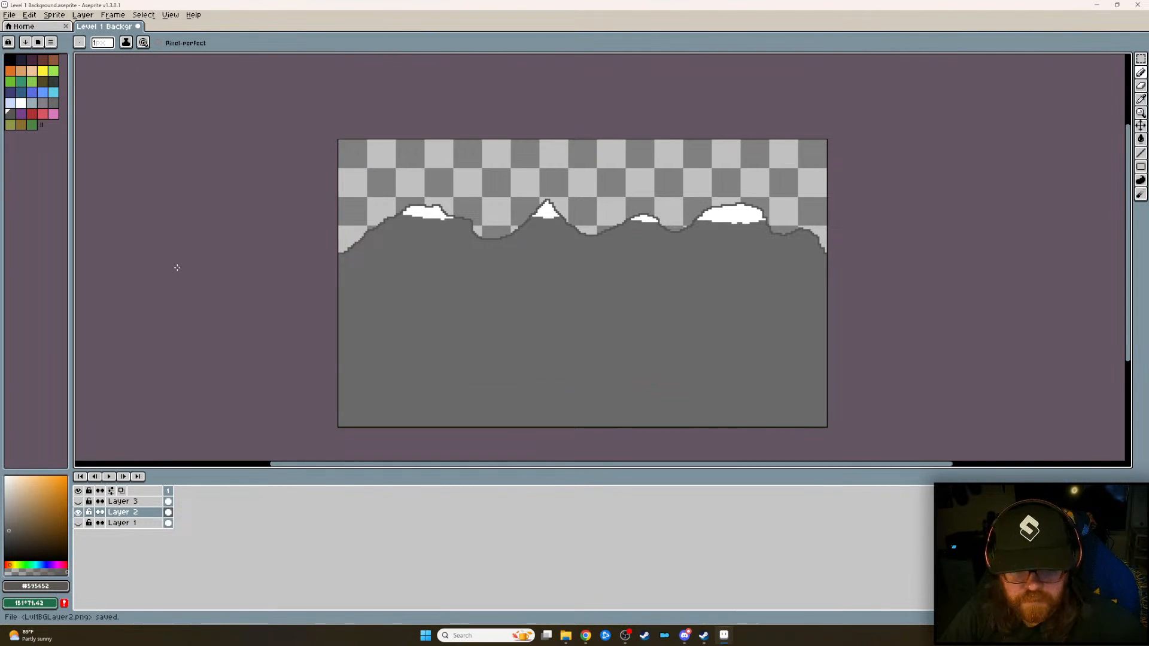
- Show only Layer 3 with the trees and export it as Lvl1BGLayer3.png, accepting the loss of layers
left_click(78, 513)
left_click(77, 501)
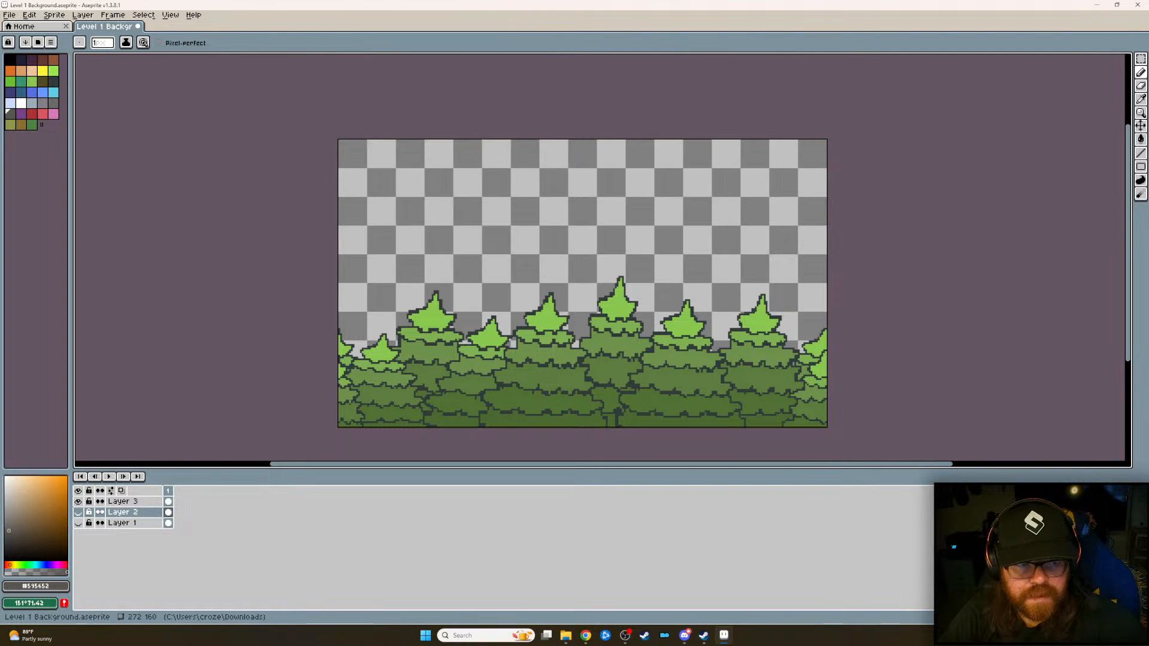
left_click(9, 14)
mouse_move(36, 107)
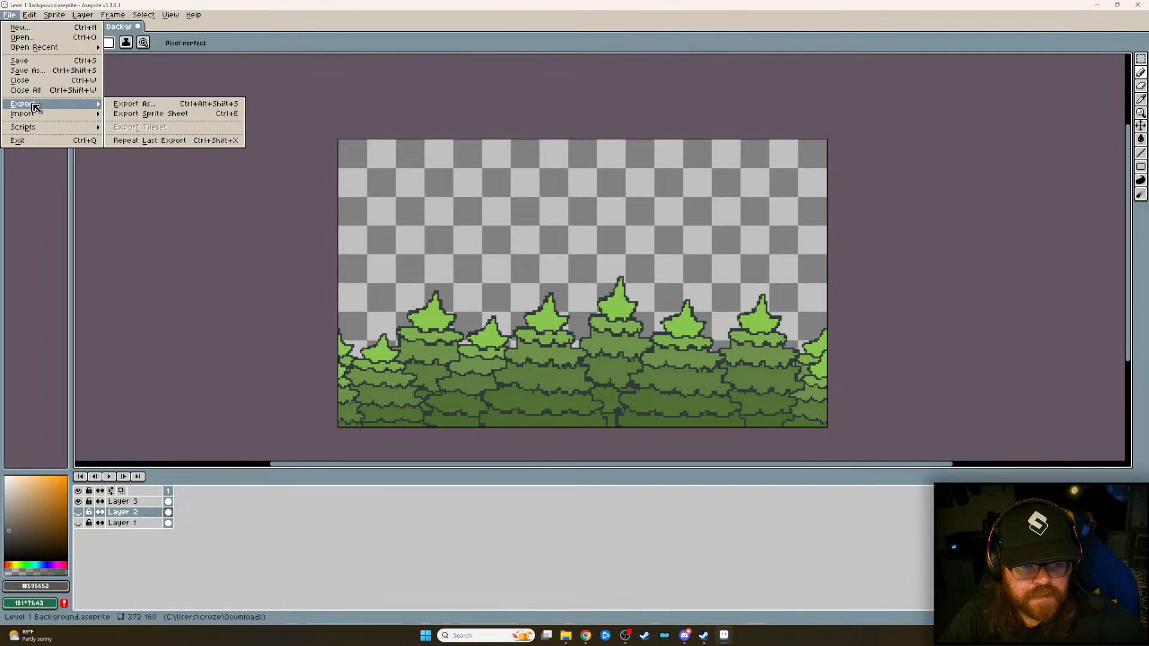
left_click(136, 108)
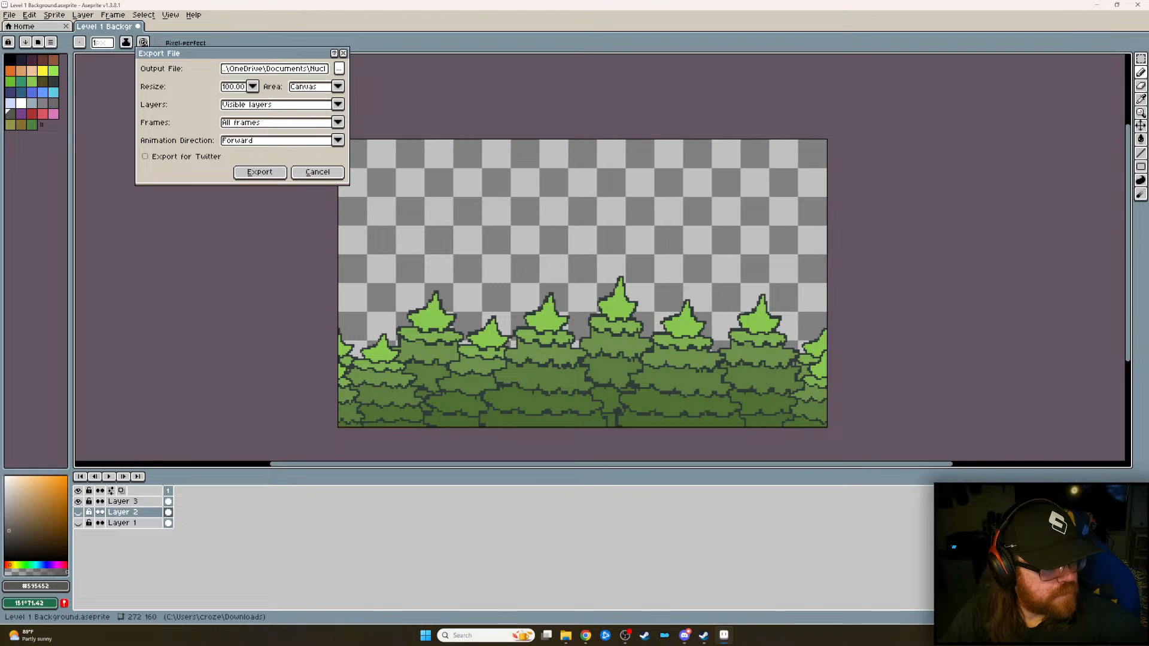
left_click(269, 178)
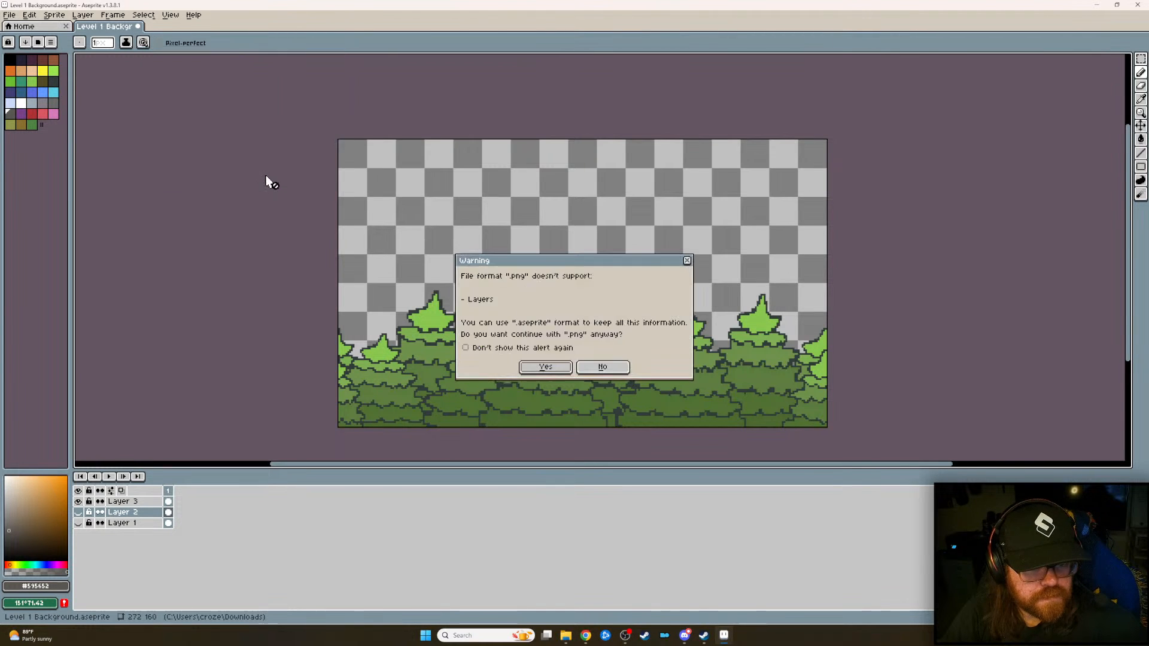
left_click(547, 367)
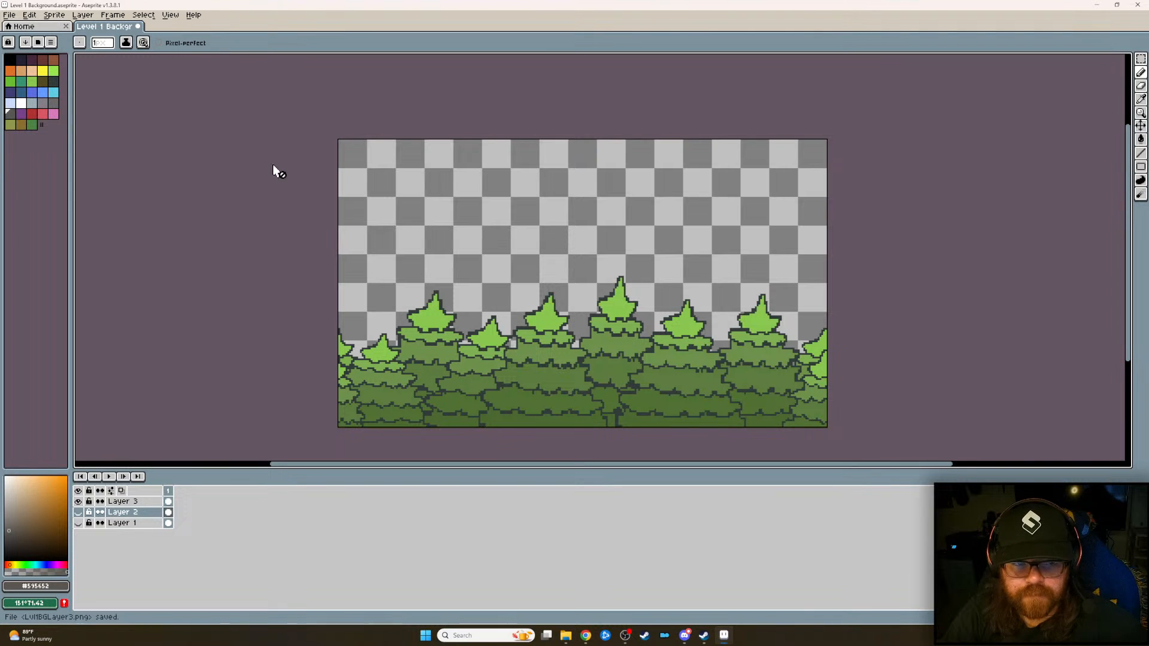
- Open Anxiety.aseprite and preview the black creature's animation up close
left_click(10, 15)
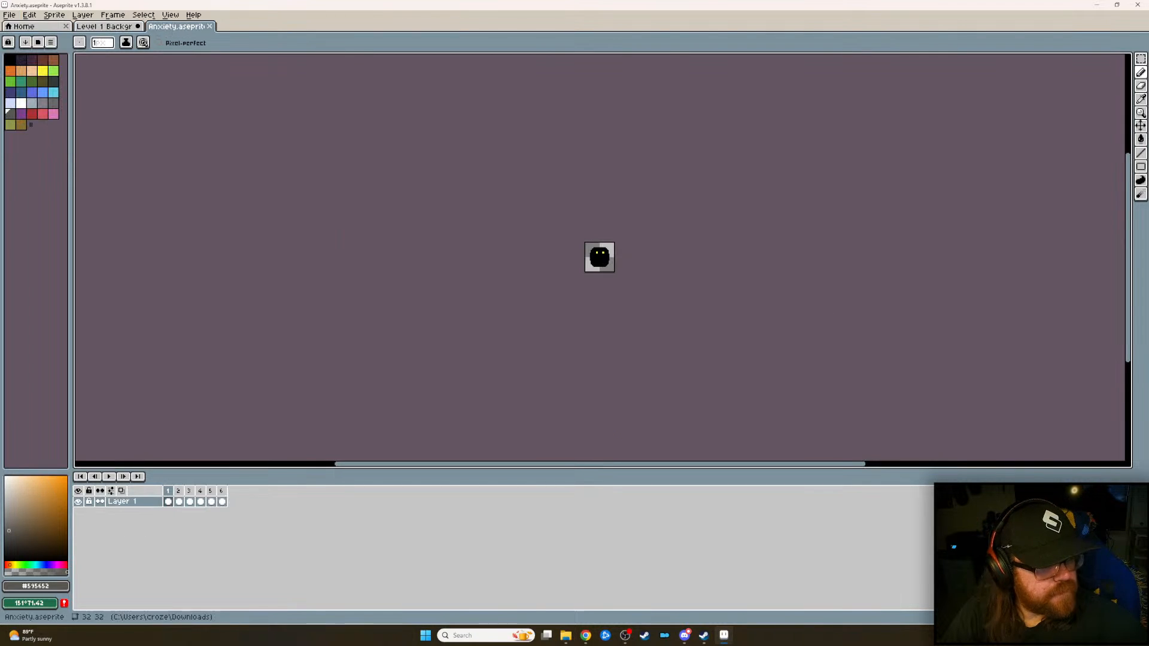
scroll(621, 277, "up", 5)
scroll(621, 277, "down", 1)
middle_click_drag(623, 252, 716, 345)
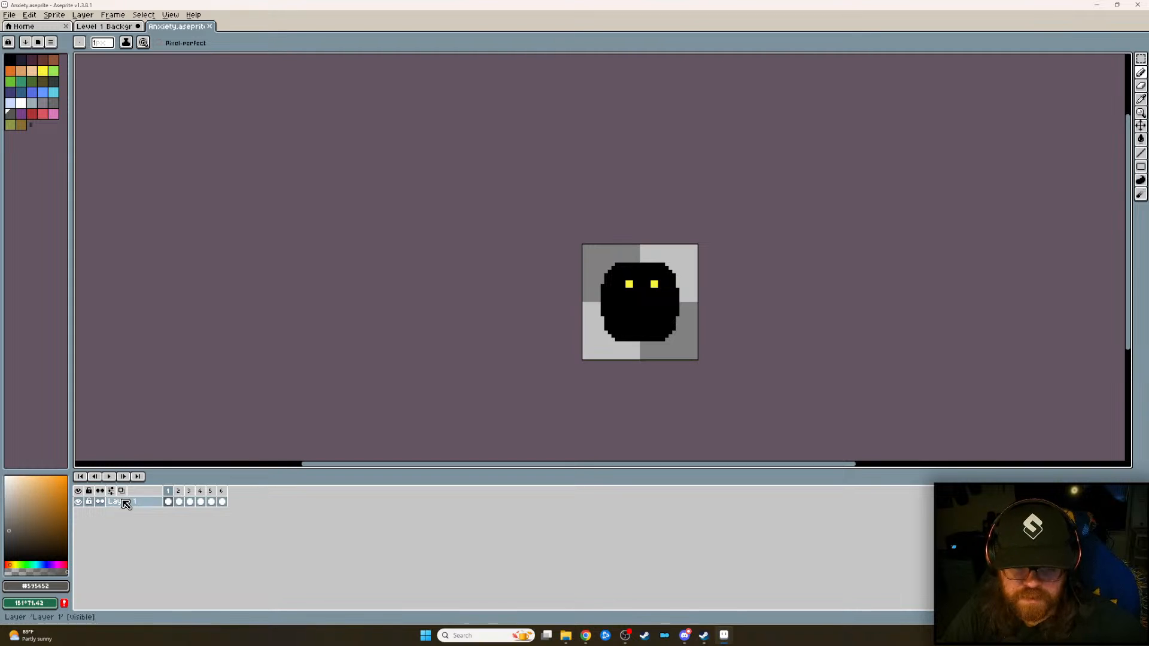
left_click(110, 477)
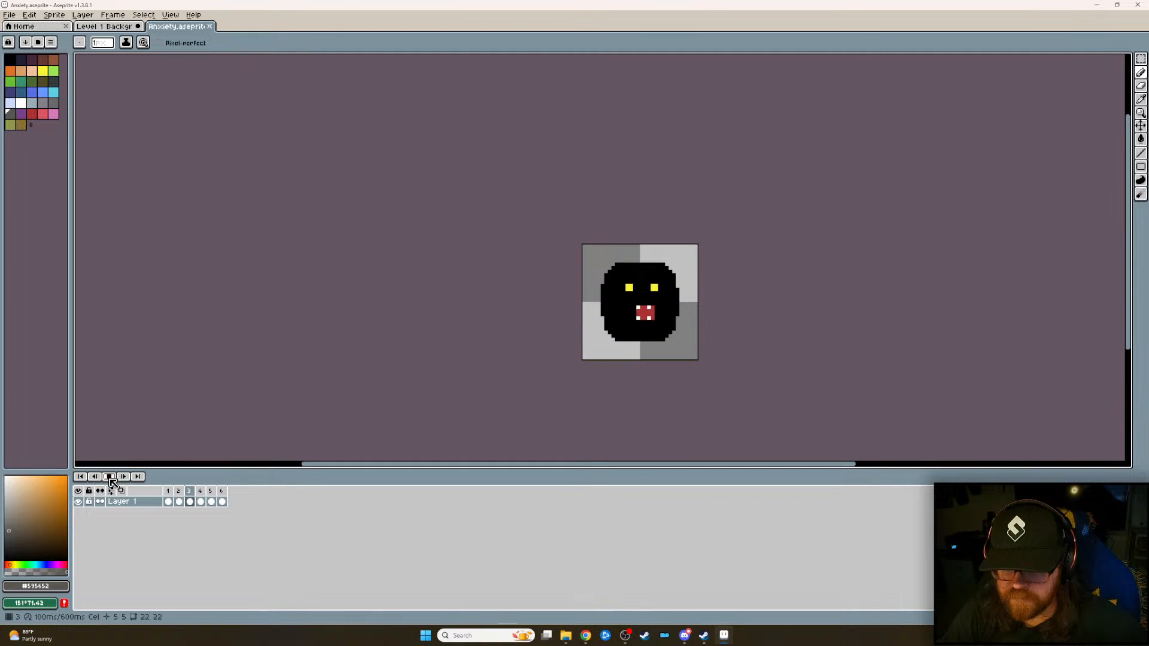
left_click(110, 477)
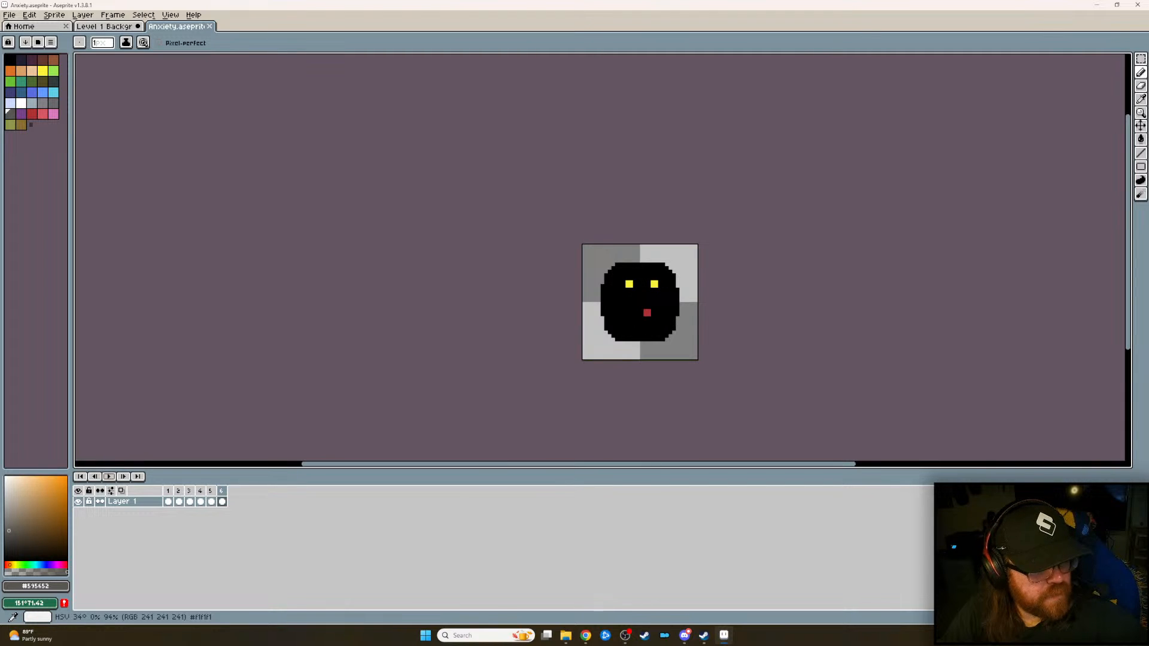
- Open Fear.aseprite and preview the spider's animation, stopping playback on frame 8
left_click(9, 15)
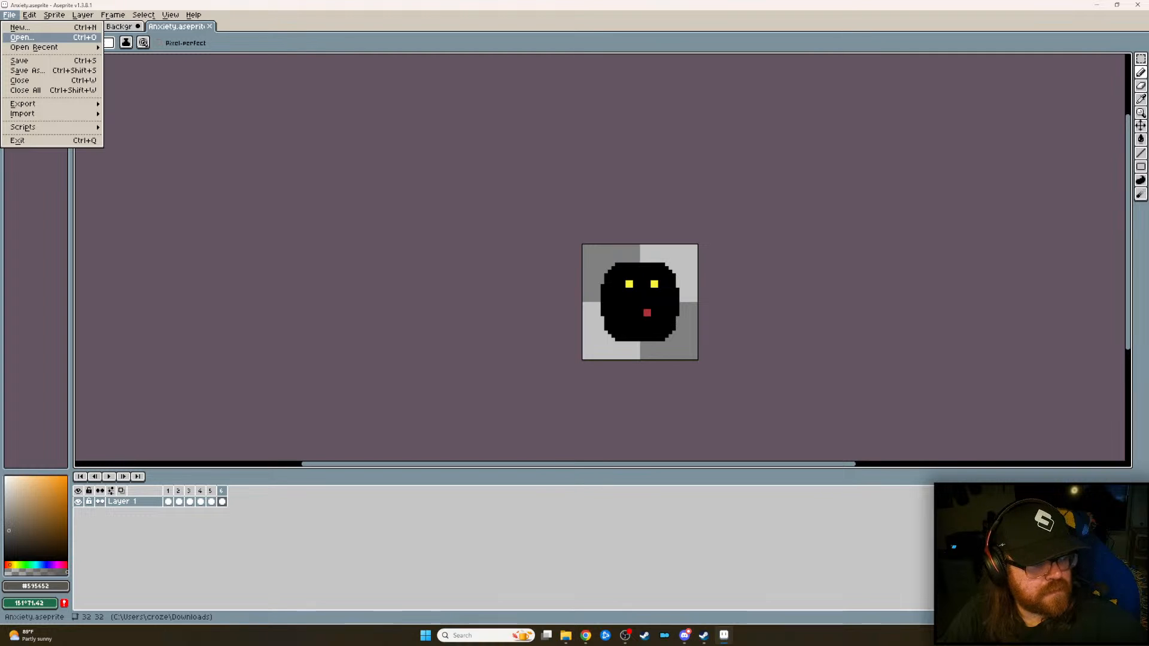
left_click(22, 37)
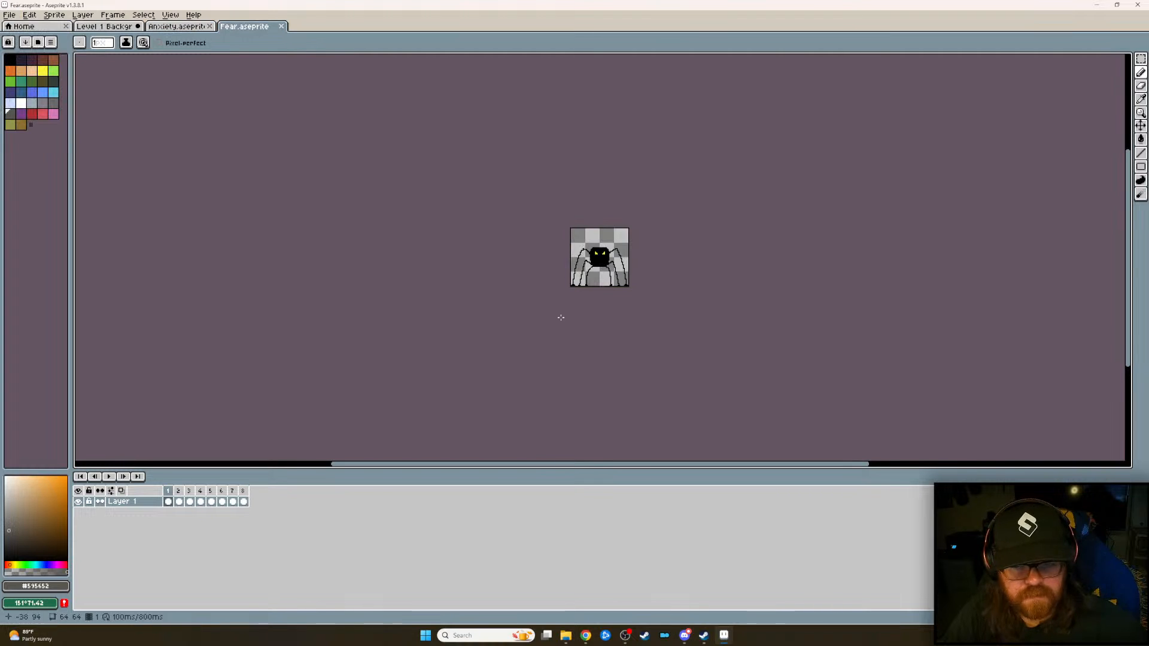
scroll(561, 317, "up", 4)
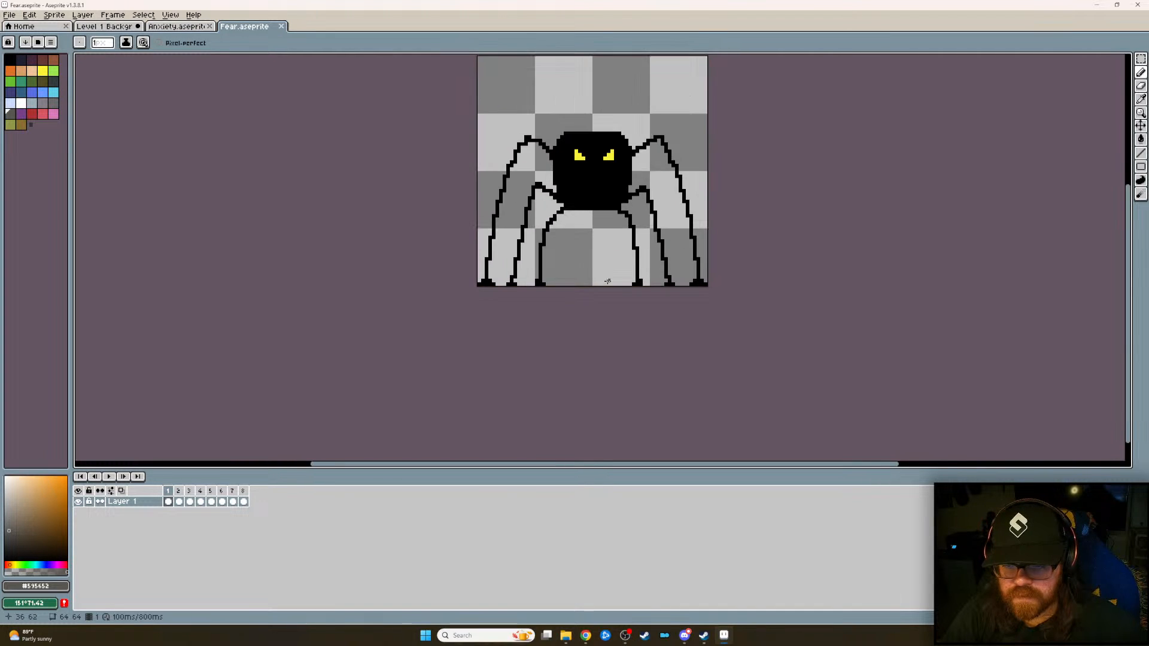
left_click(109, 477)
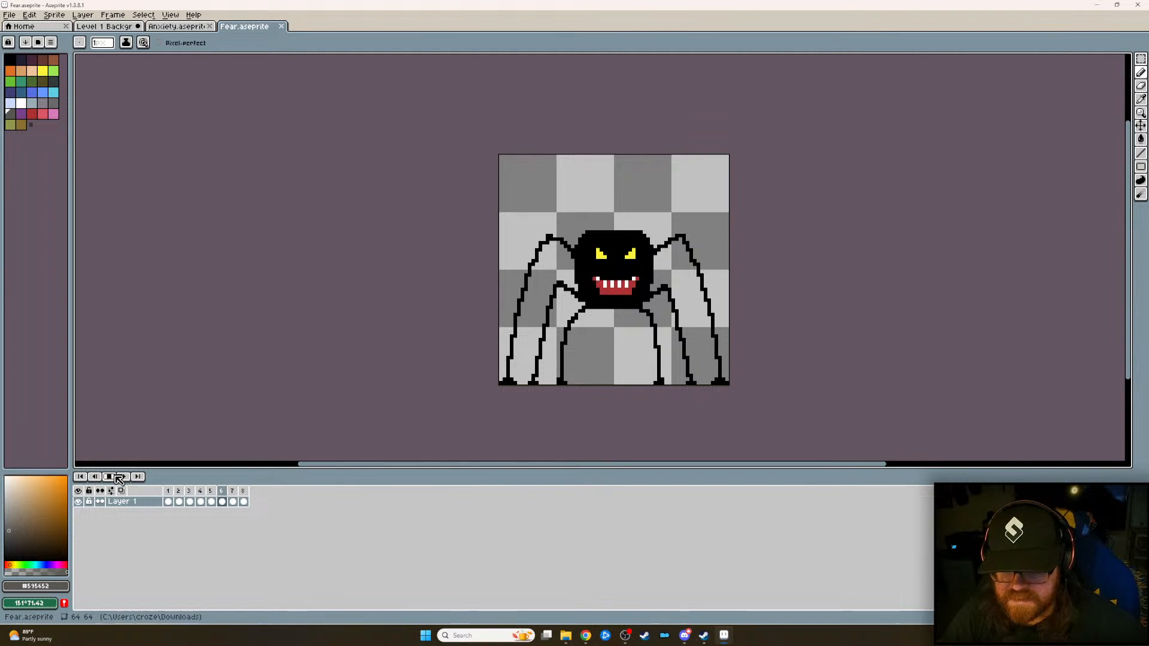
left_click(114, 476)
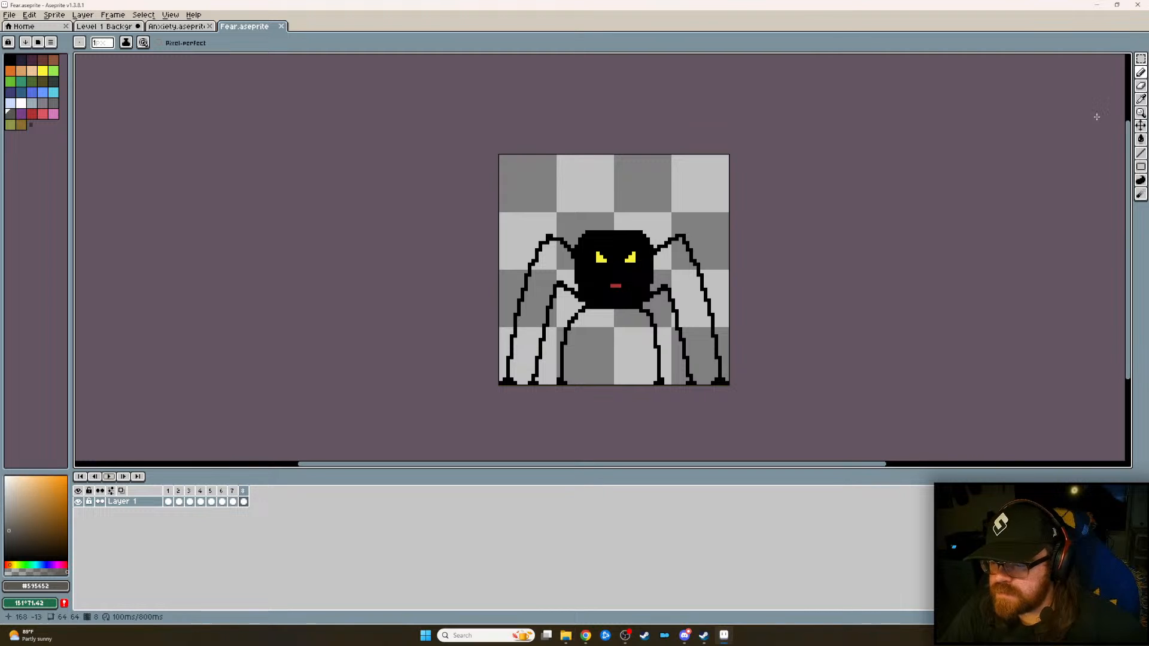
- Choose black from the palette and retouch the spider with a single pixel in frame 8
left_click(9, 59)
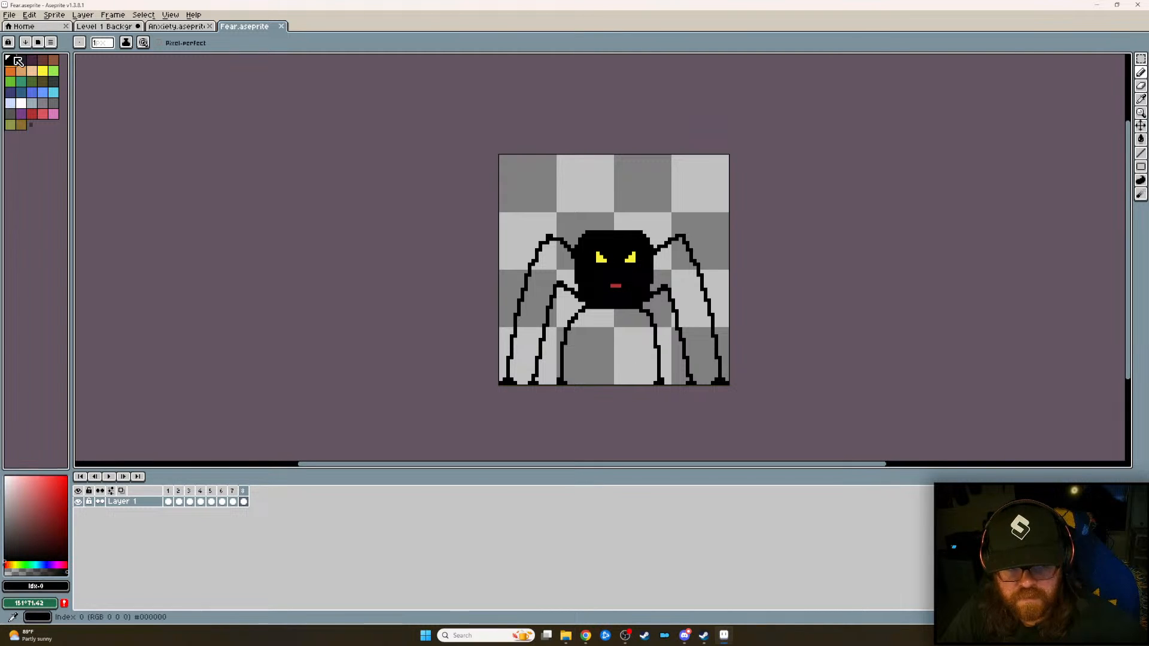
scroll(564, 331, "up", 3)
left_click(514, 306)
scroll(557, 395, "down", 2)
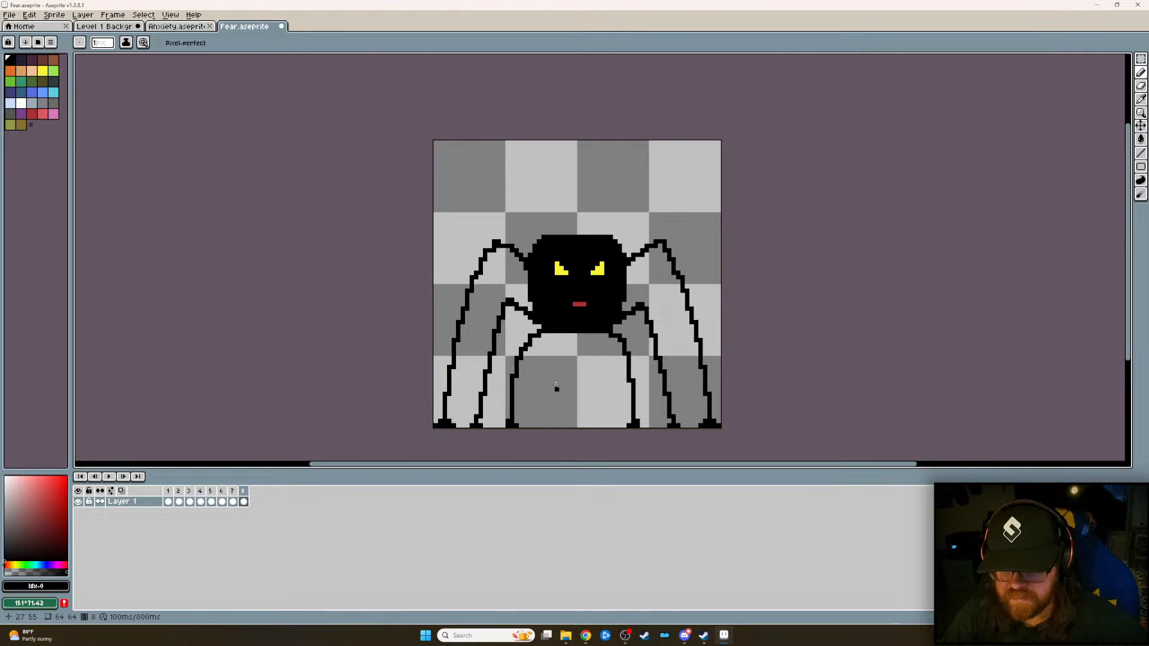
- Erase part of the spider's inner left leg near the body in frame 8 and redraw the joint with black pencil pixels
scroll(622, 320, "up", 2)
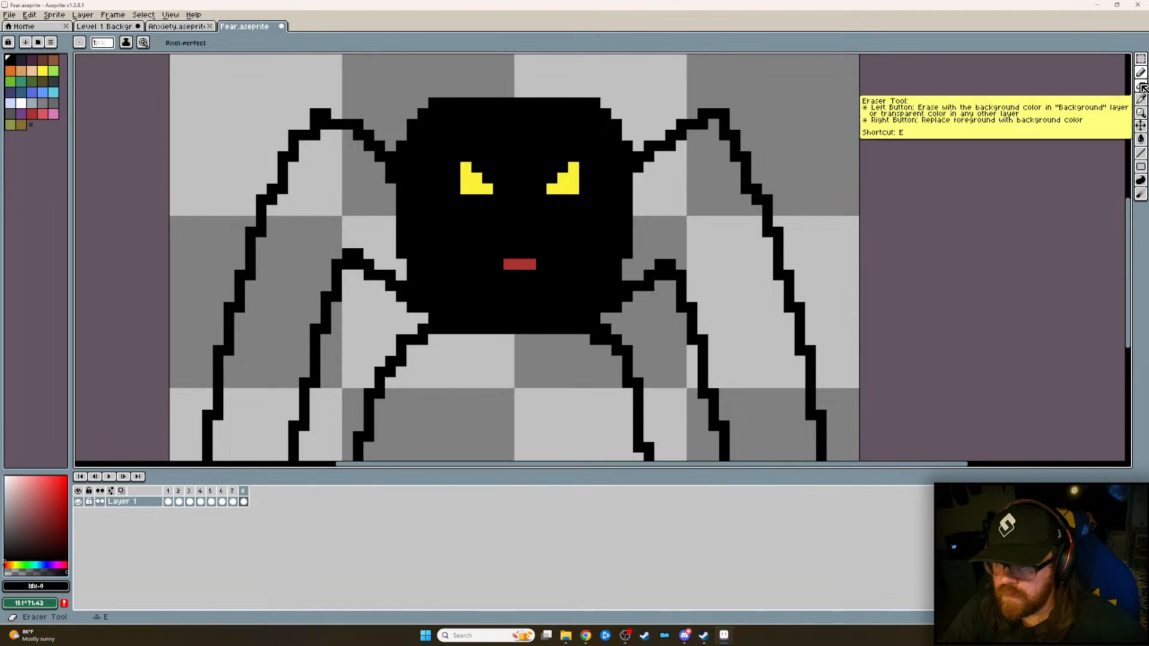
key("e")
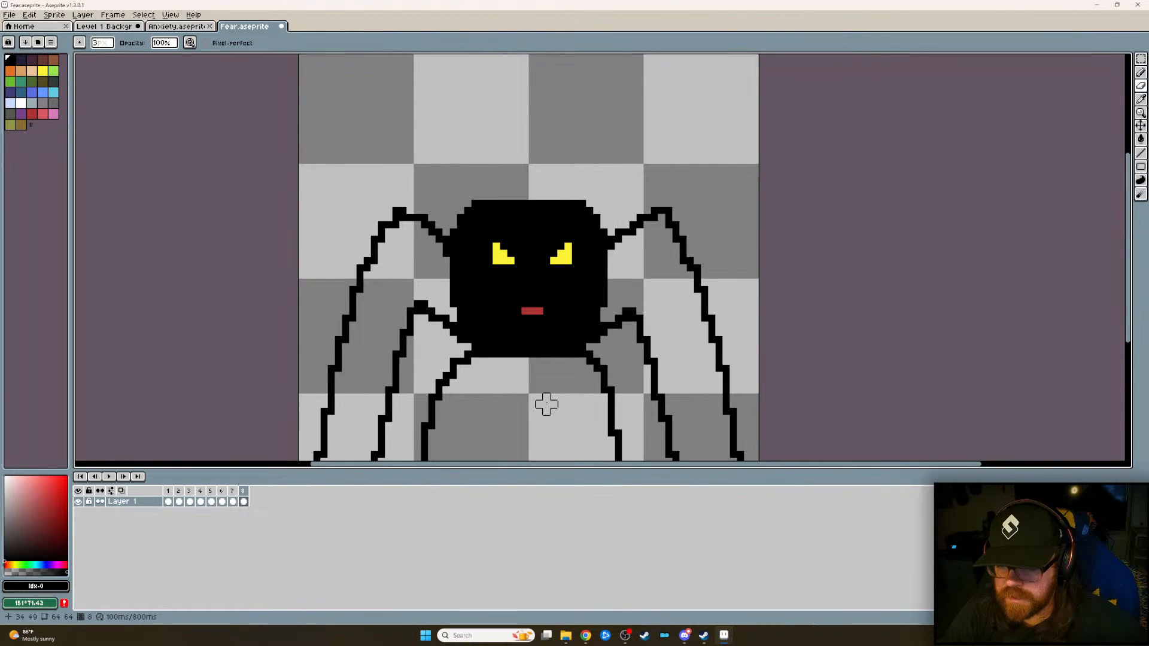
scroll(551, 379, "down", 1)
middle_click_drag(551, 379, 601, 303)
scroll(681, 265, "up", 2)
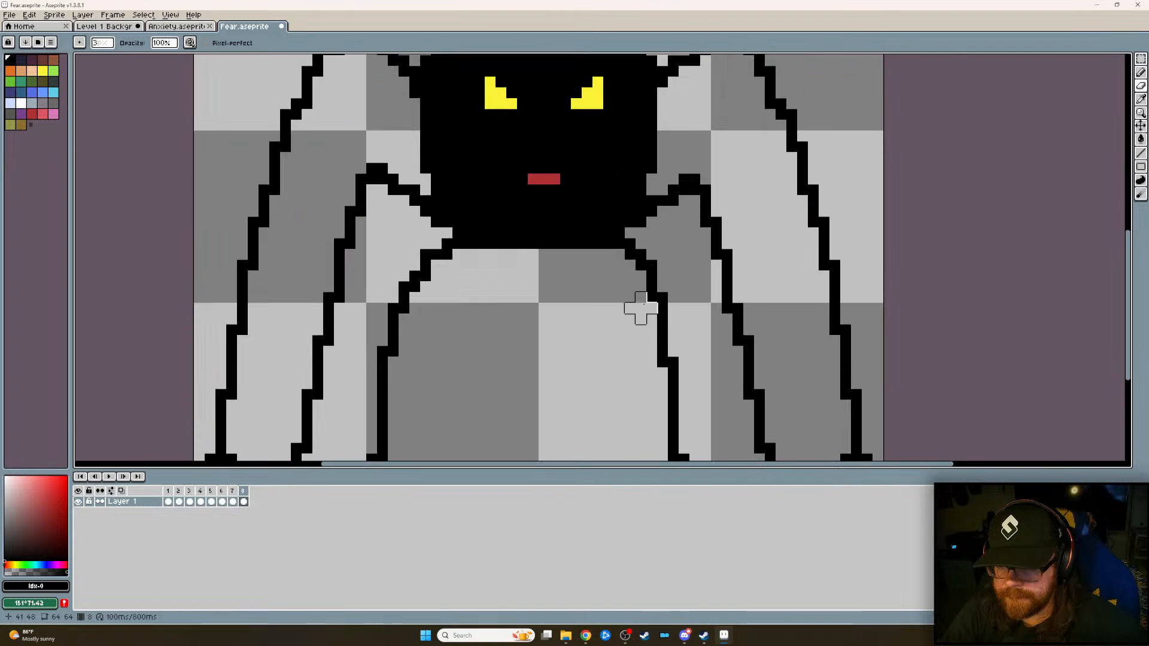
scroll(636, 287, "up", 1)
left_click(350, 260)
left_click(1140, 73)
left_click(365, 264)
left_click(363, 275)
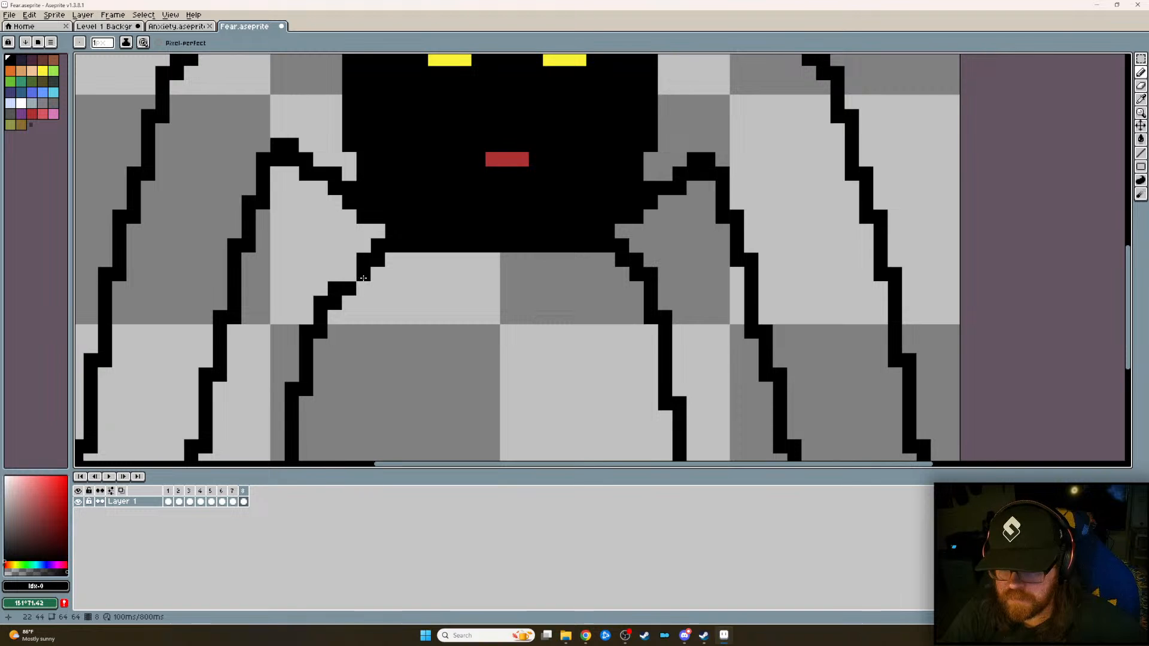
- Close the gap in the spider's inner left leg near the body with a black pencil pixel in frame 8
left_click(350, 273)
scroll(517, 305, "down", 1)
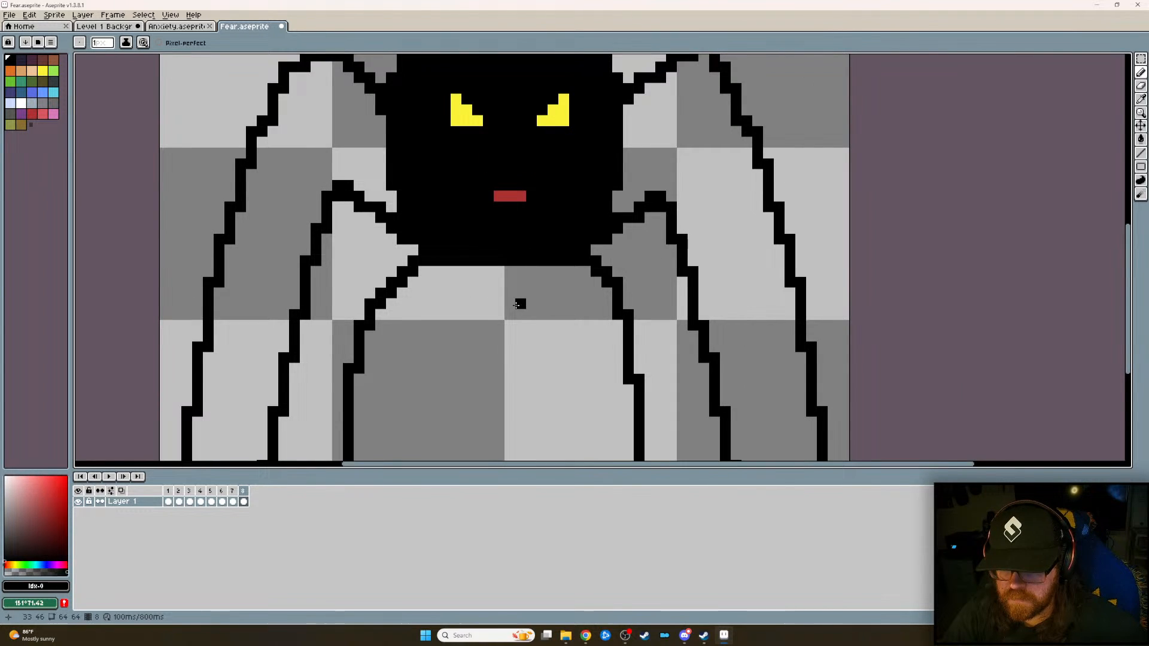
scroll(459, 316, "down", 2)
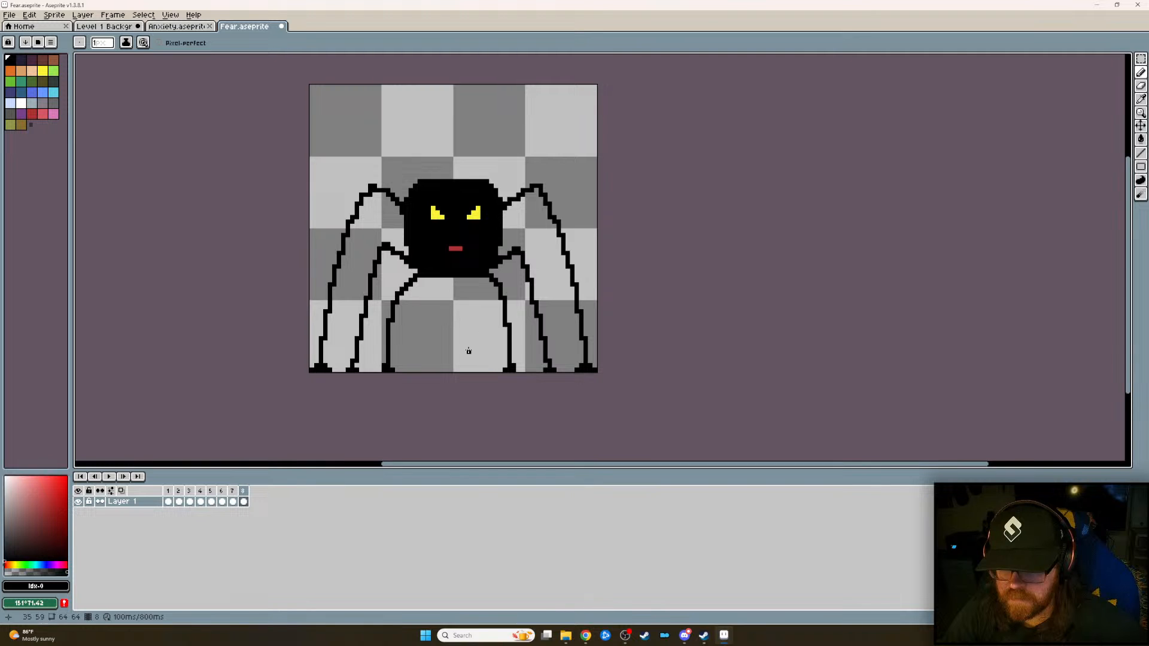
middle_click_drag(464, 347, 569, 380)
- Undo and restore the last pencil pixel on the spider's leg, keeping the Pencil tool active, and save Fear.aseprite
left_click(10, 14)
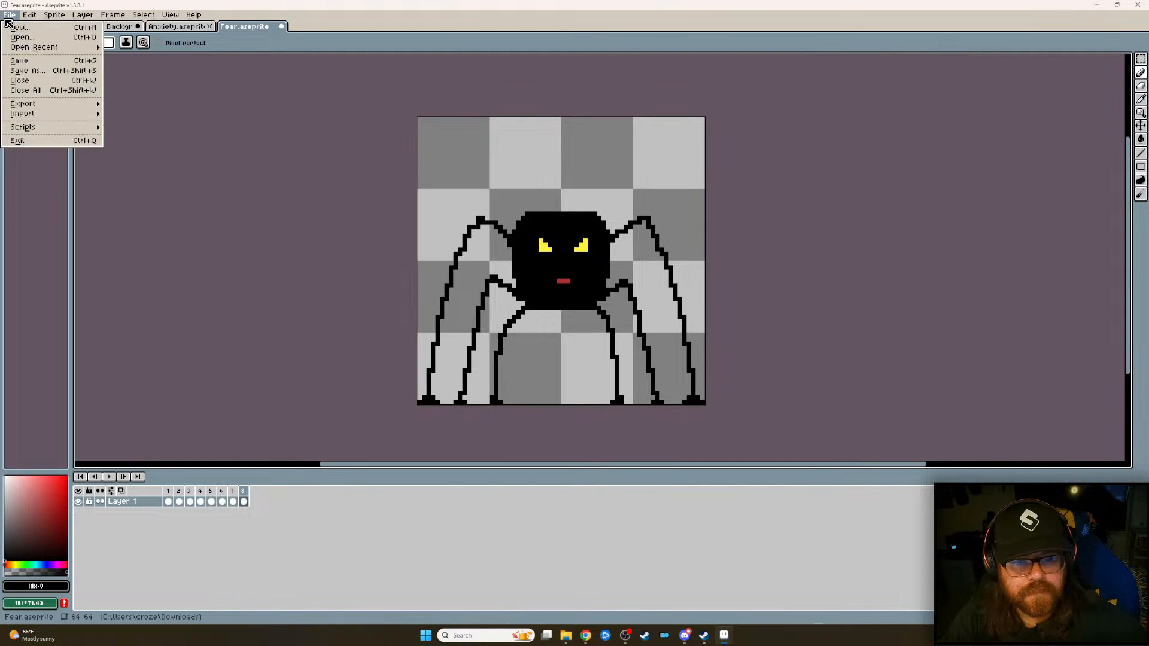
key("Escape")
key("v")
key("ctrl+z")
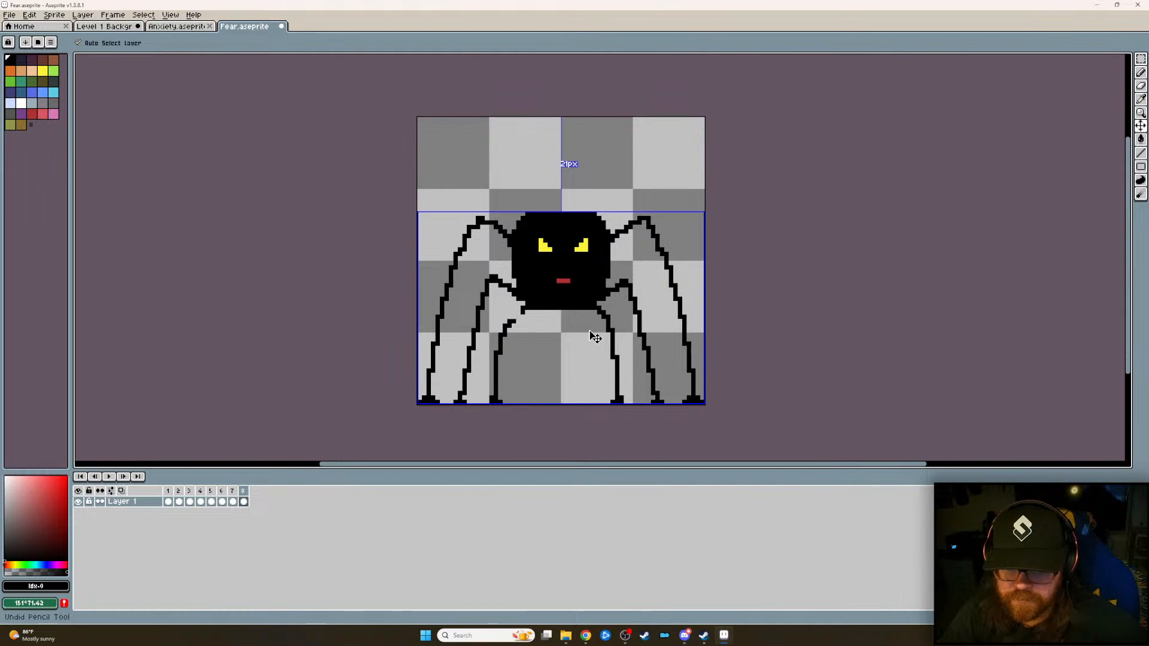
key("b")
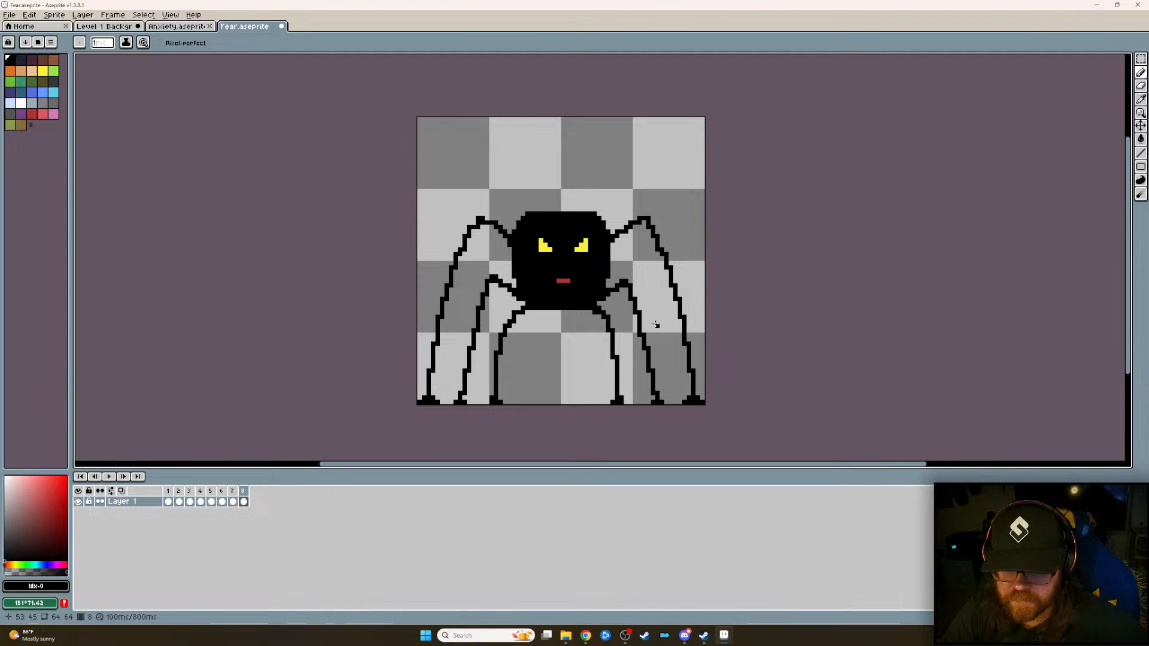
- Compare the spider drawings in frames 7 and 8 and view the sprite at a smaller size
left_click(243, 502)
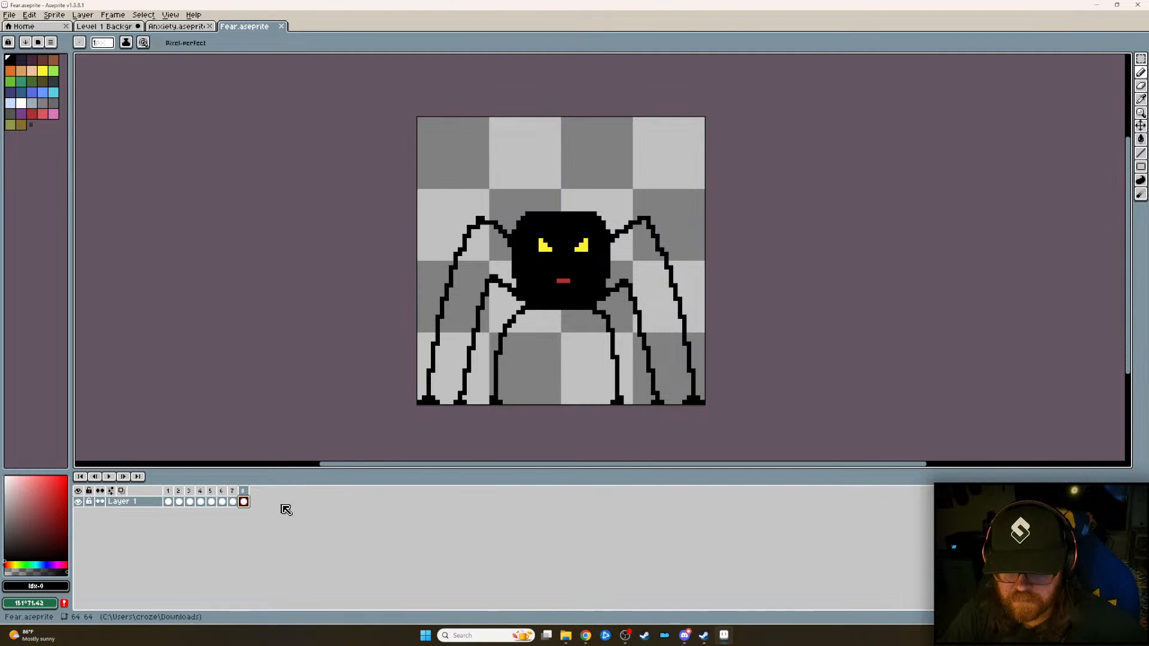
left_click(233, 503)
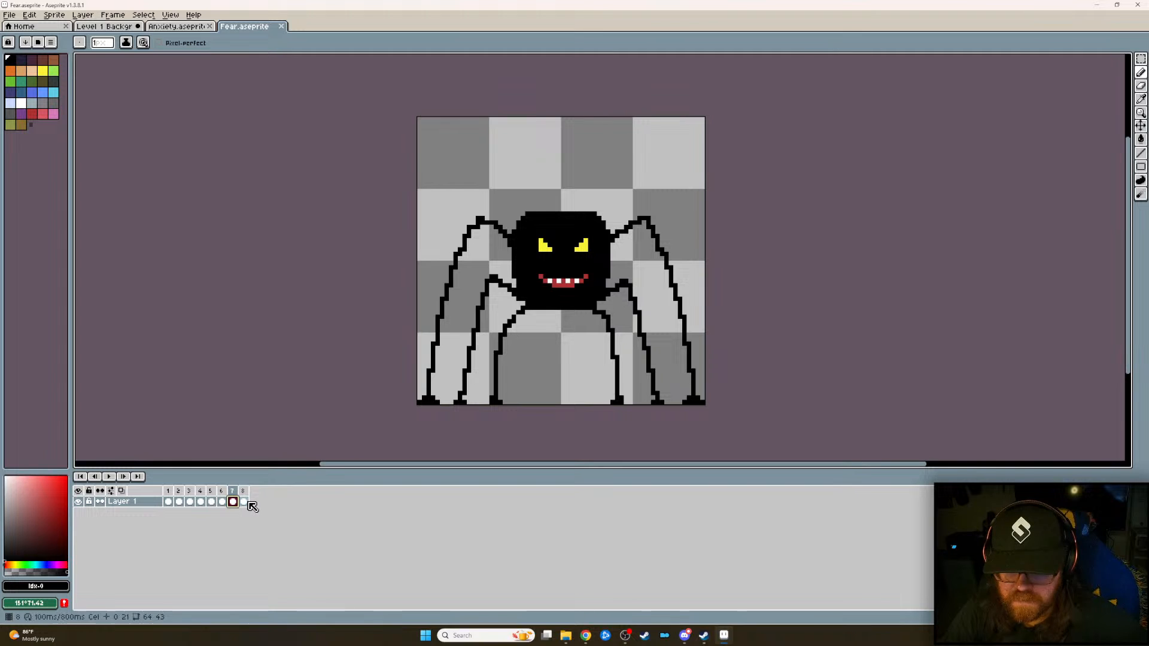
left_click(243, 503)
left_click(234, 503)
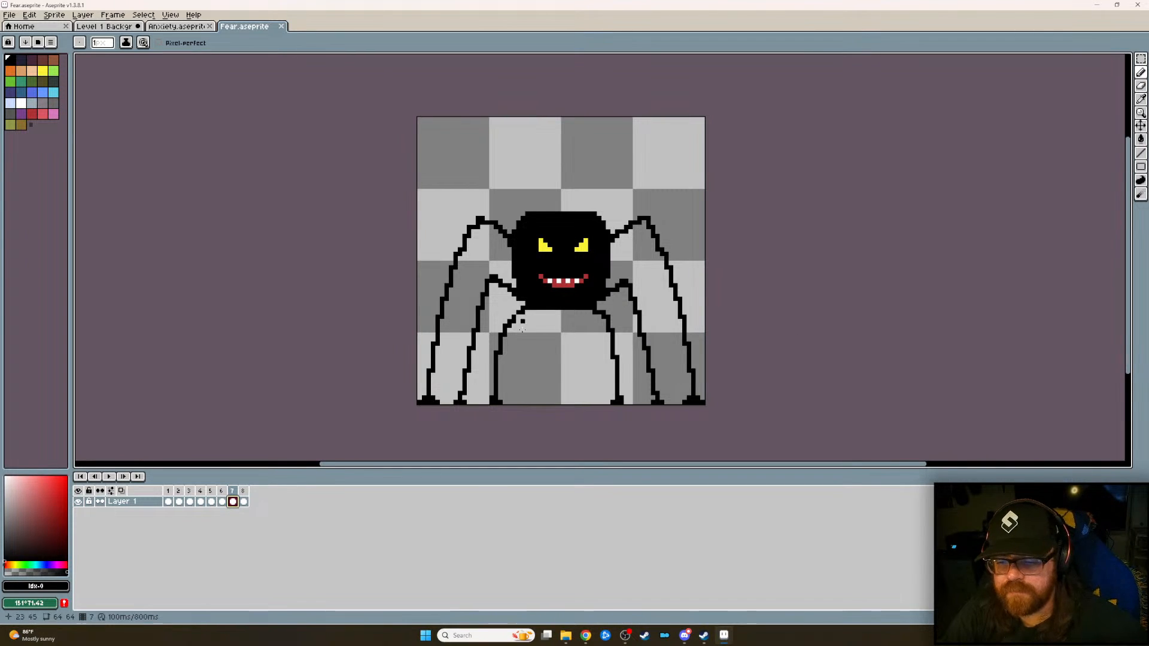
scroll(520, 273, "down", 4)
scroll(515, 315, "up", 2)
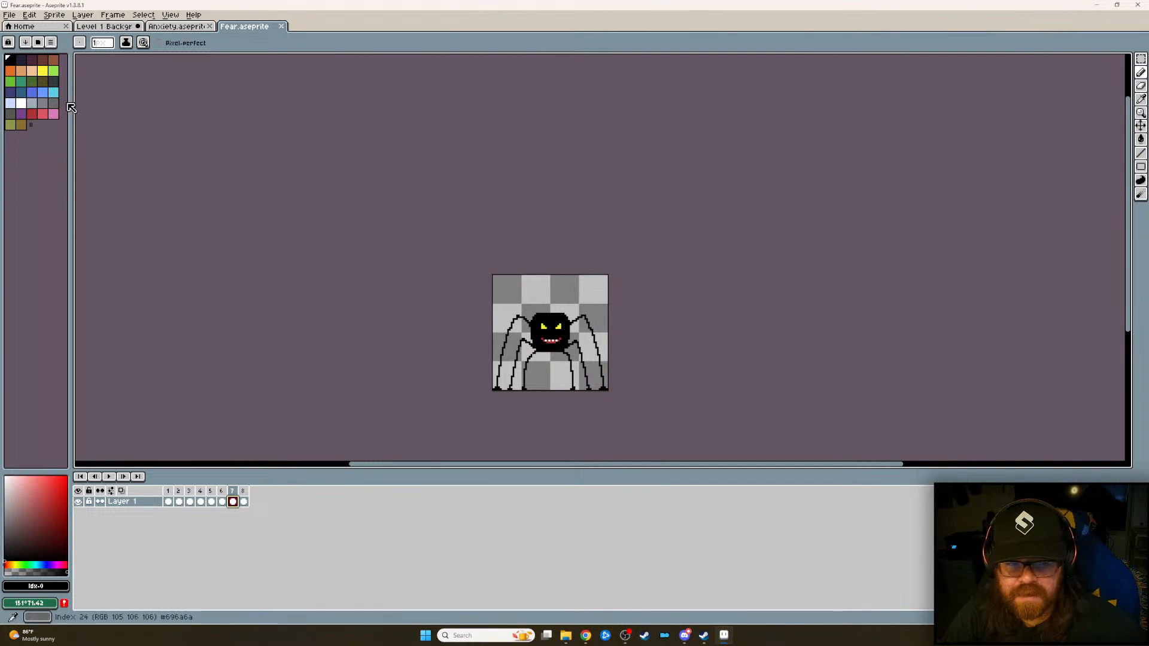
- Return to the Level 1 Background file and make Layer 2 and Layer 1 visible
left_click(108, 26)
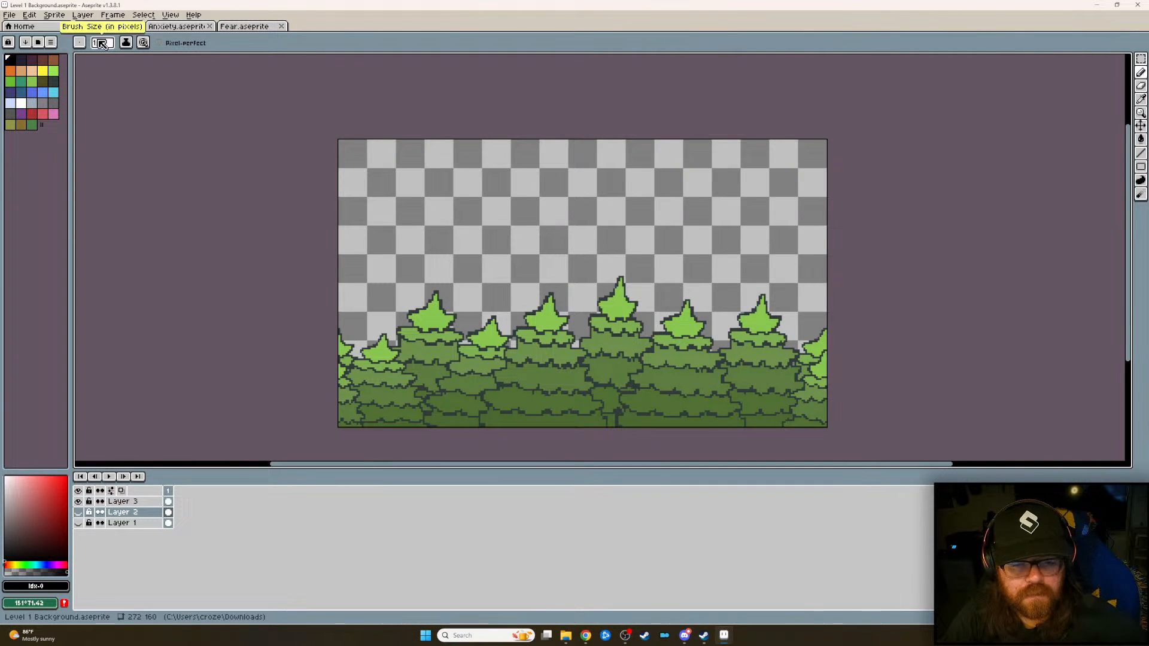
left_click(78, 512)
left_click(78, 523)
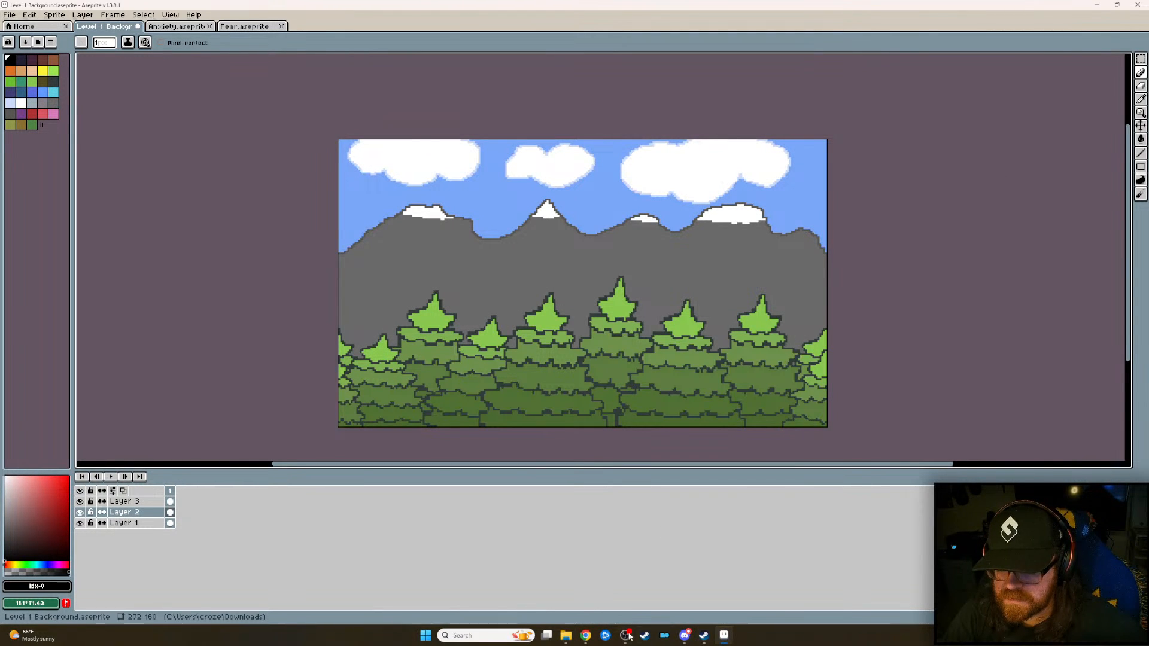
- Launch Godot and open the I'm Awesome project to view the test level around the player
left_click(426, 636)
left_click(425, 636)
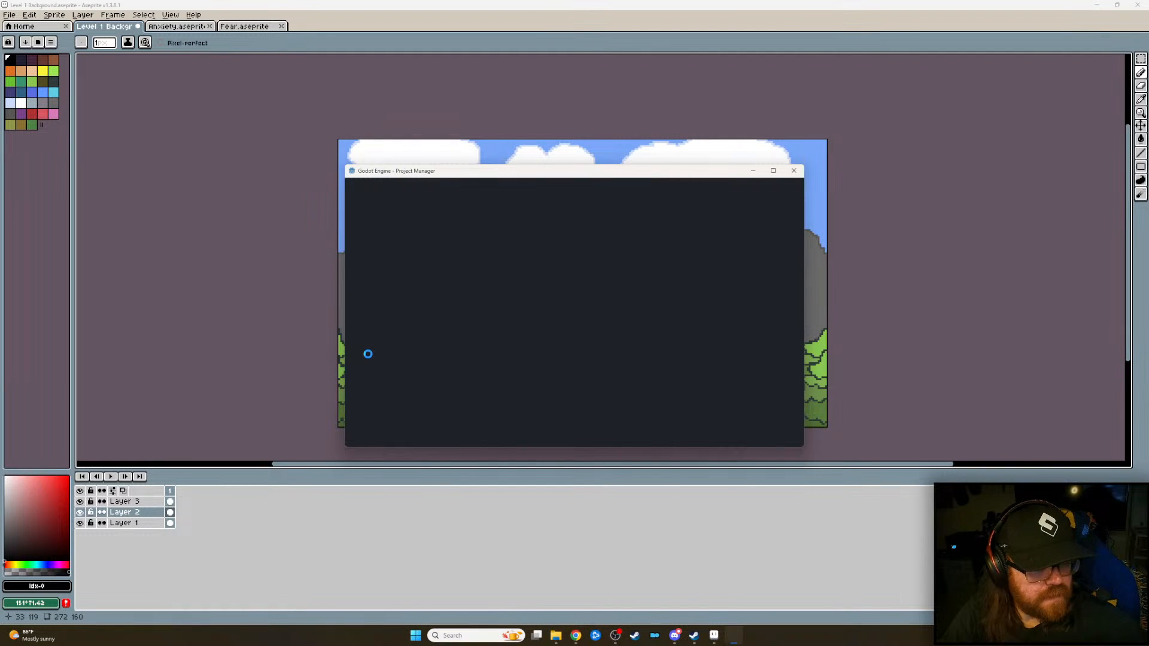
left_click(473, 243)
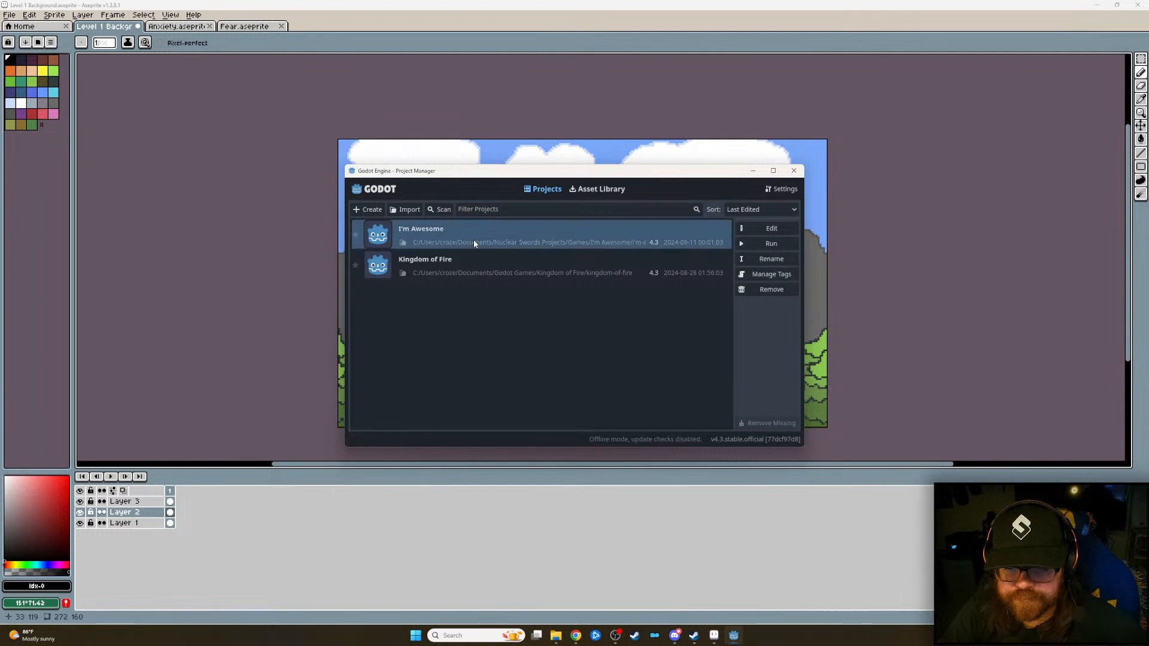
double_click(474, 243)
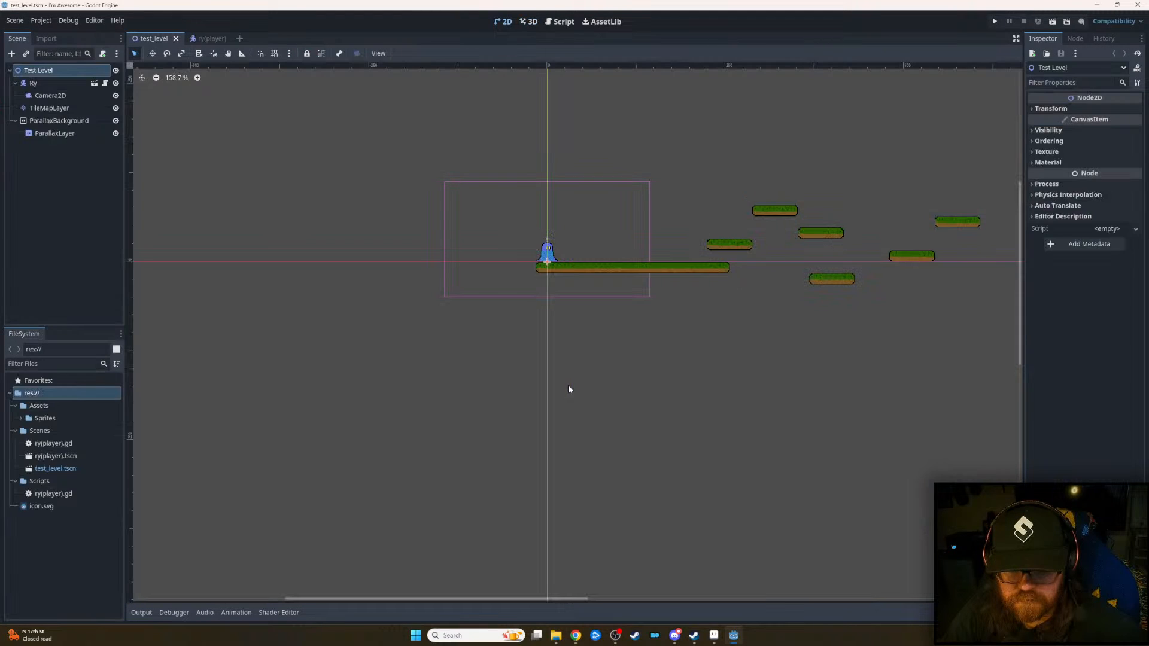
scroll(440, 284, "up", 7)
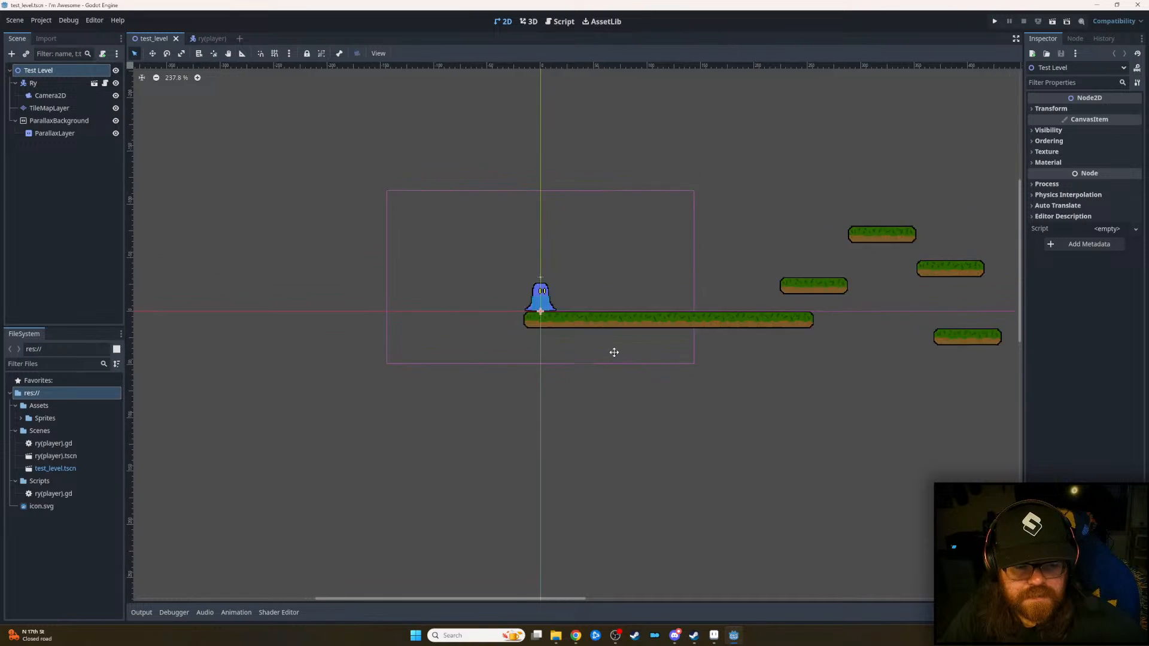
- Check which files the project's Sprites folder contains, leaving the folder collapsed
left_click(21, 418)
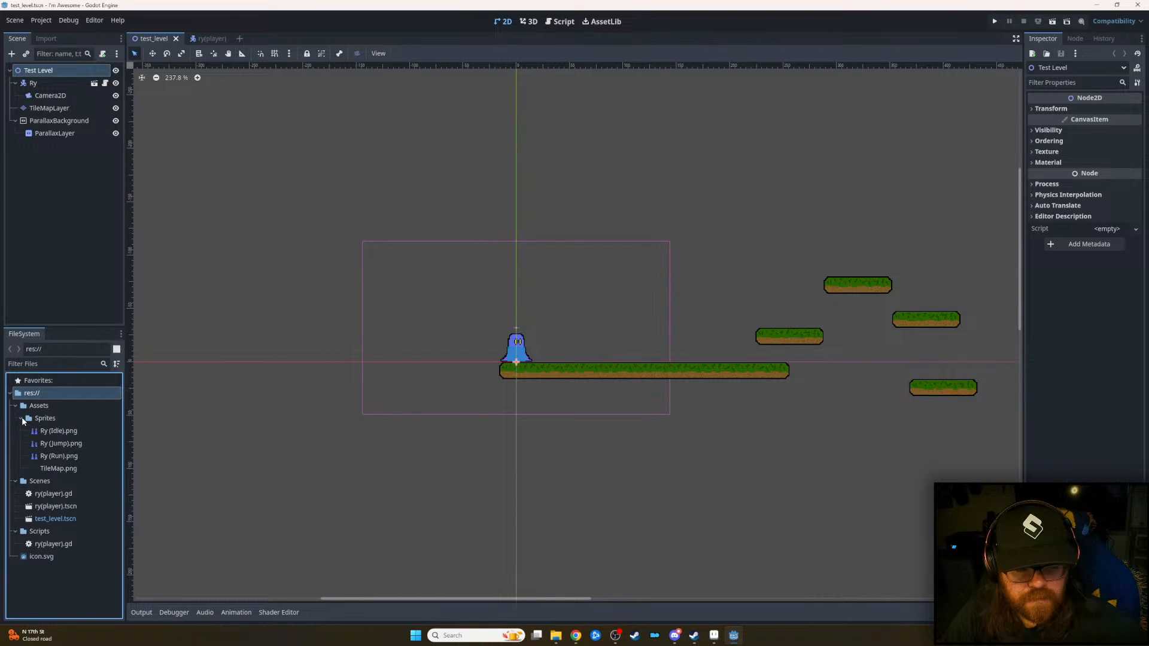
left_click(21, 418)
left_click(22, 419)
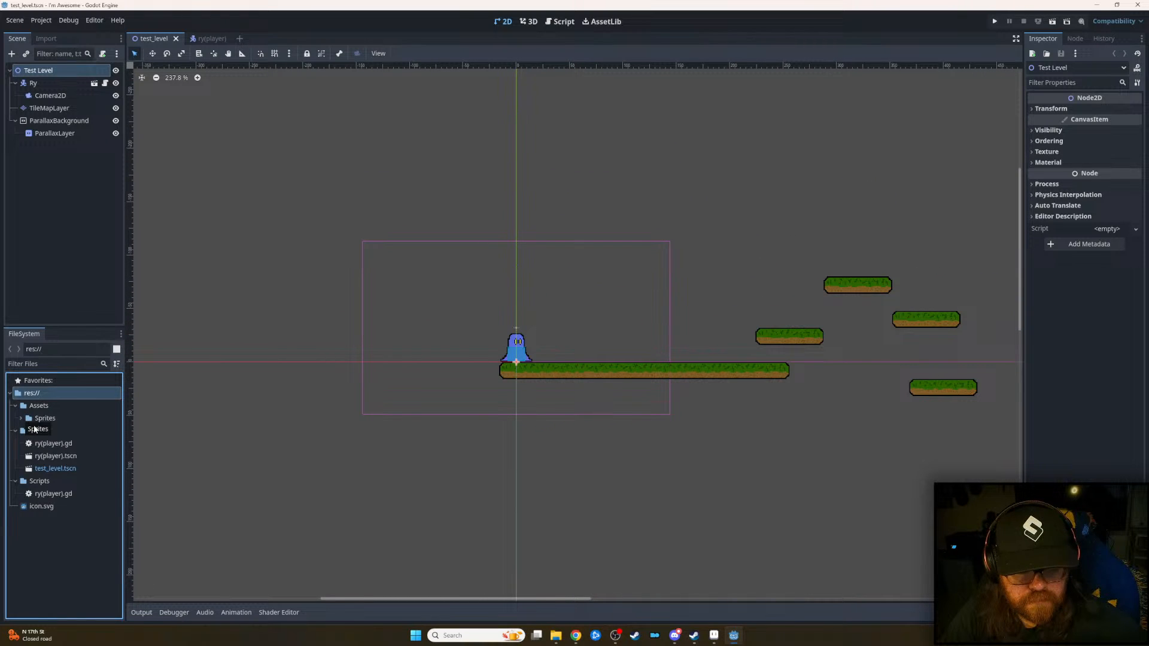
left_click(21, 418)
right_click(62, 565)
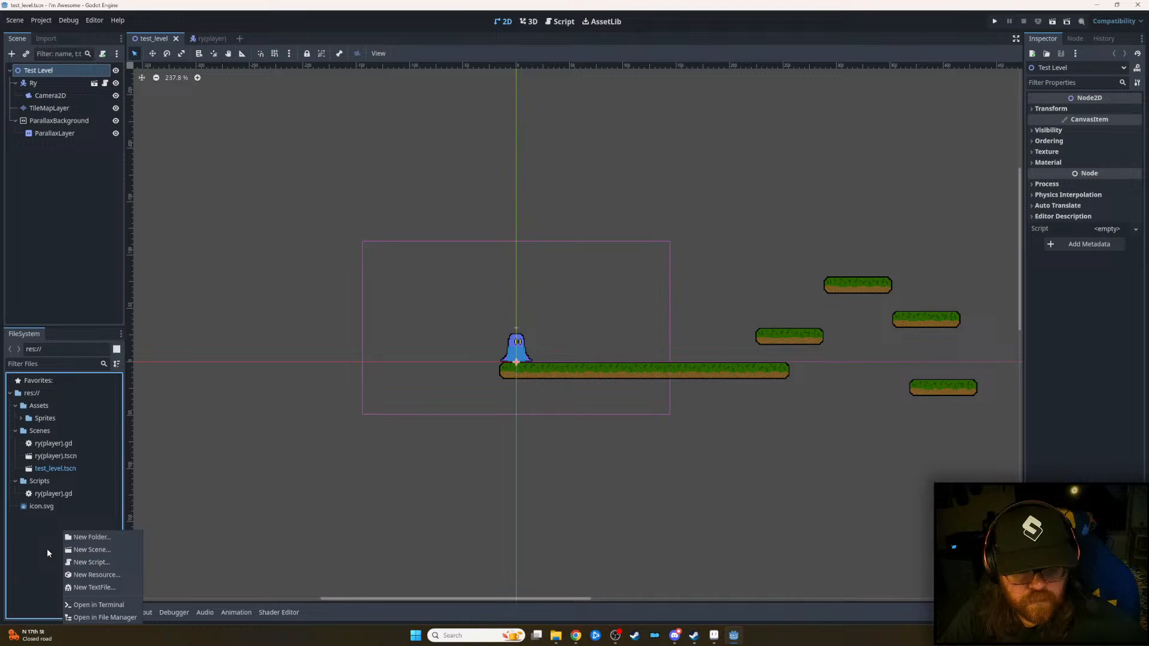
left_click(45, 544)
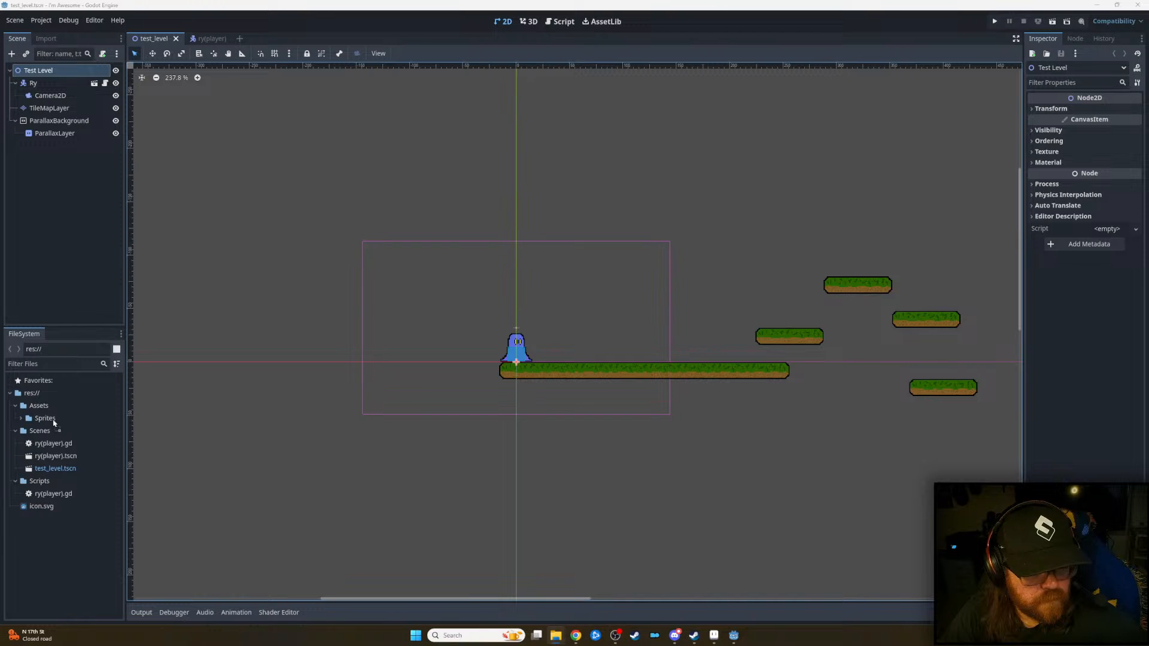
- Bring the Backgrounds folder into the Godot project, move it into Assets and expand it
left_click(41, 404)
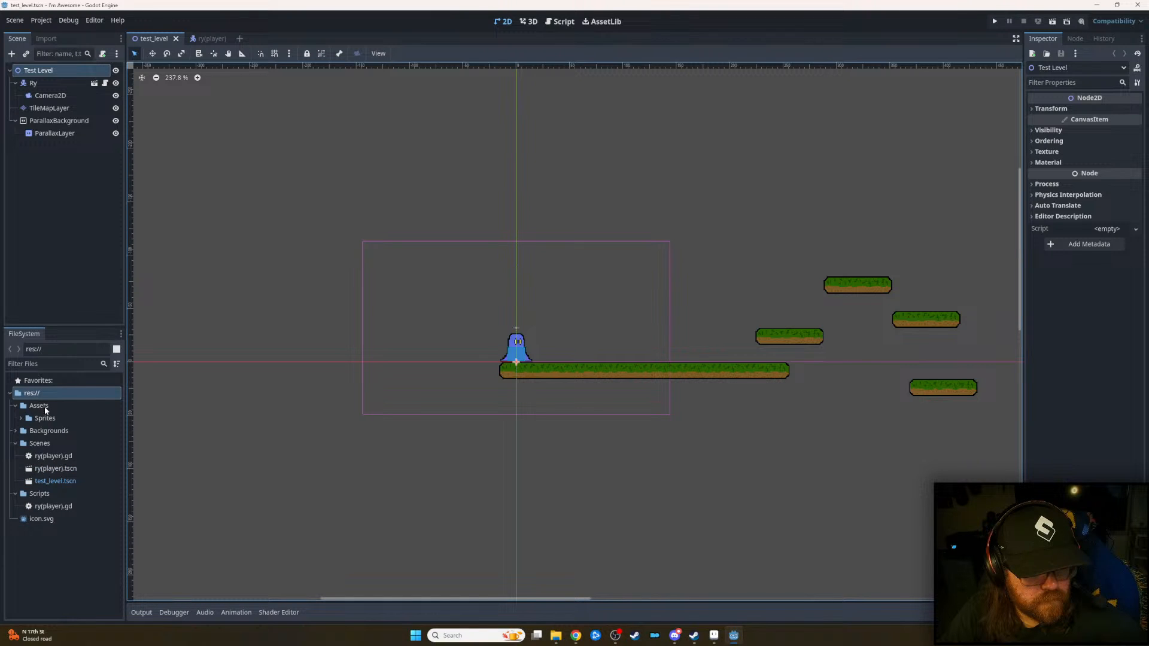
left_click_drag(41, 434, 48, 420)
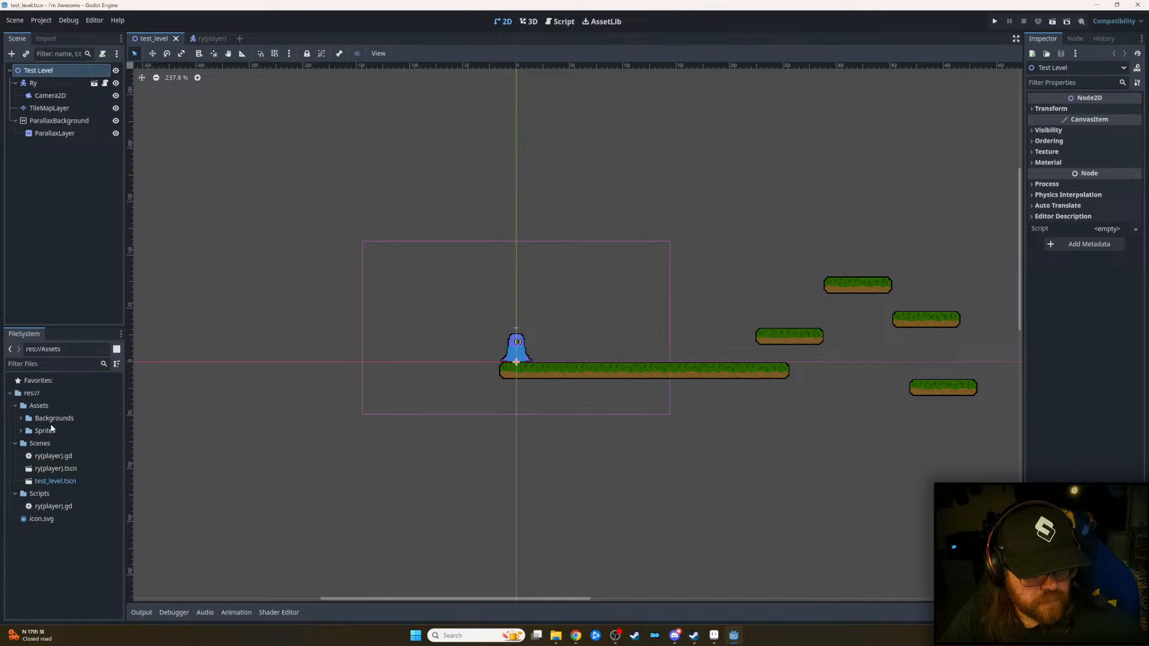
left_click(20, 418)
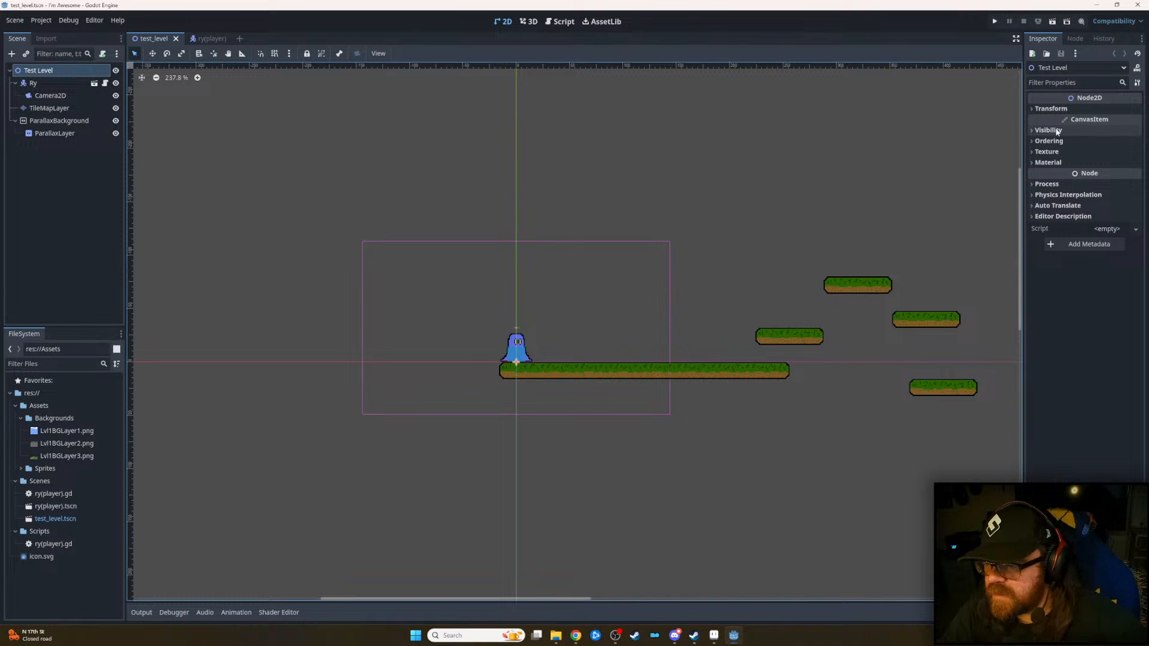
- Add a Sprite2D node as a child of ParallaxLayer
right_click(66, 141)
left_click(63, 138)
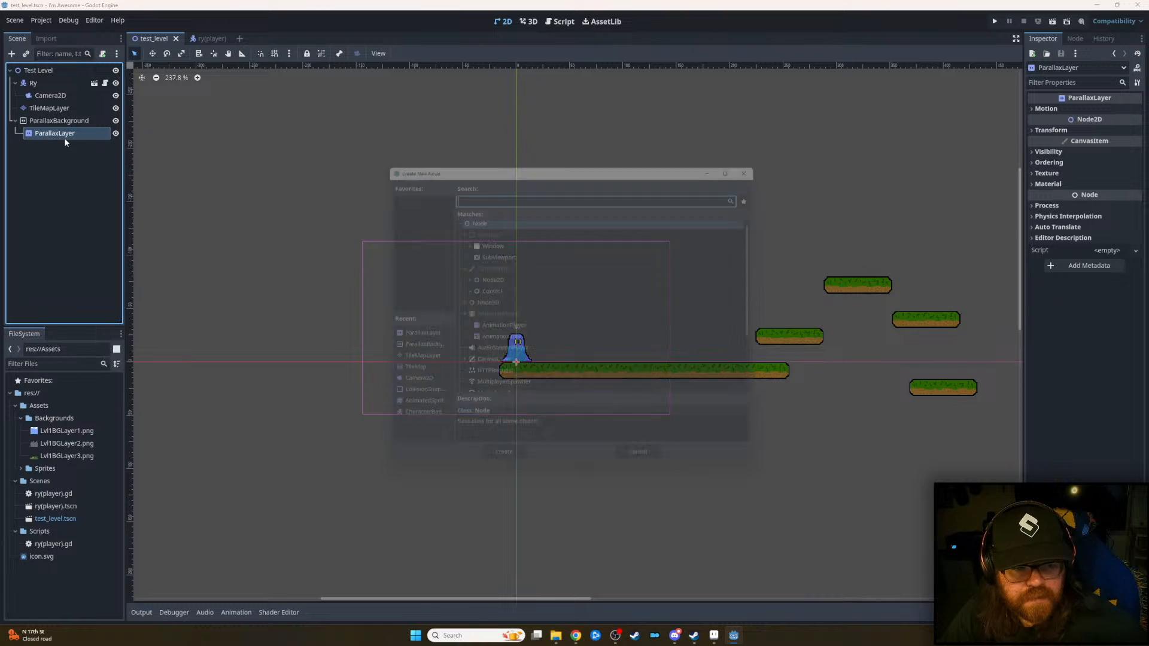
type("Sp")
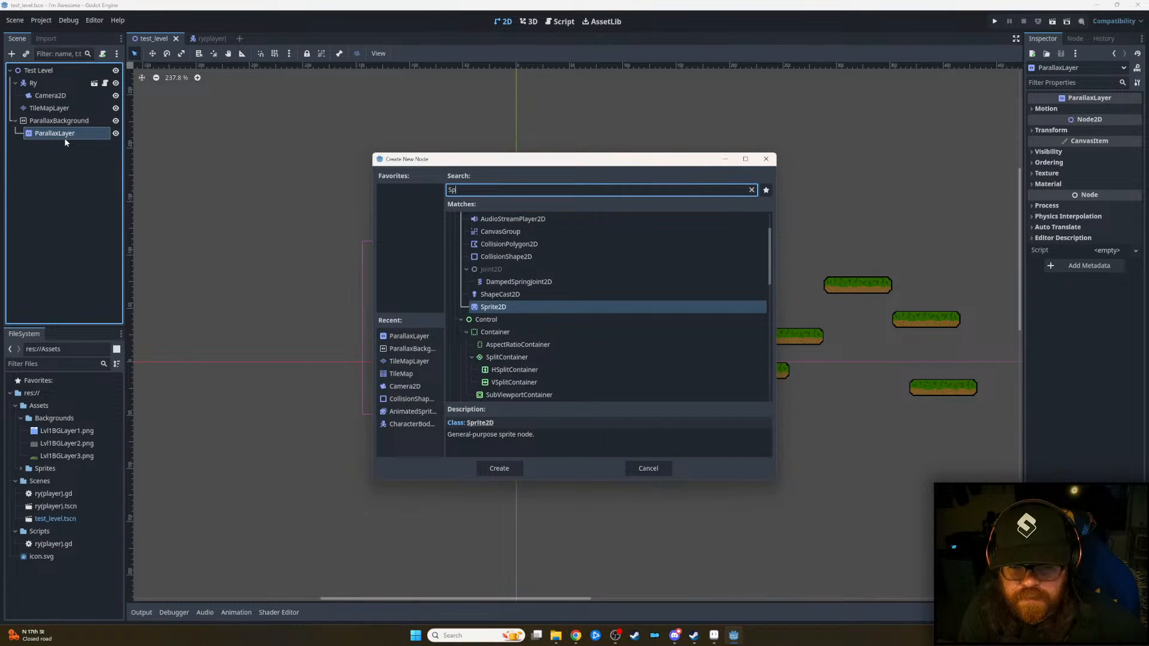
type("rite")
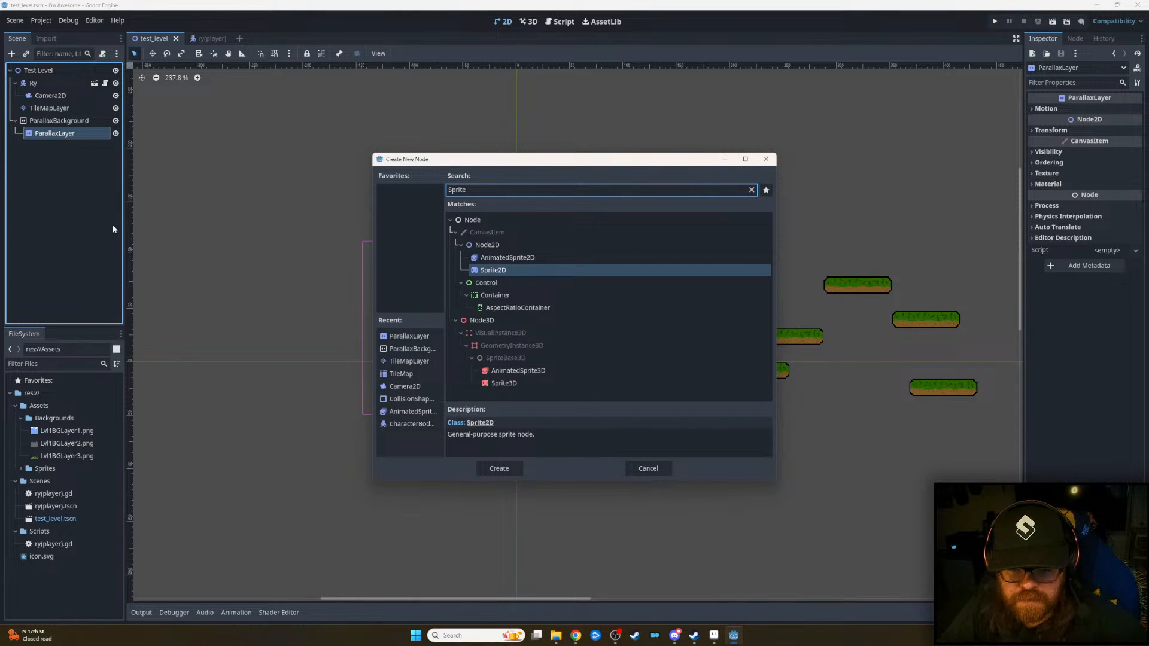
double_click(494, 271)
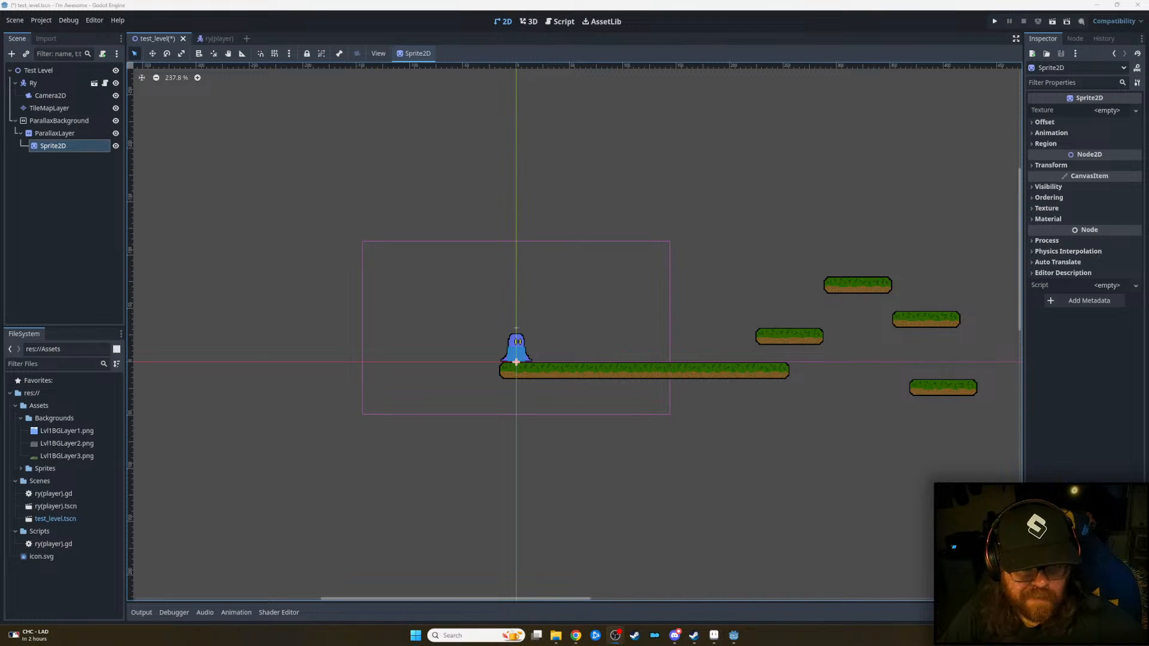
- Assign Lvl1BGLayer1.png as the Sprite2D's texture and move the sprite to about (1, -32) px inside the camera frame
scroll(638, 371, "up", 4)
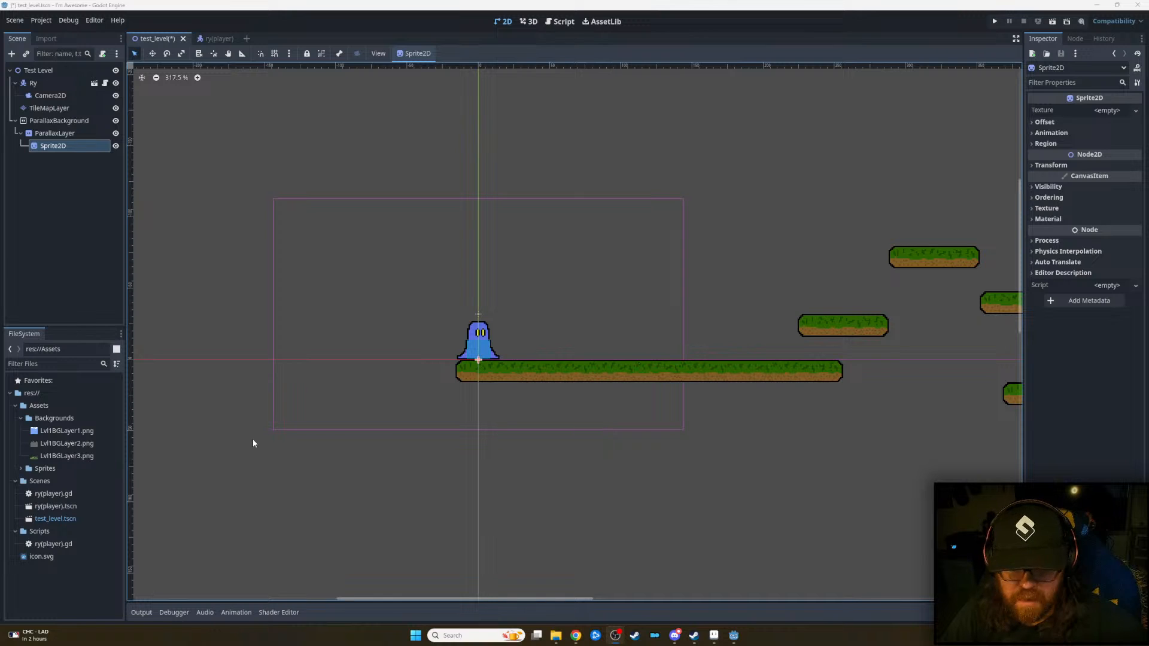
left_click_drag(76, 431, 1108, 118)
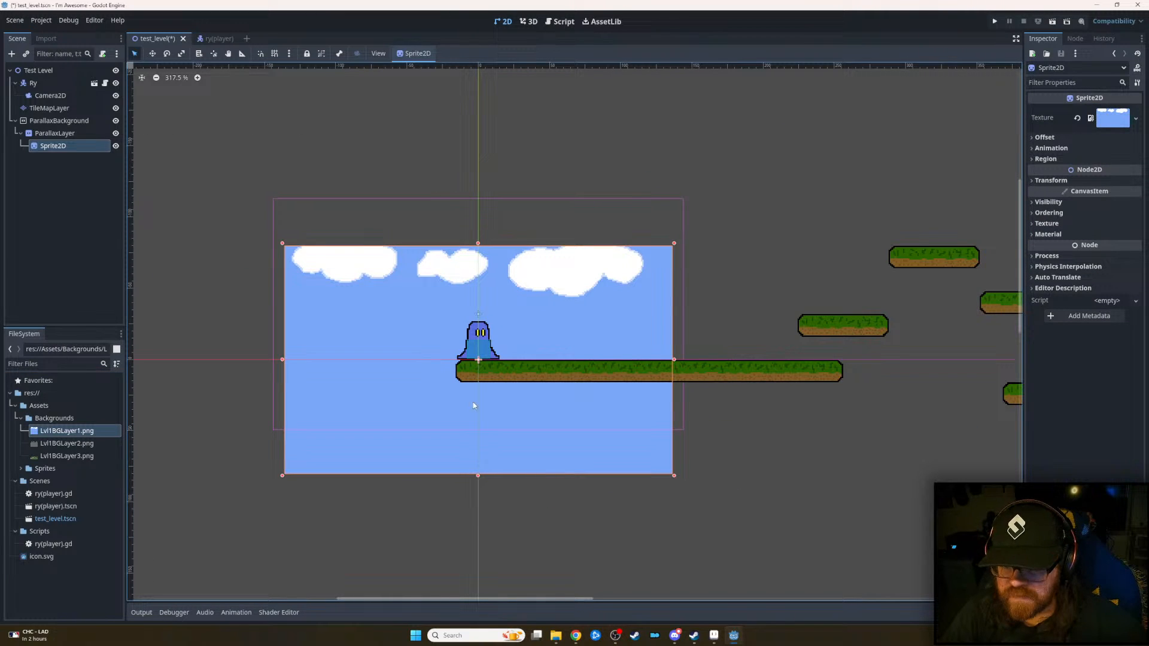
left_click_drag(410, 458, 412, 412)
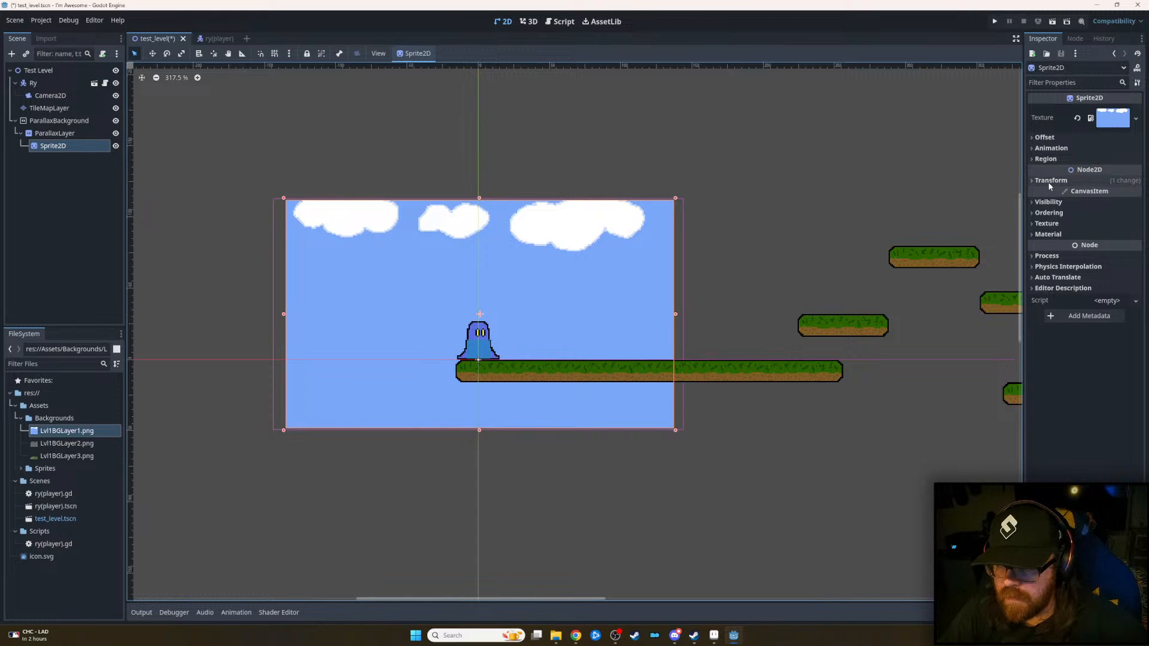
left_click(1033, 161)
left_click(1034, 161)
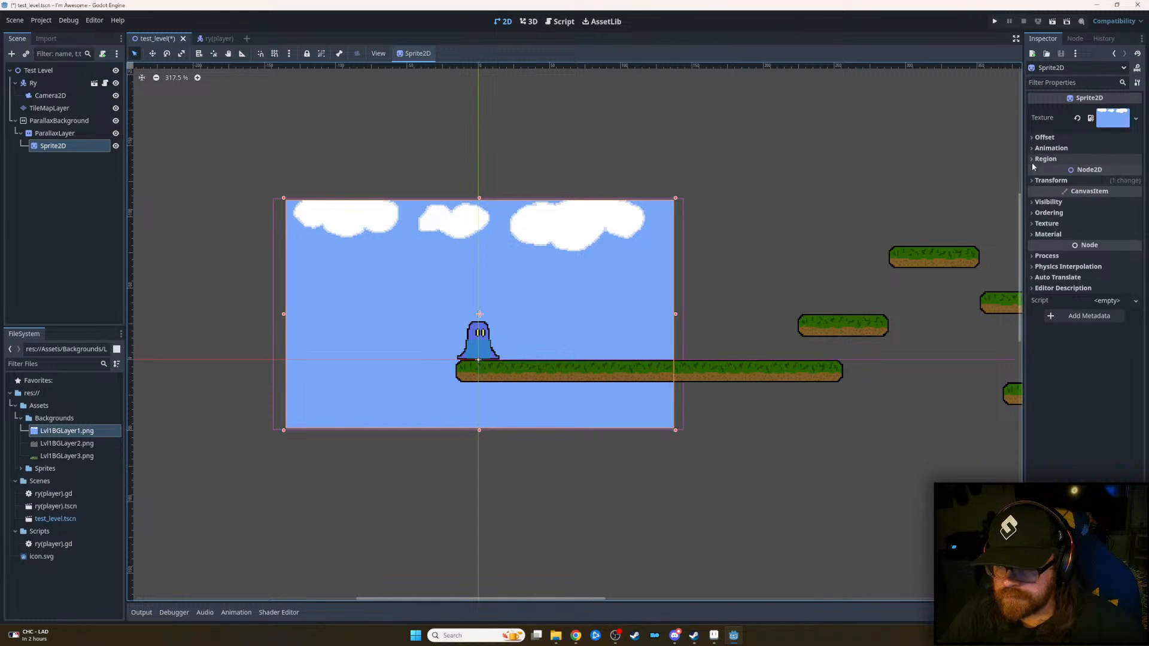
left_click(1031, 182)
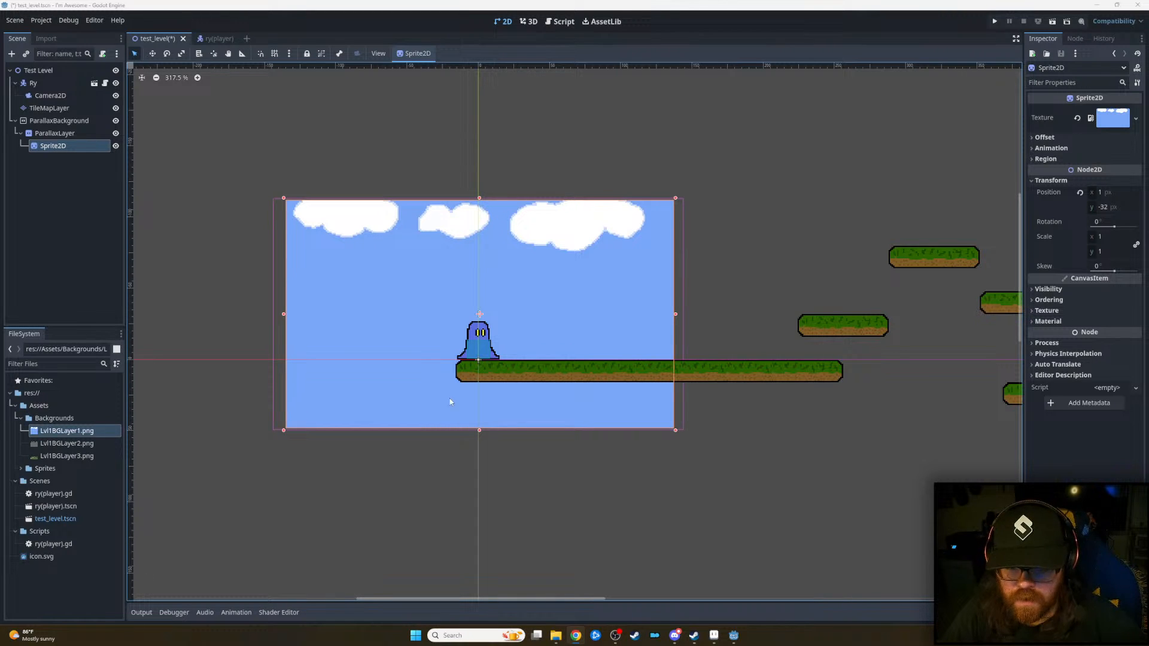
- Run the project, walk the character right and back left to check the sky background, and close the game
left_click(995, 22)
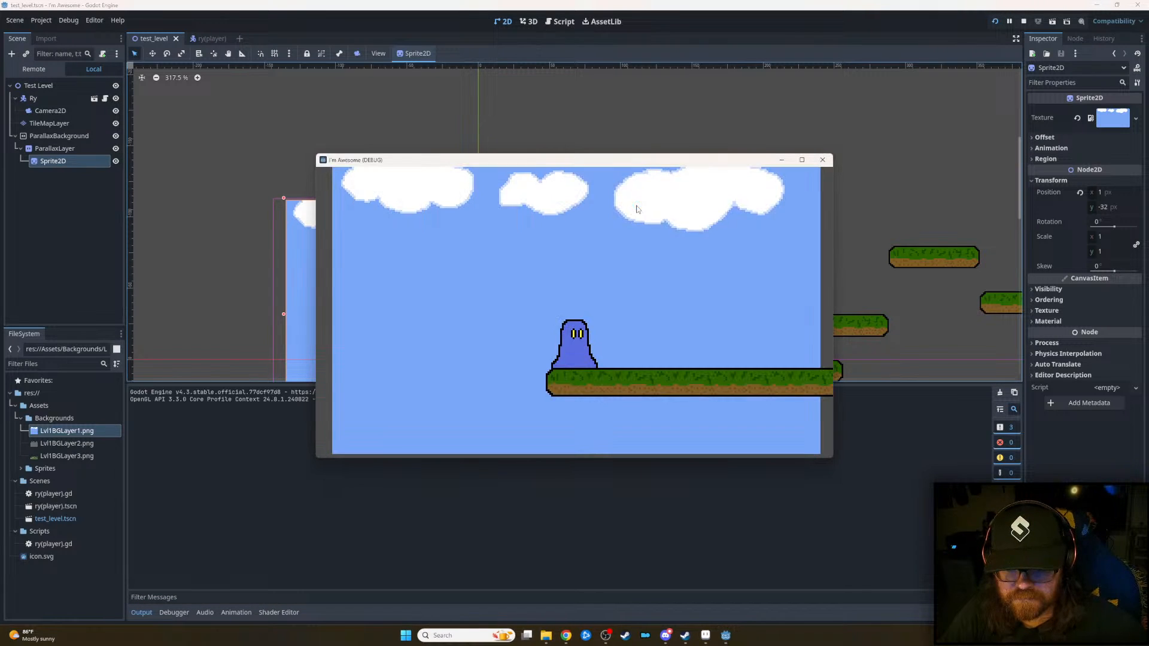
key("Right")
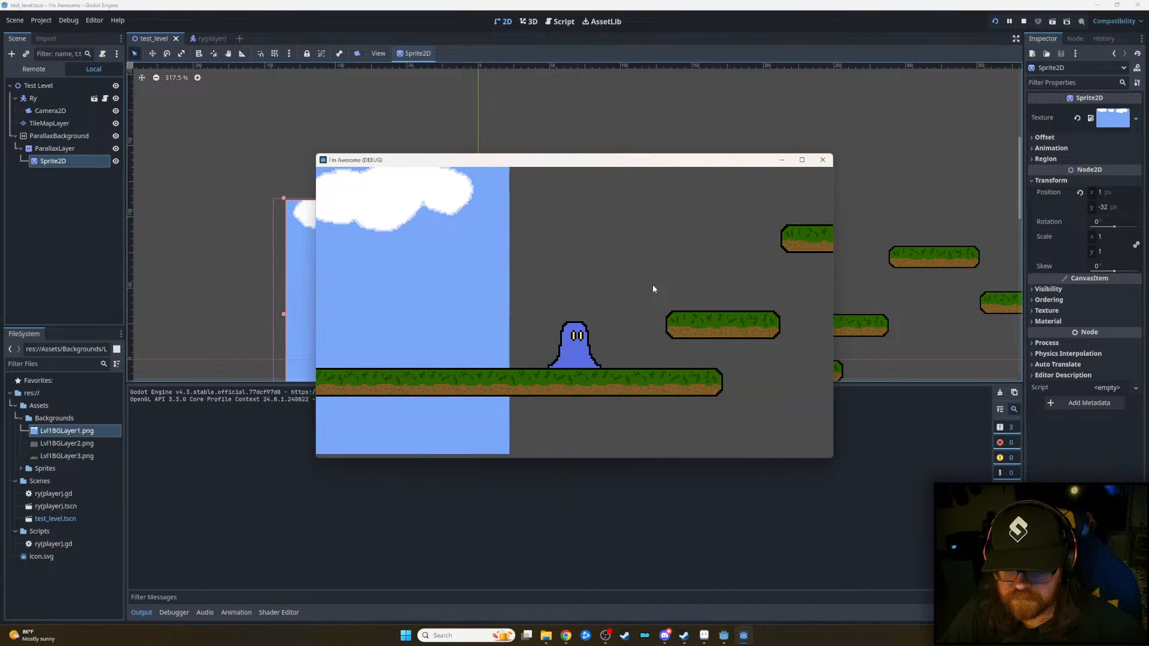
key("Left")
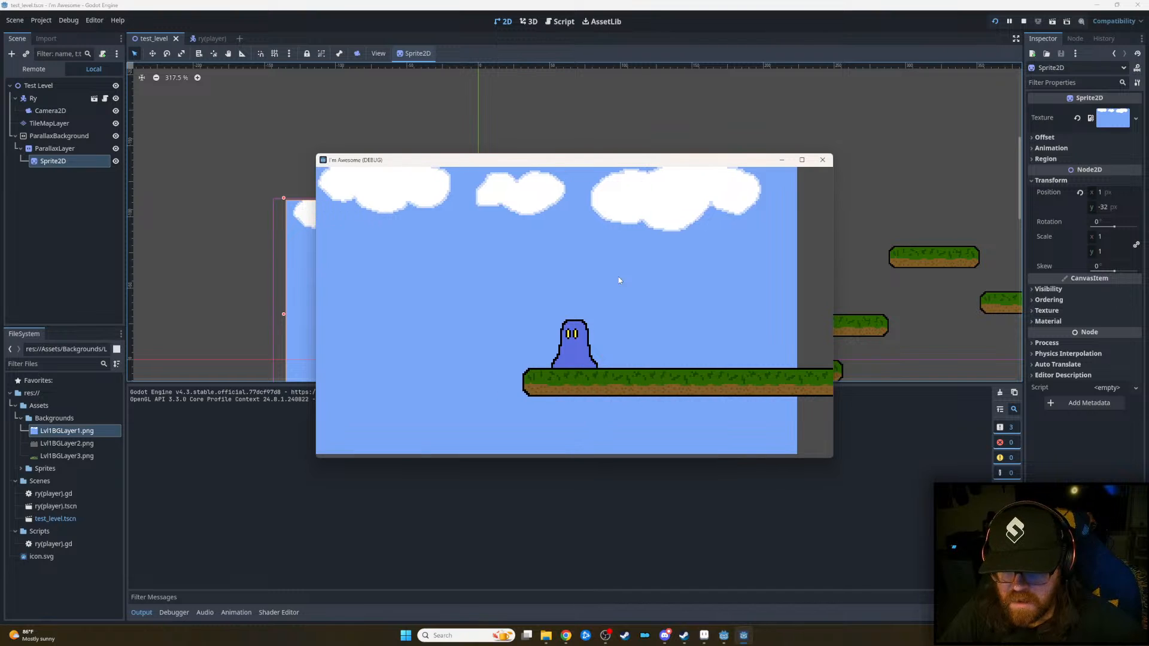
left_click(822, 159)
scroll(585, 328, "down", 1)
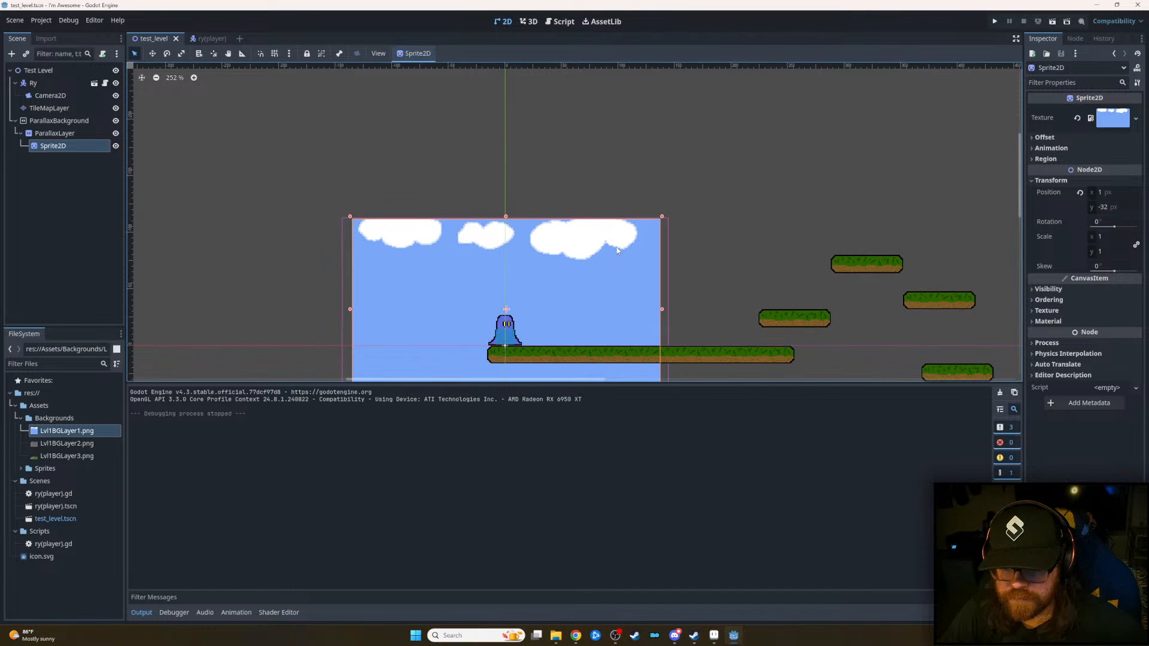
- Try scaling the sky Sprite2D to 2, 1.3, 1.1, 1 and 1.05 to compare it with the camera frame
middle_click_drag(638, 310, 655, 229)
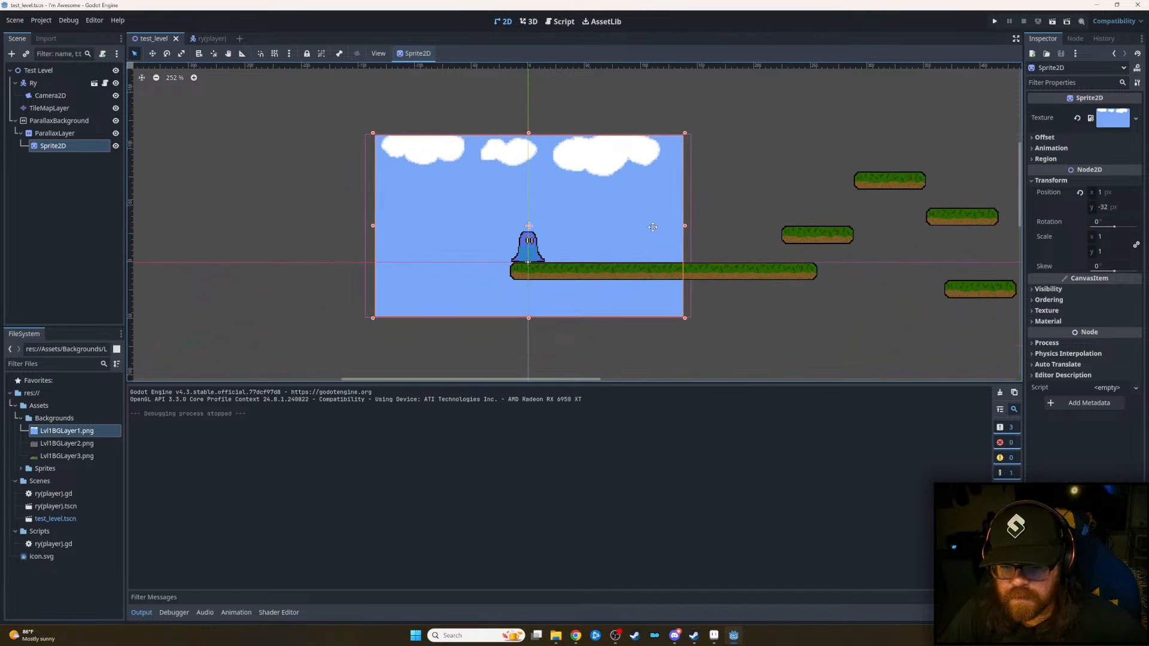
left_click(1110, 237)
type("2")
left_click(1109, 252)
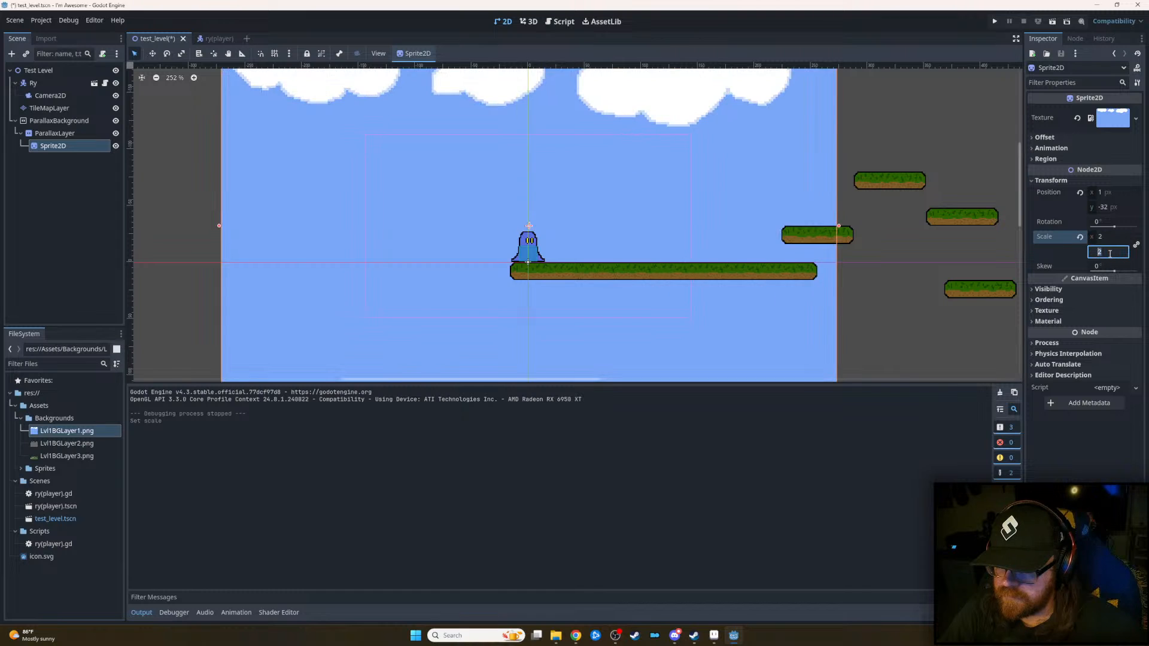
left_click(1114, 237)
type("1.3")
left_click(1110, 252)
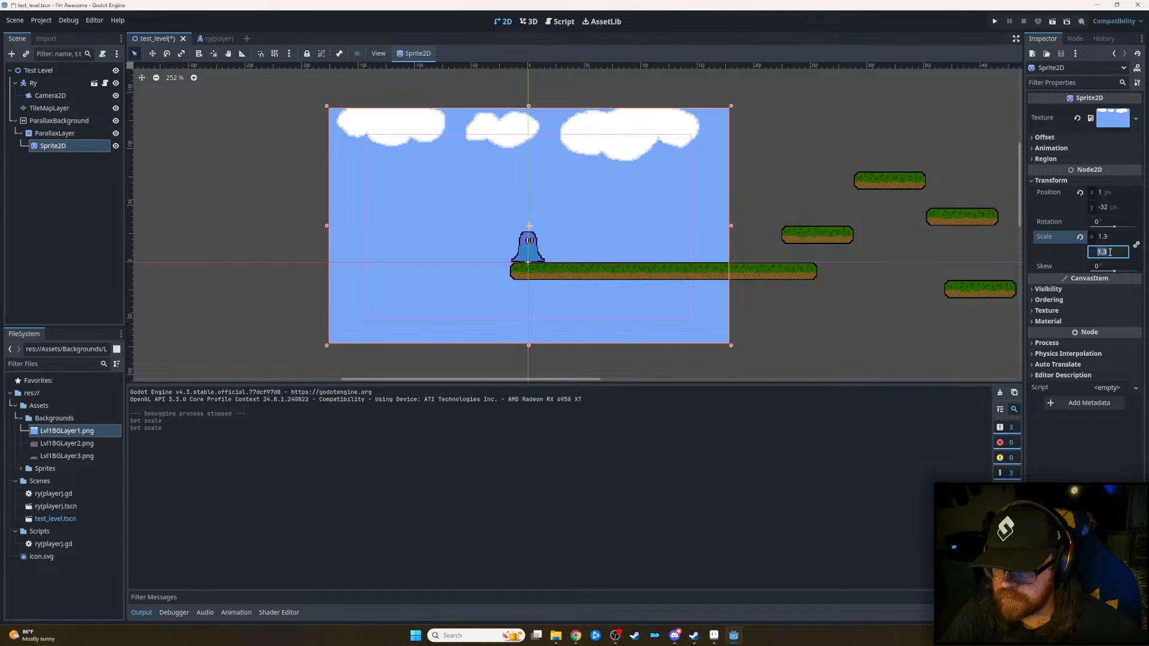
left_click(1111, 238)
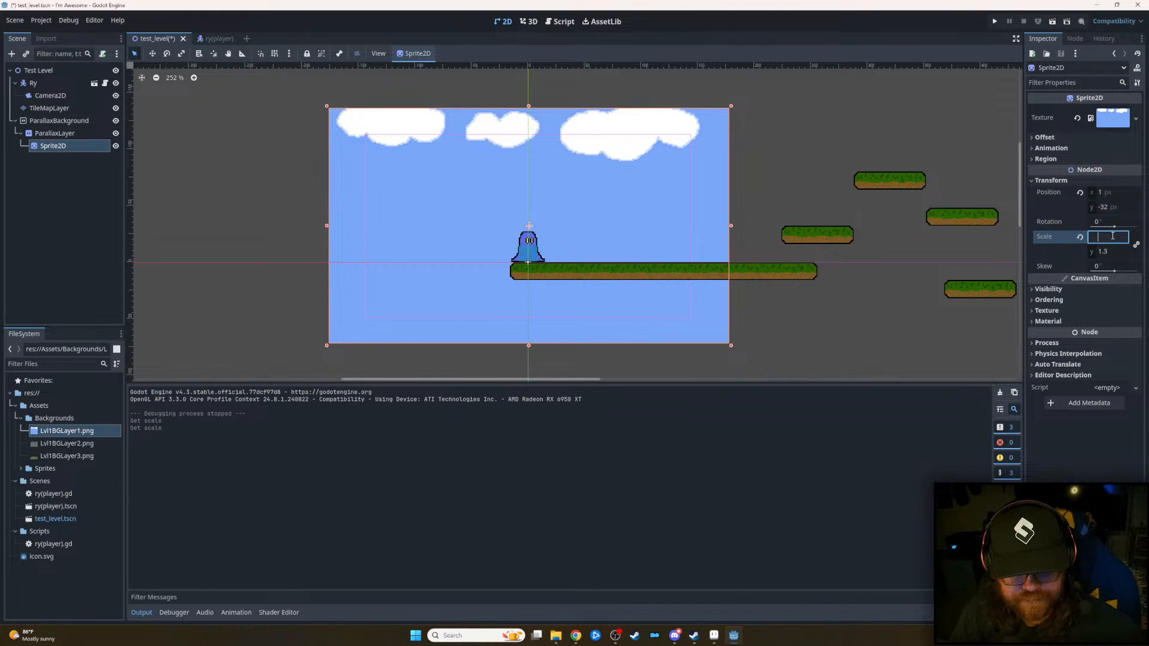
key("Tab")
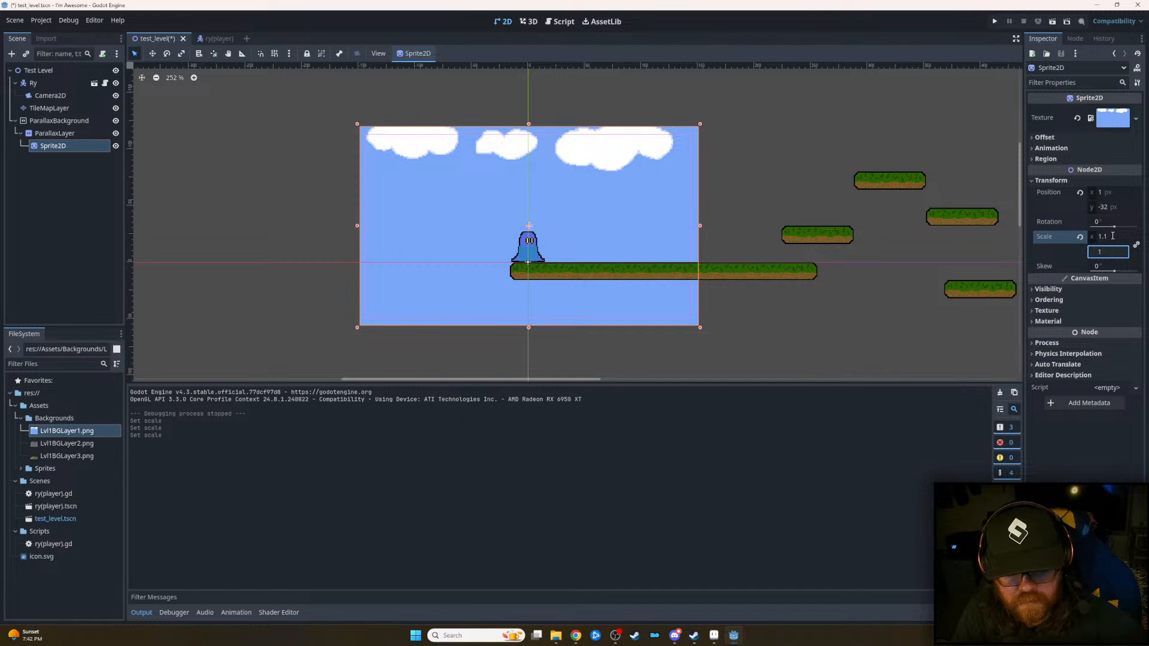
left_click(1112, 236)
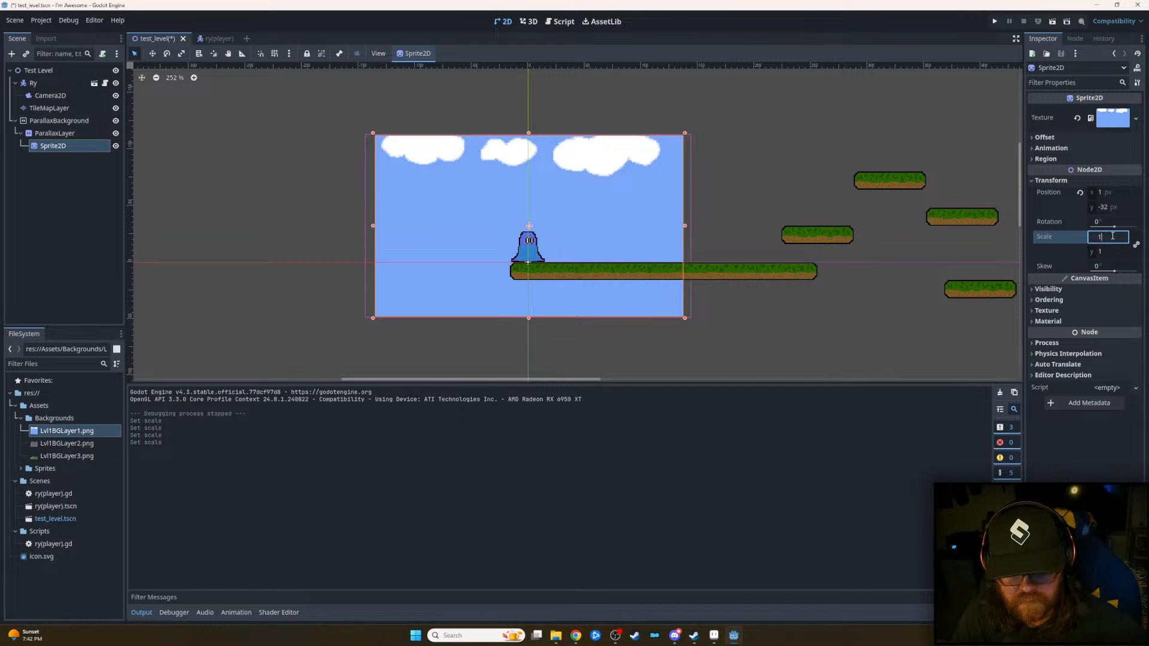
key("Tab")
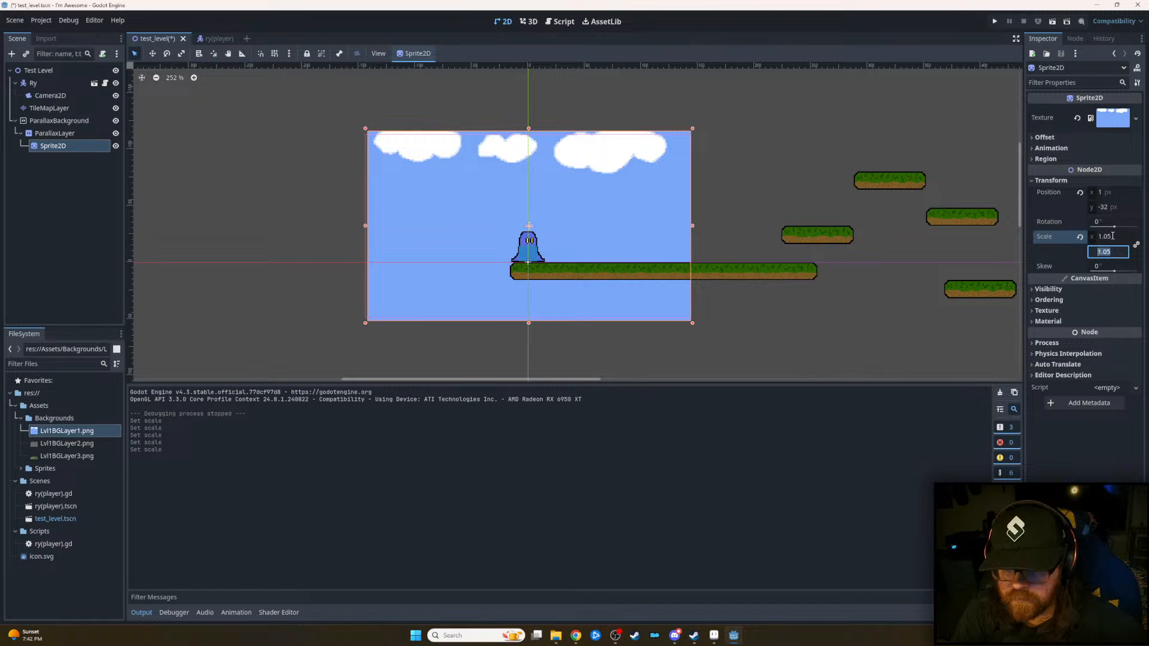
- Set the sky Sprite2D's scale to 1.08 on both axes
left_click(1112, 235)
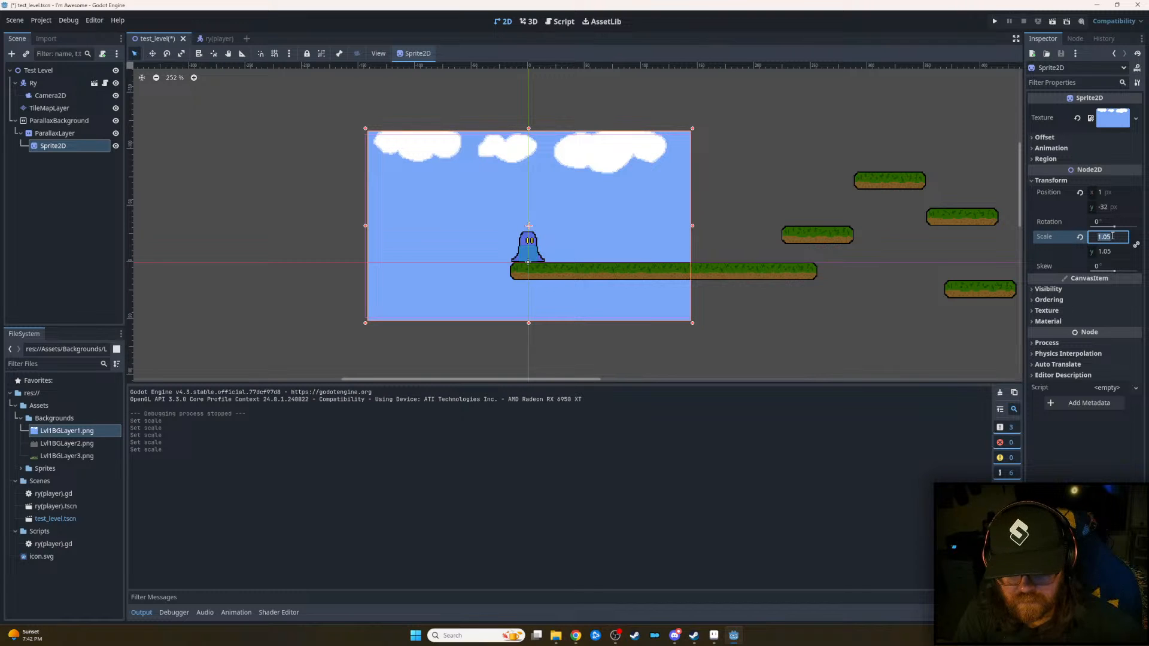
type("1.07")
key("BackSpace")
type("8")
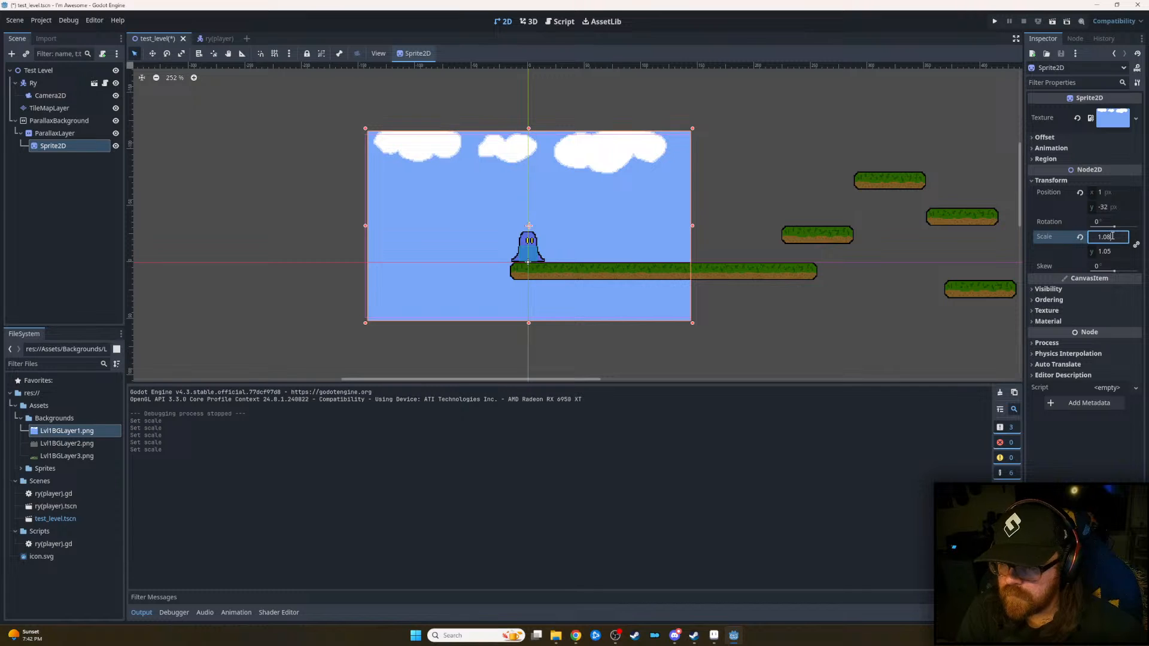
key("Tab")
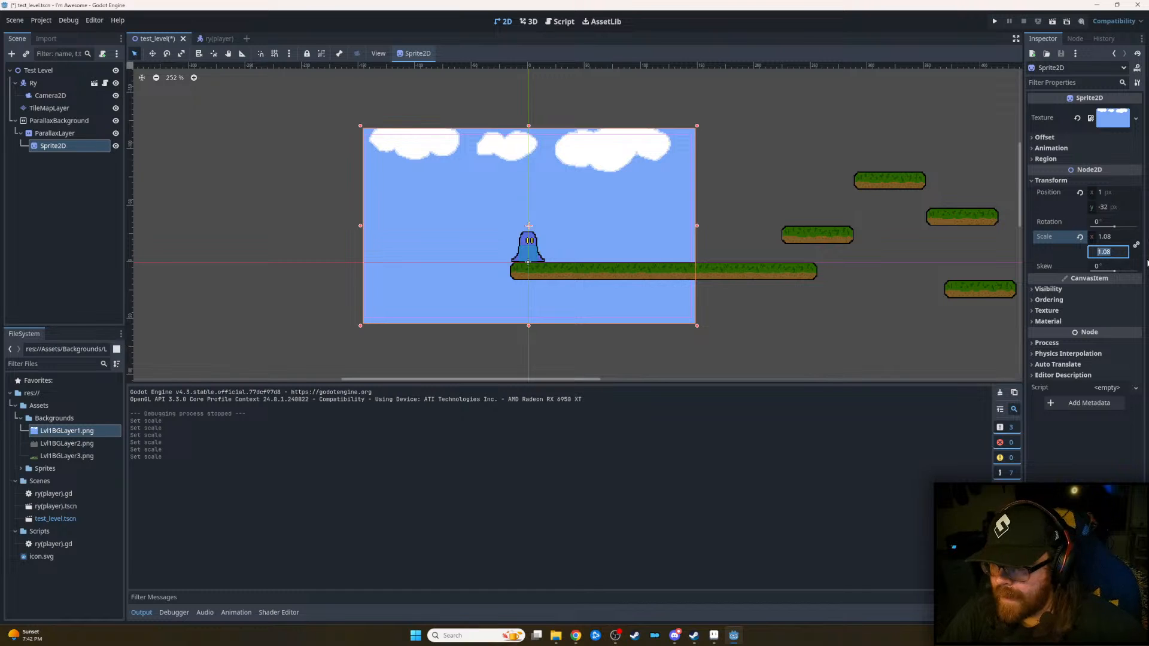
left_click(1117, 236)
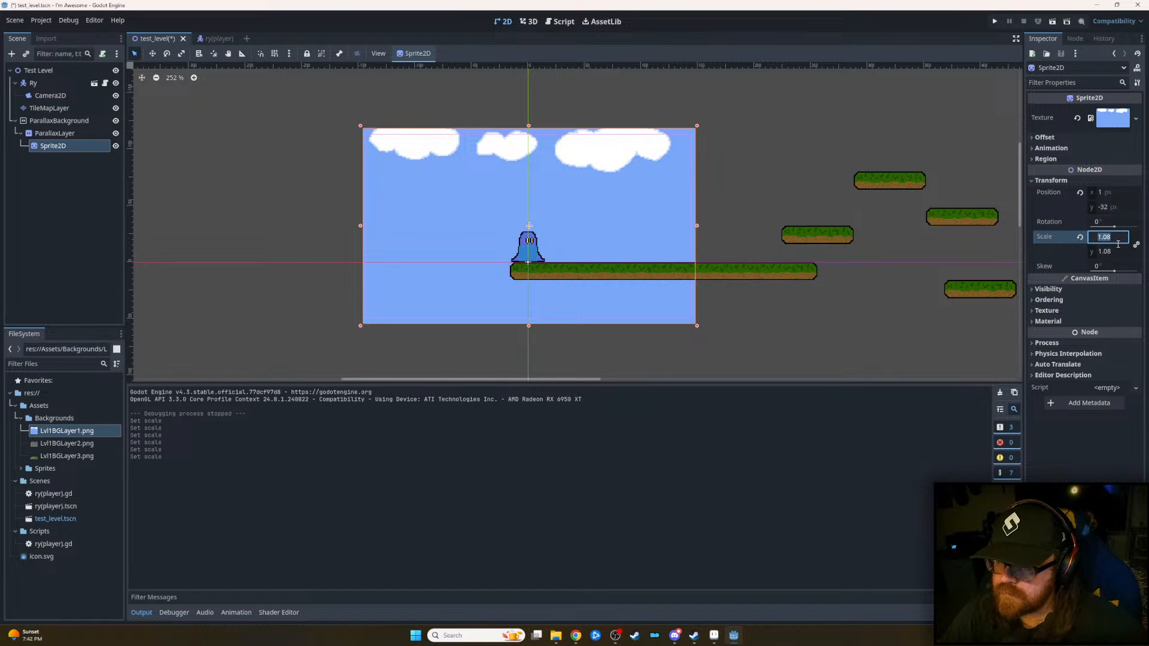
- Duplicate ParallaxLayer with its sprite twice to get three parallax layers under ParallaxBackground
right_click(55, 135)
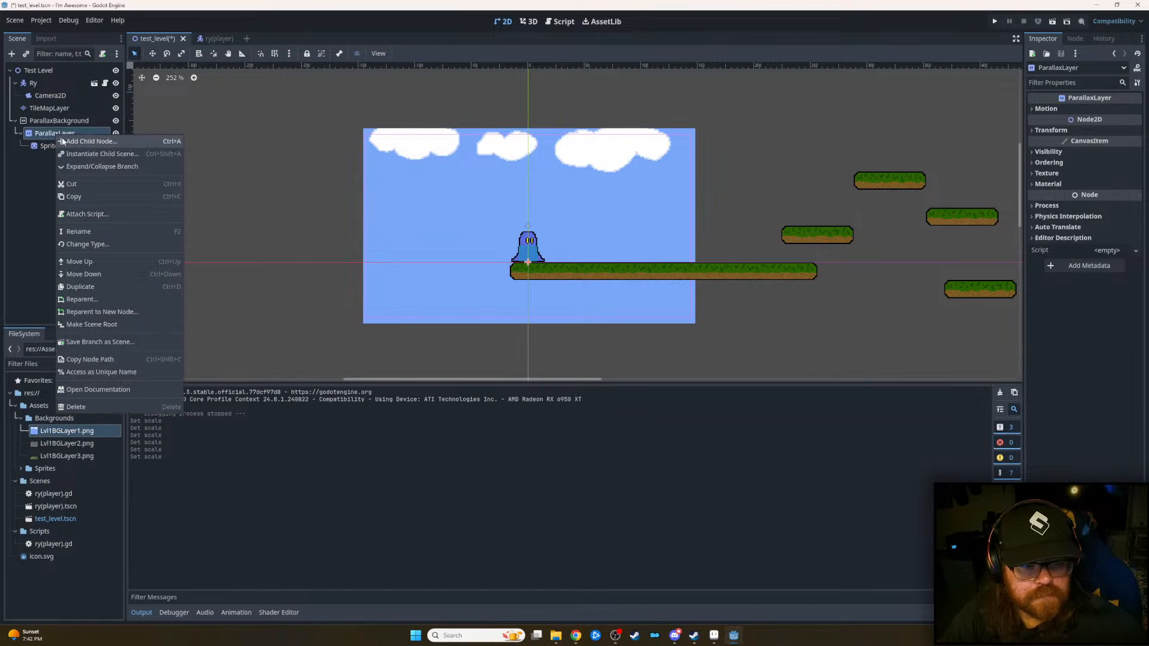
left_click(80, 287)
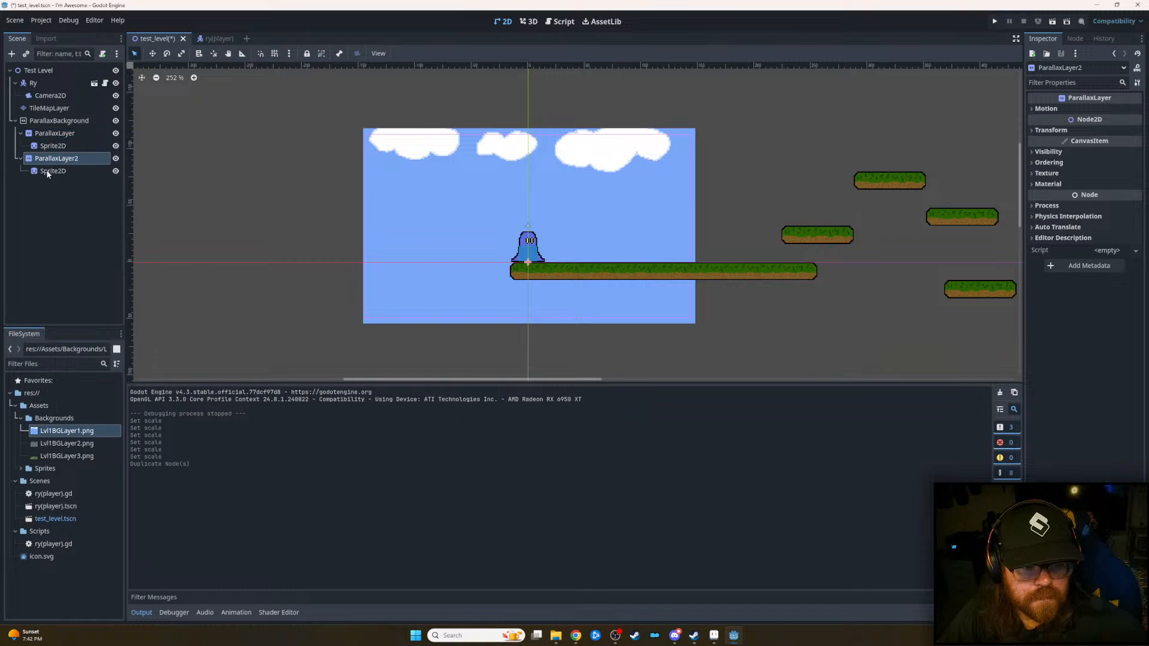
key("ctrl+d")
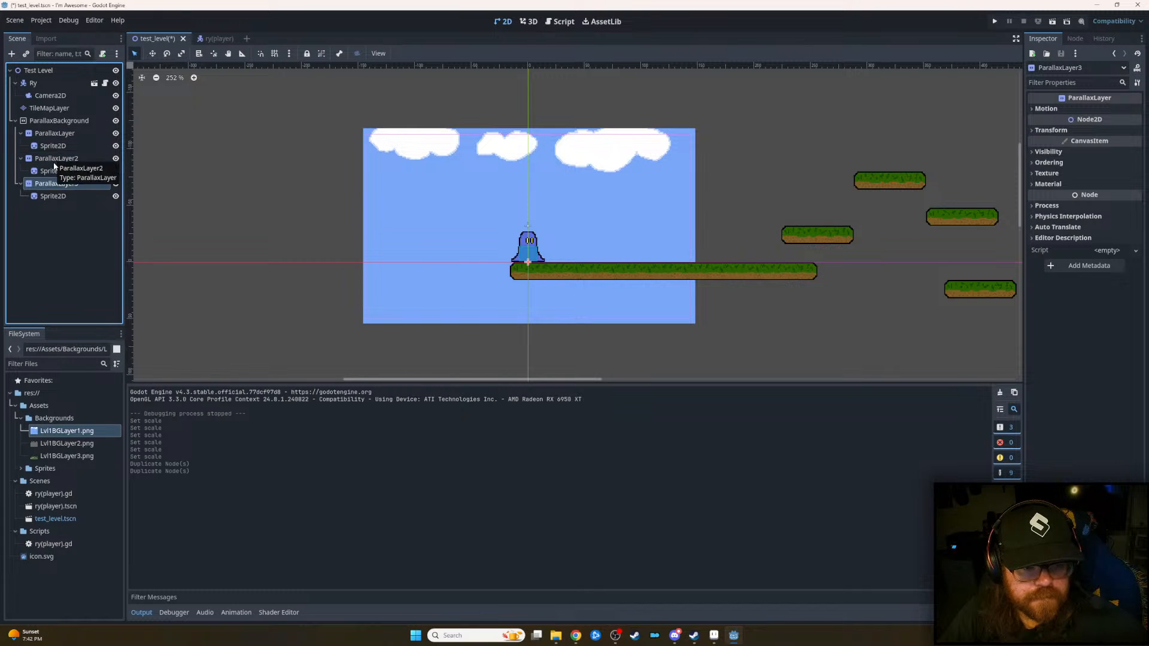
- Assign Lvl1BGLayer2.png as the texture of the Sprite2D under ParallaxLayer2
left_click(54, 172)
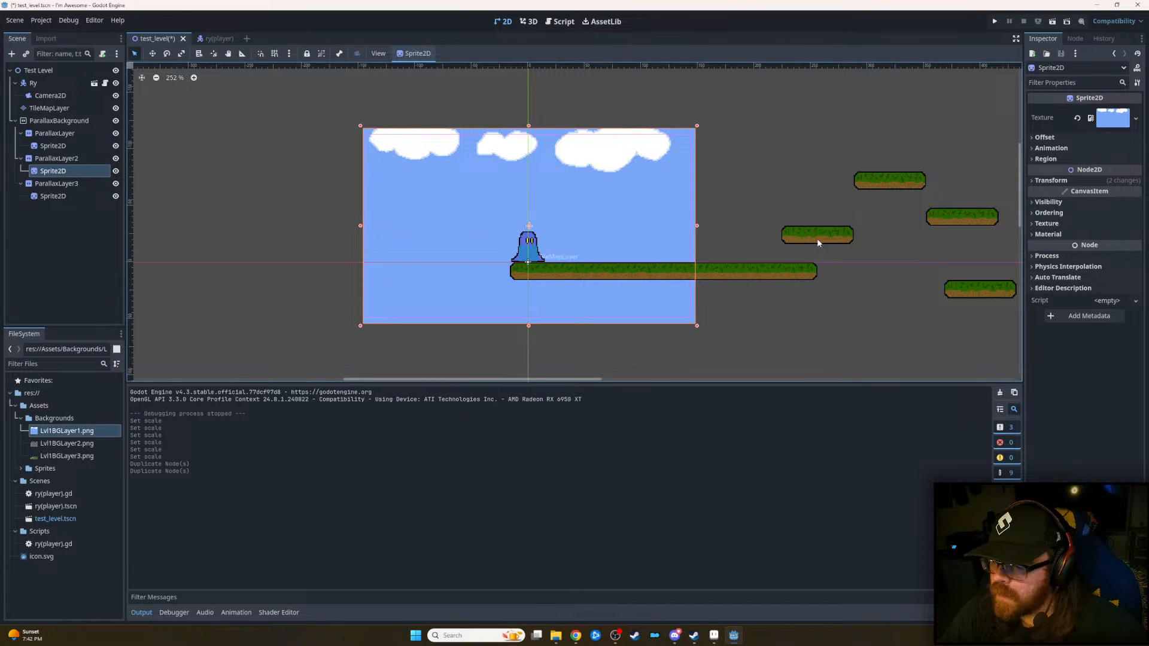
left_click_drag(78, 450, 1115, 126)
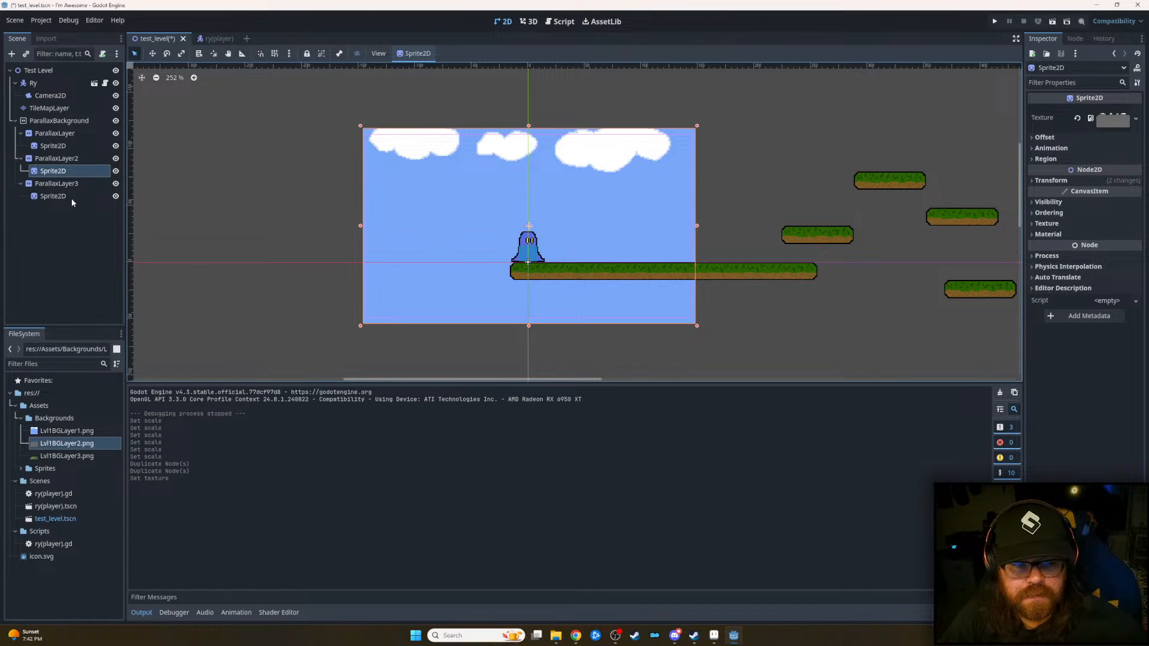
left_click(54, 197)
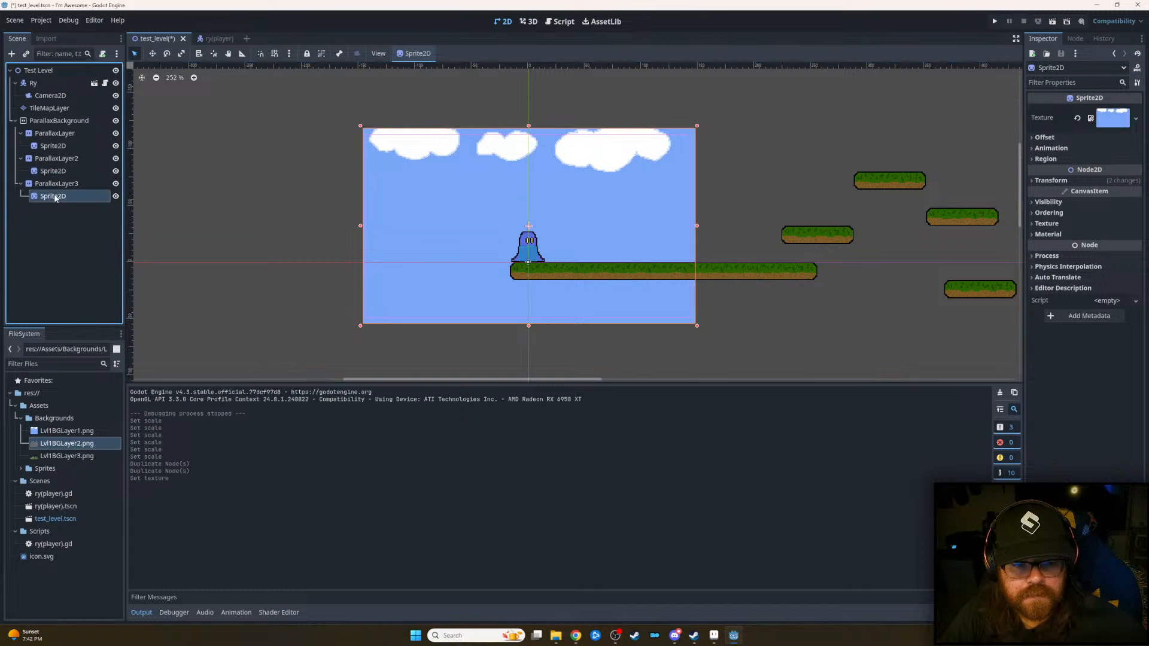
- Try placing ParallaxLayer2 ahead of ParallaxLayer in the scene tree, shift the sprites to see what lies behind, and undo both sprite moves
left_click(67, 159)
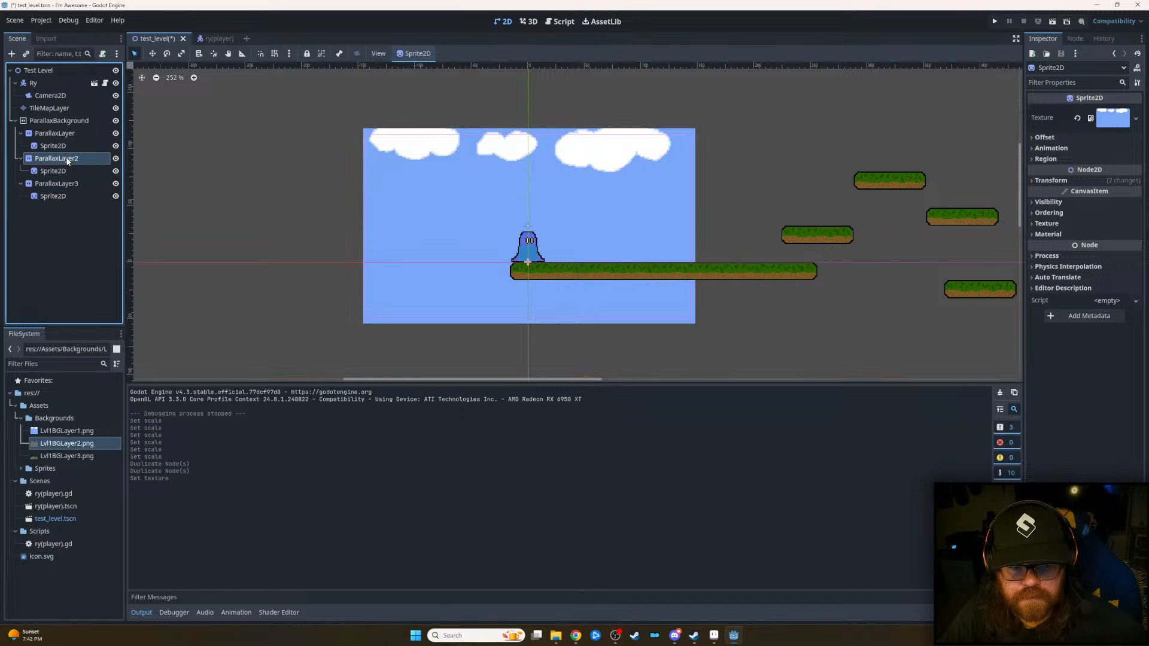
left_click_drag(68, 159, 68, 128)
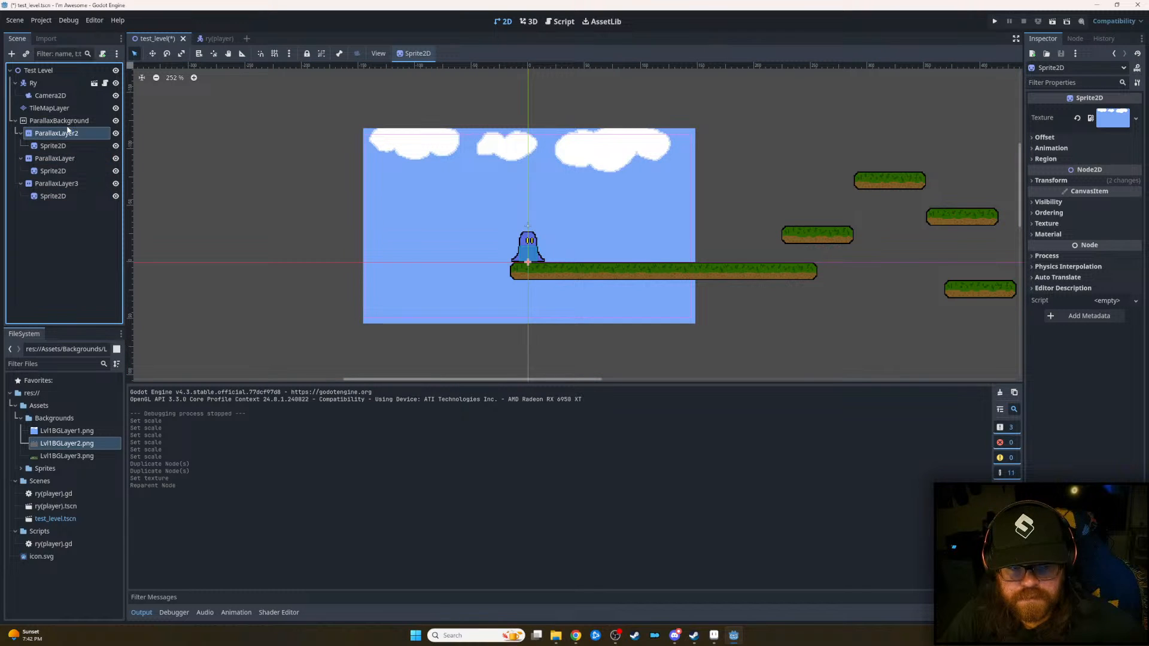
left_click(65, 146)
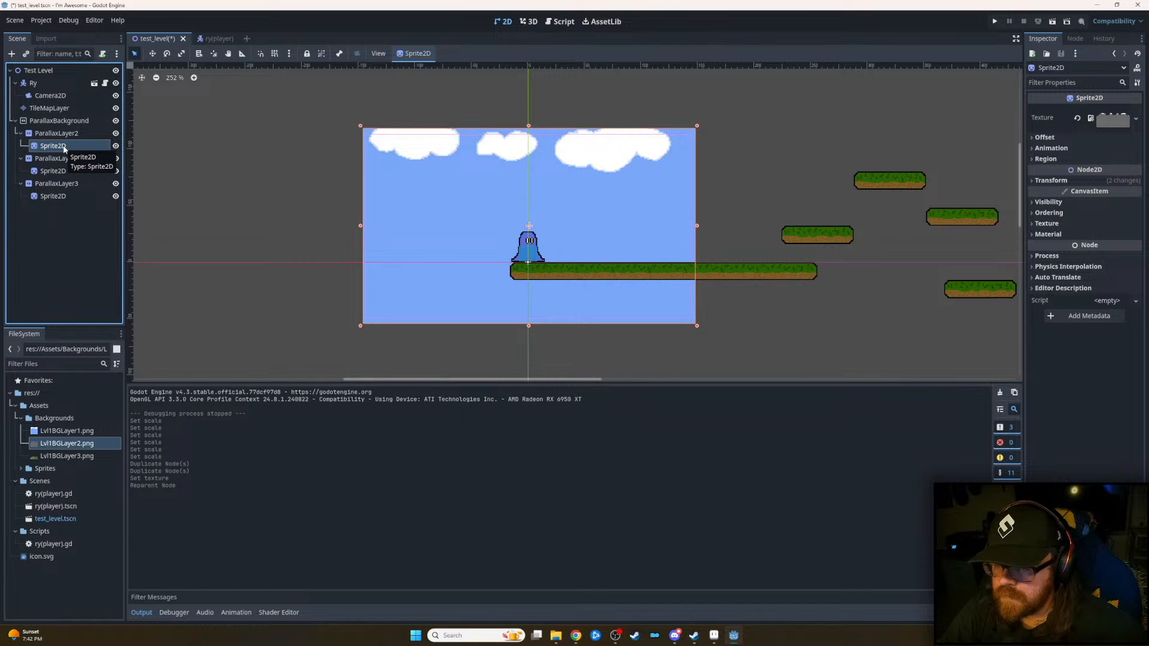
left_click_drag(480, 185, 536, 201)
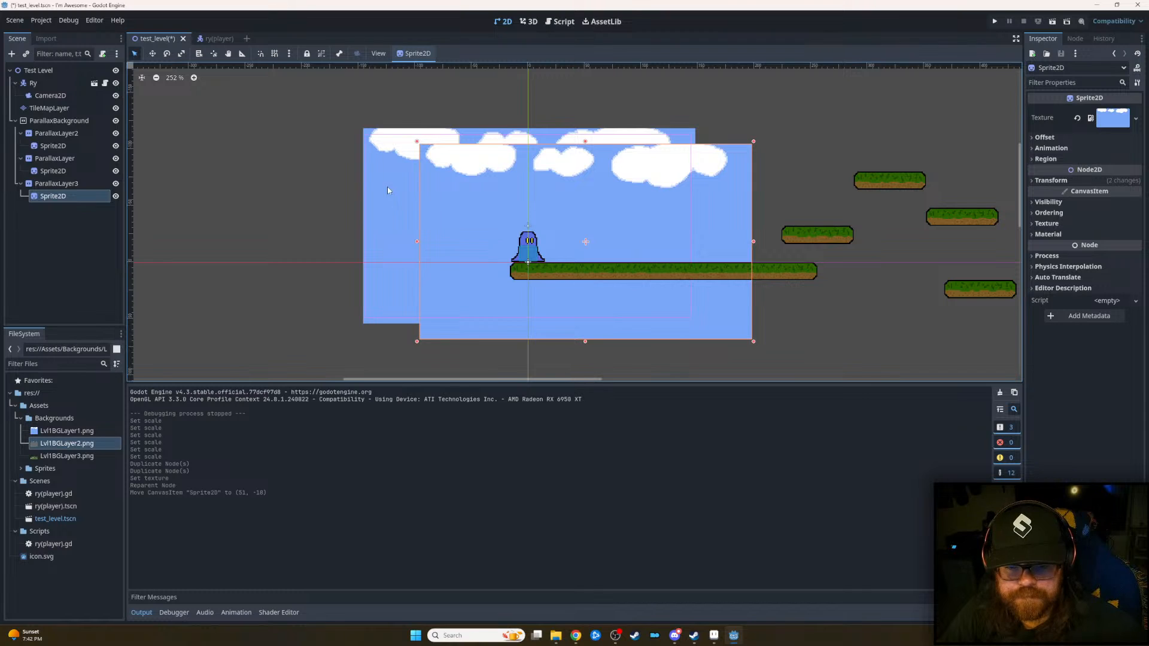
key("ctrl+z")
key("ctrl+z")
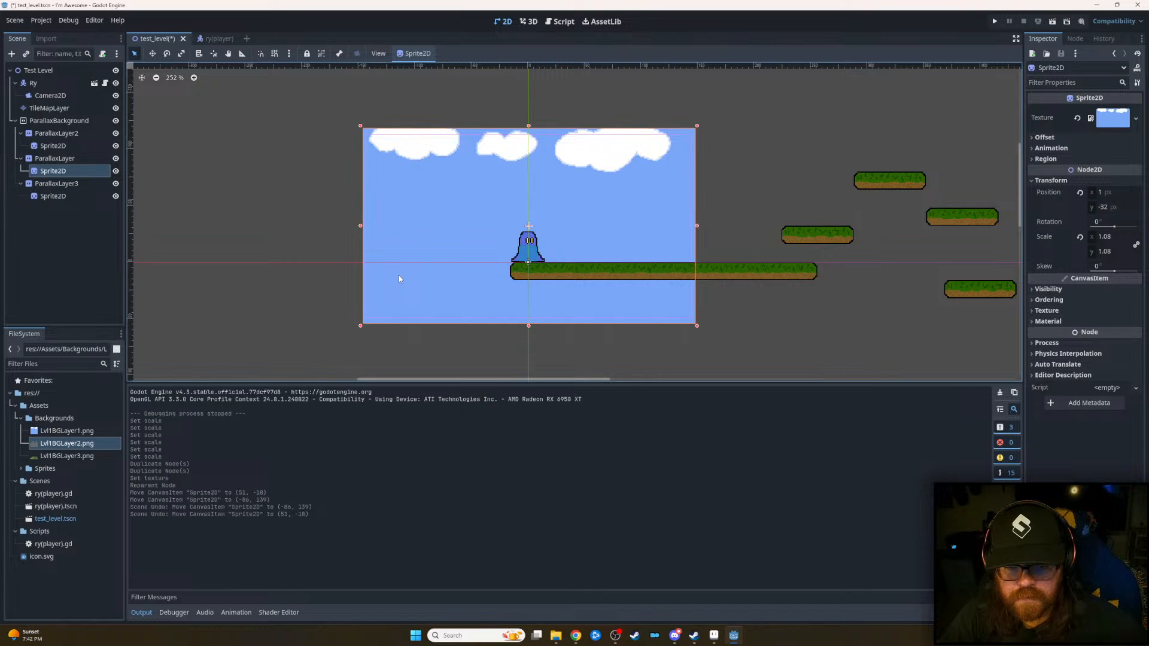
- Try nesting ParallaxLayer2 under ParallaxLayer3 and return it to first place under ParallaxBackground
left_click_drag(69, 134, 70, 200)
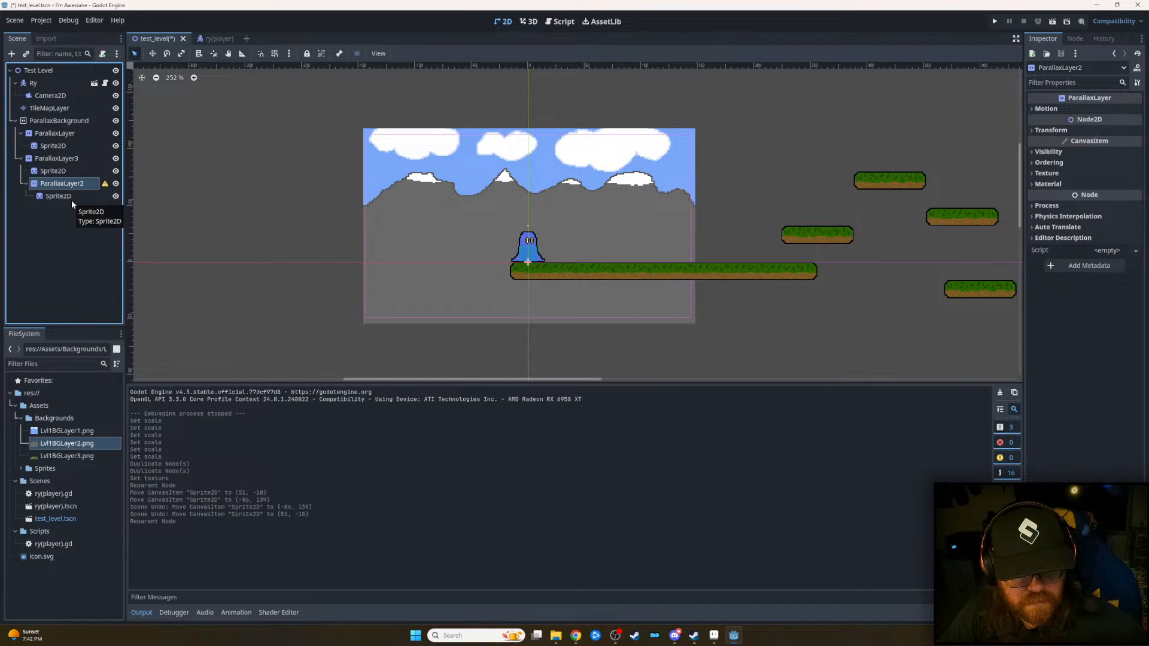
left_click_drag(71, 159, 52, 136)
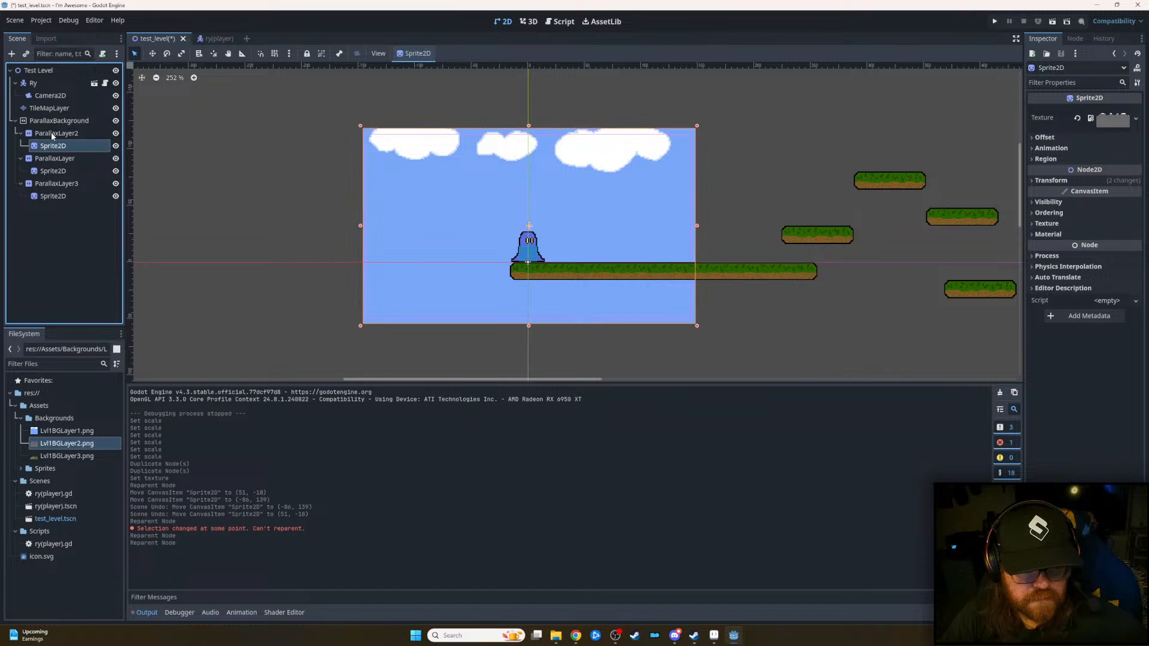
left_click(55, 158)
left_click(61, 171)
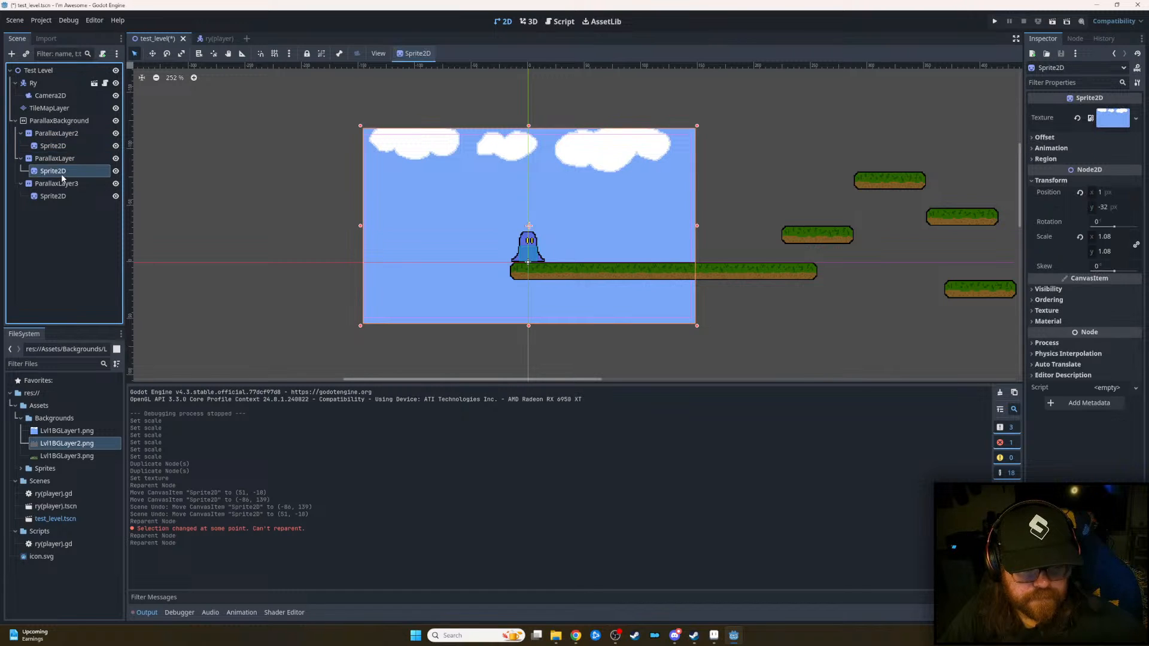
- Move ParallaxLayer up above ParallaxLayer2 in the scene tree
left_click(57, 158)
left_click(56, 134)
left_click(64, 158)
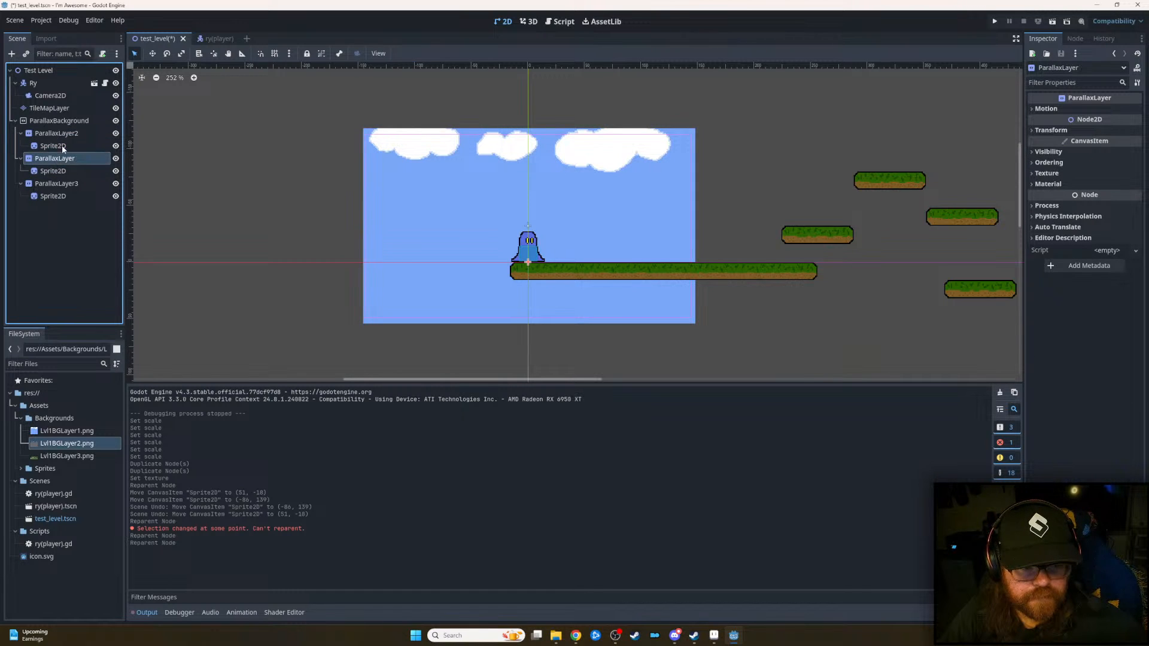
right_click(61, 160)
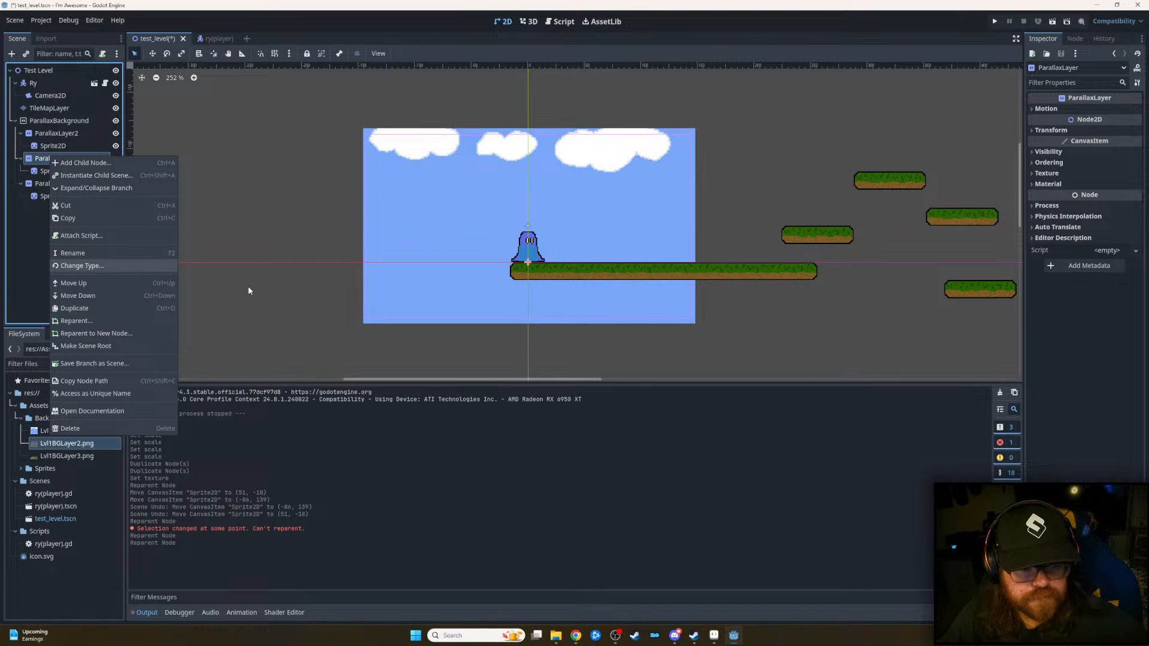
left_click(28, 239)
double_click(61, 158)
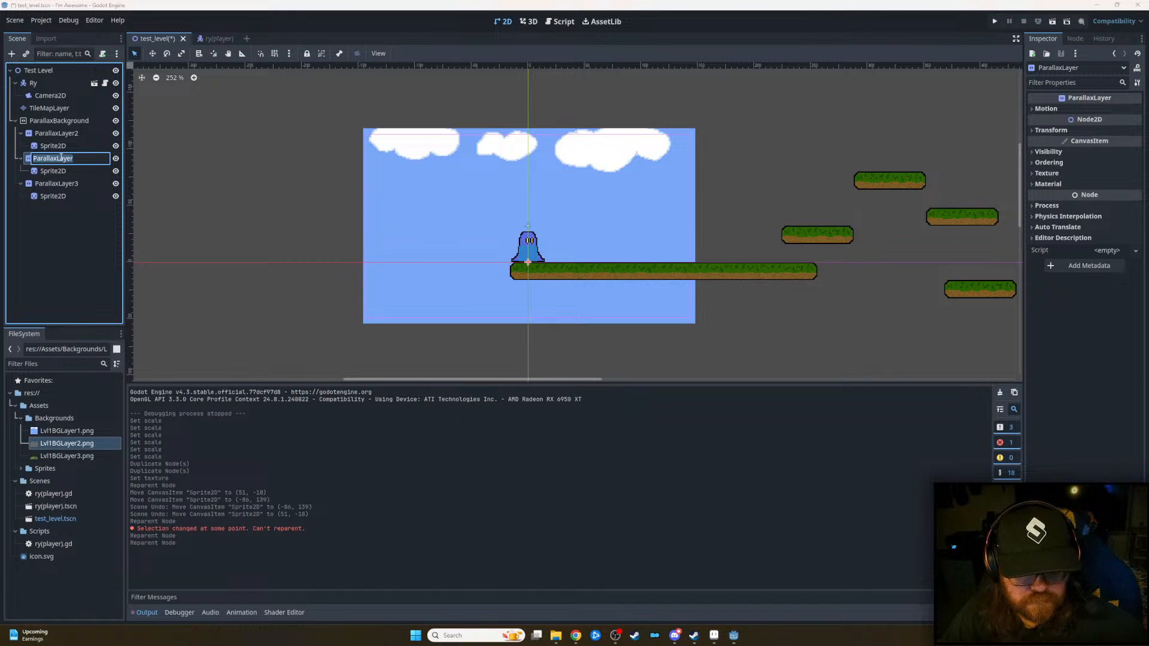
key("Escape")
key("ctrl+Up")
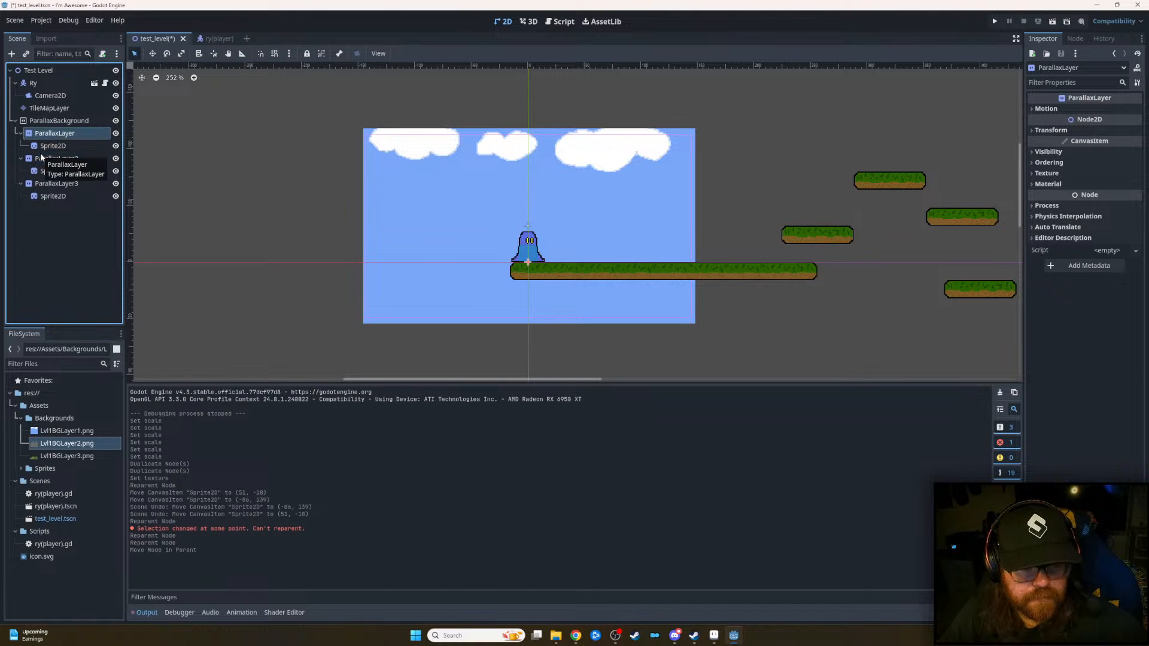
- Assign Lvl1BGLayer3.png as the texture of the Sprite2D under ParallaxLayer3
left_click(72, 184)
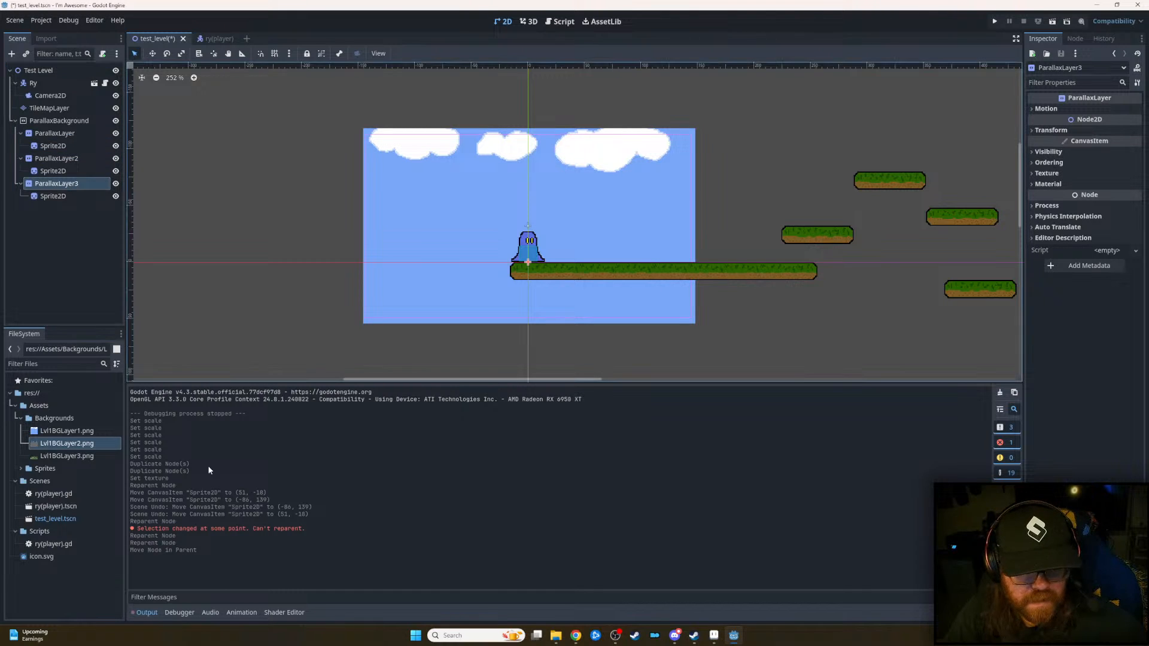
mouse_move(92, 458)
left_mouse_down()
mouse_move(419, 269)
mouse_move(1089, 105)
mouse_move(953, 198)
mouse_move(11, 453)
mouse_move(63, 460)
mouse_move(57, 201)
mouse_move(90, 467)
left_mouse_up()
left_click(66, 201)
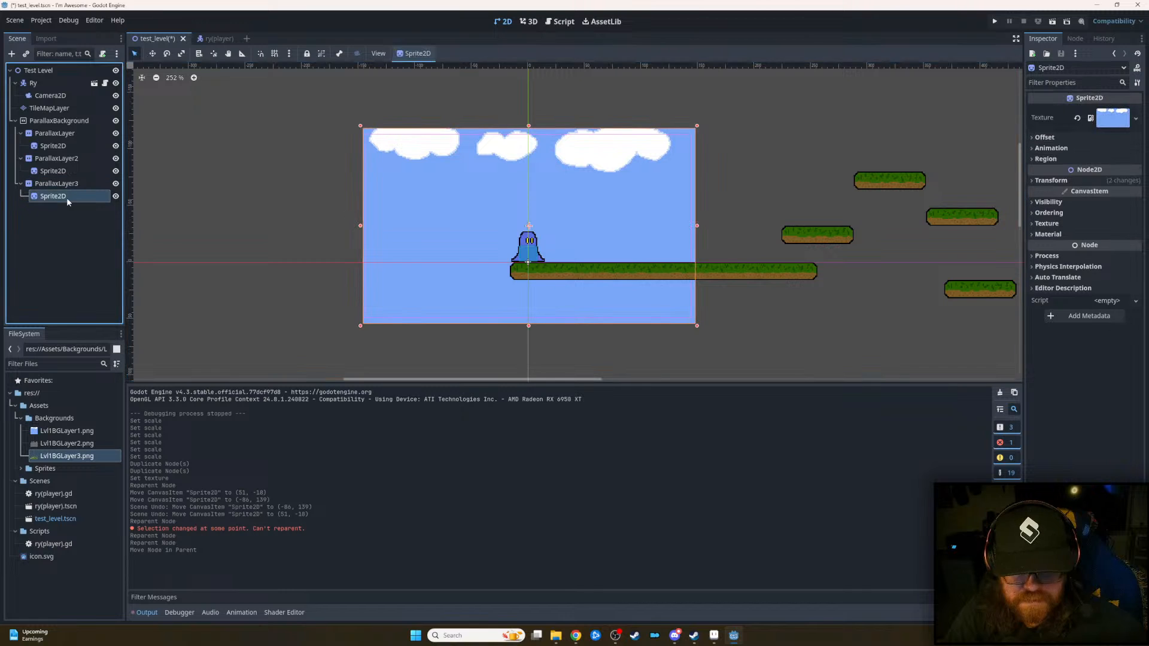
left_click_drag(90, 456, 1133, 122)
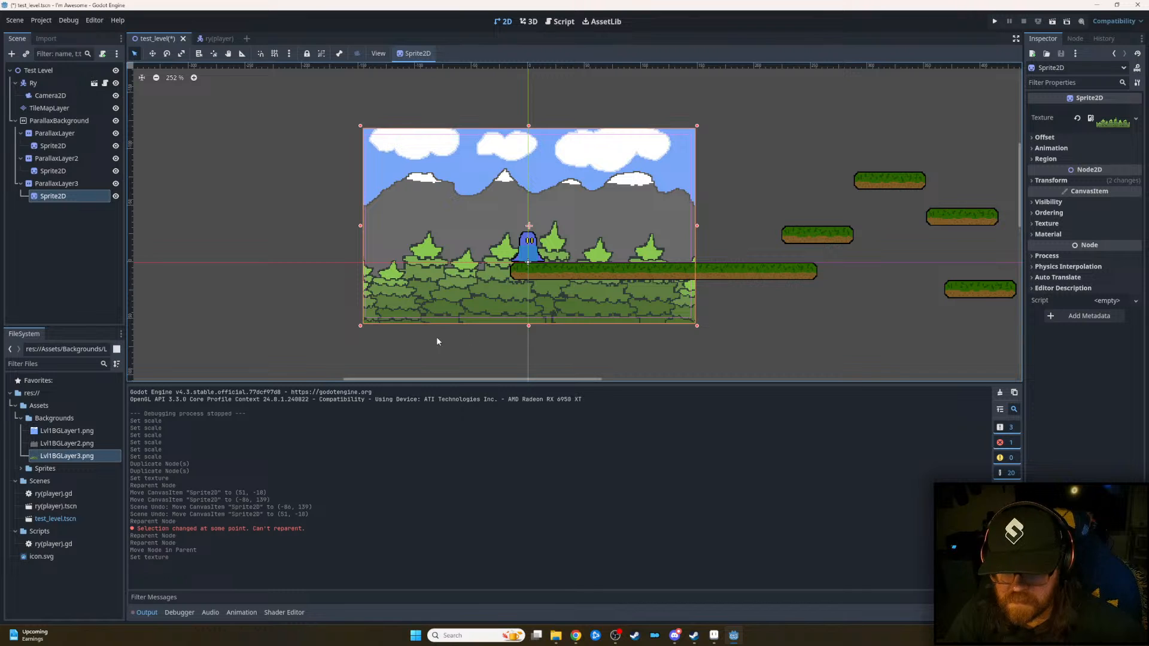
- Run the game, walk the character back and forth to examine the three background layers, and close it
left_click(995, 21)
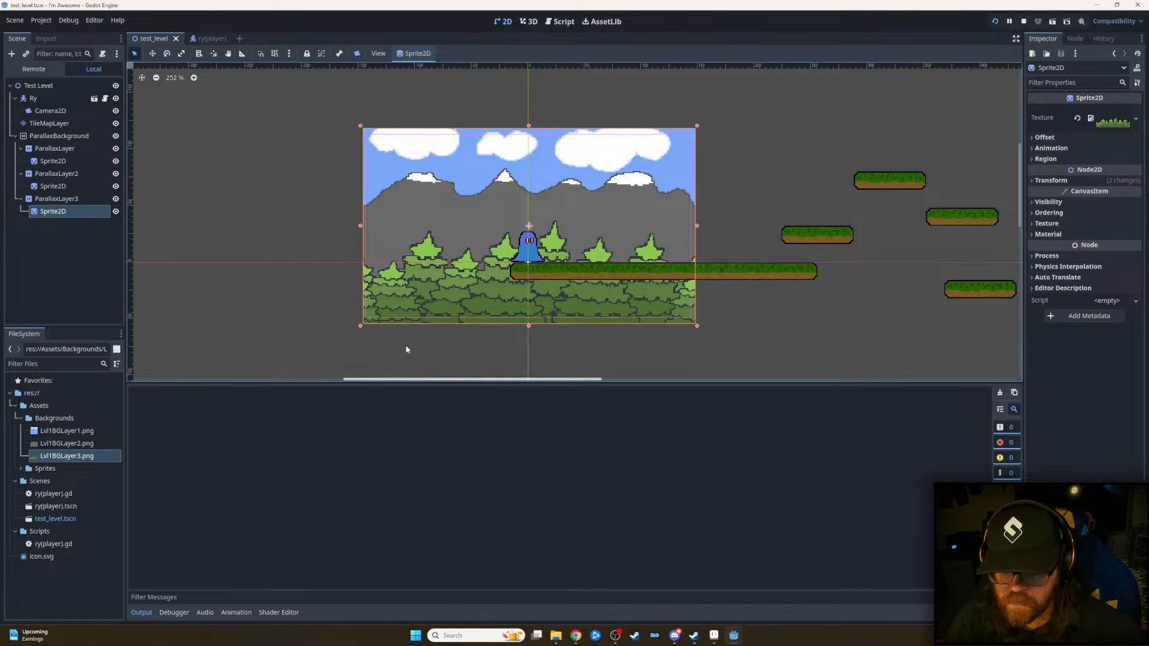
key("Right")
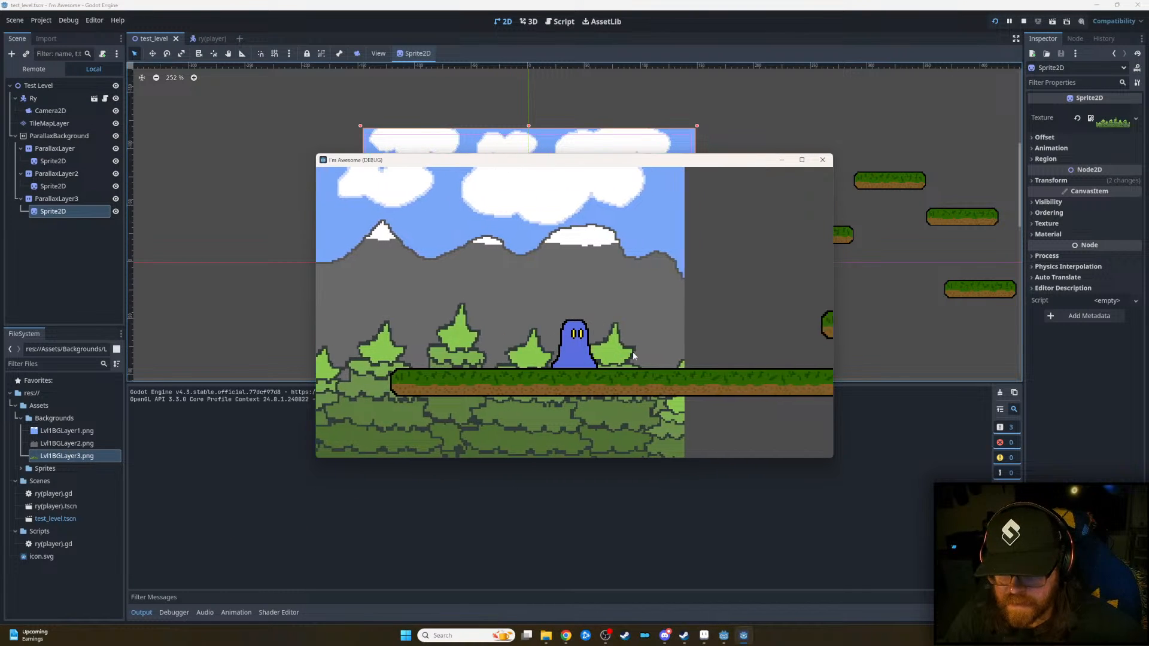
key("Left")
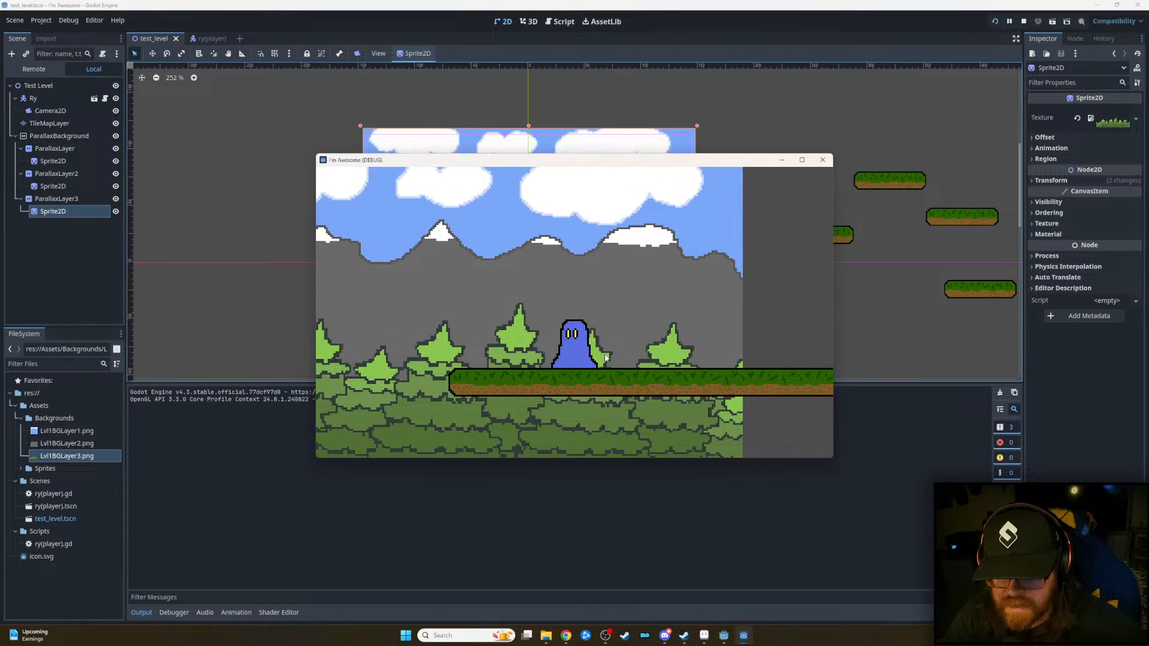
key("Right")
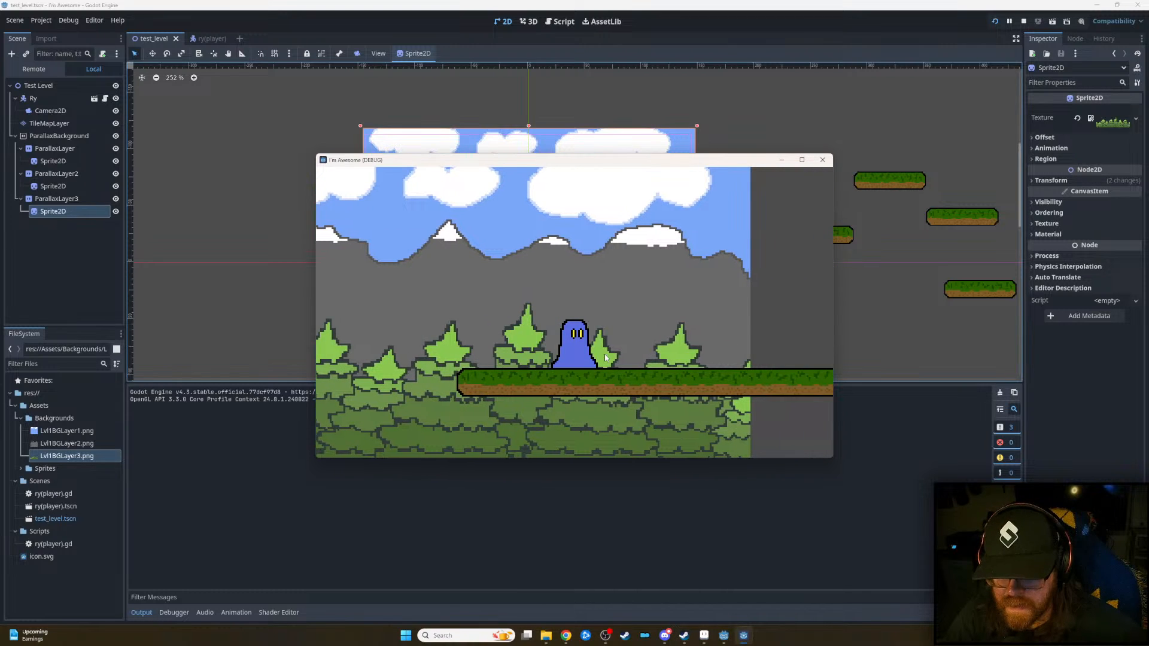
key("Right")
key("Left")
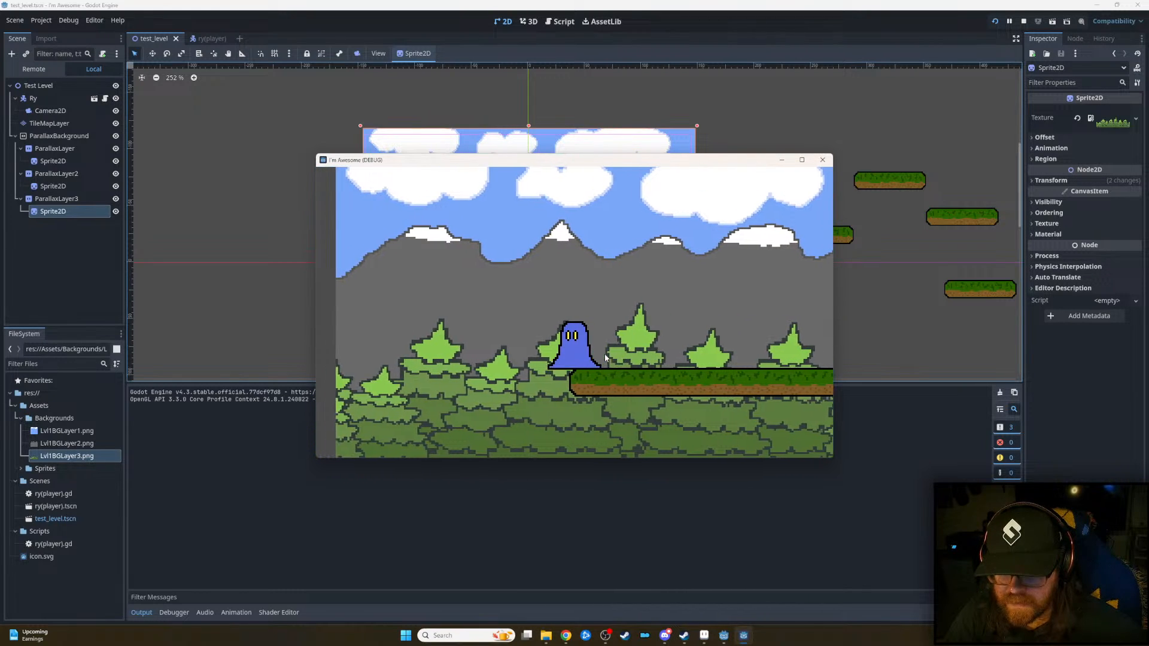
key("Left")
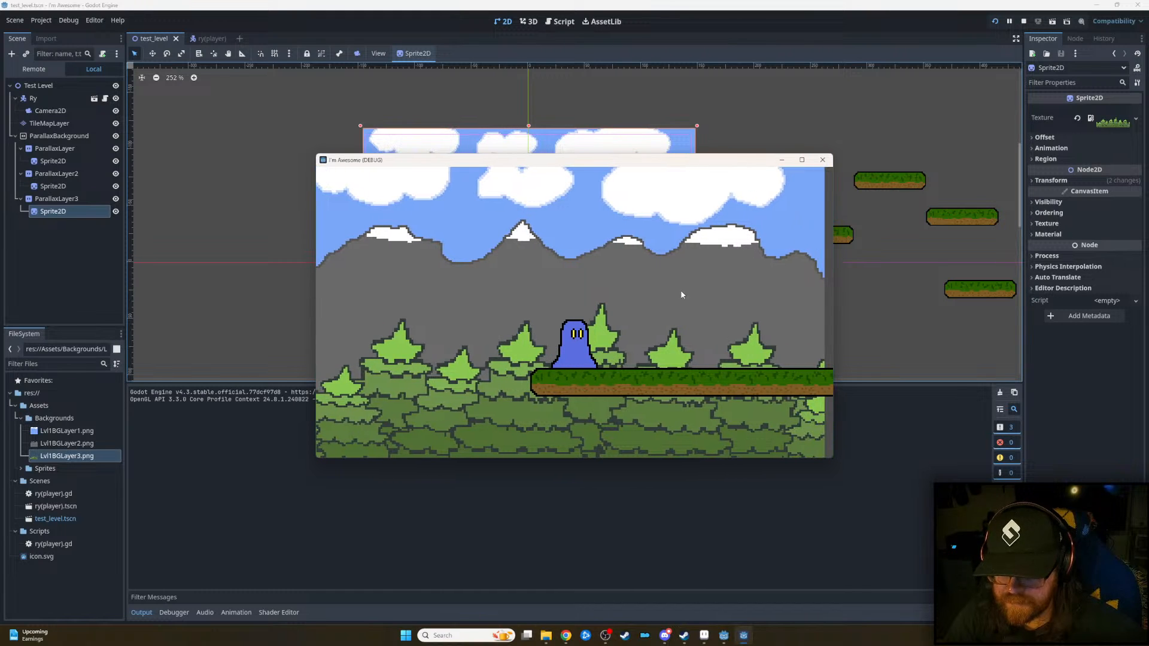
left_click(822, 160)
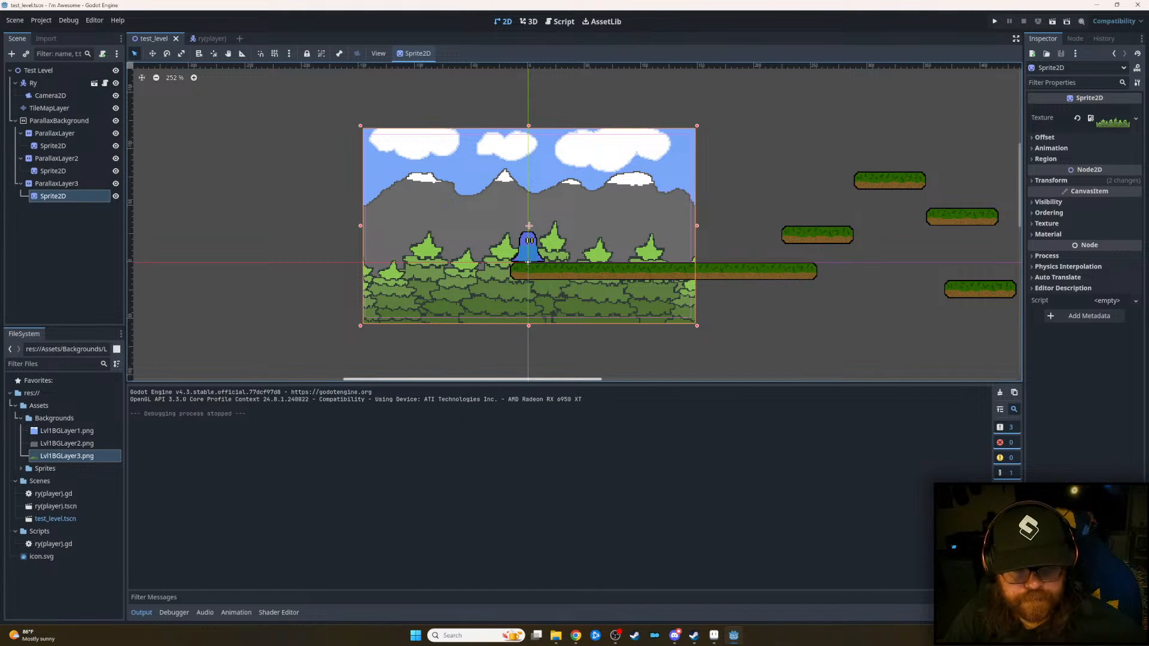
- Move ParallaxLayer3 up to position (0, -5) and ParallaxLayer2 down to (0, 8)
left_click(73, 184)
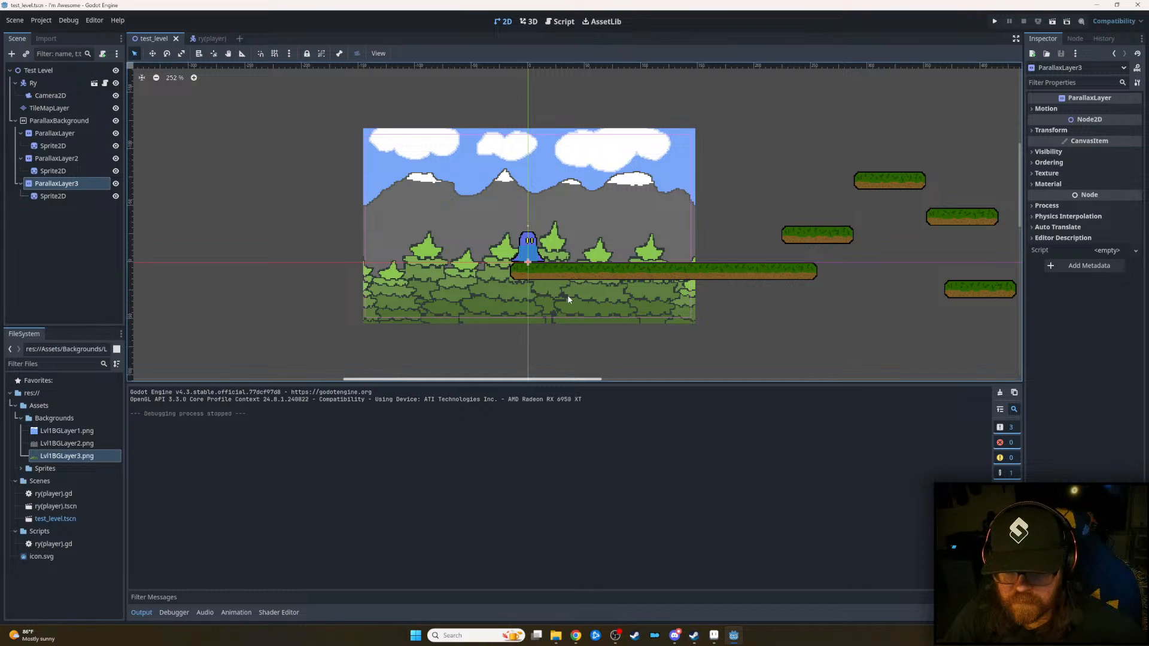
left_click(154, 52)
left_click_drag(621, 299, 621, 289)
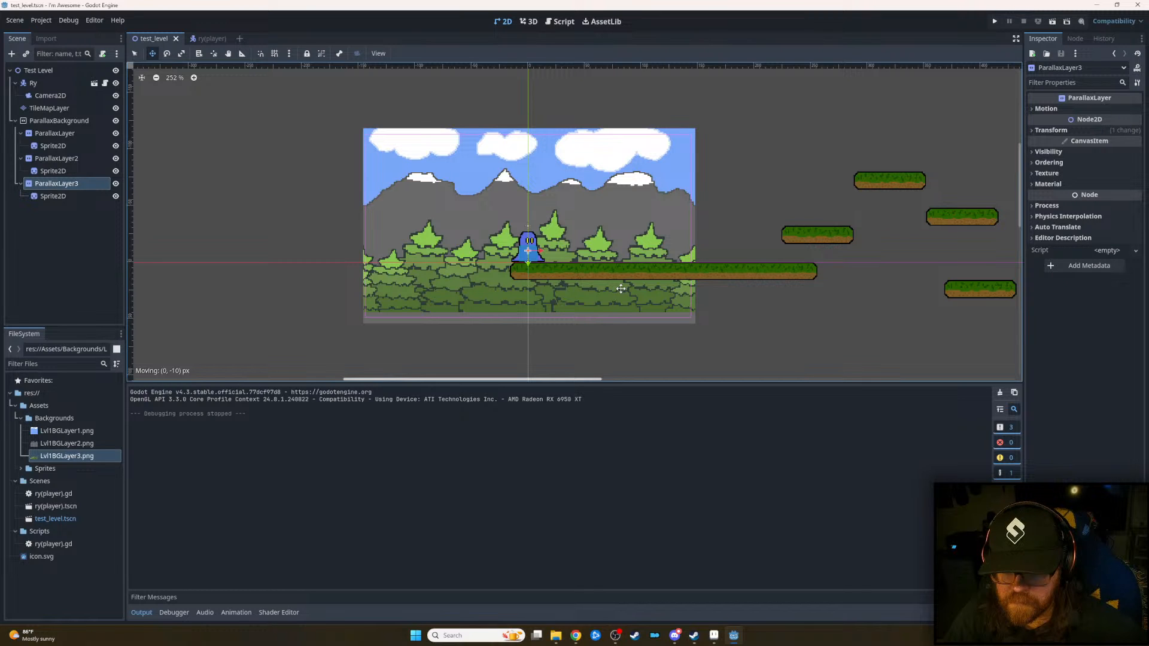
left_click_drag(620, 288, 621, 294)
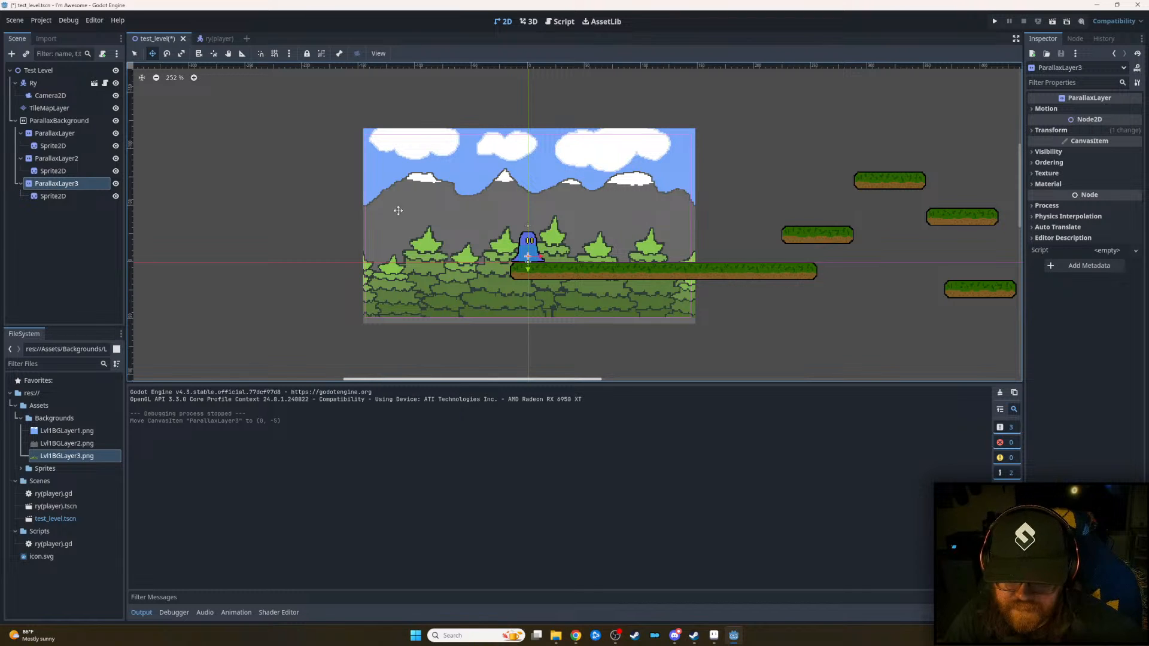
left_click(56, 158)
left_click_drag(514, 204, 514, 212)
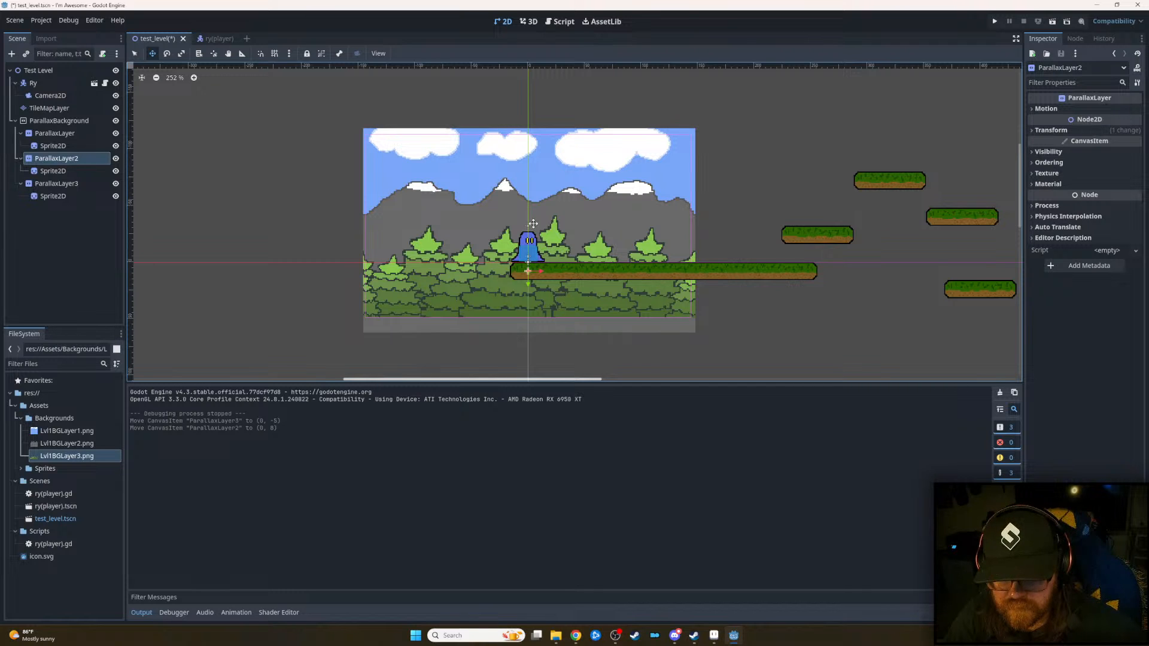
- Move the player's Camera2D up to position (0, -42)
left_click(52, 95)
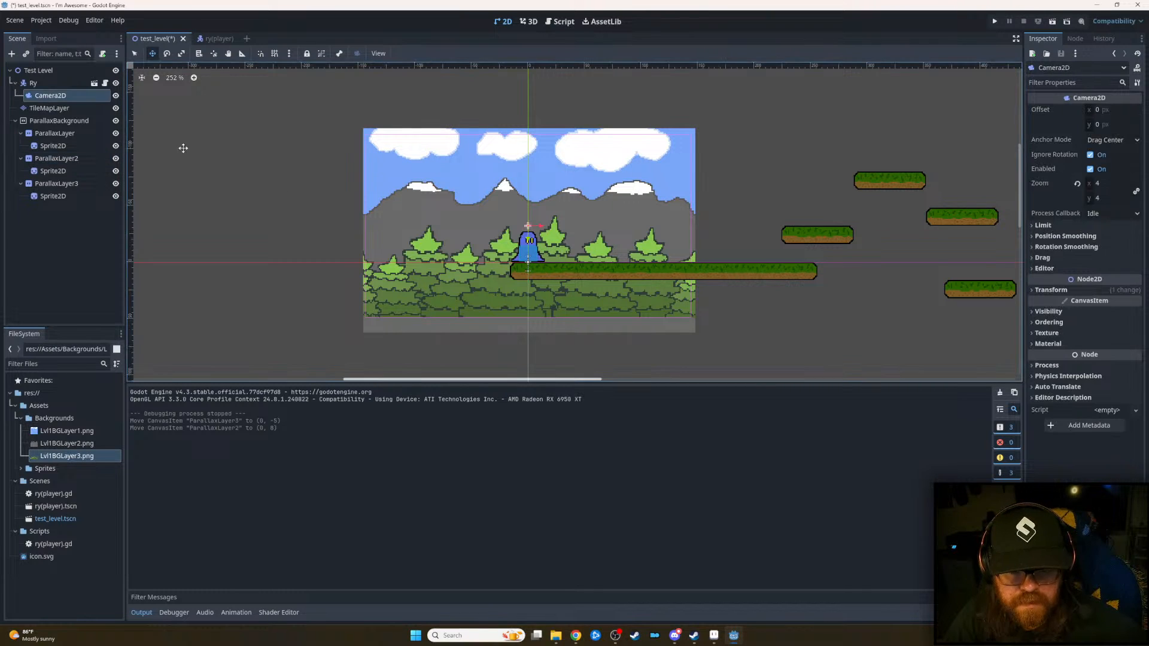
left_click_drag(523, 218, 518, 199)
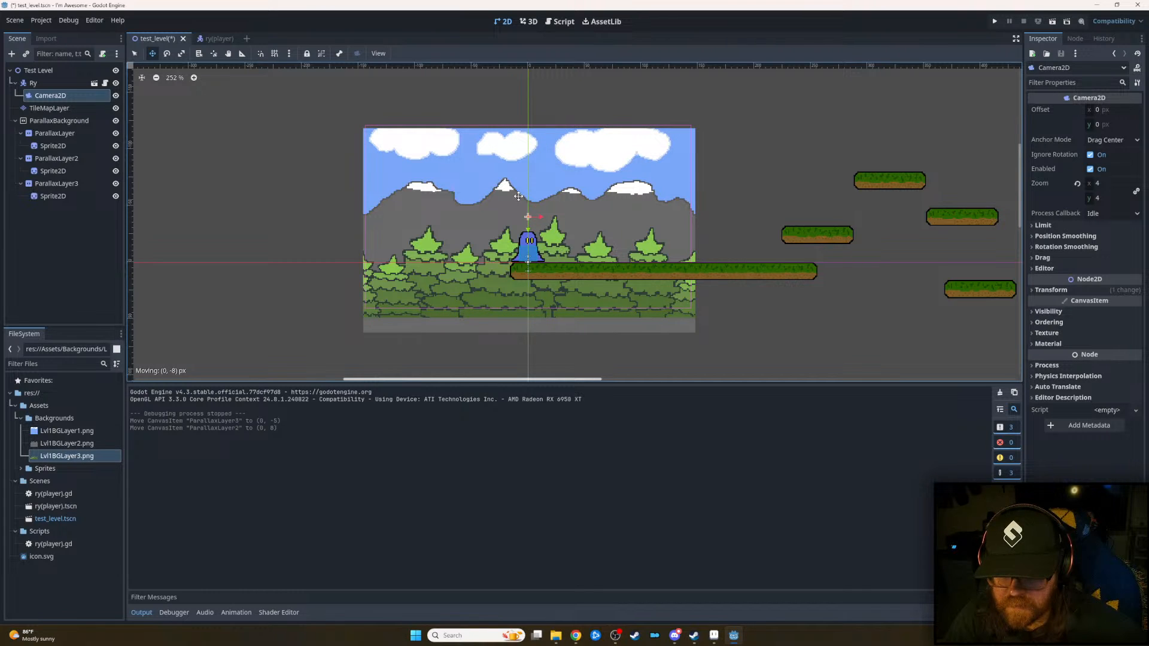
left_click_drag(519, 197, 519, 196)
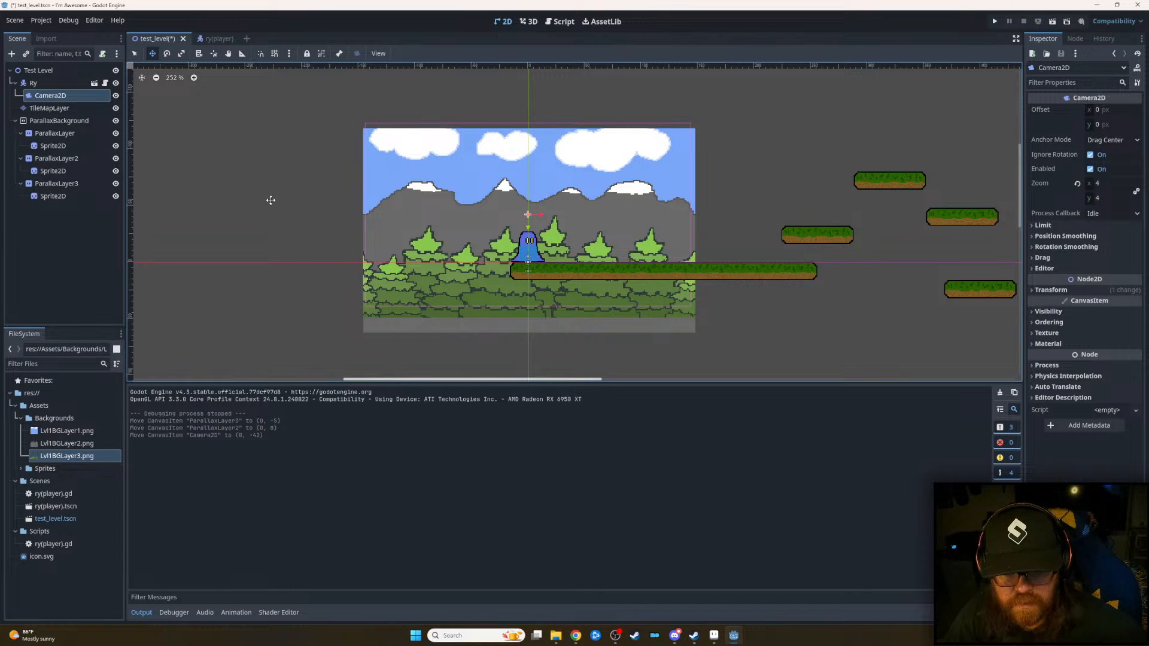
- Move the mountain Sprite2D under ParallaxLayer2 up to position (1, -40)
left_click(49, 120)
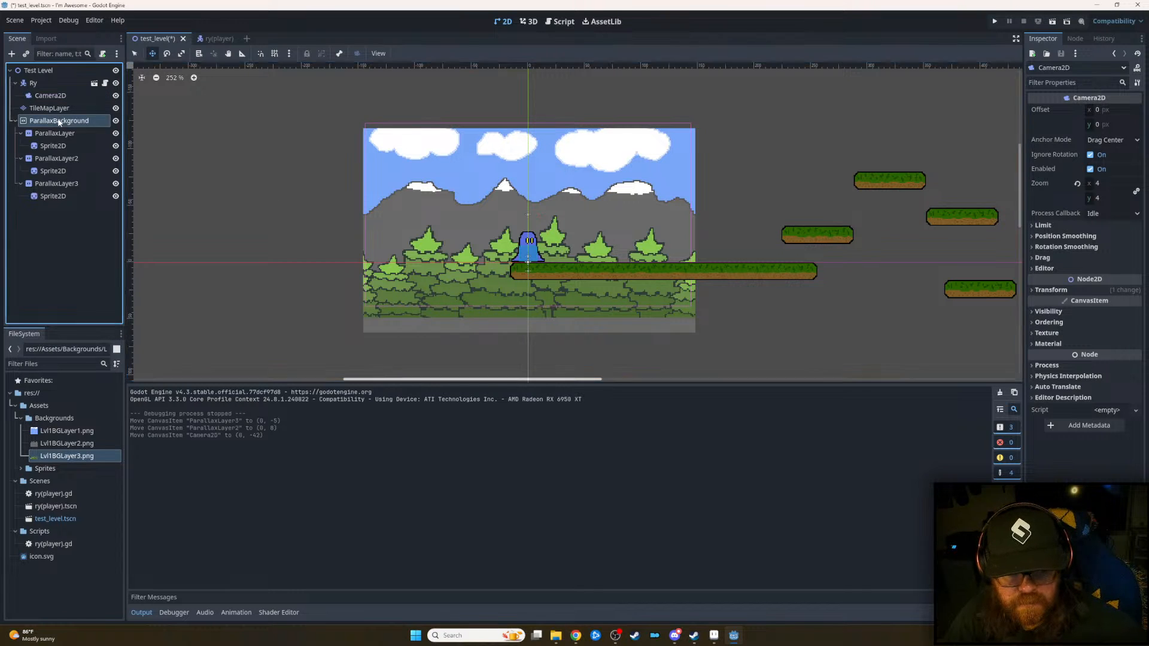
left_click(539, 225)
left_click_drag(538, 225, 539, 217)
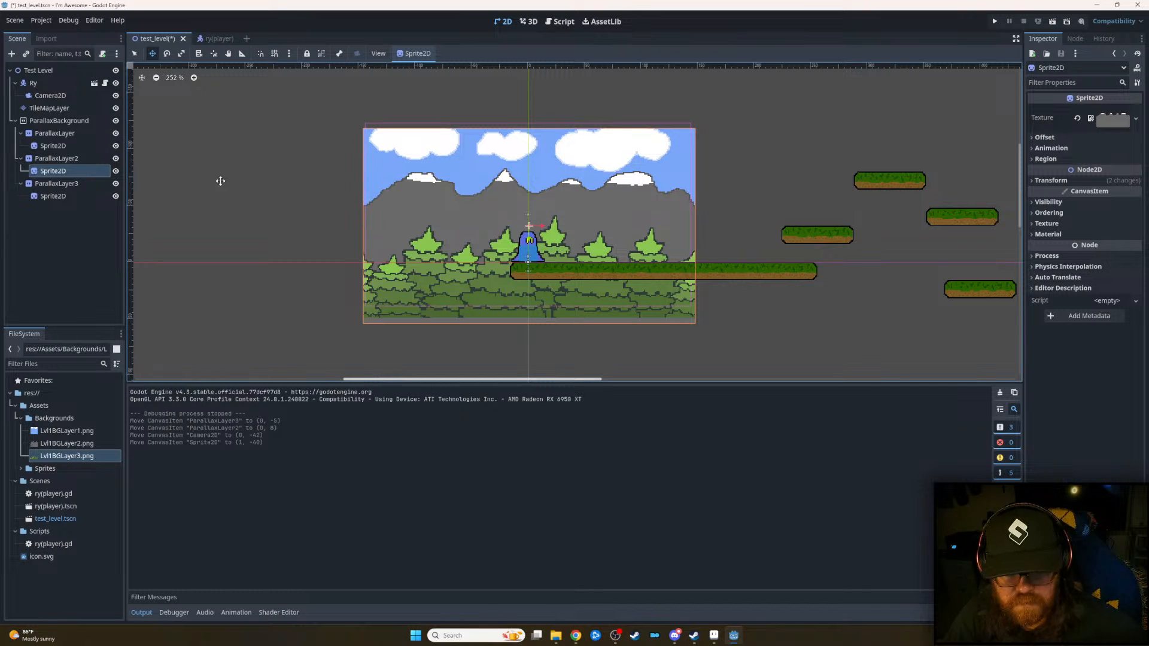
- Raise the tree layer, ParallaxLayer3, straight up to position (0, -15)
left_click(71, 186)
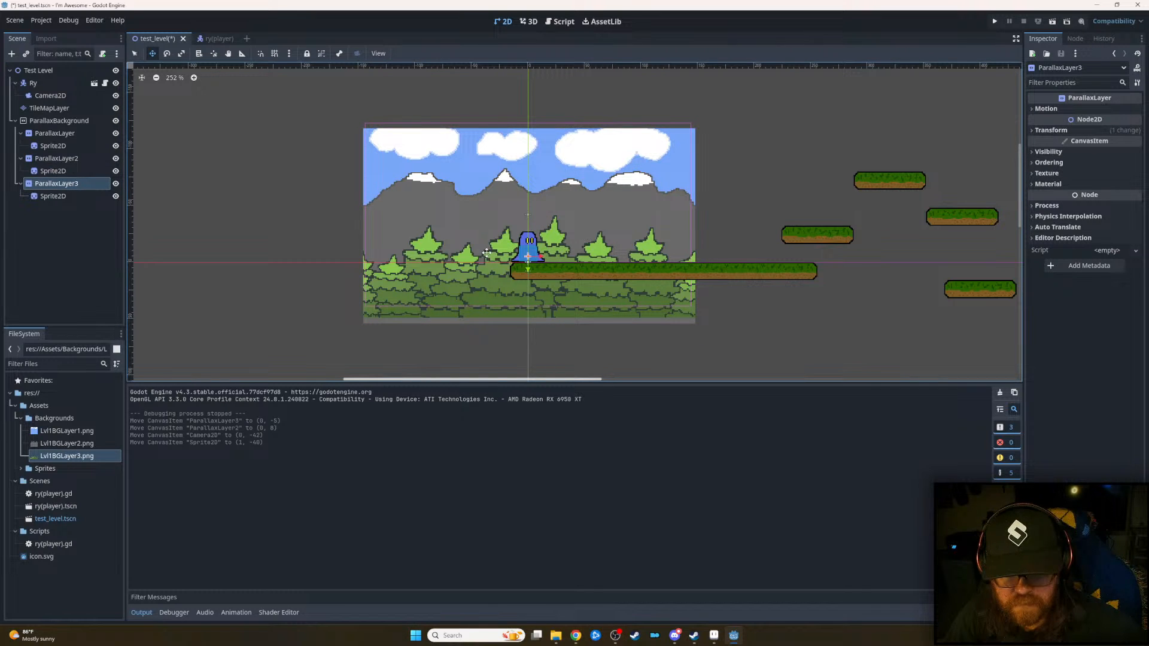
left_click_drag(485, 253, 484, 241)
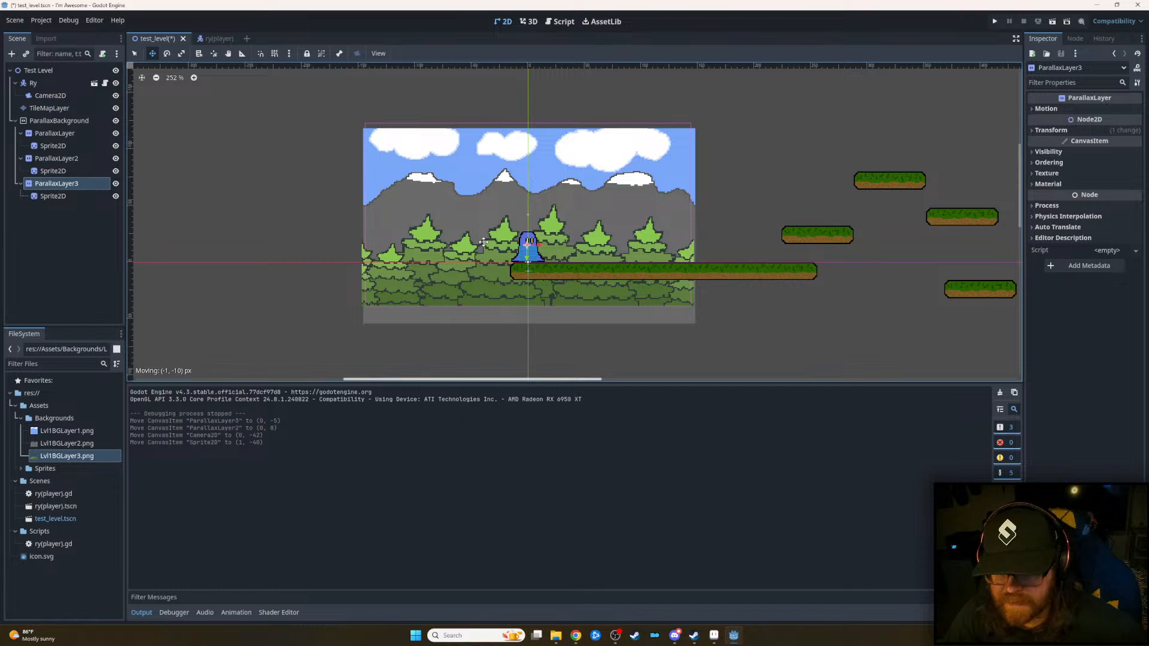
left_click_drag(483, 241, 485, 242)
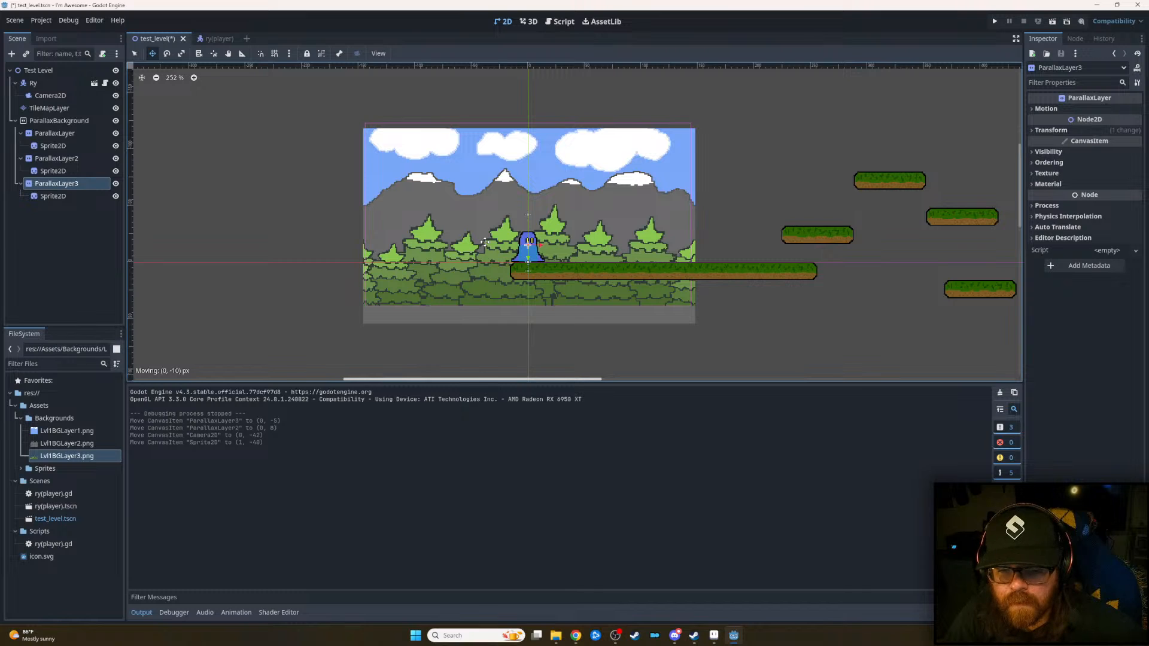
left_click_drag(485, 242, 484, 241)
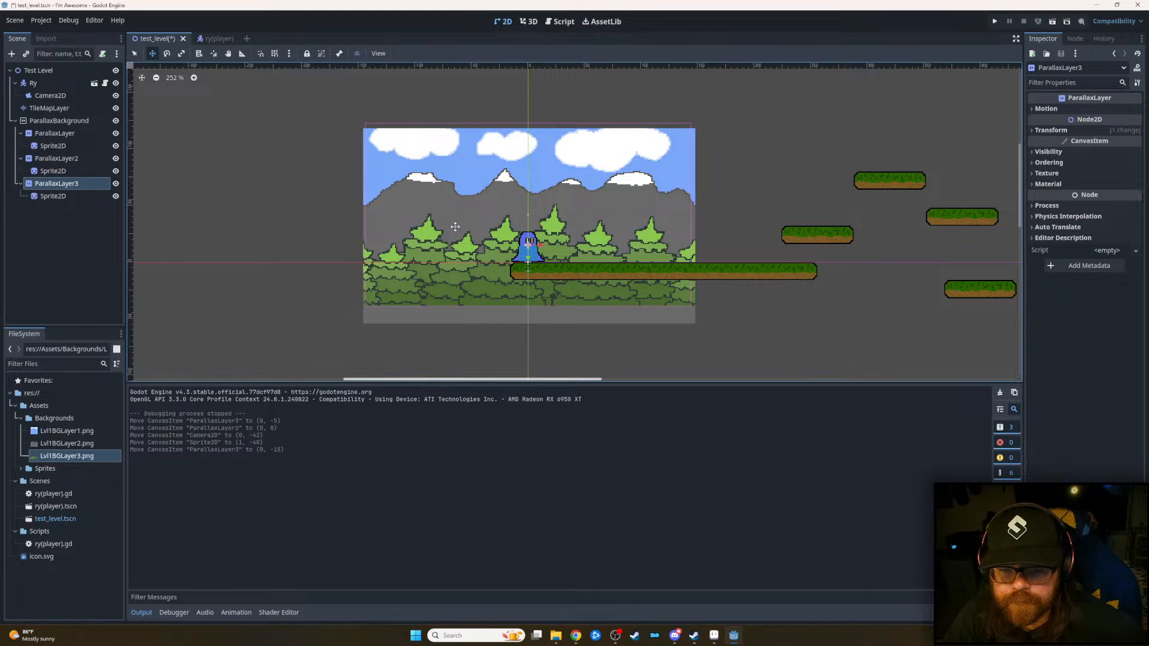
- Lower the mountain layer, ParallaxLayer2, to position (0, 13) and check the framing in a test run of the game
left_click(60, 159)
left_click_drag(519, 210, 518, 214)
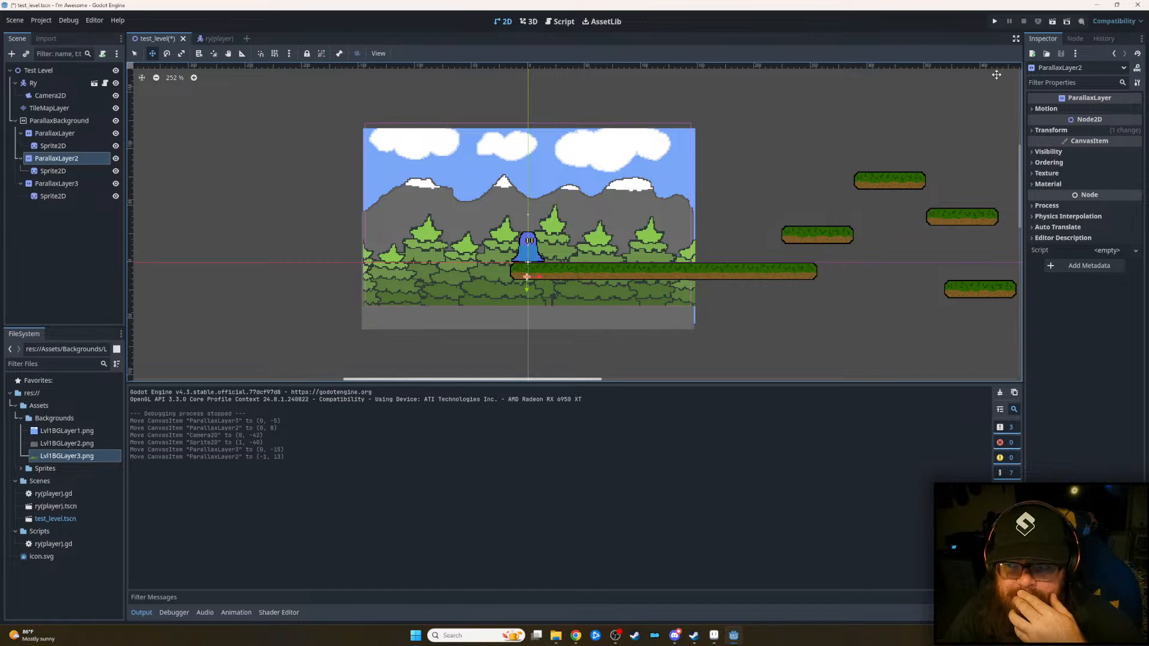
left_click_drag(421, 213, 418, 211)
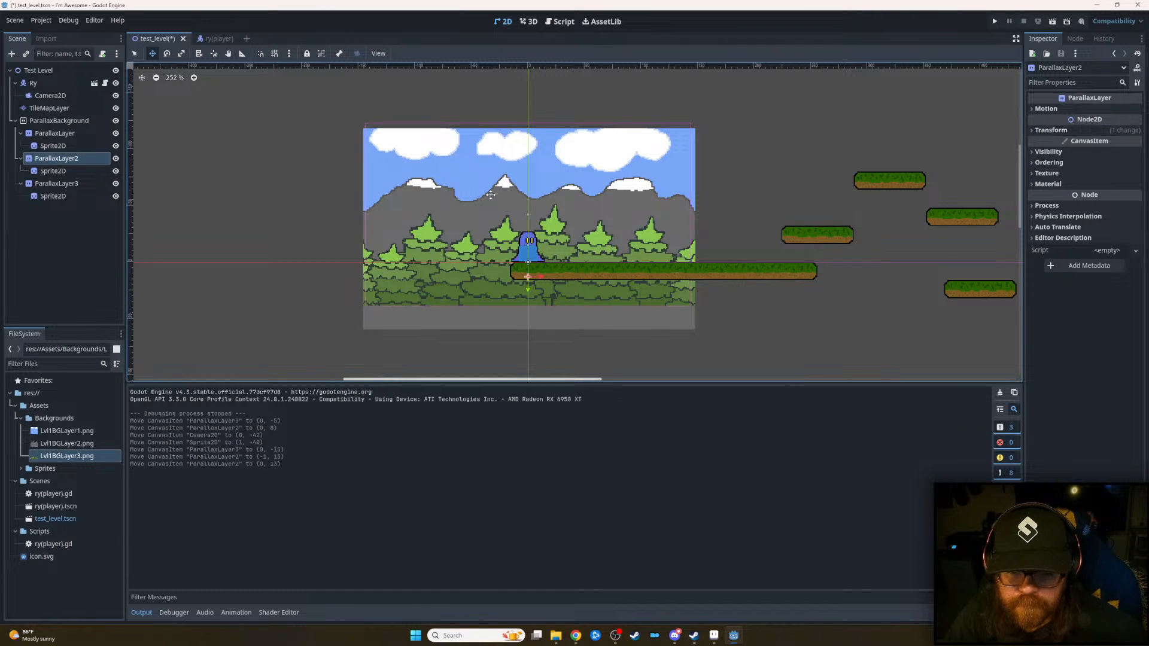
left_click(994, 21)
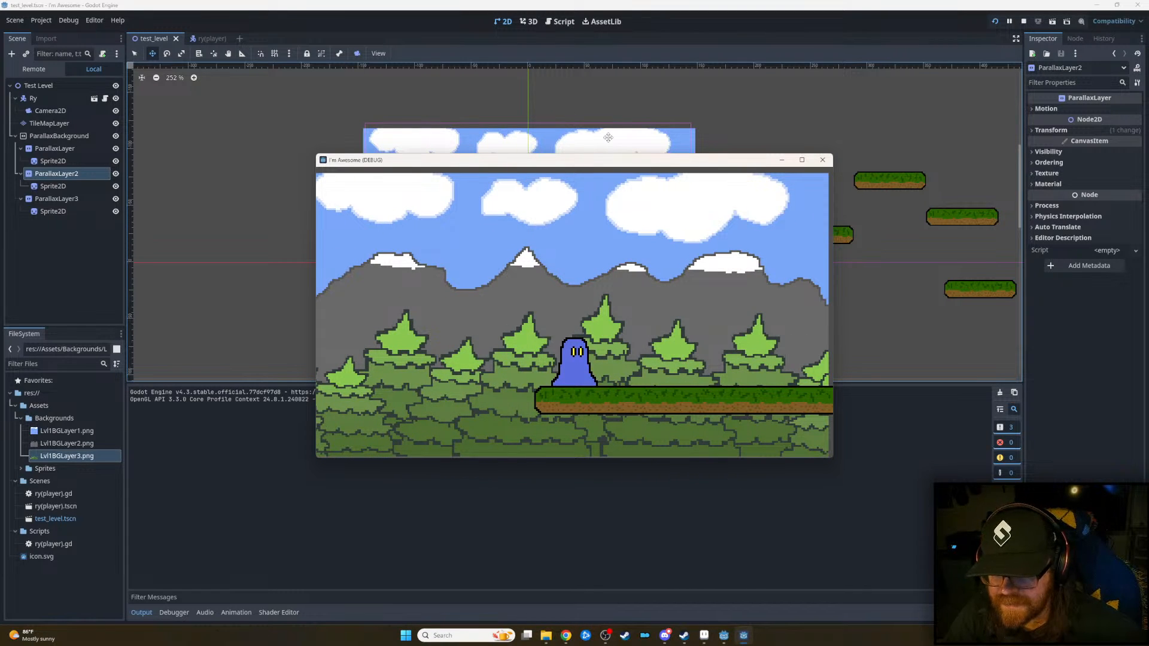
left_click(830, 159)
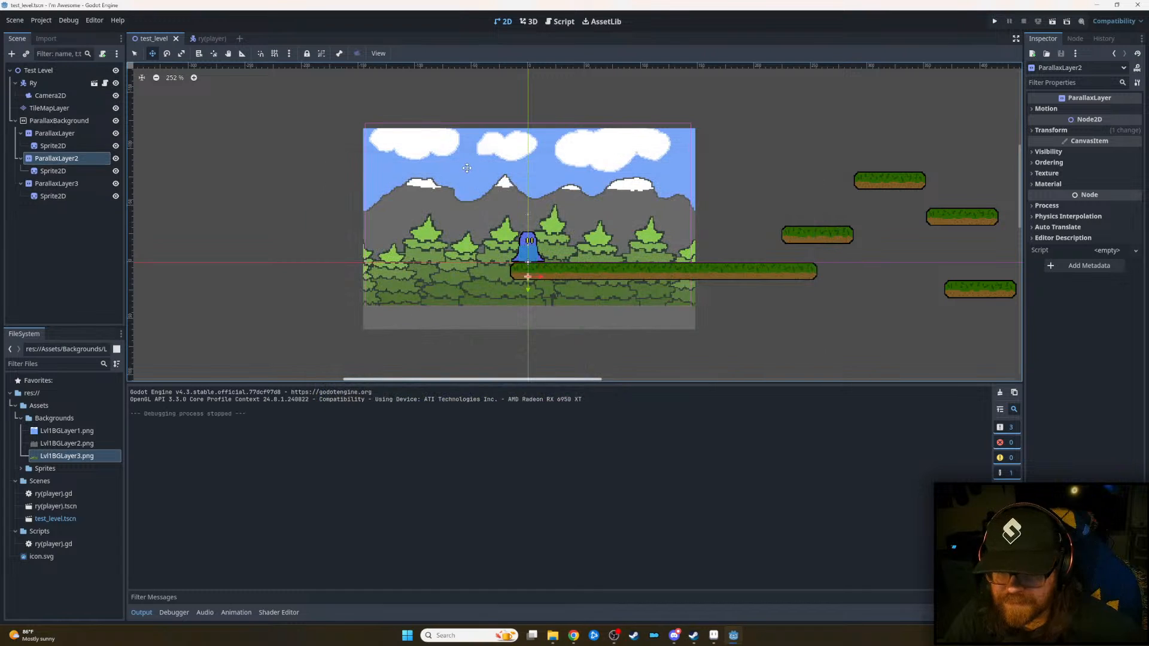
- Move the sky layer, ParallaxLayer, up to position (0, -5)
left_click(579, 134)
left_click_drag(580, 149, 580, 141)
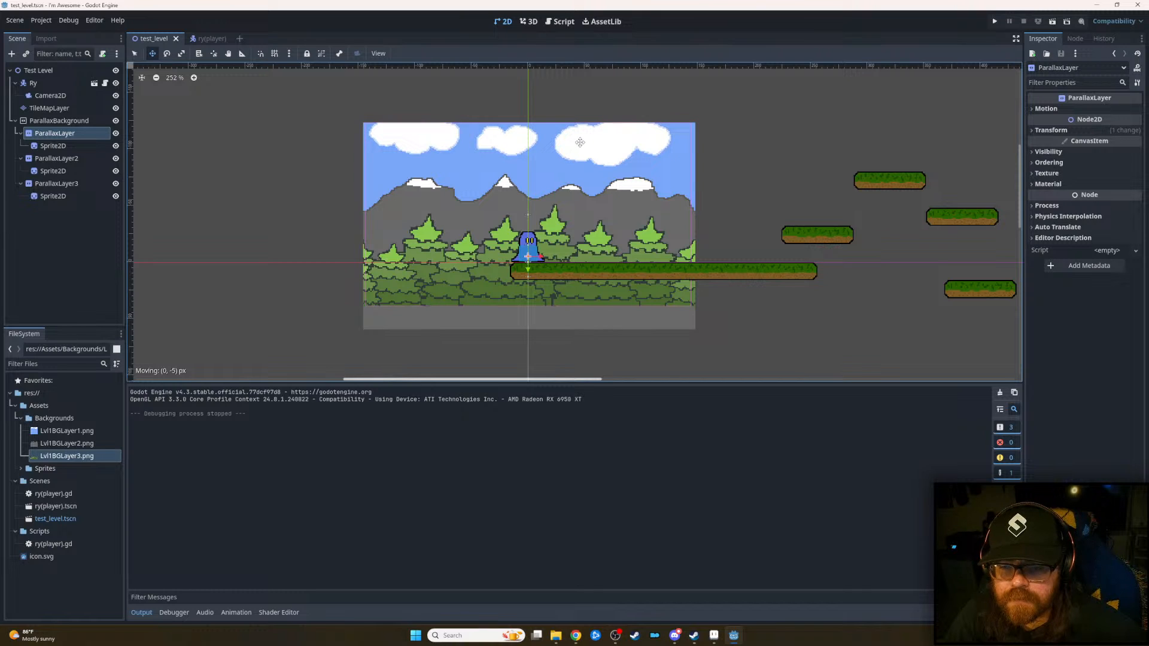
left_click_drag(580, 142, 580, 141)
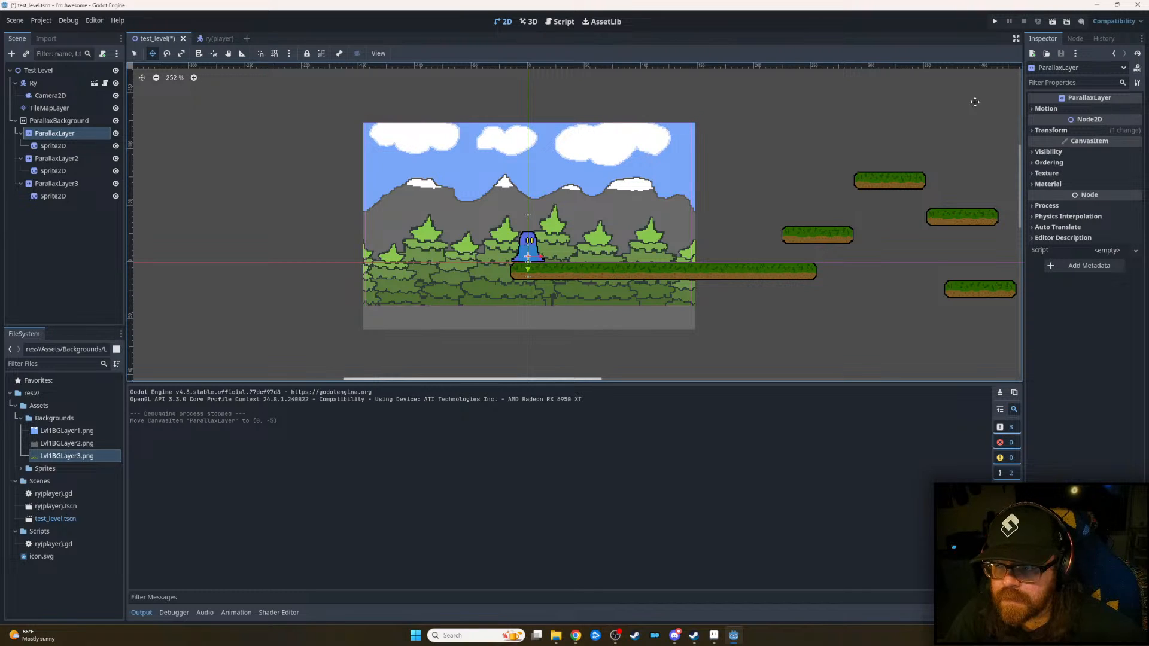
- Run the game again, walk the character both ways to check the sky layer's coverage, and close it
left_click(994, 22)
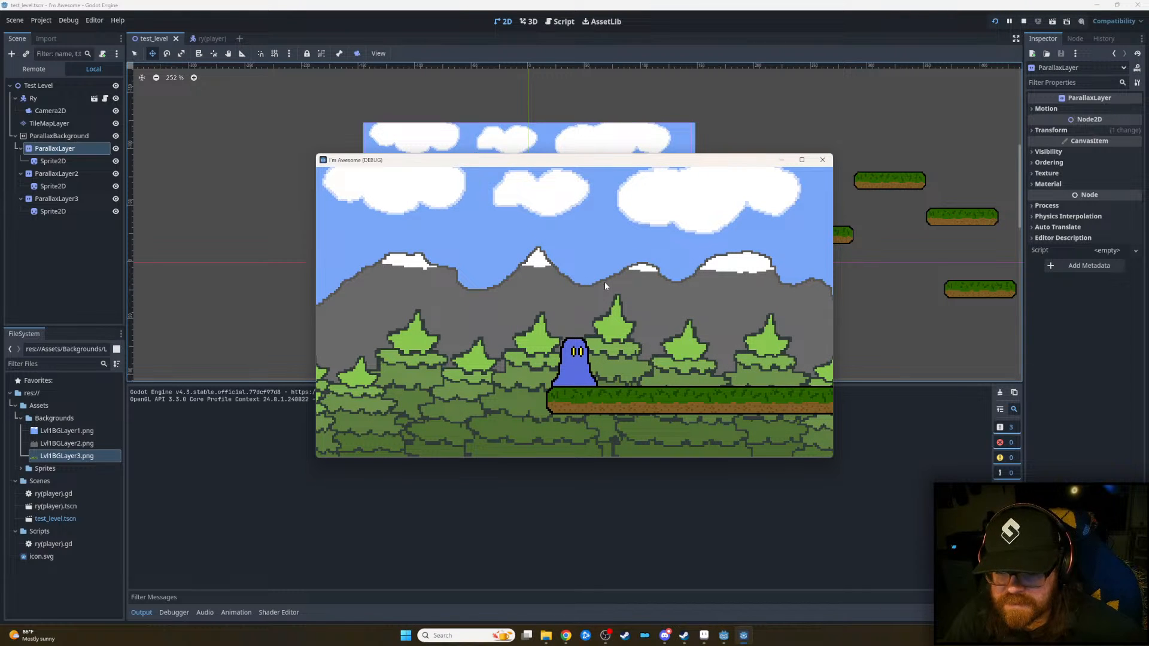
key("Right")
key("Left")
key("Right")
key("Left")
left_click(826, 161)
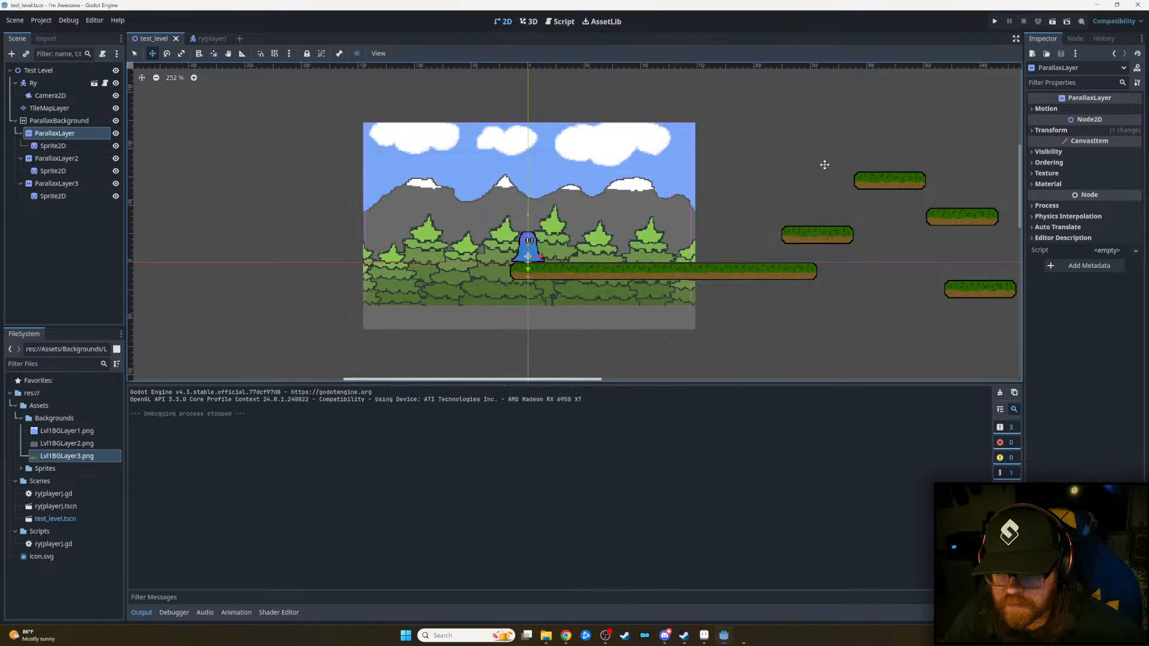
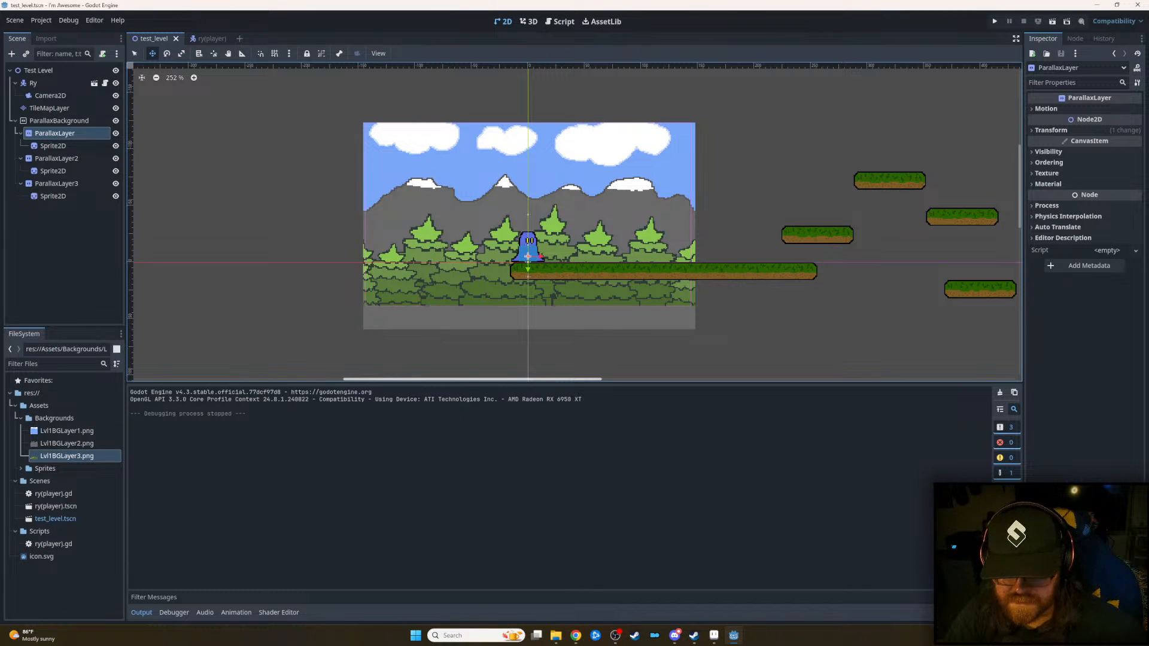
- Switch to Aseprite and hide Layer 3, Layer 2 and Layer 1 of the Level 1 Background sprite
left_click(714, 635)
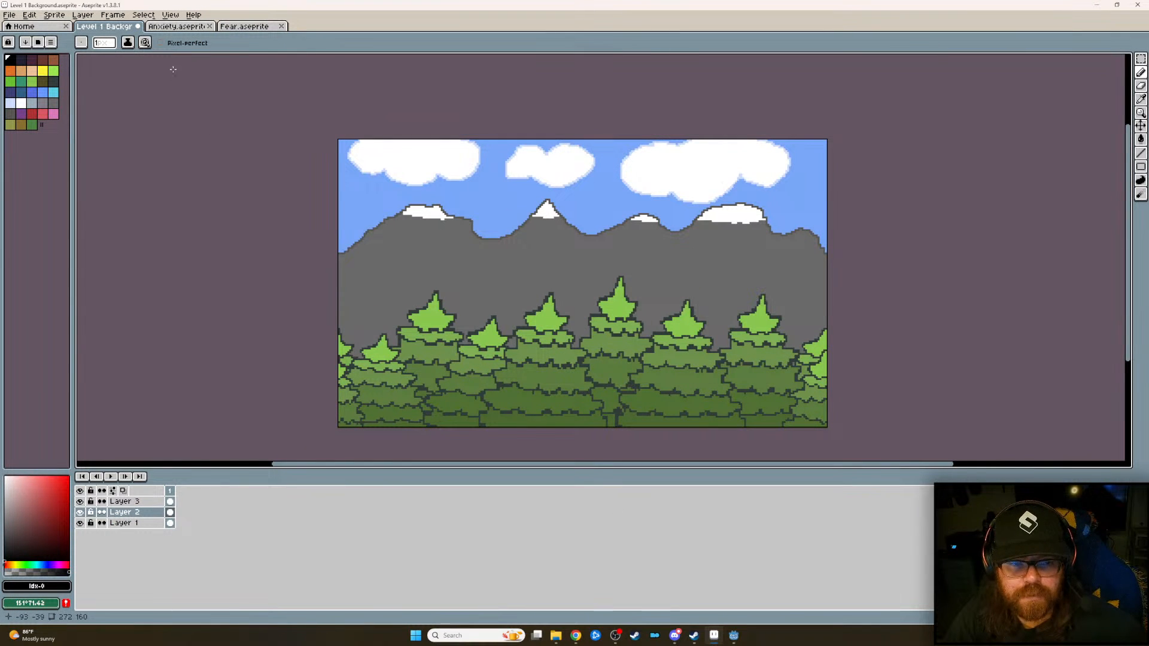
scroll(794, 222, "up", 1)
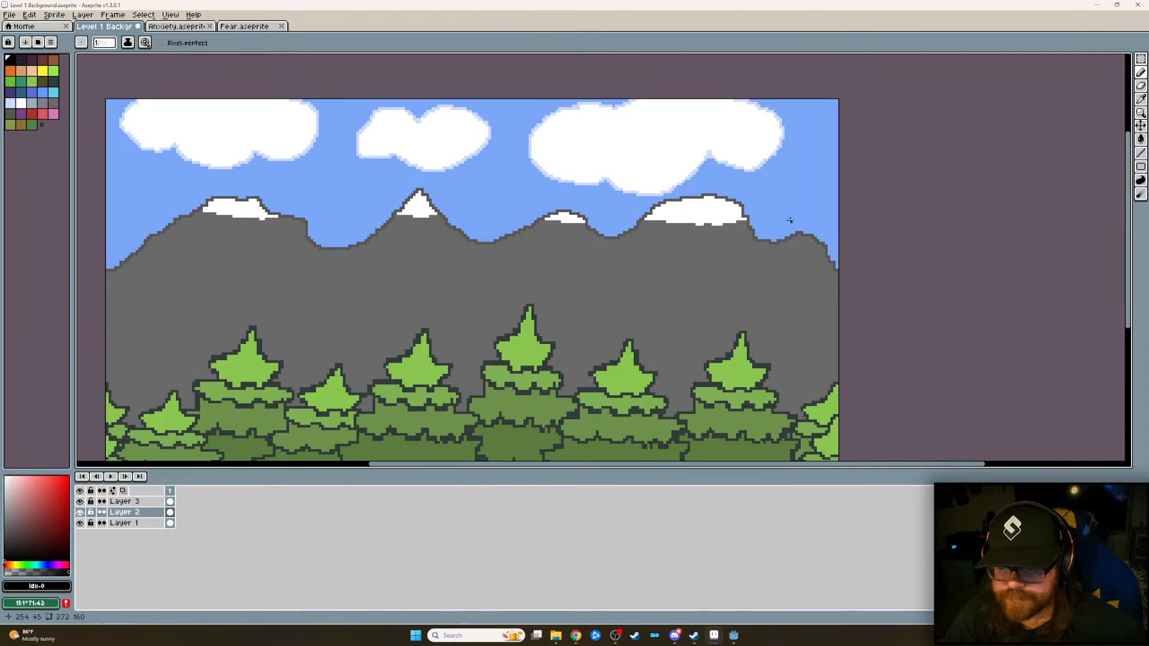
scroll(776, 235, "down", 5)
scroll(765, 240, "up", 4)
scroll(790, 233, "up", 2)
scroll(913, 205, "down", 2)
middle_click_drag(910, 206, 875, 219)
left_click(80, 501)
left_click(81, 512)
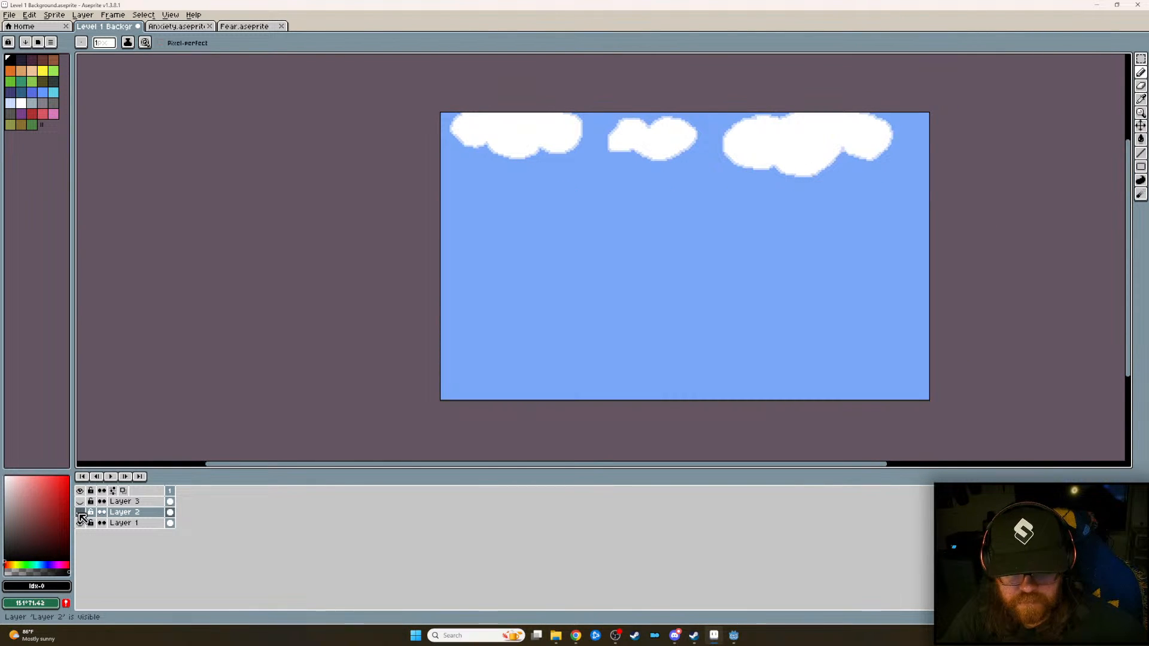
left_click(80, 523)
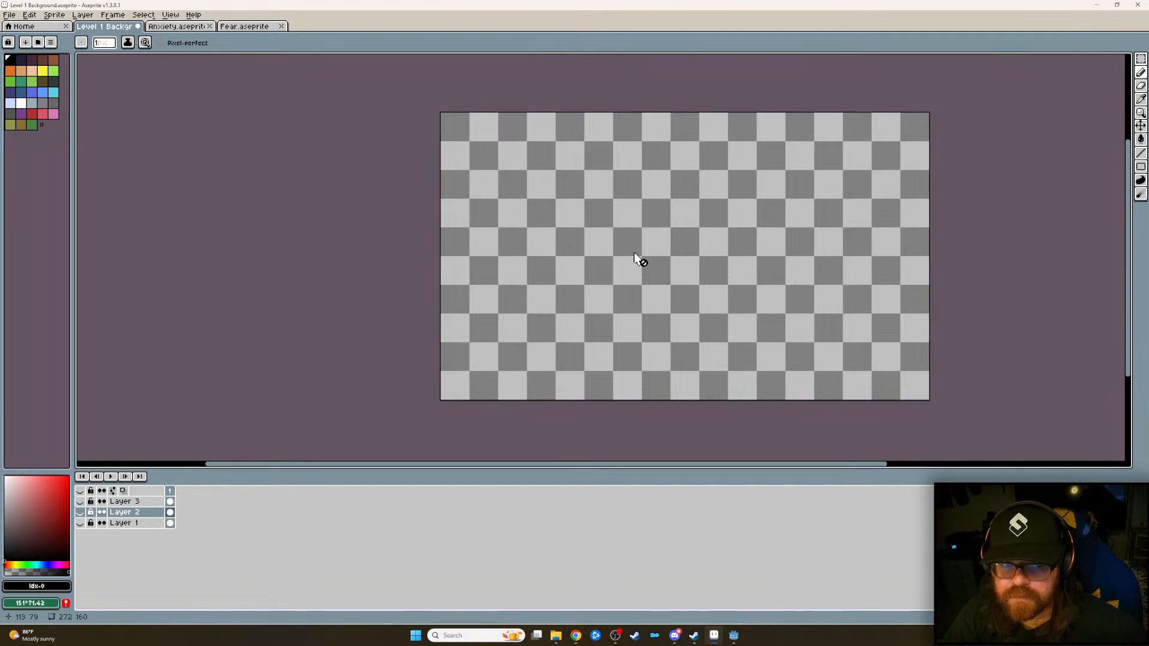
left_click(11, 15)
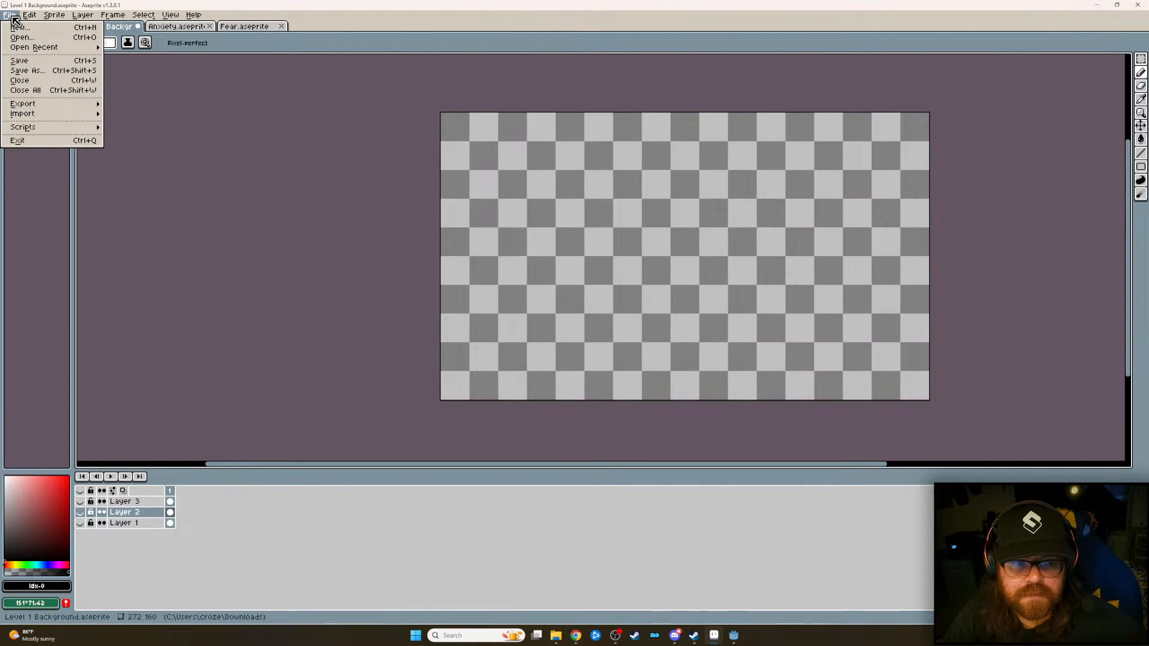
key("Right")
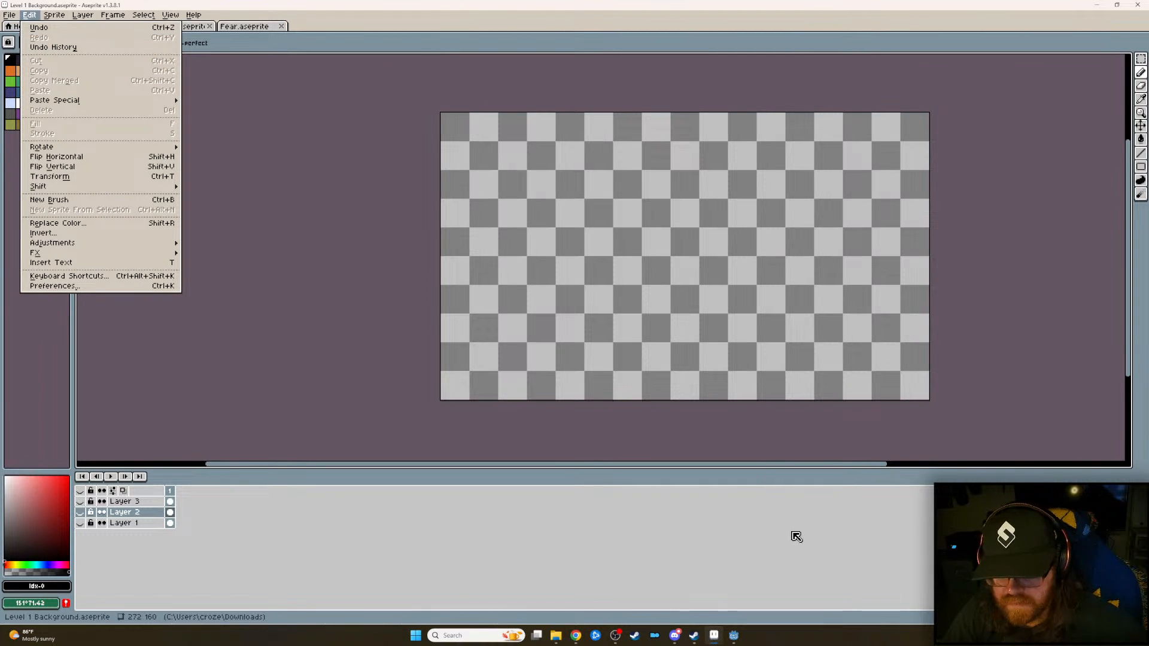
- Switch back to Godot and set the horizontal motion mirroring of the sky layer, ParallaxLayer, to 272
key("Escape")
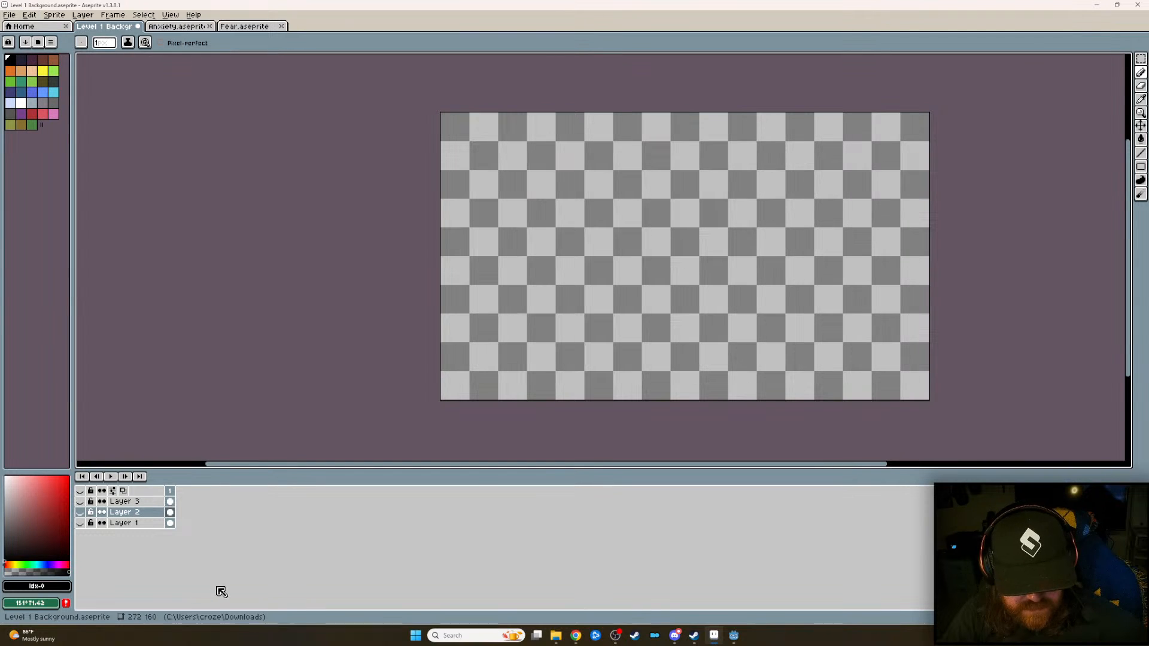
left_click(734, 636)
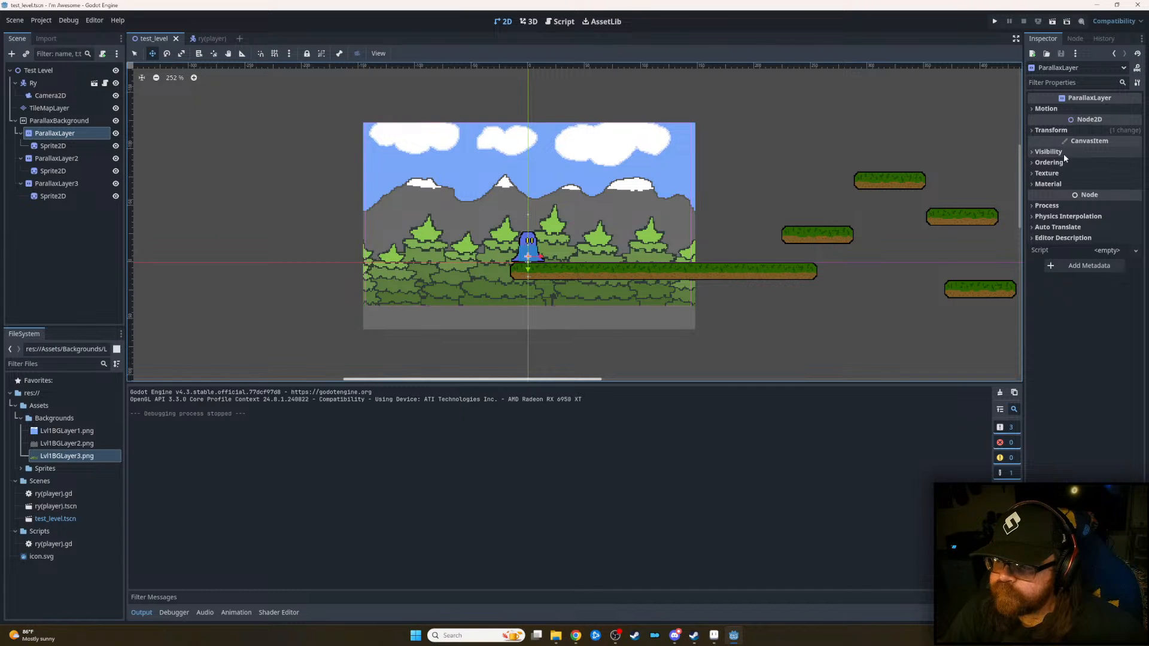
left_click(1033, 130)
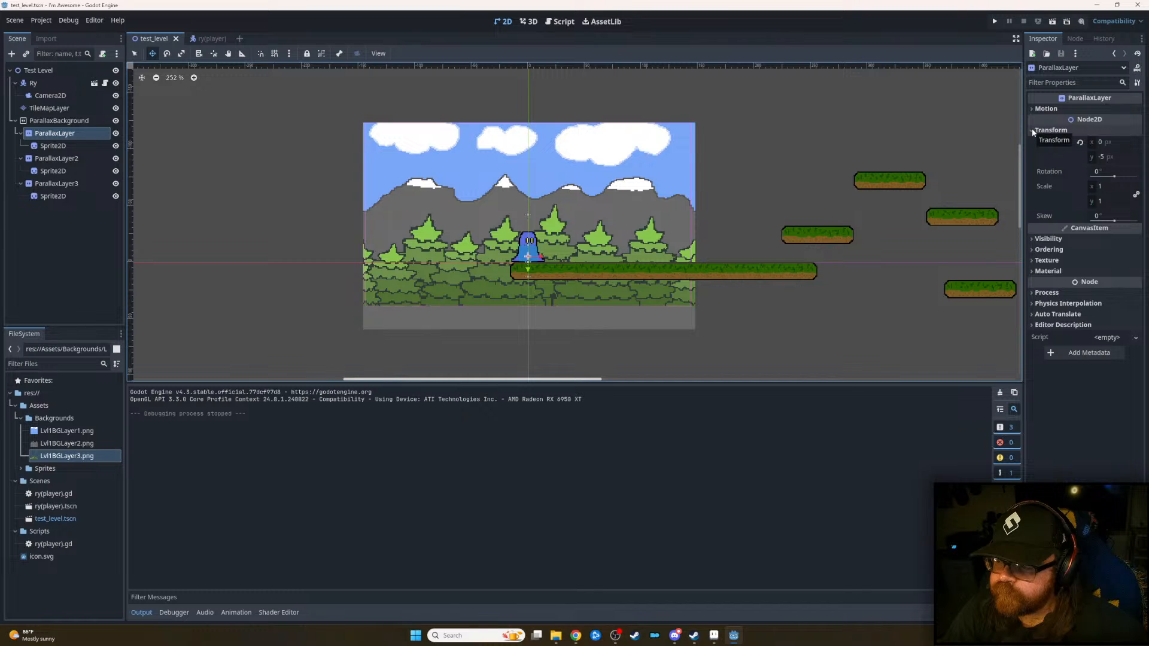
left_click(1032, 130)
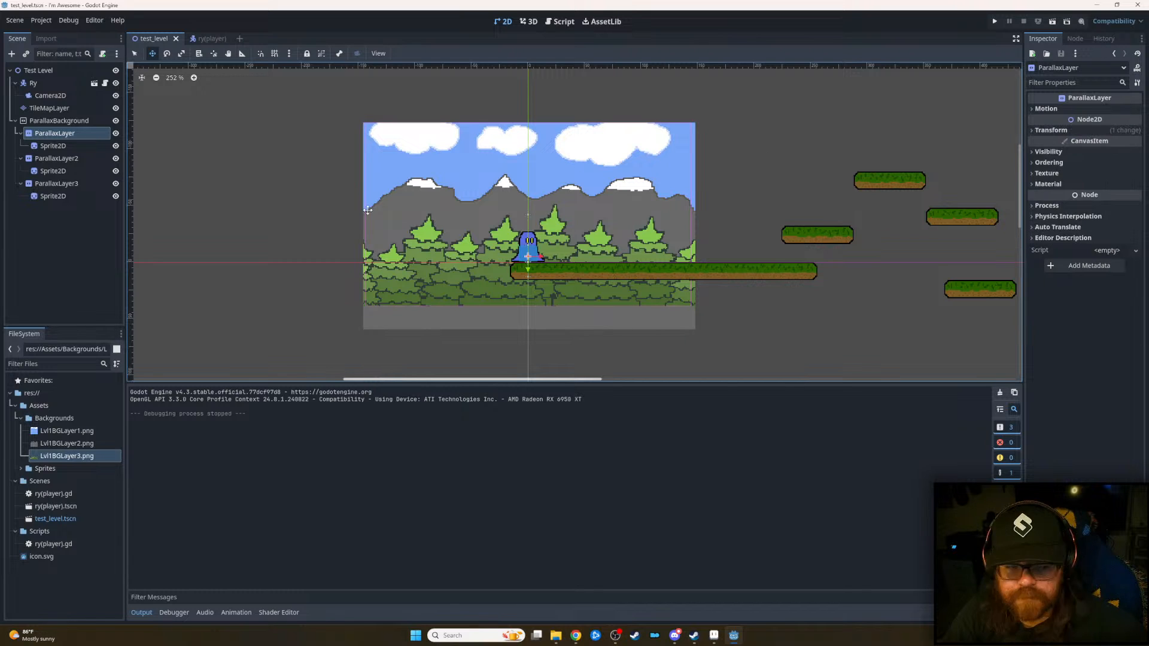
key("alt+Tab")
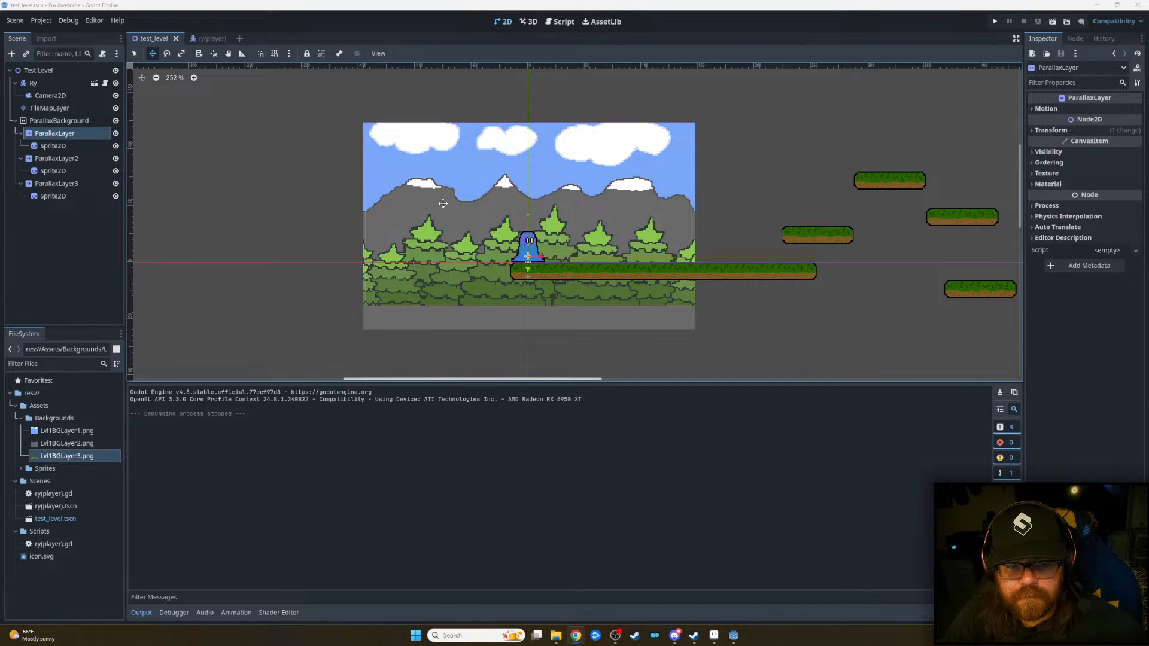
left_click(70, 134)
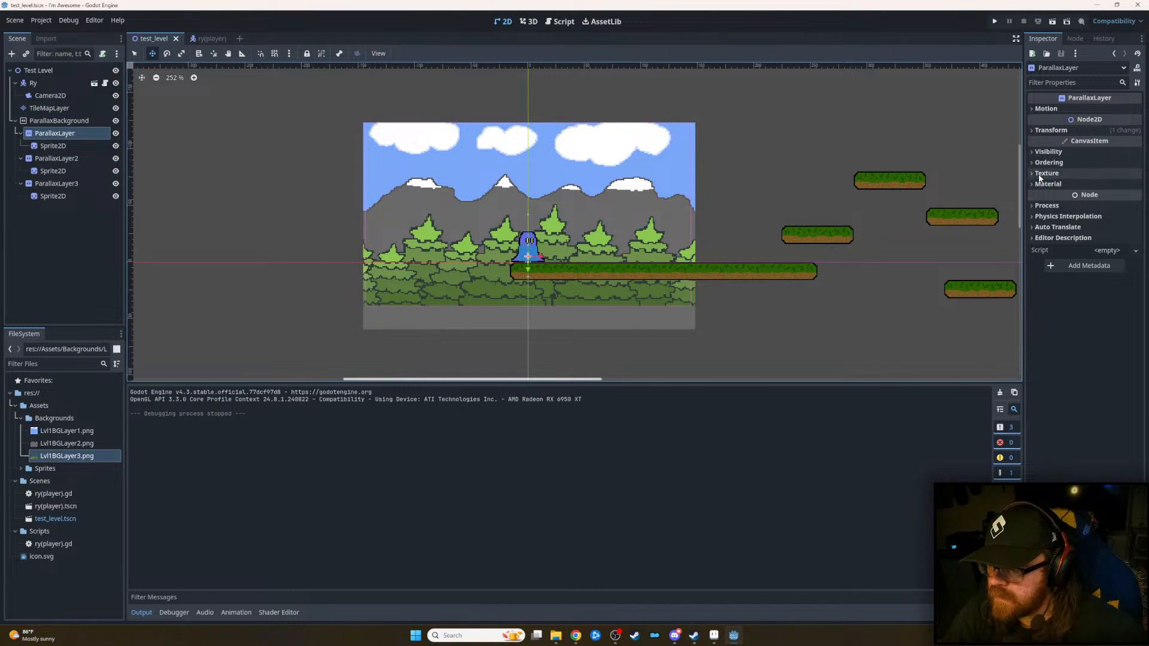
left_click(1035, 110)
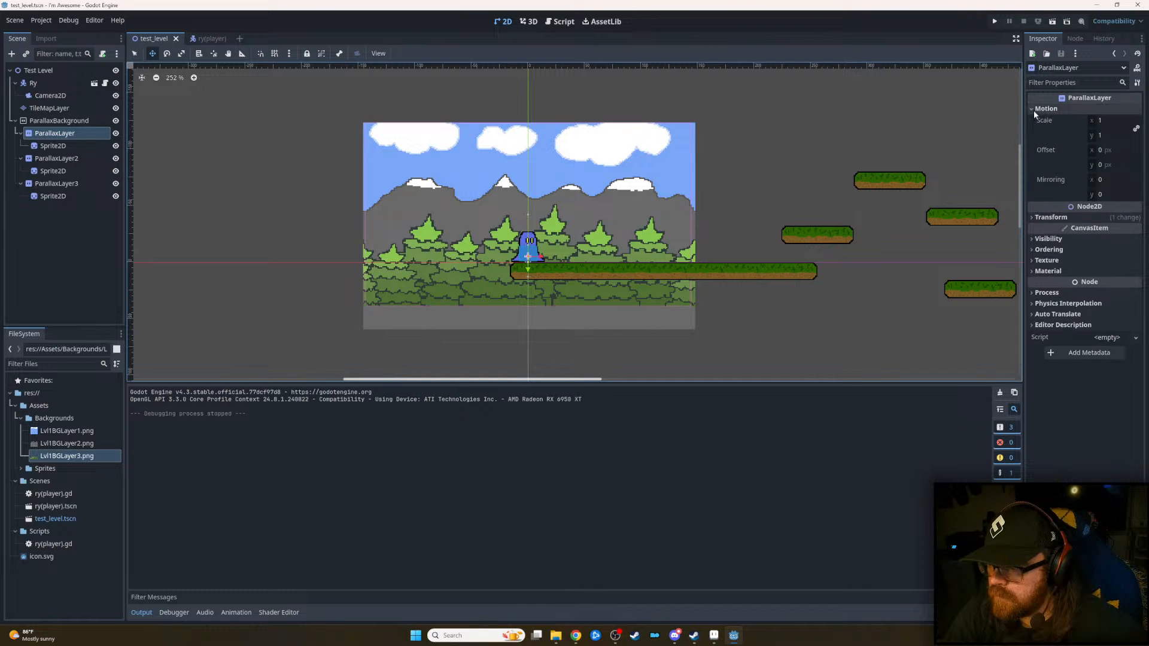
left_click(1104, 179)
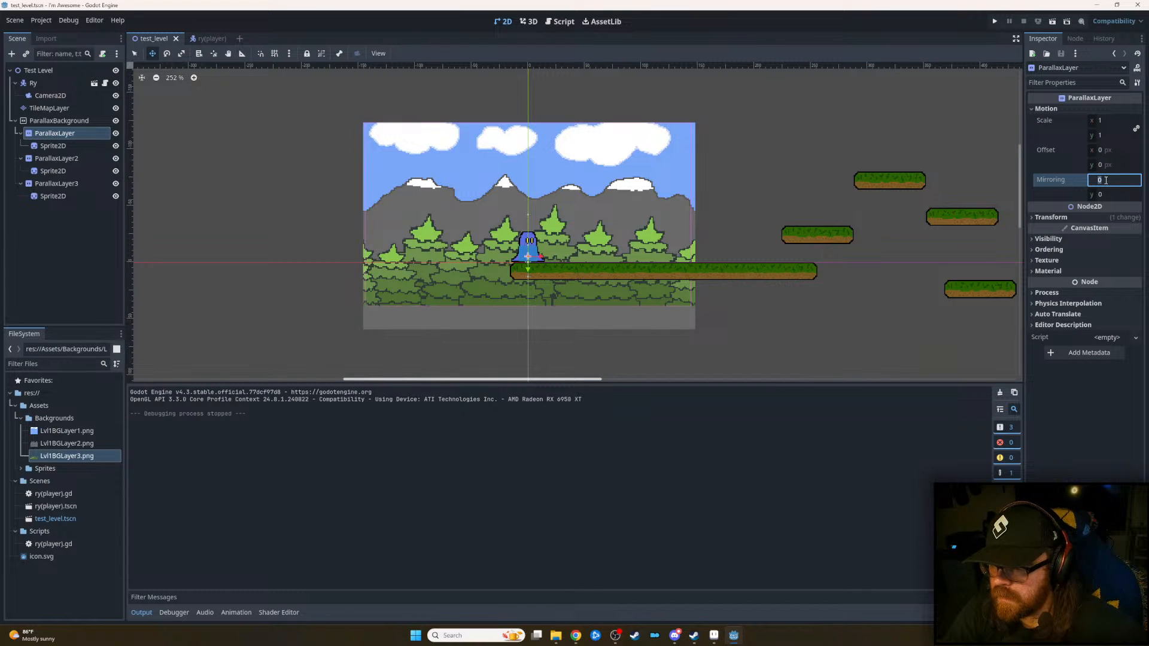
type("27")
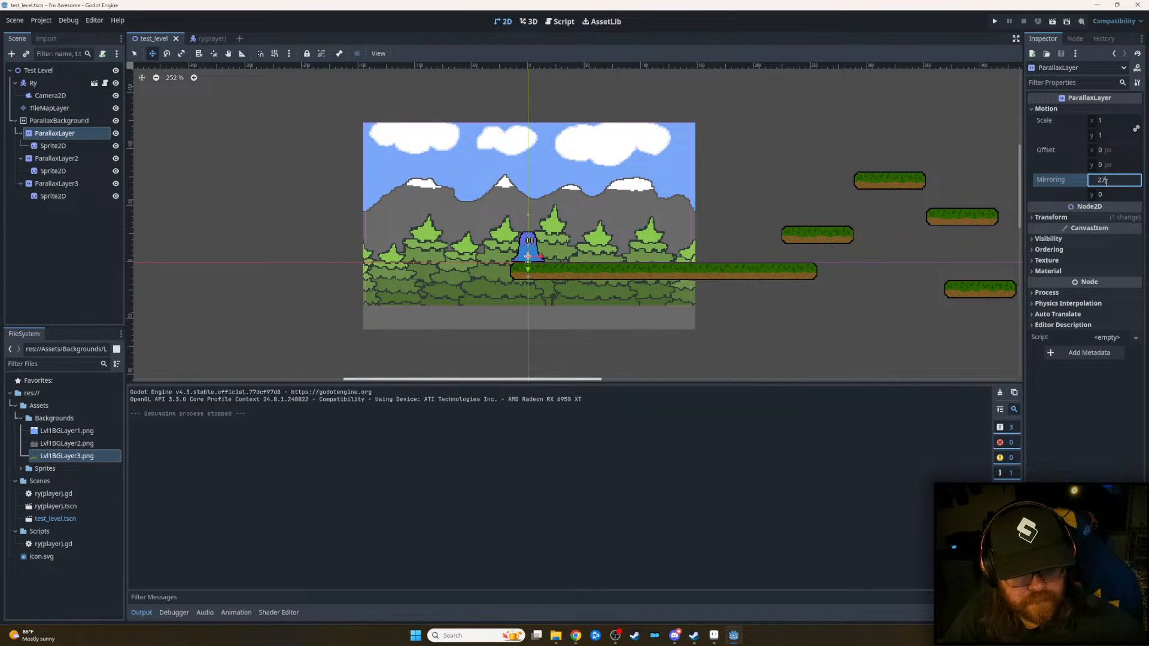
type("2")
key("Return")
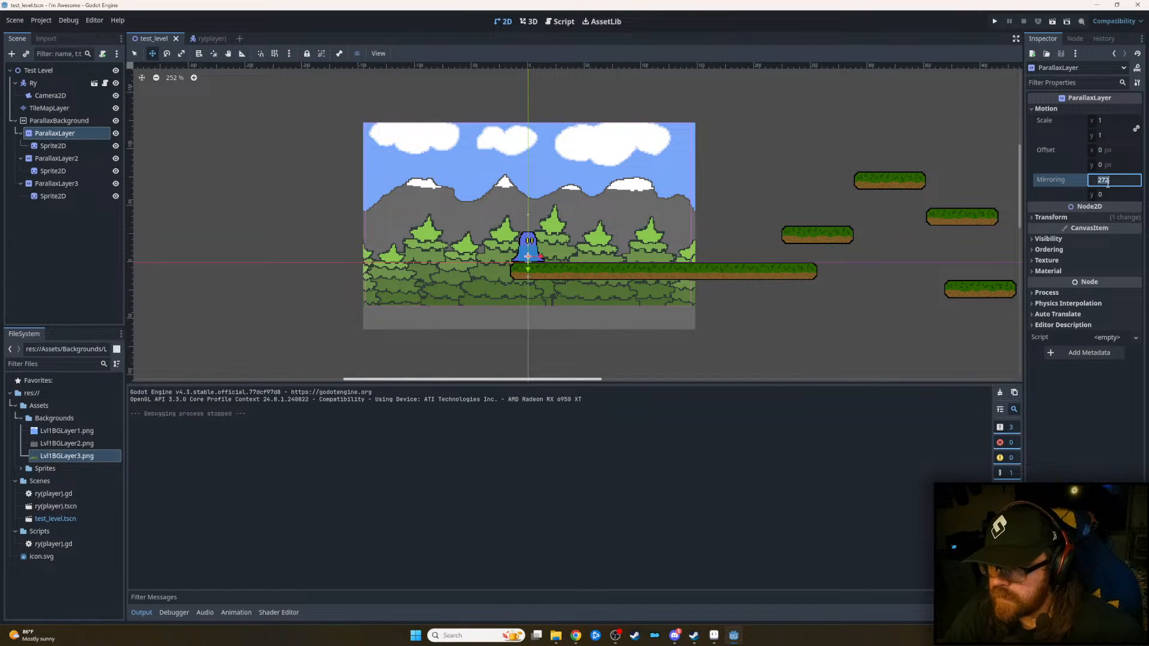
- Set the horizontal motion mirroring of the mountain layer, ParallaxLayer2, to 272
left_click(80, 158)
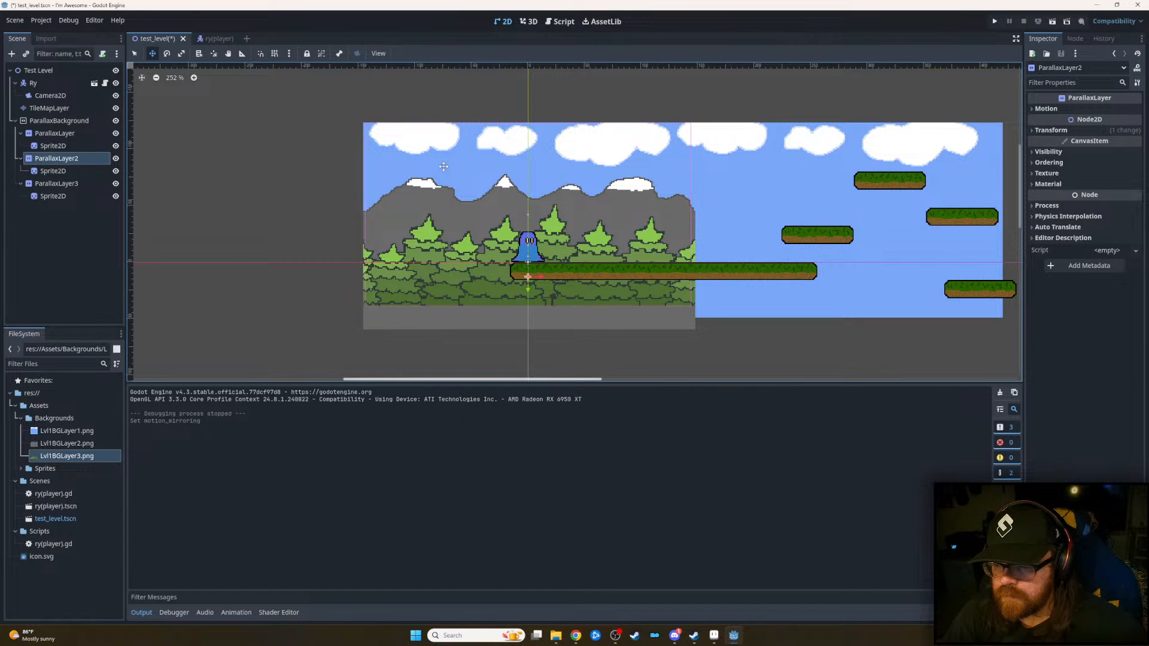
left_click(1030, 108)
left_click(1110, 179)
type("272")
key("Tab")
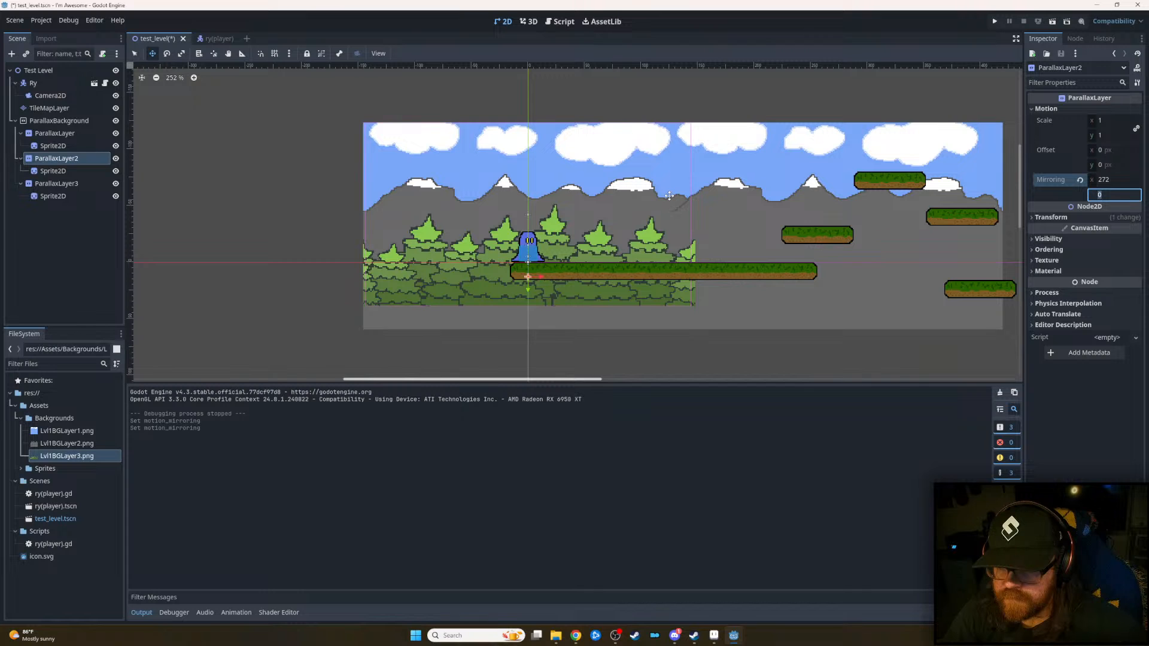
- Set the horizontal motion mirroring of the forest layer, ParallaxLayer3, to 272
left_click(56, 183)
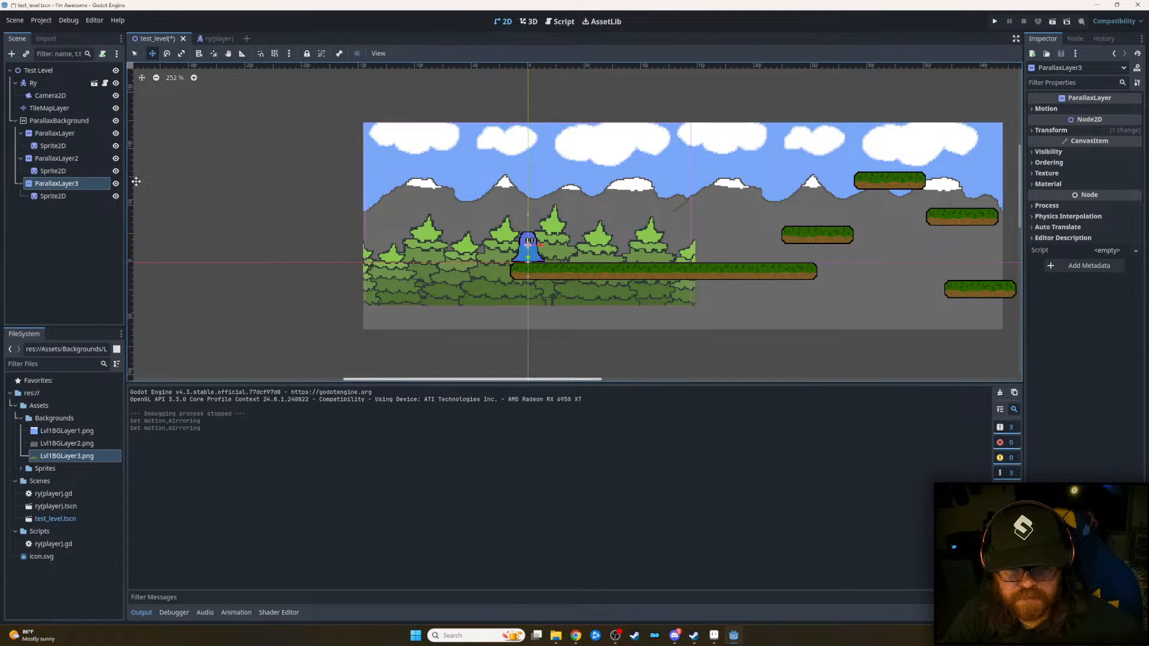
left_click(1028, 109)
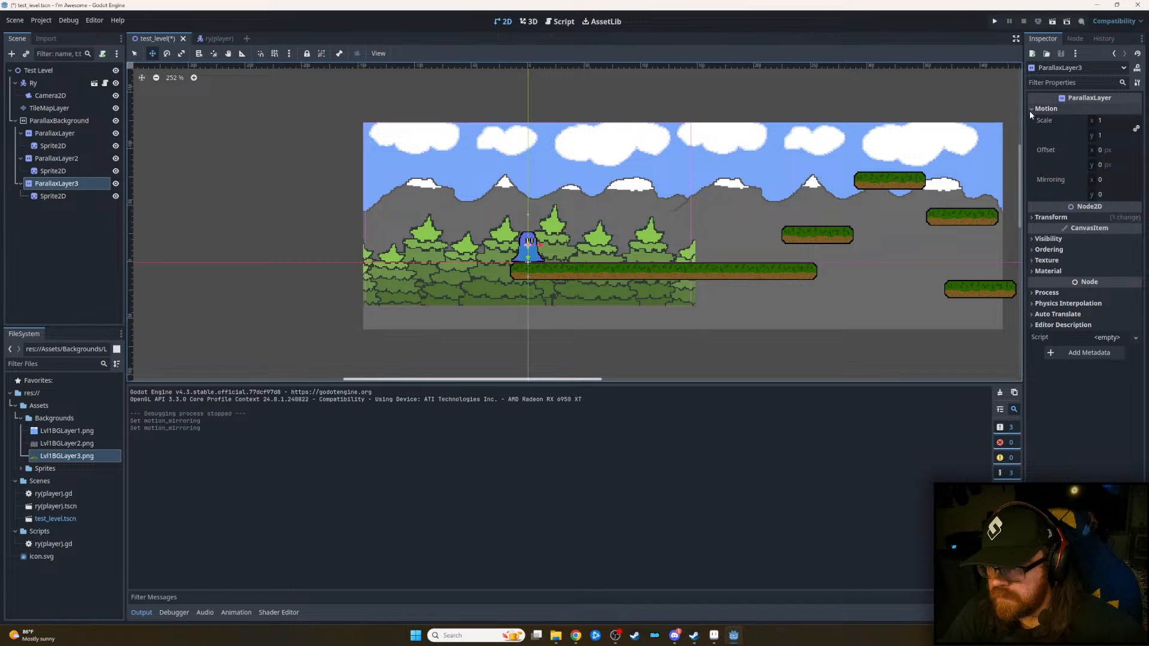
left_click(1114, 180)
type("272")
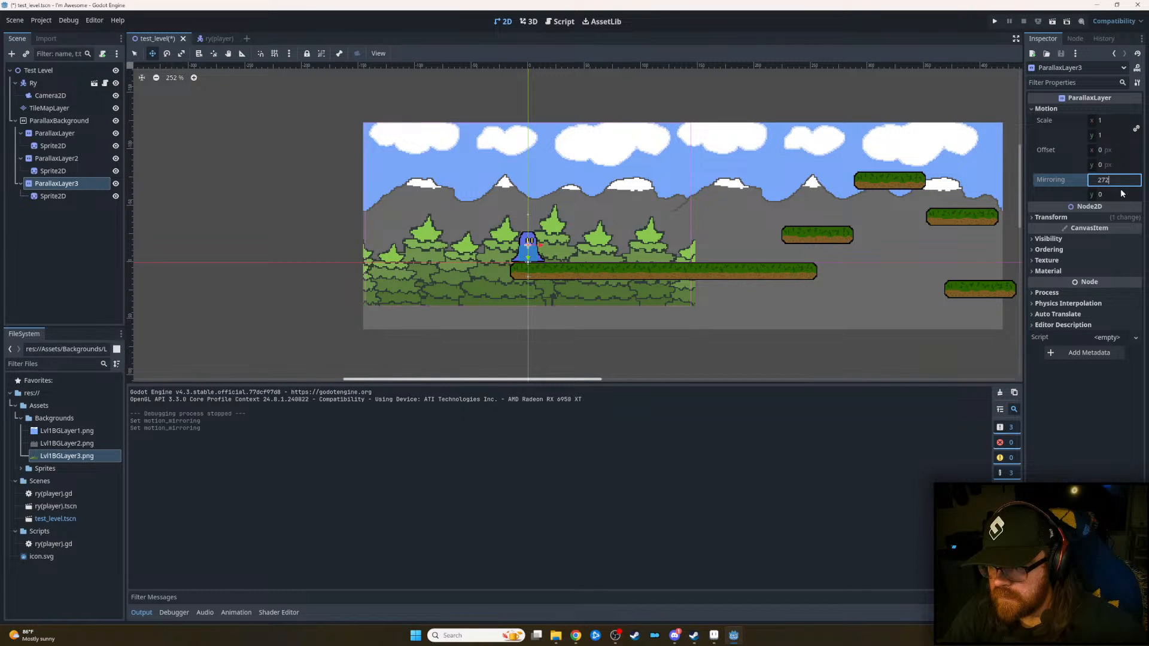
left_click(1116, 194)
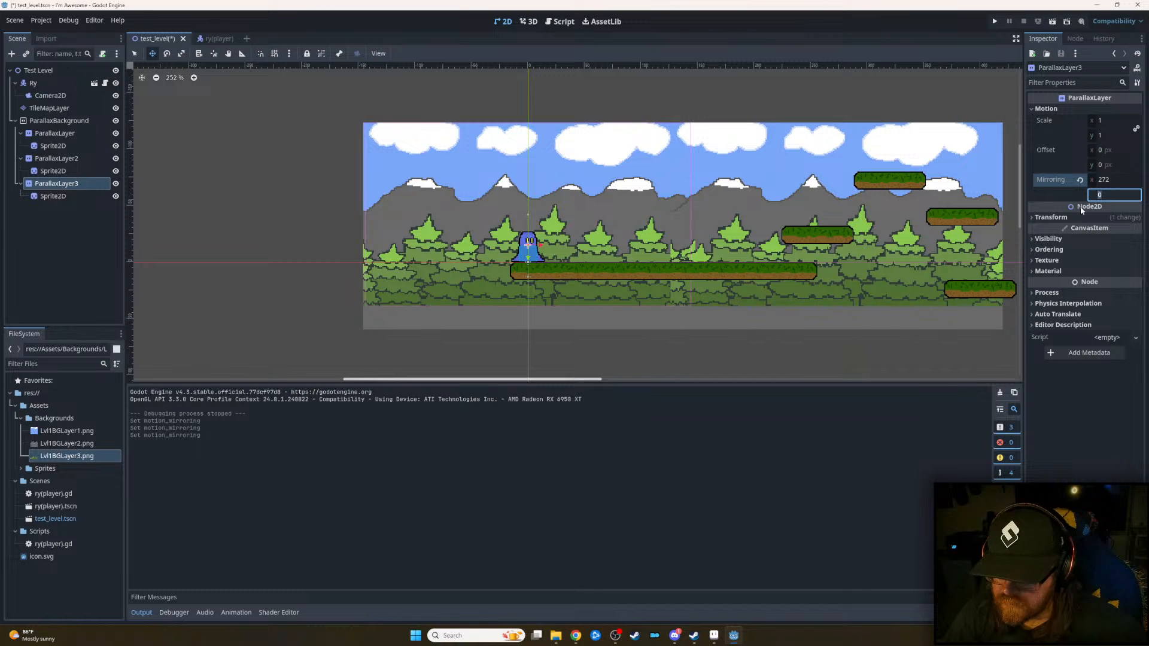
- Try horizontal mirroring values of 490 and 300 on the forest layer, ParallaxLayer3
left_click(1111, 180)
type("2")
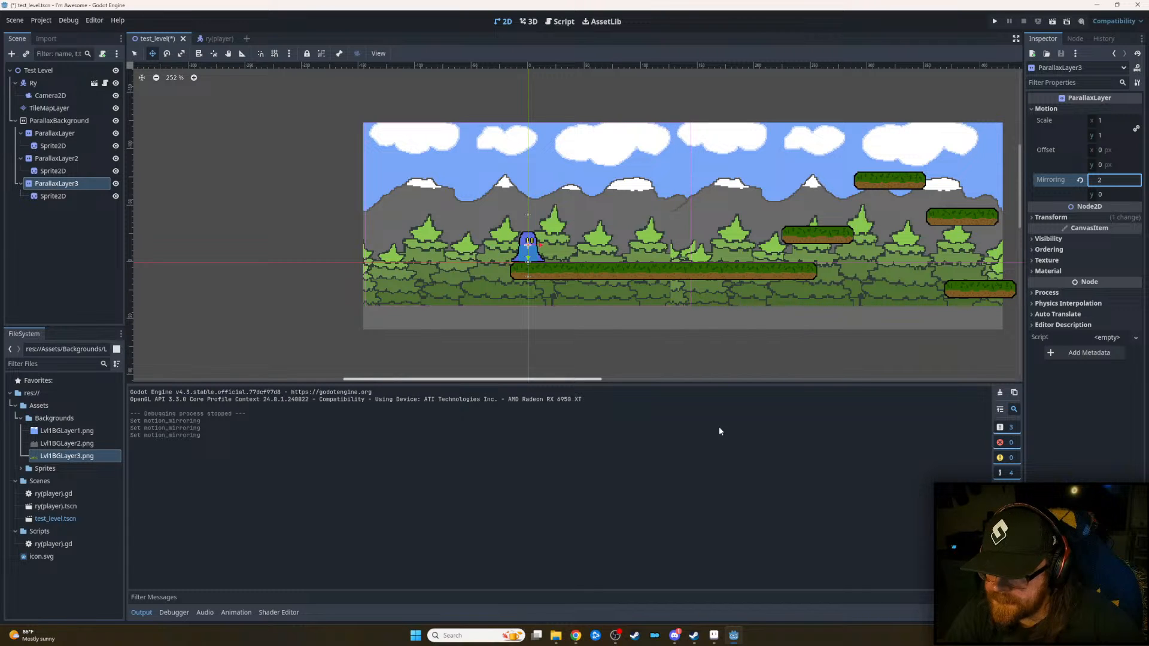
mouse_move(582, 642)
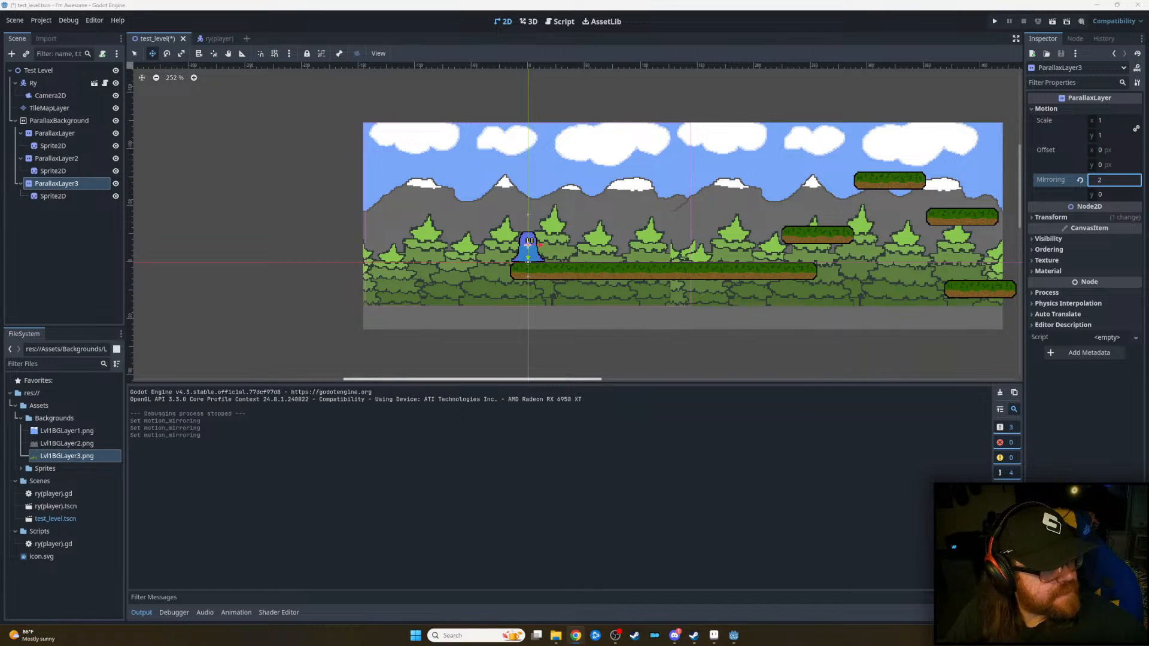
double_click(1111, 180)
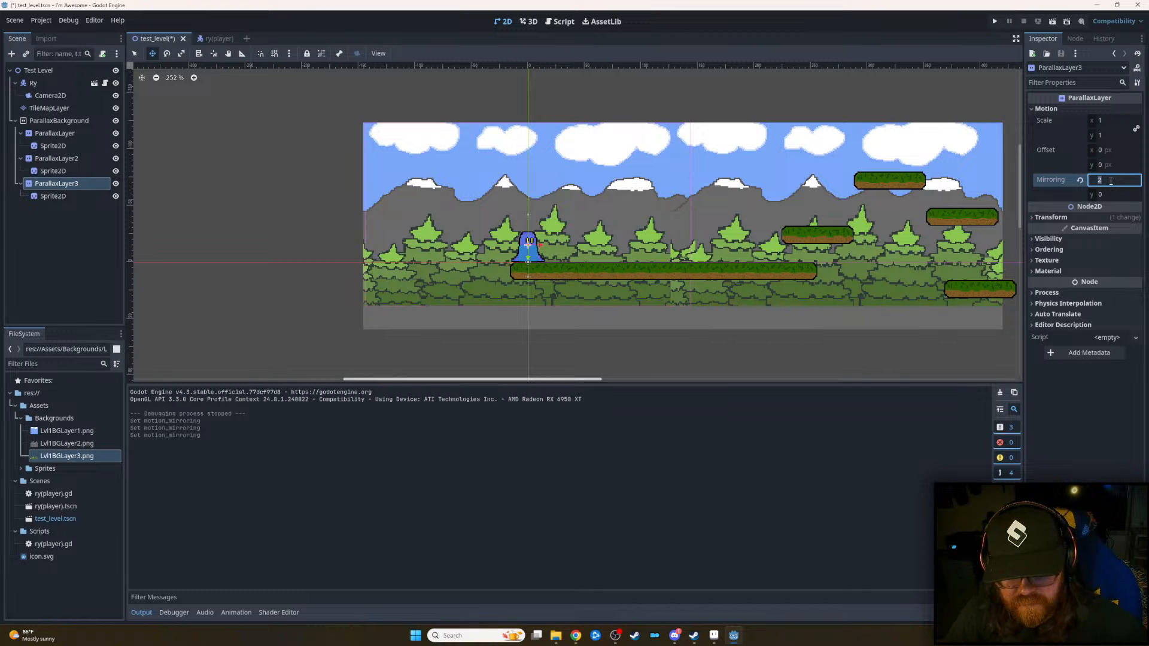
type("490")
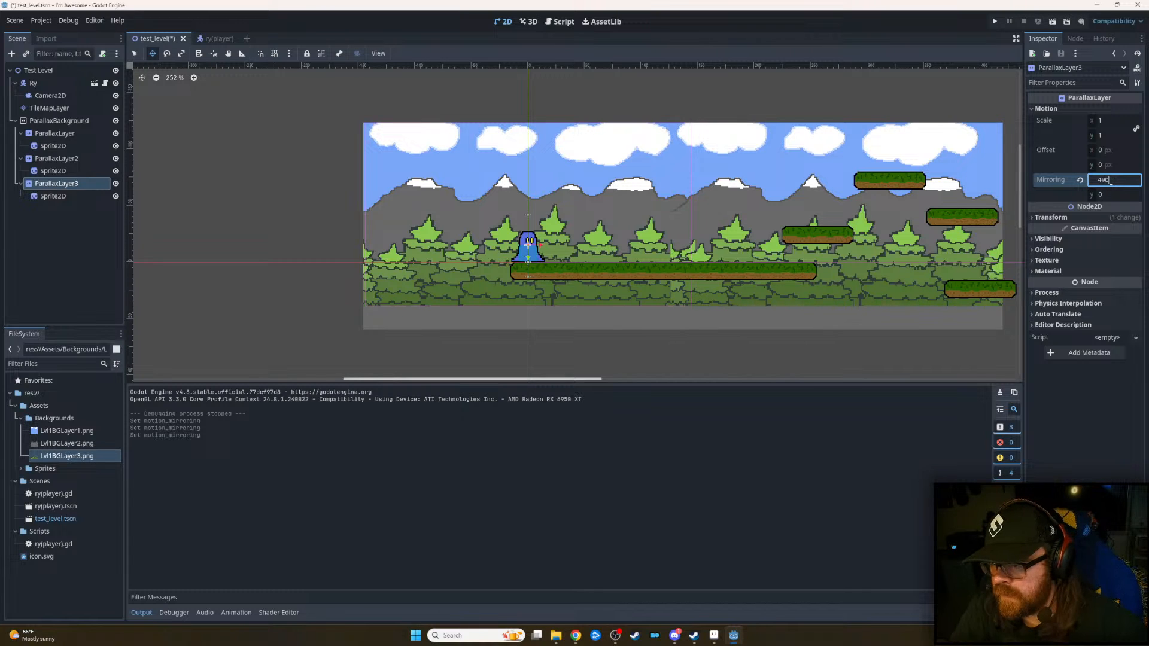
key("Tab")
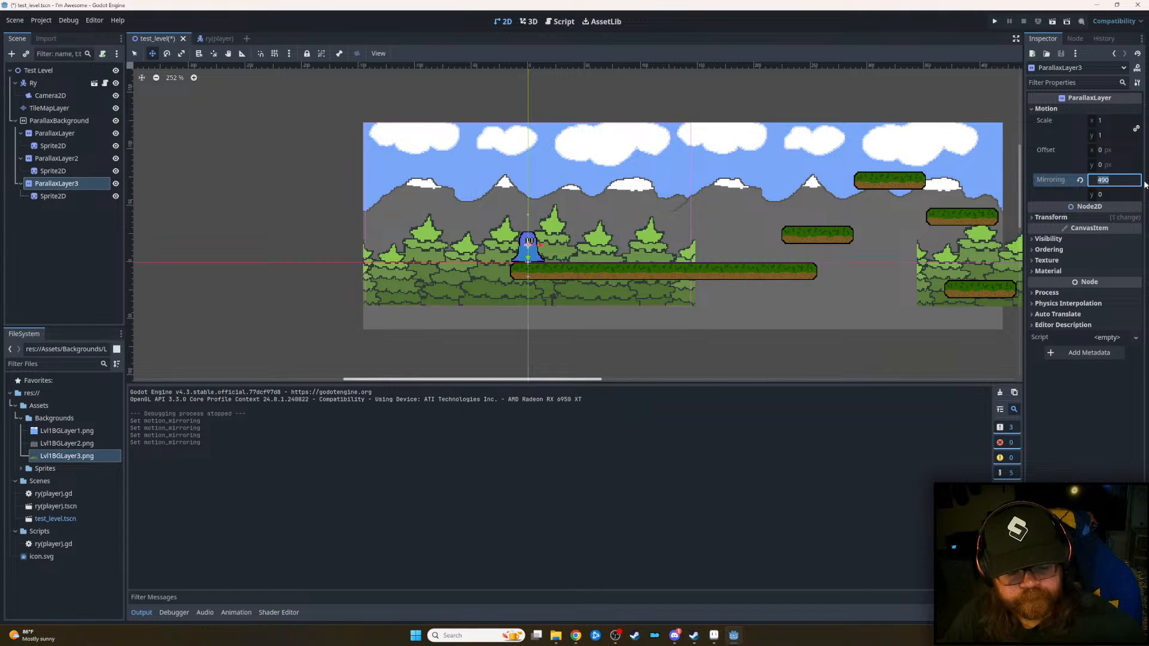
type("300")
left_click(1123, 163)
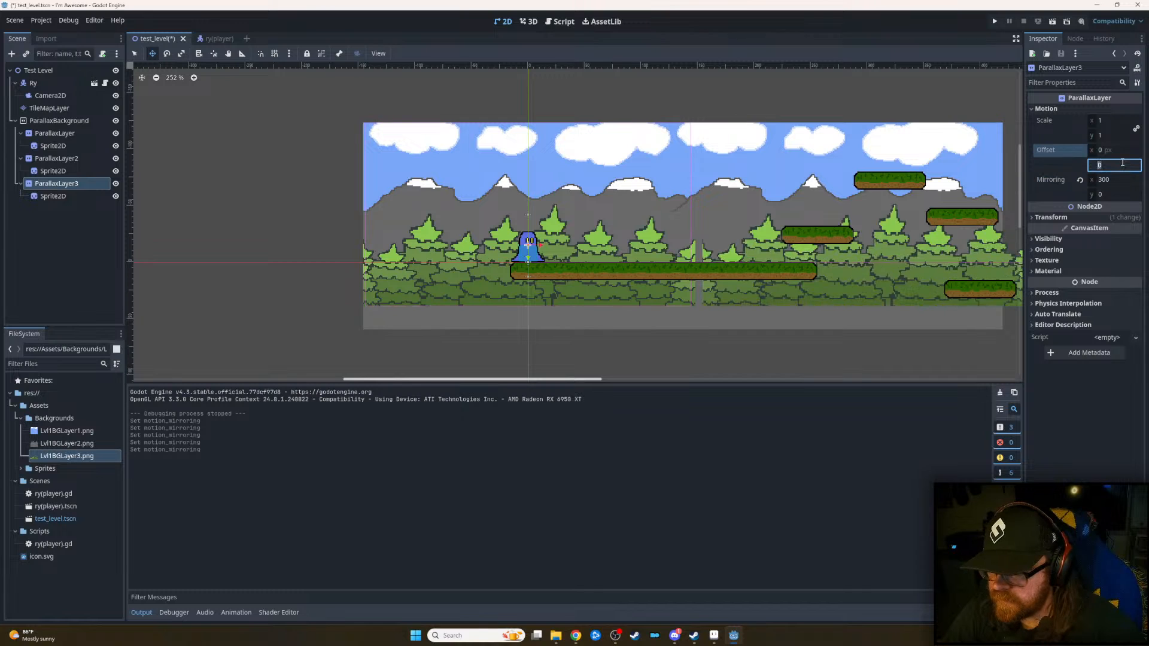
- Try horizontal mirroring values of 280 and 290 on ParallaxLayer3 to close the gap between the repeated forests
left_click(1115, 179)
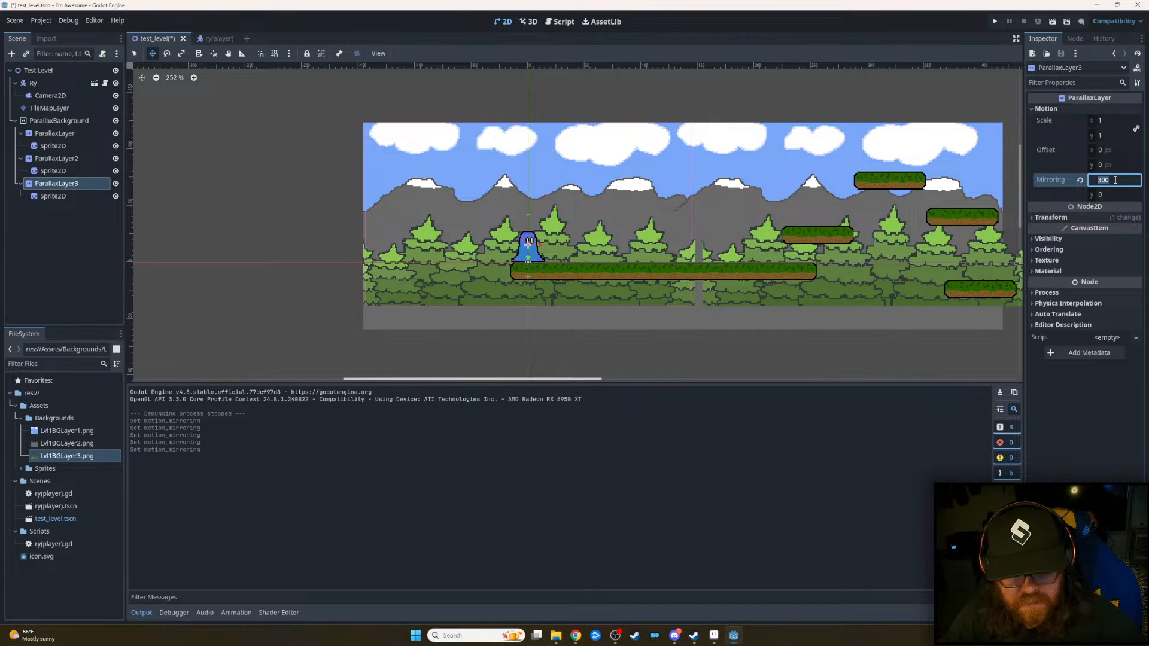
type("2")
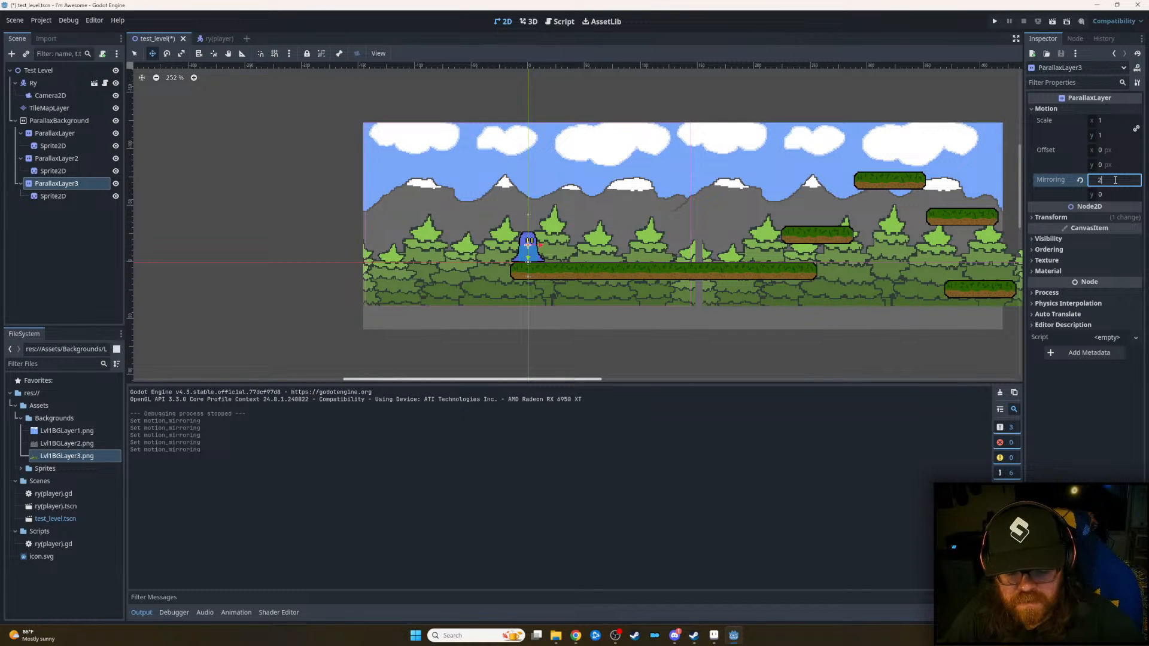
type("80")
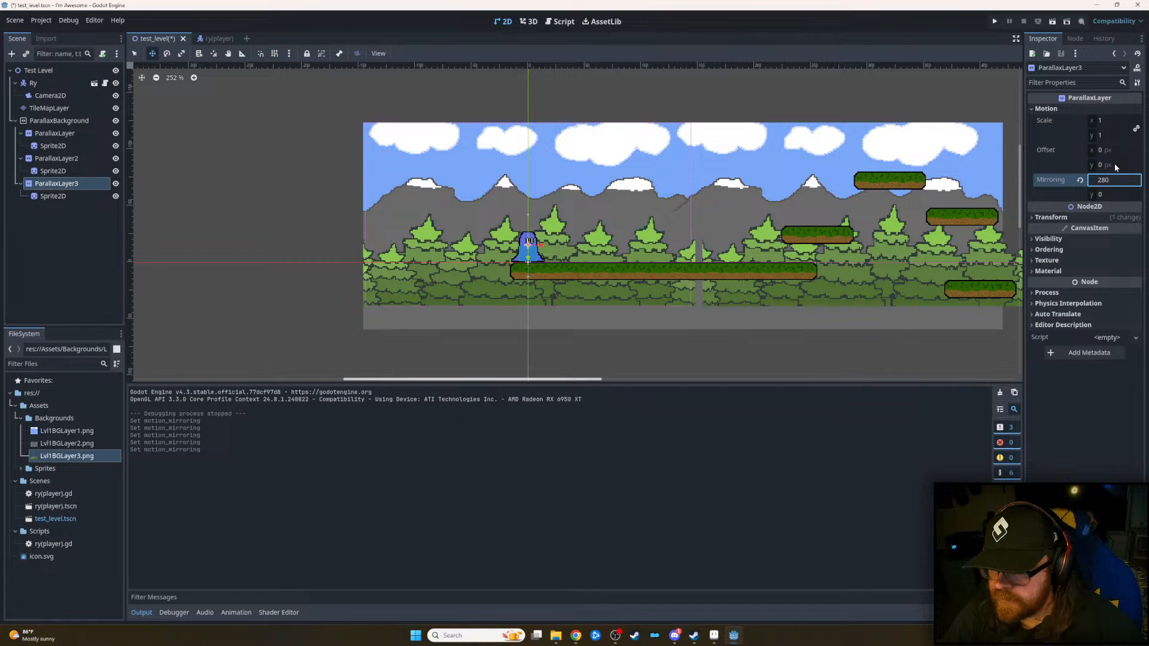
left_click(1111, 165)
left_click(1117, 179)
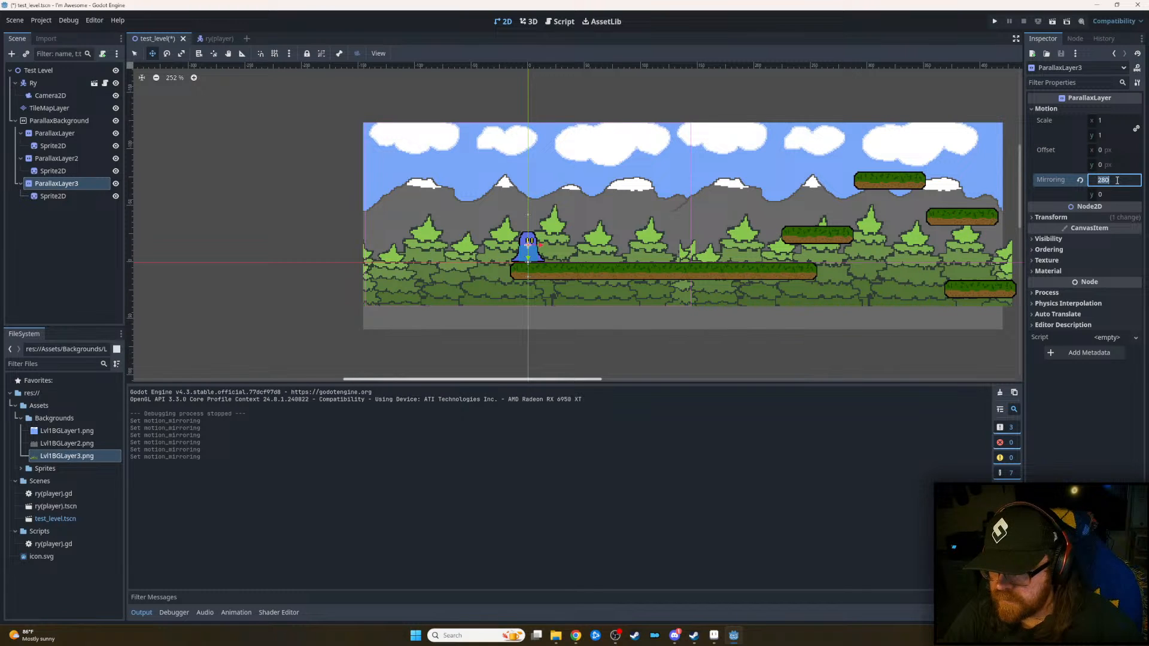
type("290")
left_click(1116, 168)
- Adjust ParallaxLayer3's horizontal mirroring, trying 295 and settling on 294
left_click(1117, 179)
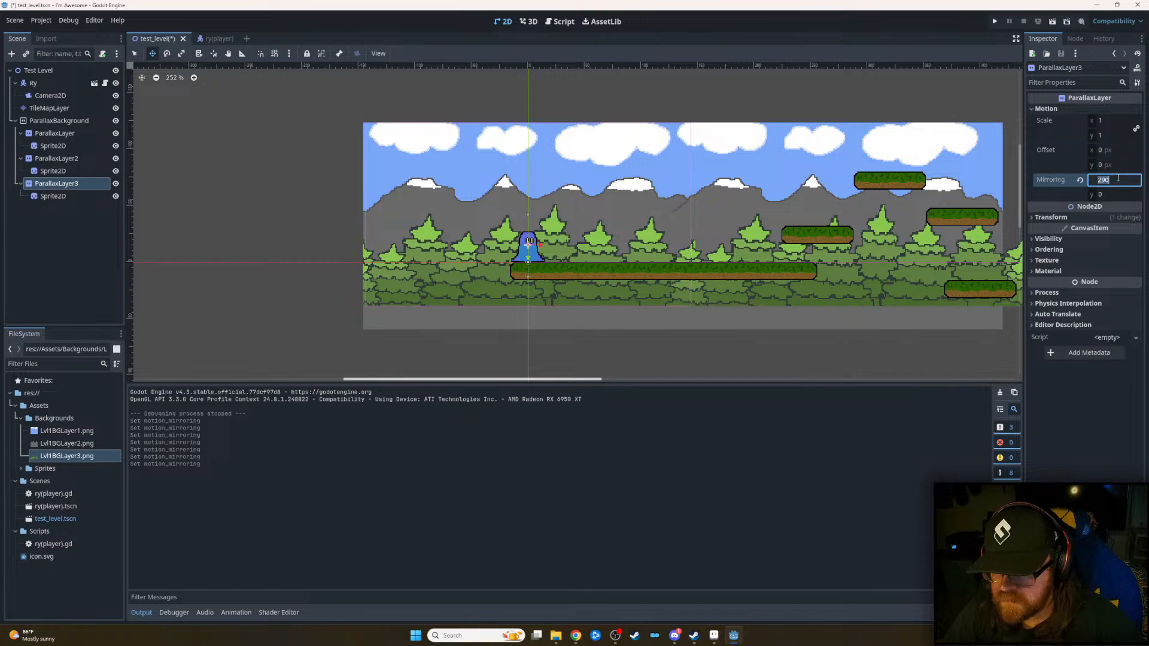
left_click(1117, 177)
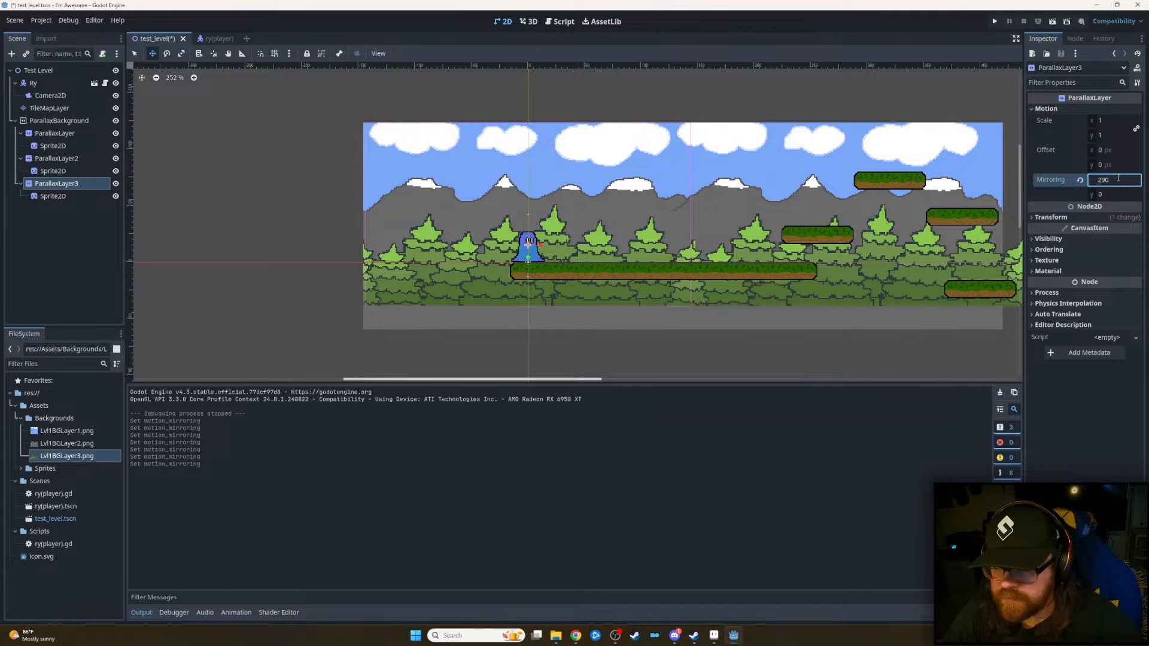
type("5")
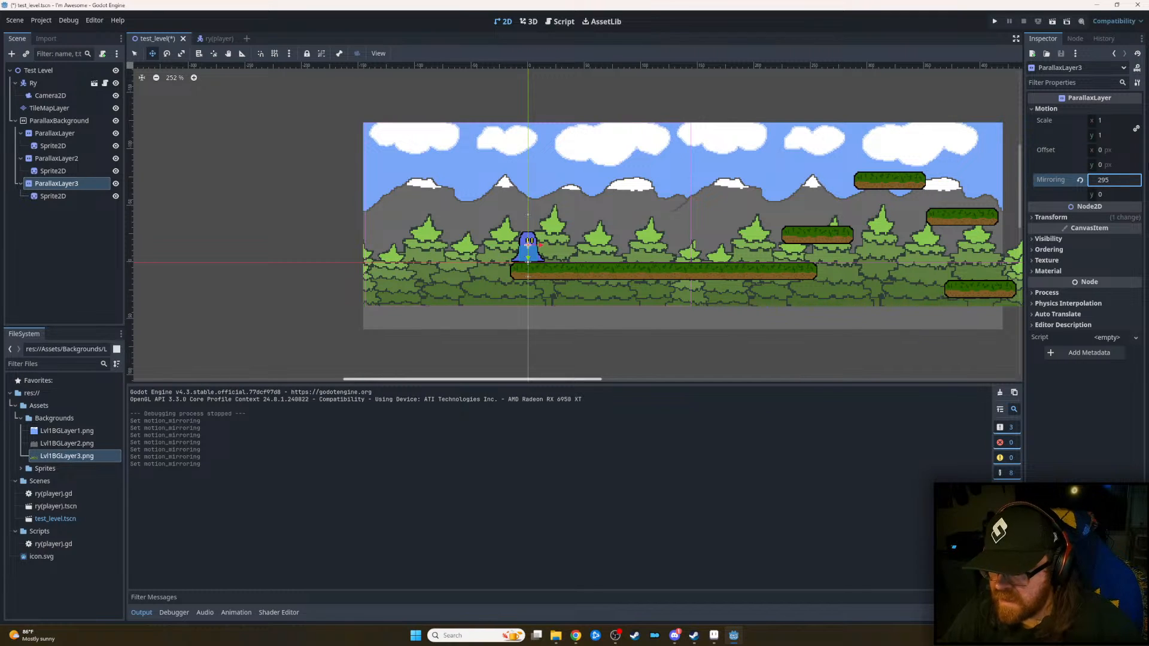
key("Return")
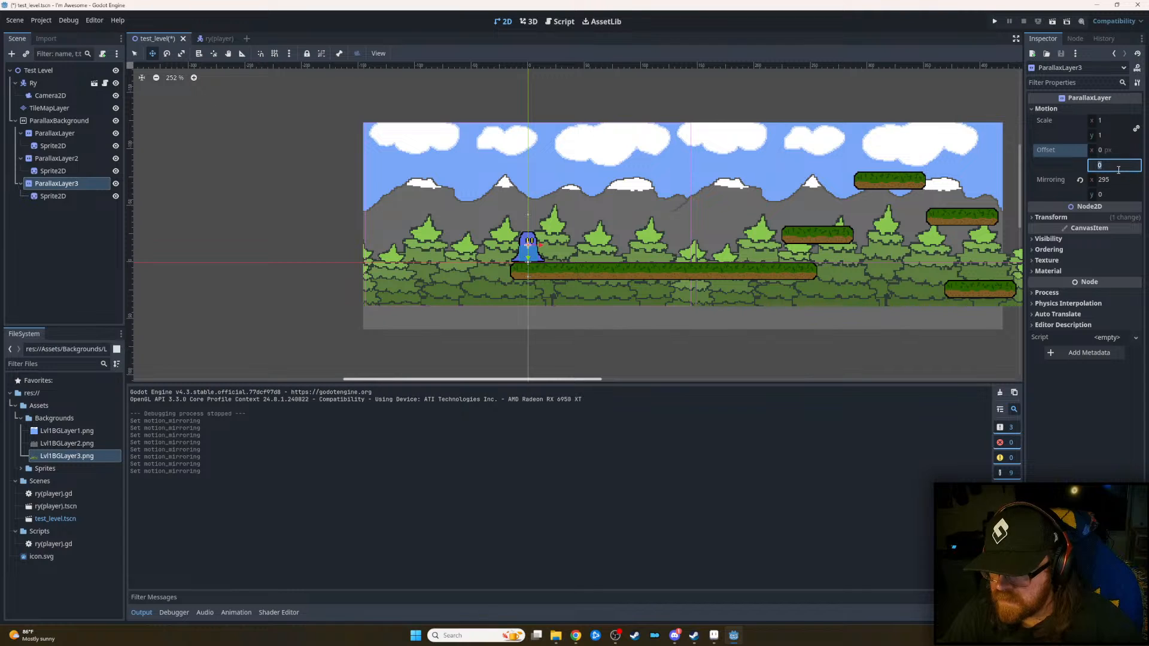
left_click(1121, 181)
left_click(1120, 181)
key("BackSpace")
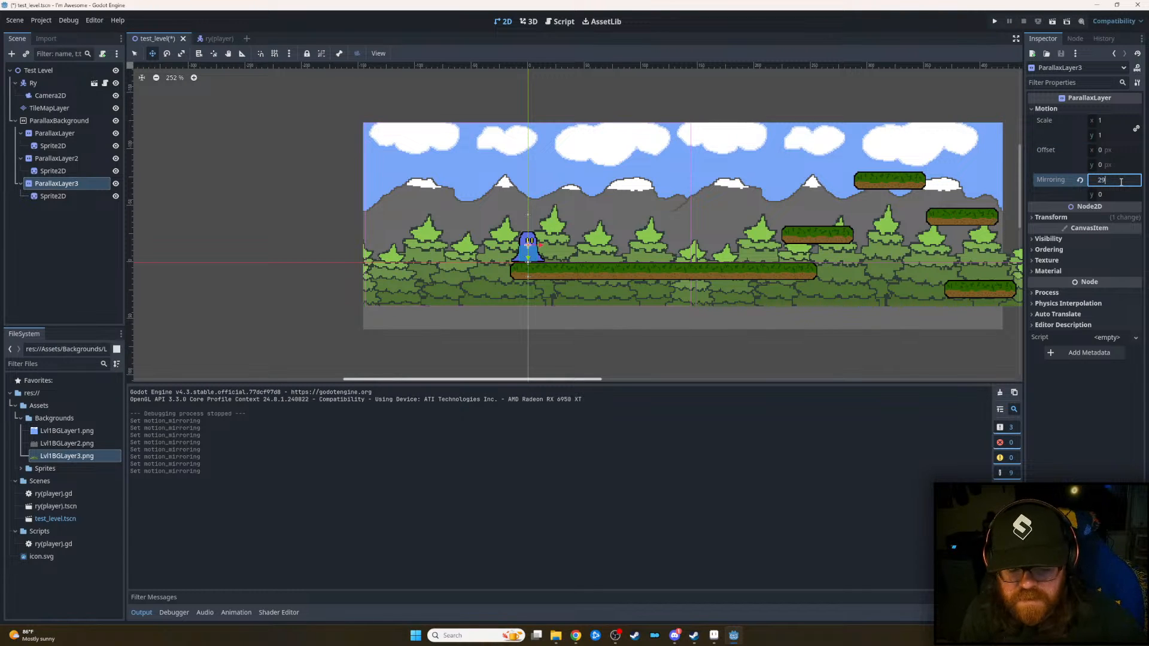
type("4")
left_click(1115, 150)
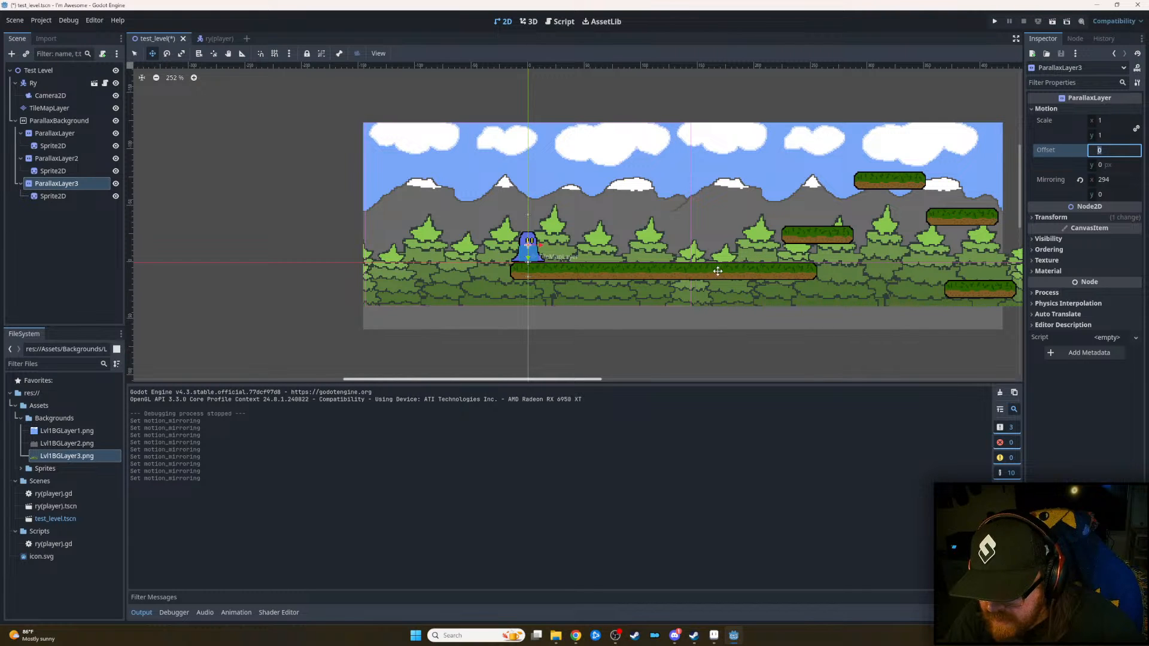
- Try a horizontal mirroring value of 294.2 on ParallaxLayer3 and inspect the seam between the repeated forests
scroll(706, 299, "up", 2)
scroll(709, 299, "up", 5)
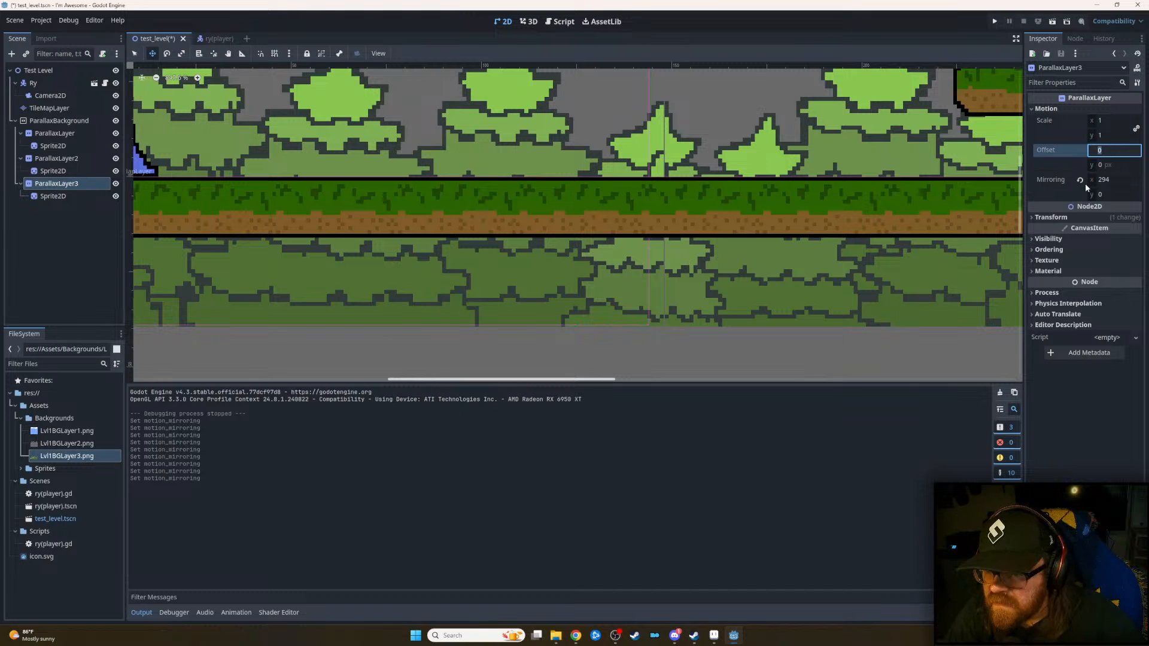
left_click(1115, 179)
left_click(1115, 180)
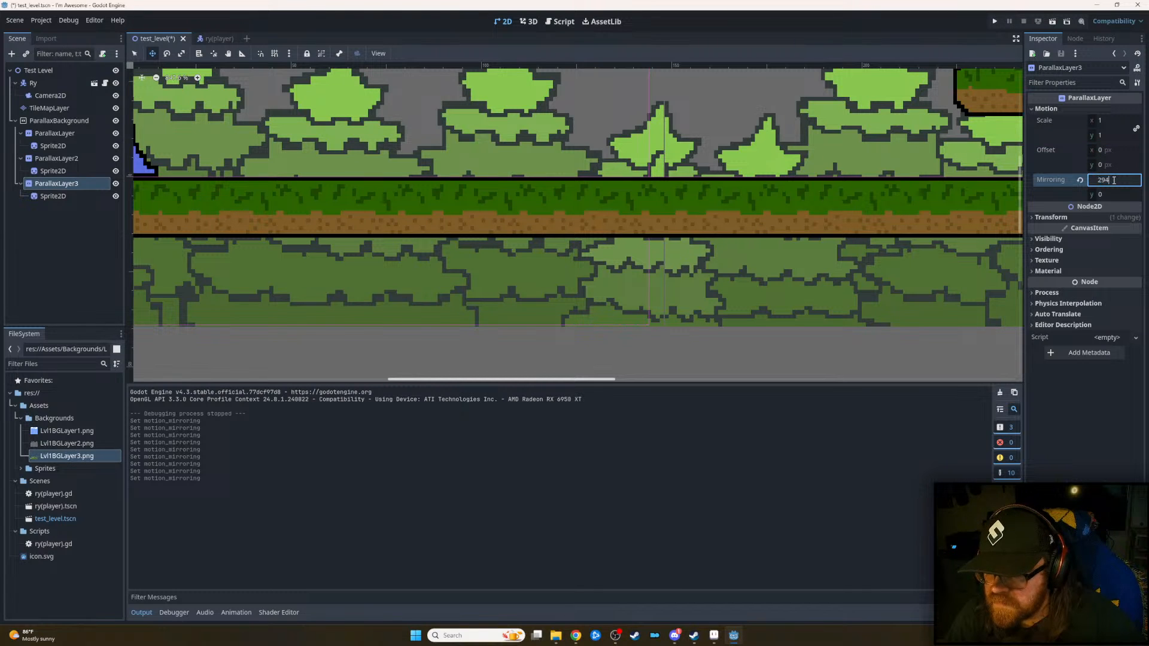
type(".")
type("2")
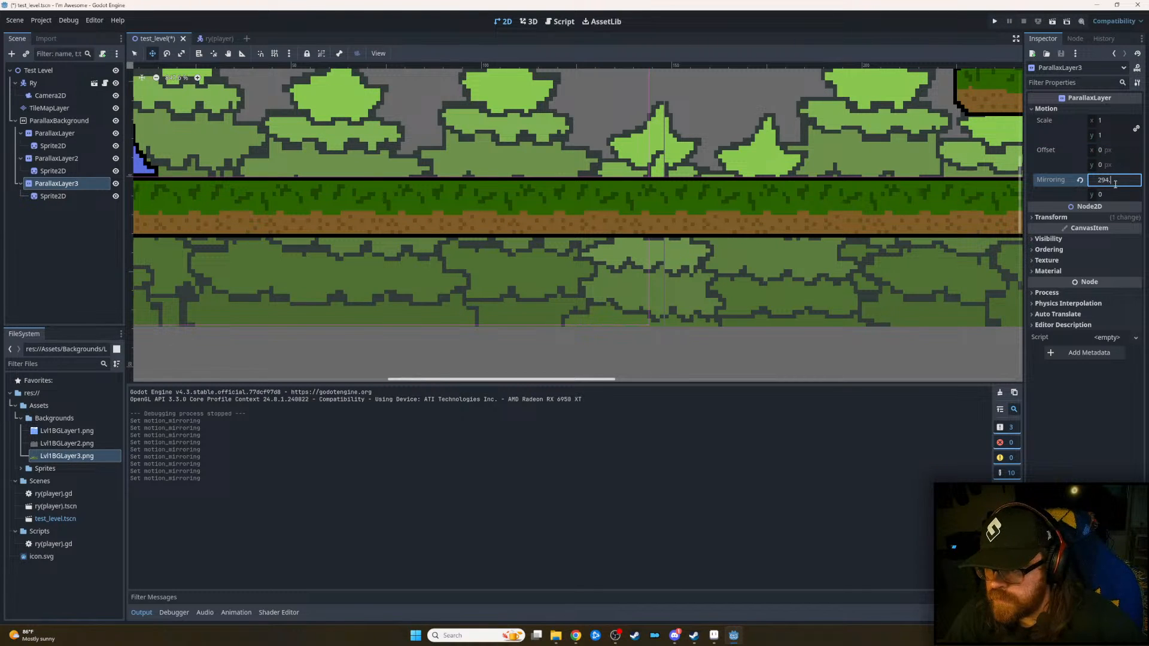
left_click(1121, 166)
- Set ParallaxLayer3's horizontal motion mirroring to 293.7 and check the forest seam up close and across the level
left_click(1119, 180)
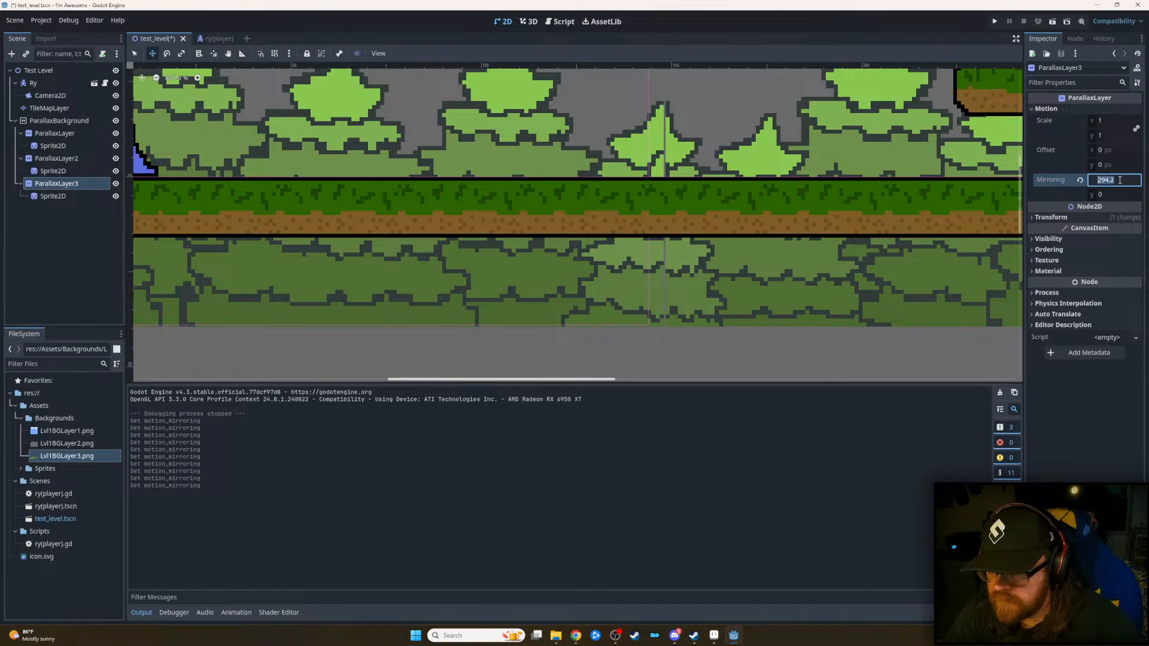
type("29")
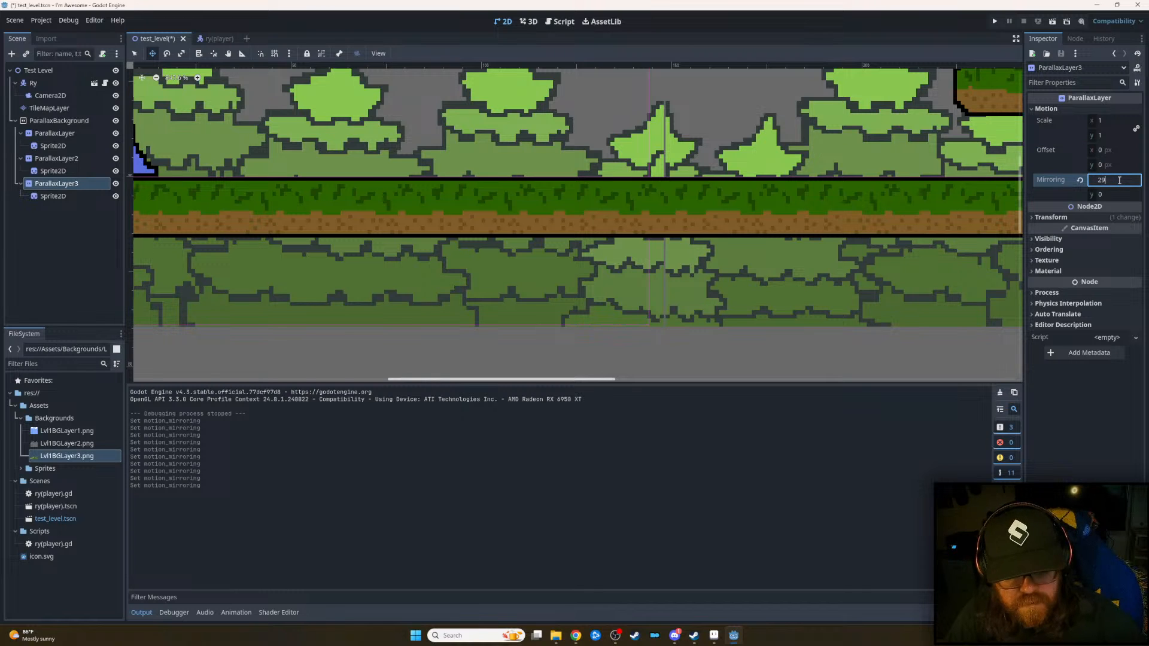
type("3.7")
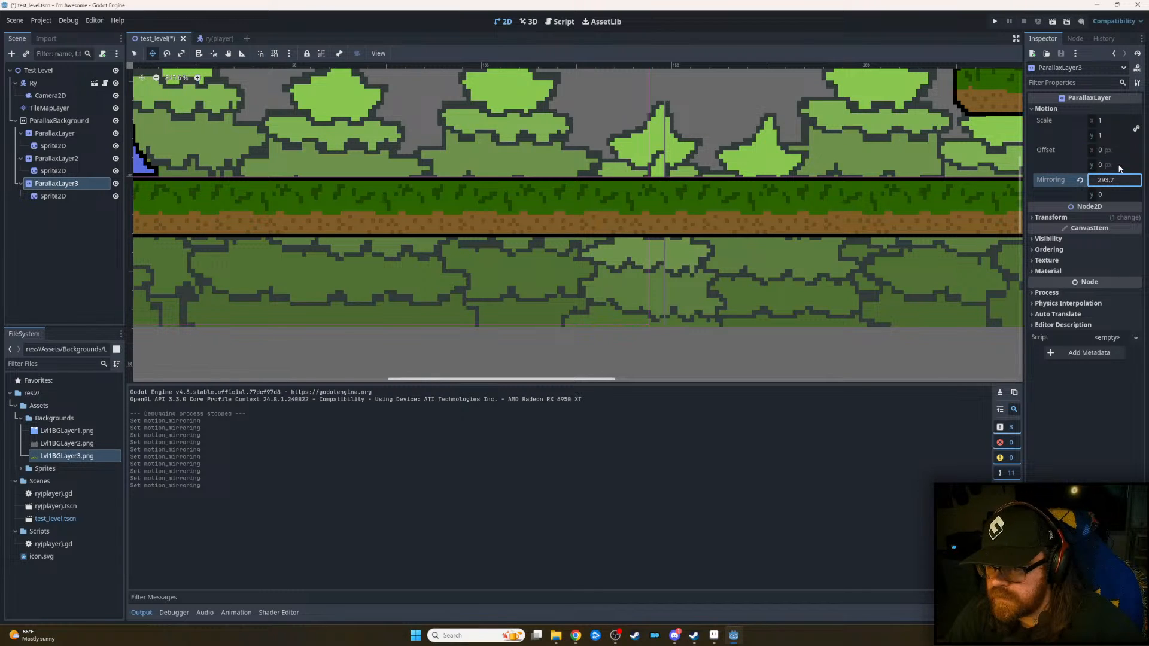
left_click(1119, 165)
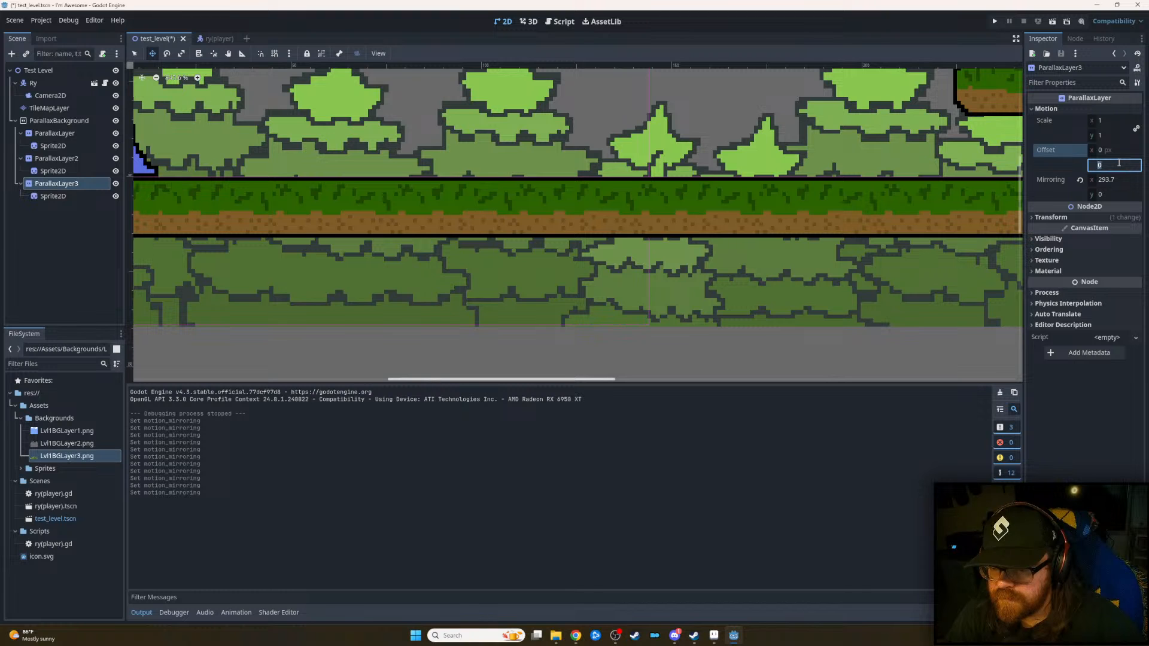
scroll(694, 272, "down", 5)
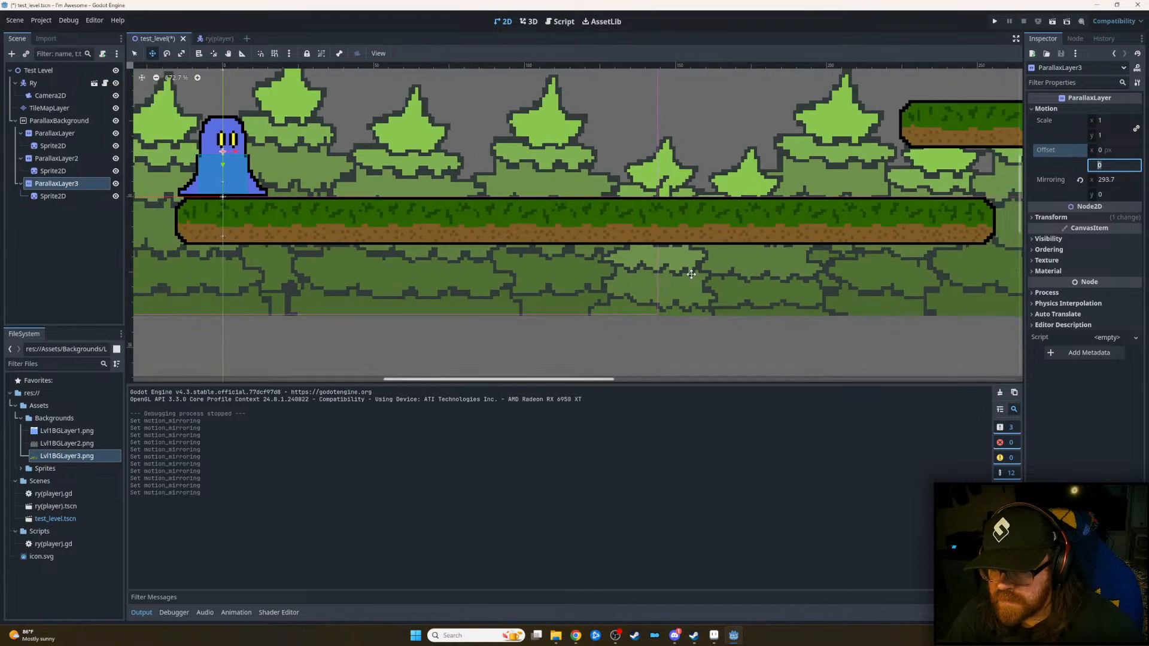
scroll(779, 264, "down", 4)
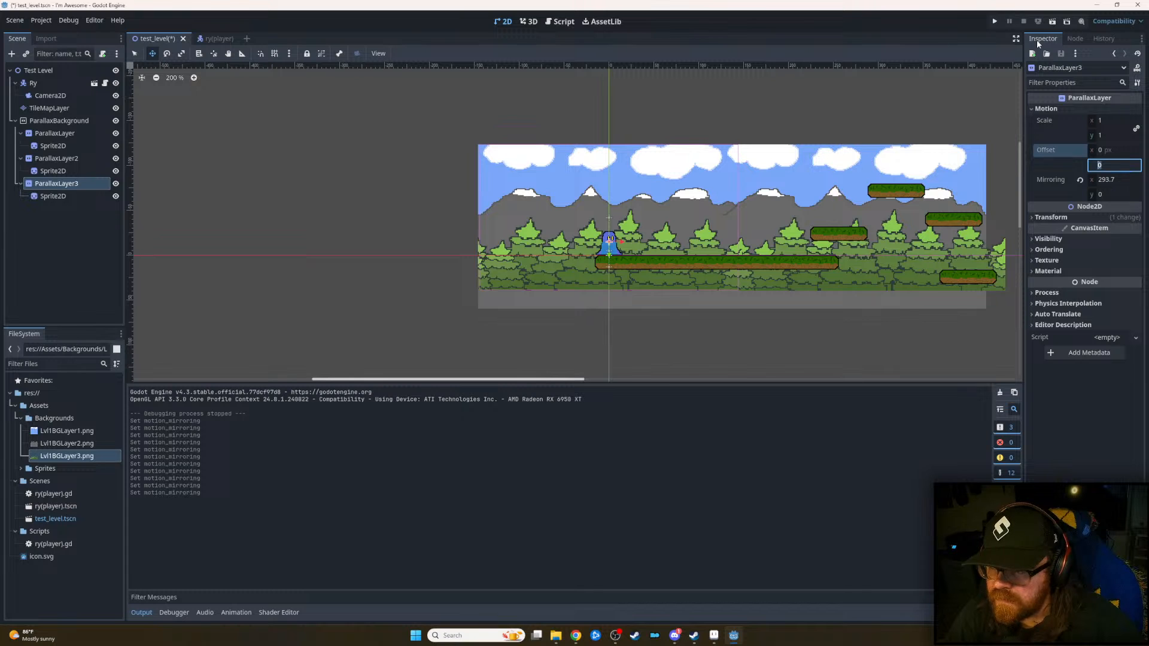
- Run the project to check how the background repeats near the level's starting platform, and close the game window
left_click(994, 22)
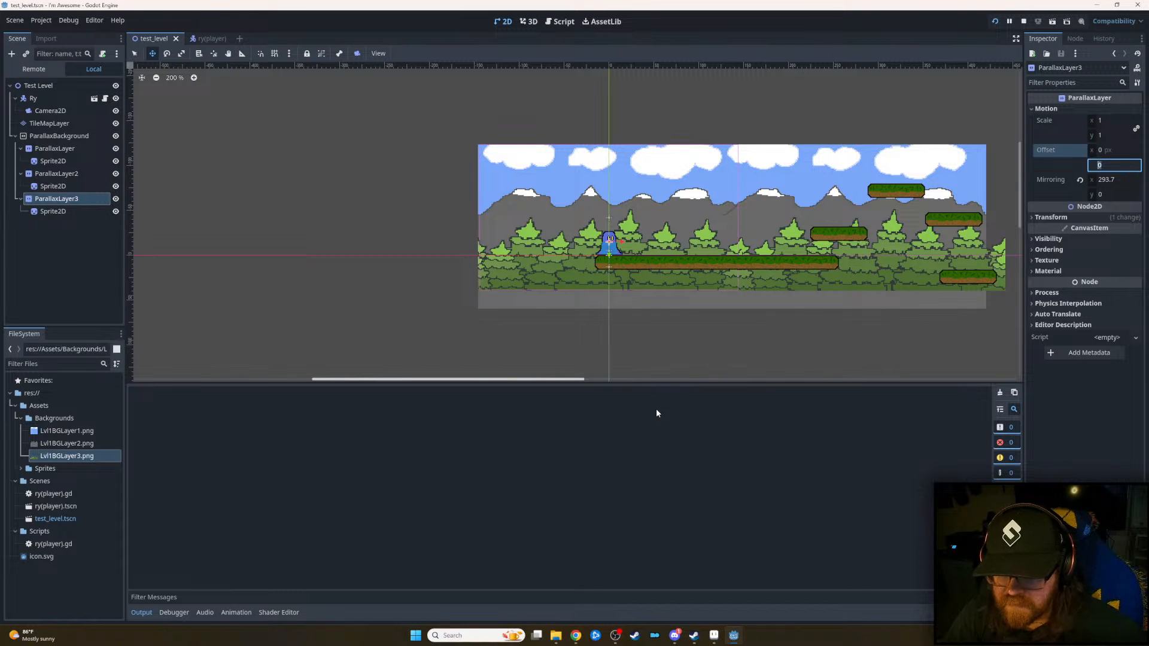
key("Right")
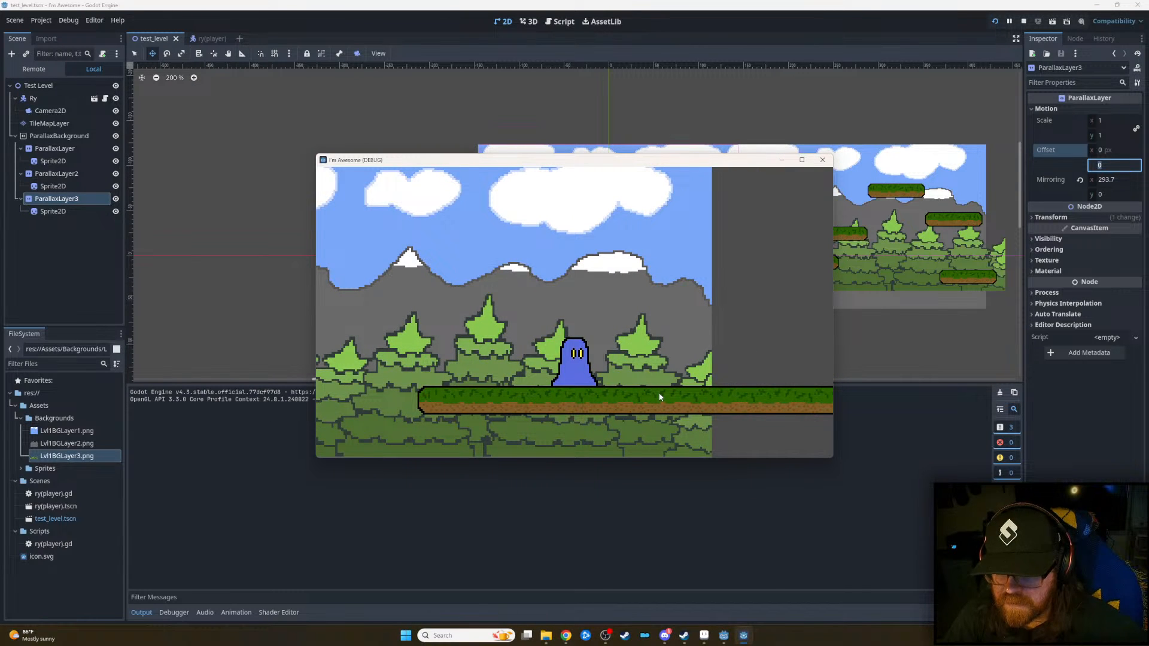
key("Left")
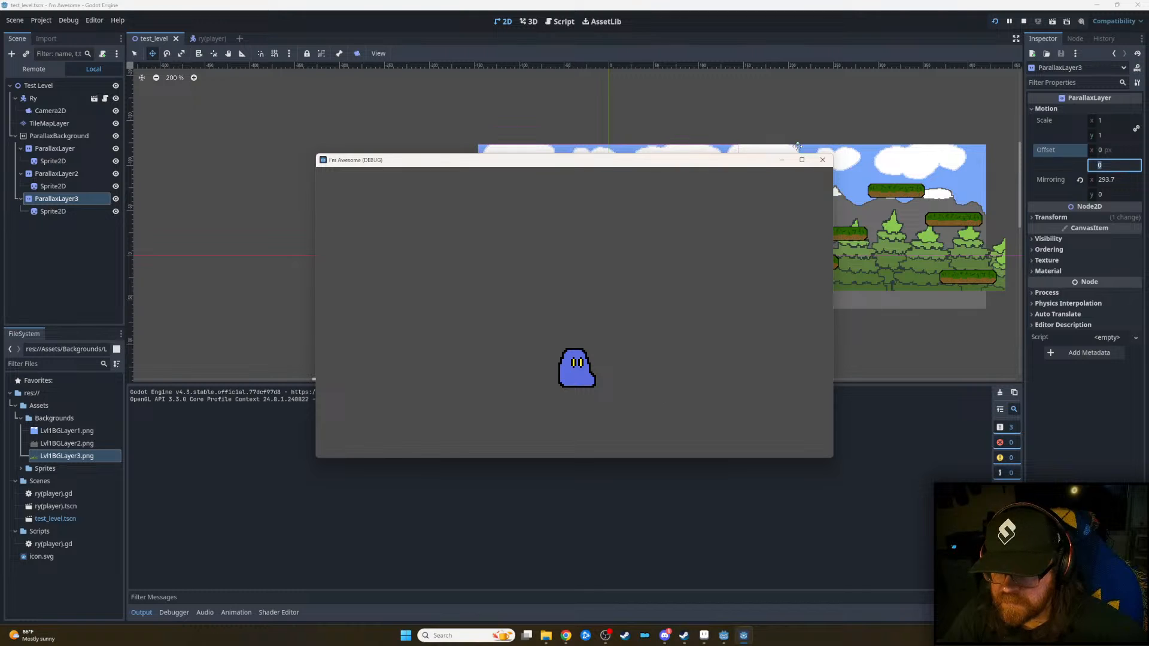
left_click(822, 160)
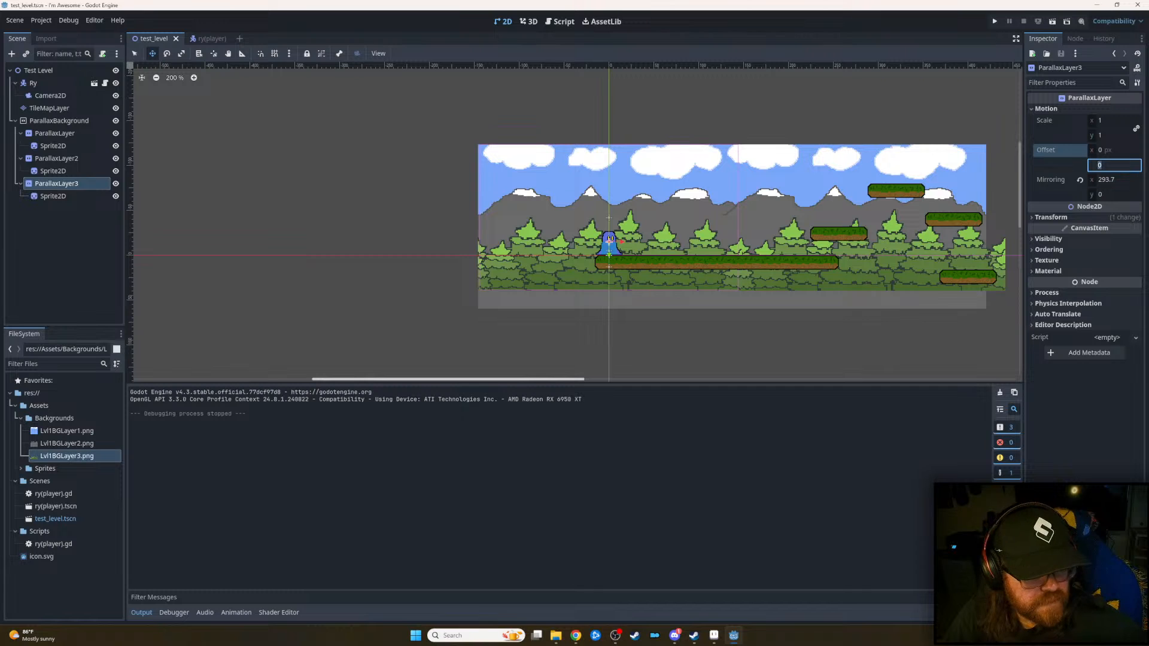
key("alt+Tab")
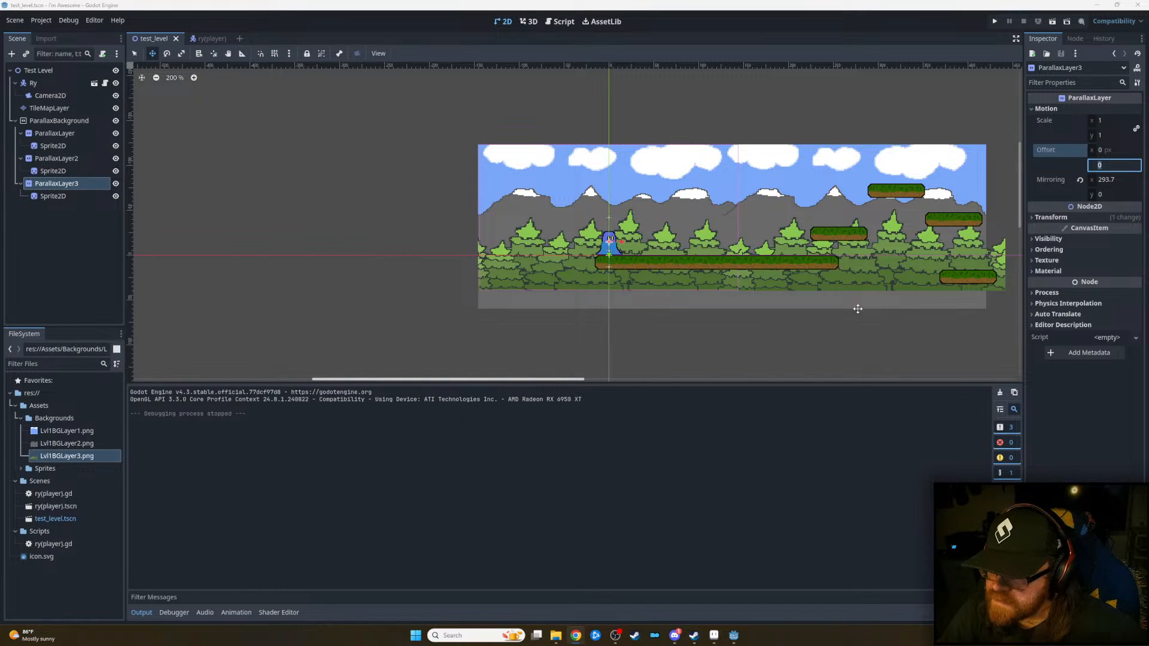
key("Return")
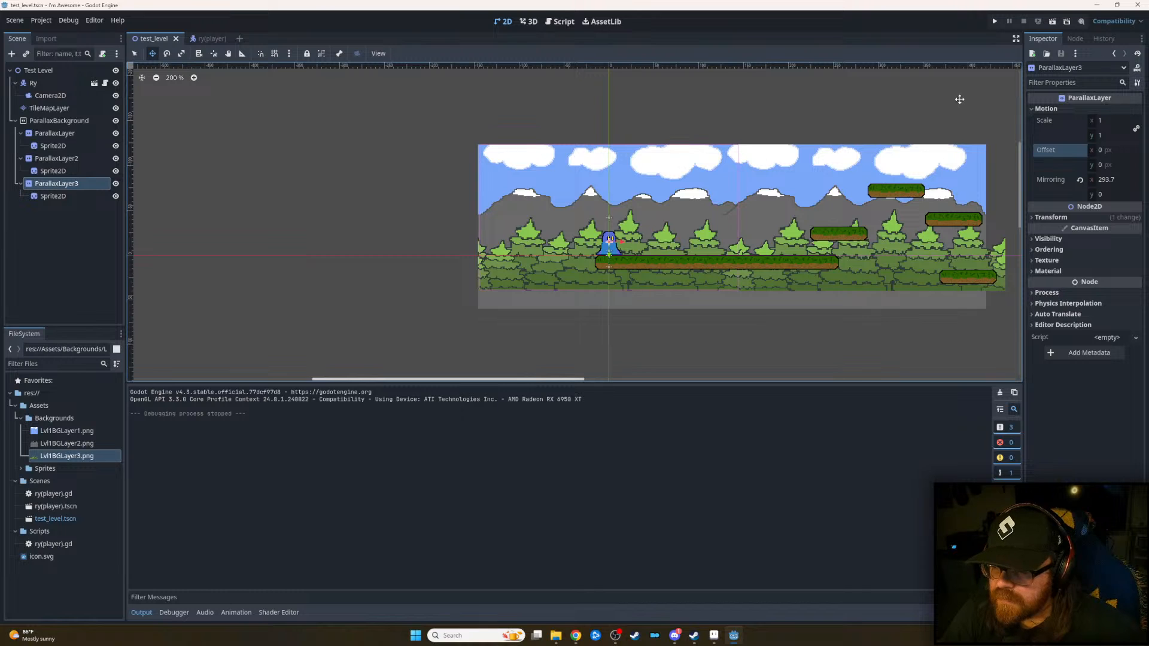
- Run the game again and walk the character past the end of the main platform to check the repeated background
left_click(995, 23)
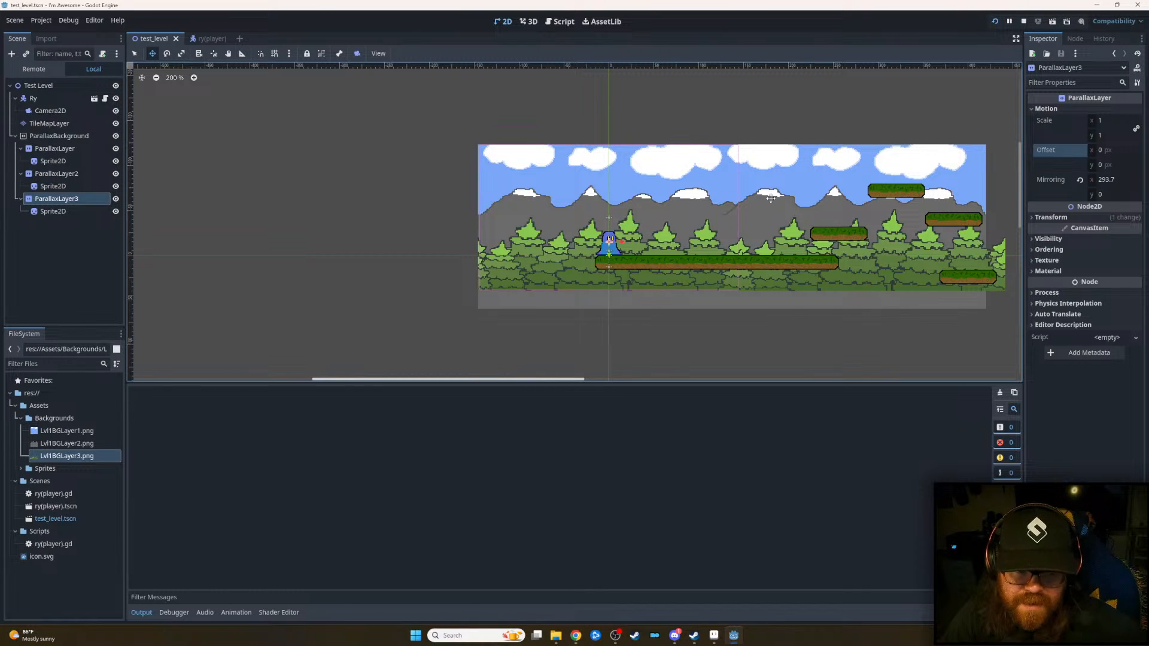
key("Right")
key("Right")
key("Right")
key("Right")
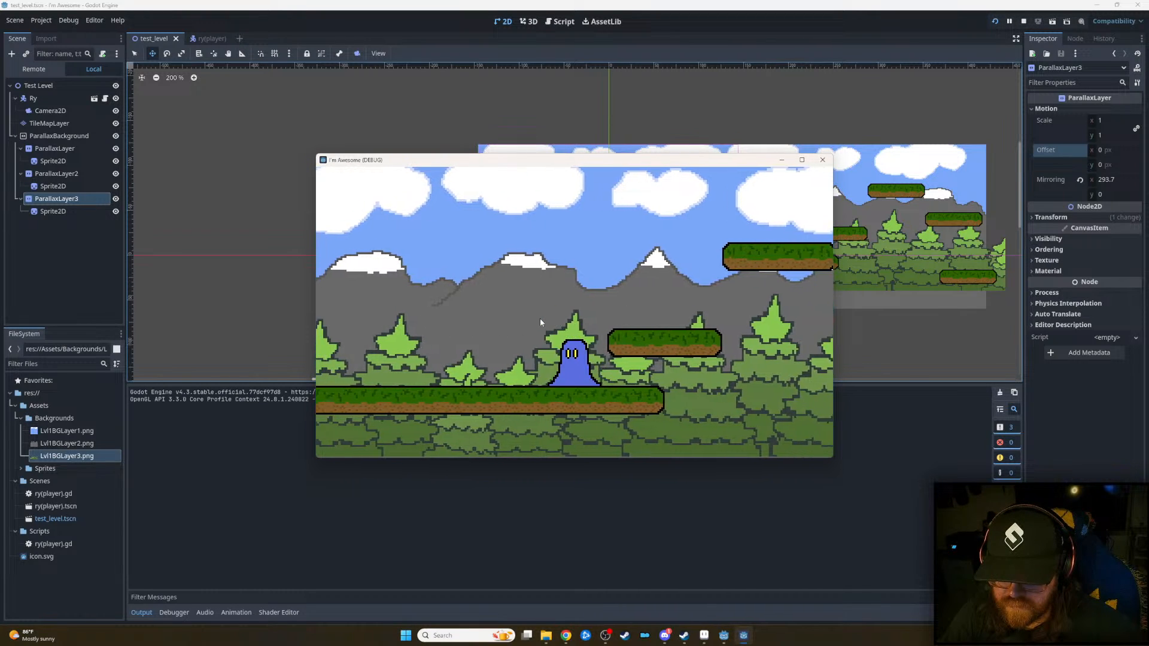
key("Right")
key("Right")
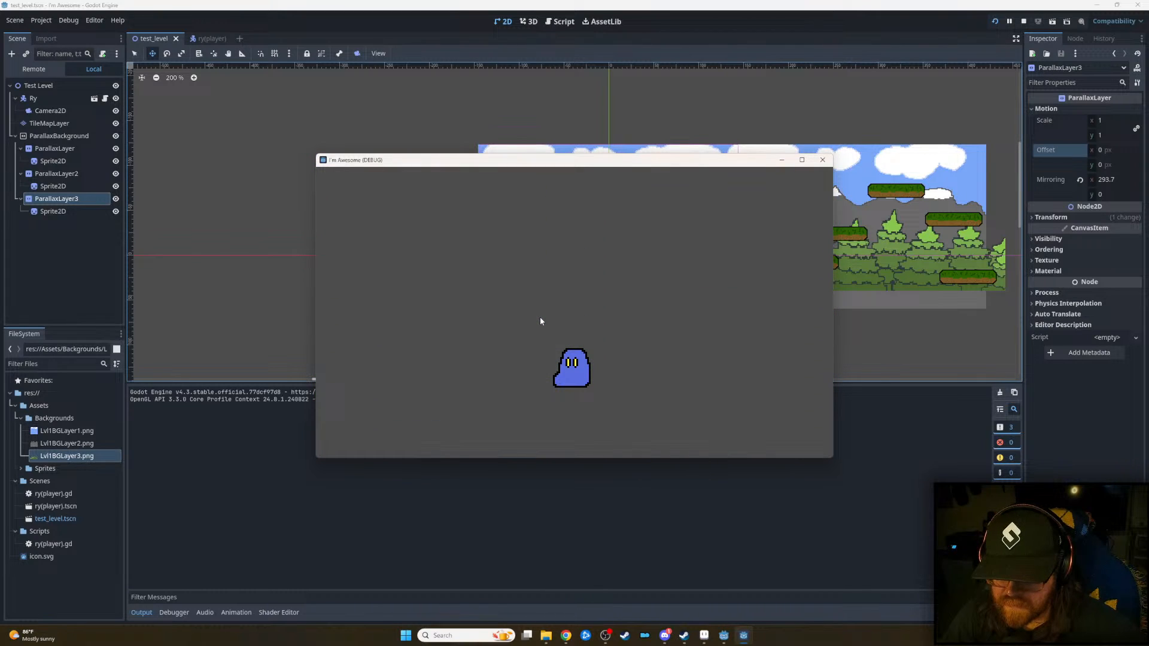
left_click(822, 160)
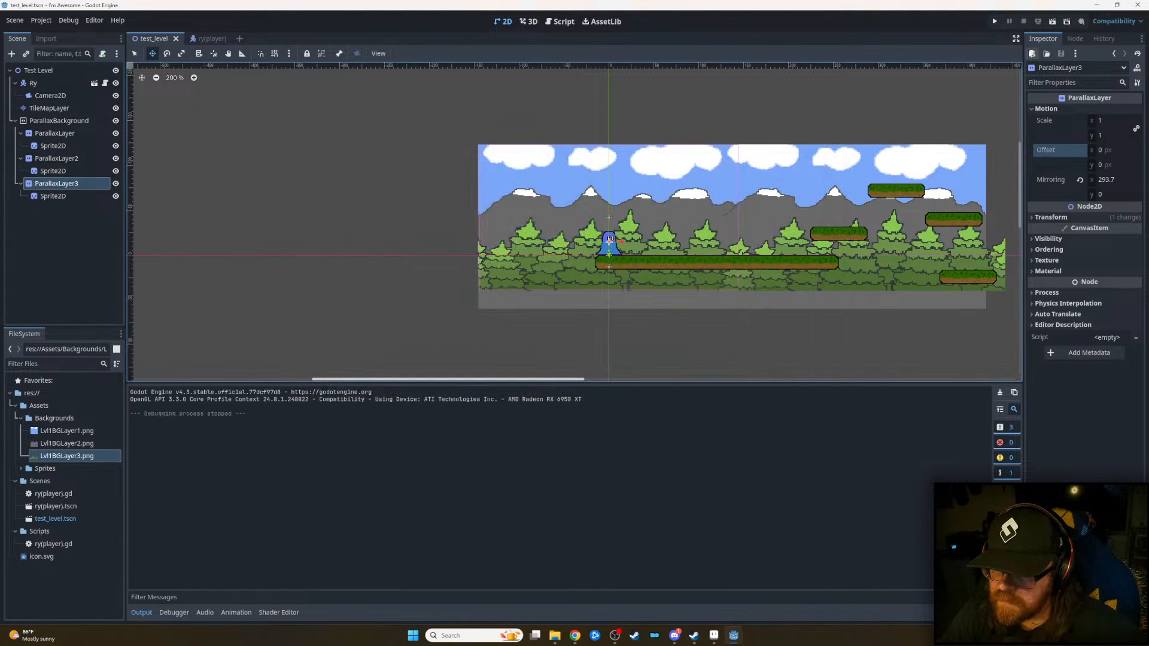
- Test the game once more, moving the character near the start of the platform to examine the background's edge, and close it
left_click(995, 22)
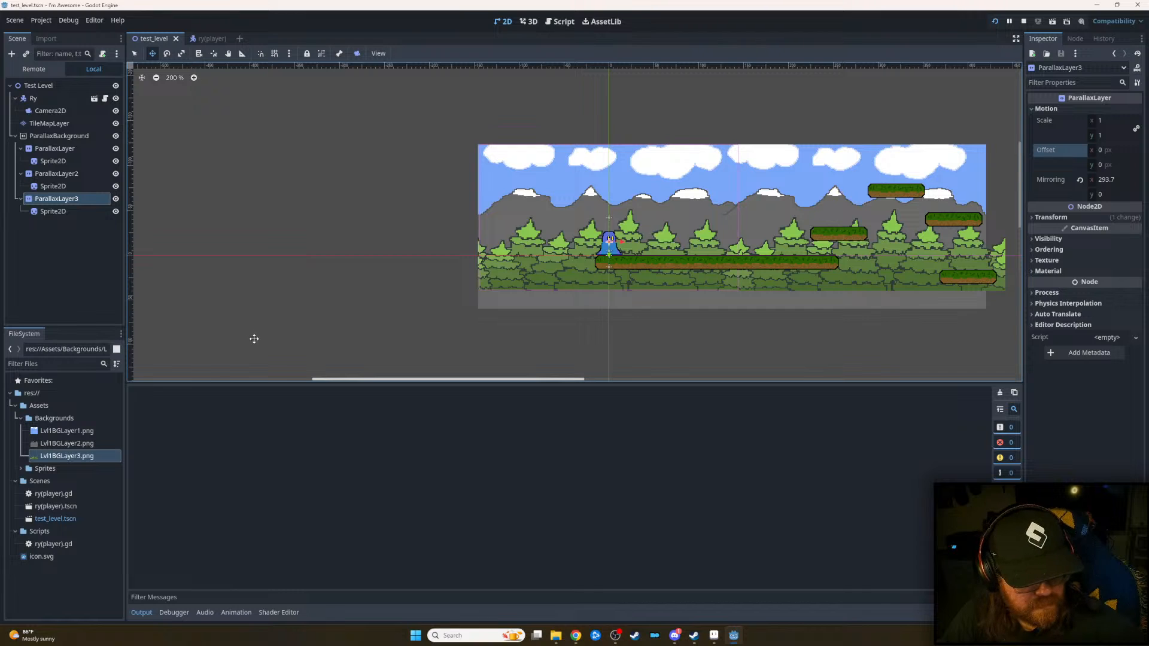
key("Right")
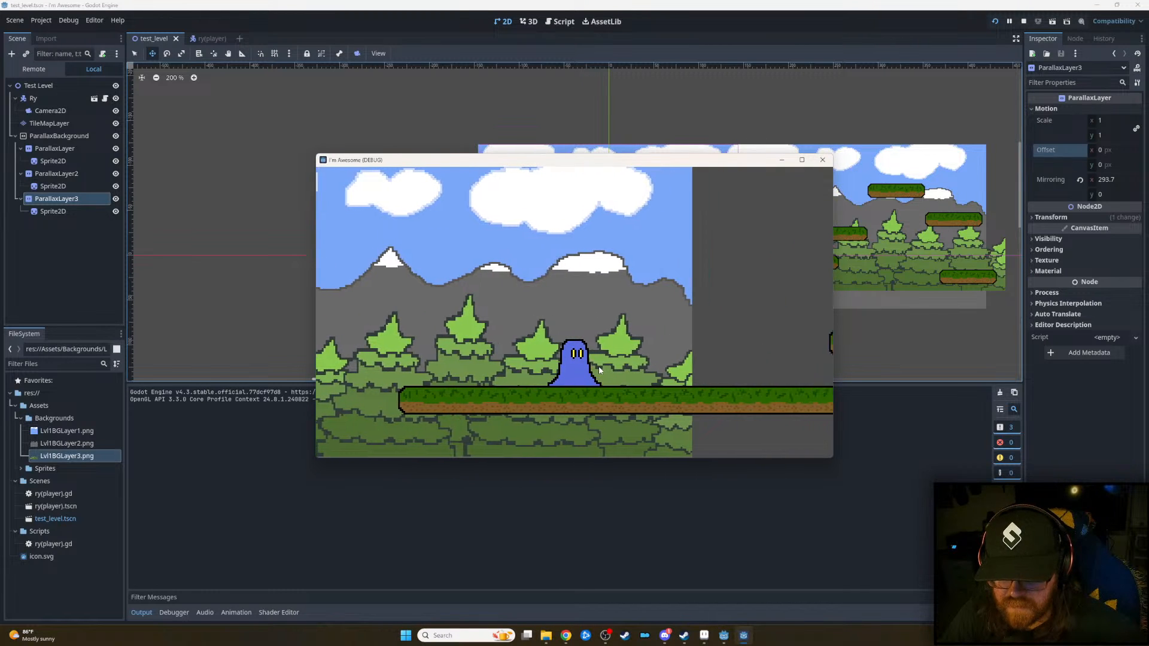
key("Left")
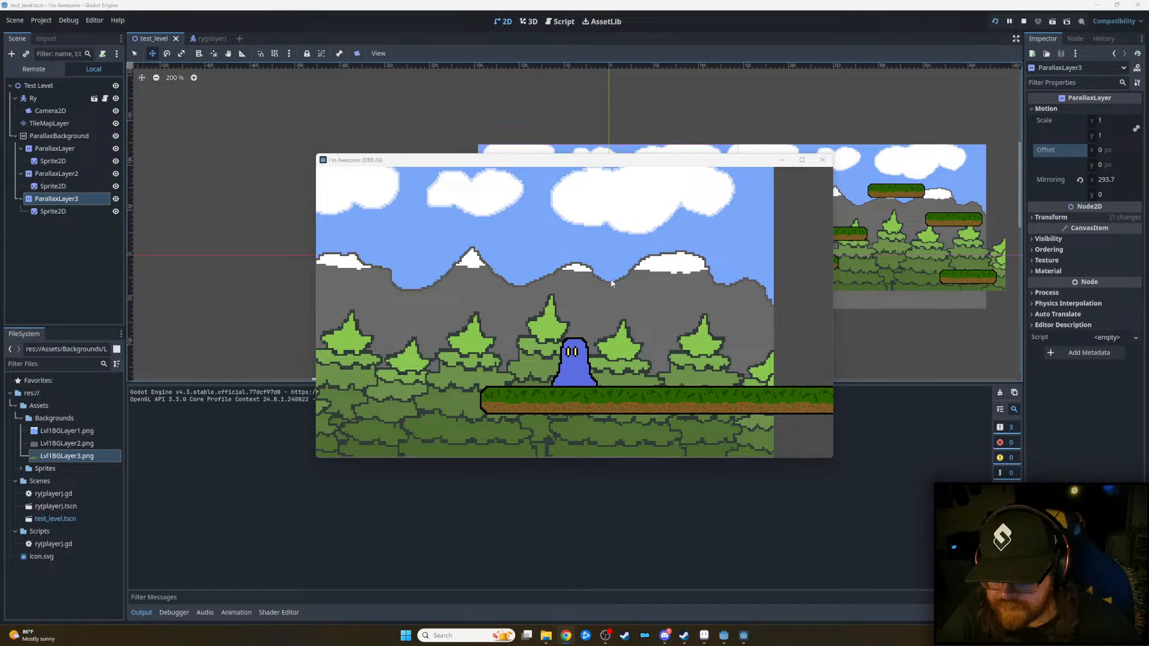
left_click(822, 159)
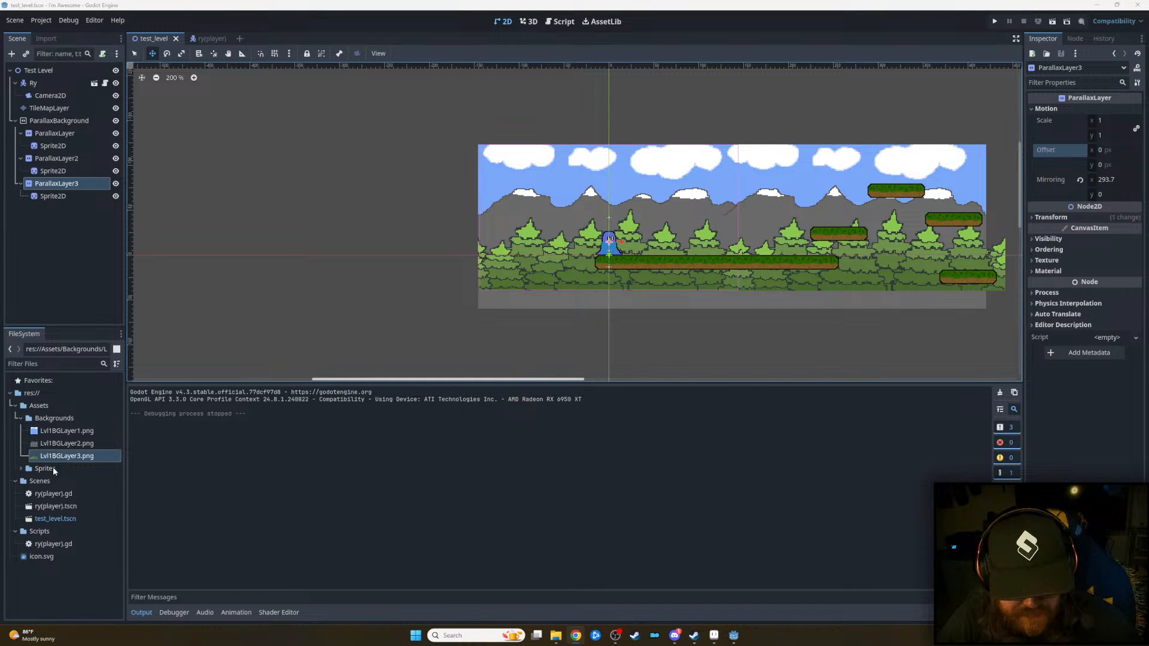
- Examine the dimensions of the Lvl1BGLayer1.png texture on the sky layer's Sprite2D
right_click(72, 431)
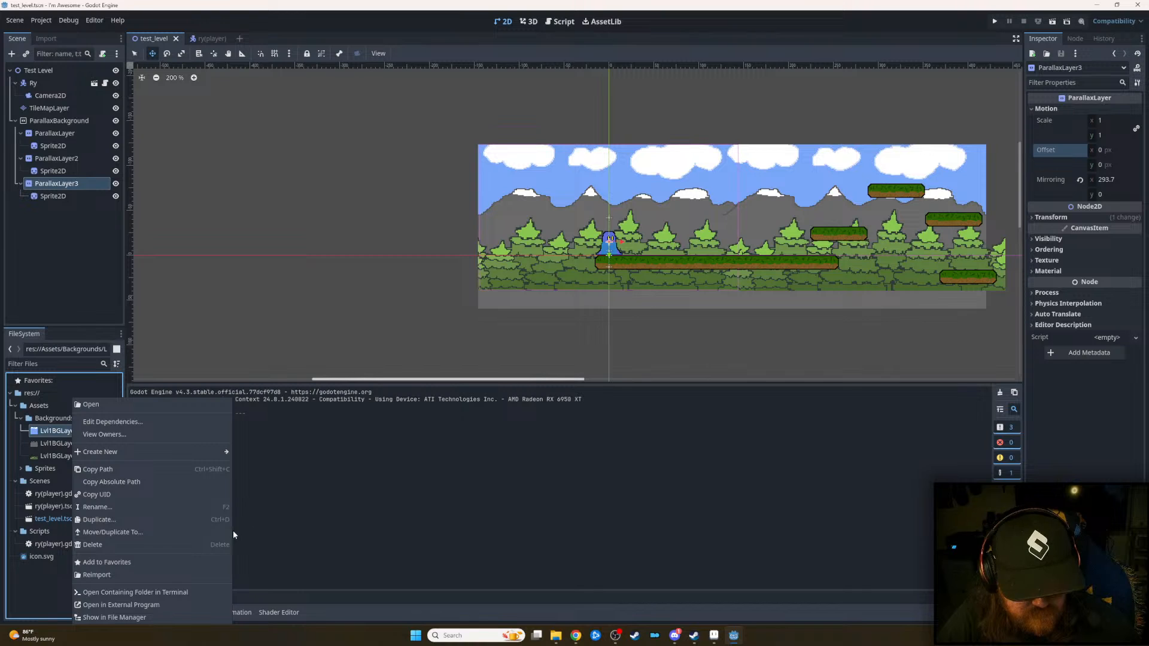
left_click(423, 536)
left_click(59, 146)
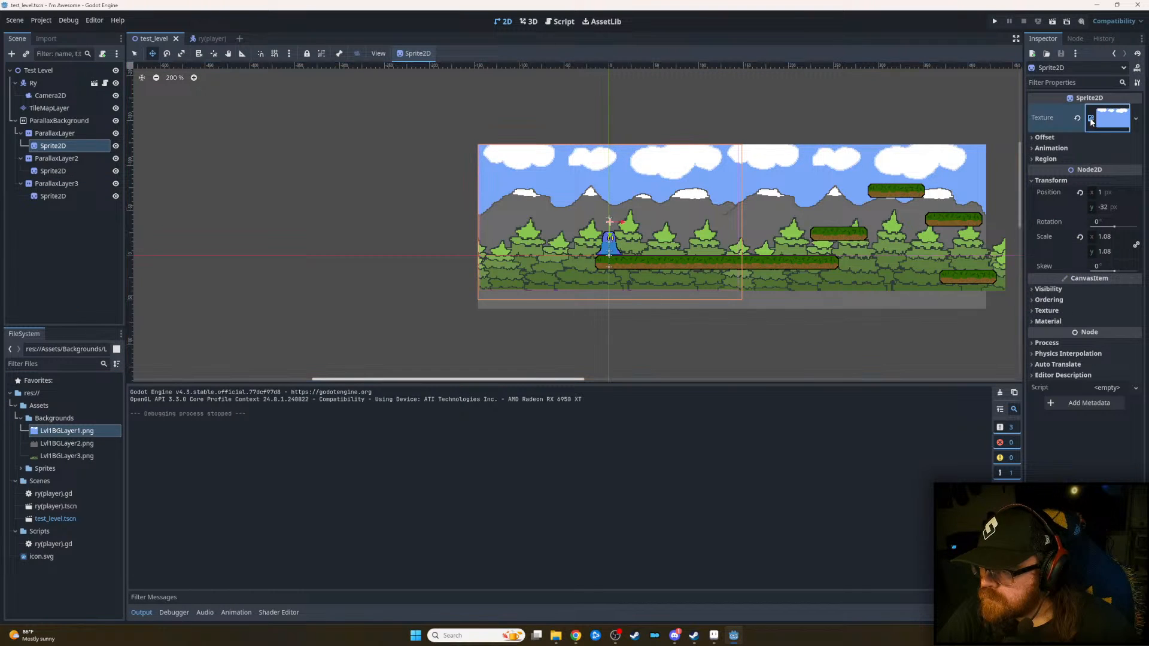
left_click(1091, 121)
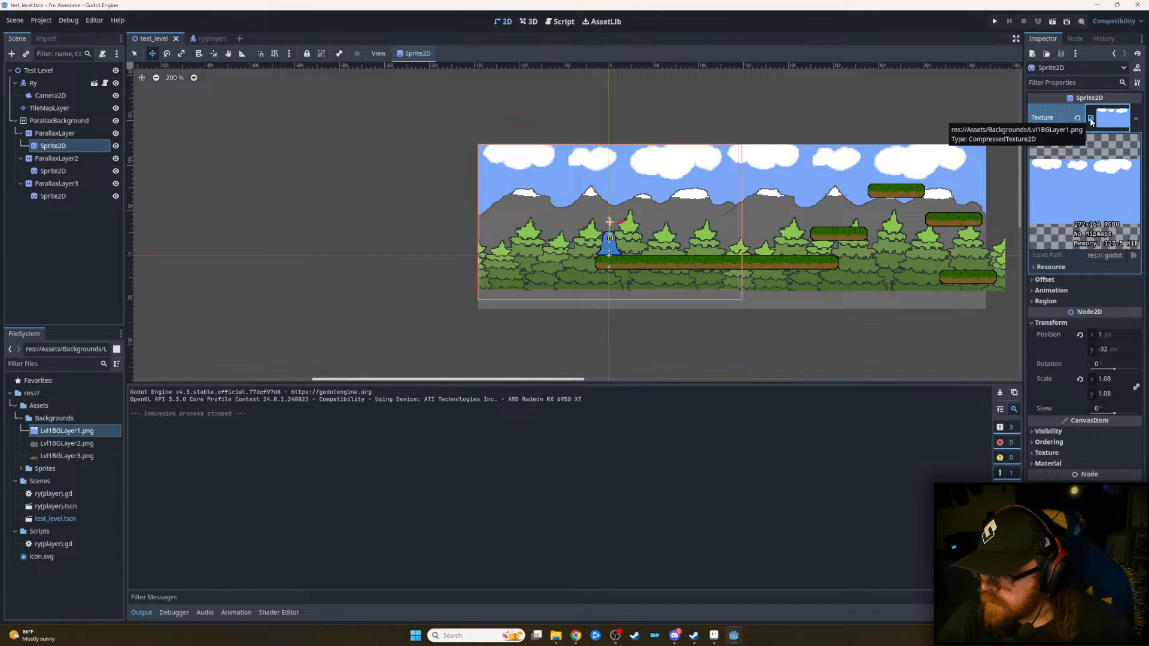
left_click(1091, 122)
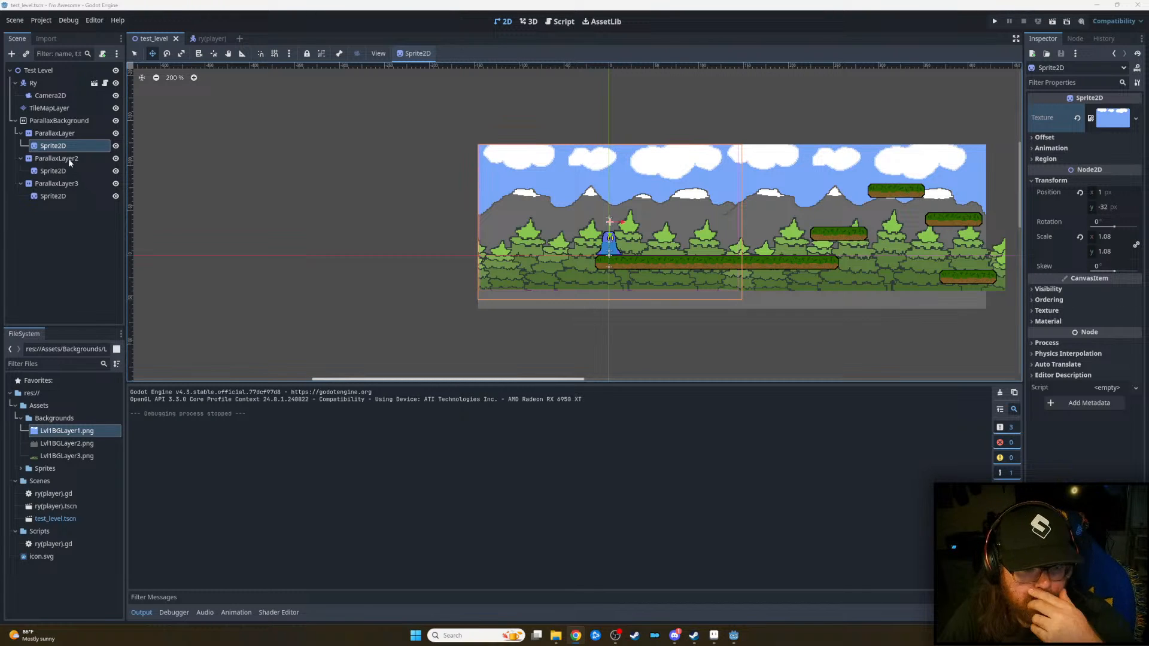
- Set the horizontal motion mirroring of the sky layer, ParallaxLayer, to 293.76
left_click(60, 134)
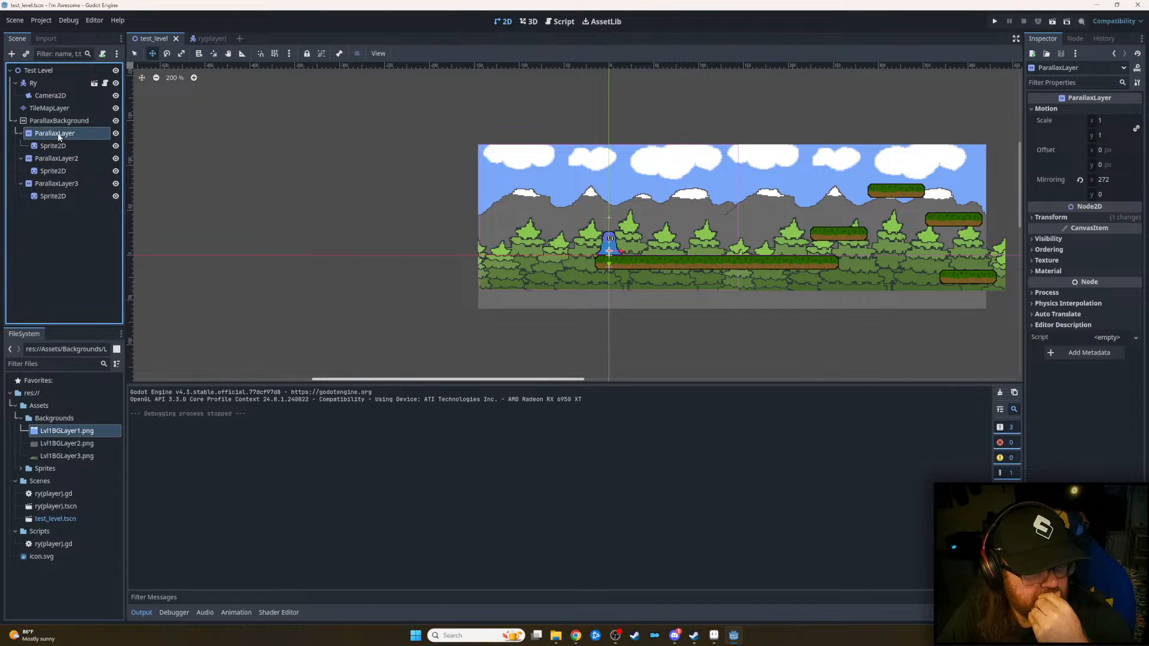
left_click(1111, 179)
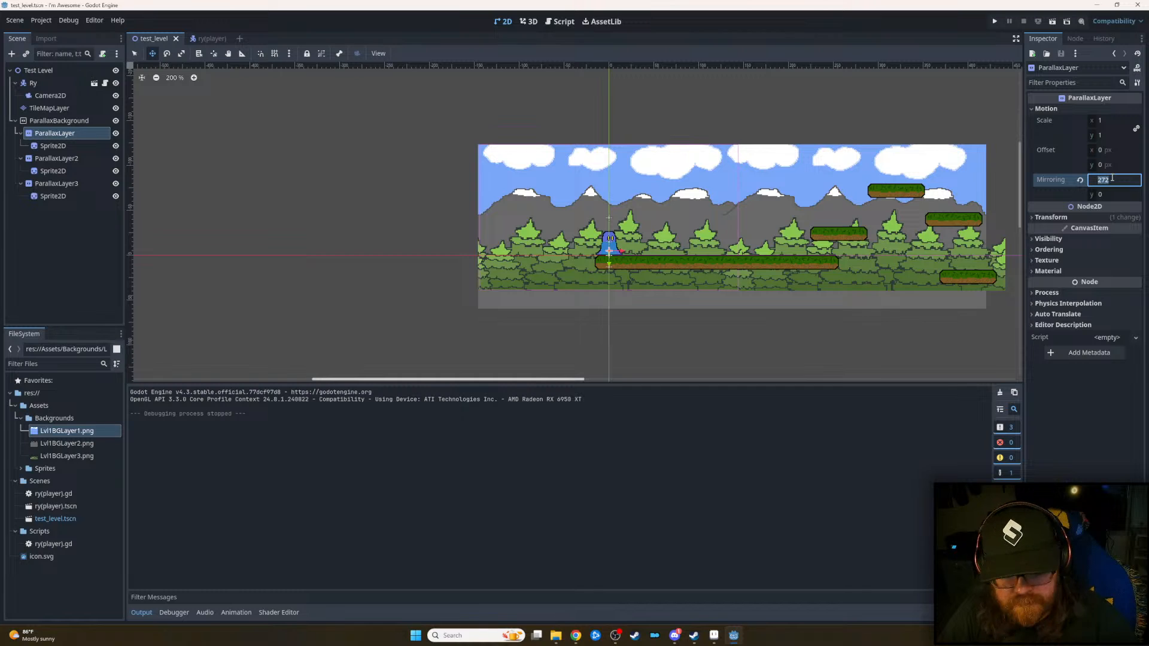
type("293")
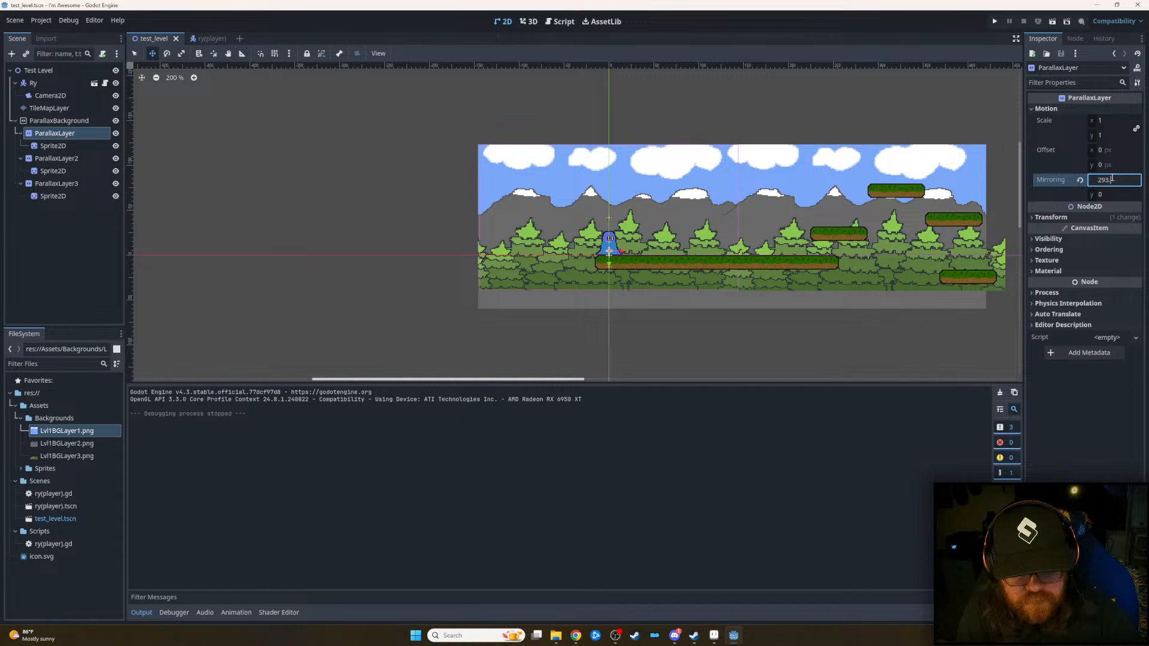
type(".76")
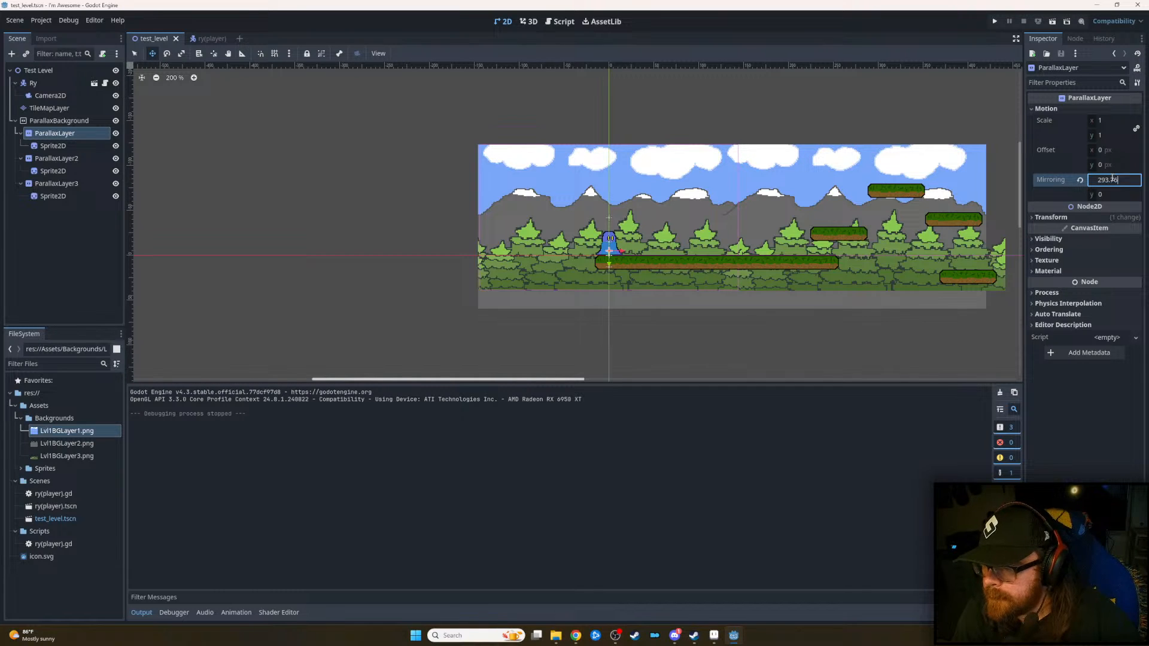
key("Tab")
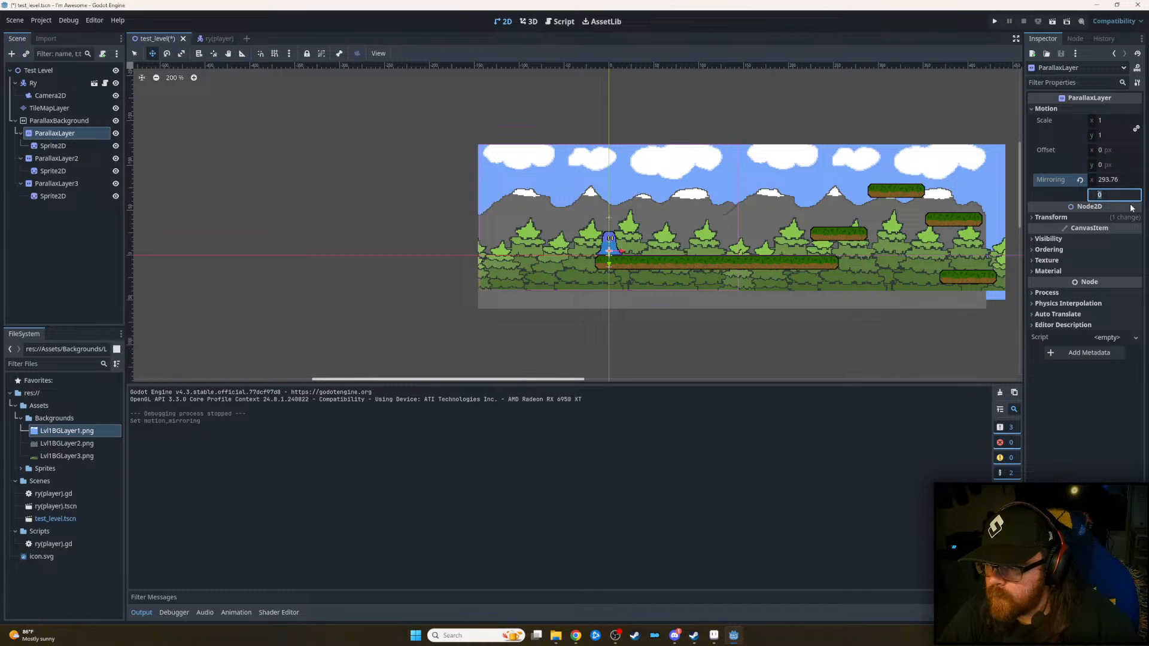
- Set the horizontal motion mirroring of ParallaxLayer2 to 293.76
left_click(56, 158)
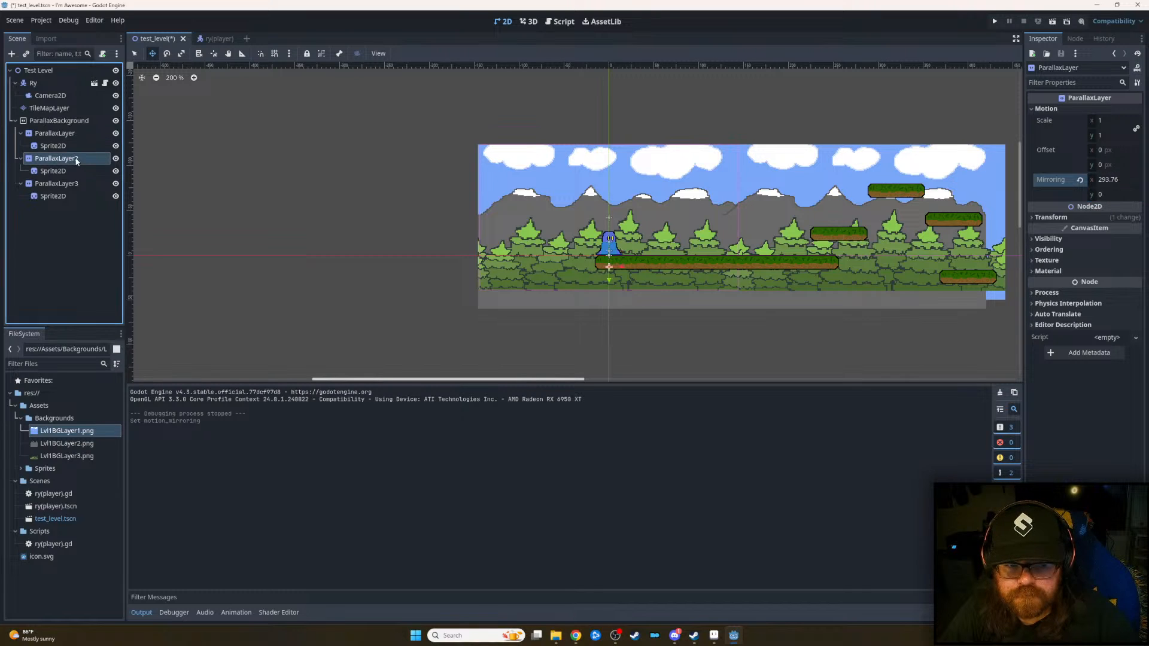
left_click(1127, 179)
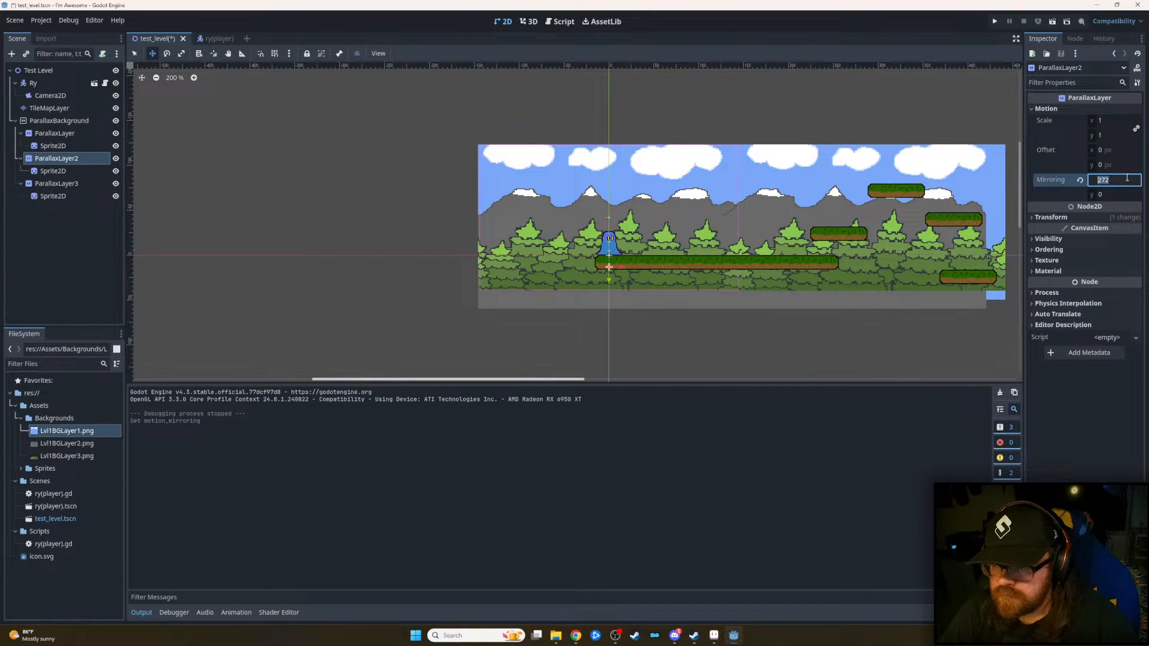
type("293.76")
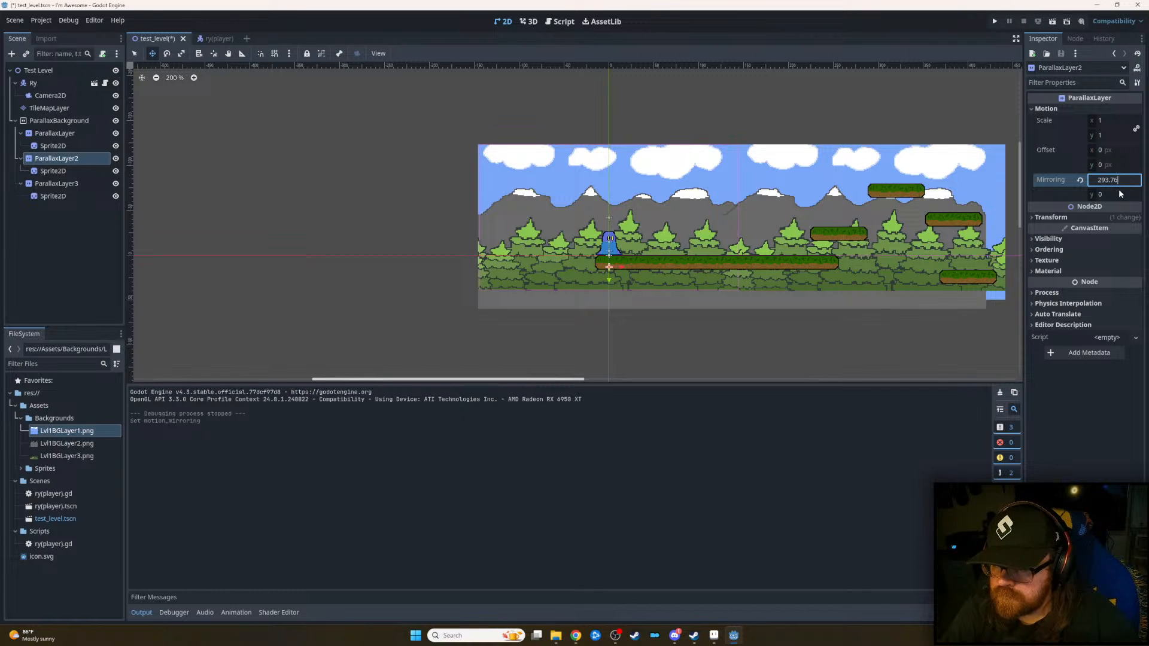
left_click(1121, 193)
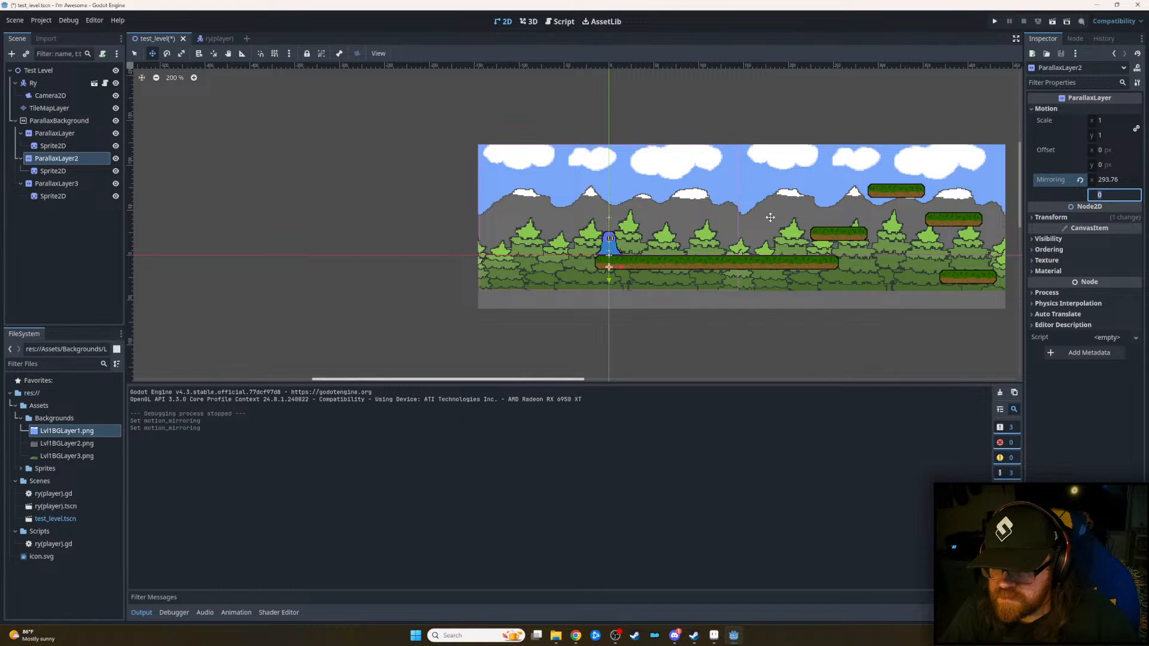
- Set the horizontal motion mirroring of ParallaxLayer3 to 293.76
left_click(56, 184)
left_click(1125, 180)
left_click(1125, 180)
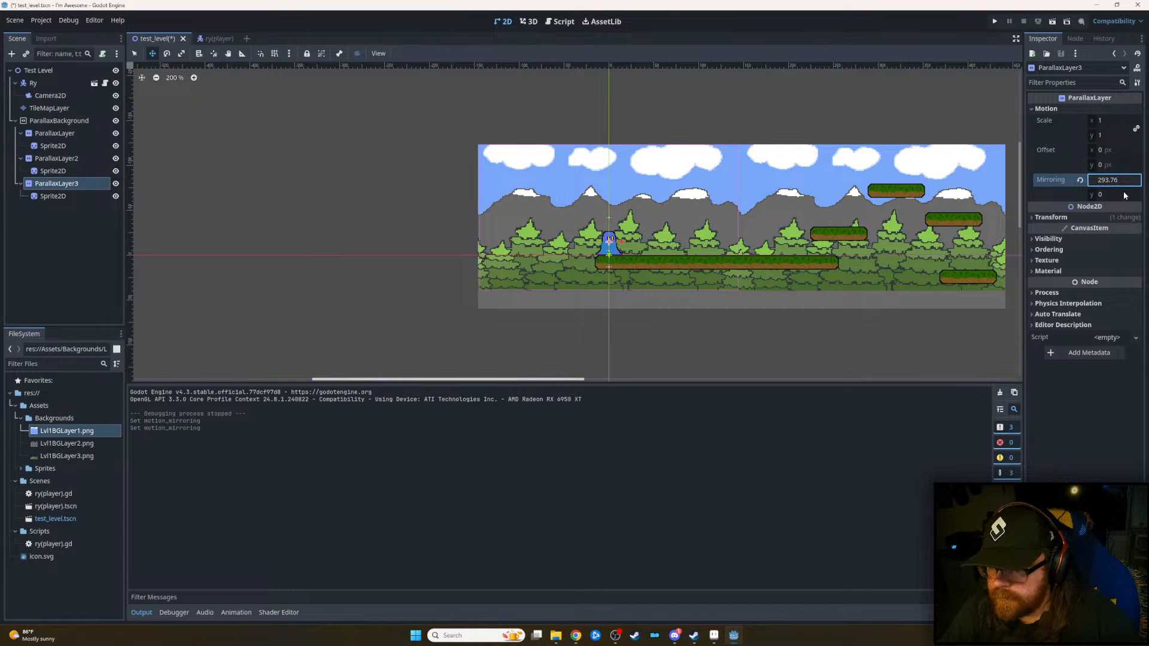
left_click(1125, 195)
- Try moving ParallaxLayer3 downward in the 2D view and undo the move
scroll(788, 260, "up", 3)
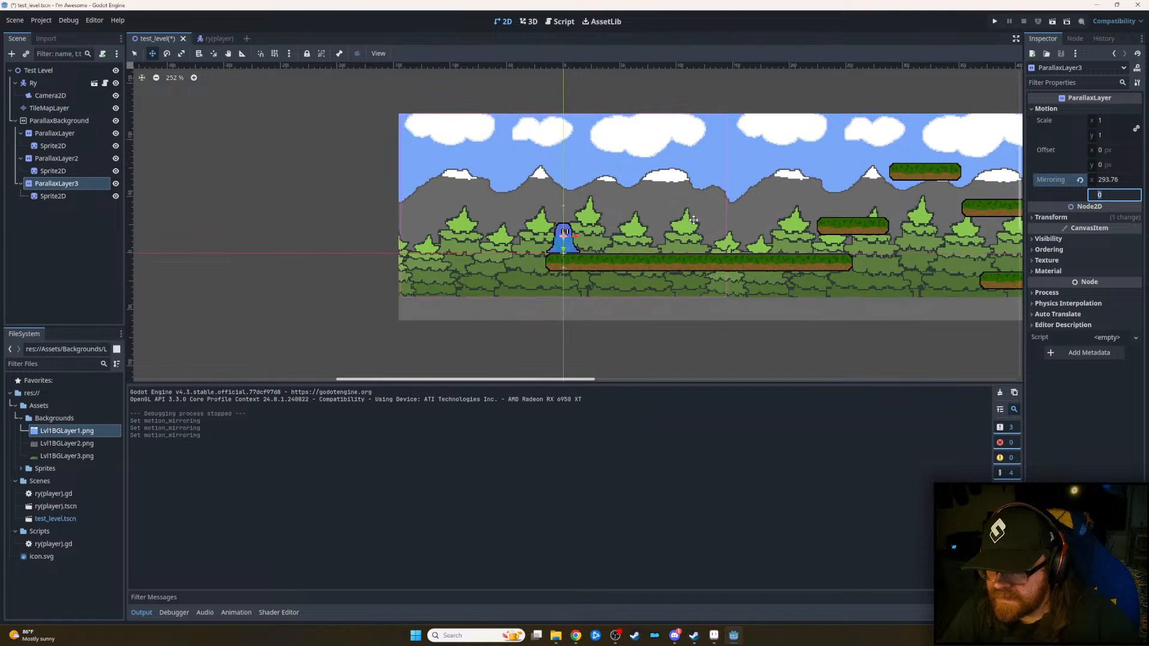
scroll(777, 271, "up", 3)
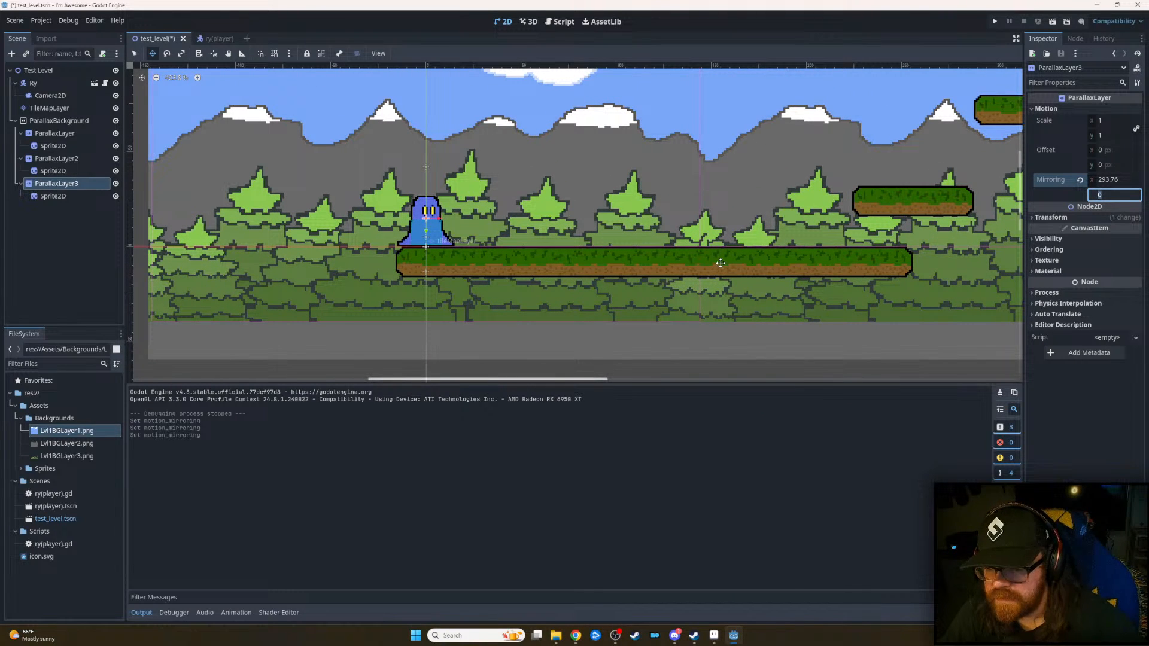
left_click_drag(725, 263, 723, 313)
key("ctrl+z")
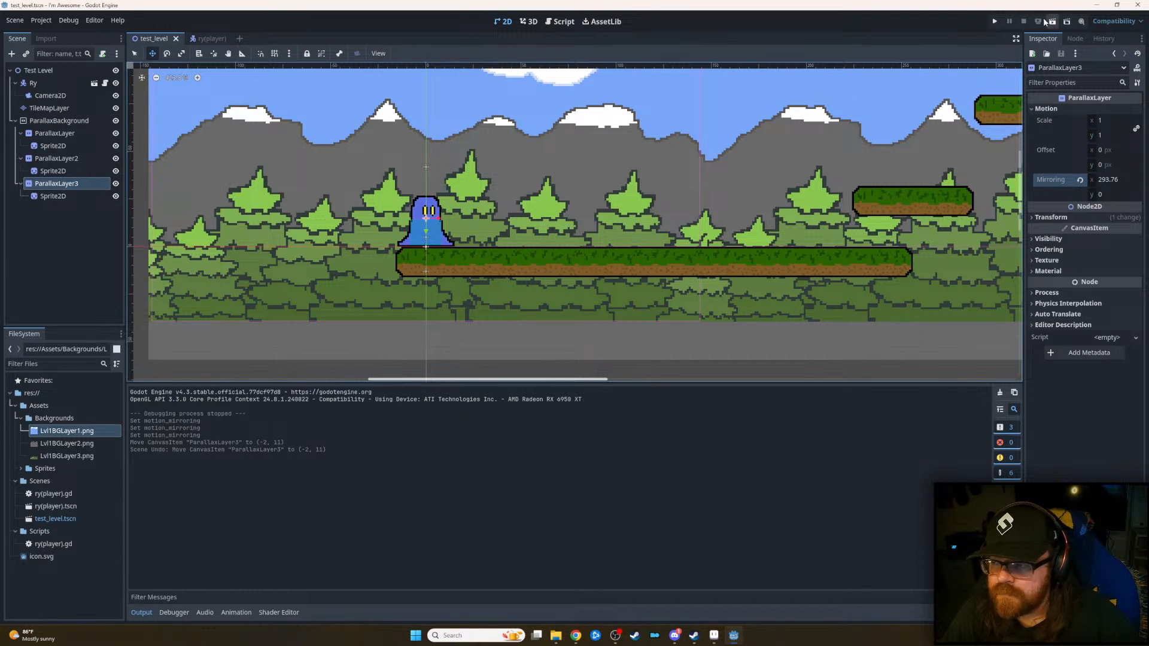
- Run the project and walk and jump the character across the platforms to check how the parallax background repeats
left_click(993, 22)
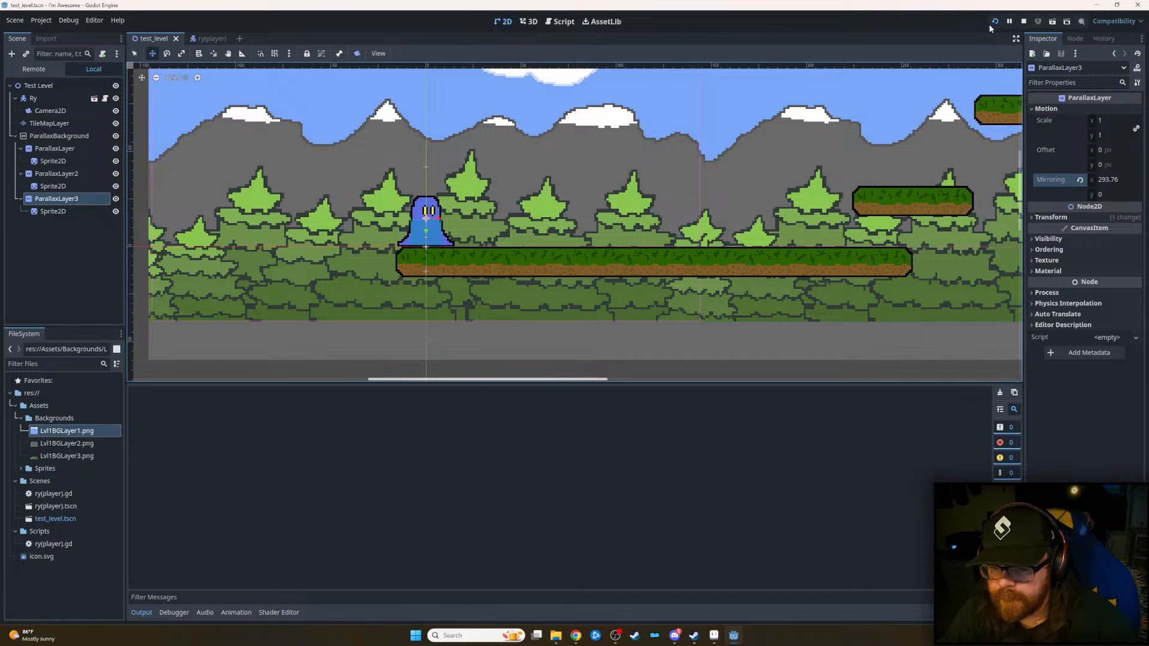
key("Right")
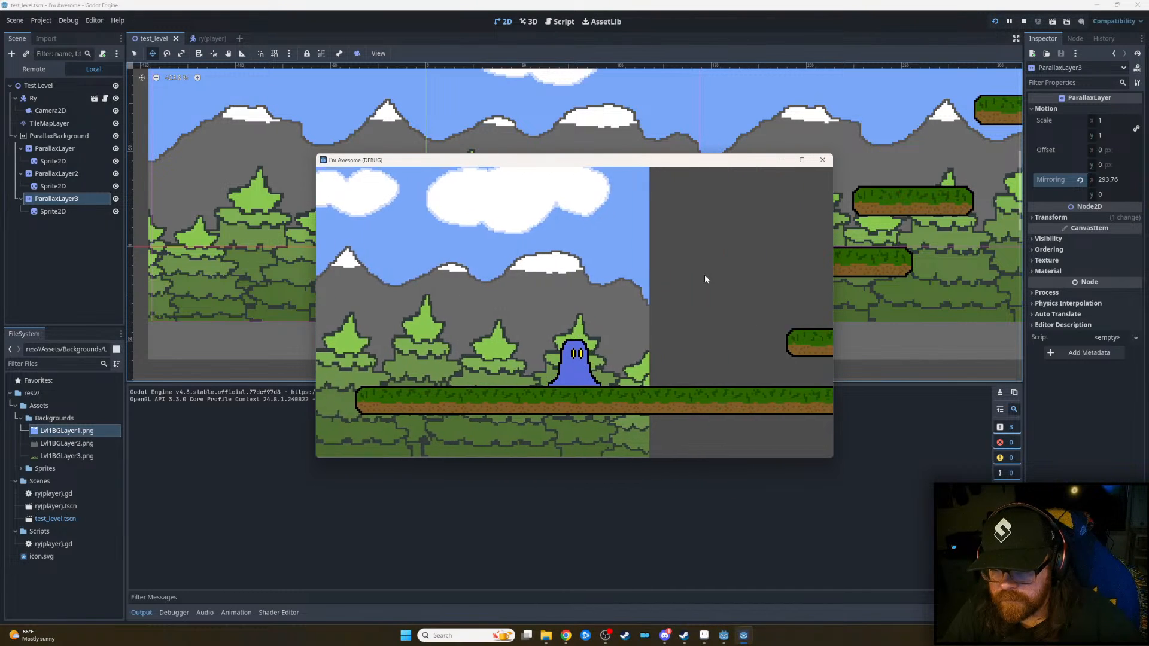
key("Right")
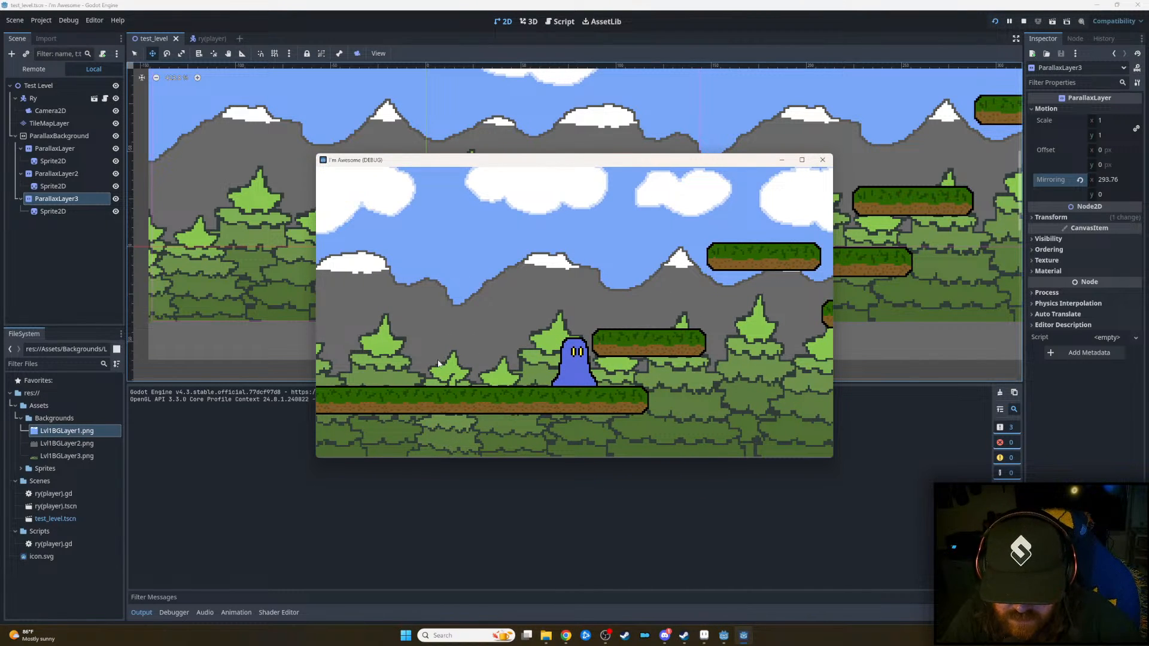
key("Left")
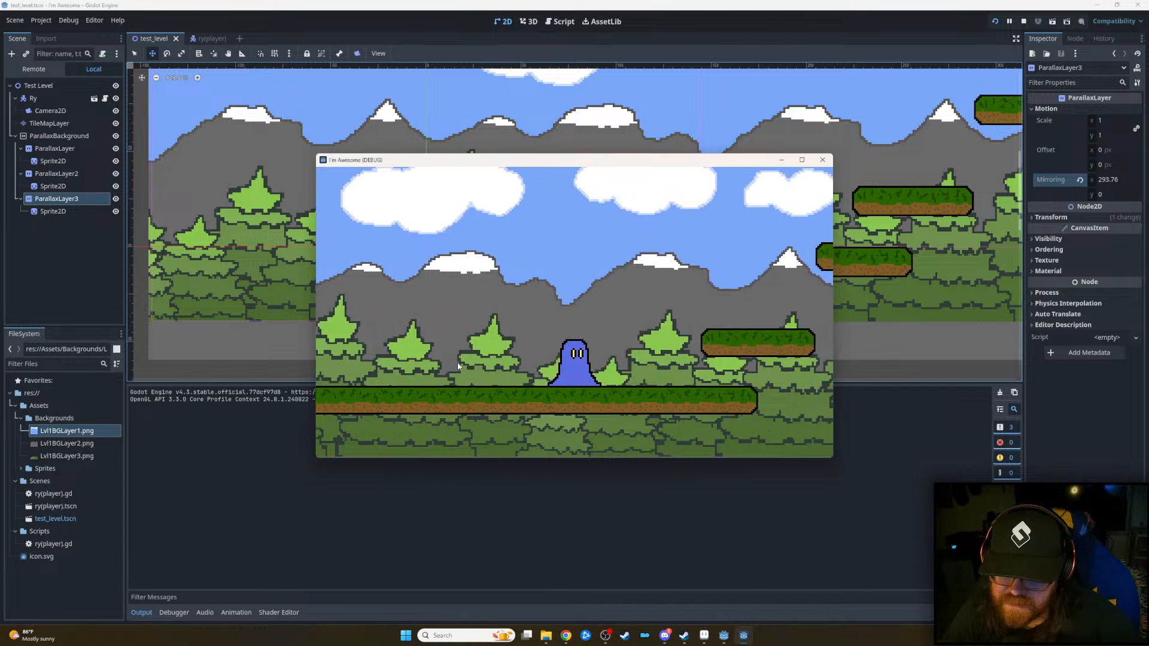
key("space")
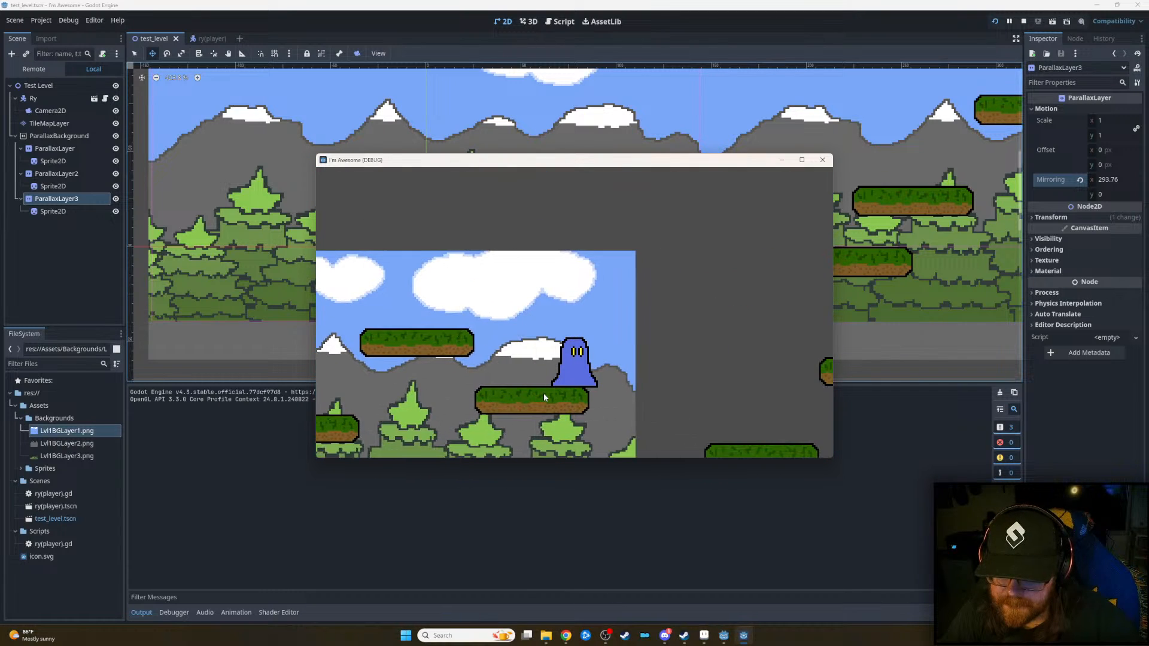
key("Left")
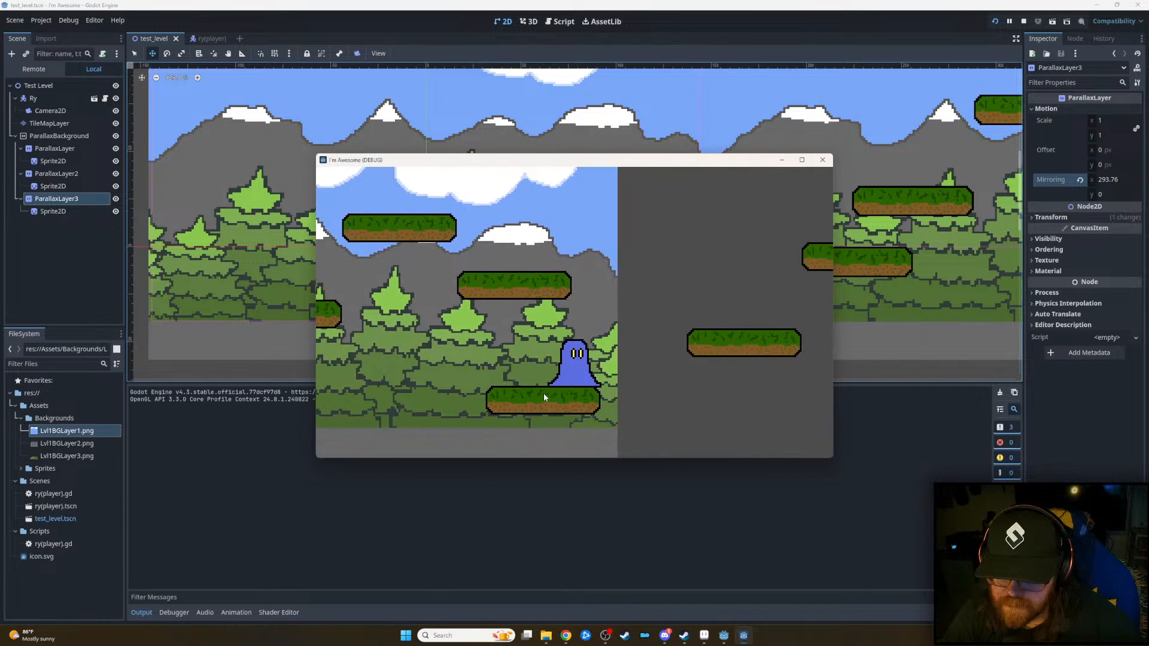
key("Right")
key("space")
key("space")
key("Right")
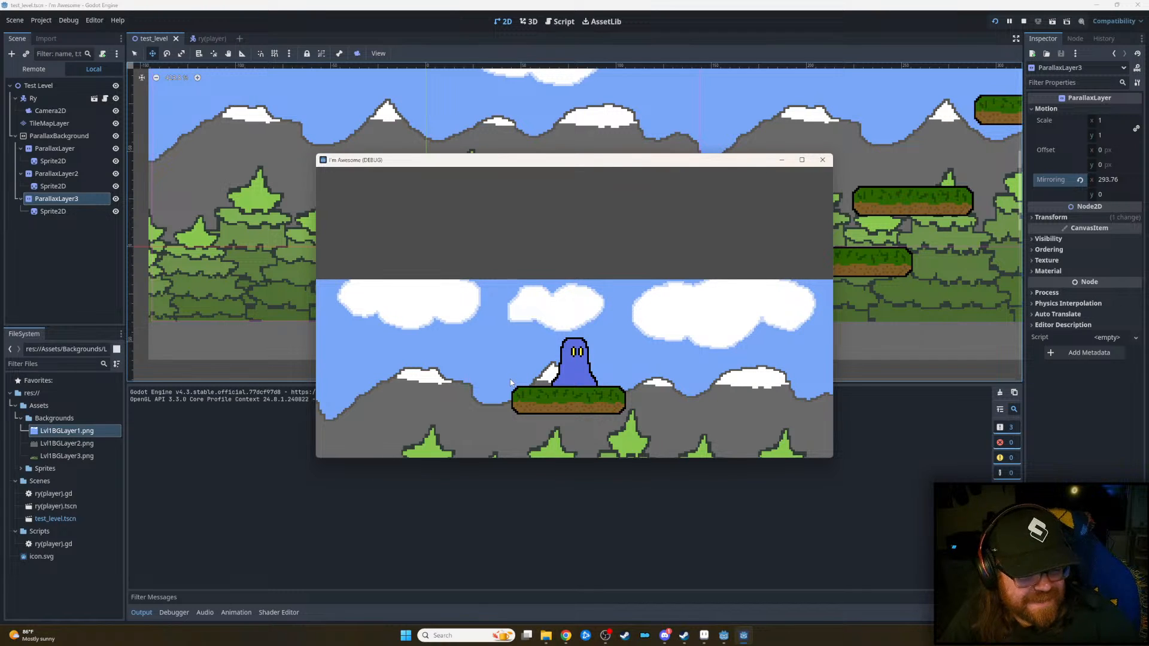
key("a")
key("space")
key("d")
key("space")
key("a")
key("d")
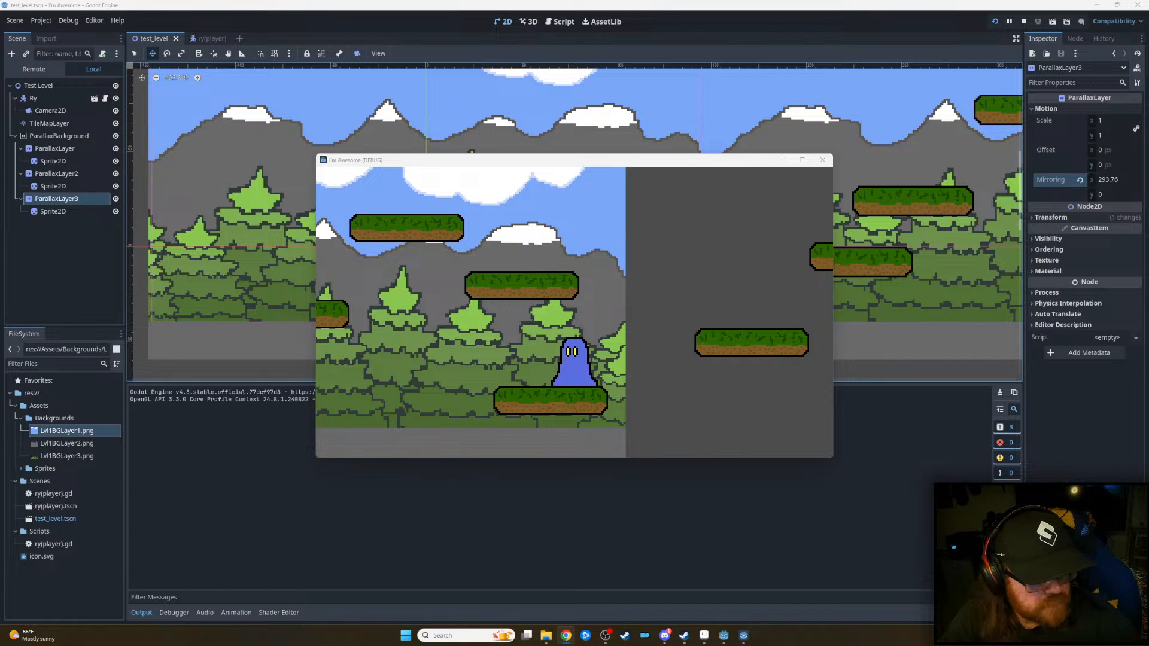
- Run the current scene, move the character across the platforms to check the background's coverage, and close the game
left_click(1051, 22)
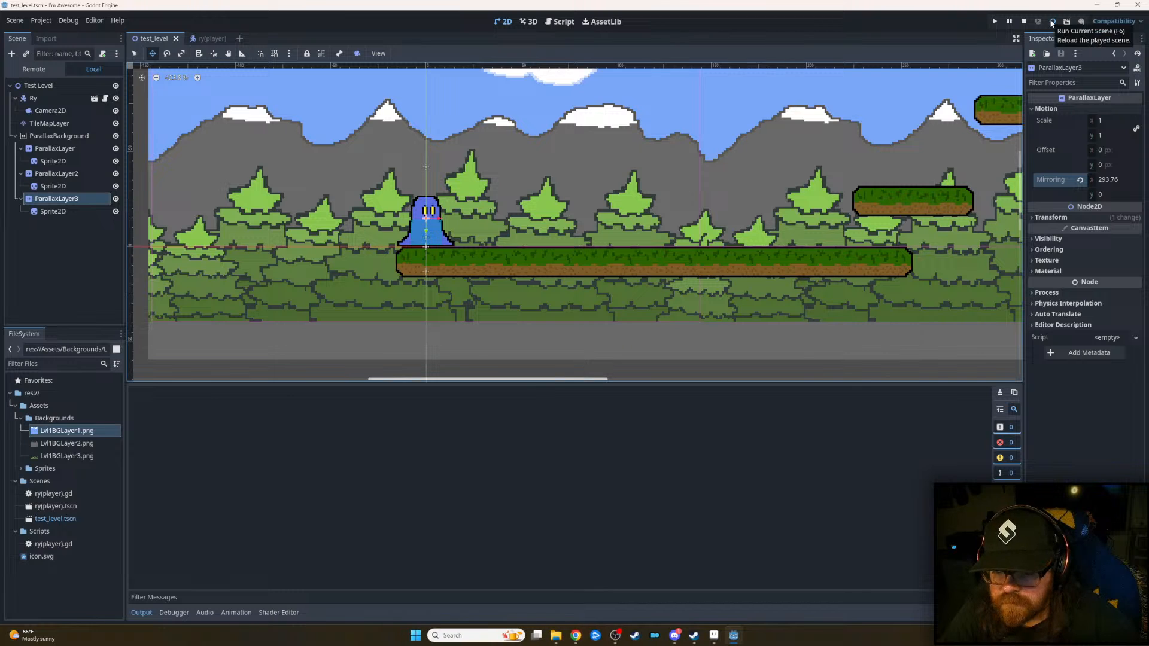
key("Right")
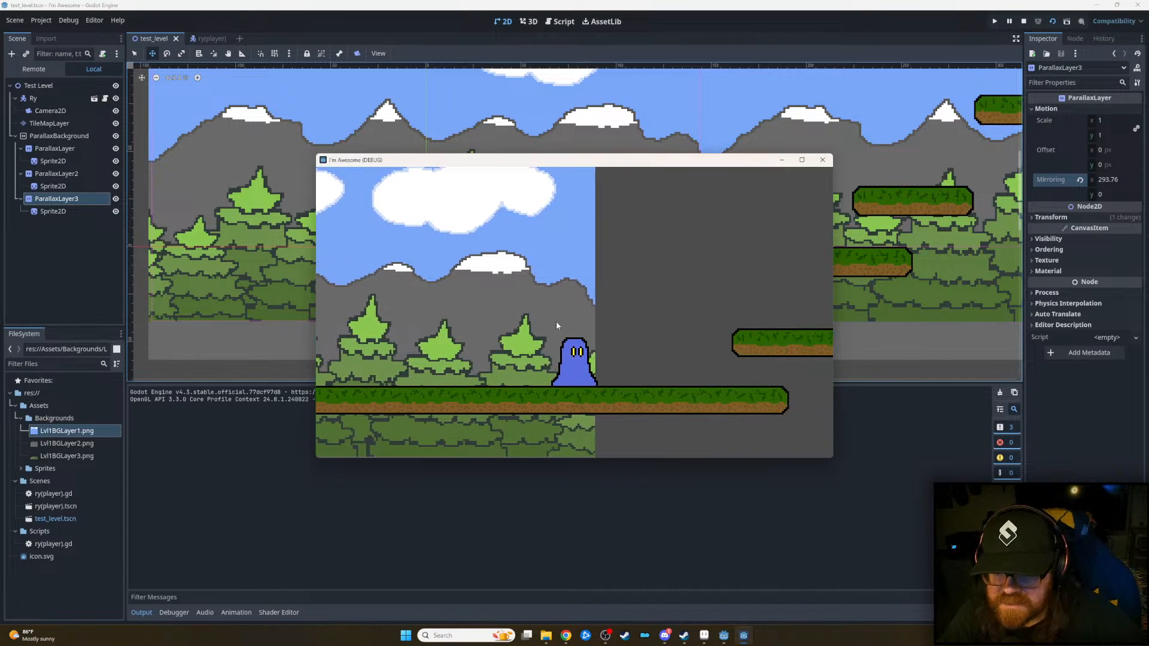
key("space")
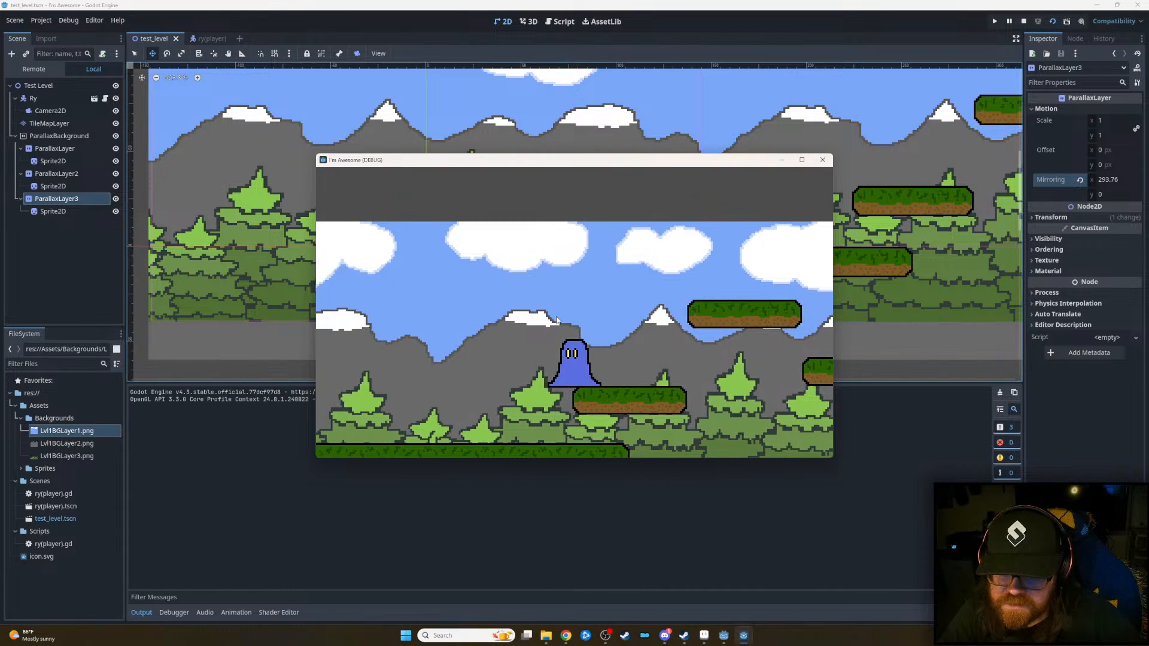
key("Right")
key("space")
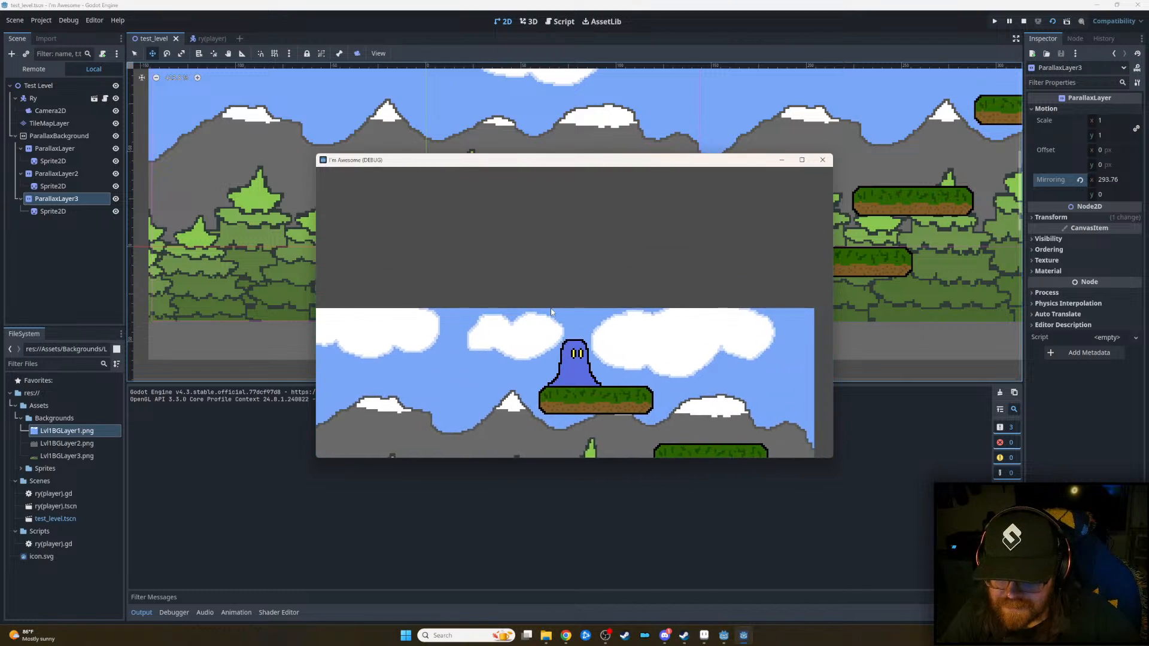
key("Left")
key("space")
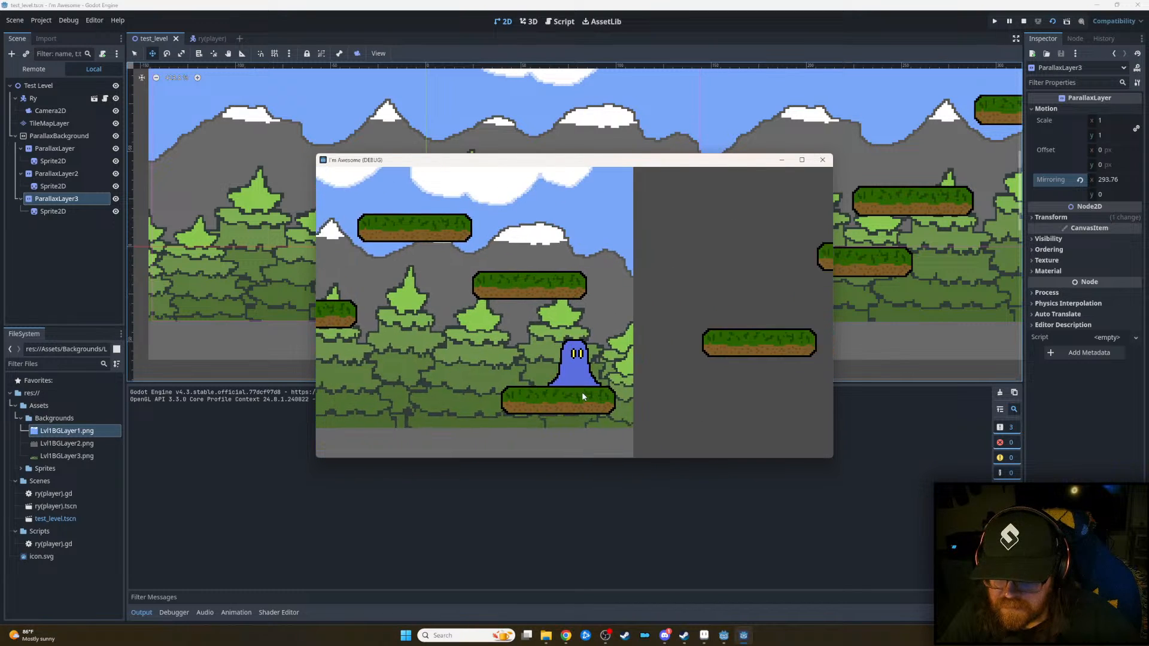
key("Right")
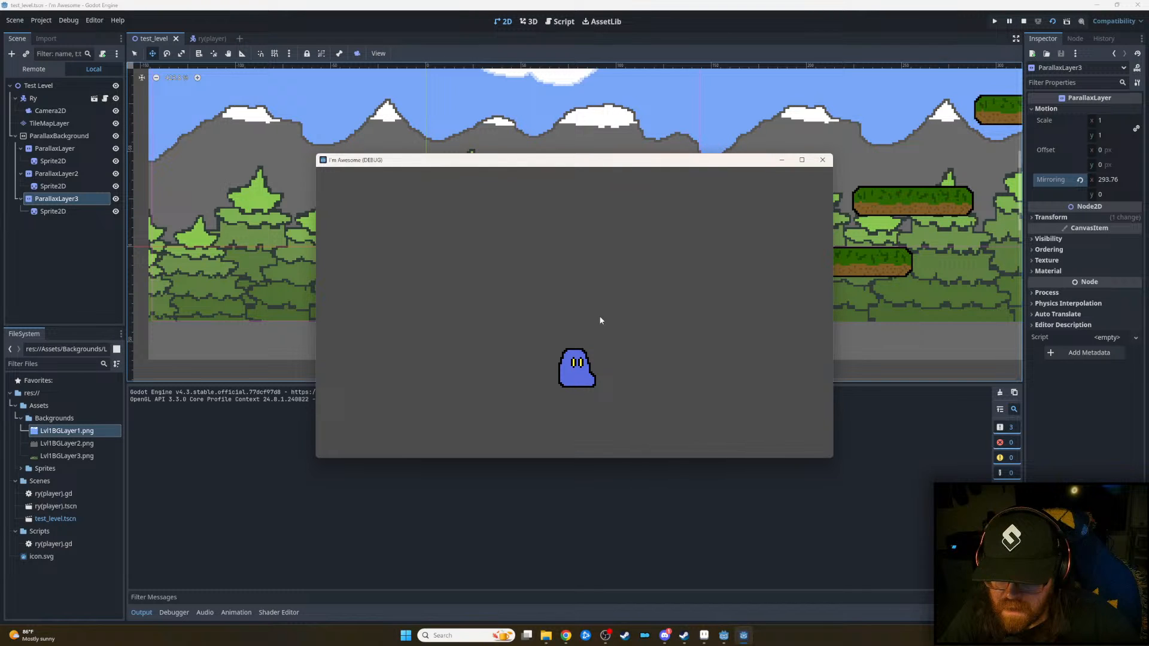
left_click(822, 160)
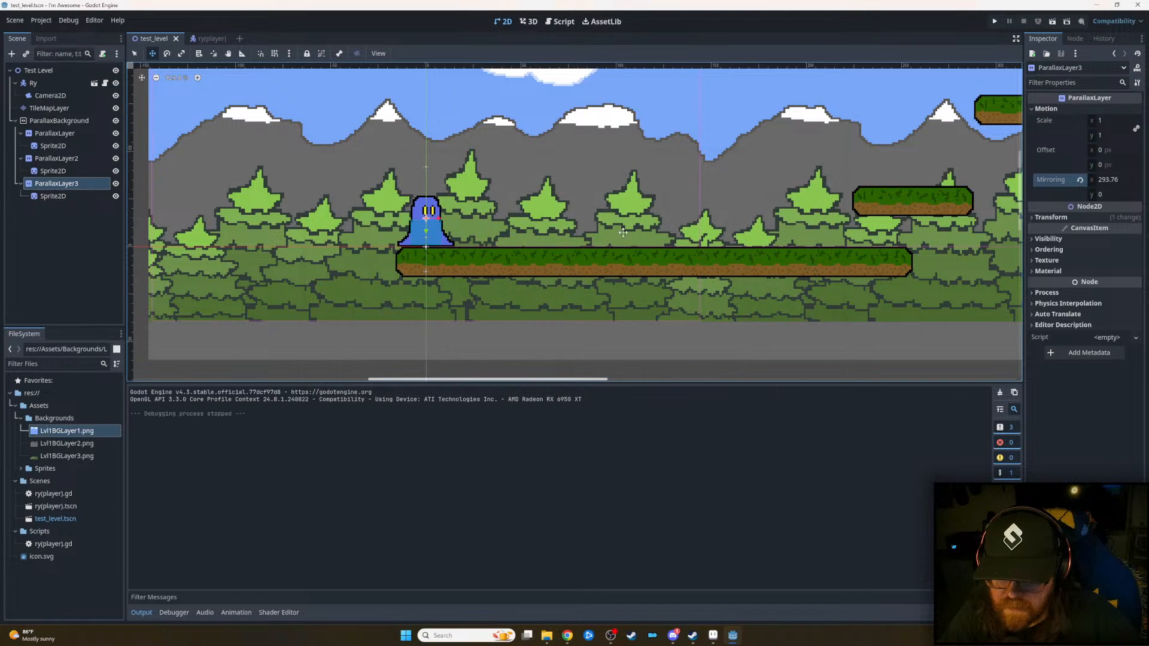
- Reparent ParallaxBackground with its three parallax layers under the Camera2D node
left_click(63, 123)
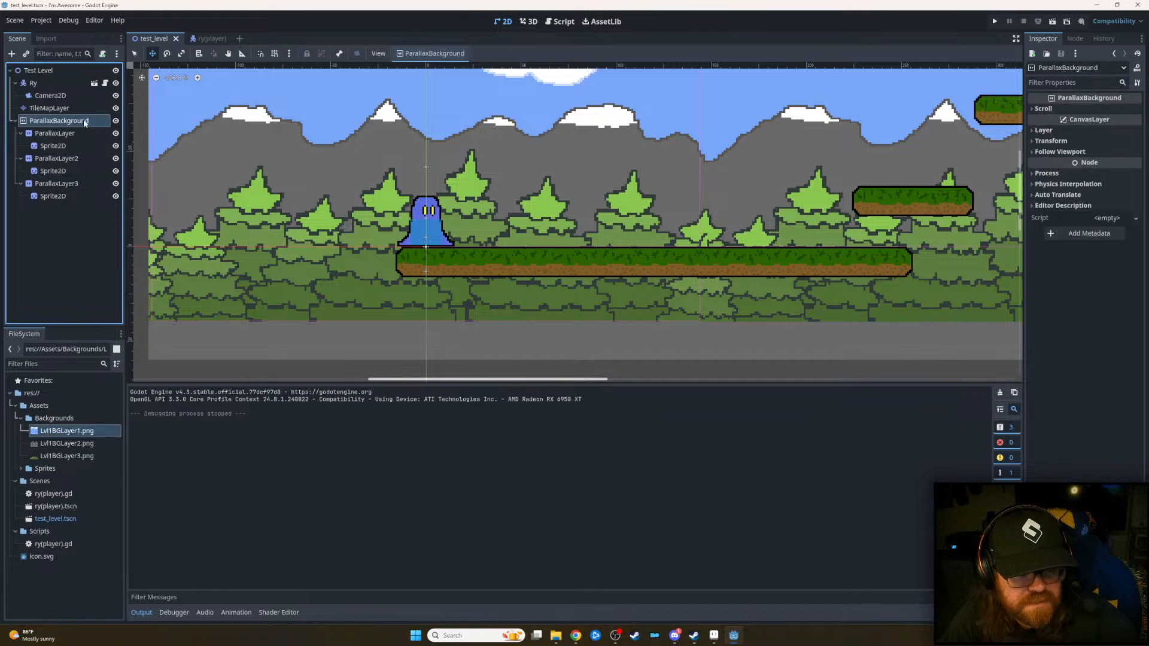
left_click(66, 197, "shift")
mouse_move(50, 126)
left_mouse_down()
mouse_move(69, 125)
mouse_move(58, 100)
mouse_move(53, 109)
mouse_move(62, 96)
left_mouse_up()
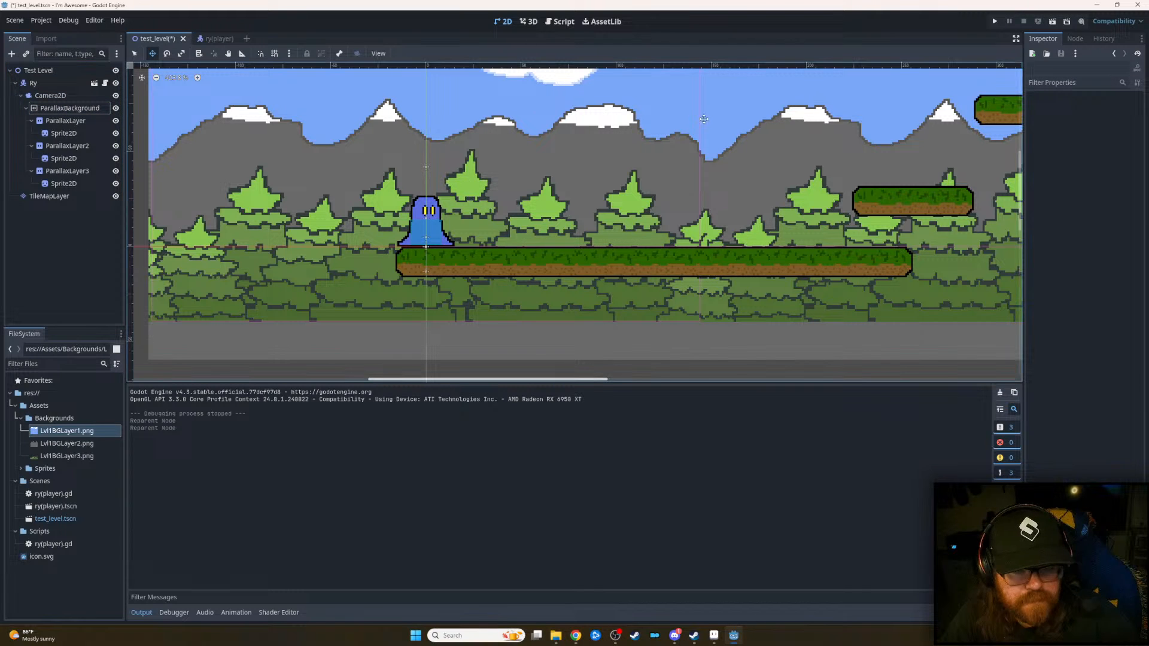
- Run the project, move and jump with the character to check the camera-parented background, and close the game
left_click(995, 21)
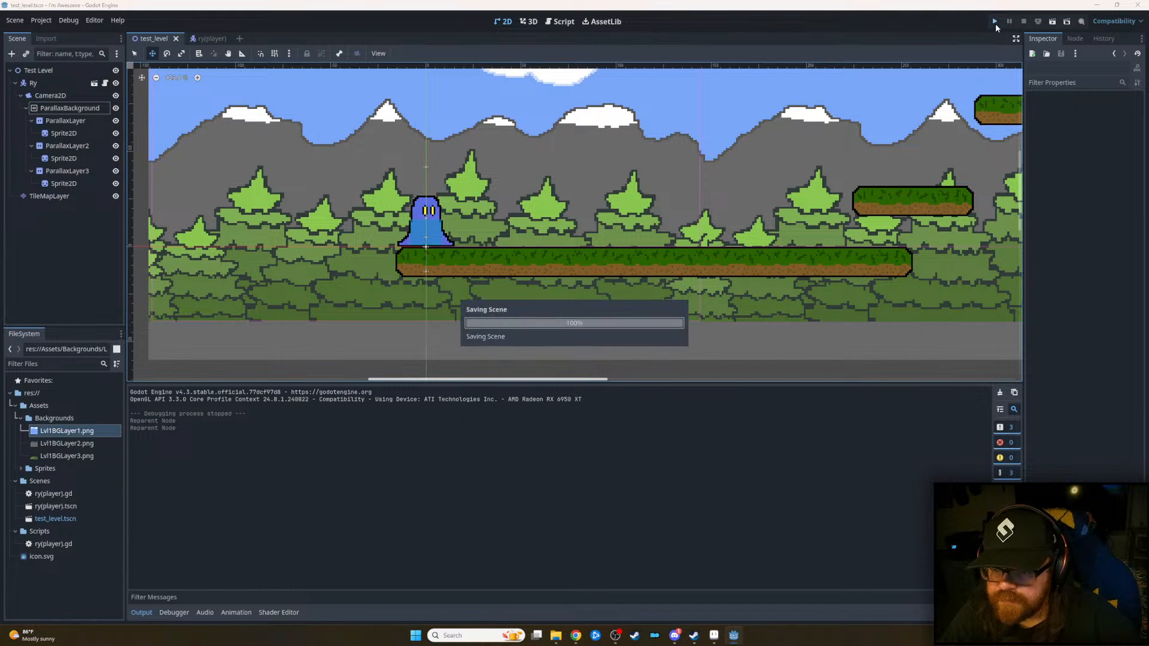
key("Right")
key("space")
key("space")
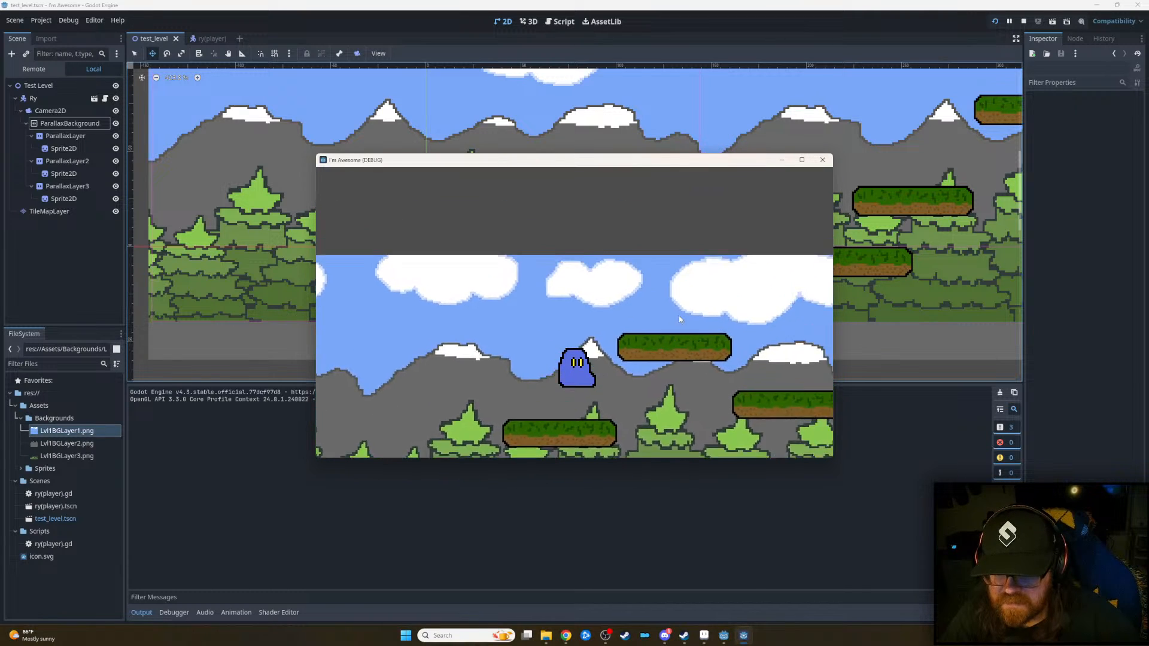
key("space")
key("Left")
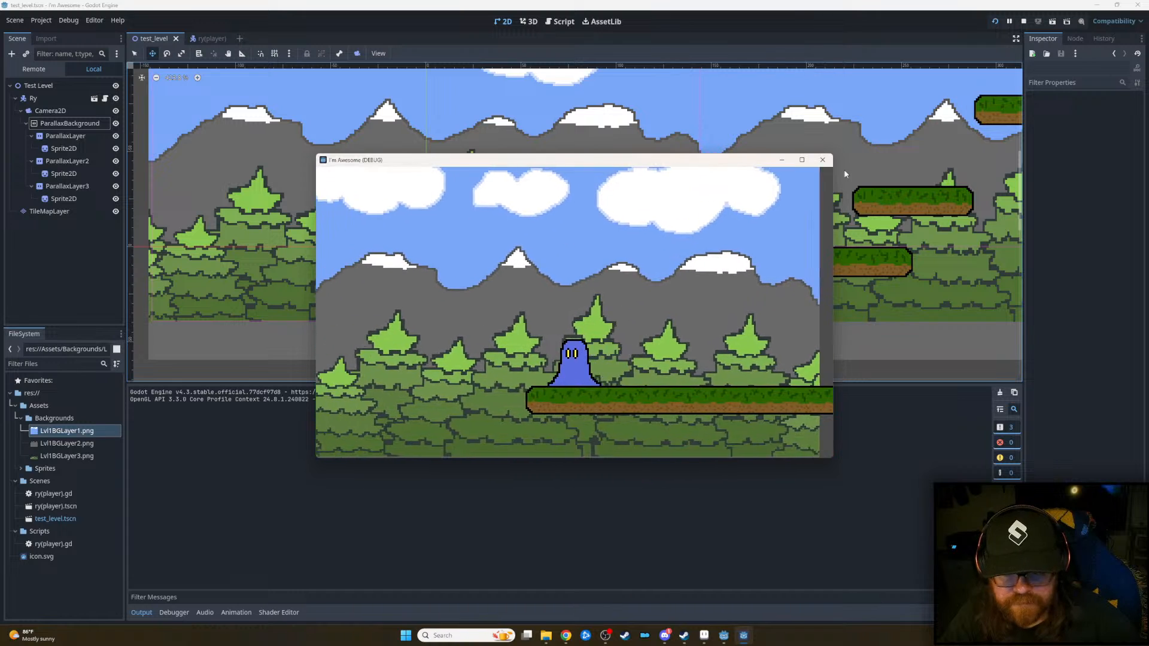
left_click(822, 159)
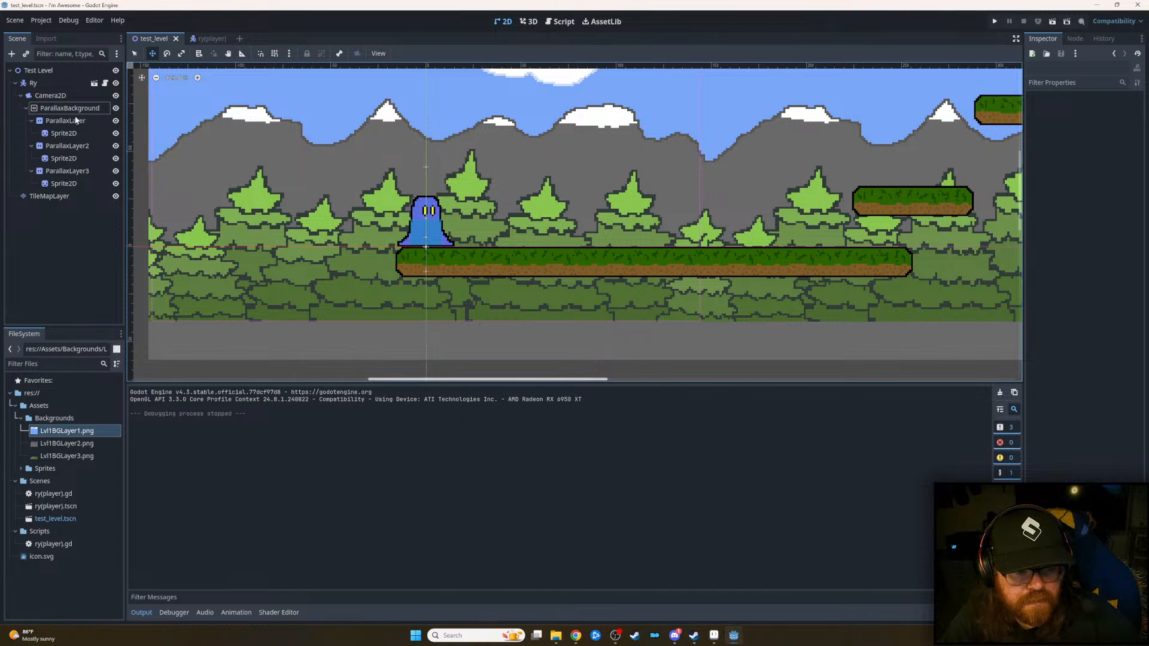
- Reparent ParallaxBackground directly under the Ry node, test it by running the project, and close the game
left_click_drag(63, 108, 40, 89)
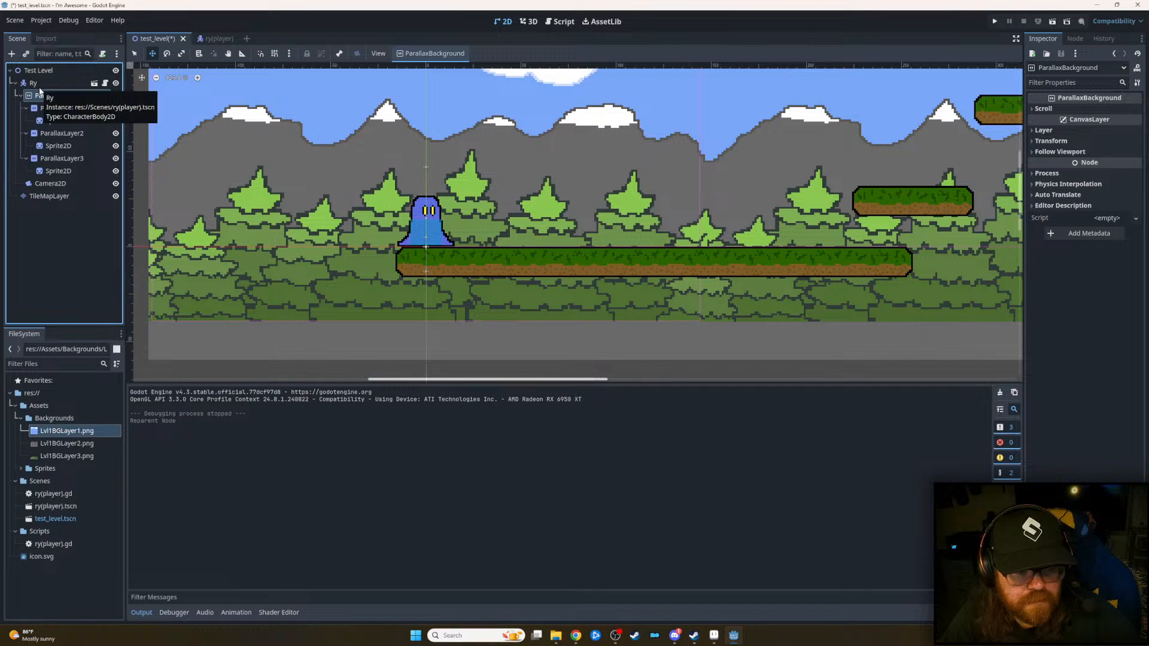
left_click(995, 22)
key("Right")
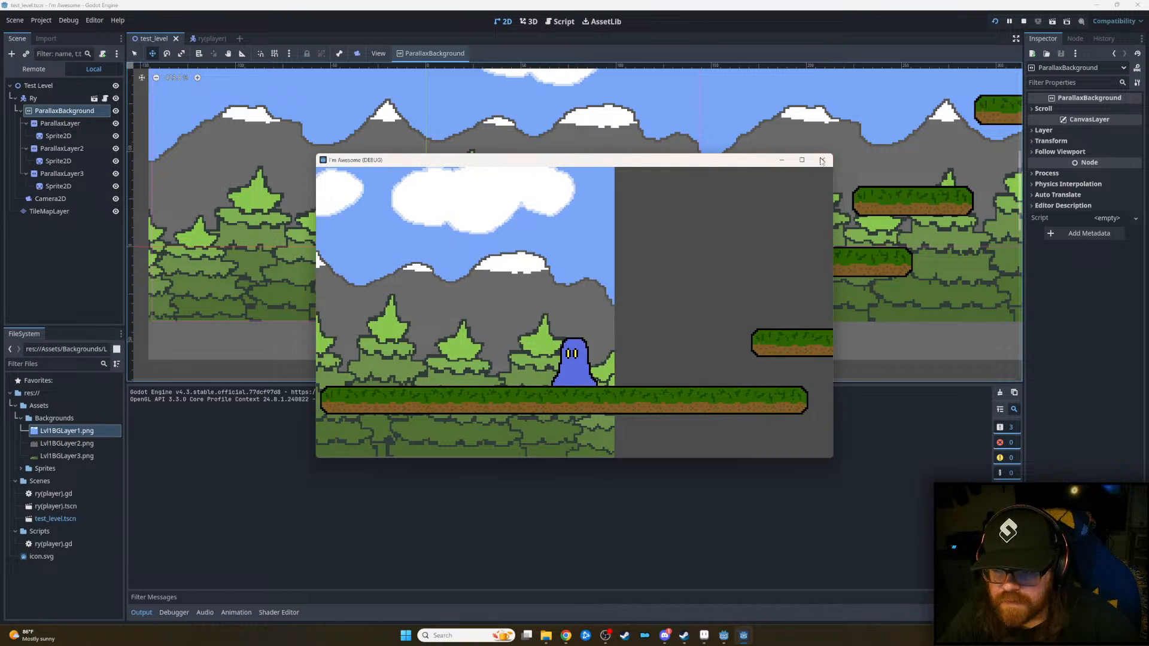
left_click(822, 160)
- Place Camera2D above ParallaxBackground under Ry and reparent the collapsed ParallaxBackground as a child of Camera2D
left_click_drag(56, 96, 54, 177)
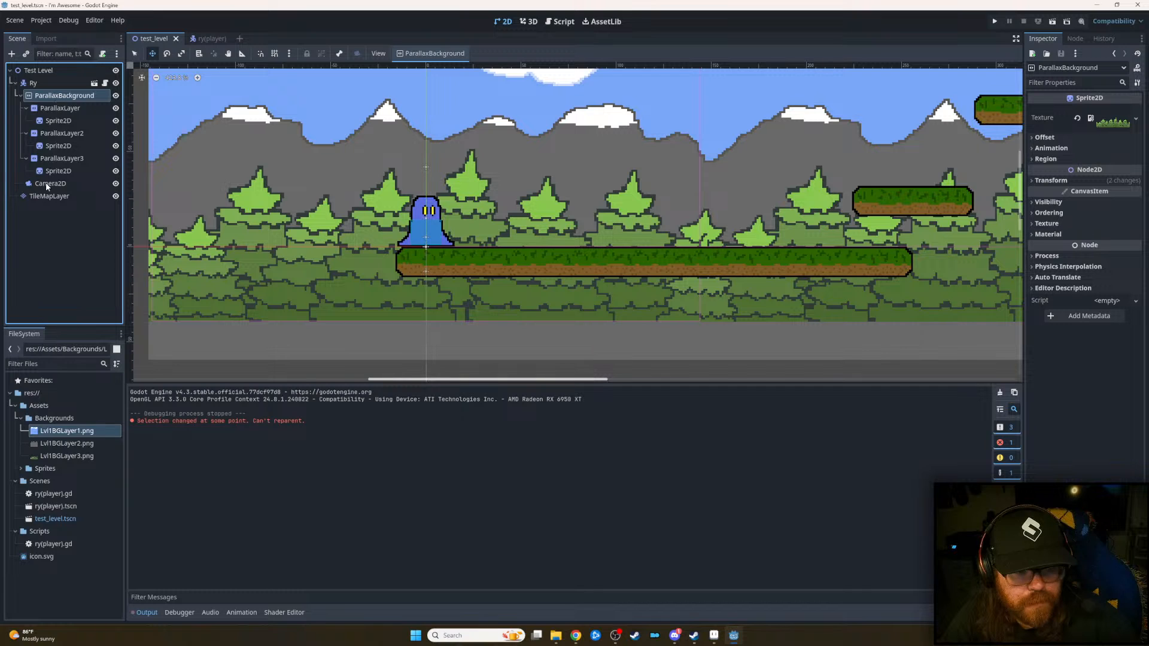
left_click_drag(45, 182, 42, 91)
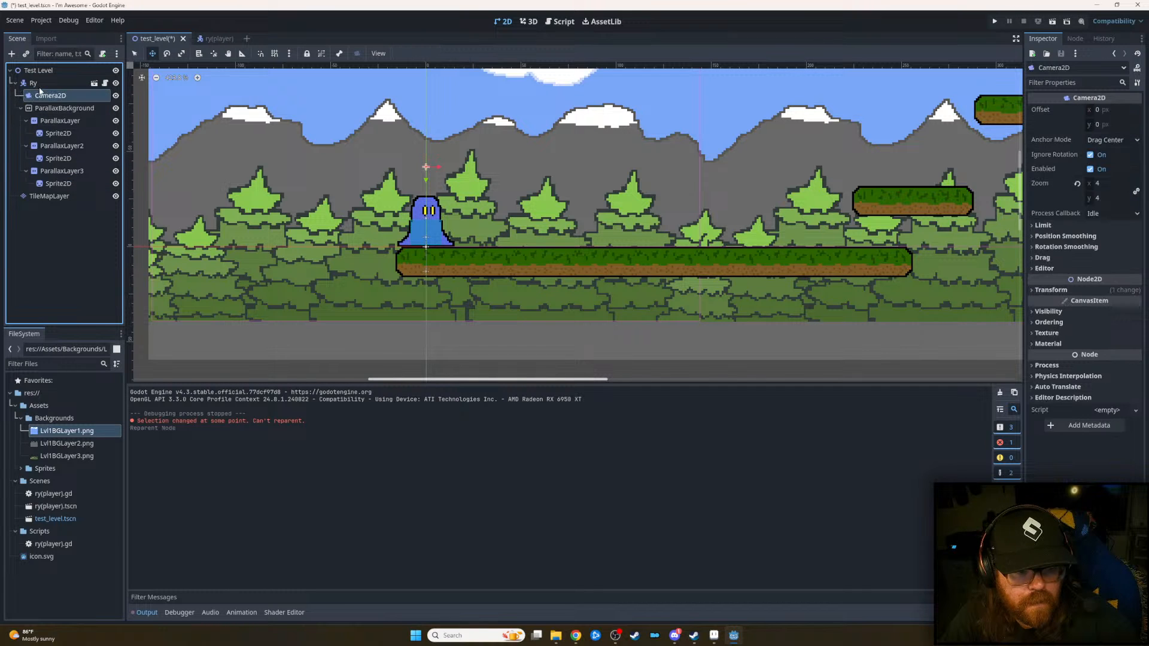
left_click(20, 108)
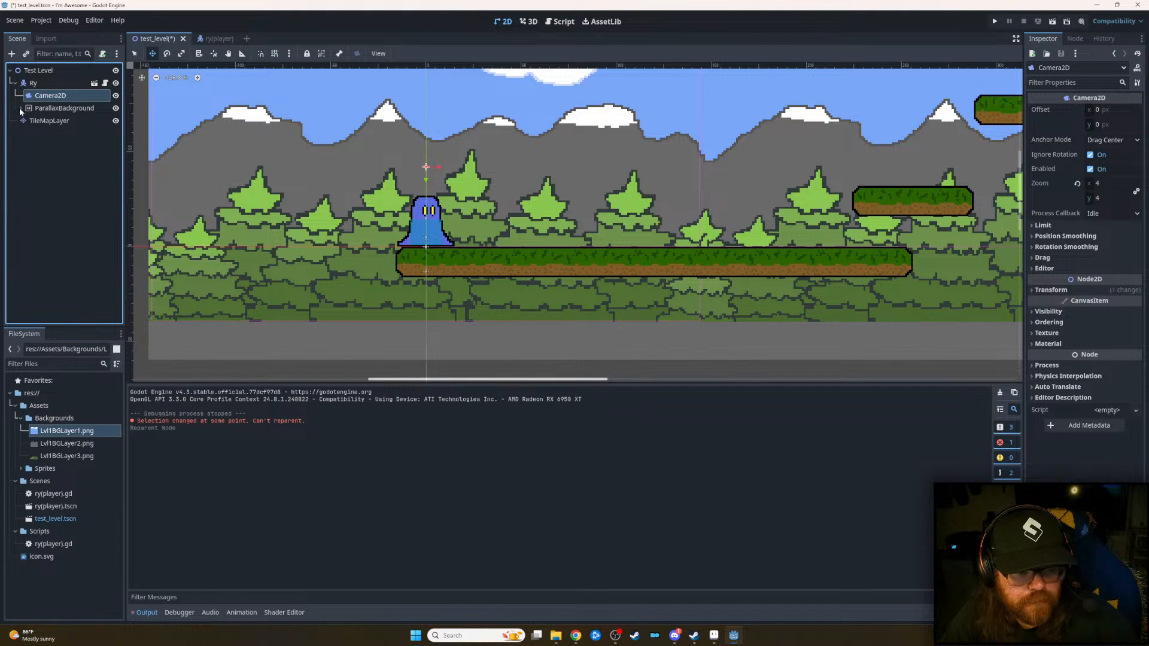
left_click_drag(42, 107, 61, 101)
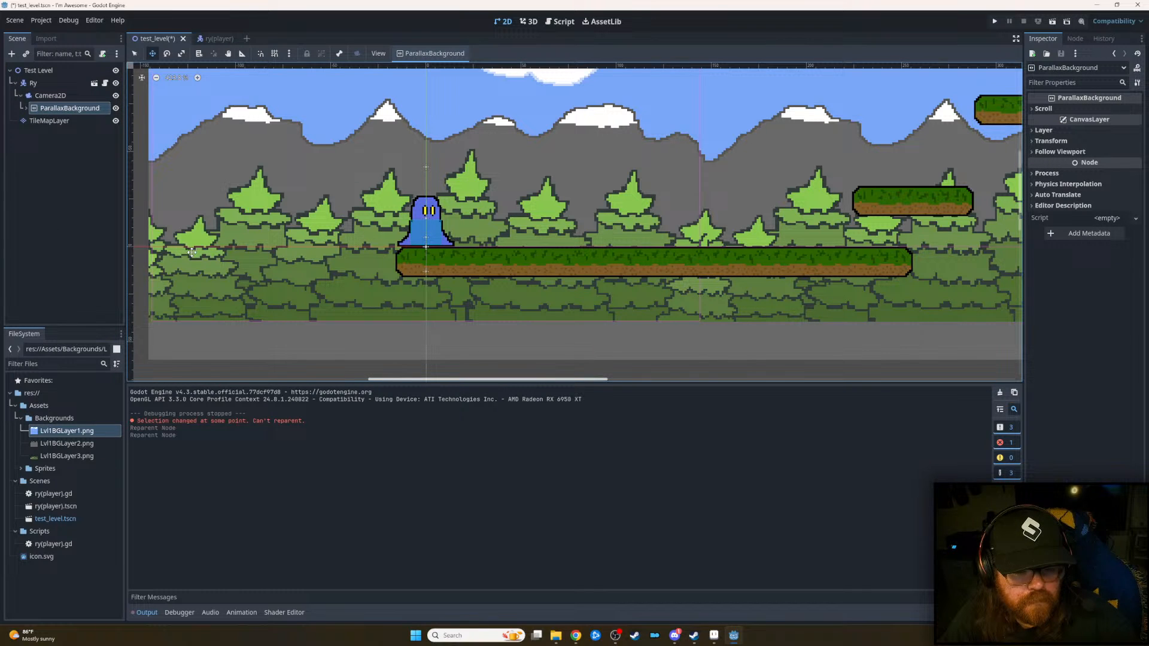
- Run the project and move and jump with the character across the platforms to check the background nested under Camera2D
left_click(994, 22)
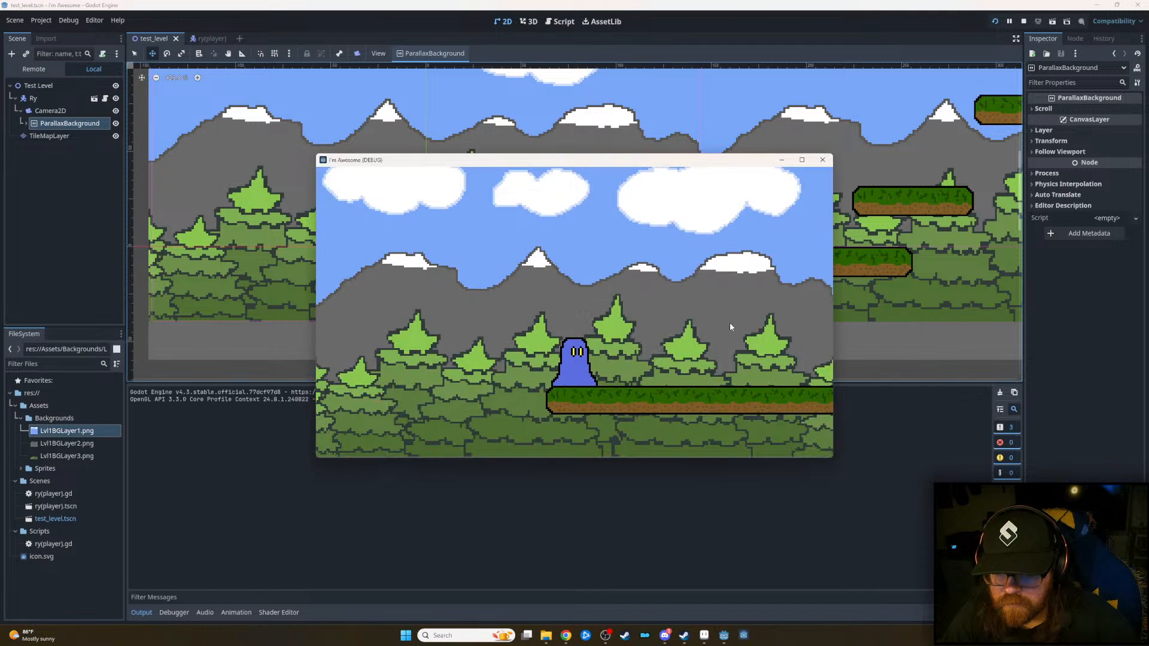
key("d")
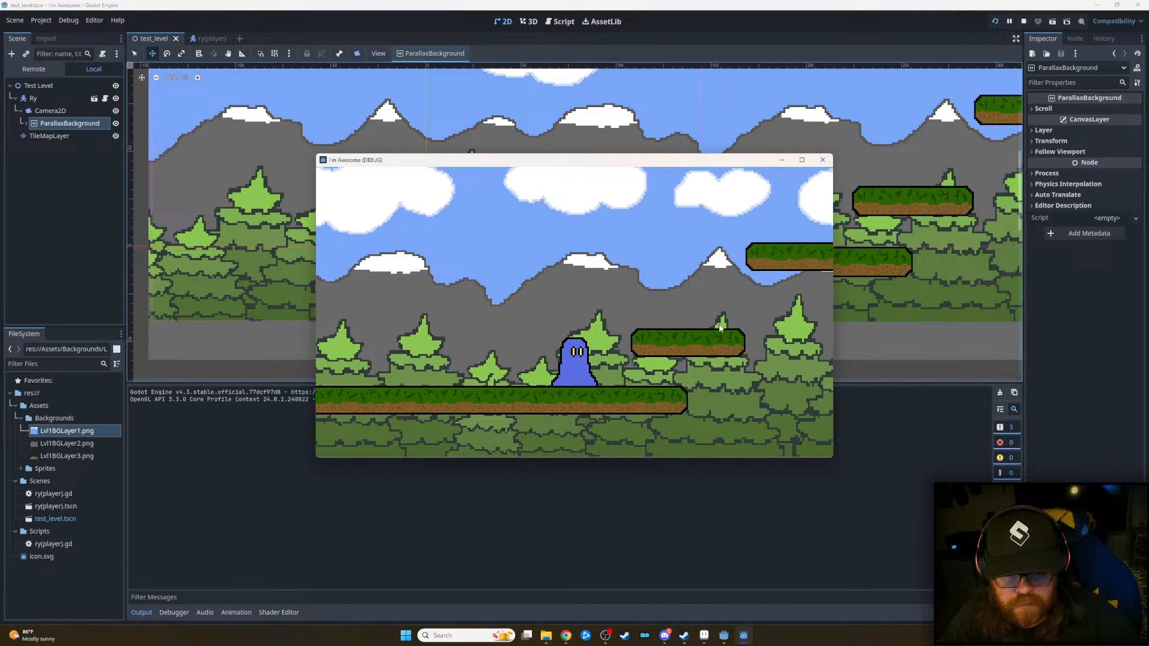
key("space")
key("space")
key("space")
key("d")
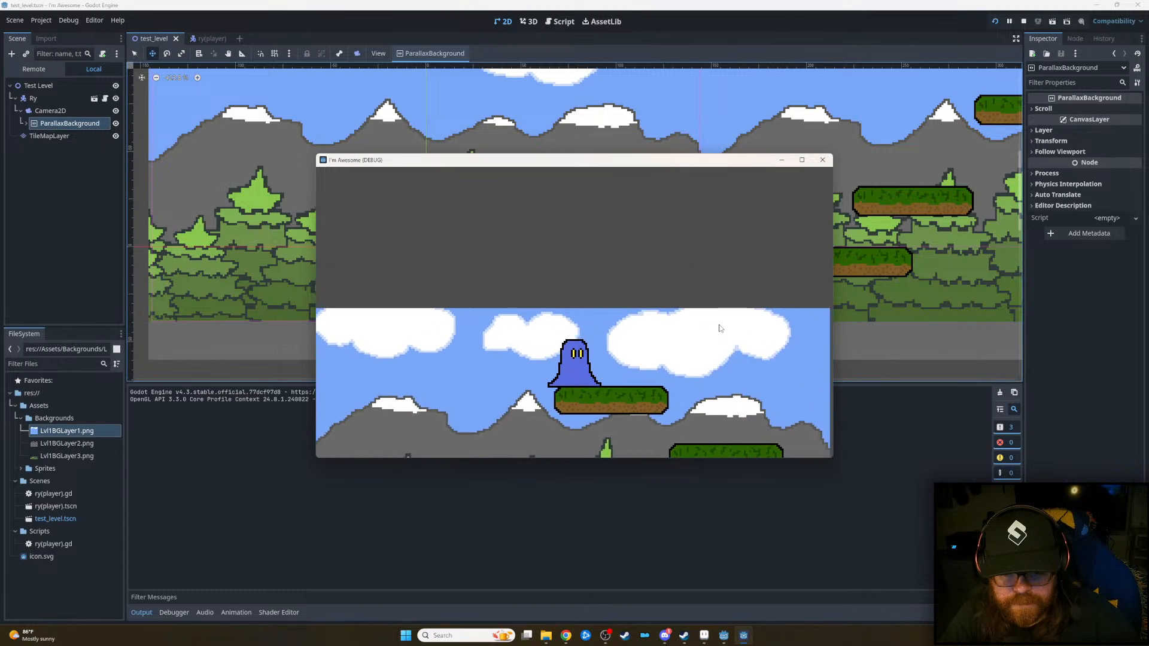
key("a")
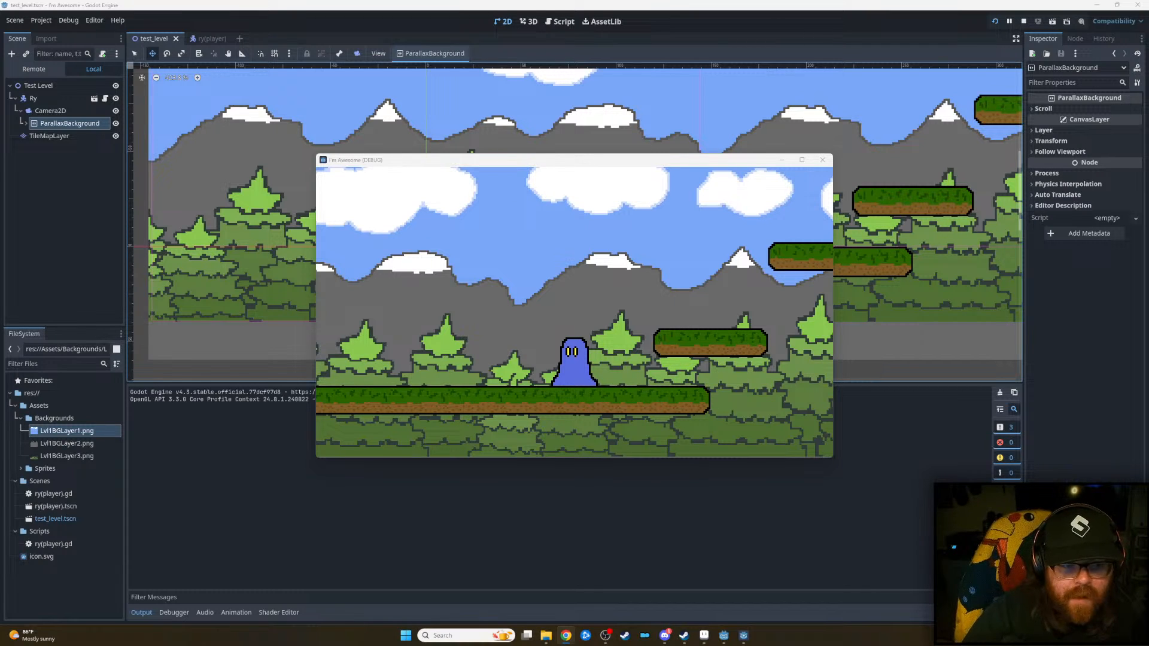
- Expand ParallaxBackground, review its scroll and layer motion settings, and set ParallaxLayer3's motion scale to 0.3 on both axes
left_click(25, 124)
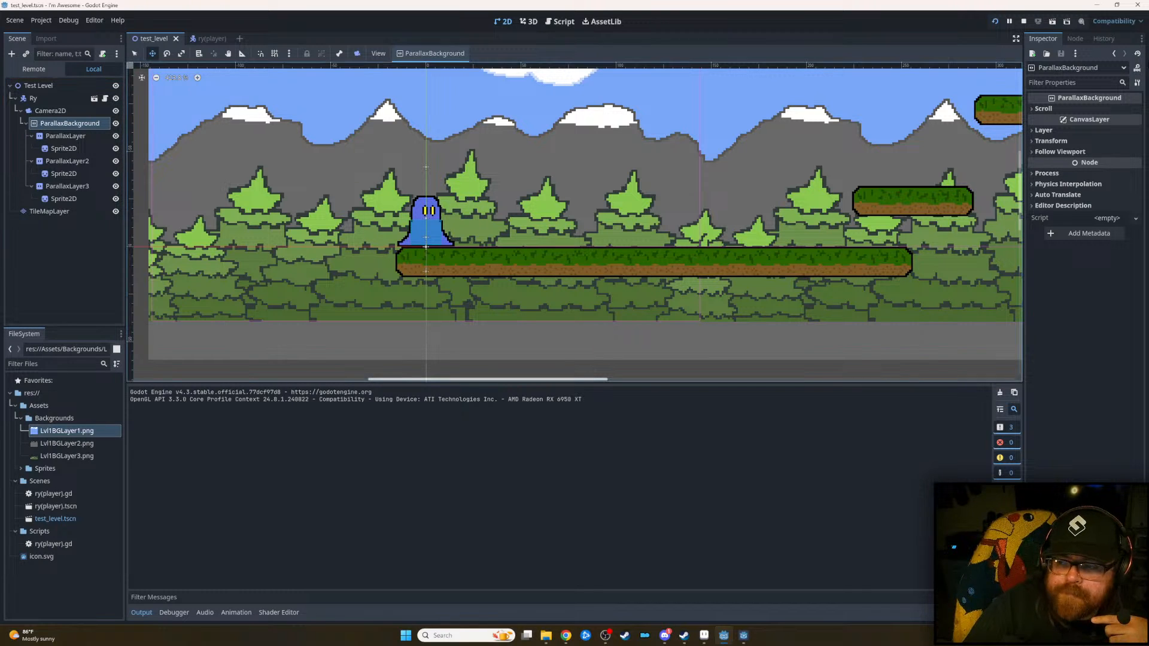
left_click(1033, 110)
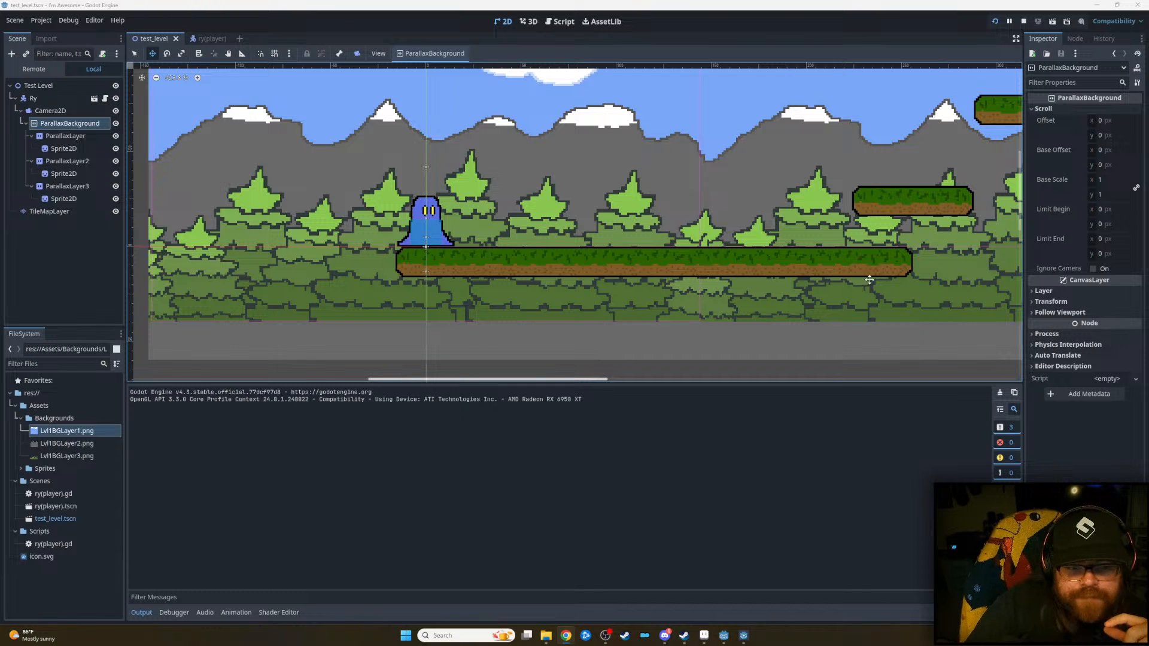
left_click(74, 136)
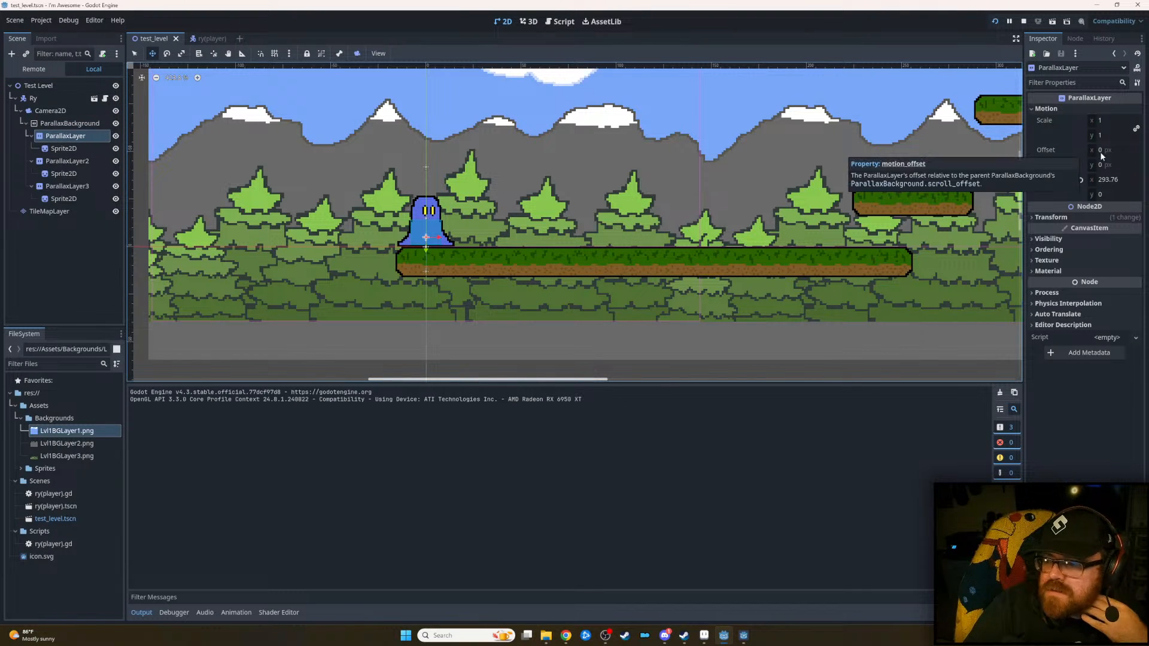
left_click(1135, 130)
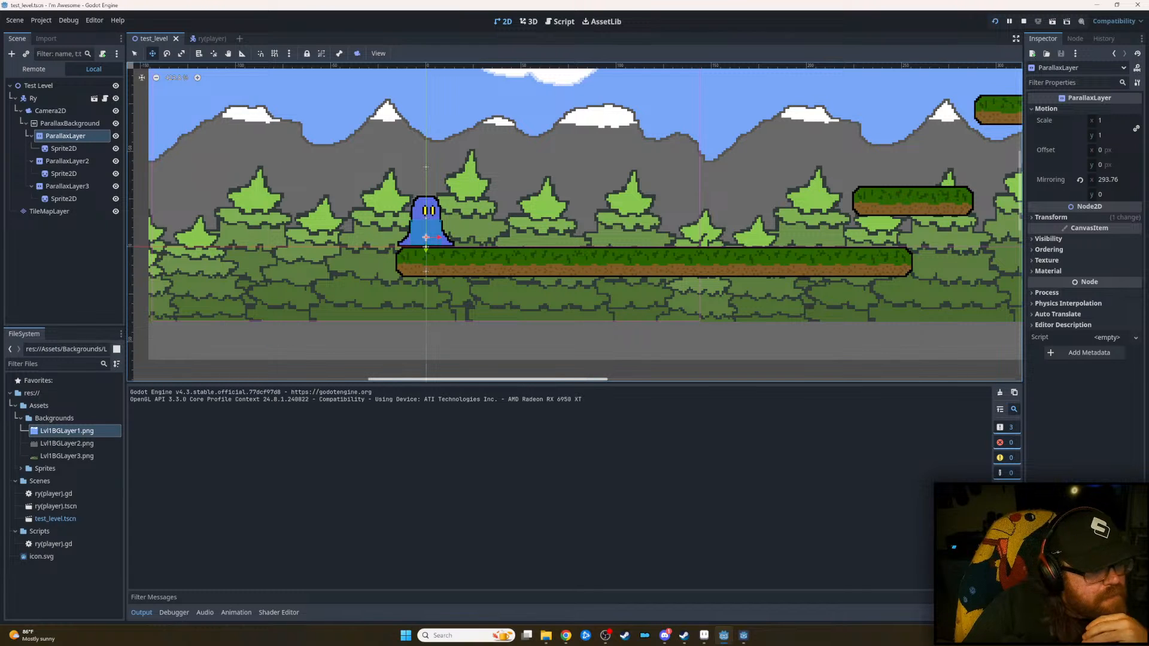
left_click(67, 161)
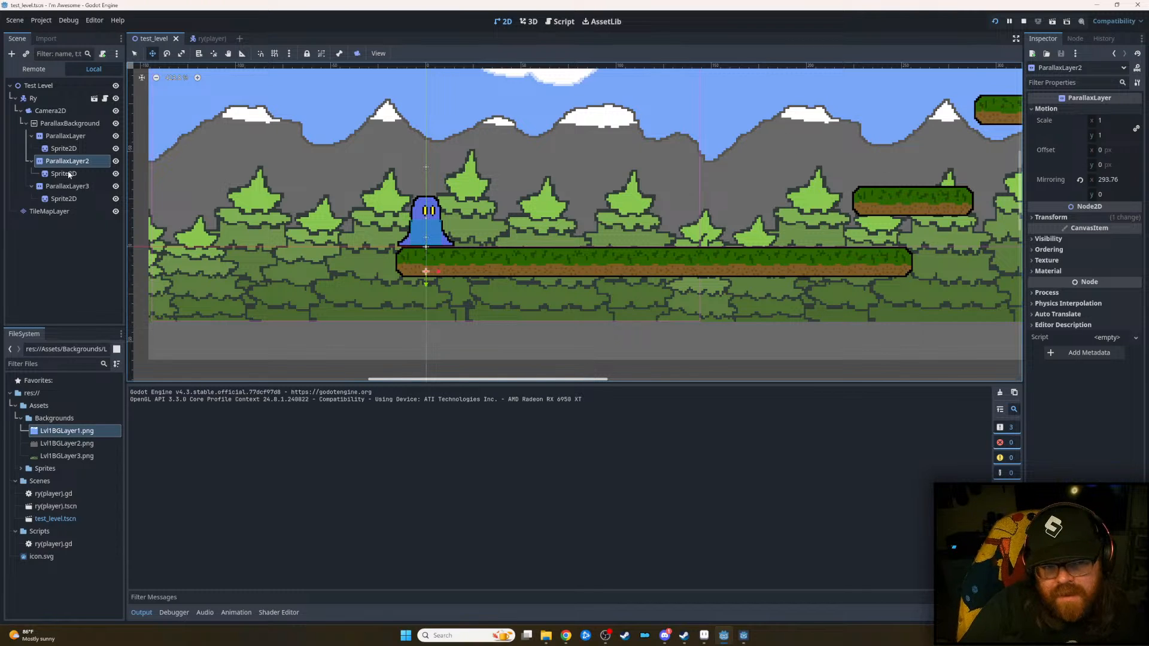
left_click(74, 188)
left_click(1114, 121)
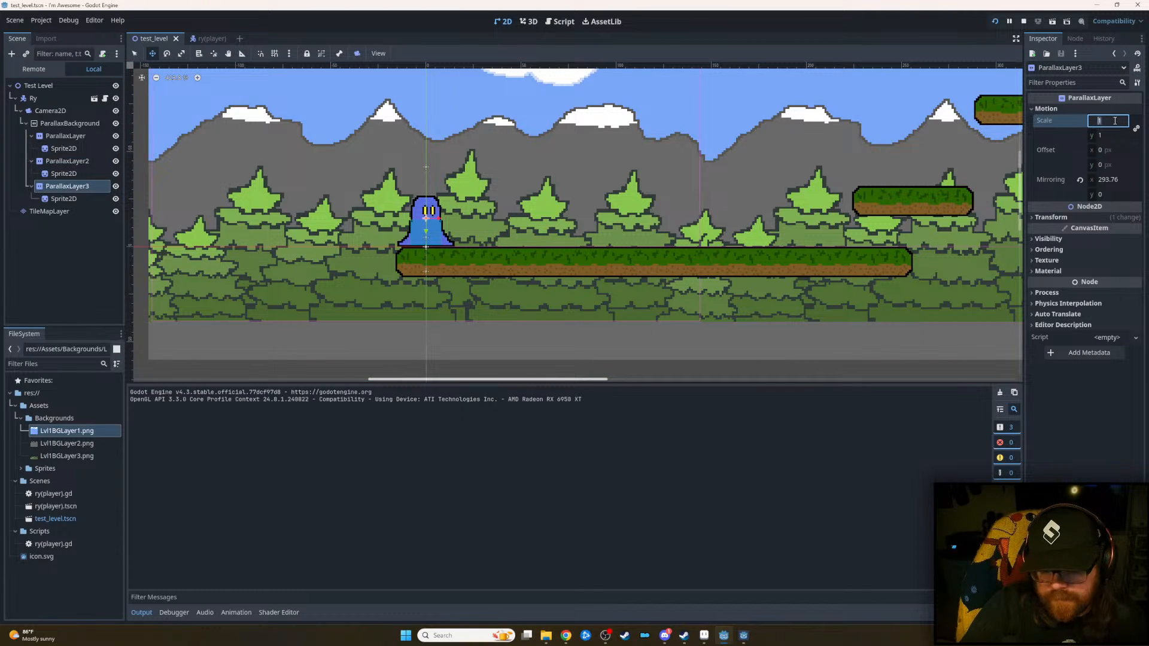
type("0.3")
key("Return")
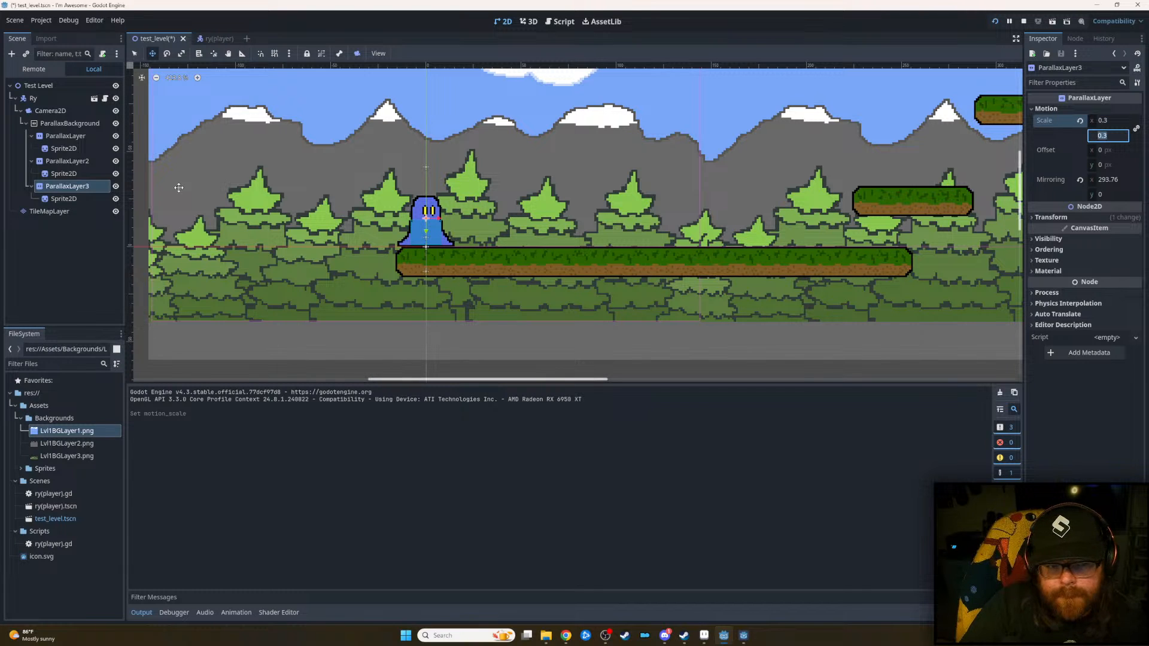
- Set ParallaxLayer2's motion scale to 0.2 on both axes and save the test level scene
left_click(63, 173)
left_click(68, 161)
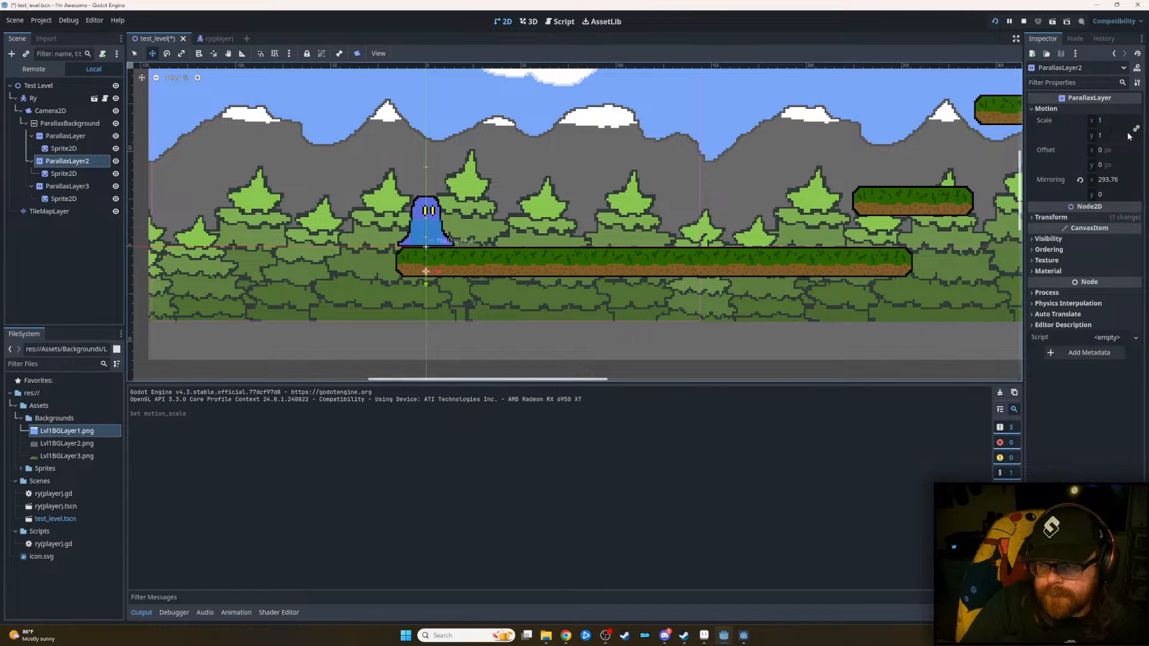
left_click(1115, 120)
type("0.")
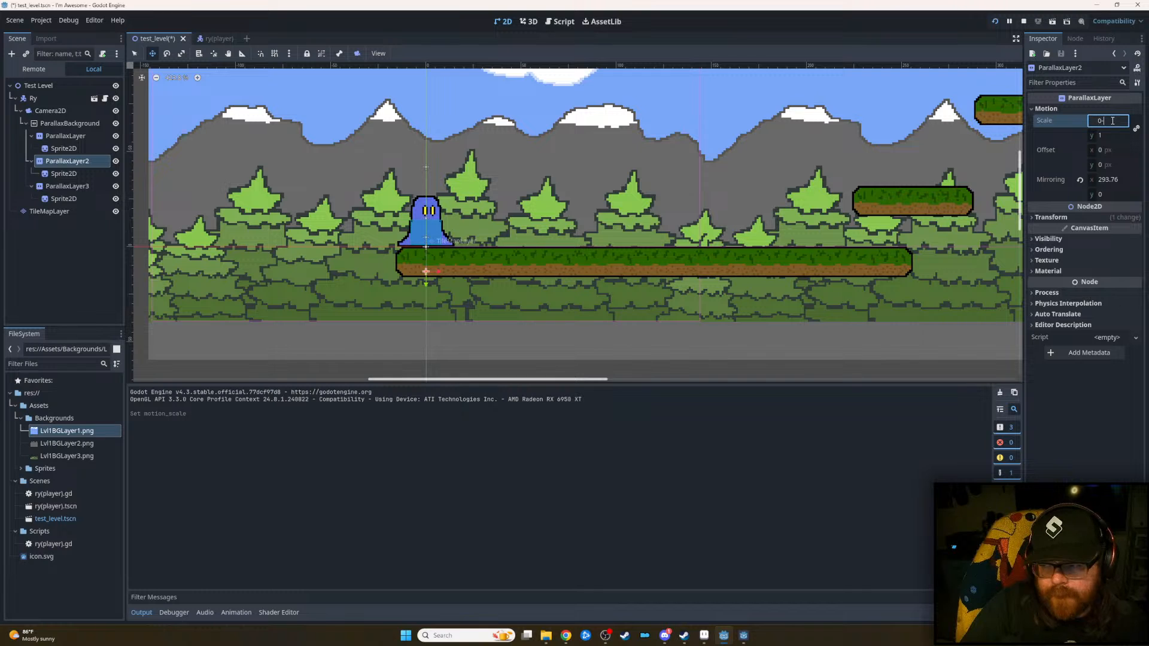
type("2")
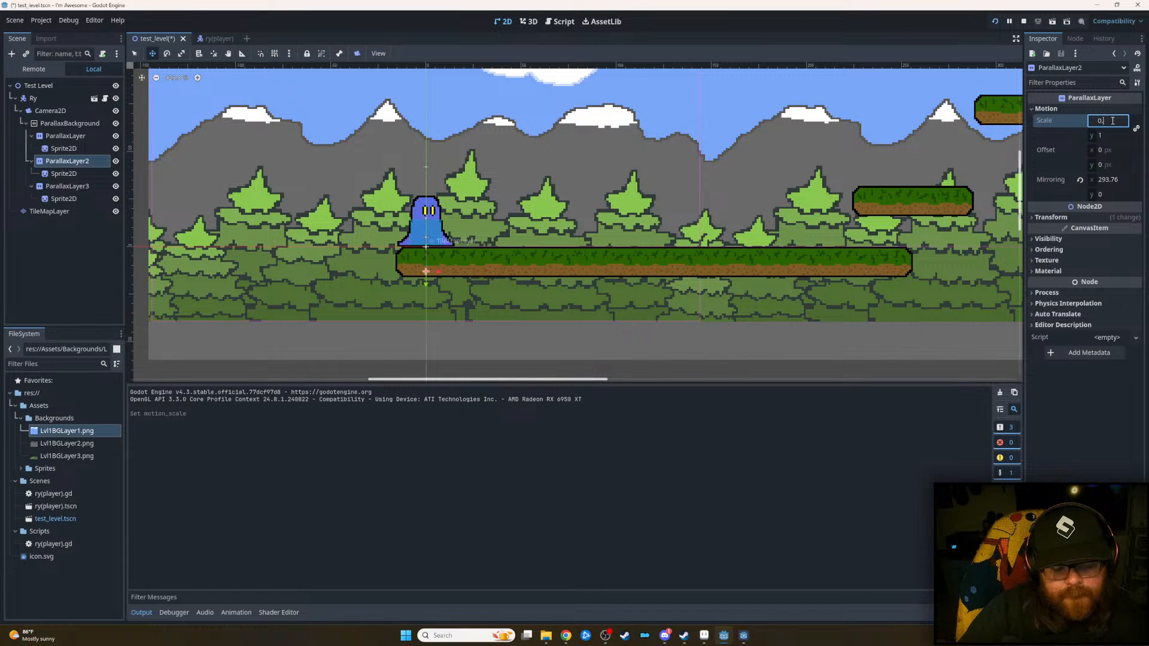
left_click(1111, 134)
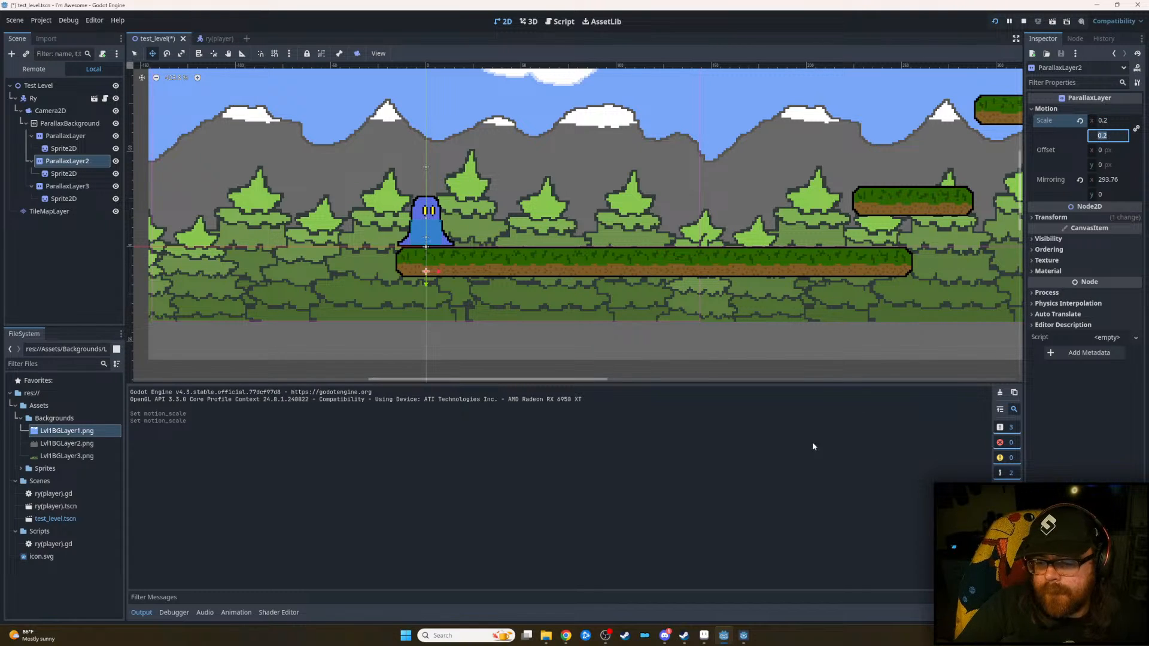
key("ctrl+s")
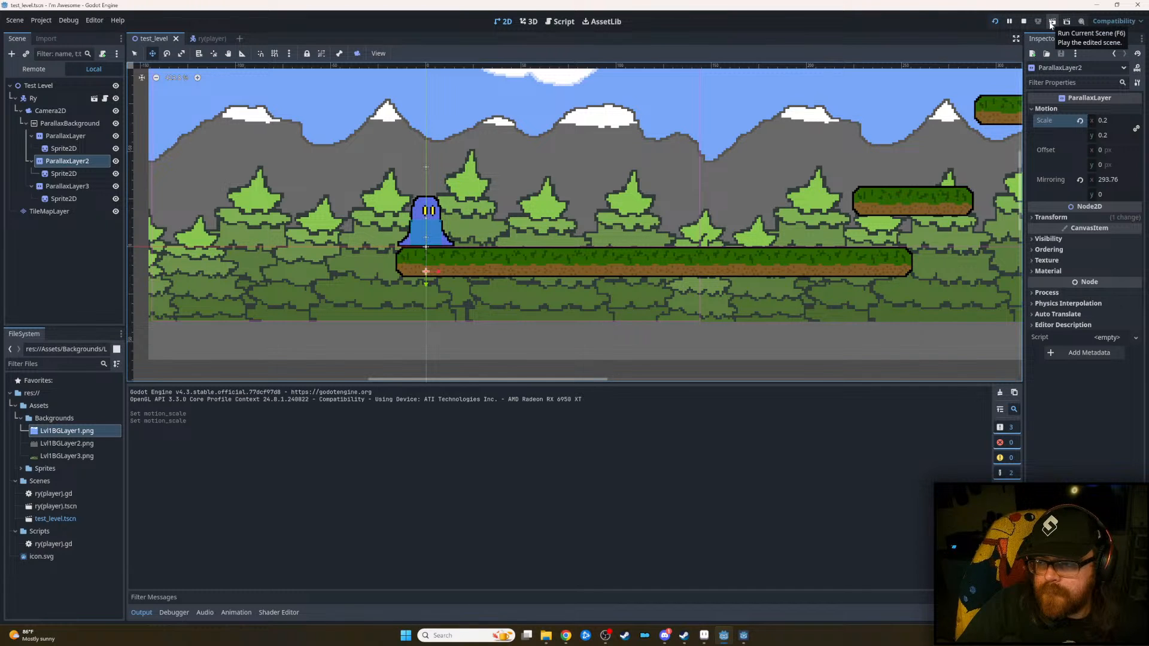
- Close the running game, rerun the project, move and jump with the character to check the new parallax scales, and close it
mouse_move(744, 636)
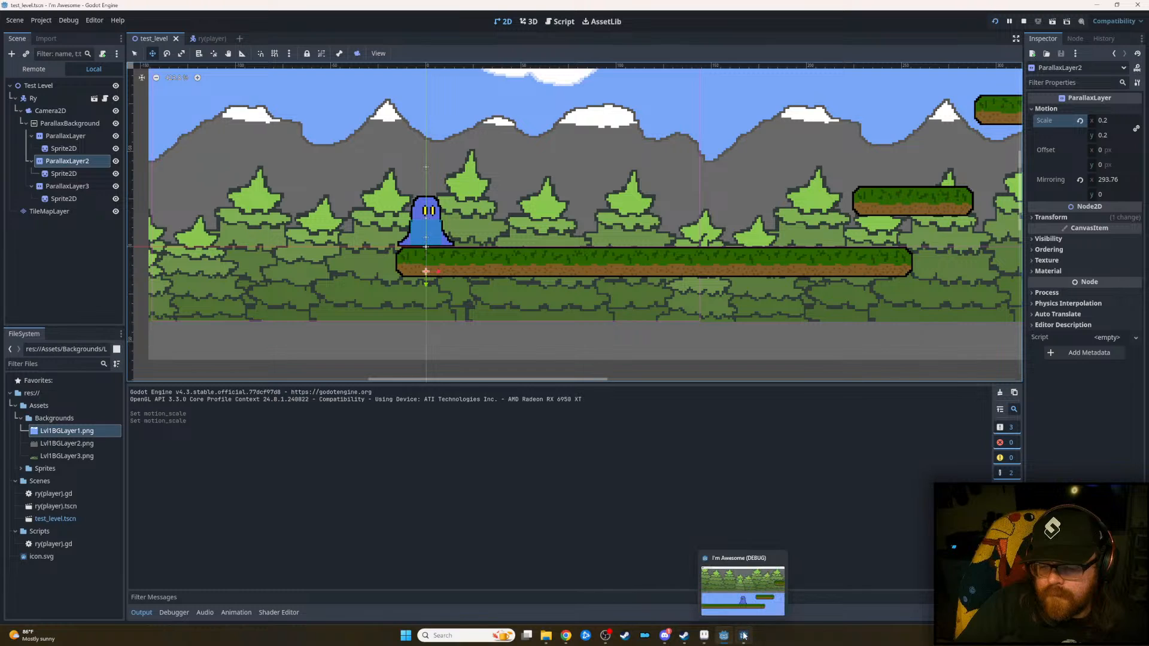
mouse_move(783, 561)
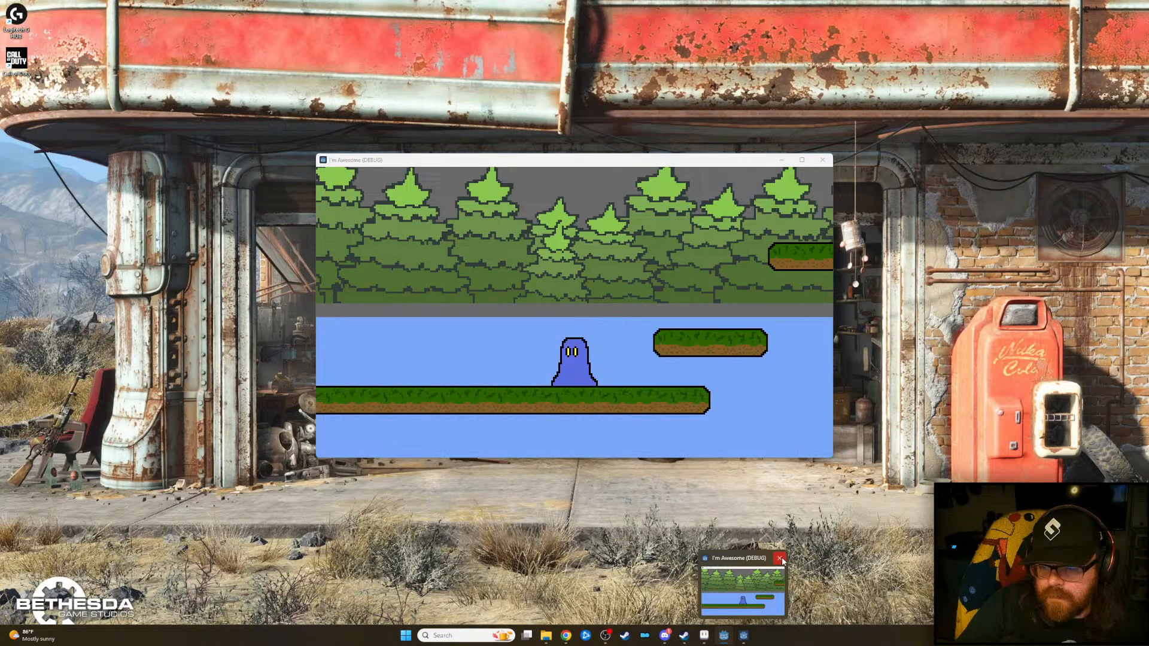
left_click(781, 558)
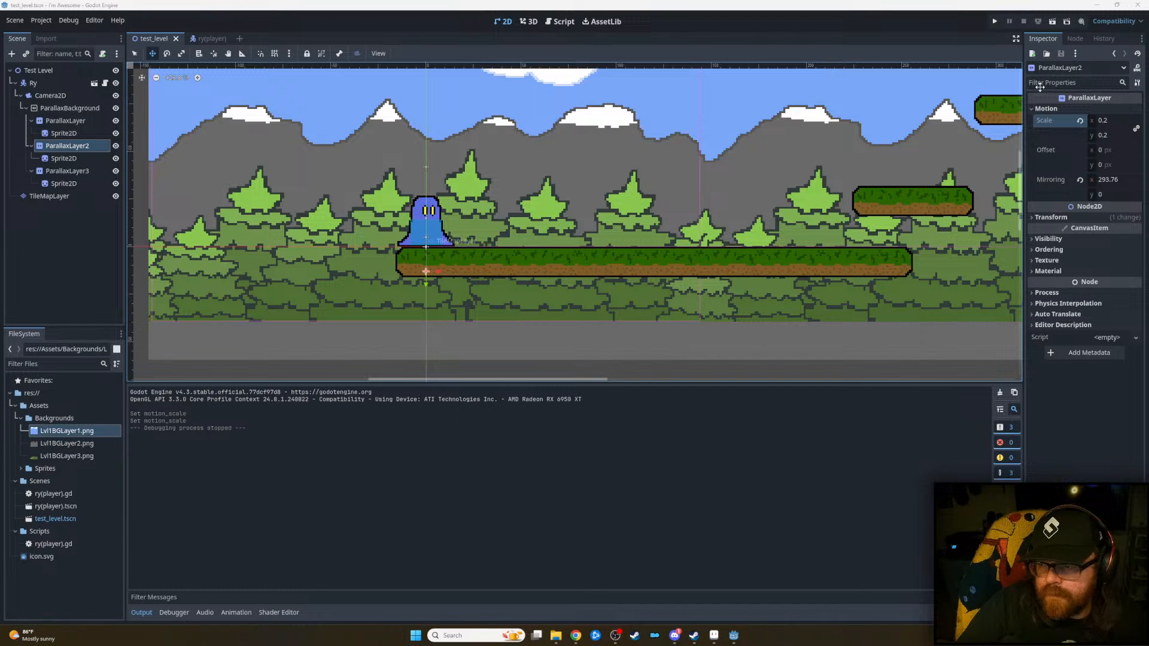
left_click(994, 21)
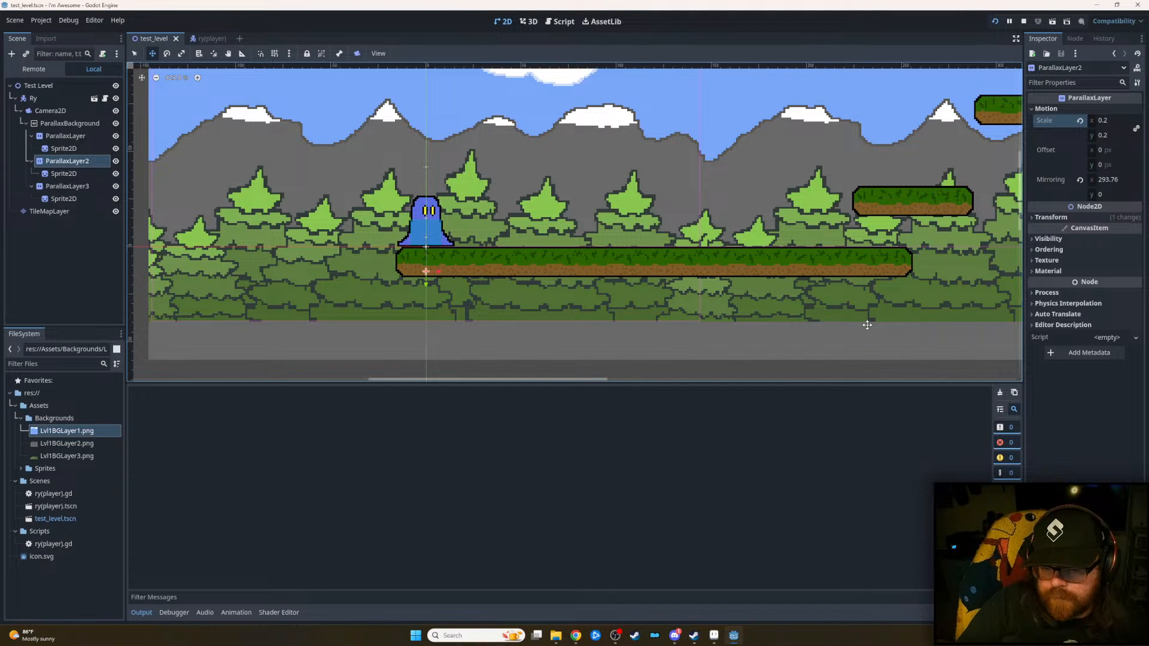
key("Right")
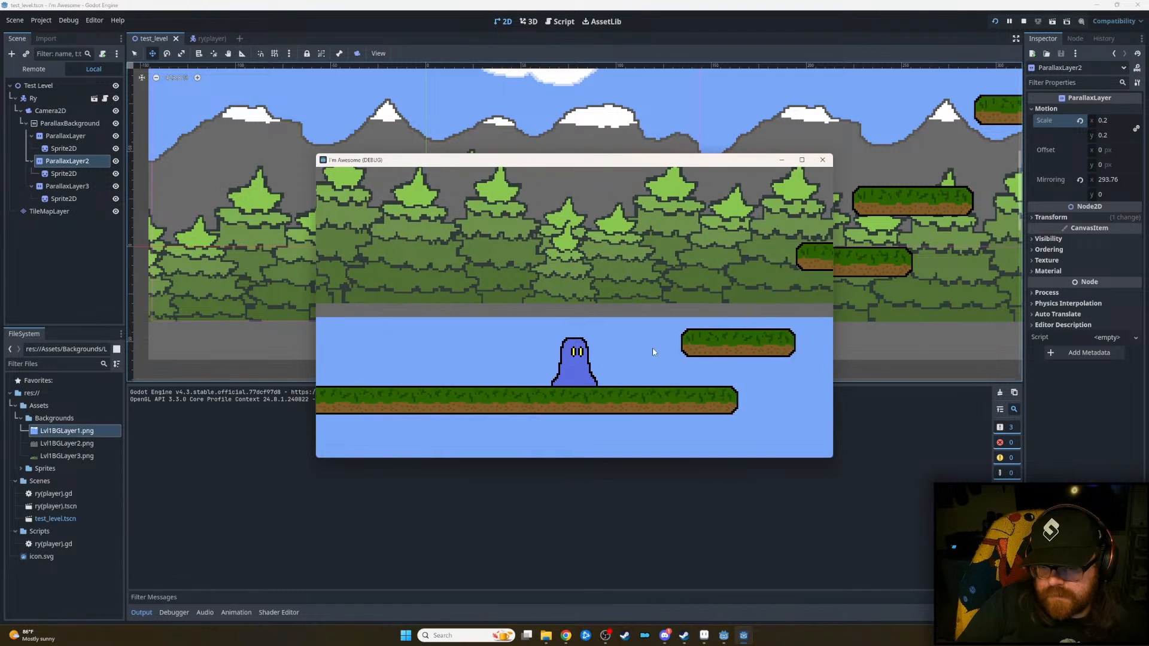
key("space")
key("Right")
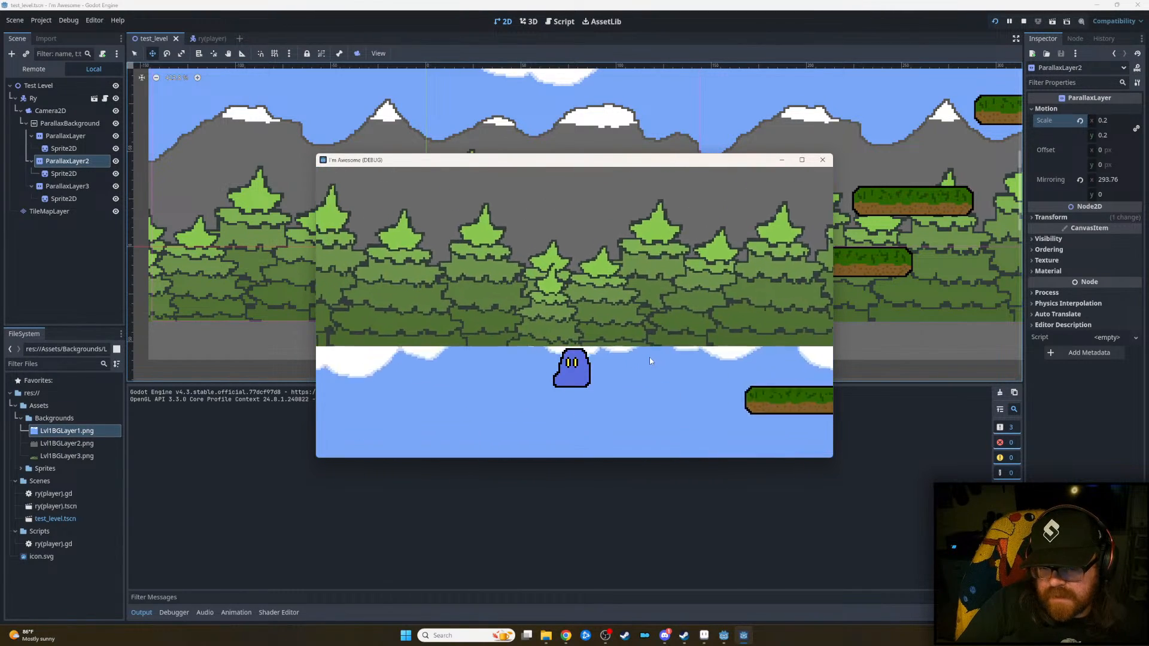
key("Right")
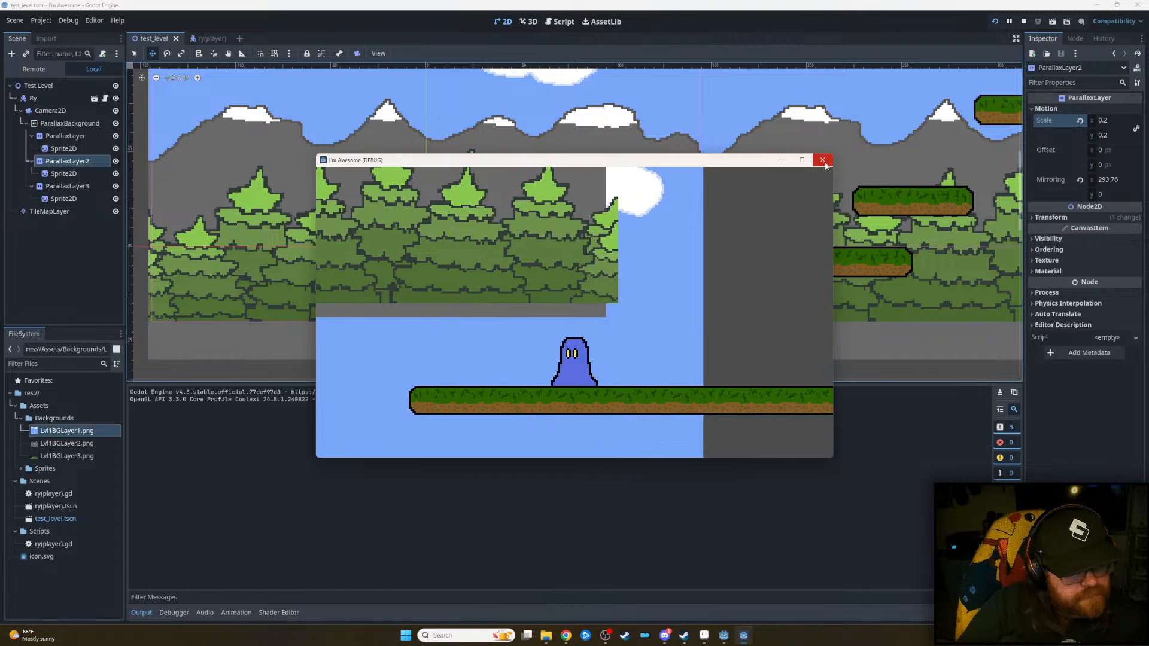
left_click(823, 160)
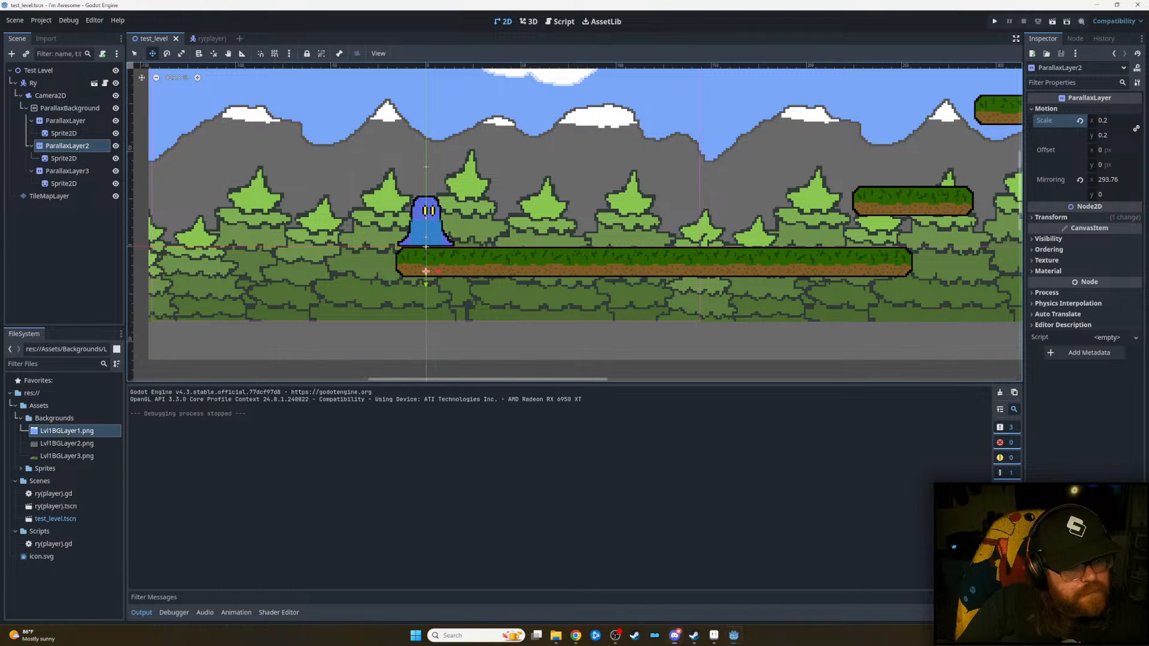
- Move ParallaxBackground out of Camera2D and place it as the first child of the Test Level root, above Ry
key("alt+Tab")
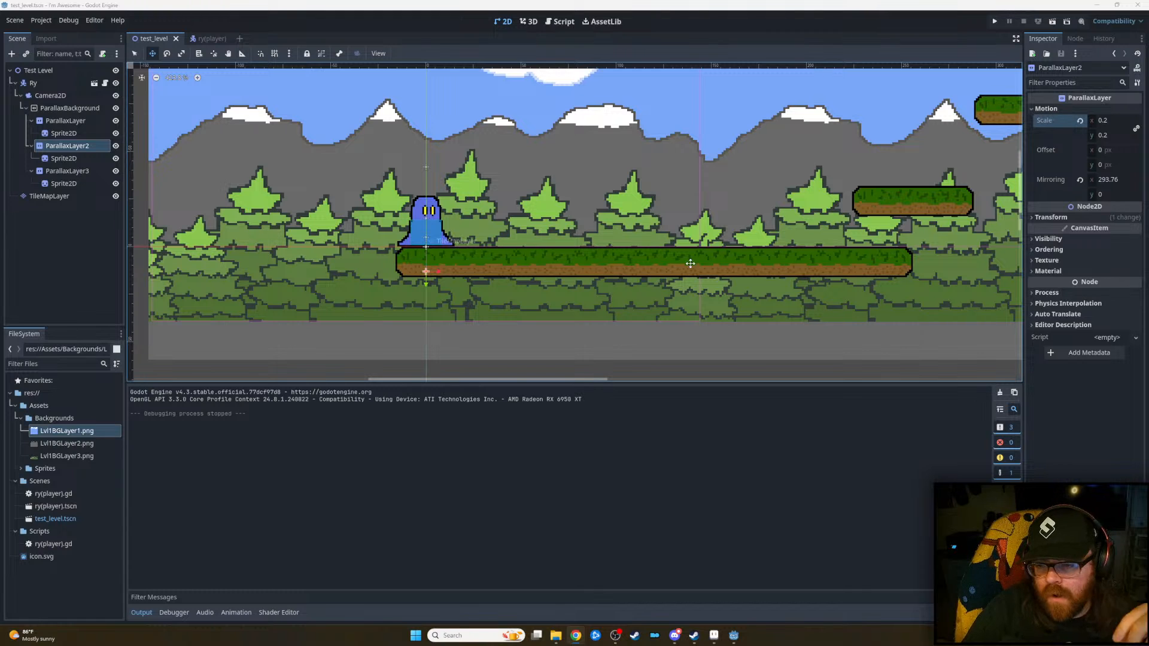
scroll(450, 353, "down", 4)
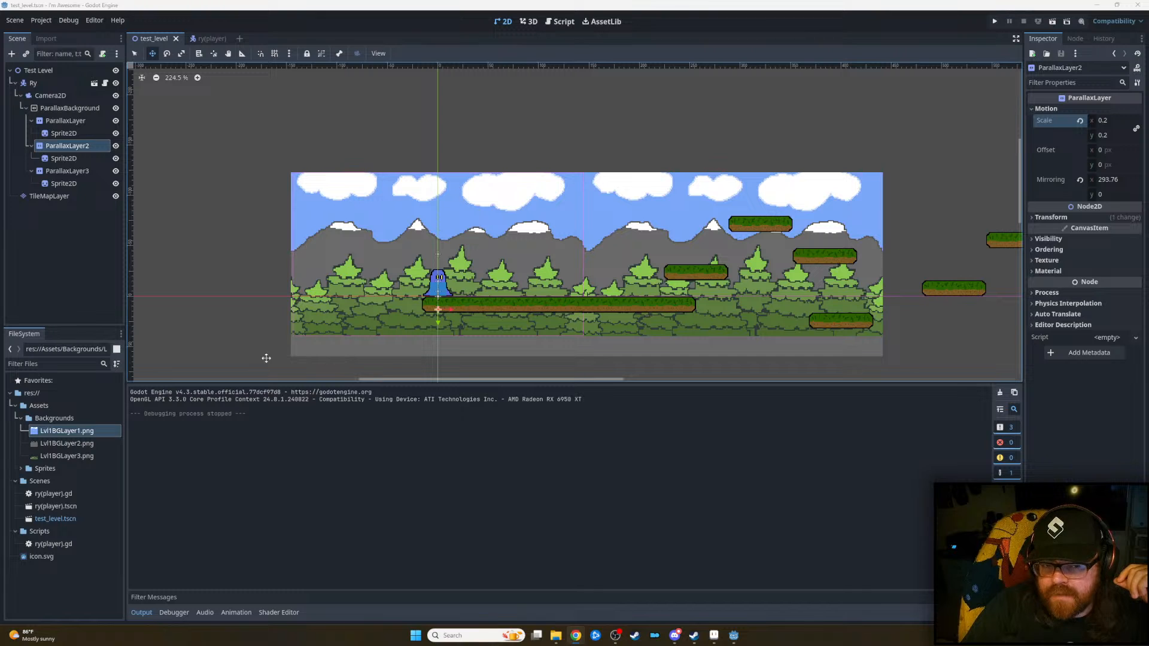
left_click(66, 121)
left_click_drag(70, 107, 42, 200)
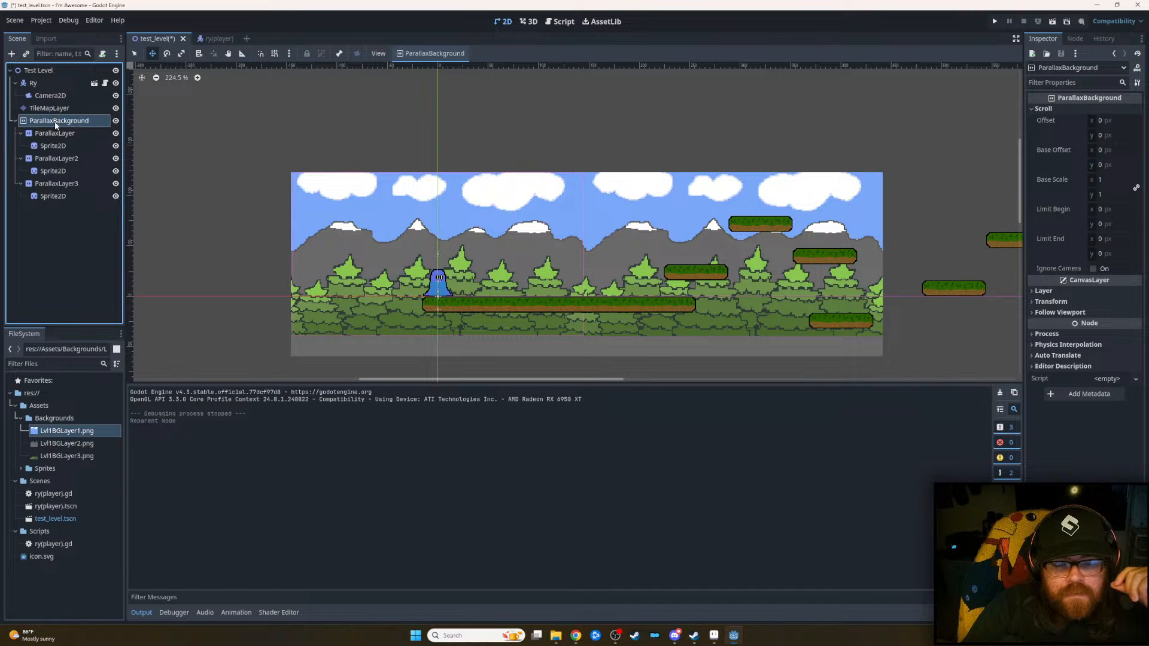
left_click_drag(55, 124, 52, 85)
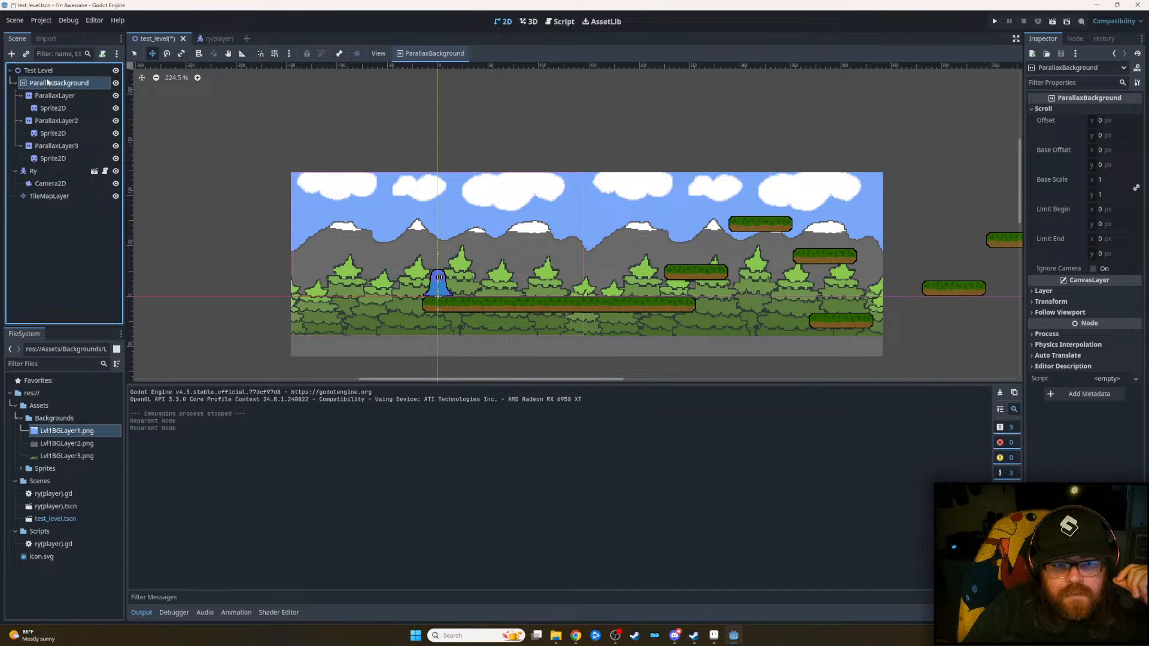
- Enlarge the sky Sprite2D under ParallaxLayer, trying scales of 1.1 and 1.5 before setting both axes to 1.3
left_click(44, 99)
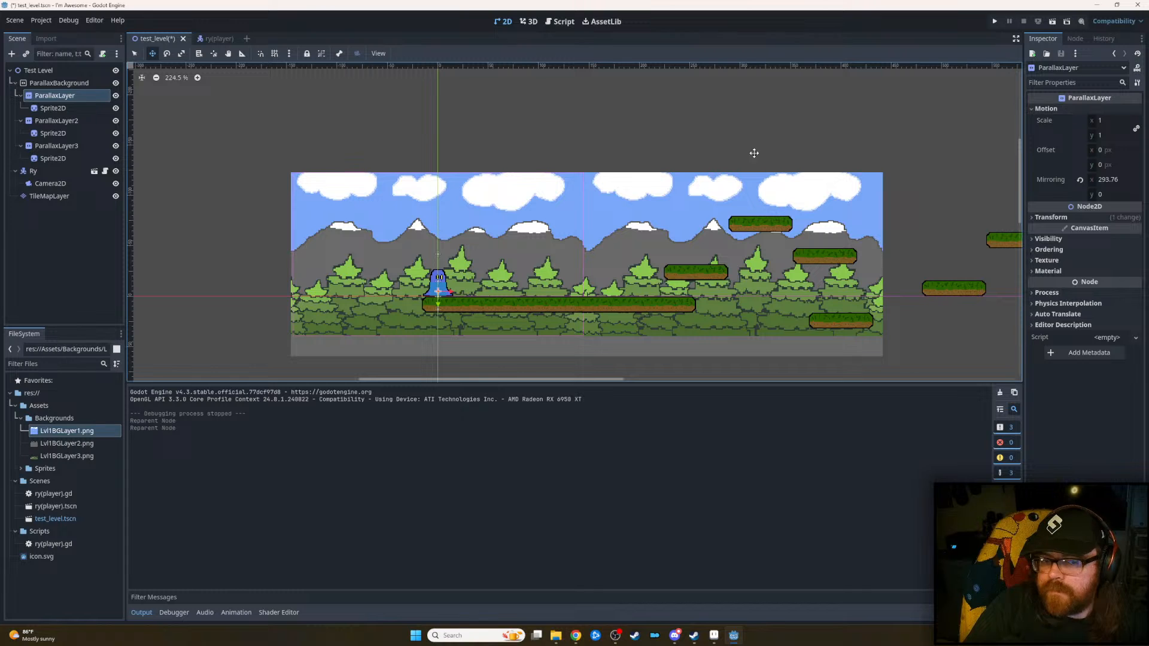
left_click(56, 108)
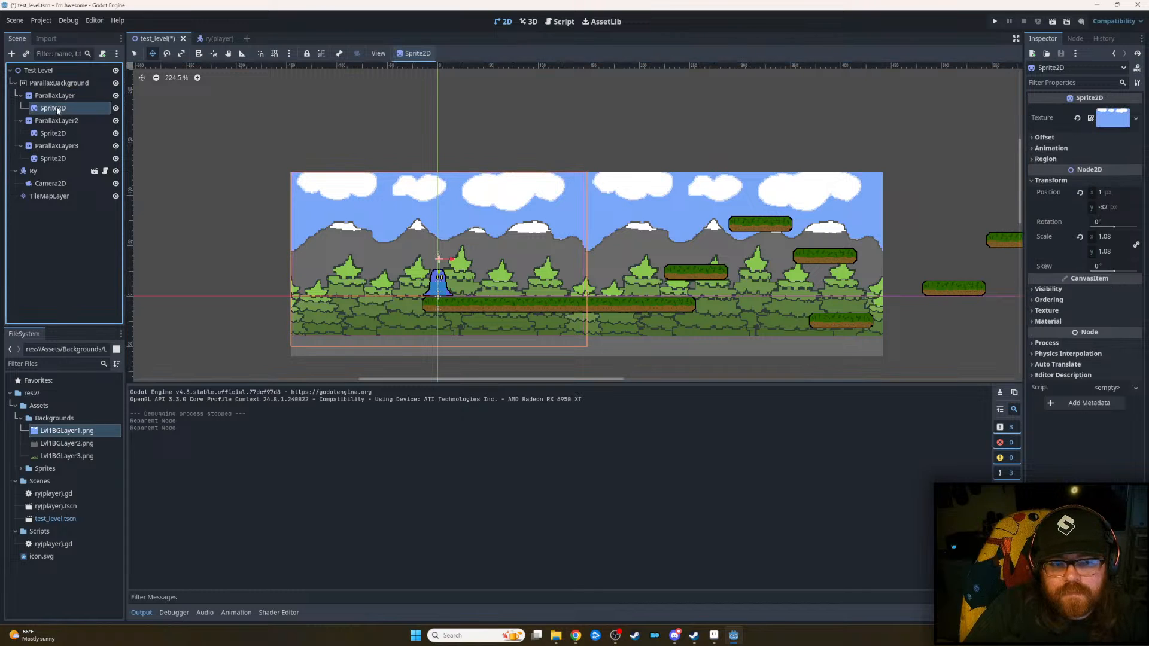
left_click(1115, 237)
type("1.1")
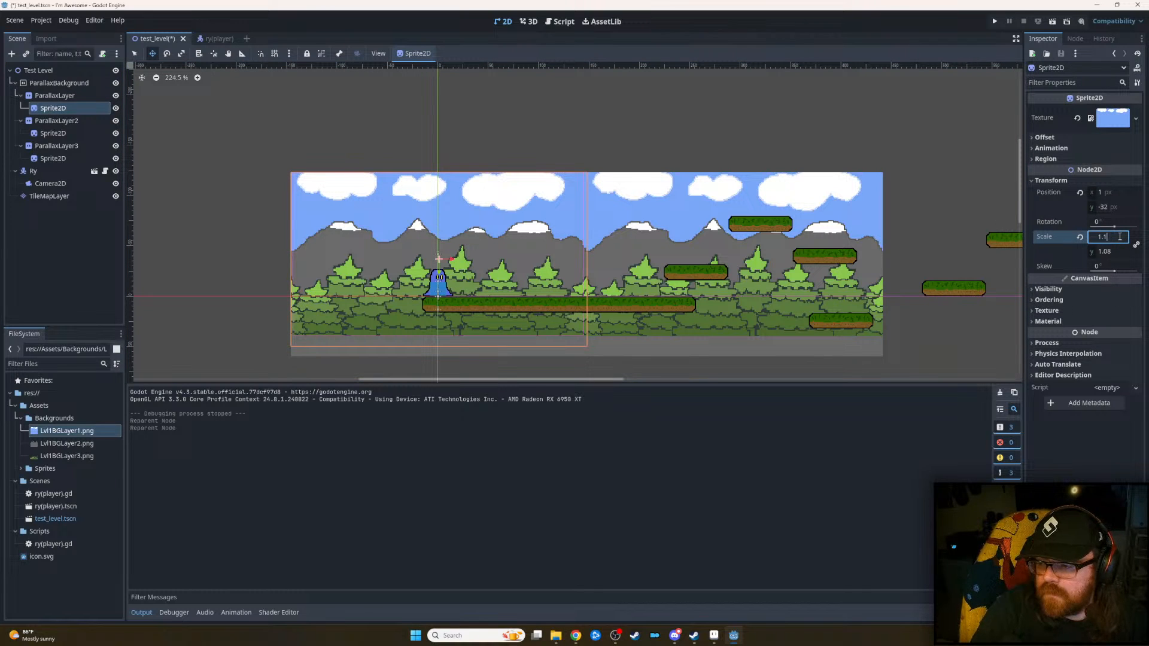
key("Tab")
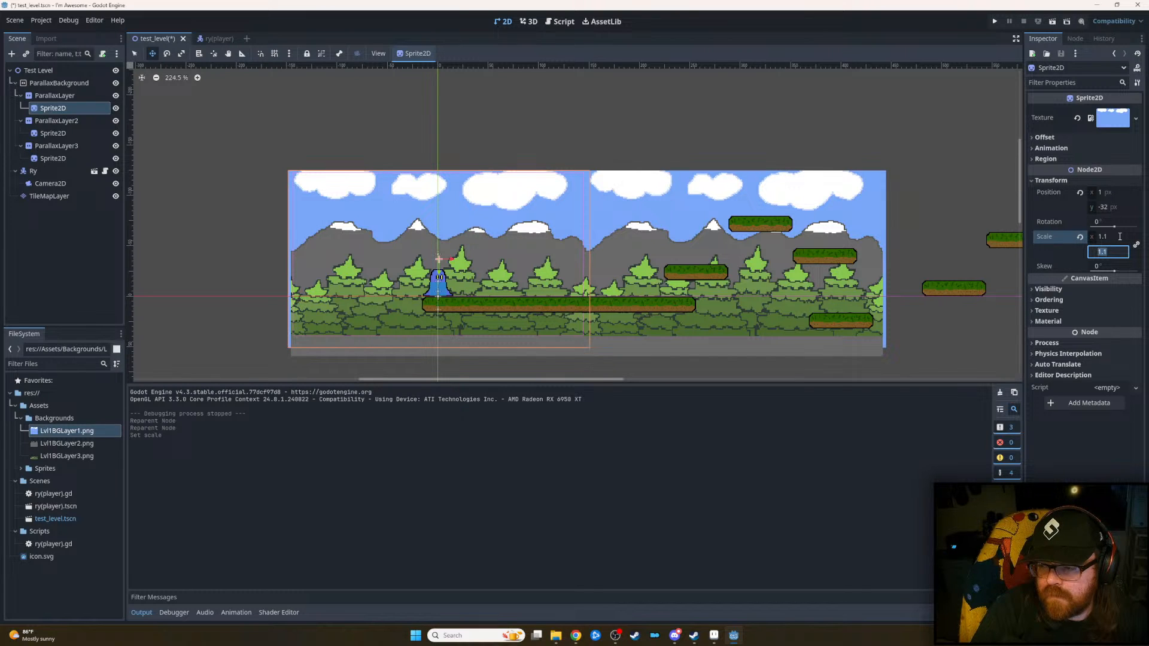
type("1.5")
key("Return")
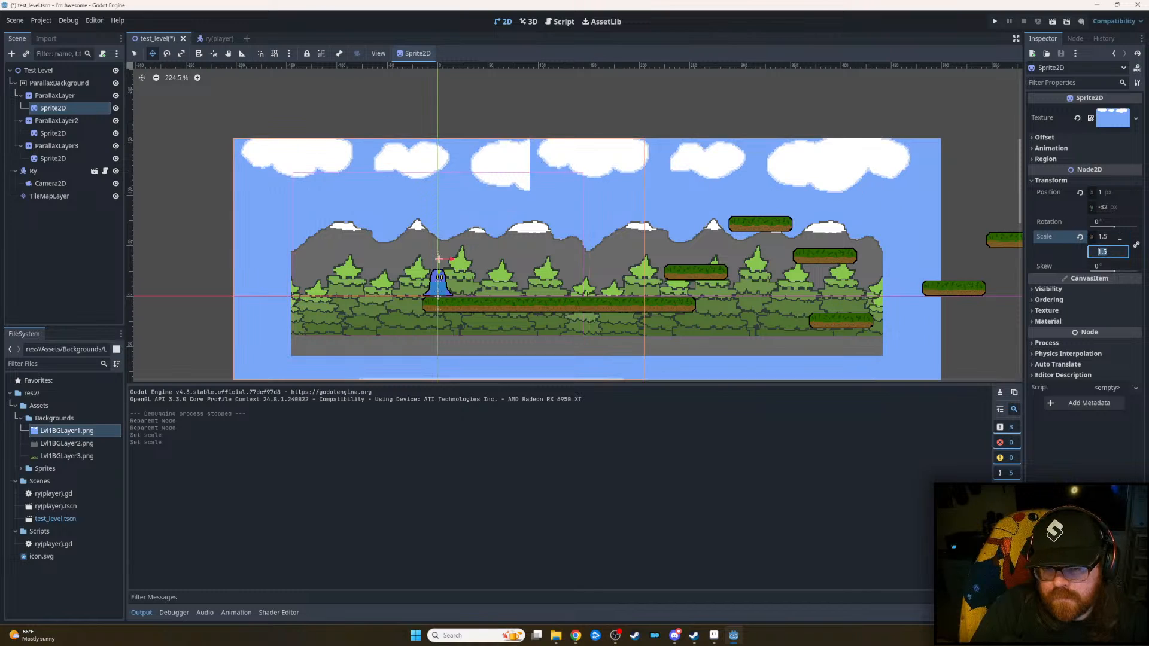
left_click(1119, 236)
key("Tab")
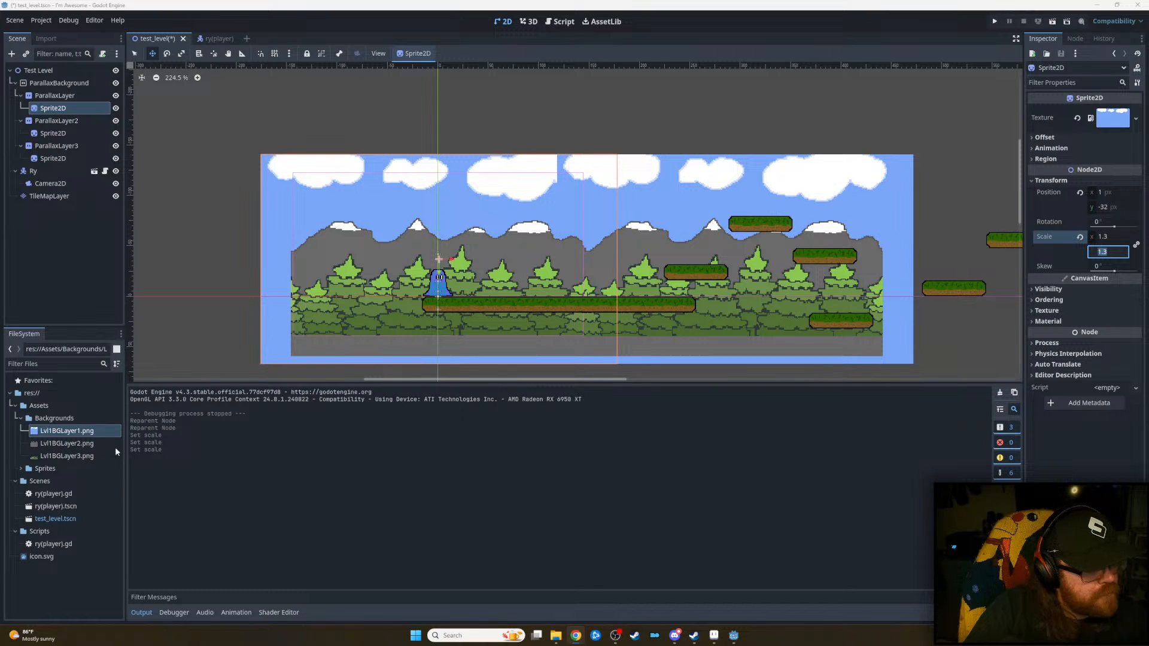
- Set the scale of the mountain Sprite2D under ParallaxLayer2 to 1.3 on both axes, matching the sky sprite
left_click(75, 133)
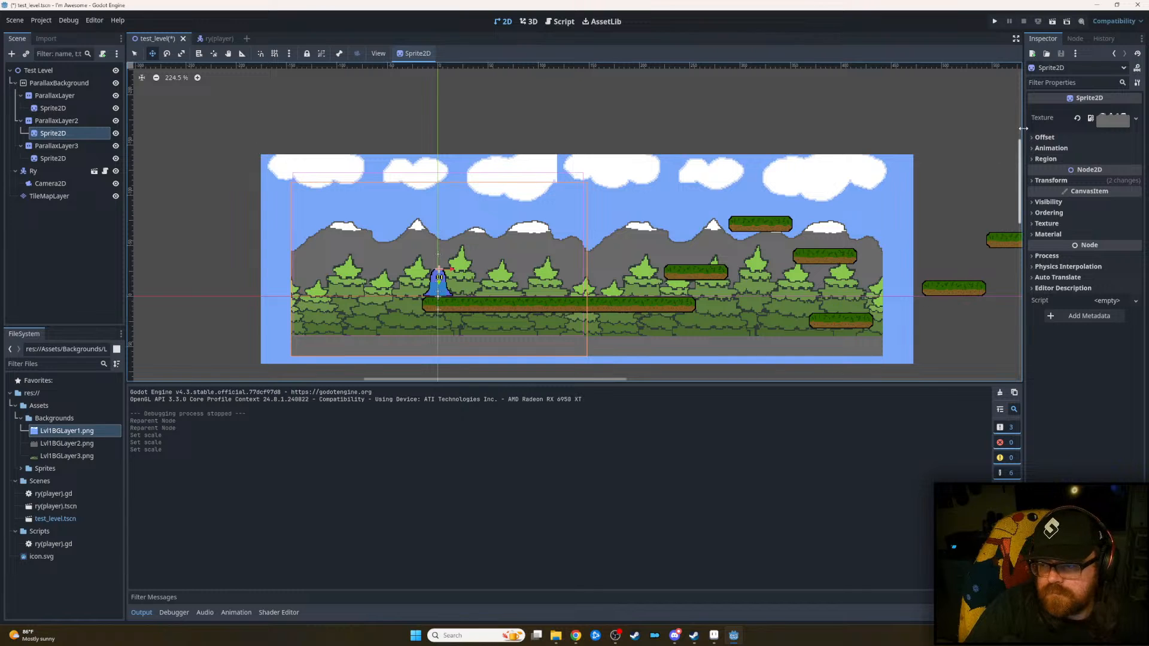
left_click(1030, 138)
left_click(1031, 138)
left_click(1032, 149)
left_click(1032, 149)
left_click(1034, 180)
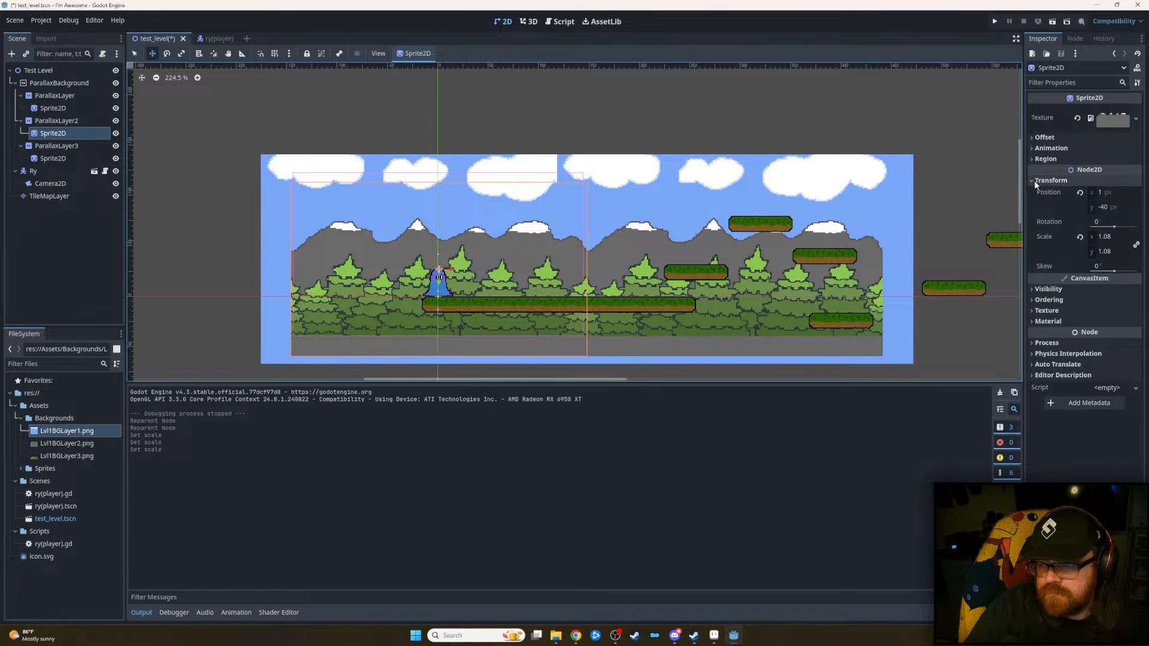
left_click(1121, 236)
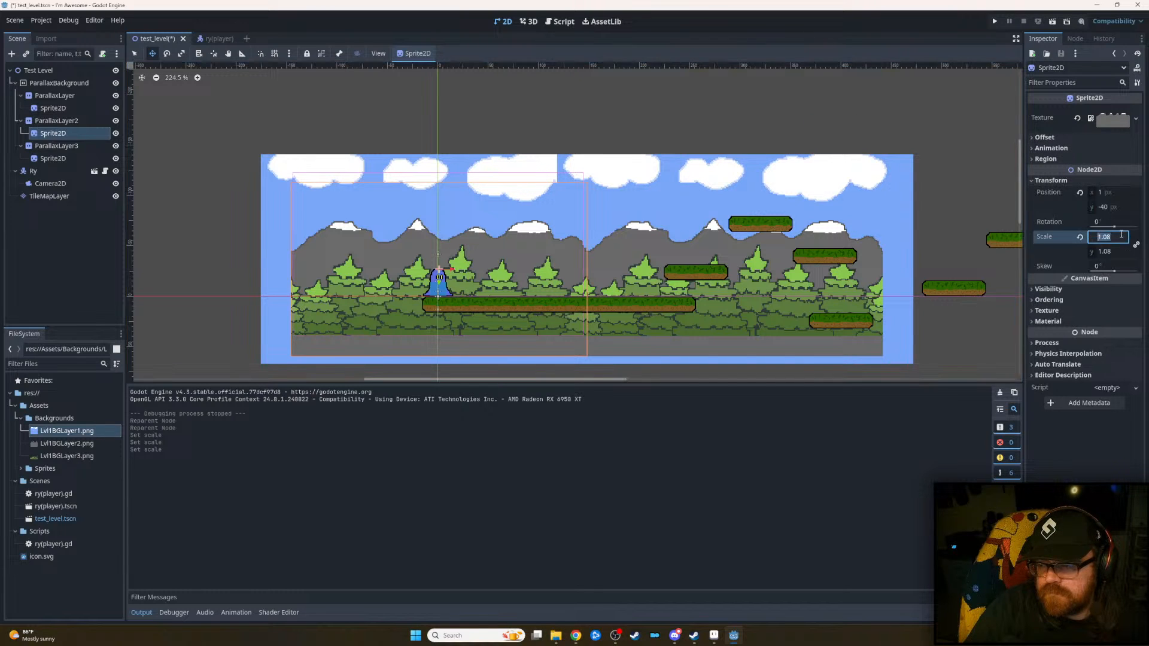
left_click(65, 110)
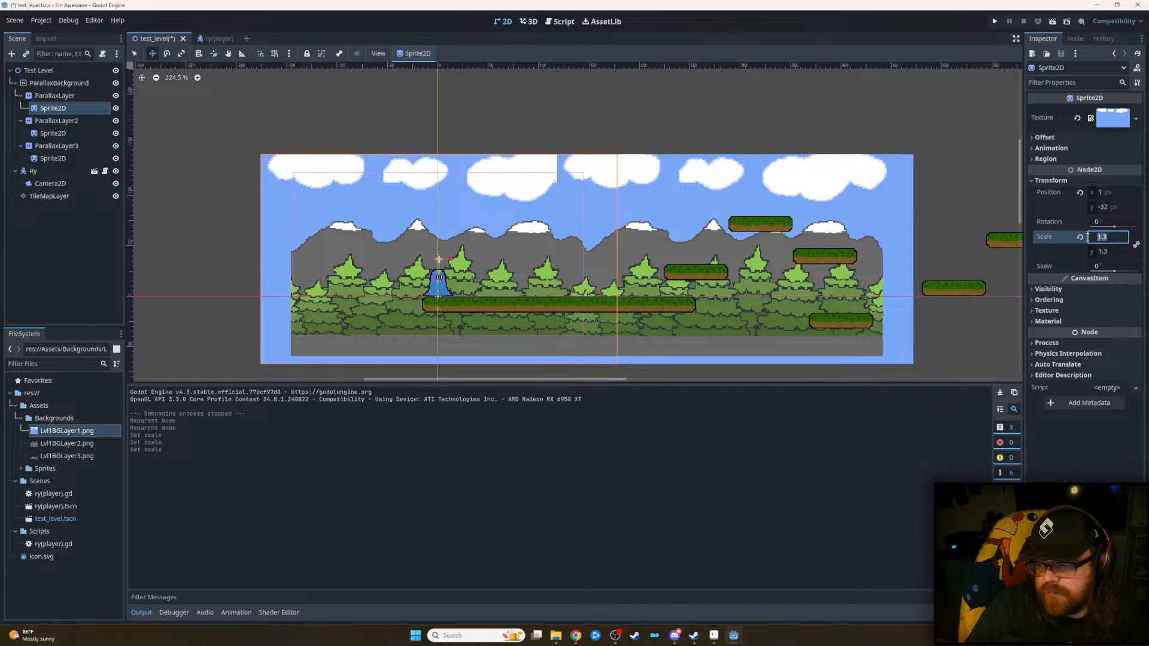
left_click(63, 133)
left_click(1112, 237)
type("1.3")
key("Return")
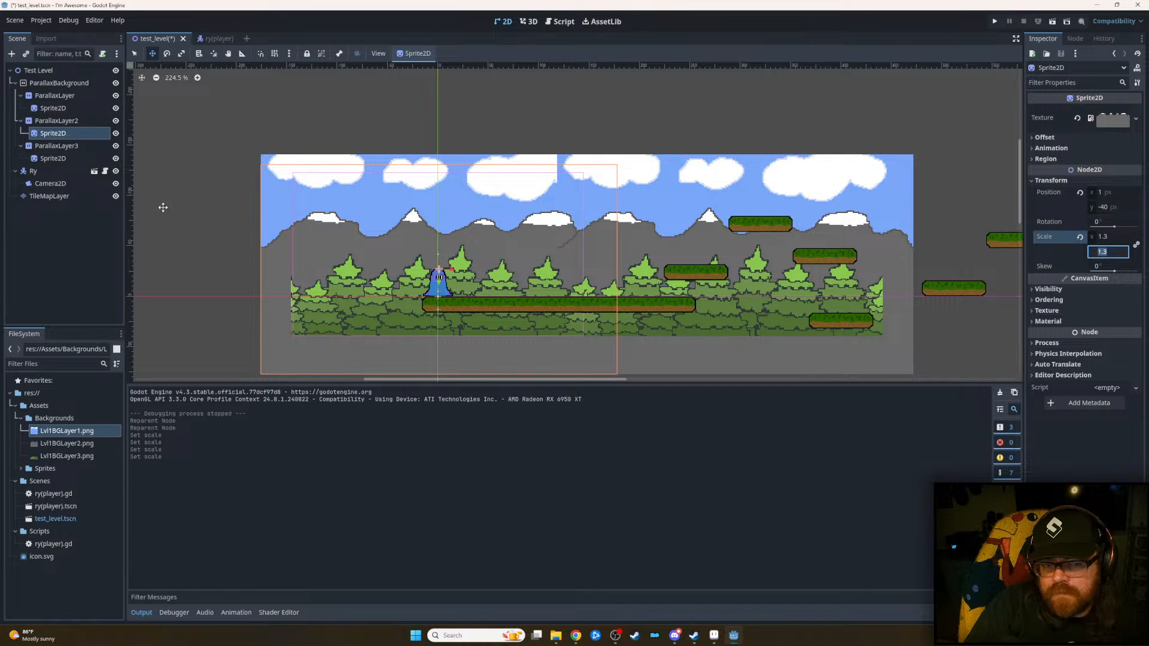
- Set the scale of the forest Sprite2D under ParallaxLayer3 to 1.3 on both axes
left_click(65, 154)
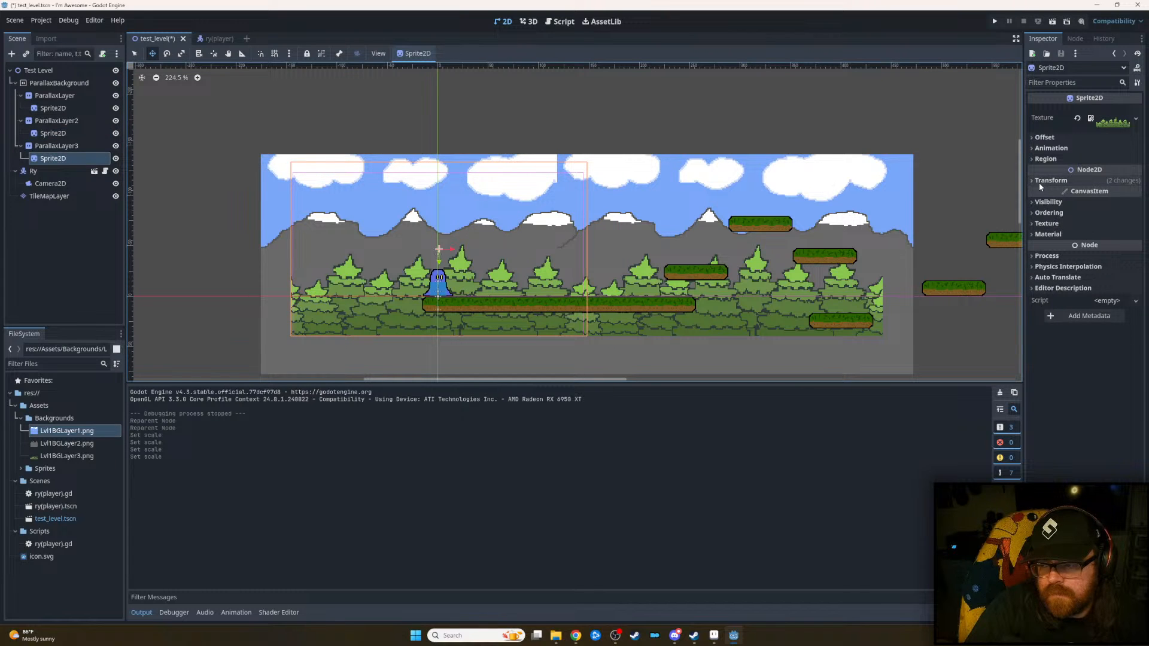
left_click(1041, 180)
left_click(1109, 237)
type("1.3")
key("Tab")
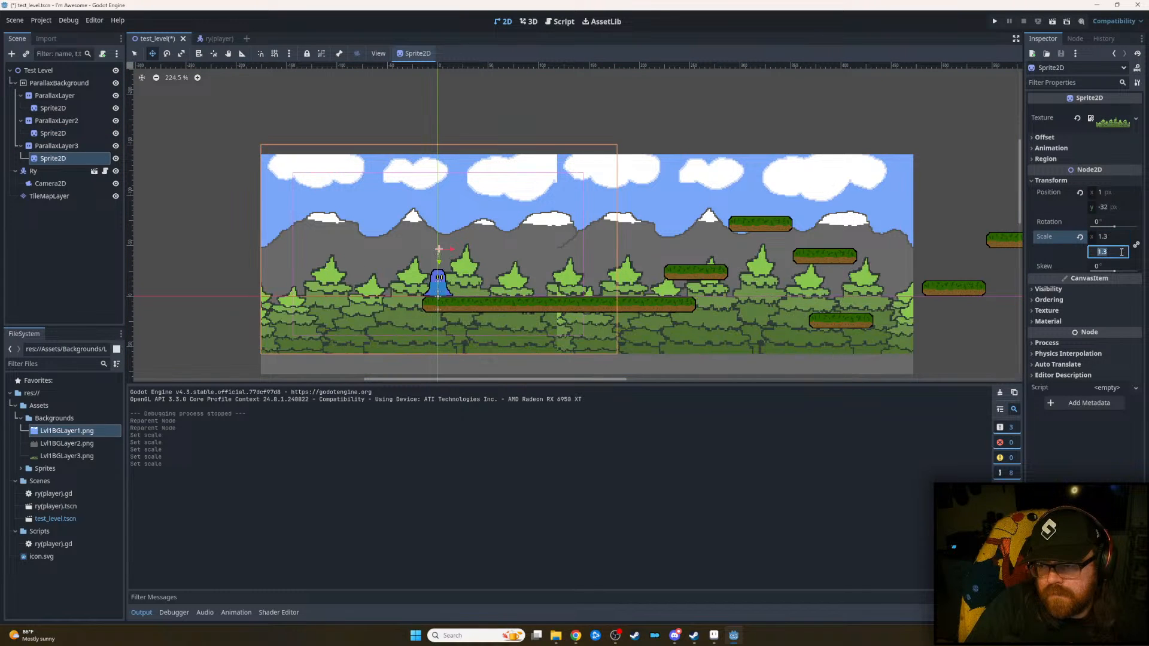
left_click(555, 228)
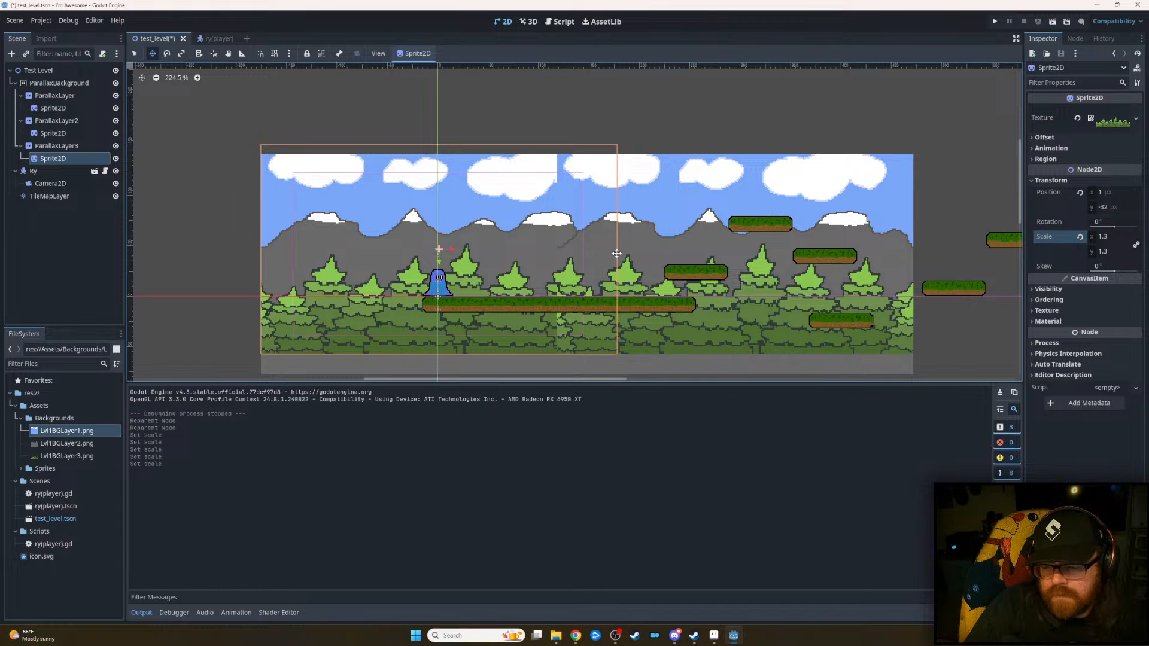
- Set ParallaxLayer3's horizontal motion mirroring to 353.6
left_click(59, 147)
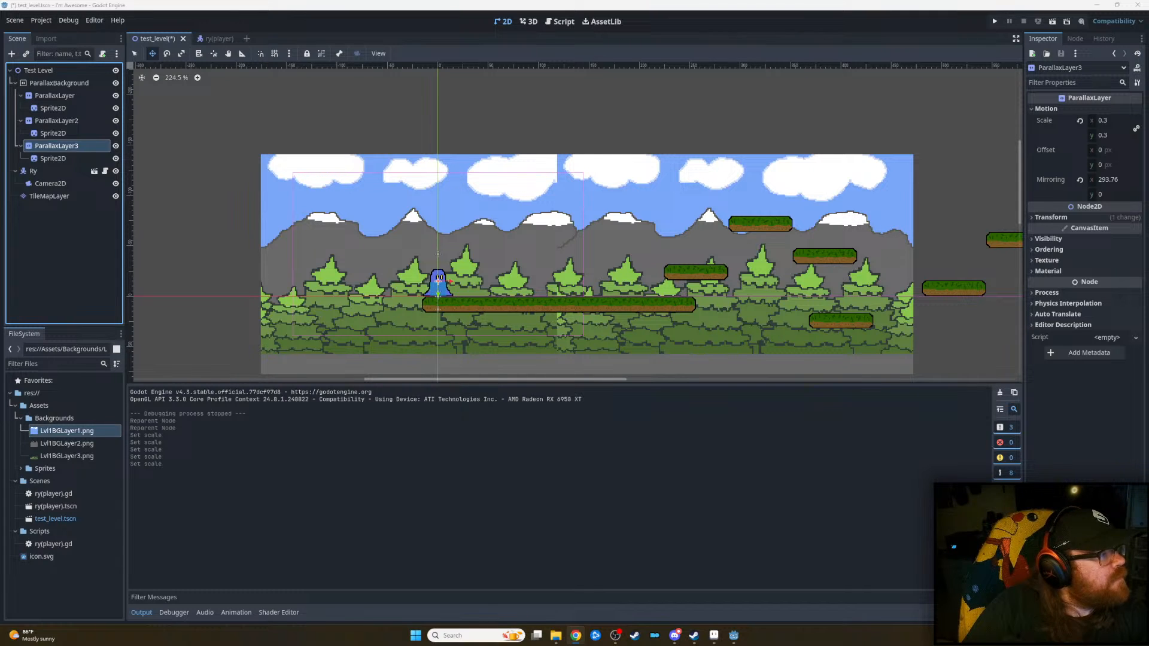
left_click(1107, 180)
type("35")
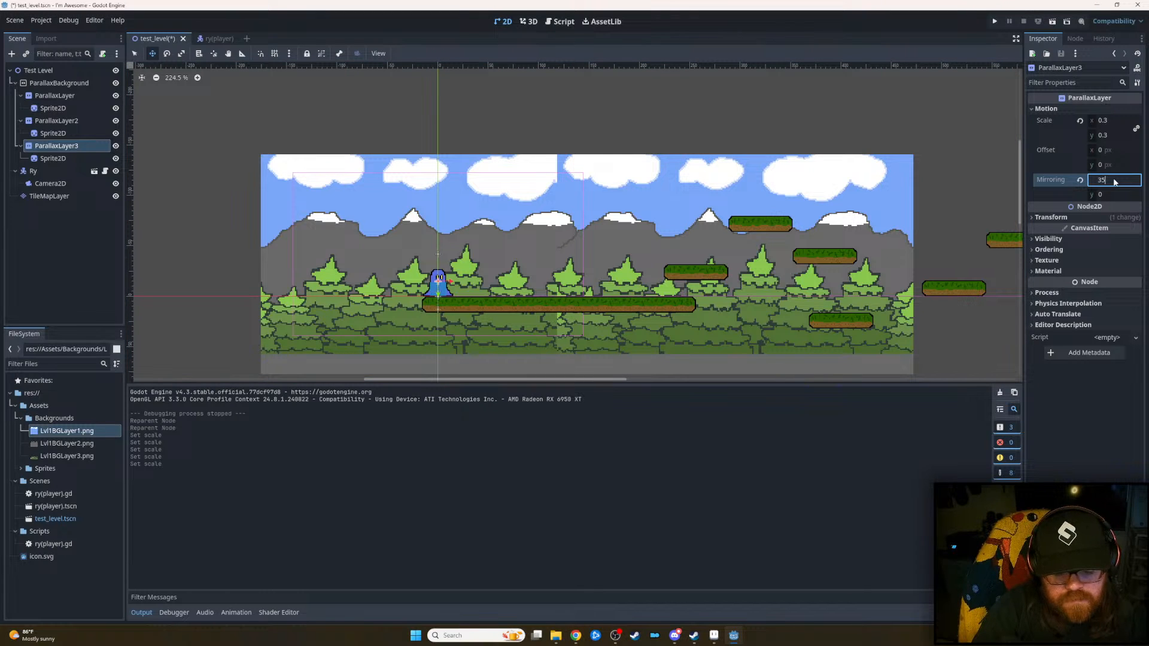
type("3.6")
double_click(1114, 182)
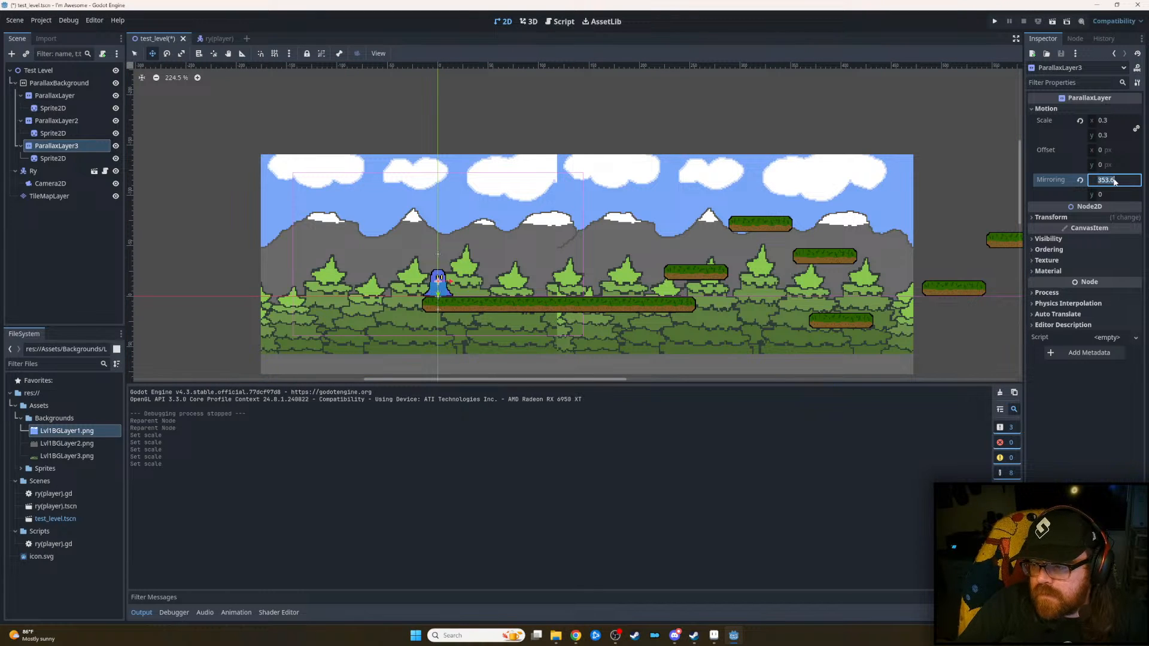
left_click(1112, 196)
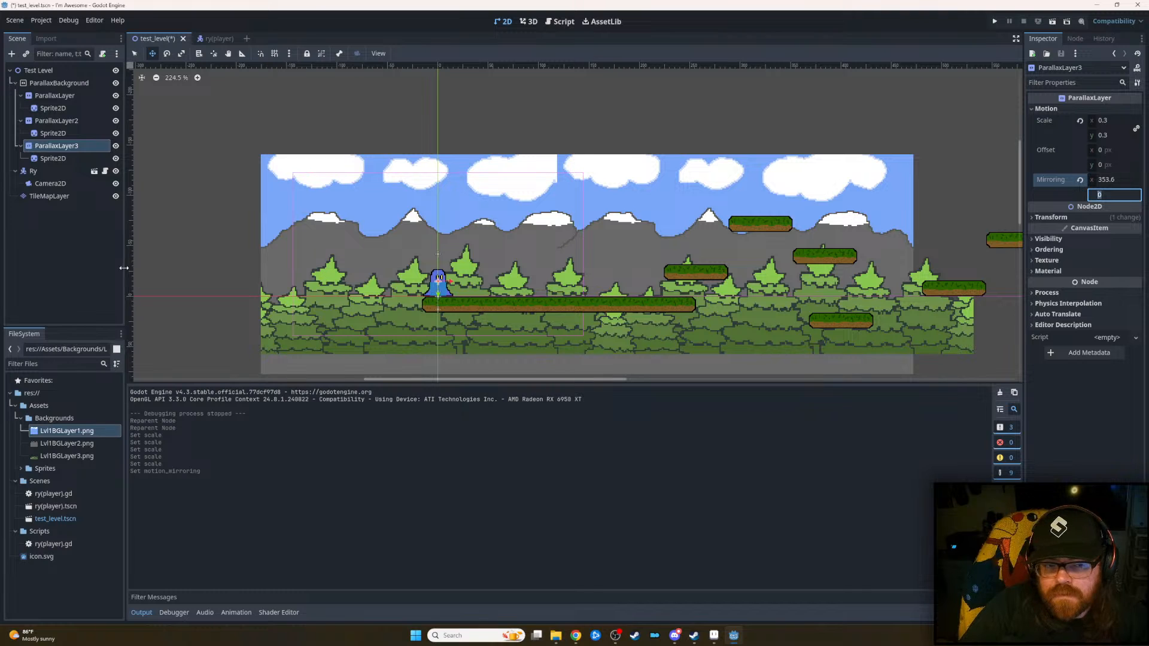
- Set the horizontal motion mirroring of ParallaxLayer2 and ParallaxLayer to 353.6
left_click(60, 120)
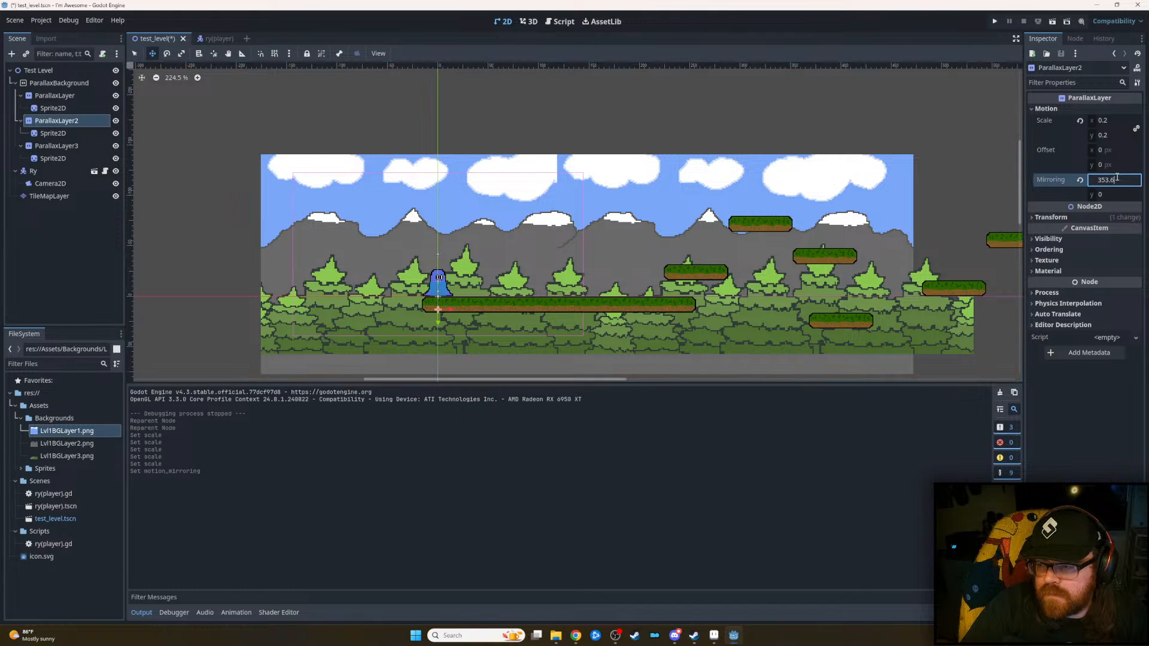
left_click(50, 96)
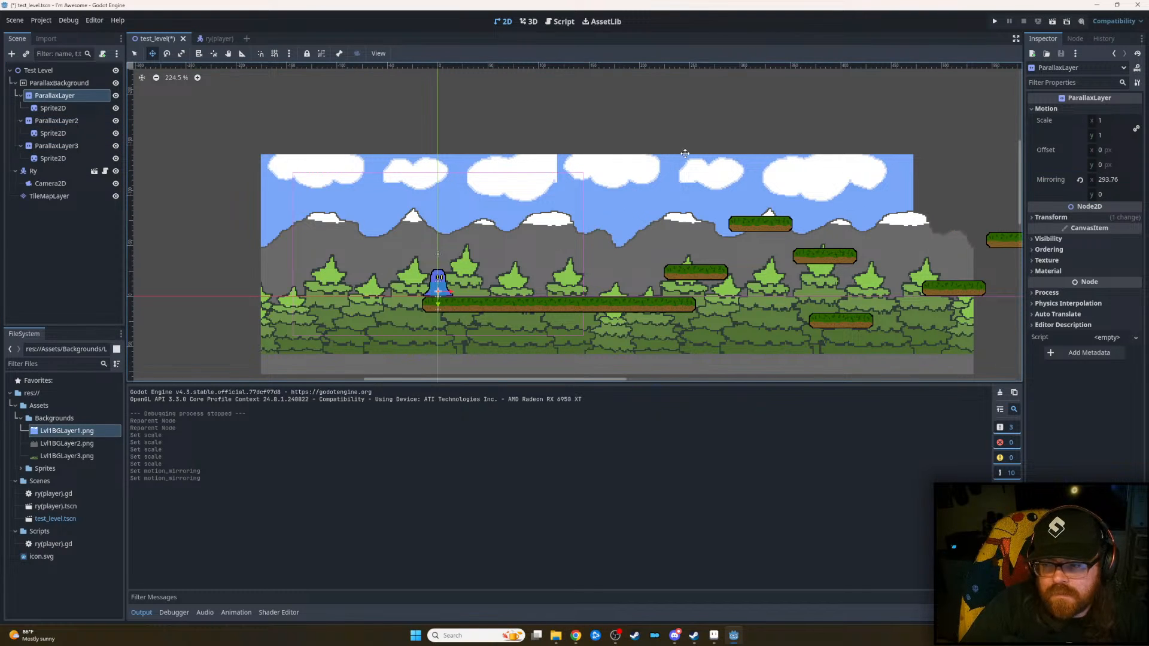
left_click(1111, 179)
type("353.6")
key("Return")
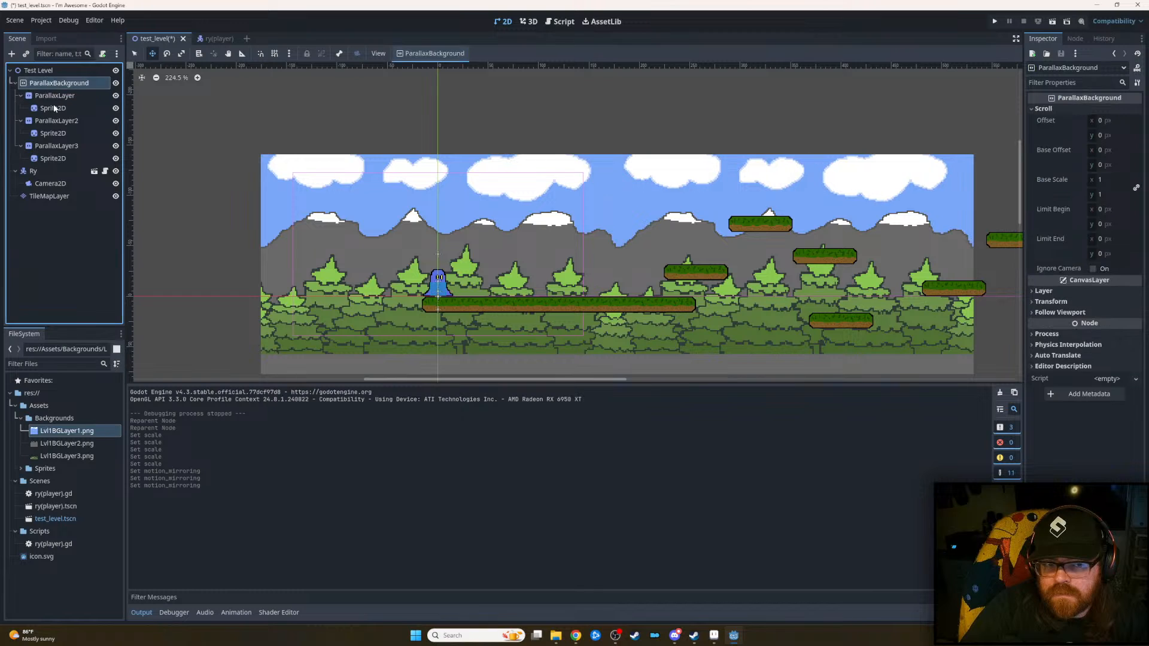
- Save the test level scene, then run the project briefly to check the enlarged background layers and close the game
left_click(55, 109)
left_click(54, 133)
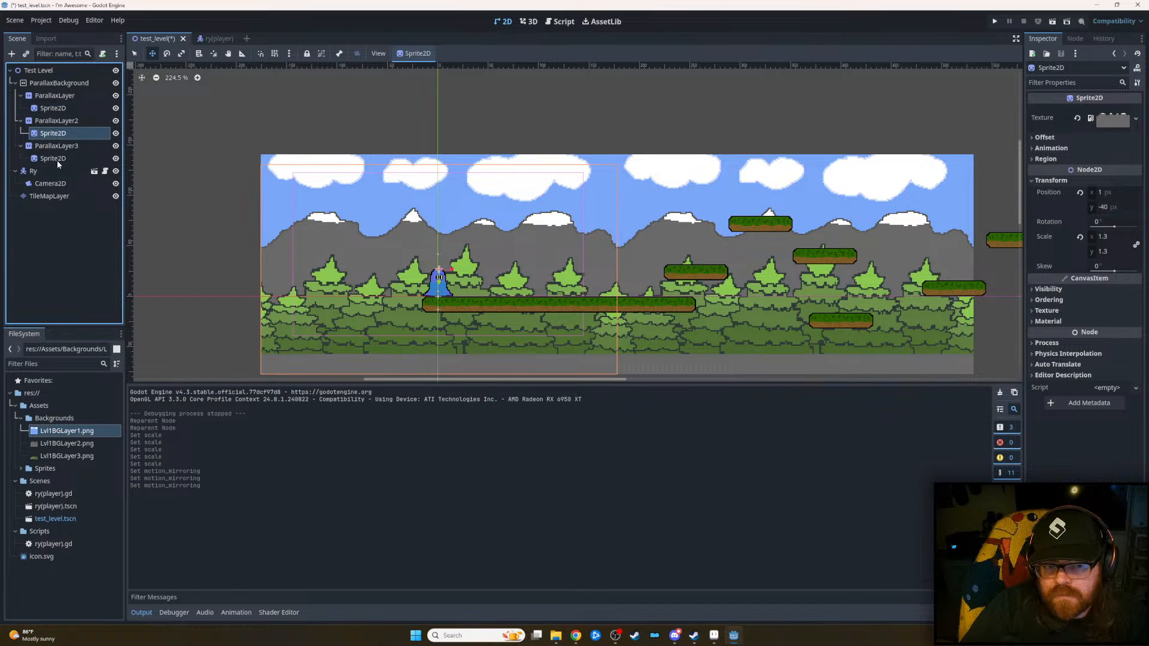
left_click(57, 146)
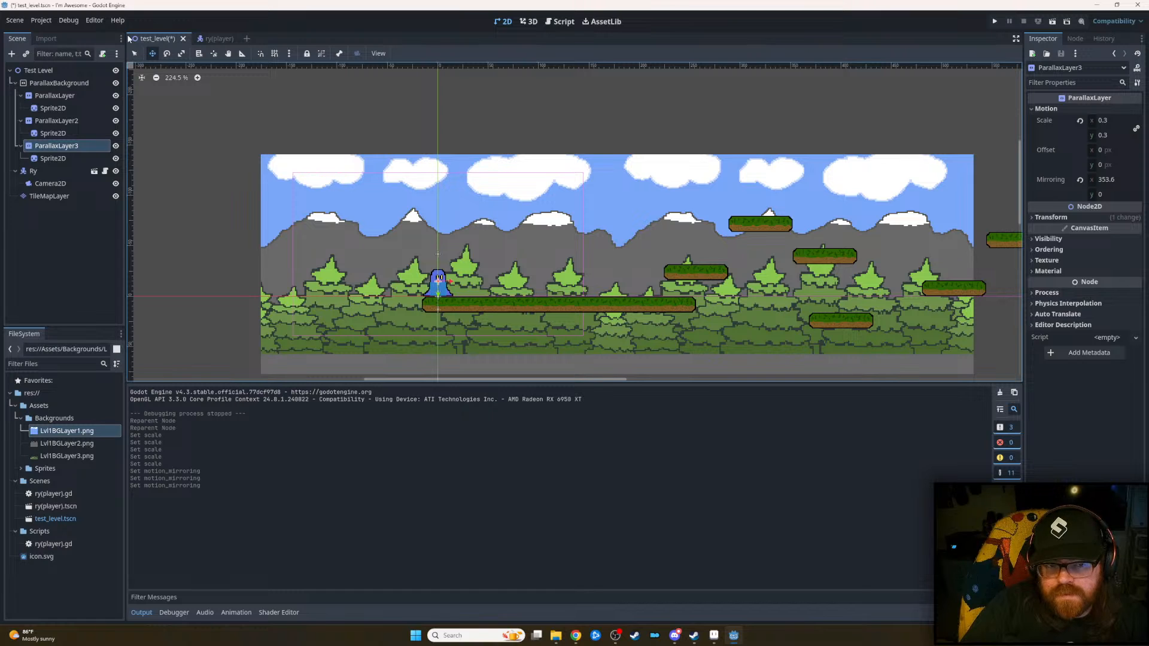
key("ctrl+s")
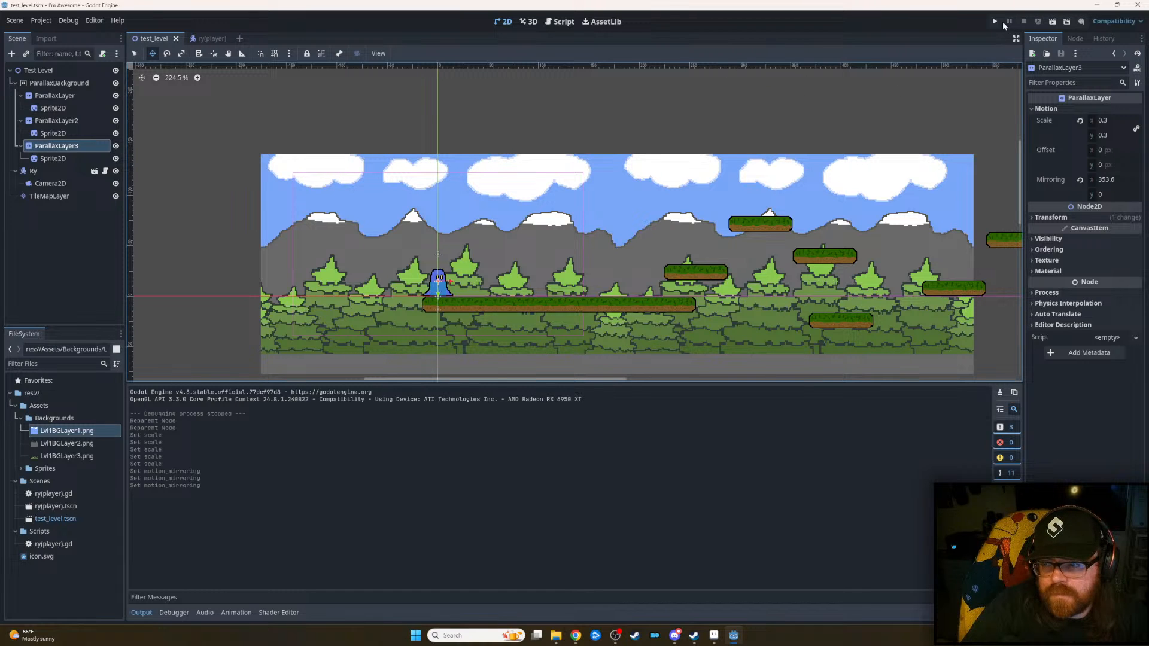
left_click(995, 22)
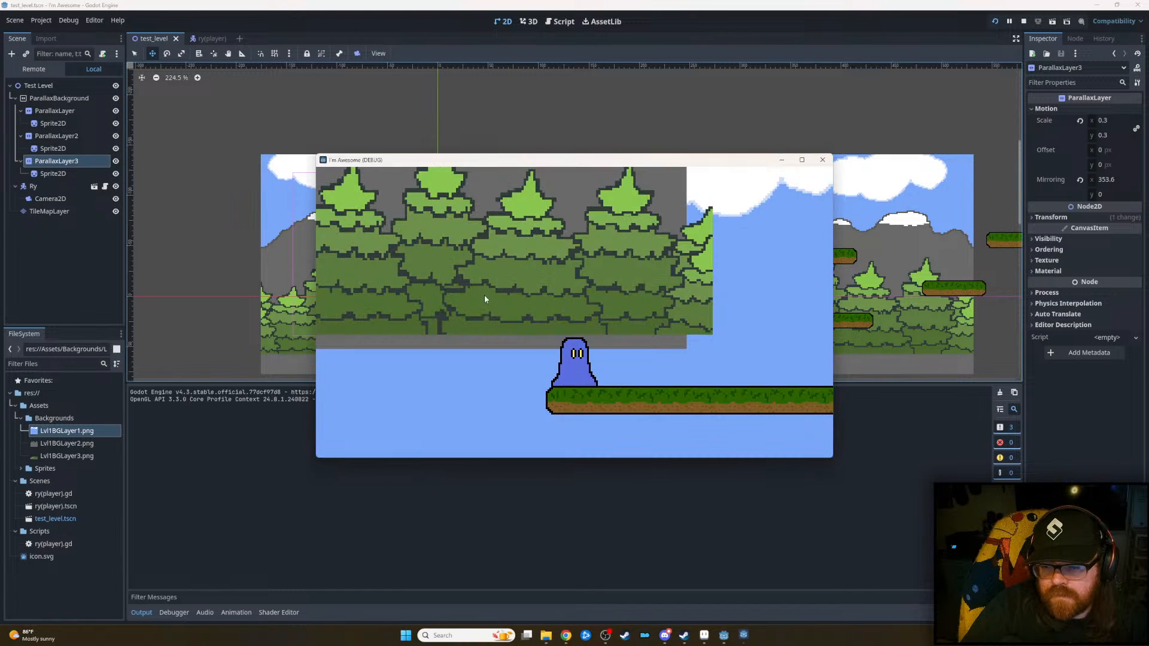
left_click(823, 160)
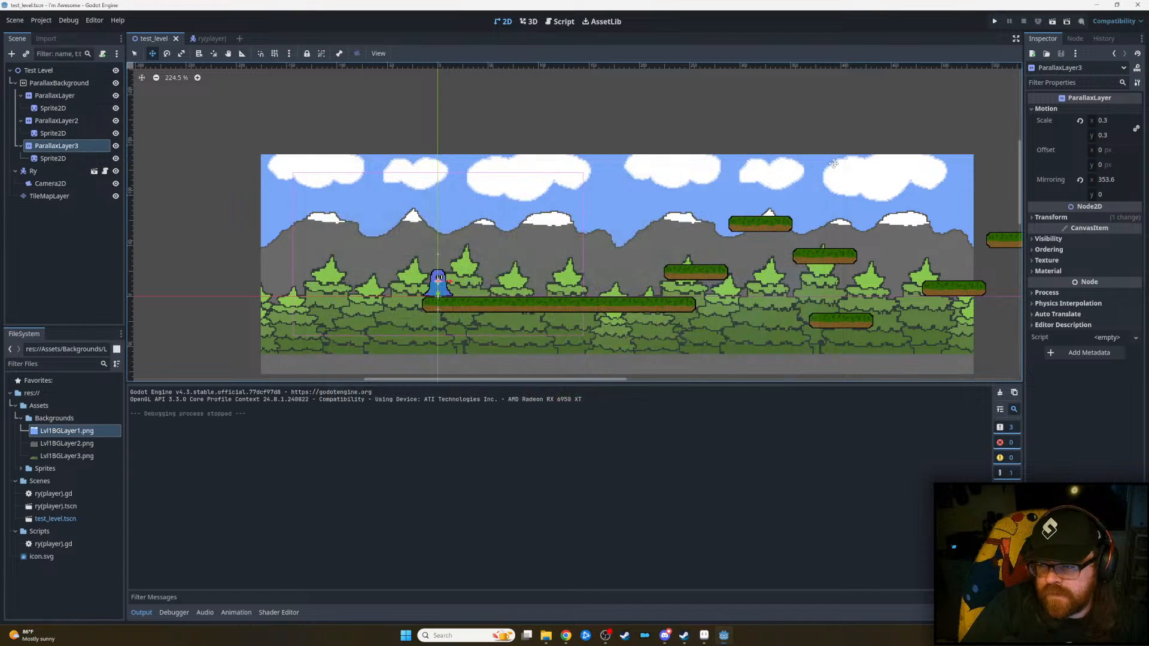
- Set the motion scale of ParallaxLayer3 and ParallaxLayer2 to 1 on both axes and save the scene
left_click(1110, 121)
type("1")
key("Tab")
left_click(62, 122)
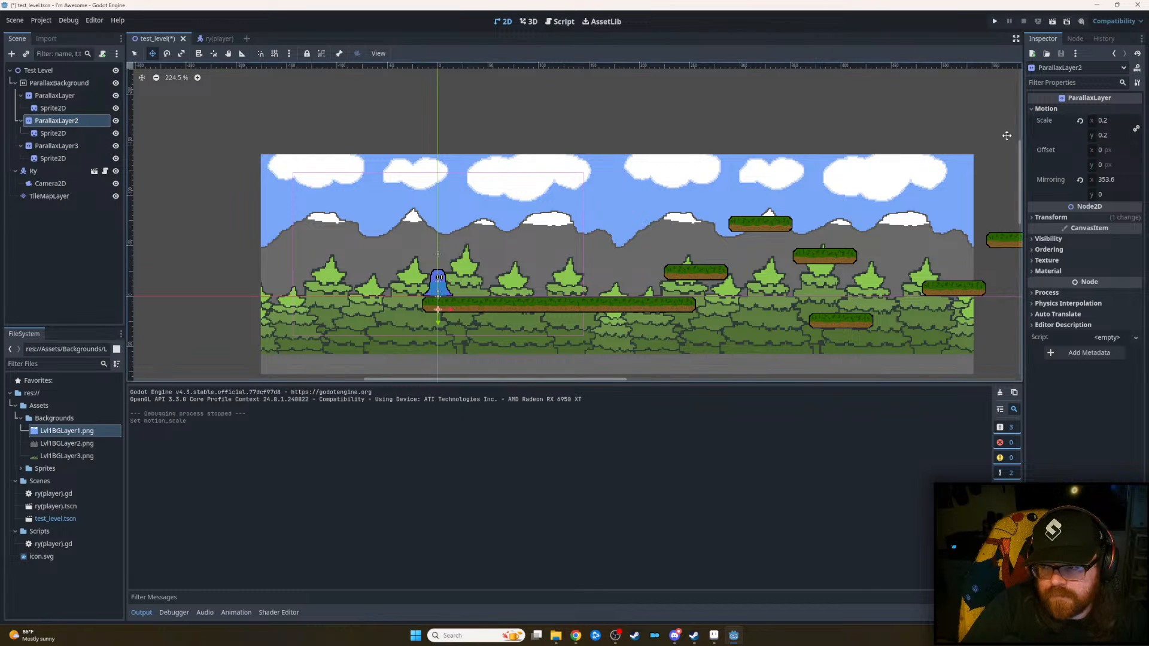
left_click(1114, 122)
type("1")
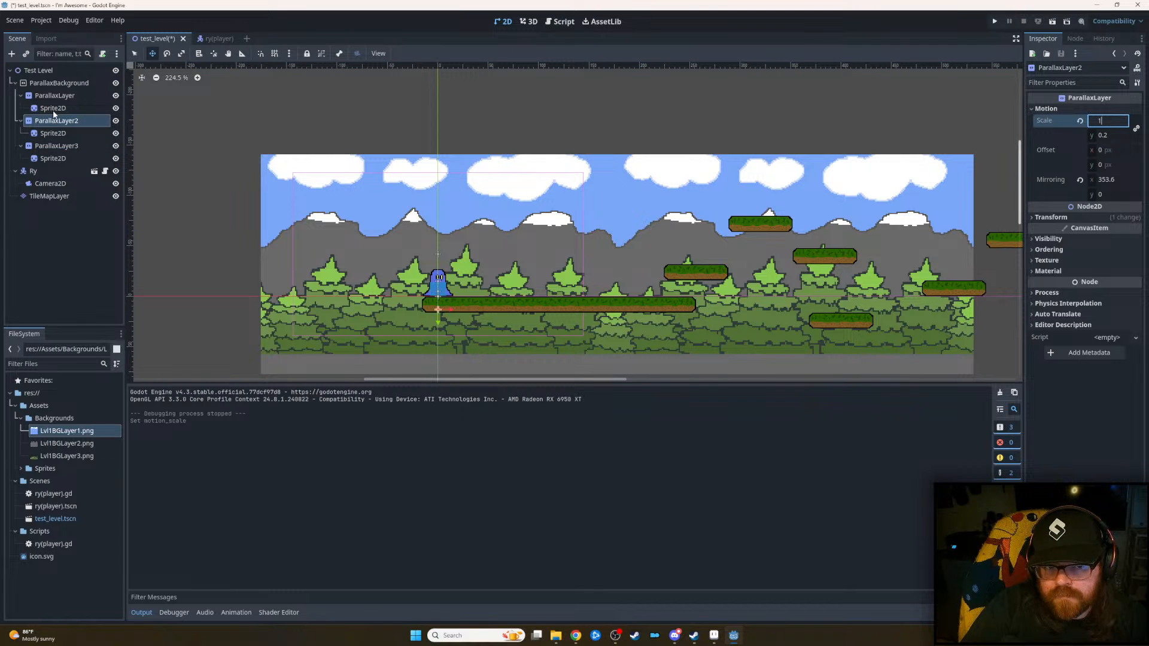
left_click(60, 127)
key("ctrl+s")
- Run the project, move and jump across the platforms to check the background with equal motion scales, and close the game
key("F5")
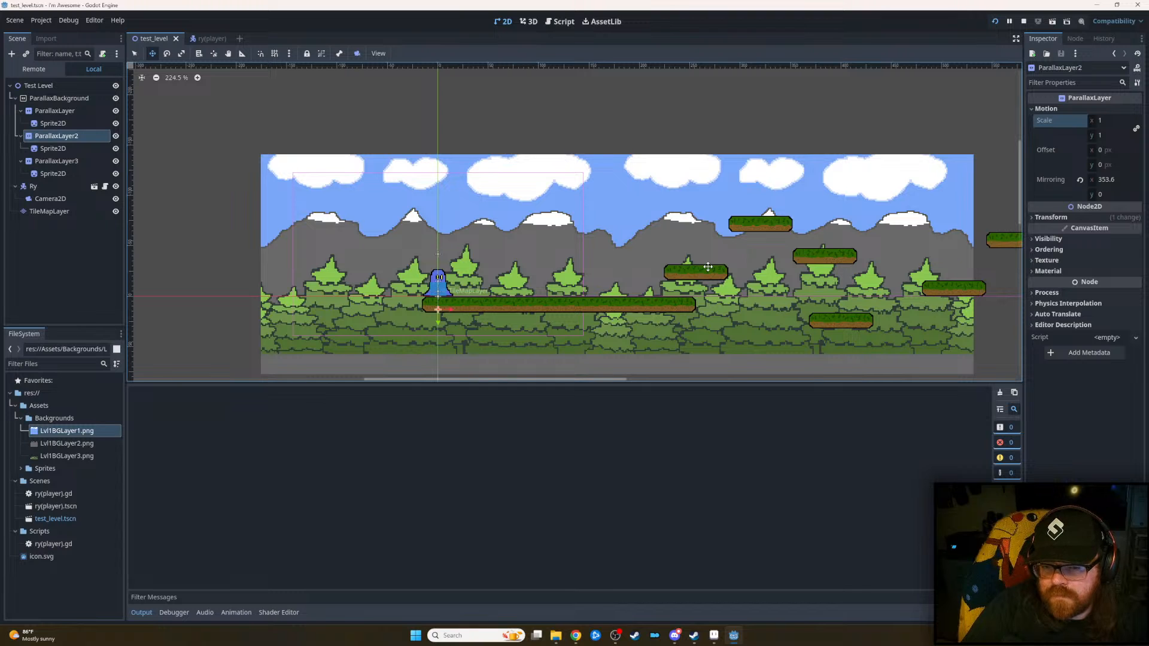
key("d")
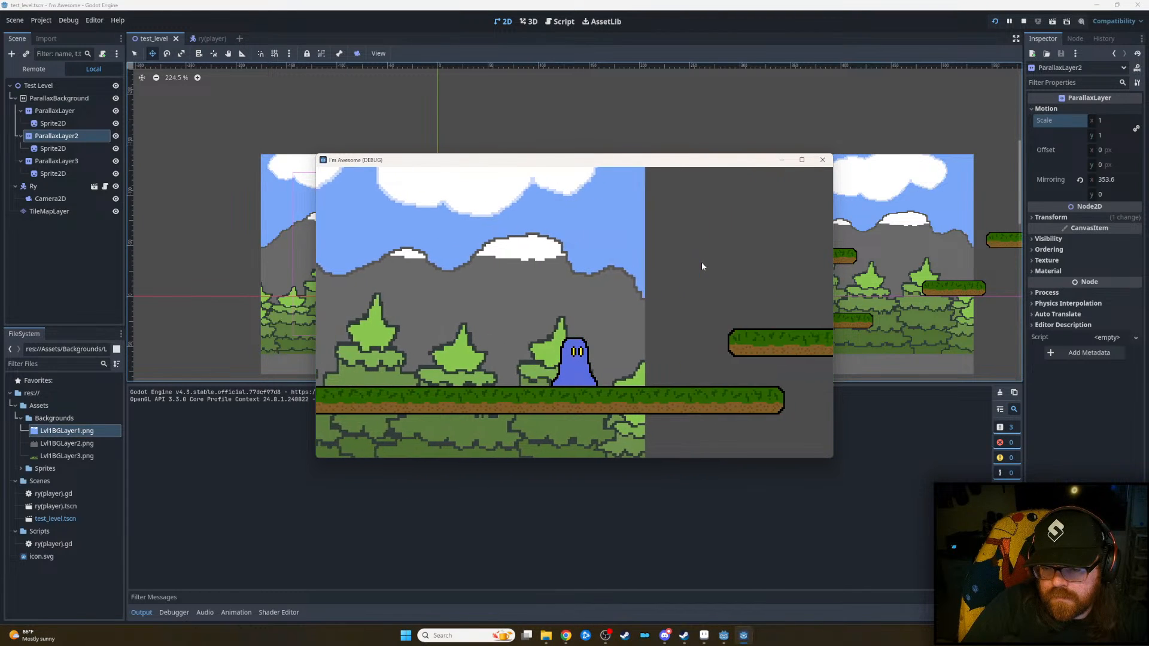
key("space")
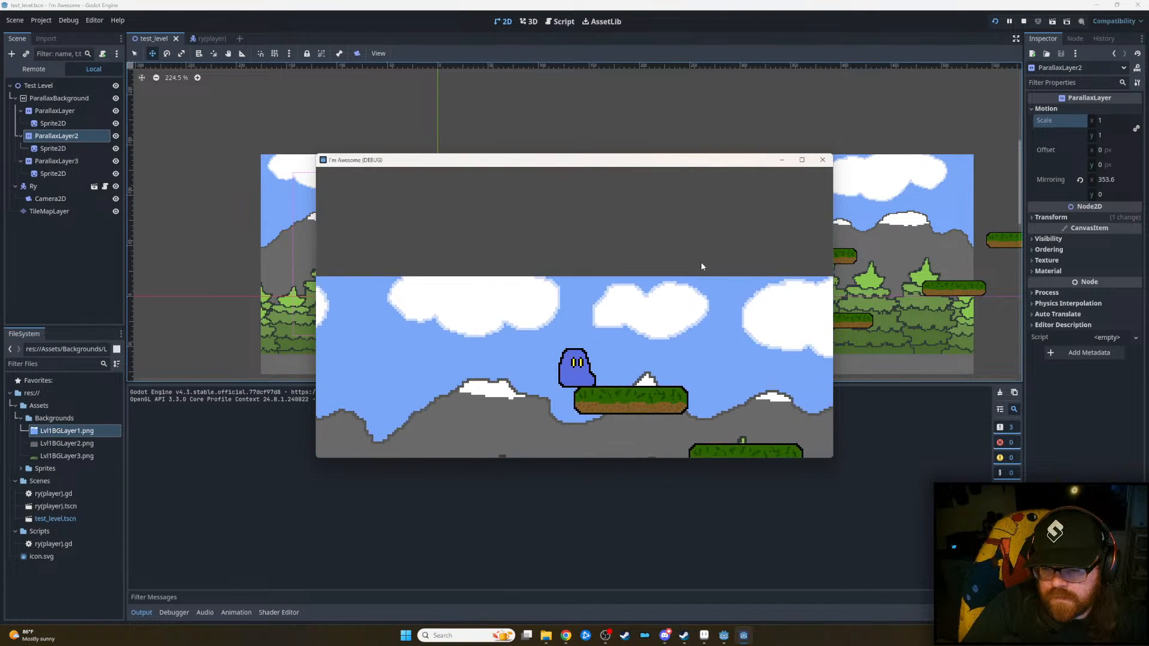
key("d")
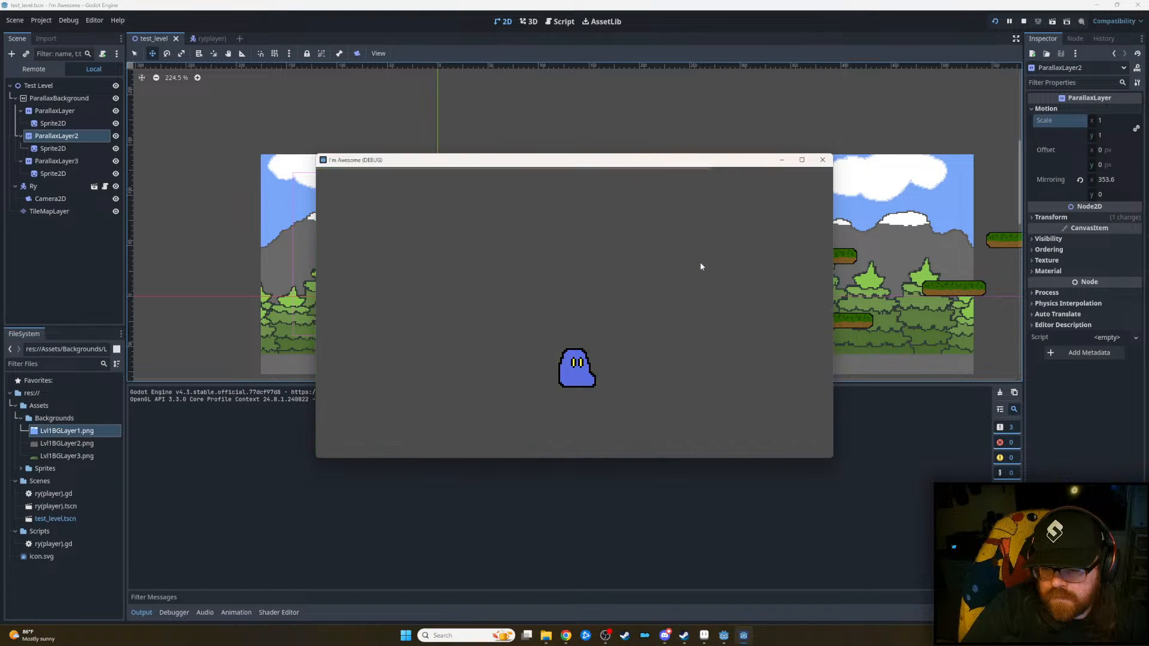
left_click(822, 160)
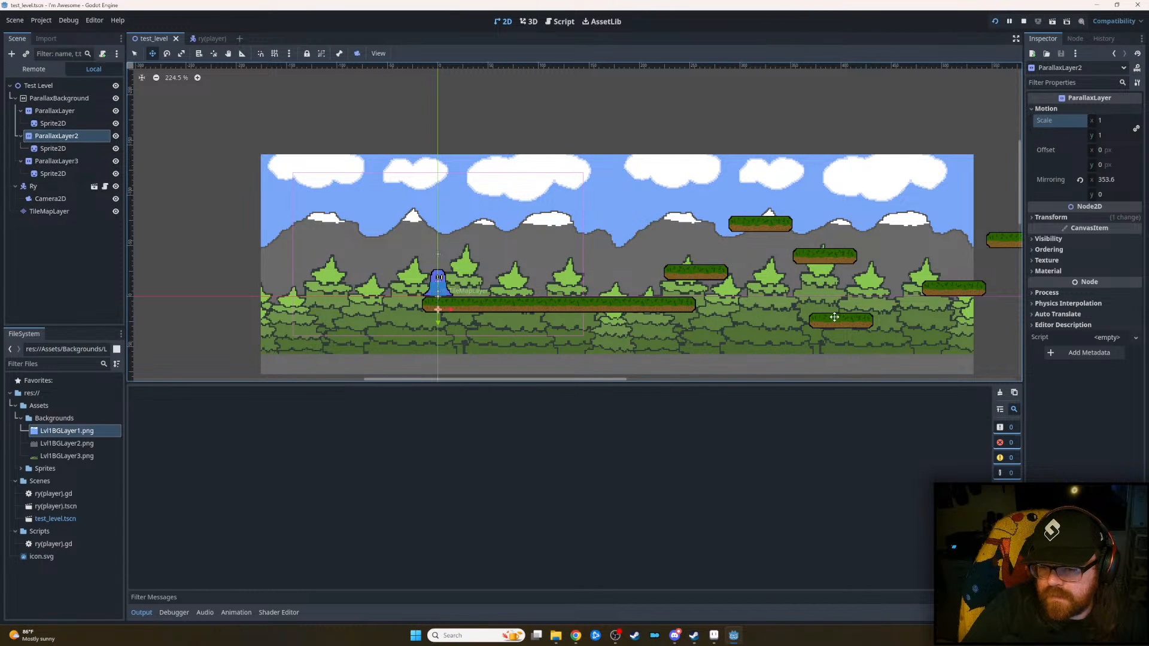
- Run the test level again, move and jump across the platforms in both directions to check where the background runs out, and close the game
key("F5")
key("d")
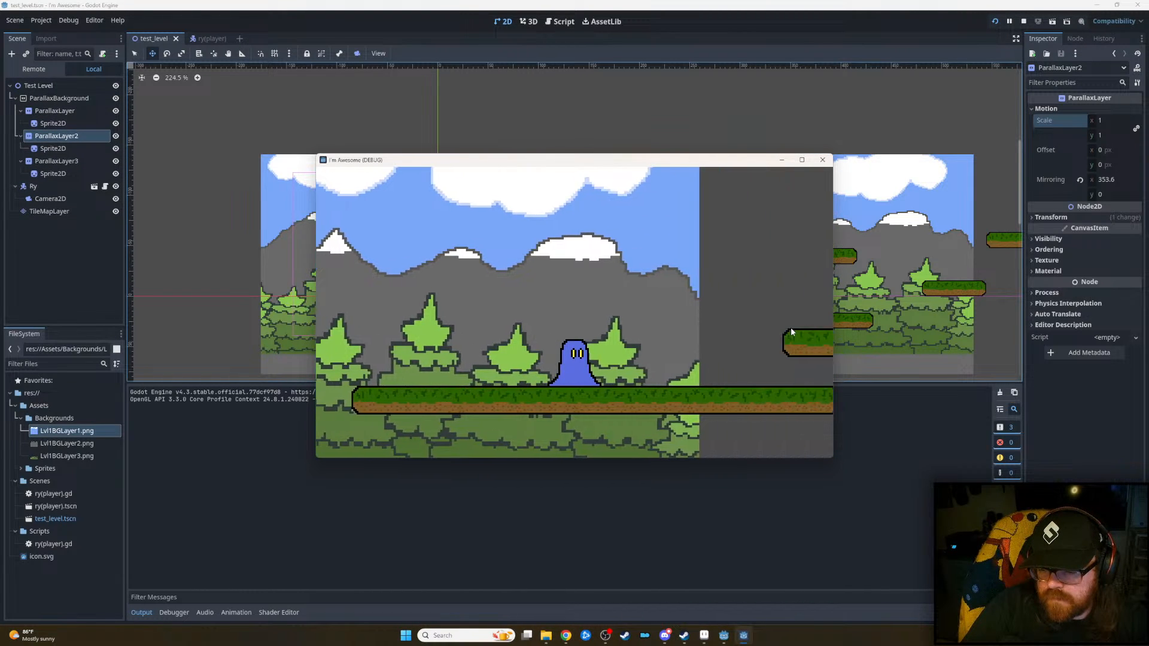
key("space")
key("space")
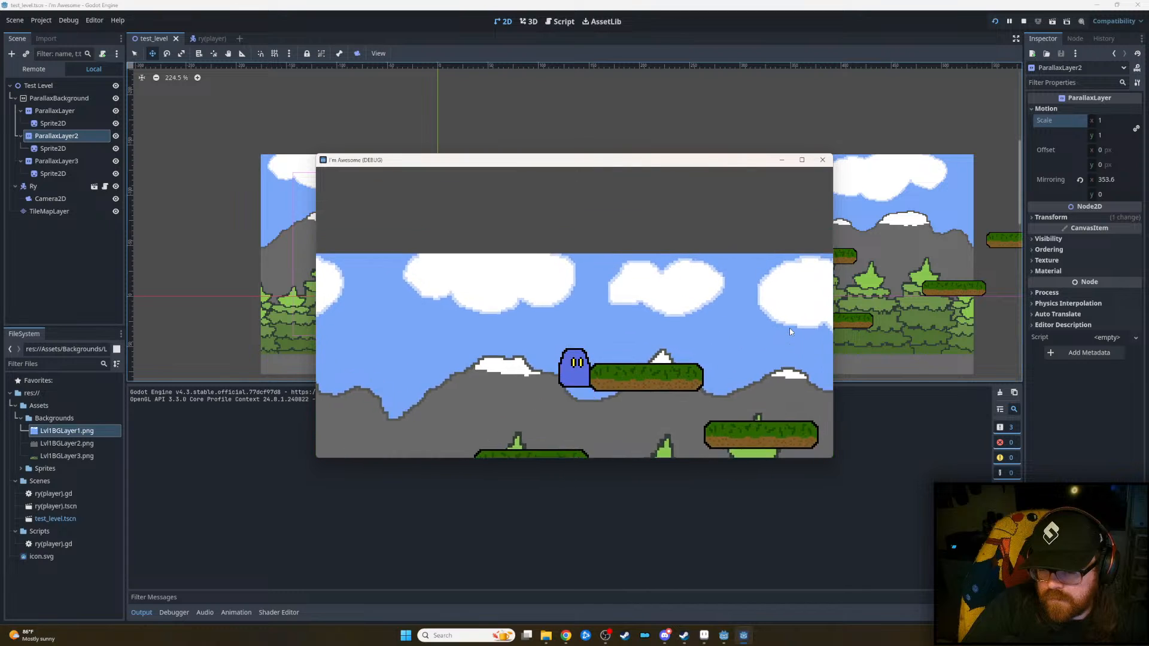
key("space")
key("space")
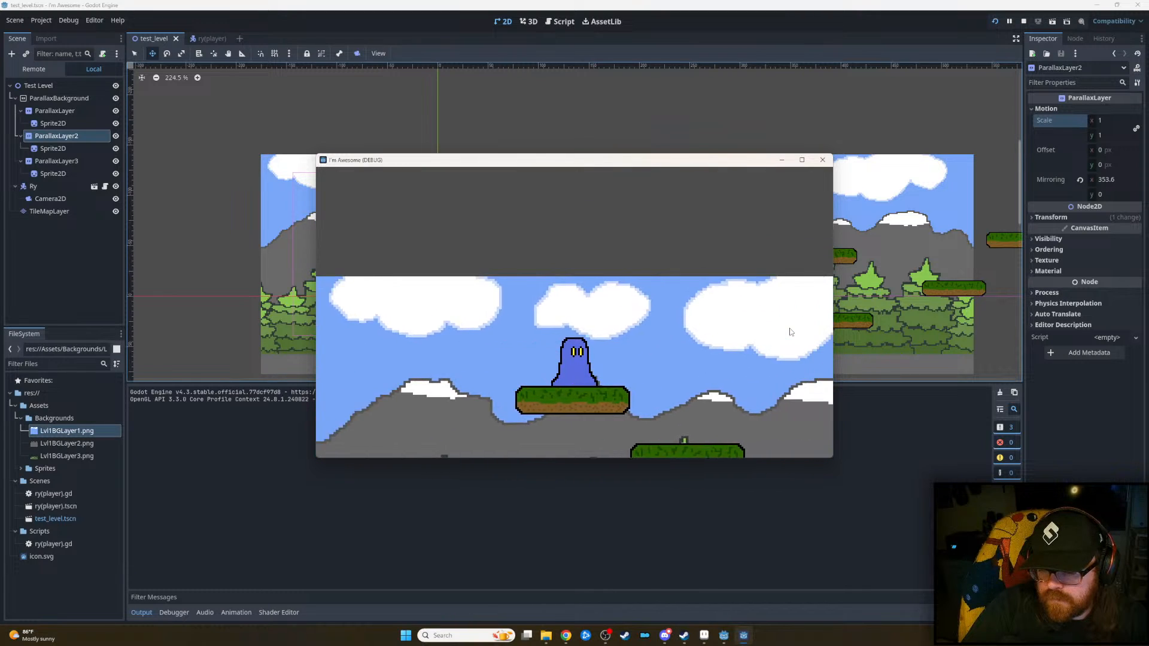
key("d")
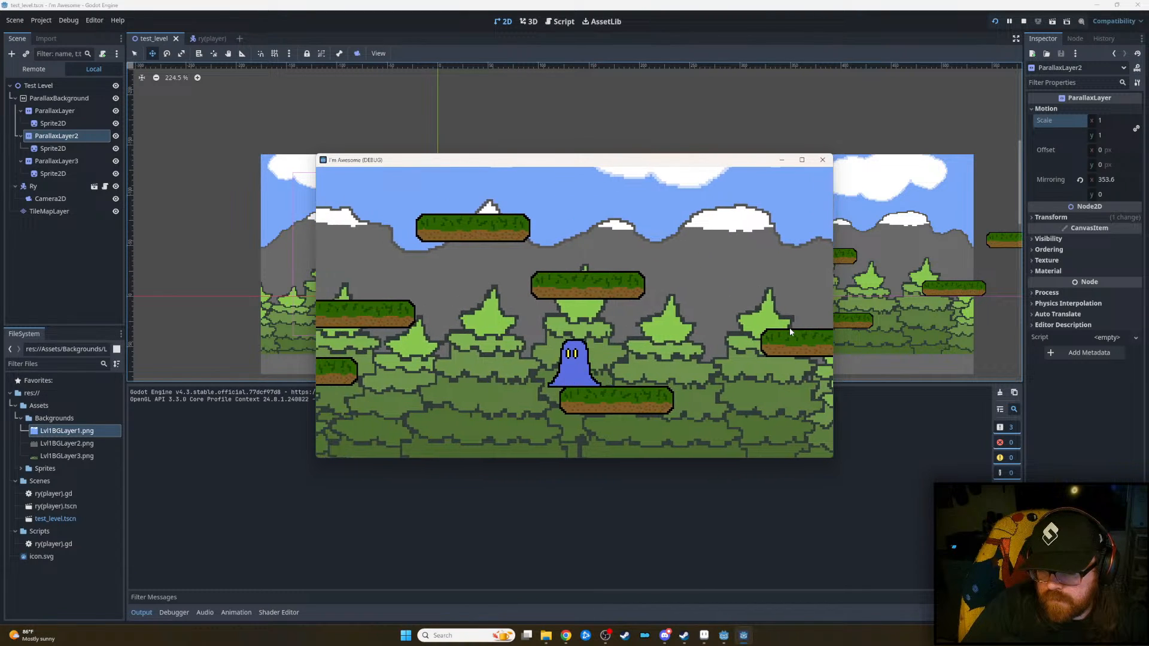
key("space")
key("space")
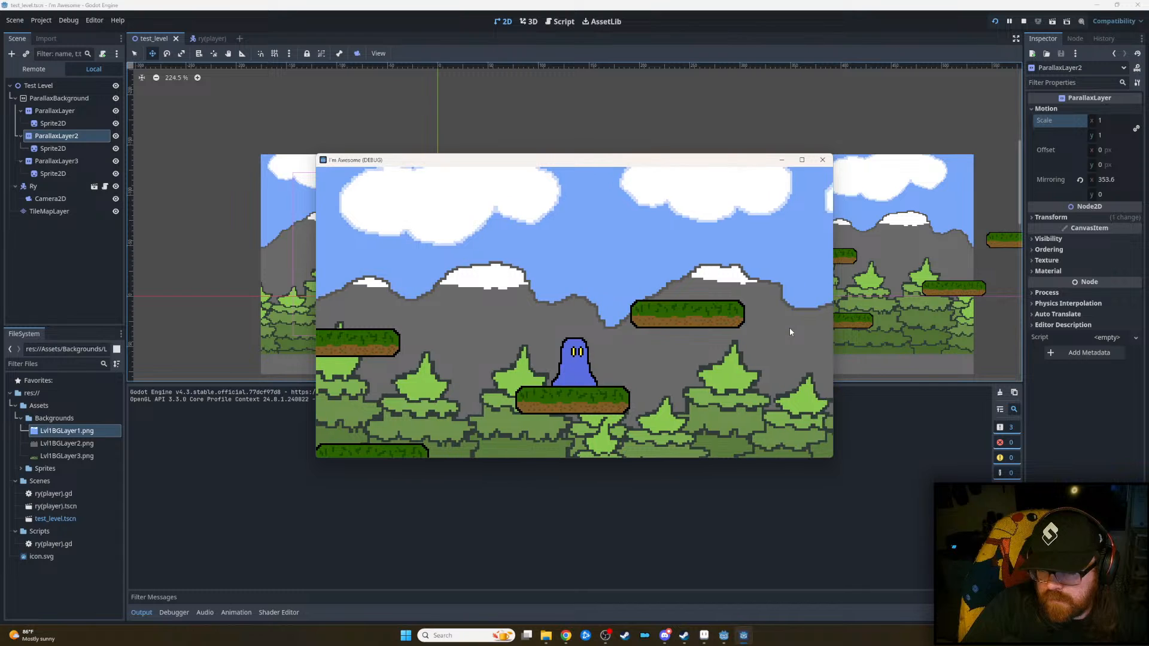
key("d")
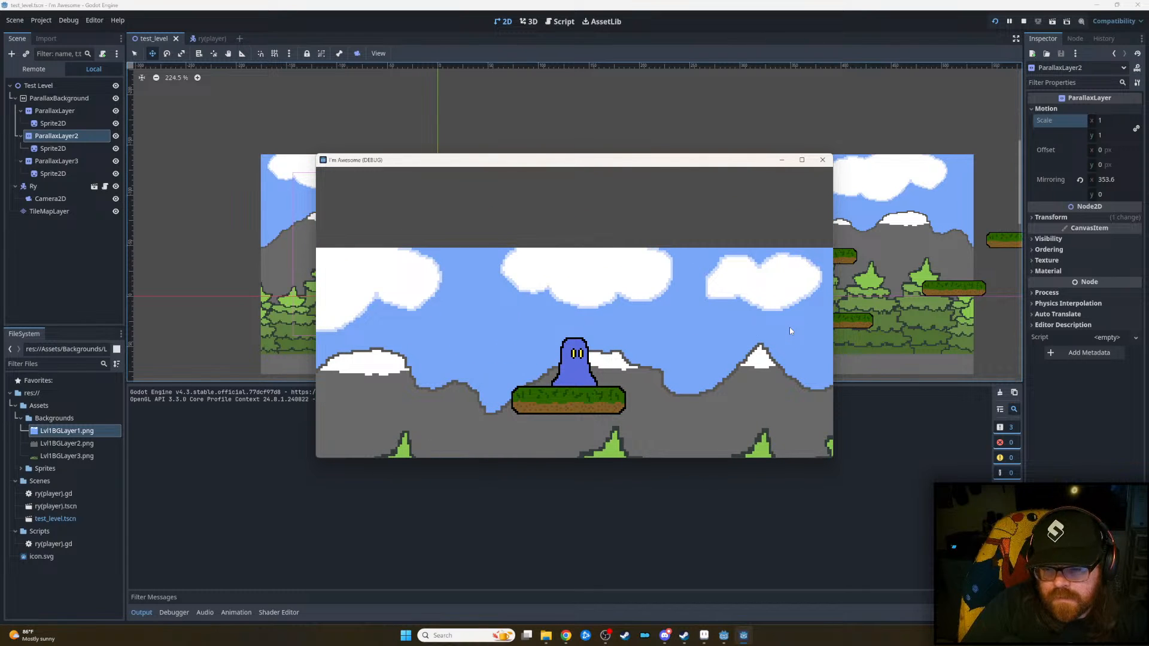
key("a")
key("space")
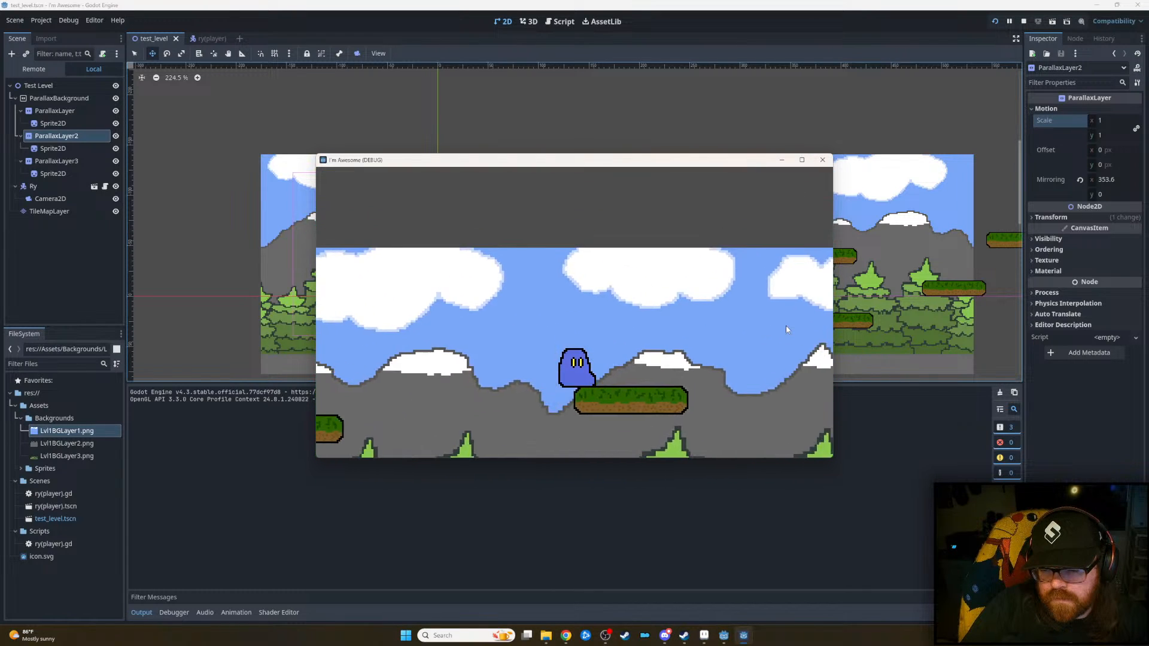
key("a")
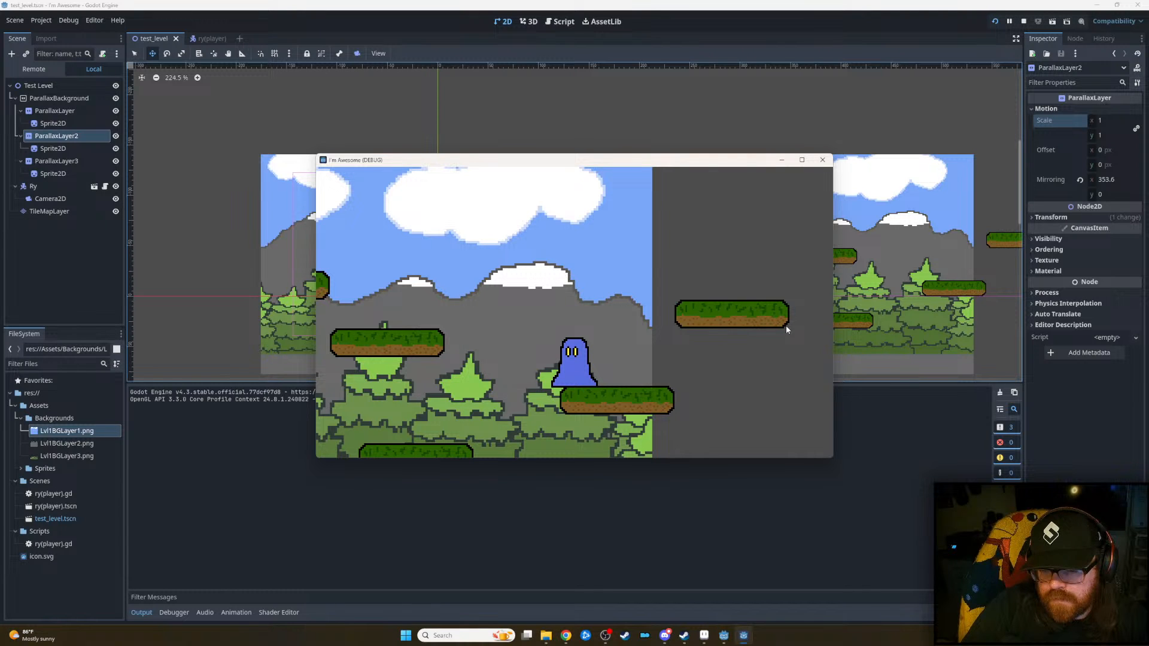
left_click(824, 161)
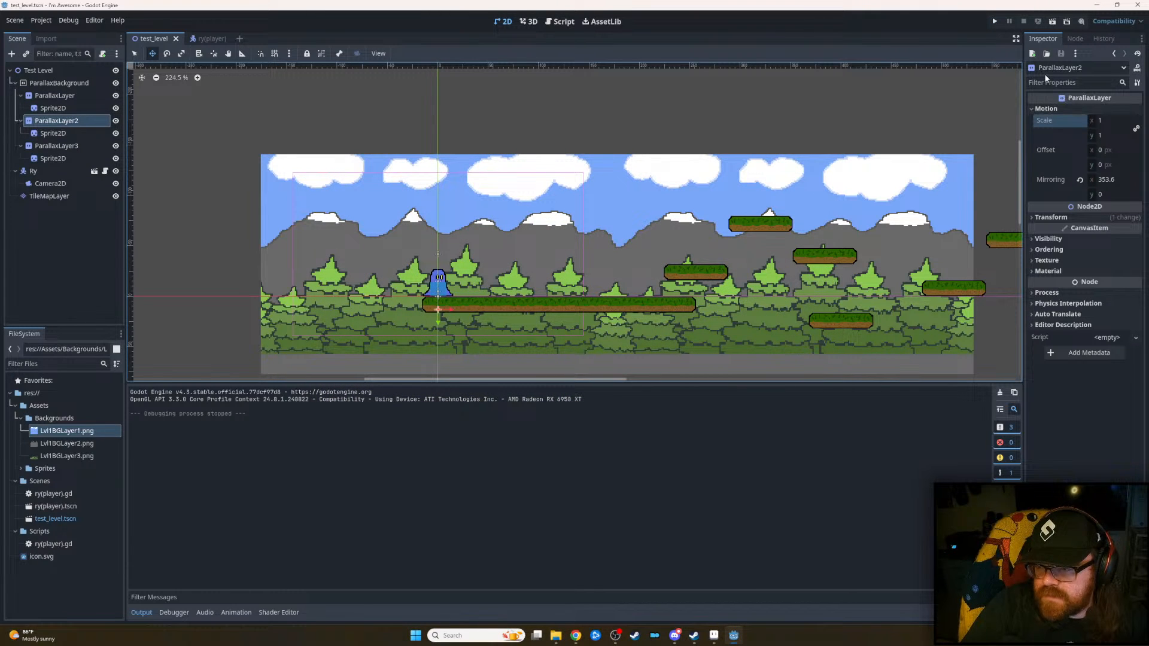
- Set the scale of the Sprite2D nodes under ParallaxLayer and ParallaxLayer2 to 2 on both axes
left_click(57, 108)
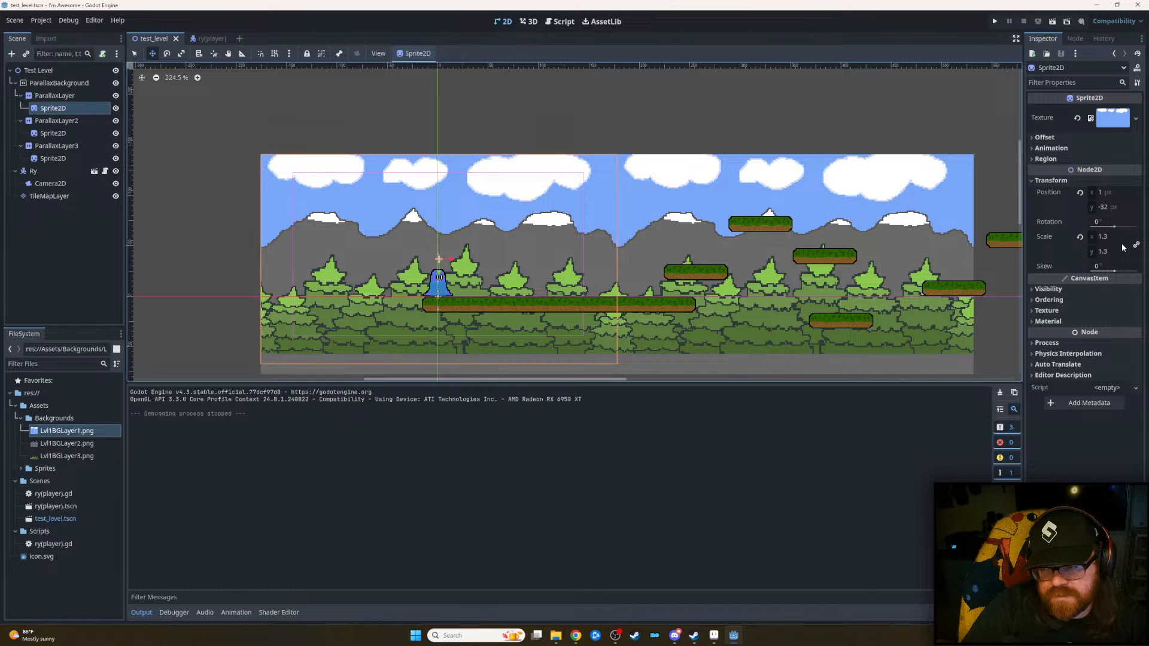
left_click(1114, 236)
type("2")
left_click(1115, 251)
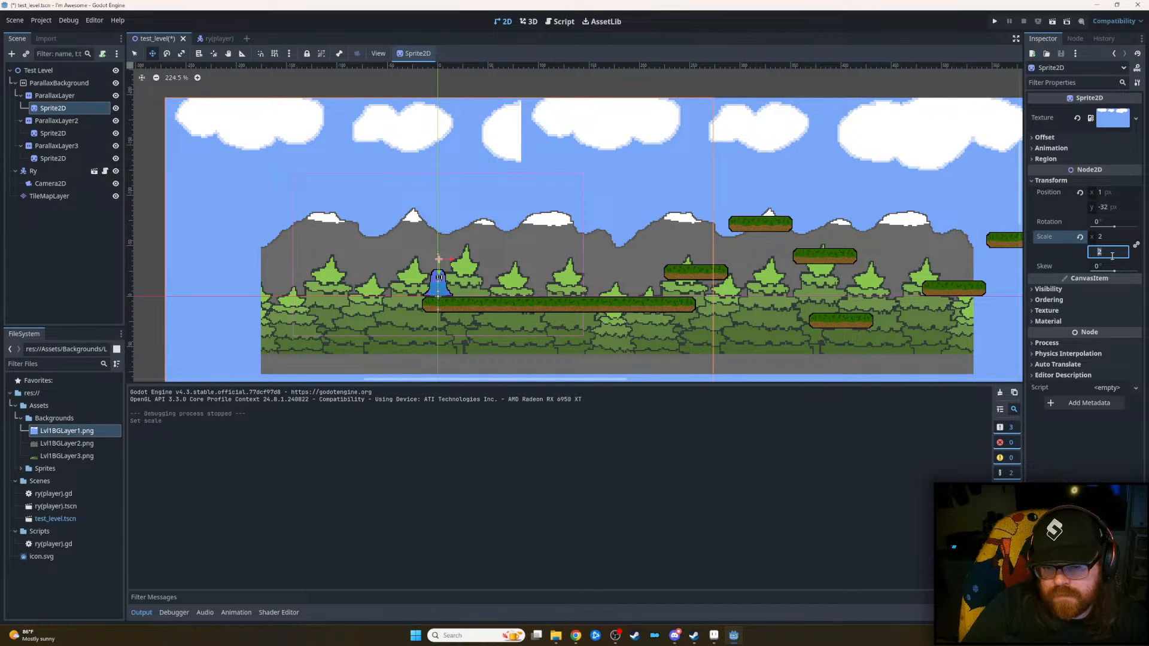
left_click(64, 131)
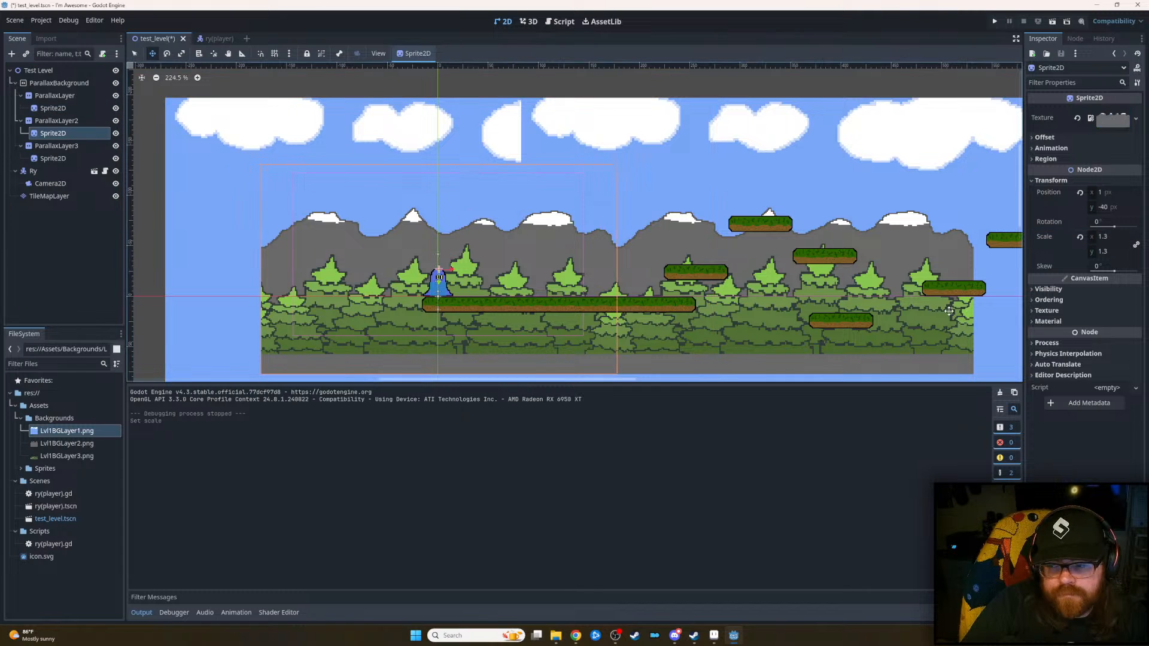
left_click(1115, 251)
type("2")
key("Return")
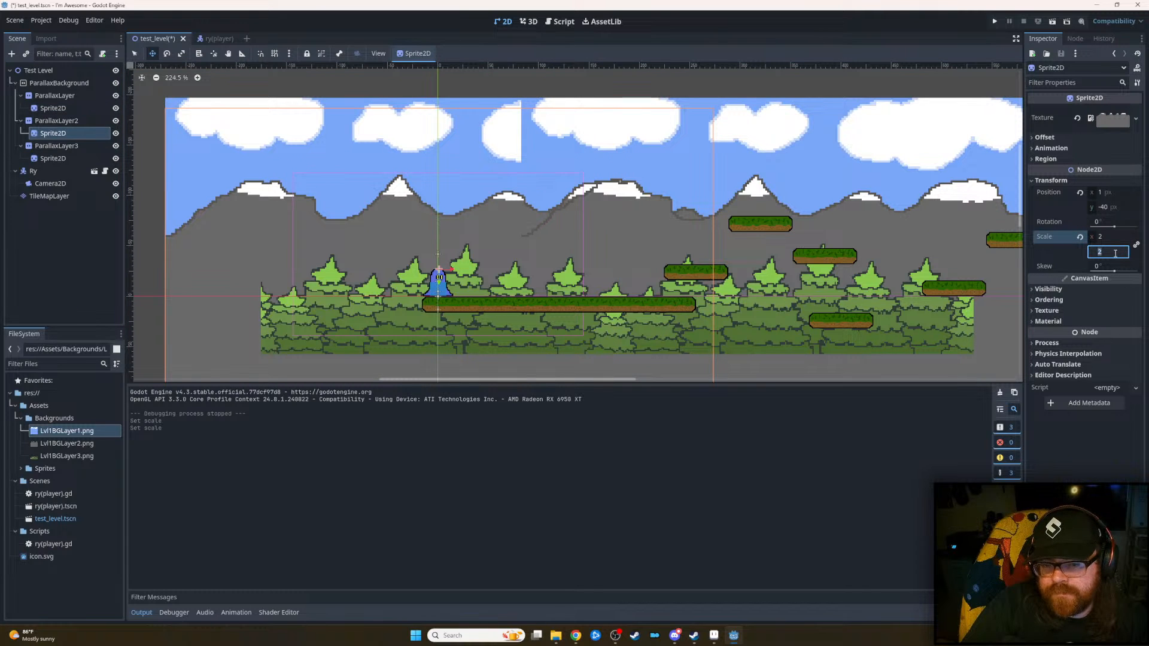
- Set the scale of the Sprite2D under ParallaxLayer3 to 2 on both axes
left_click(65, 158)
left_click(1115, 251)
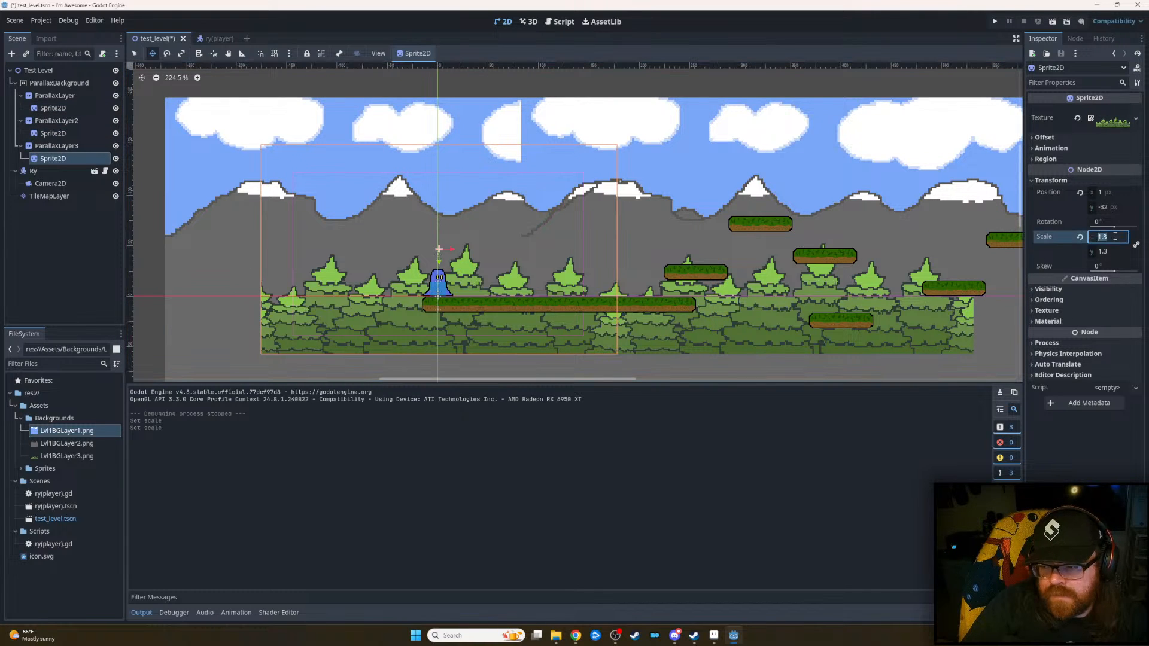
type("2")
key("Return")
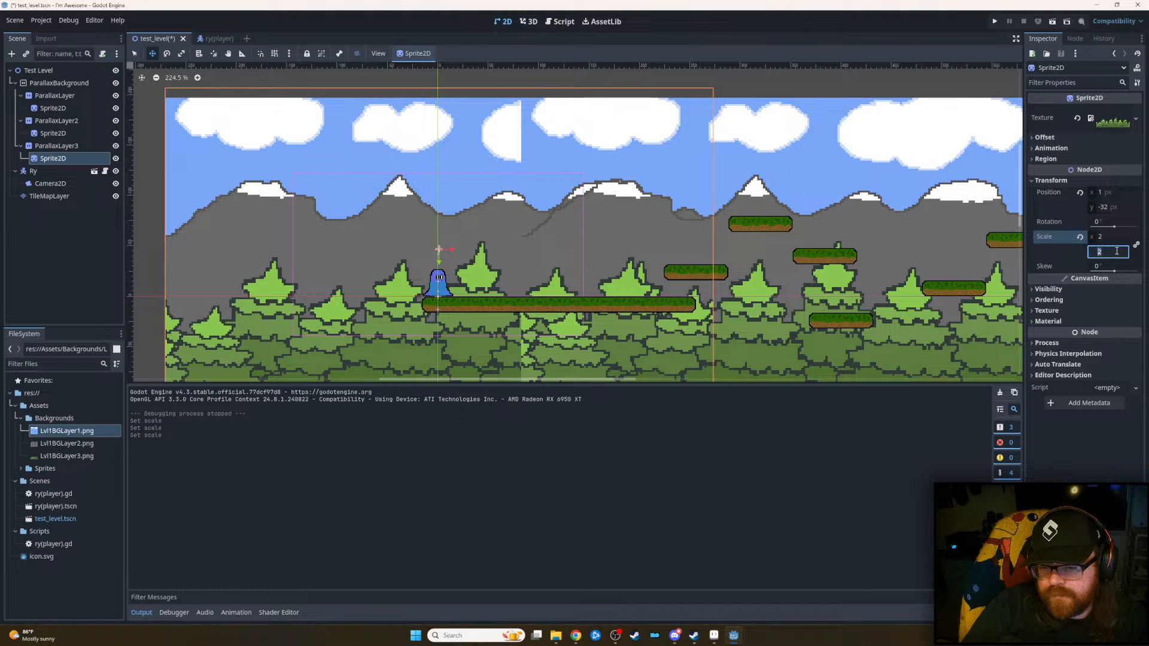
scroll(473, 330, "down", 1)
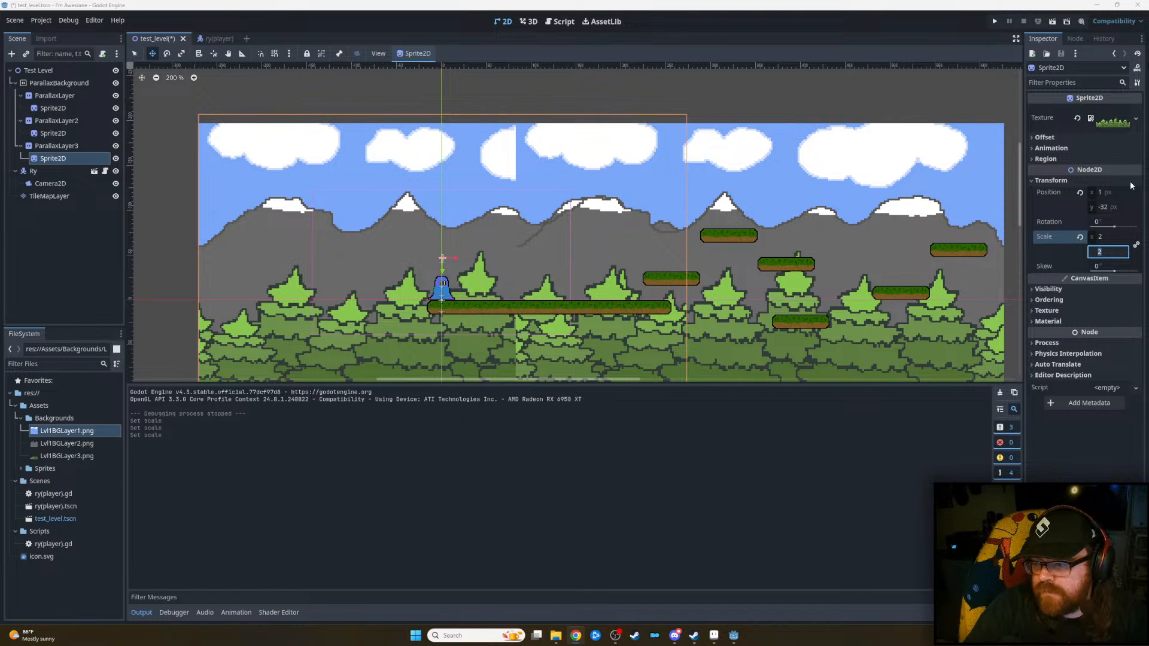
left_click(1111, 236)
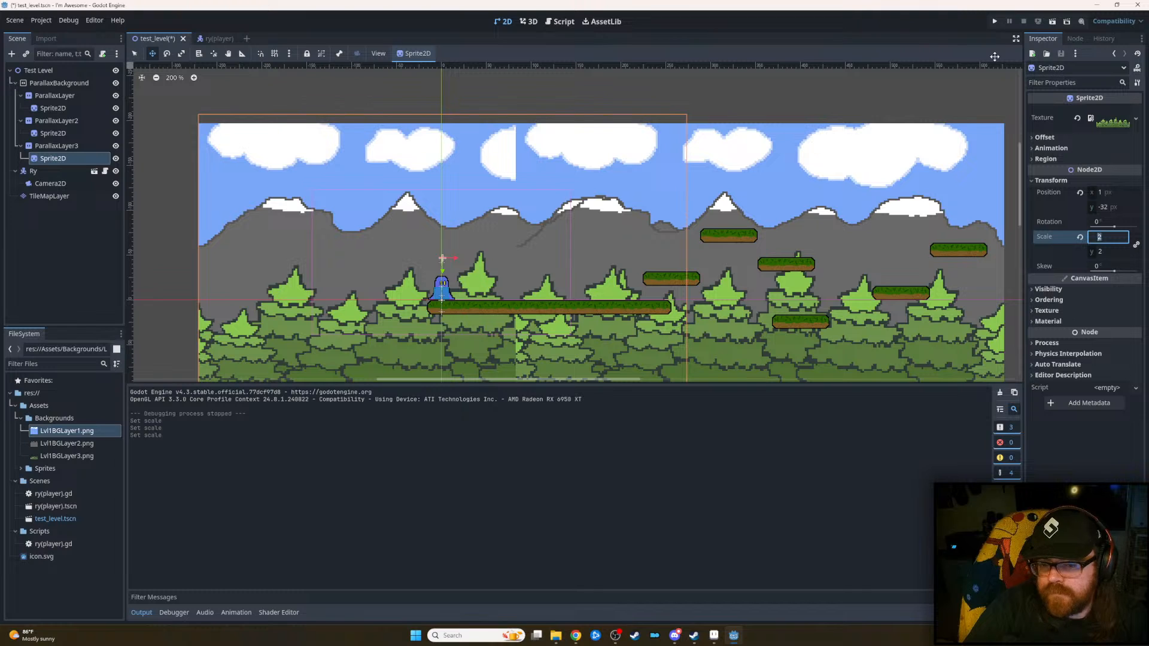
- Set the horizontal motion mirroring of ParallaxLayer and ParallaxLayer2 to 544
left_click(55, 95)
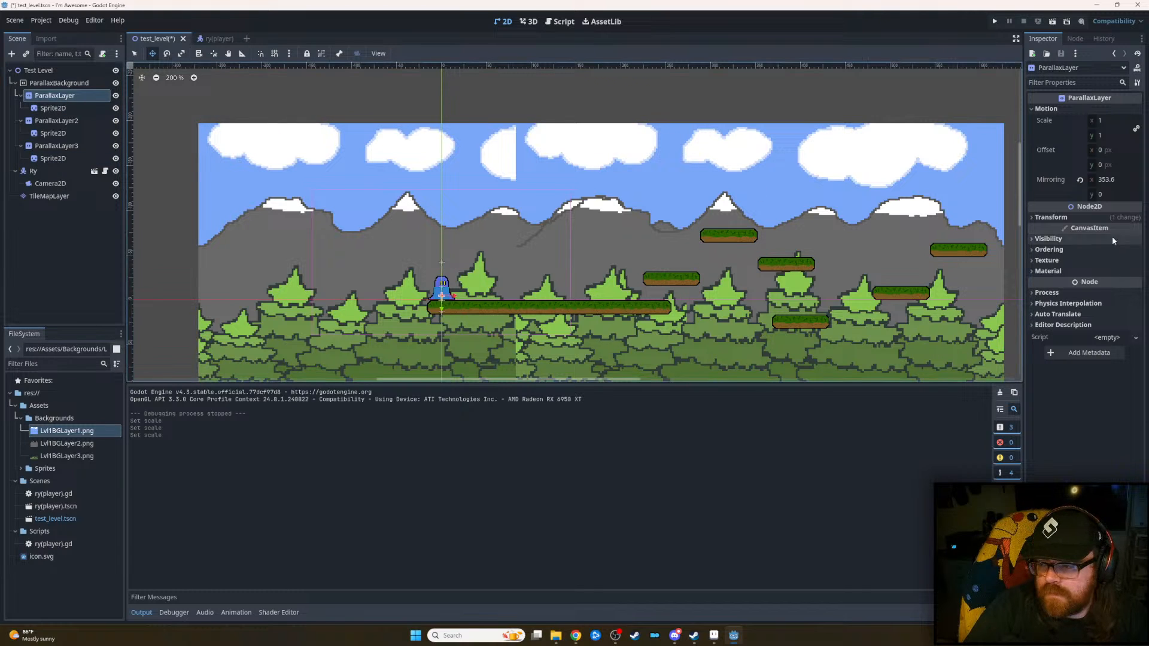
left_click(1111, 180)
type("544")
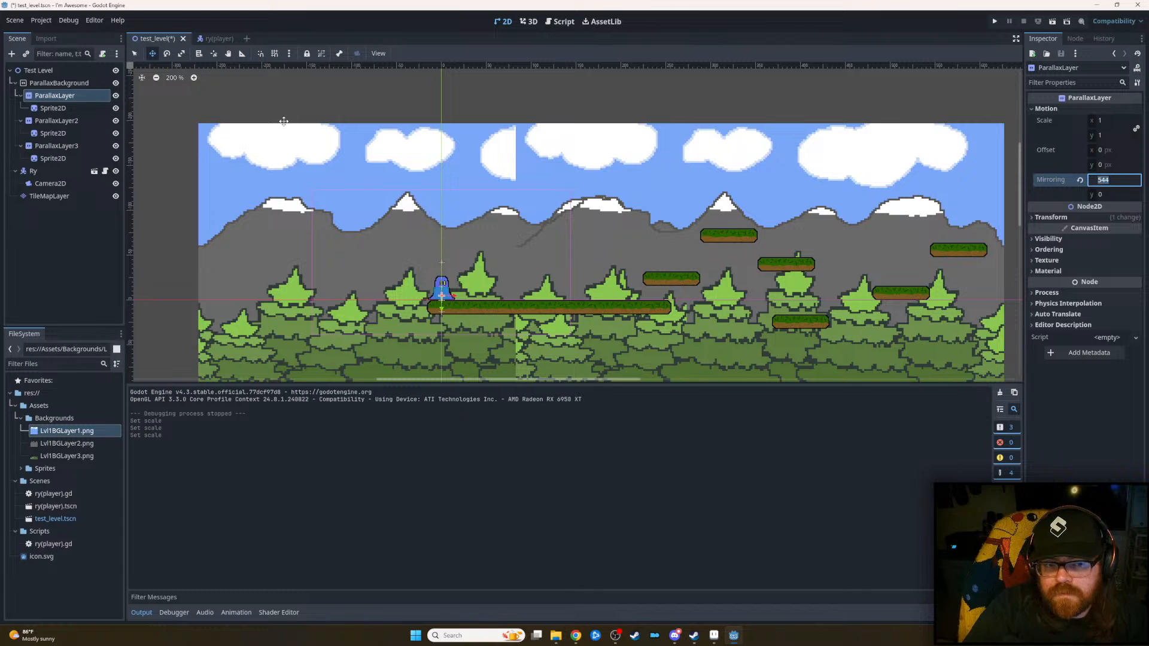
left_click(67, 120)
left_click(1114, 179)
type("544")
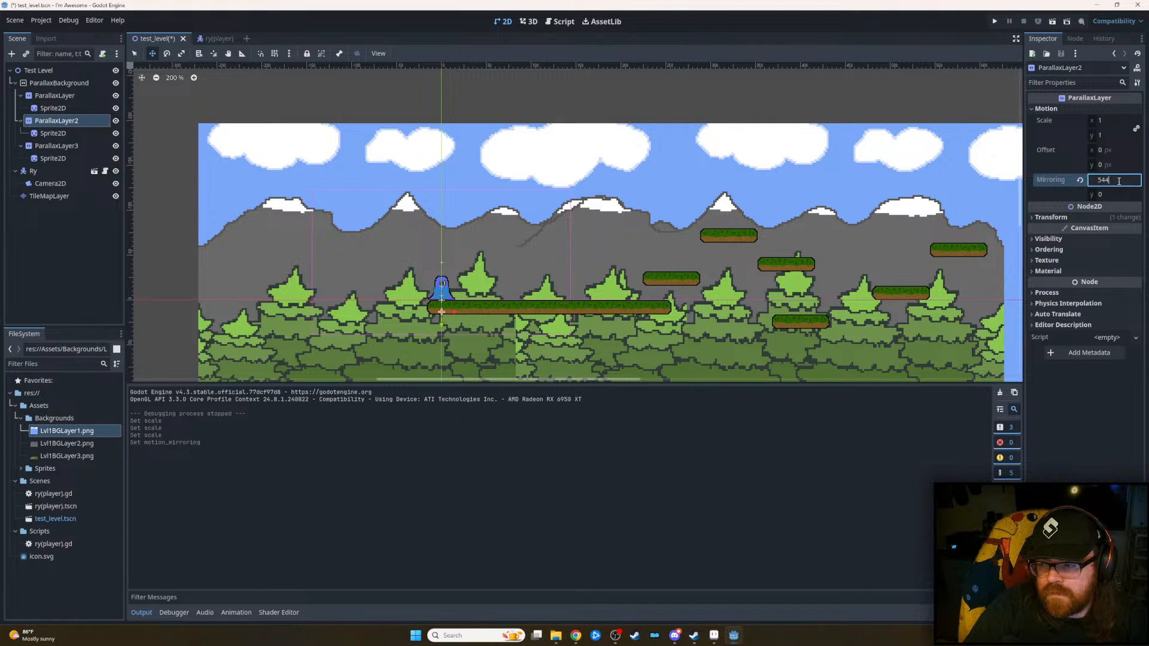
- Set the horizontal motion mirroring of ParallaxLayer3 to 544 and save the test level scene
left_click(56, 145)
left_click(1112, 179)
type("544")
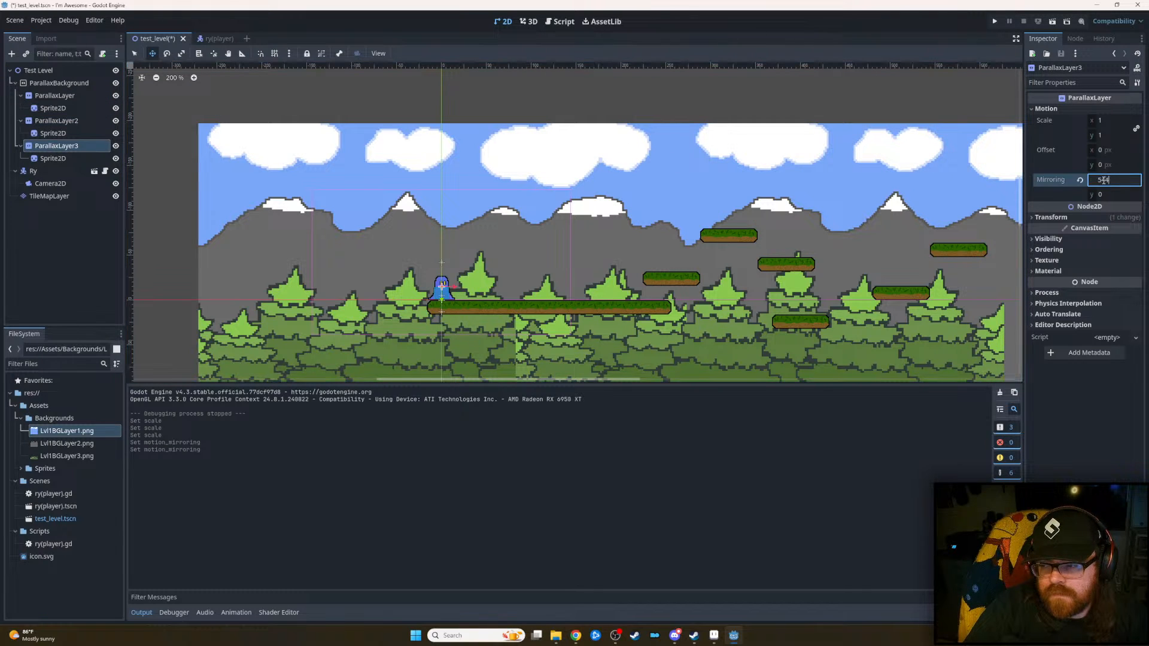
left_click(1116, 195)
left_click(1108, 192)
left_click(562, 222)
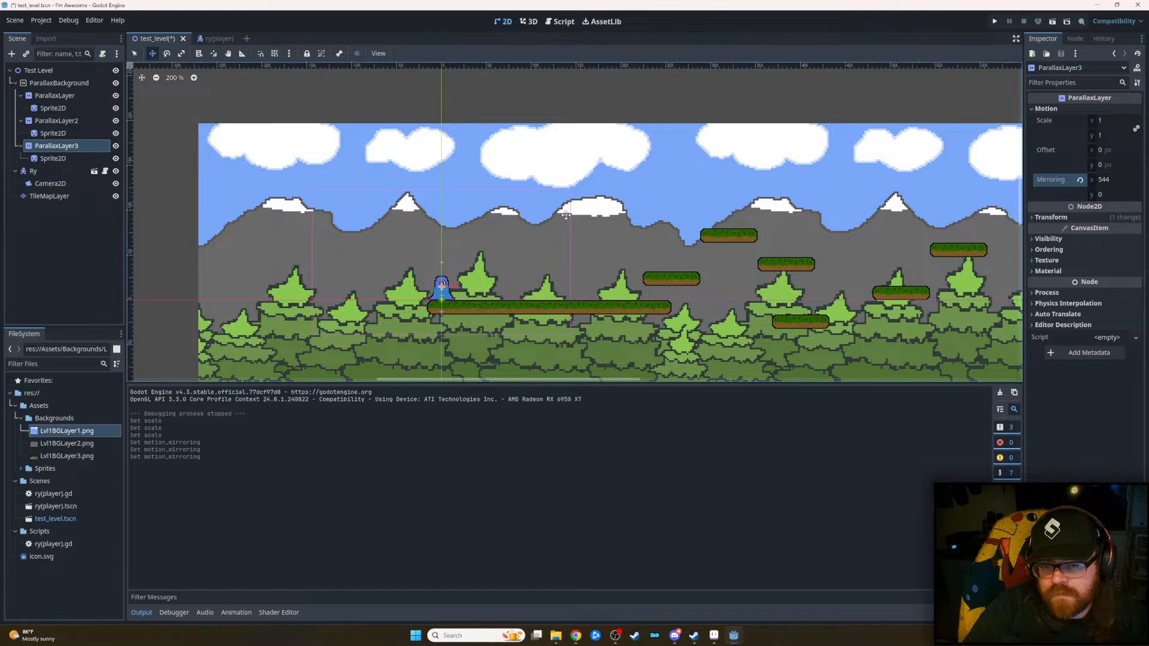
key("ctrl+s")
- Run the project, move and jump across the platforms to check the double-scale background, and close the game
left_click(995, 21)
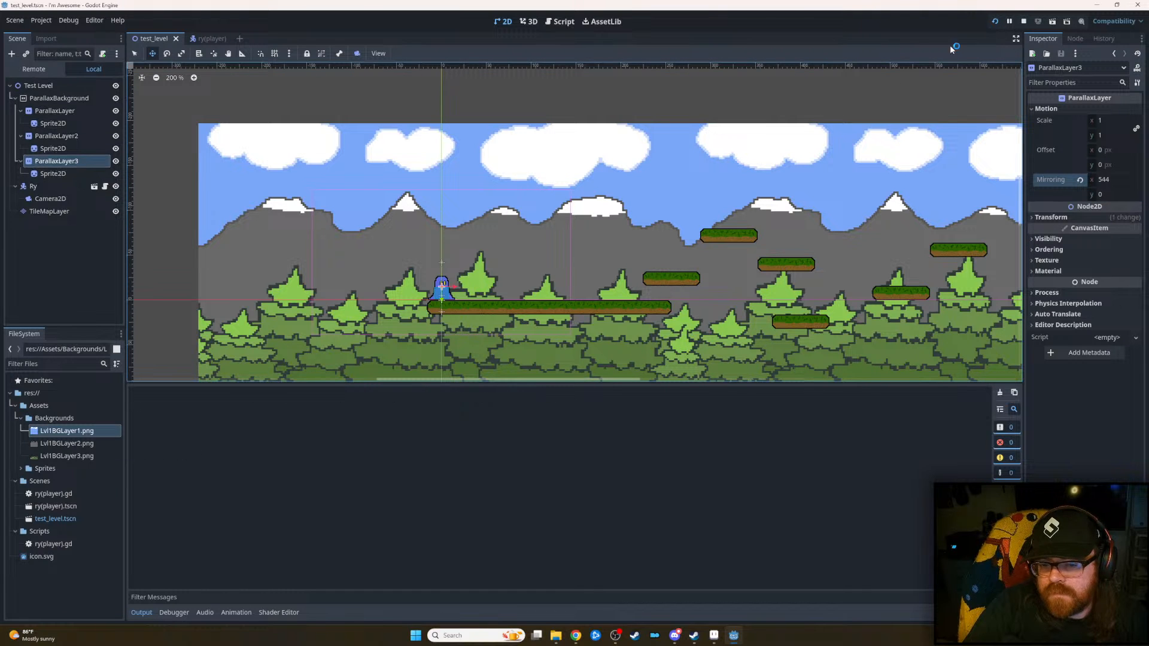
key("Right")
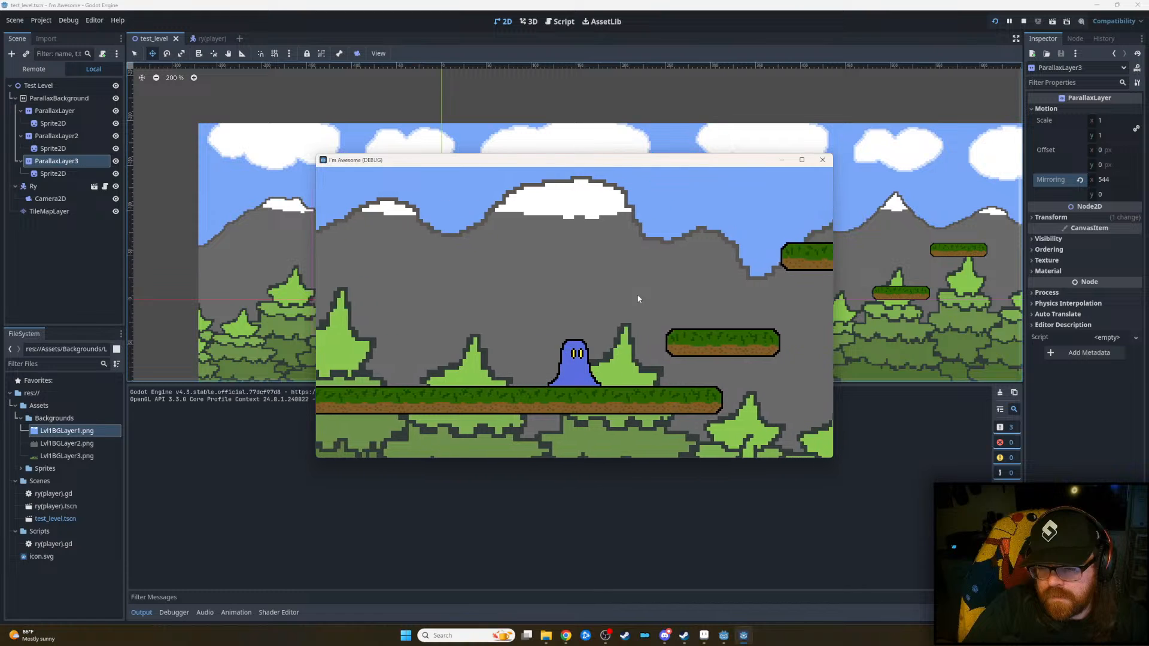
key("Right")
key("space")
key("space")
key("Right")
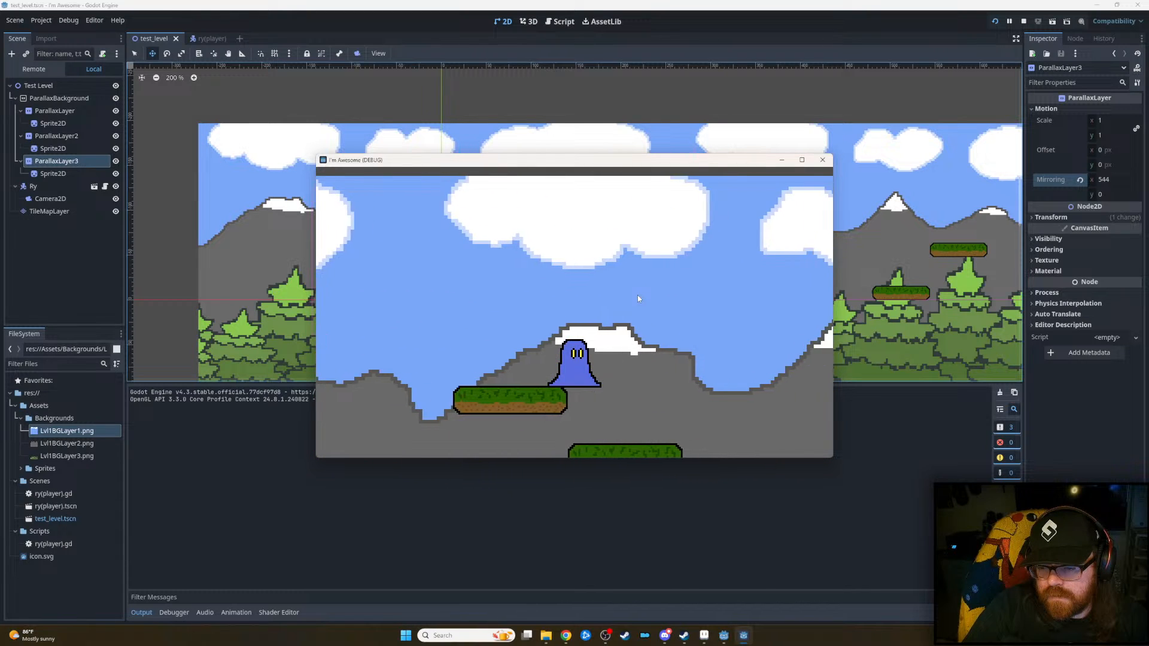
key("Right")
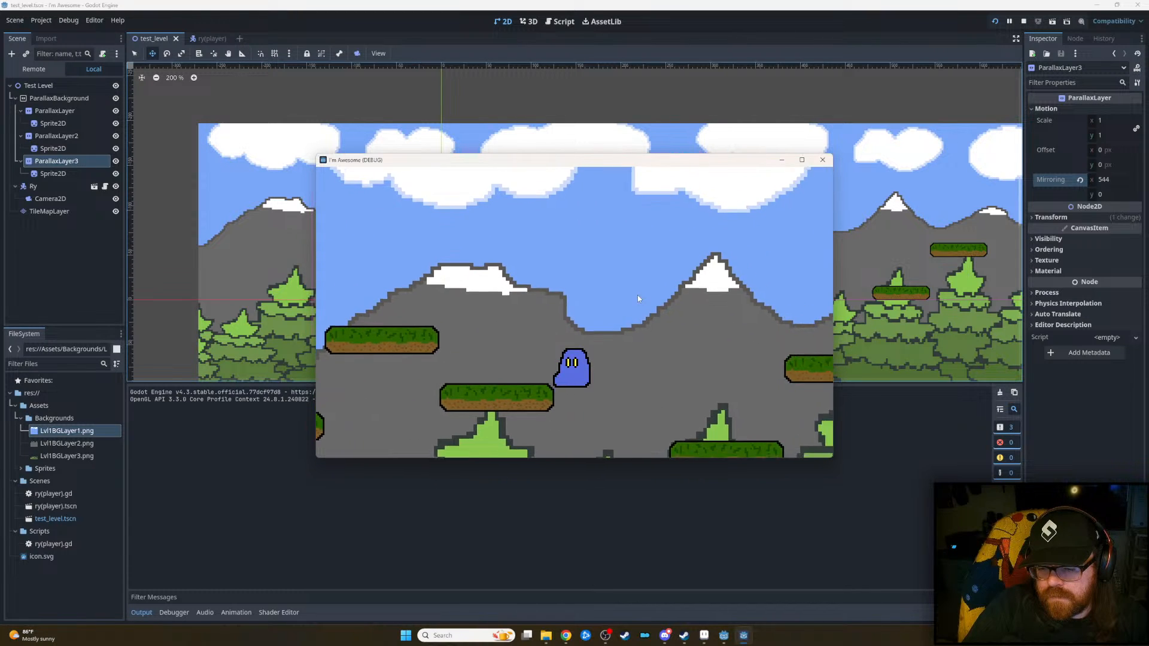
key("Left")
key("Right")
key("space")
key("space")
key("Right")
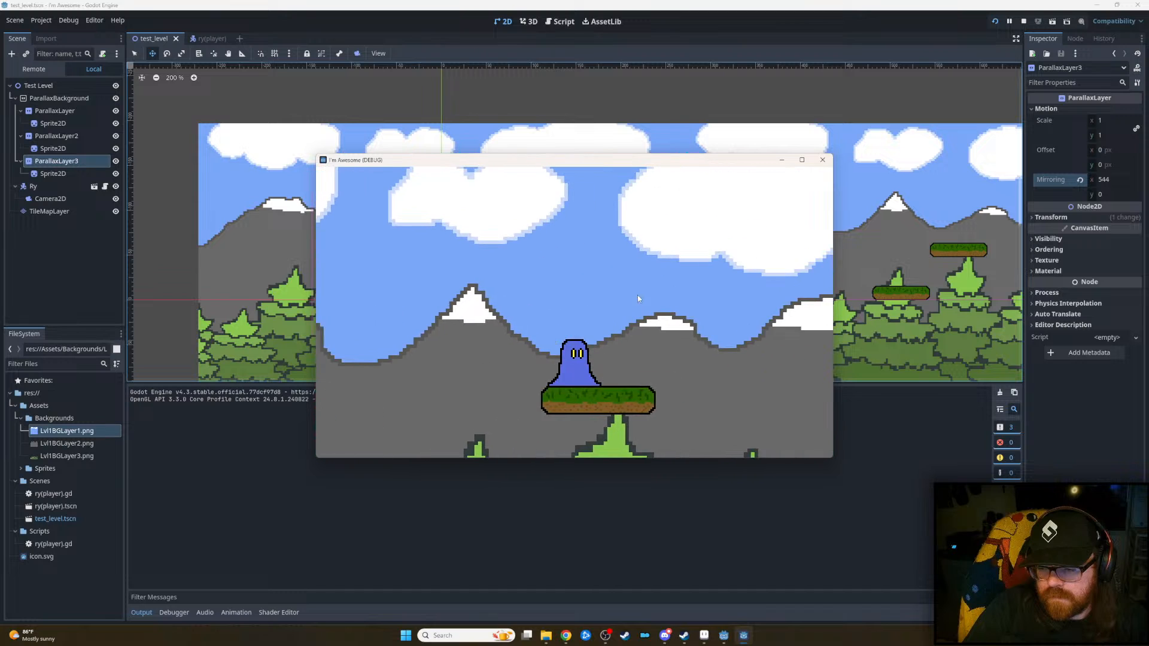
key("Left")
key("Right")
key("Right")
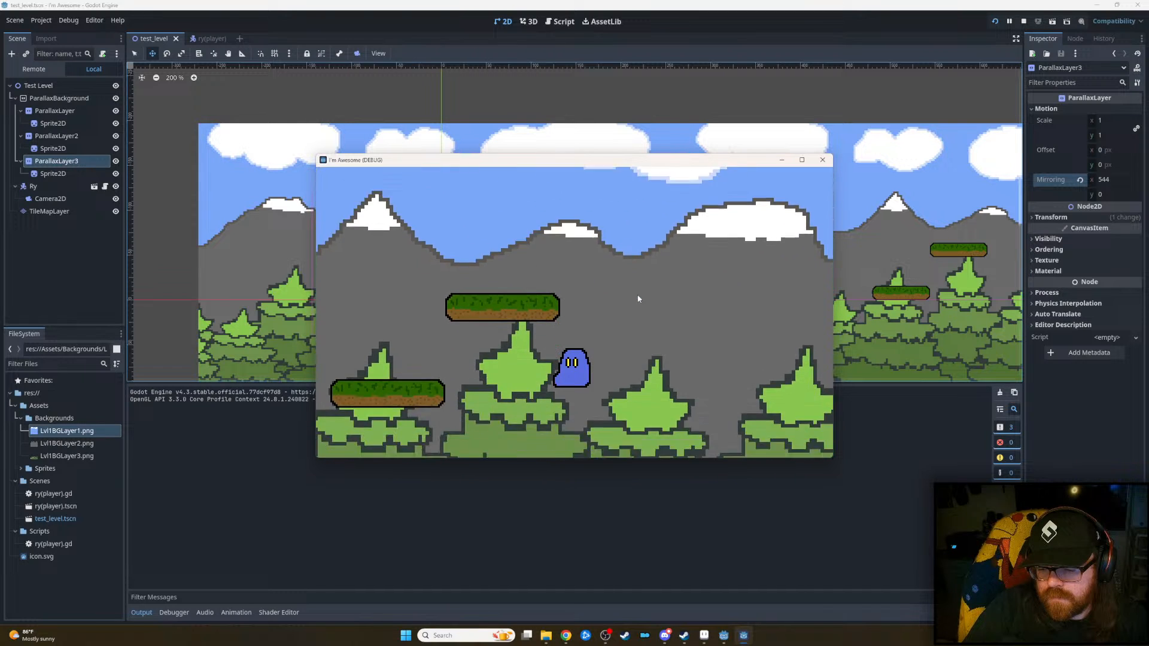
left_click(823, 159)
- Rerun the project, jump around the starting platform to check how the background covers the view, and close the game
left_click(995, 21)
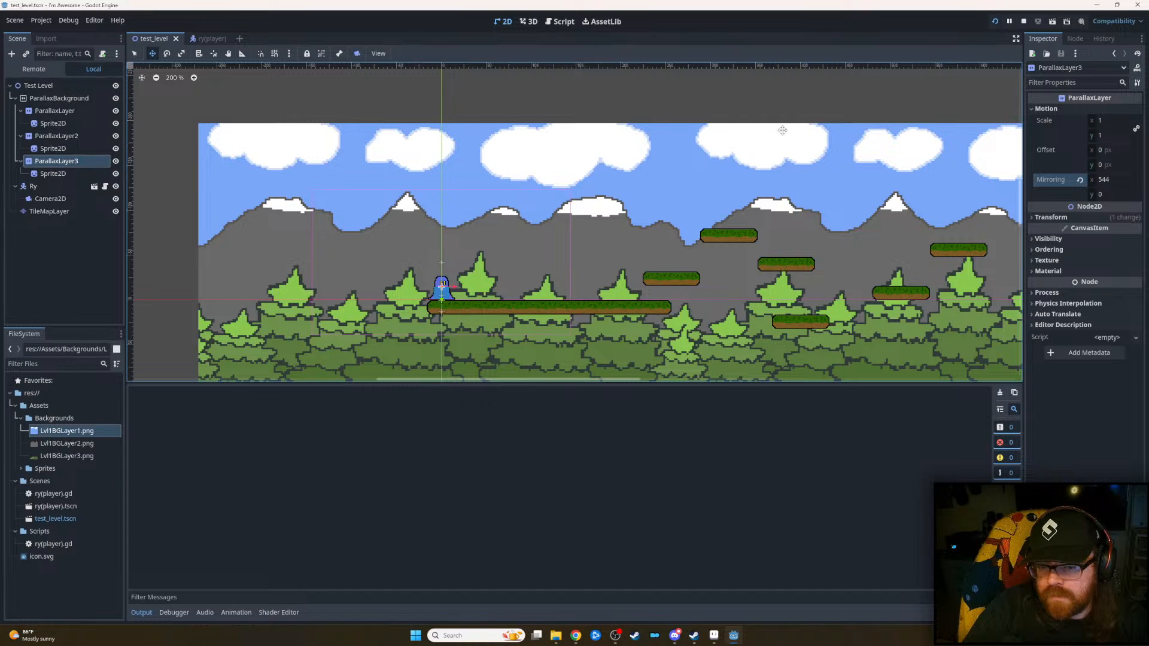
key("Right")
key("space")
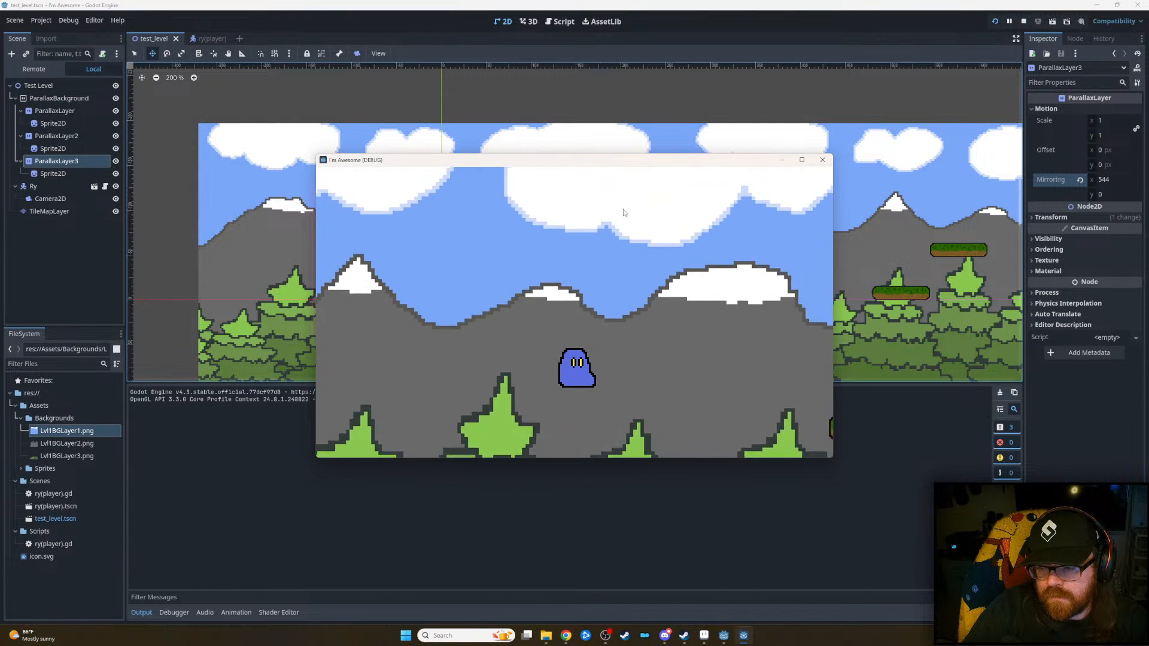
key("space")
key("Left")
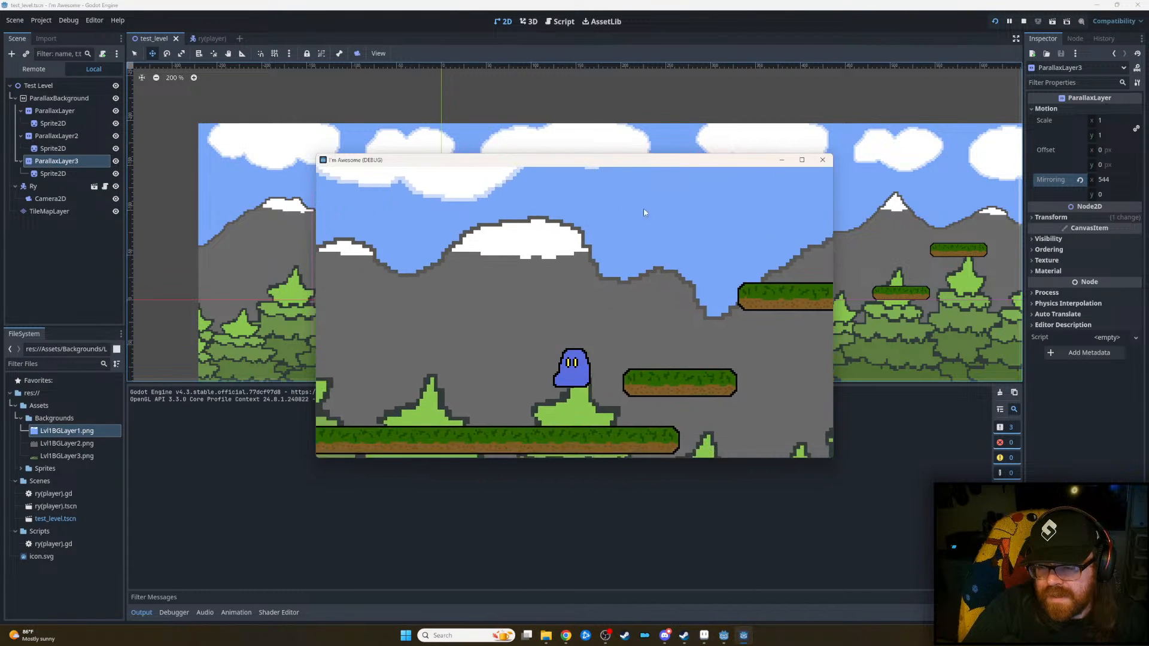
left_click(822, 159)
- Run the project, move and jump up to the highest platform to check how the background covers the view, and close the game
left_click(995, 21)
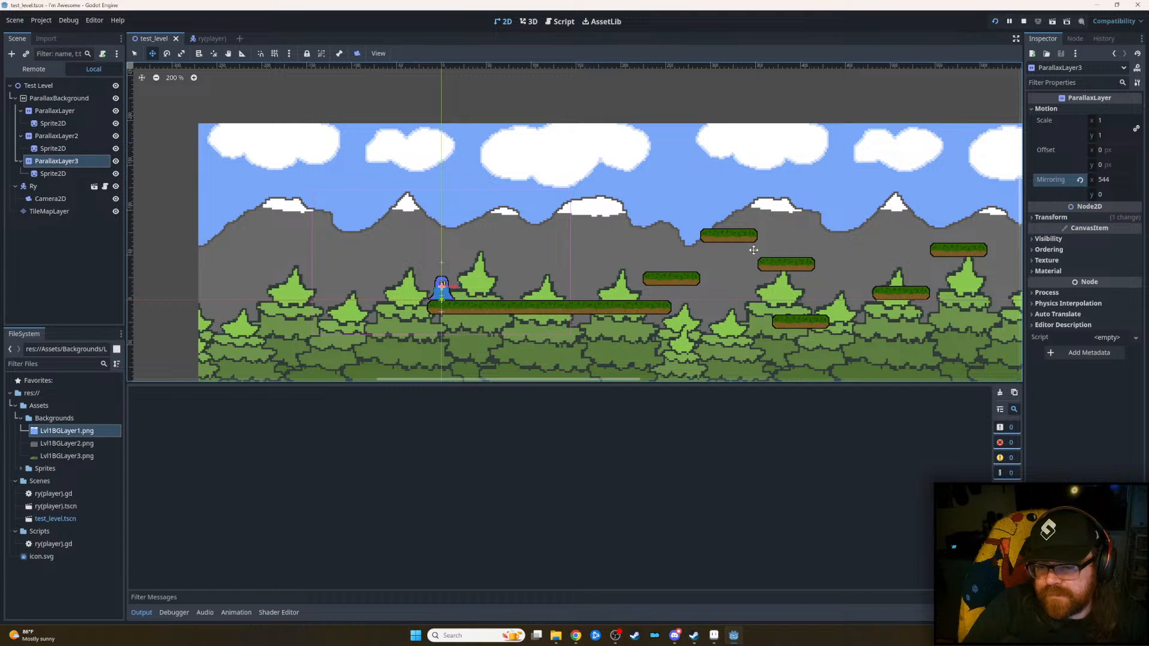
key("Right")
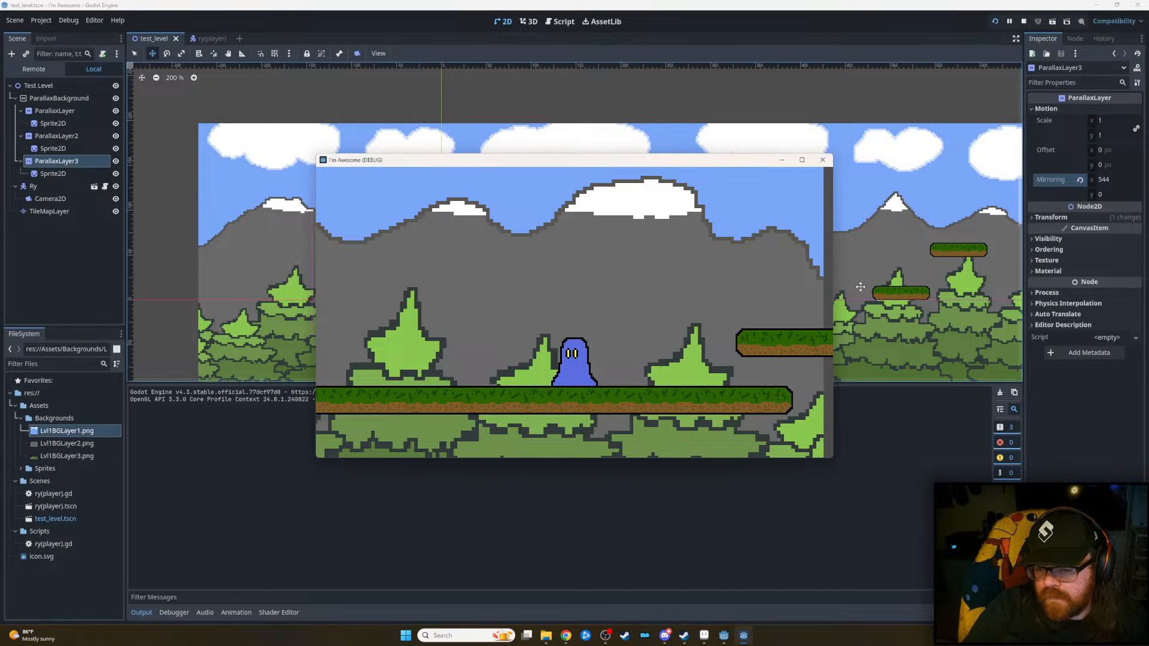
key("Right")
key("Left")
key("Right")
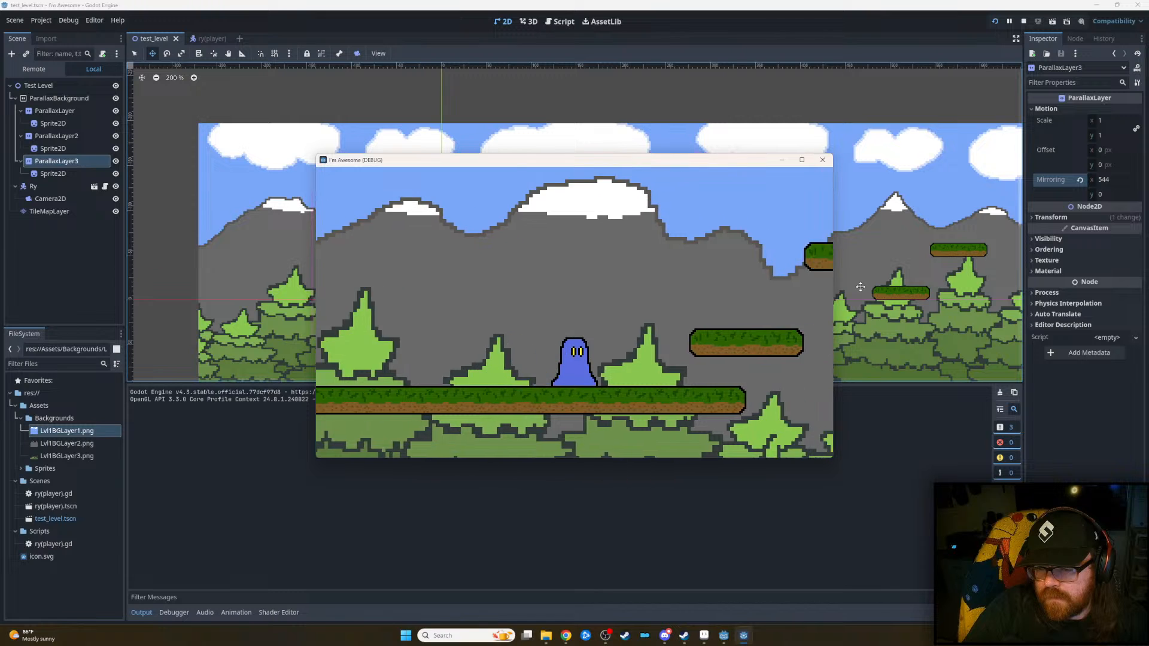
key("space")
key("Right")
key("space")
key("Left")
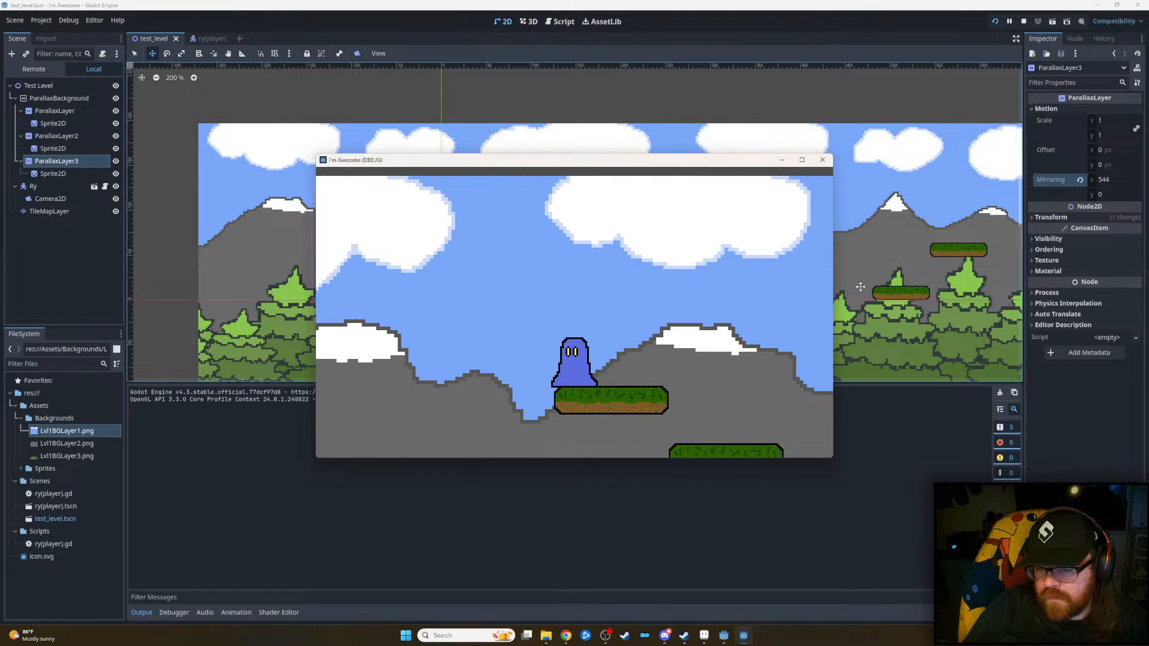
key("Right")
key("Left")
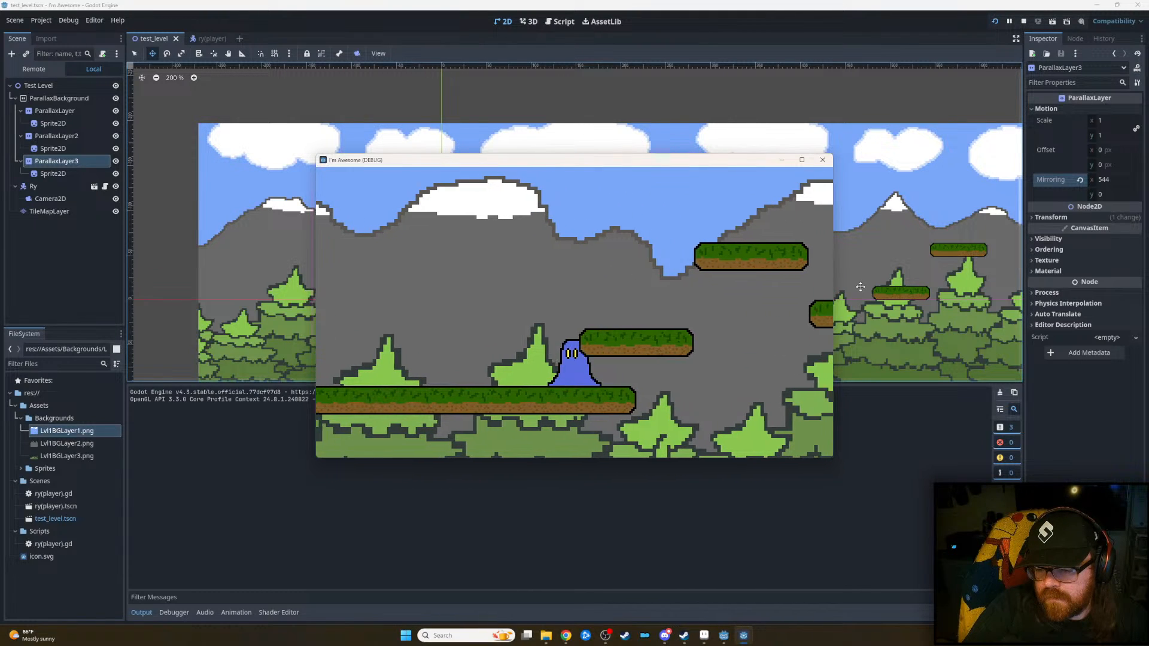
key("Right")
key("space")
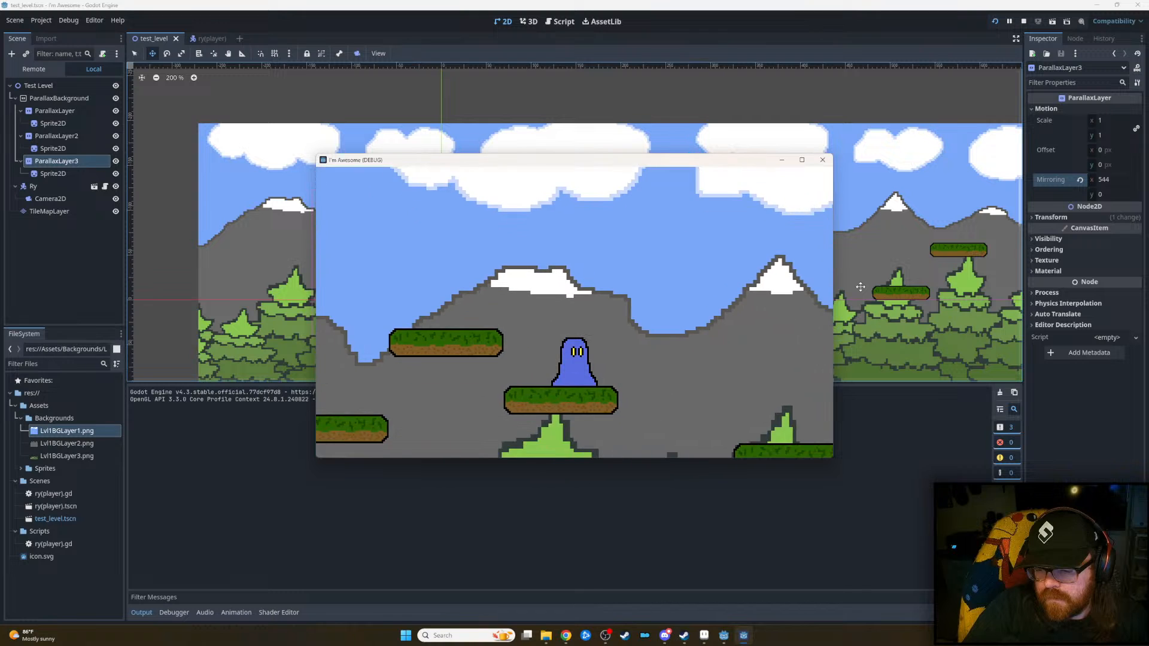
key("space")
key("Left")
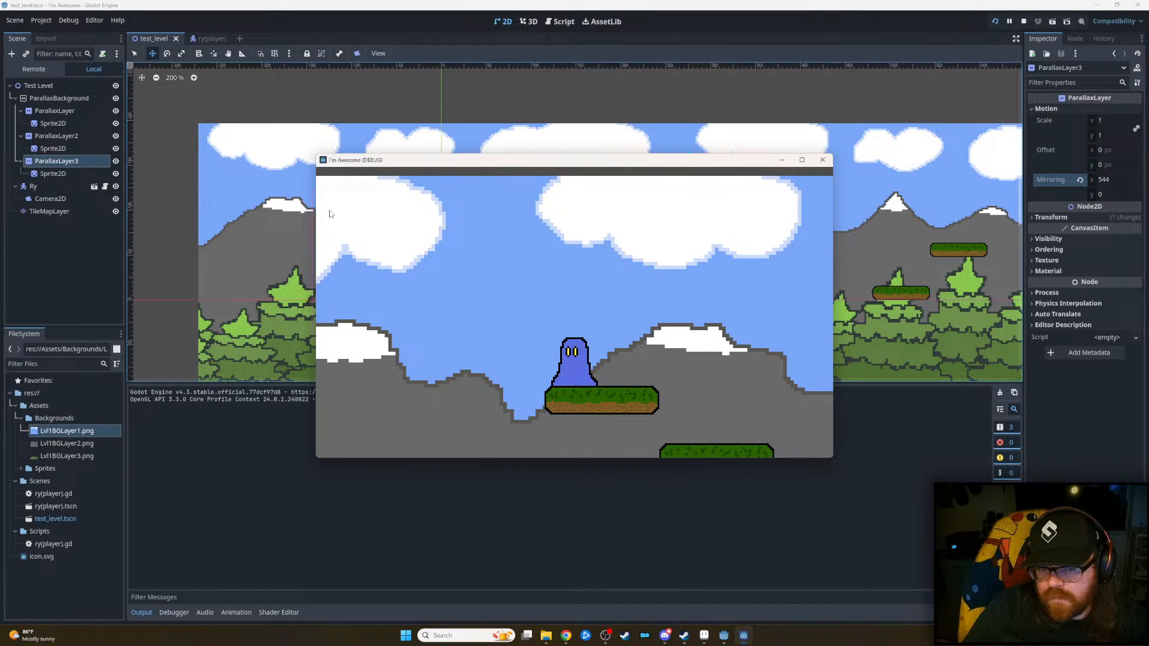
left_click(822, 160)
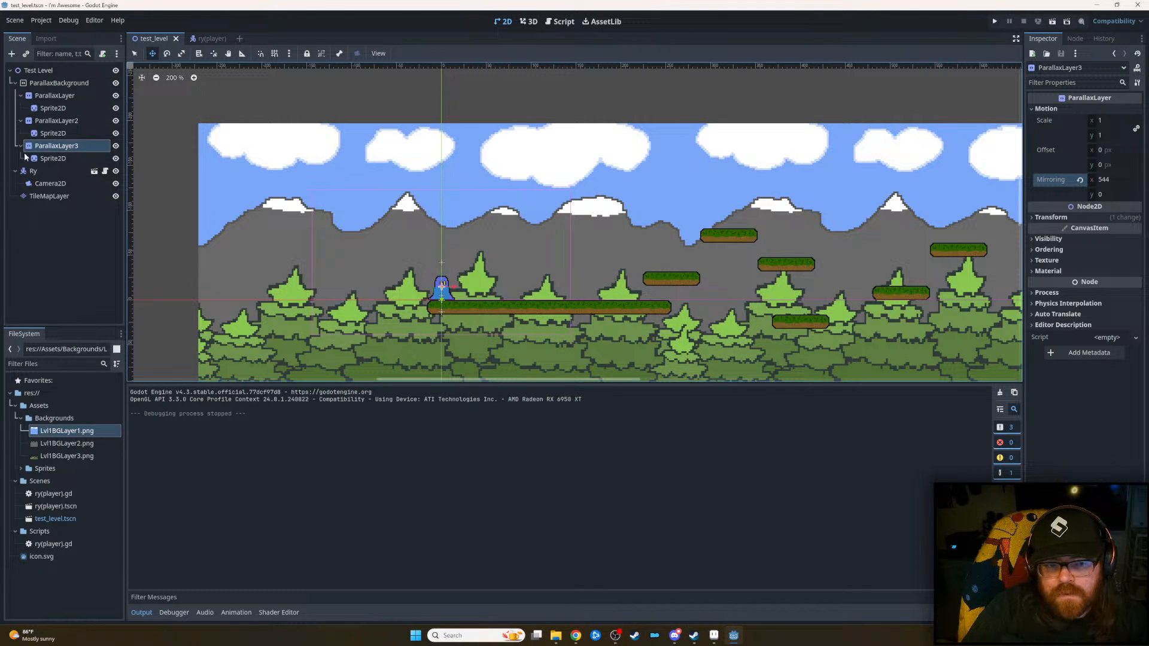
- Try a scale of 3 on both axes for the Sprite2D under ParallaxLayer
left_click(62, 108)
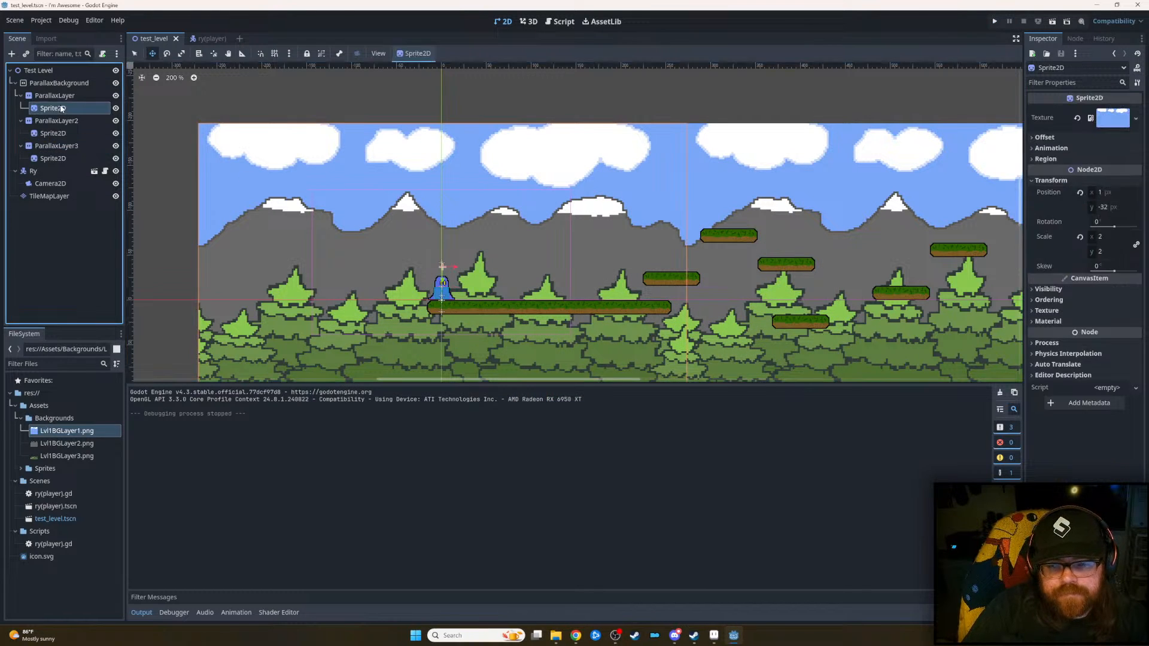
left_click(1110, 237)
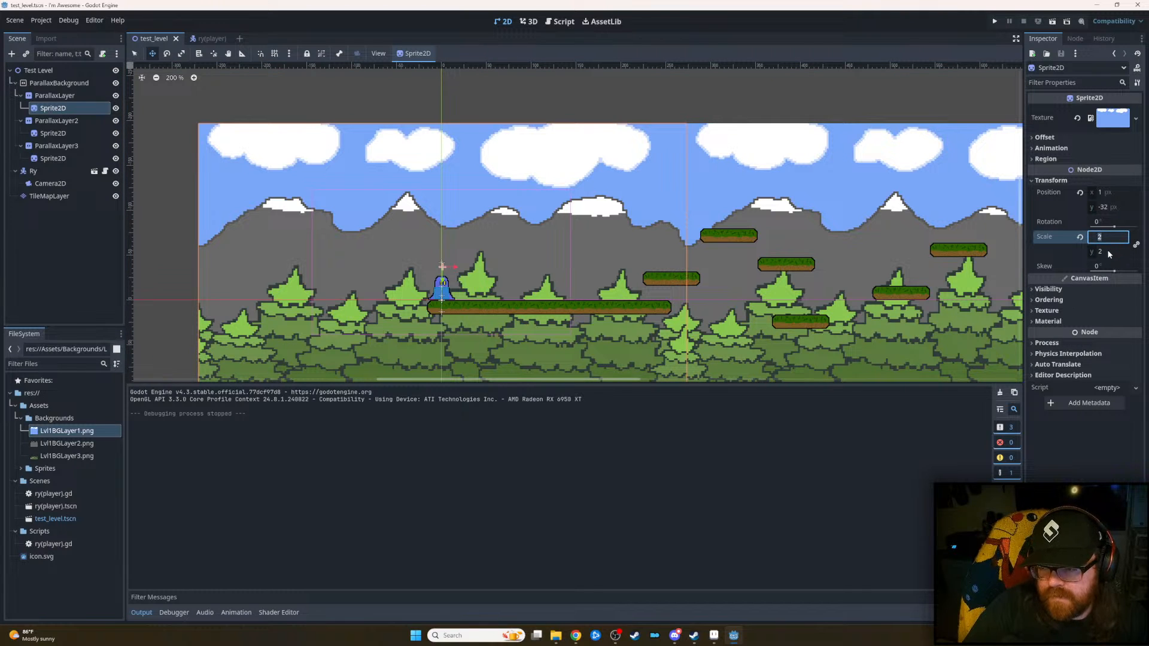
type("3")
left_click(1108, 250)
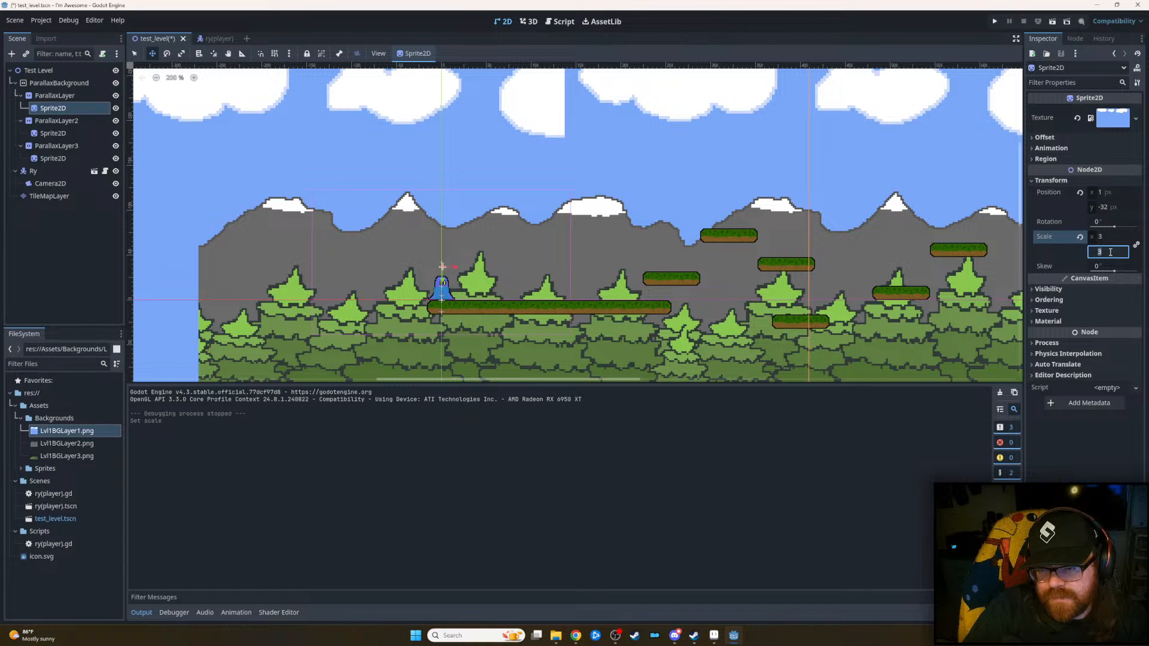
- Set the scale of the Sprite2D under ParallaxLayer to 2.5 on both axes
left_click(1108, 239)
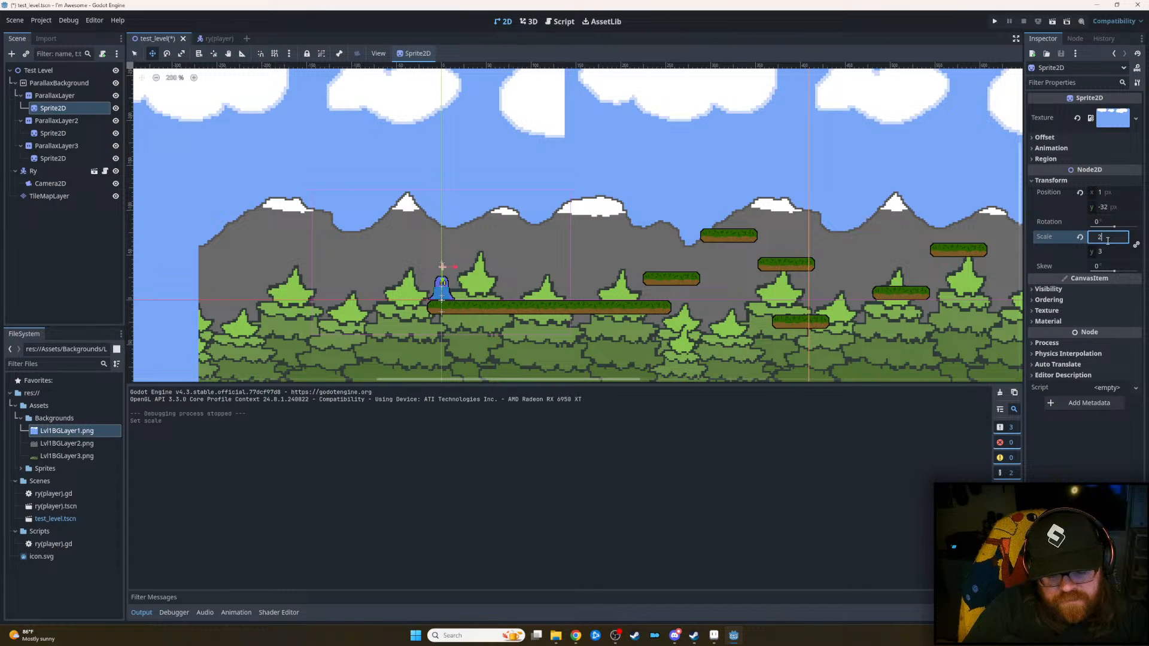
type("2.5")
left_click(1107, 250)
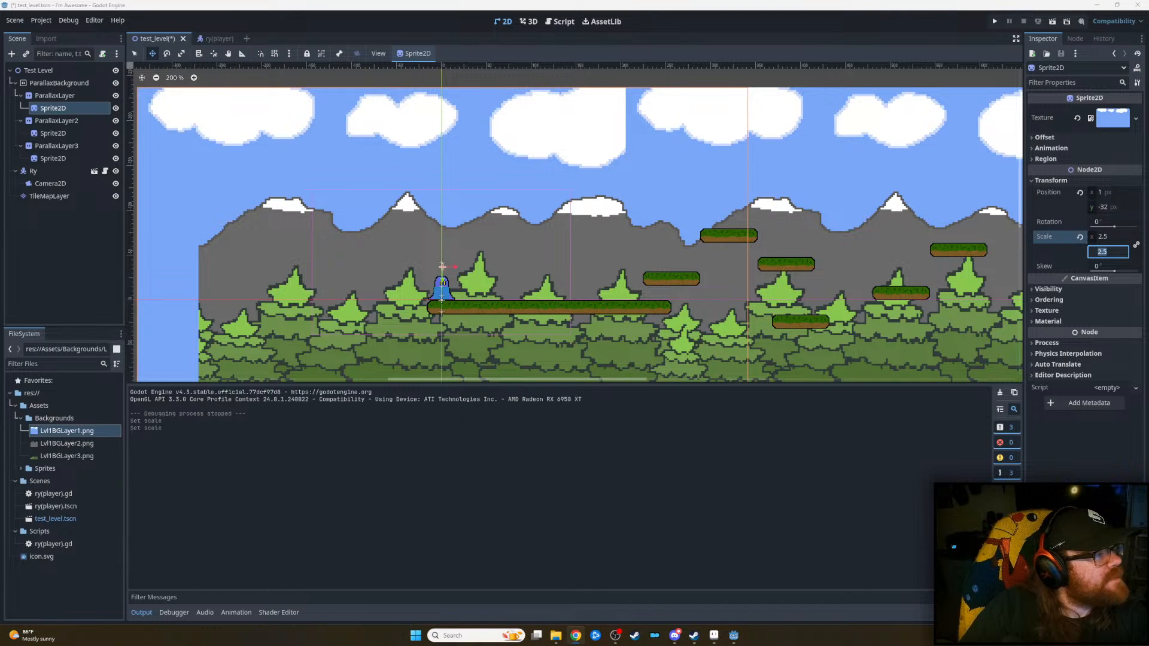
left_click(63, 96)
left_click(64, 108)
left_click(1123, 238)
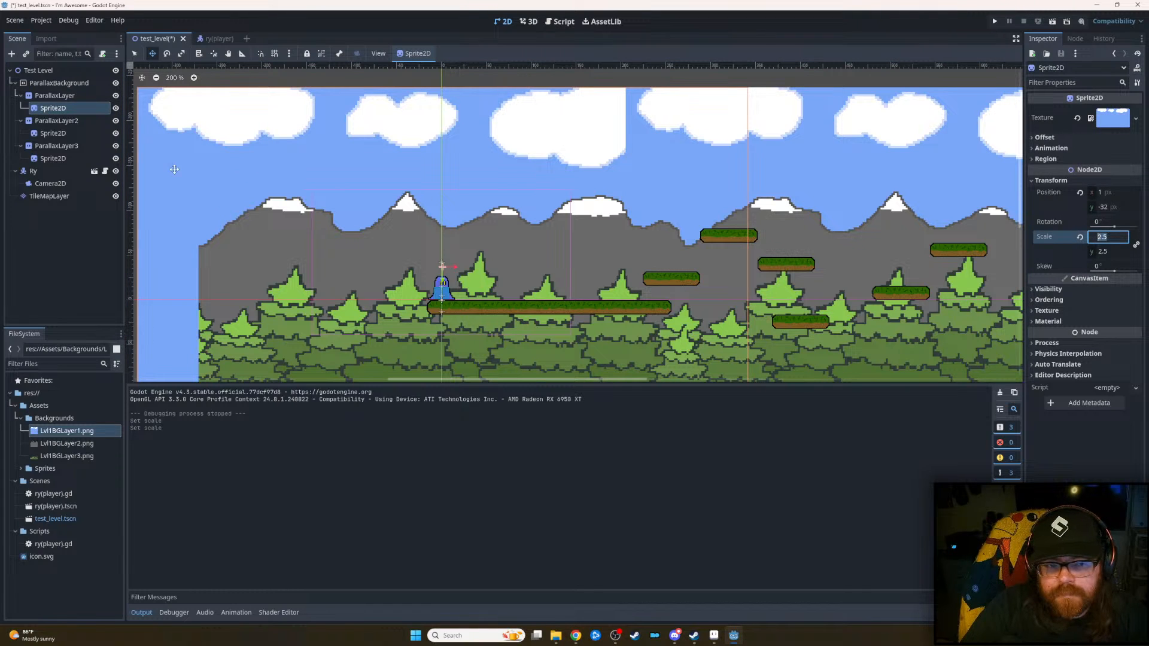
- Set the scale of the sprites under ParallaxLayer2 and ParallaxLayer3 to 2.5 on both axes
left_click(53, 133)
left_click(1108, 237)
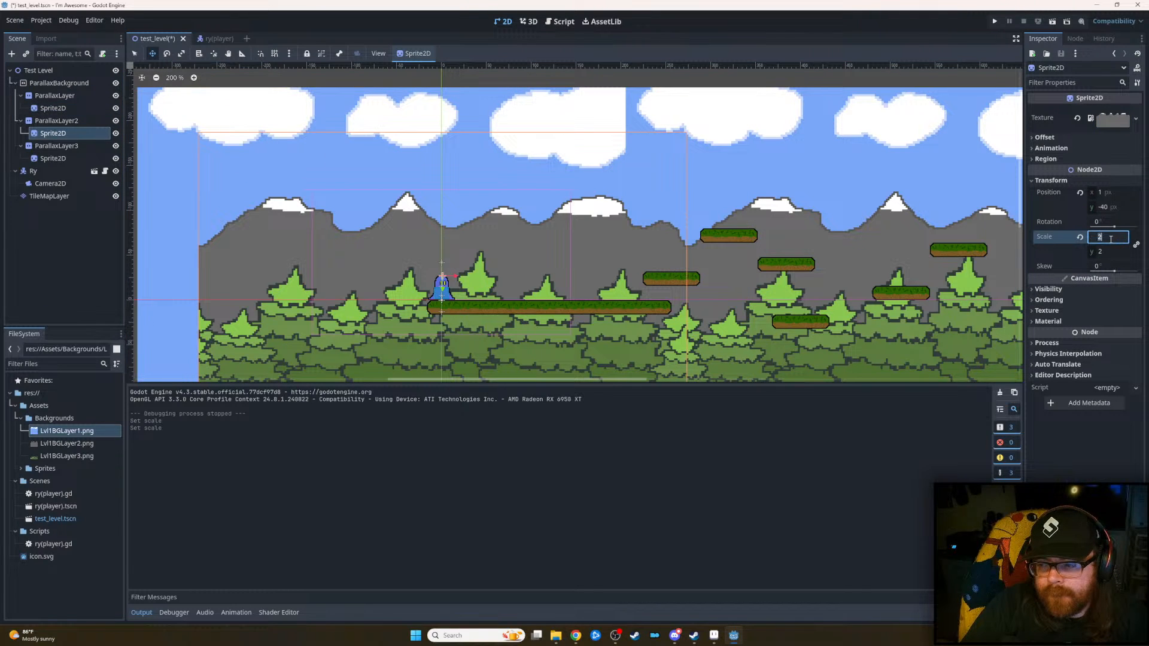
type("2.5")
left_click(60, 160)
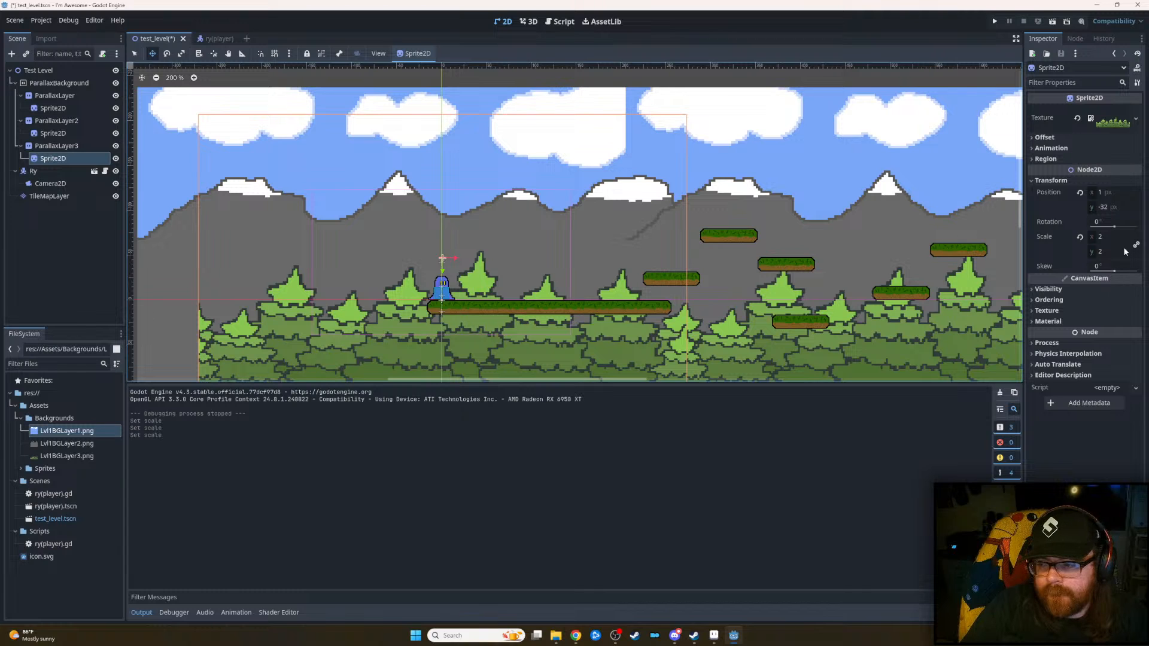
left_click(1107, 237)
type("2.5")
key("Tab")
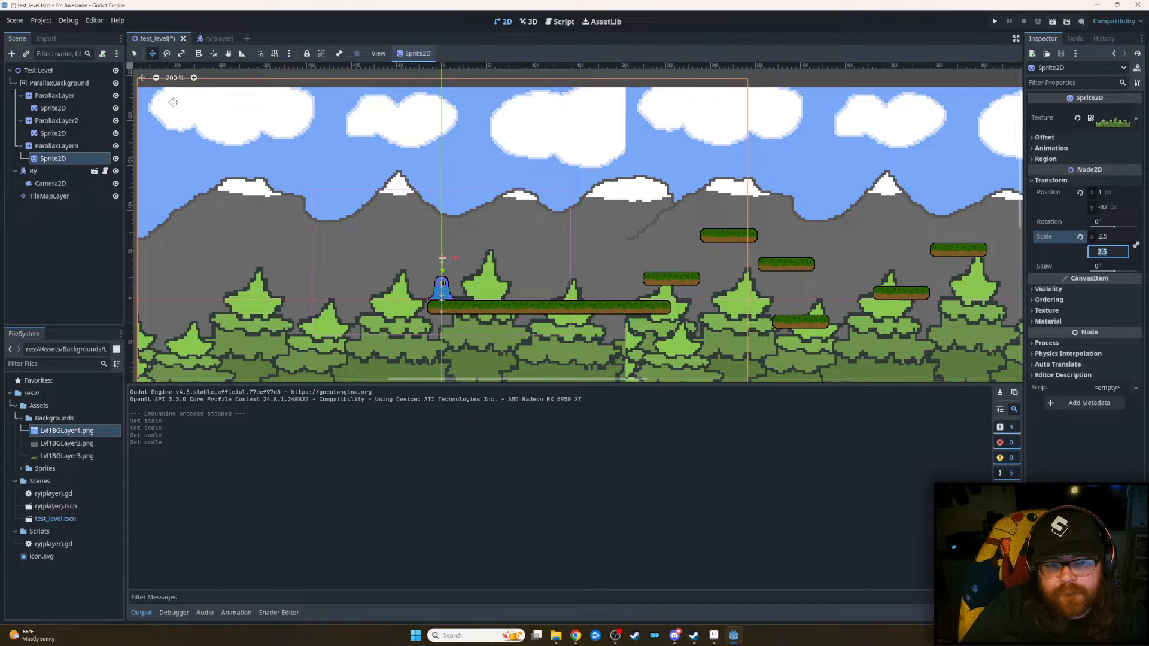
- Set the horizontal motion mirroring of ParallaxLayer and ParallaxLayer2 to 680
left_click(54, 95)
left_click(1113, 179)
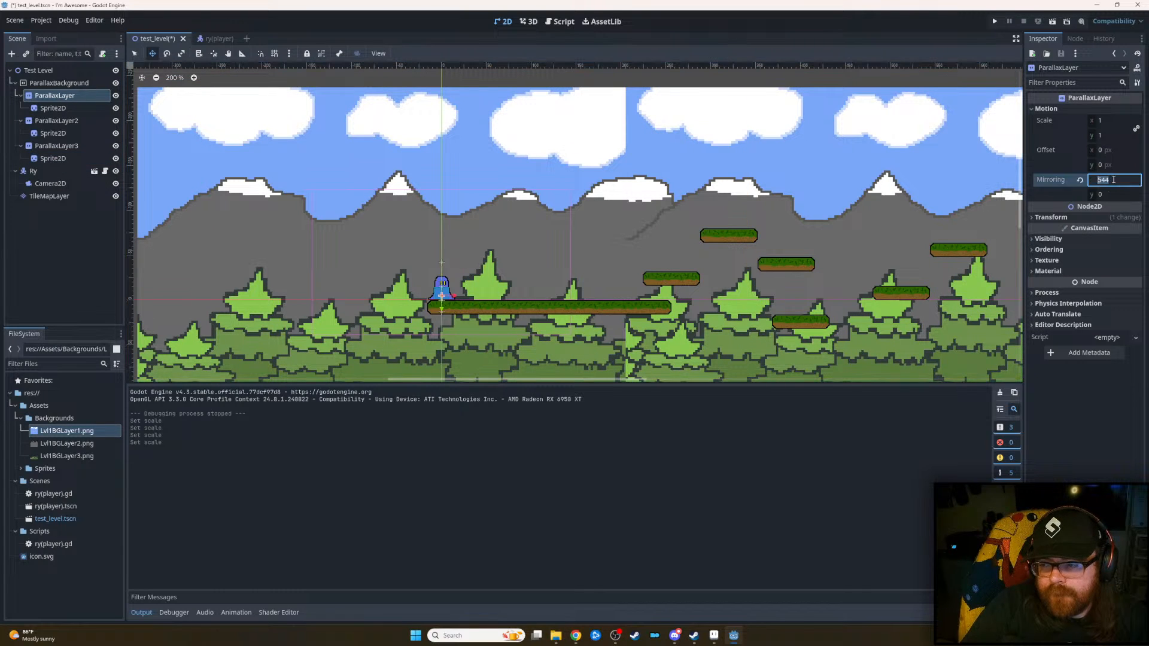
type("680")
key("Return")
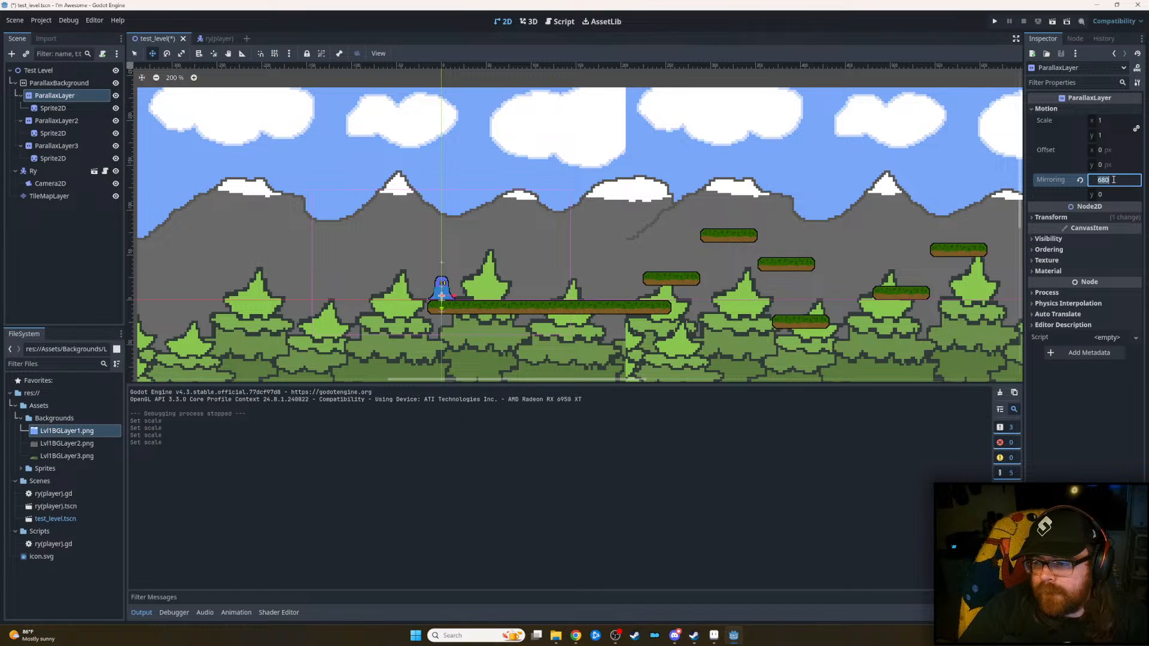
left_click(1116, 195)
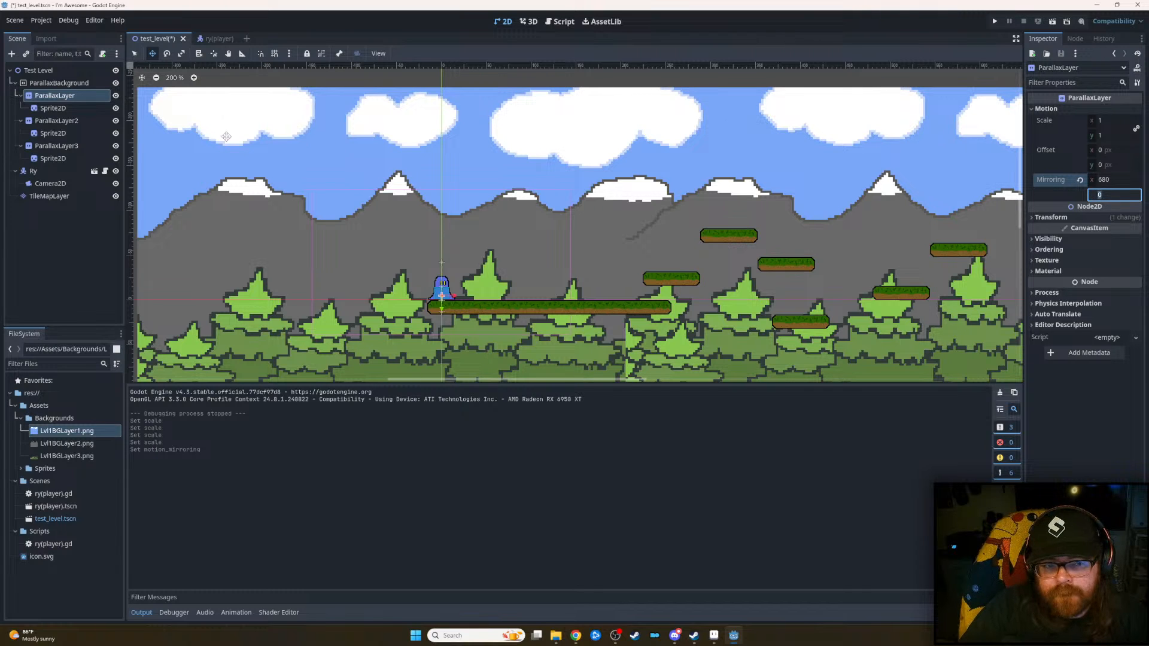
left_click(81, 121)
left_click(1122, 179)
type("680")
left_click(1114, 195)
- Set the horizontal motion mirroring of ParallaxLayer3 to 680 and save the test level scene
left_click(56, 145)
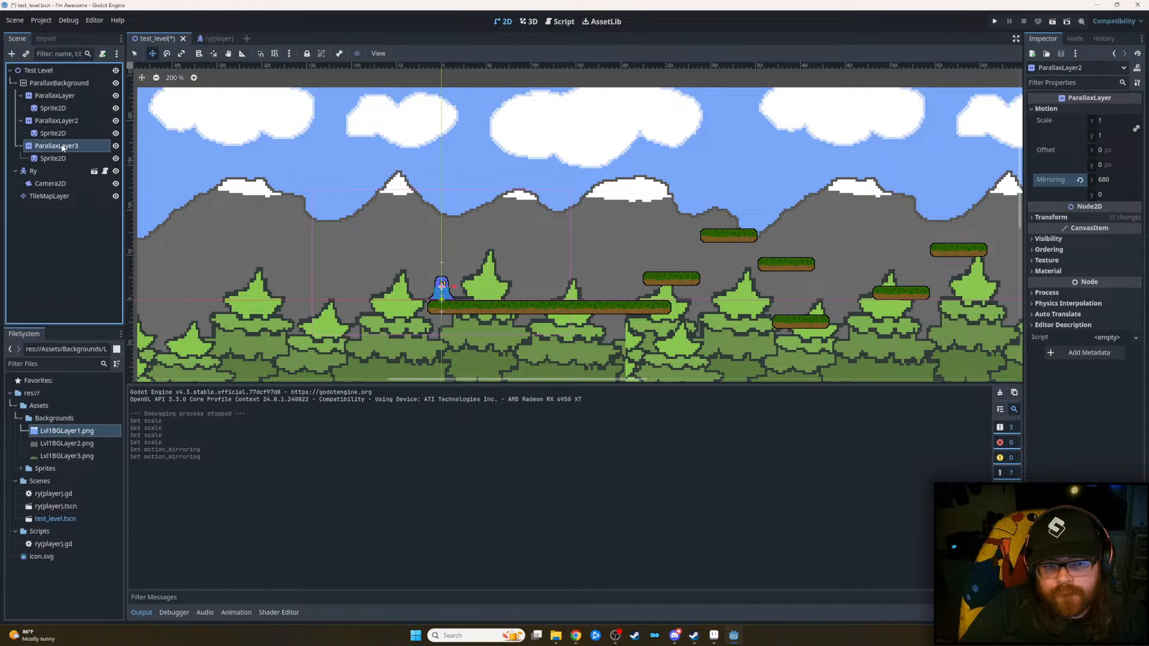
left_click(1114, 179)
left_click(1114, 196)
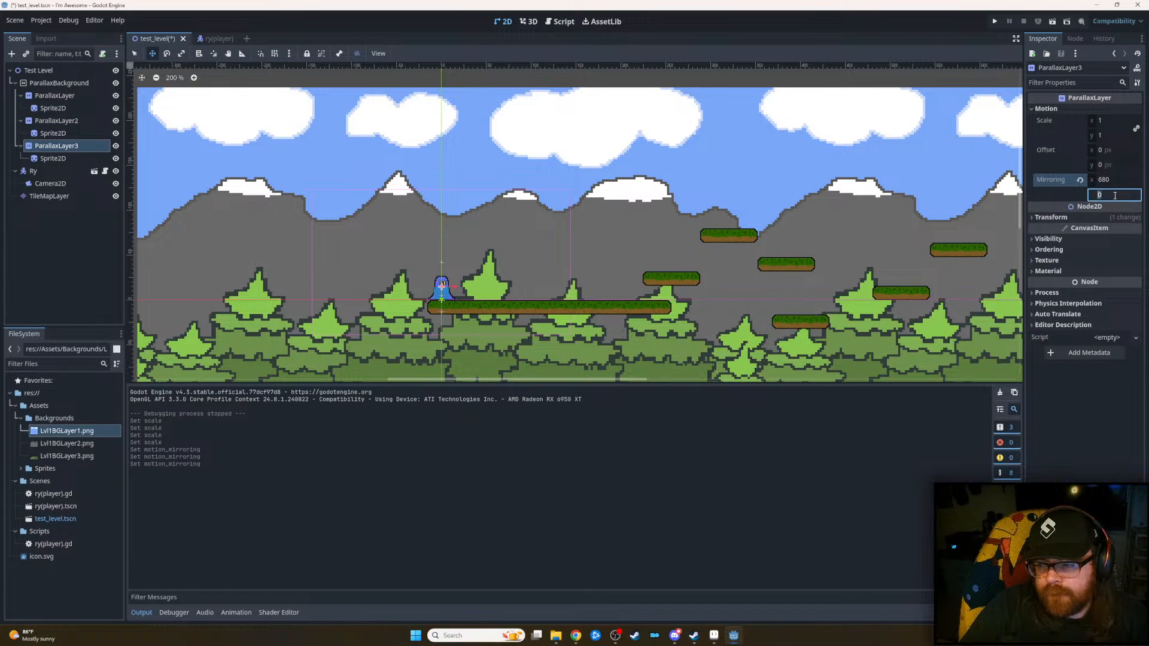
left_click(743, 403)
key("ctrl+s")
- Run the project and move and jump across the platforms in both directions to check the background at 2.5 scale
scroll(772, 347, "down", 3)
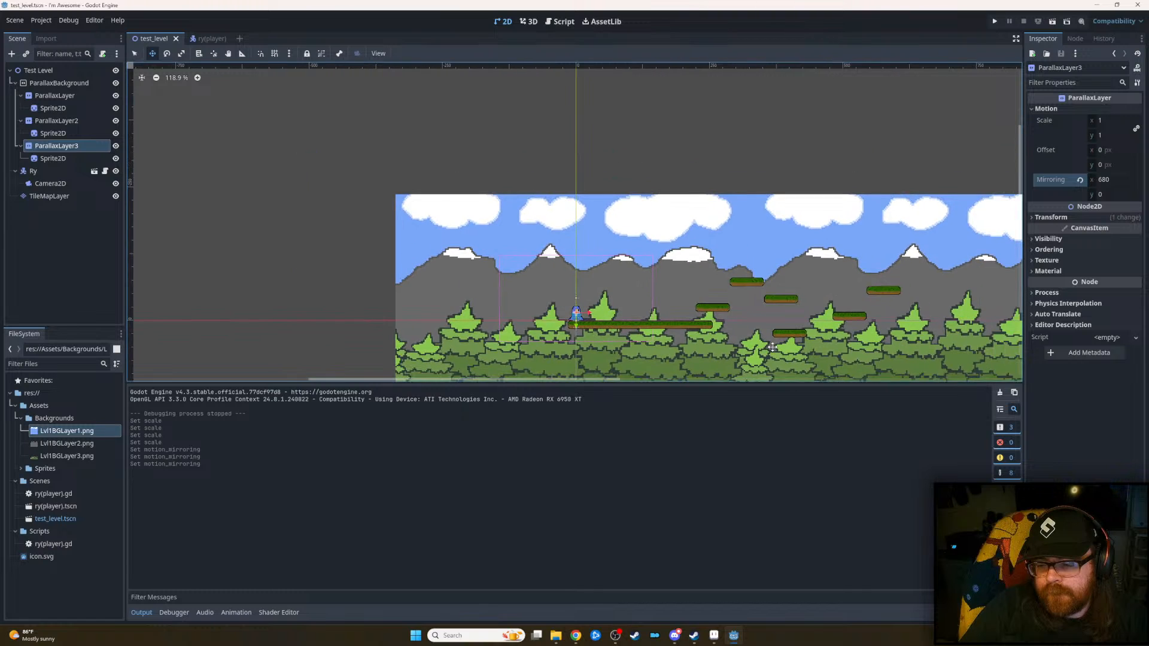
scroll(772, 347, "up", 5)
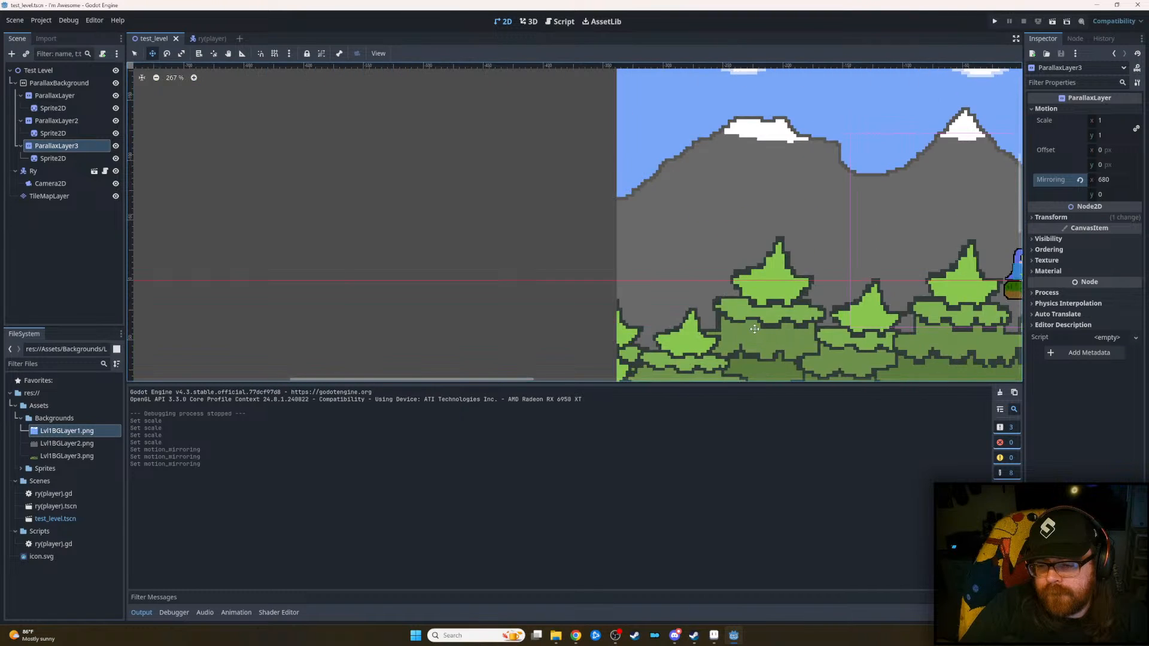
scroll(755, 329, "down", 3)
middle_click_drag(754, 328, 449, 267)
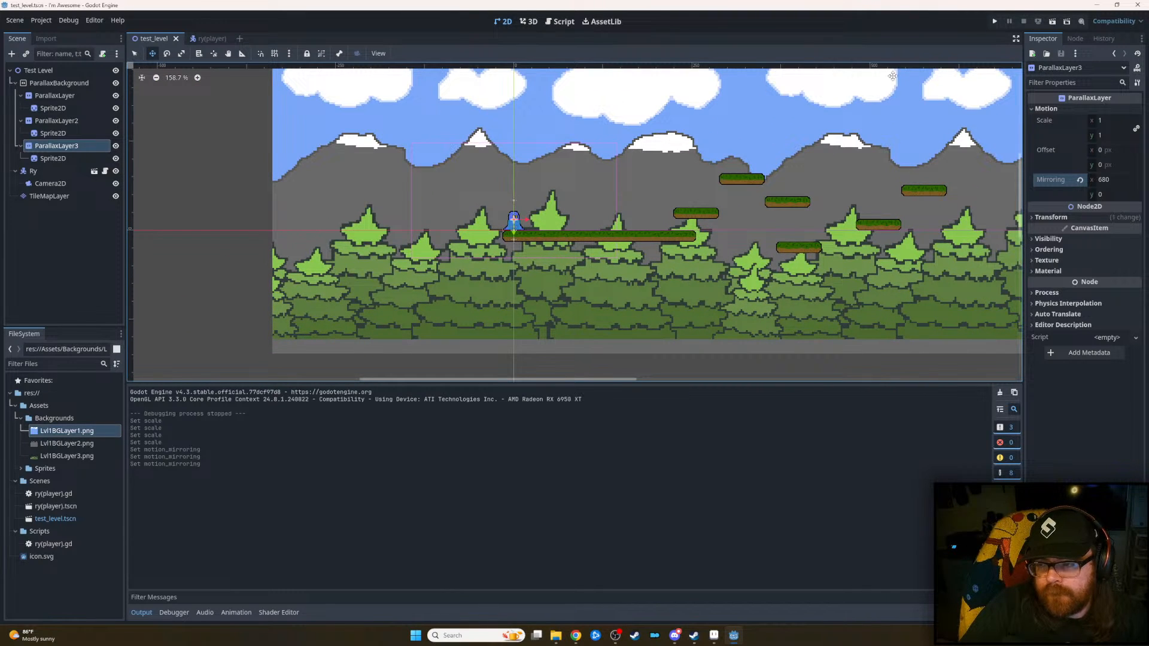
left_click(995, 23)
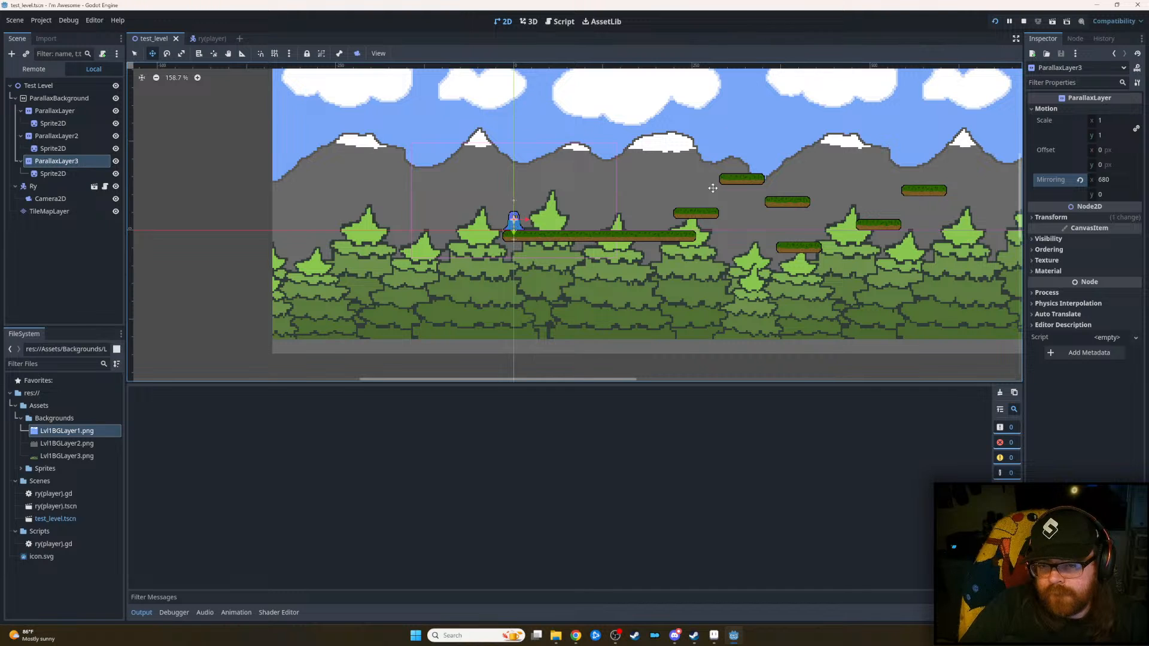
key("Right")
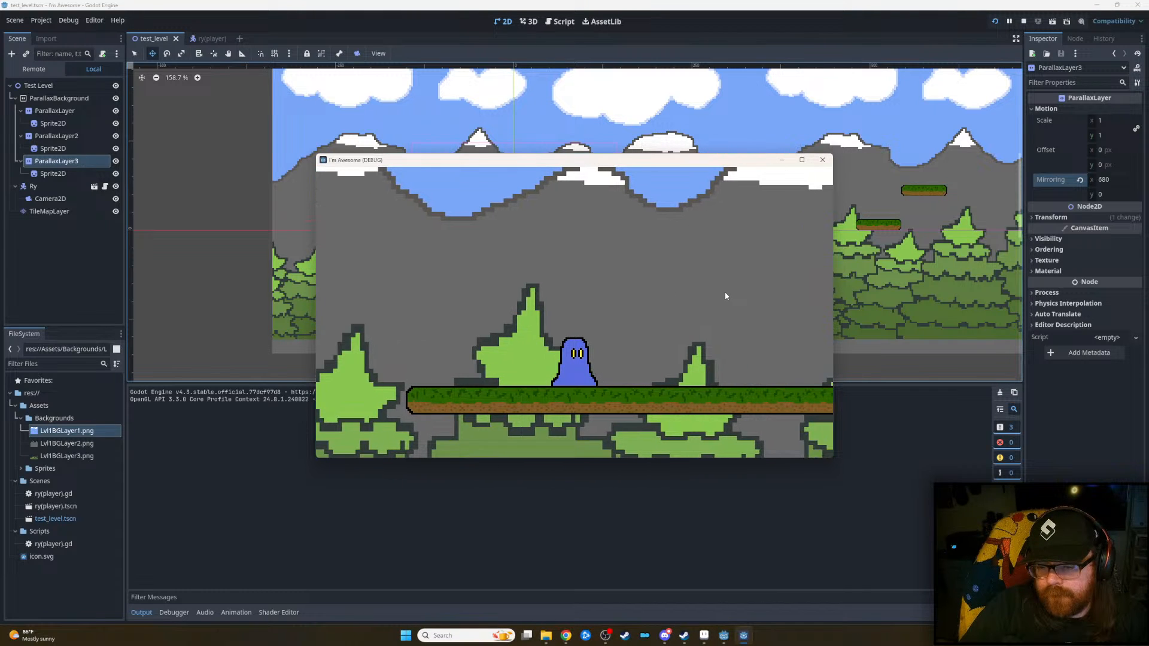
key("Right")
key("Left")
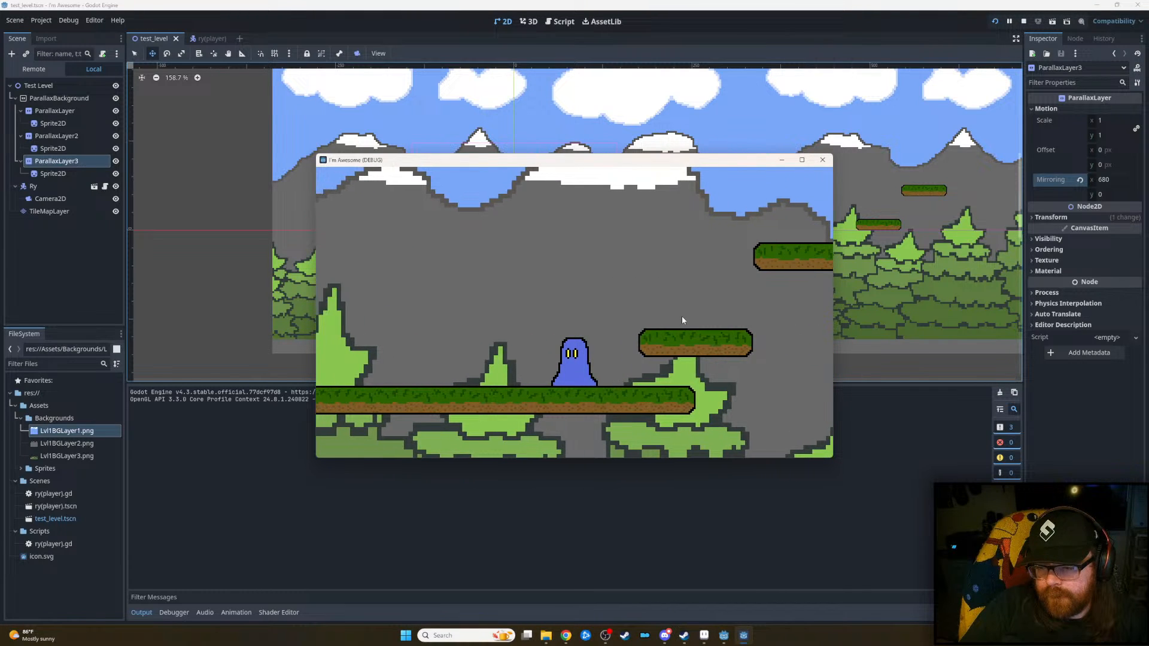
key("space")
key("Right")
key("Left")
key("space")
key("Right")
key("Right")
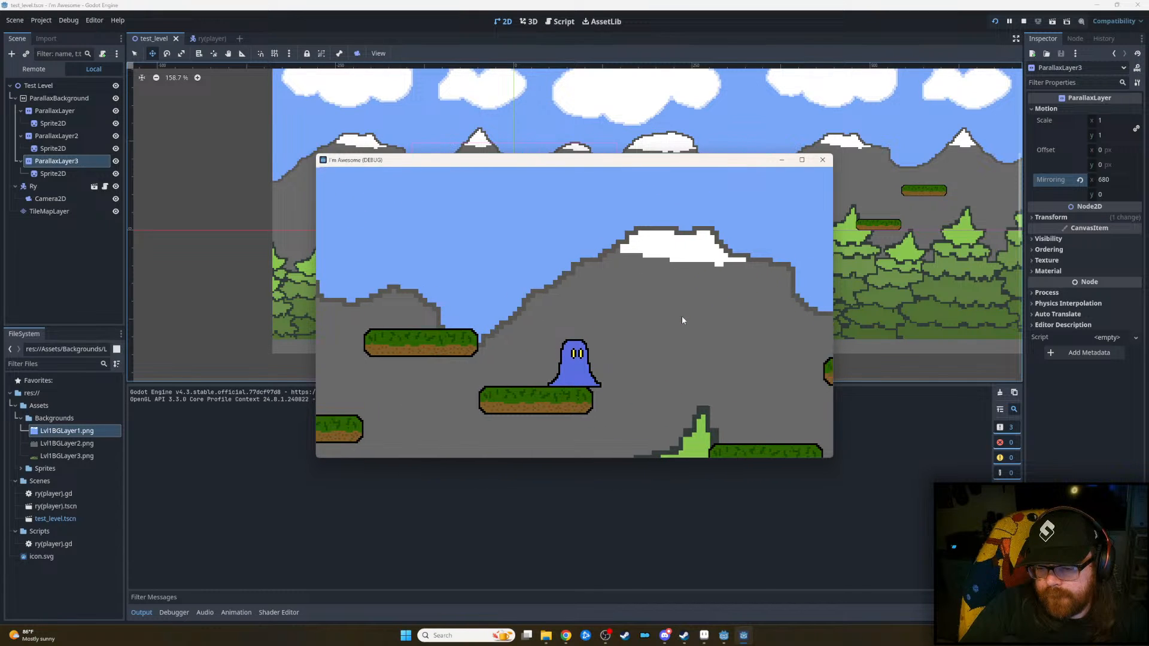
key("Right")
key("space")
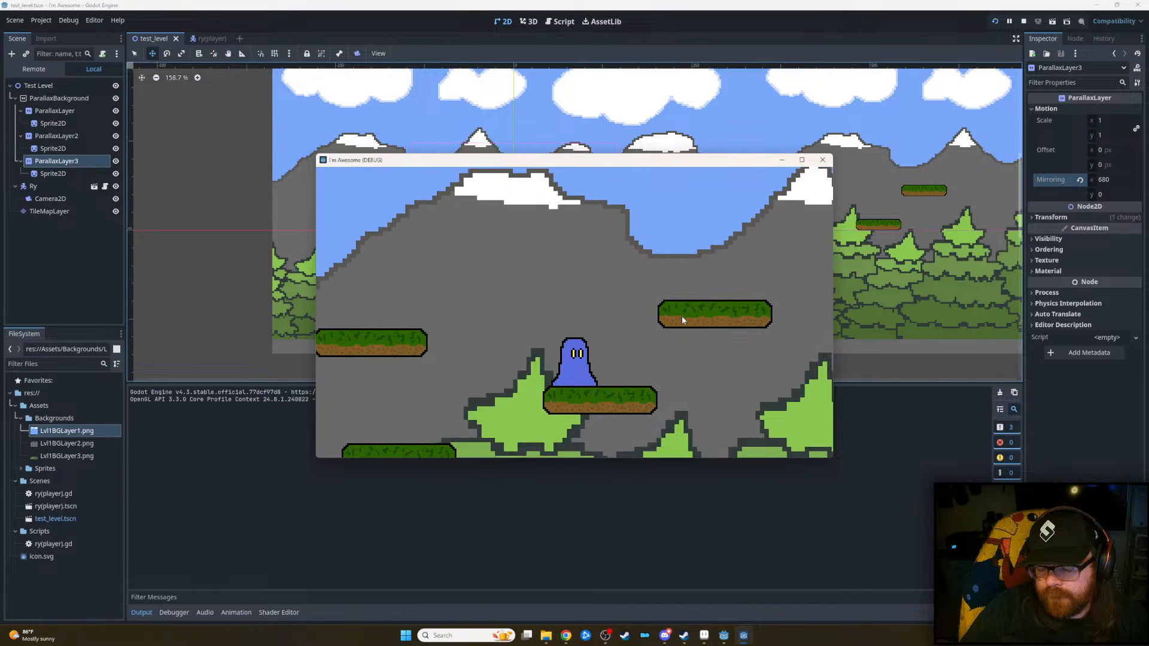
key("space")
key("space")
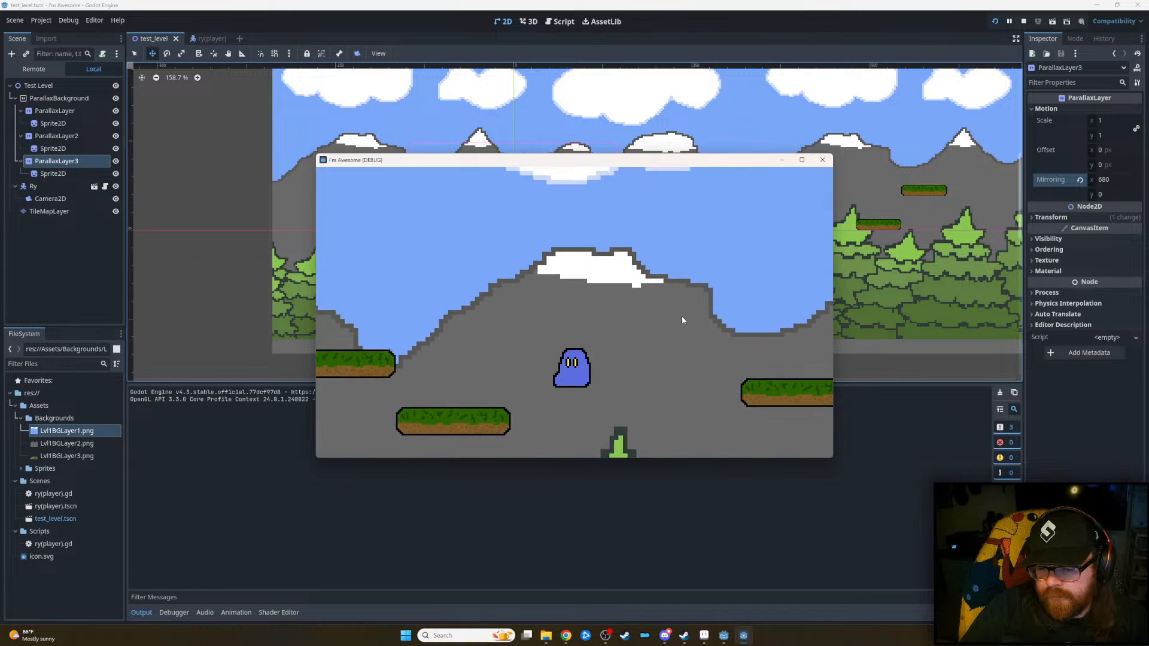
key("Left")
key("Left")
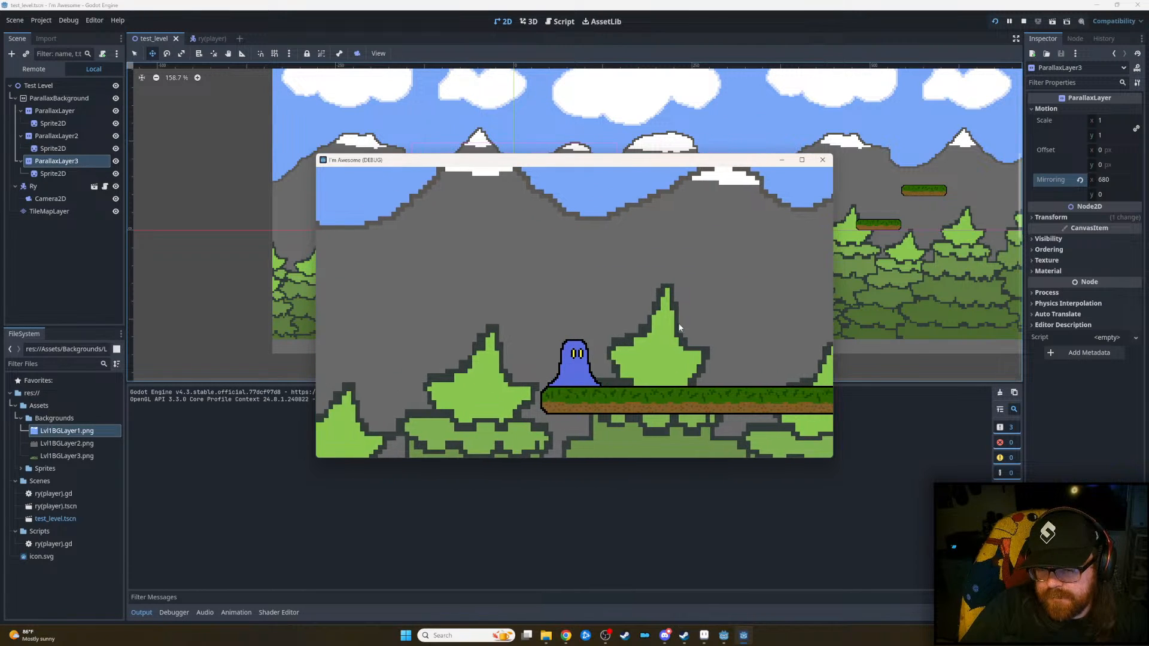
- Continue the test run, jumping up to the higher platforms to check the background coverage, and close the game
key("Right")
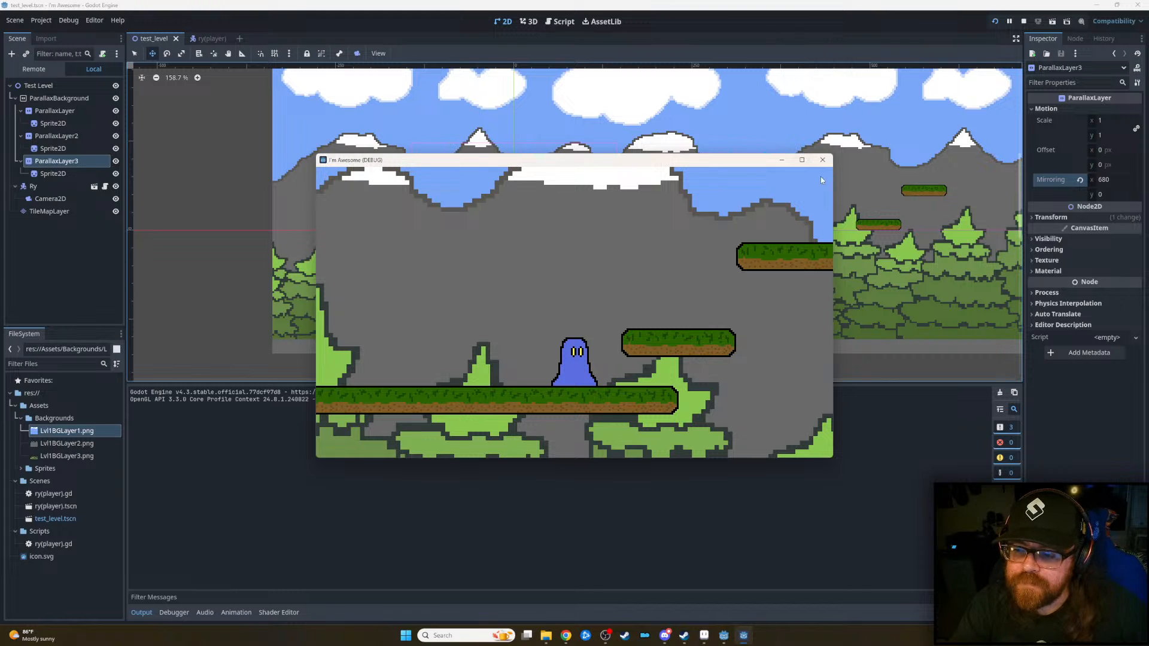
key("space")
key("space")
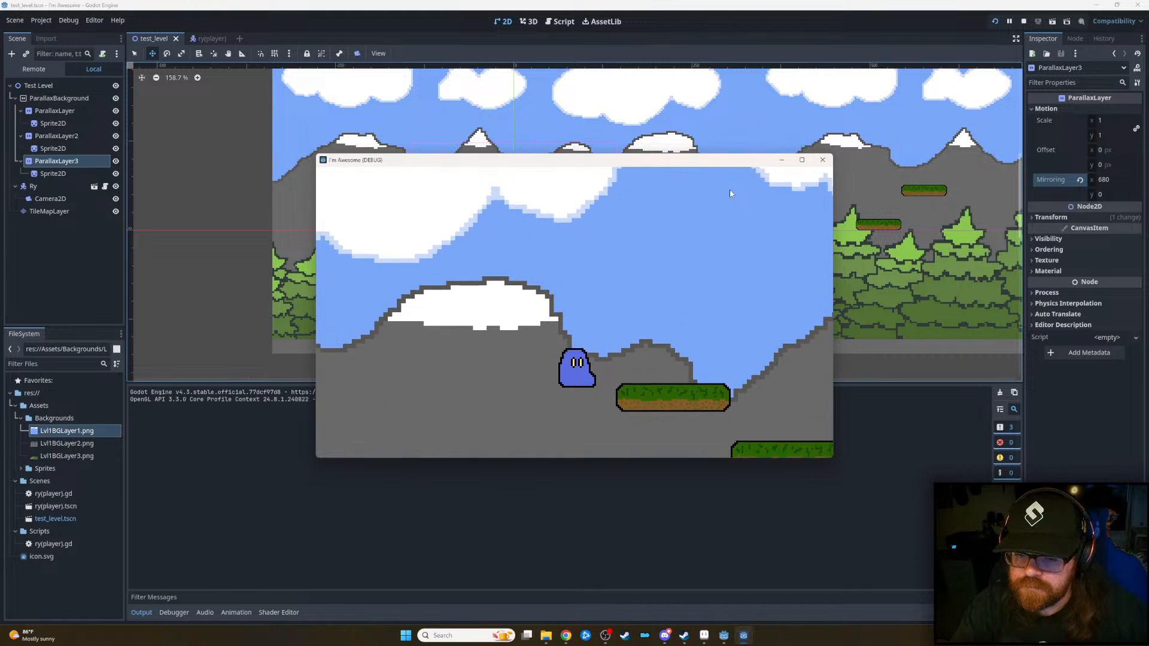
key("space")
key("d")
key("space")
key("d")
key("space")
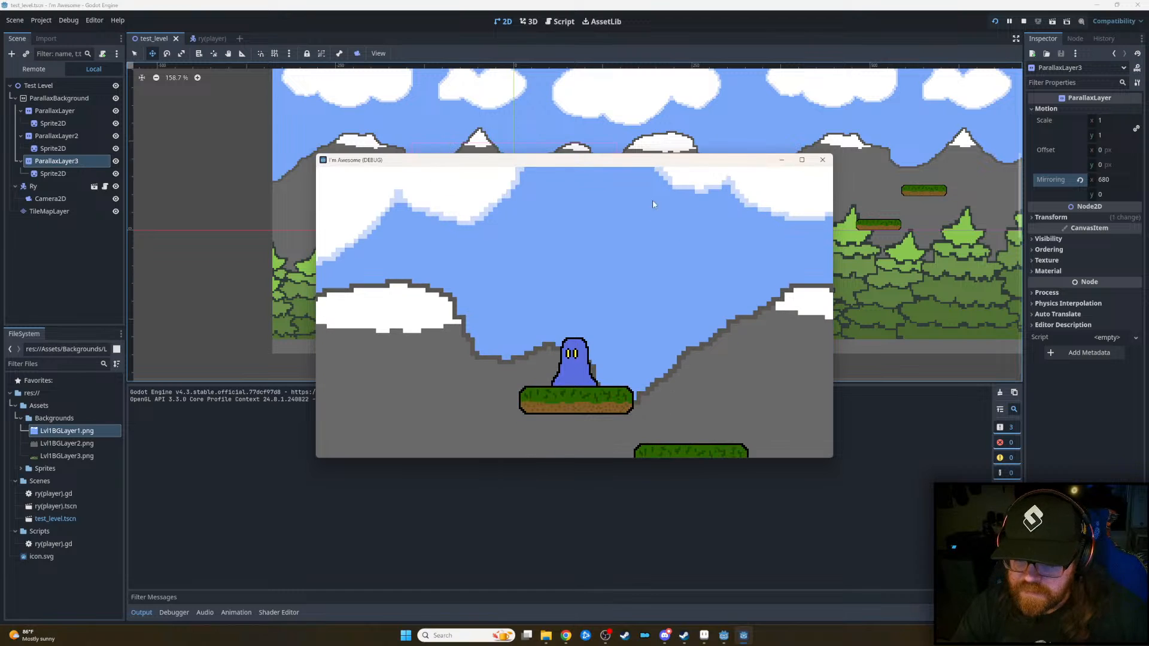
key("space")
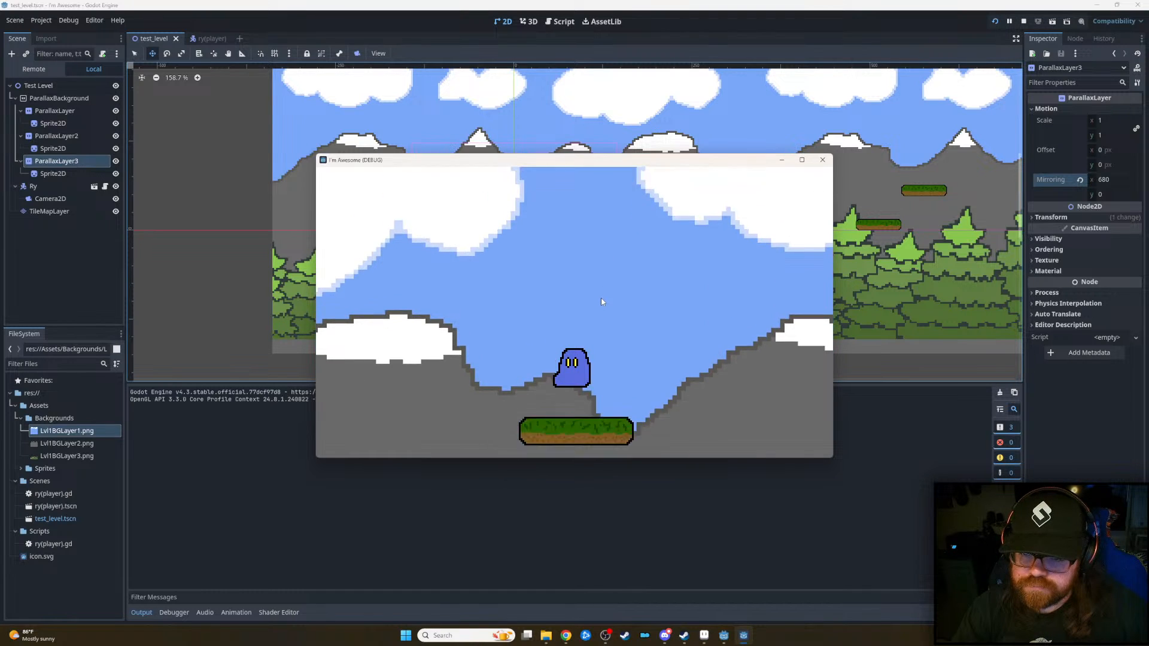
left_click(823, 160)
- Move the sky sprite under ParallaxLayer straight up to a vertical position of about -86 px
left_click(55, 96)
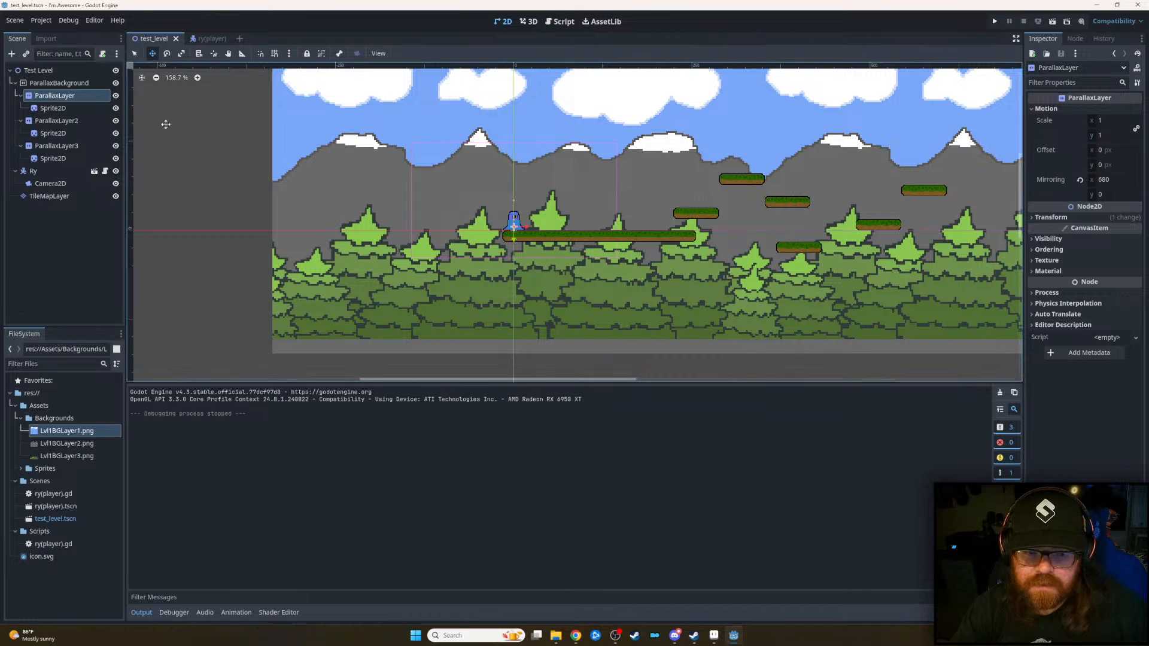
left_click(57, 108)
scroll(598, 185, "up", 3)
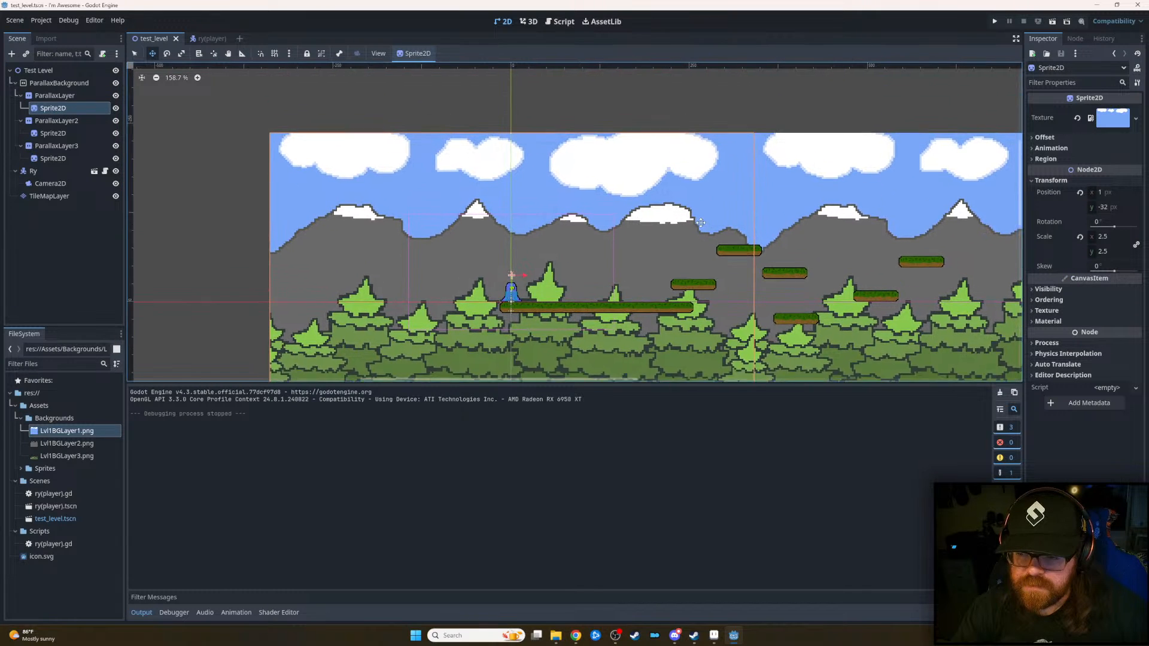
left_click_drag(560, 195, 561, 150)
scroll(605, 261, "down", 2)
scroll(605, 231, "down", 1)
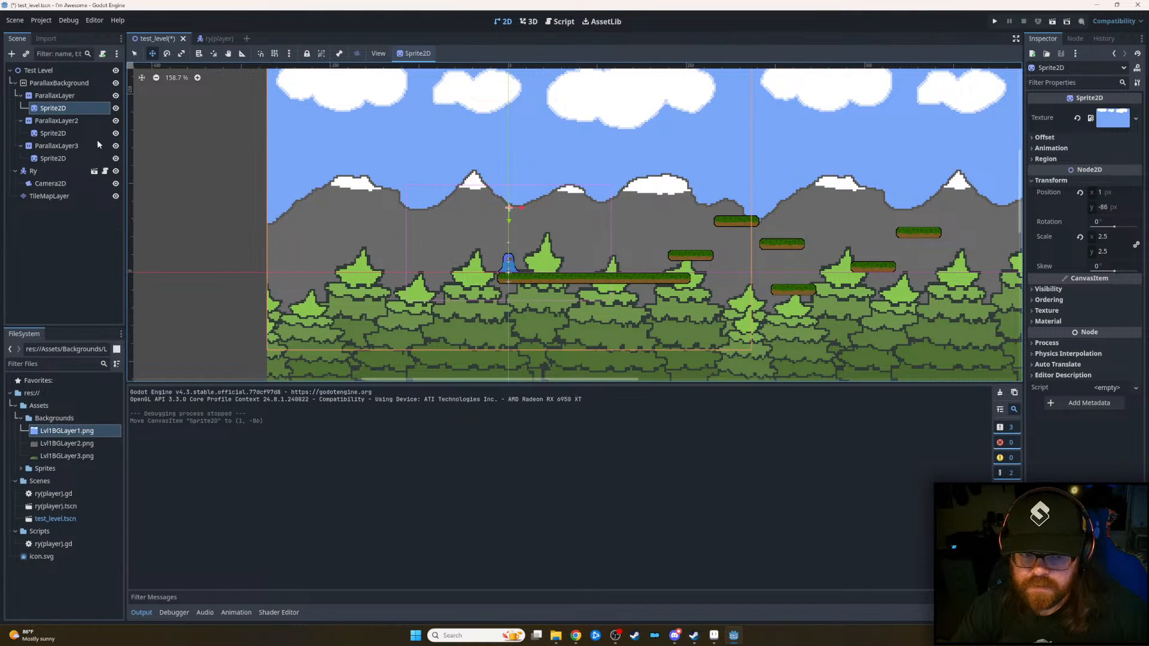
- Move the tree sprite under ParallaxLayer3 up to about y -62 px and the mountain sprite under ParallaxLayer2 up to about y -65 px
left_click(60, 159)
scroll(584, 310, "down", 3)
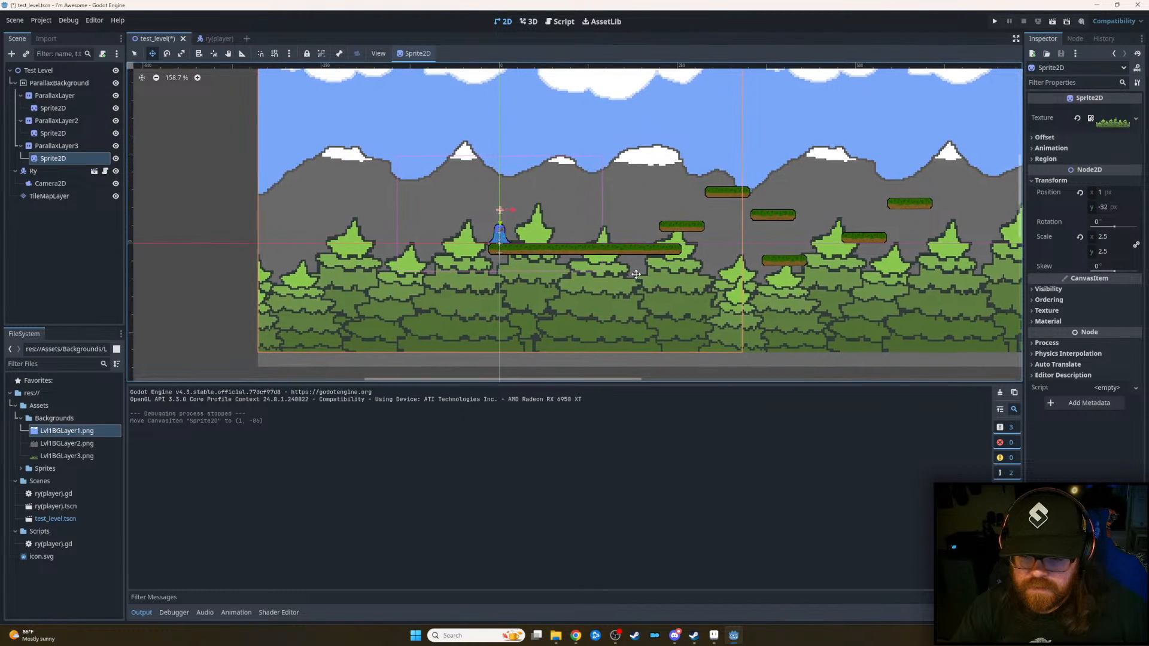
left_click_drag(584, 310, 584, 288)
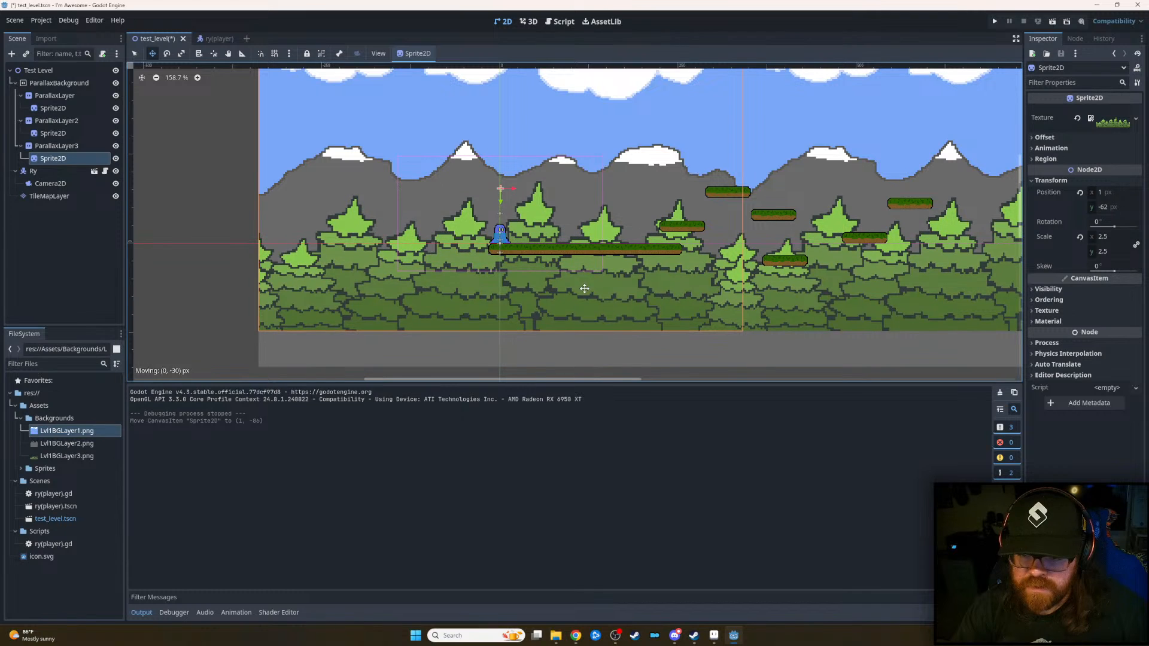
left_click(52, 134)
left_click_drag(638, 179, 639, 161)
middle_click_drag(639, 161, 637, 172)
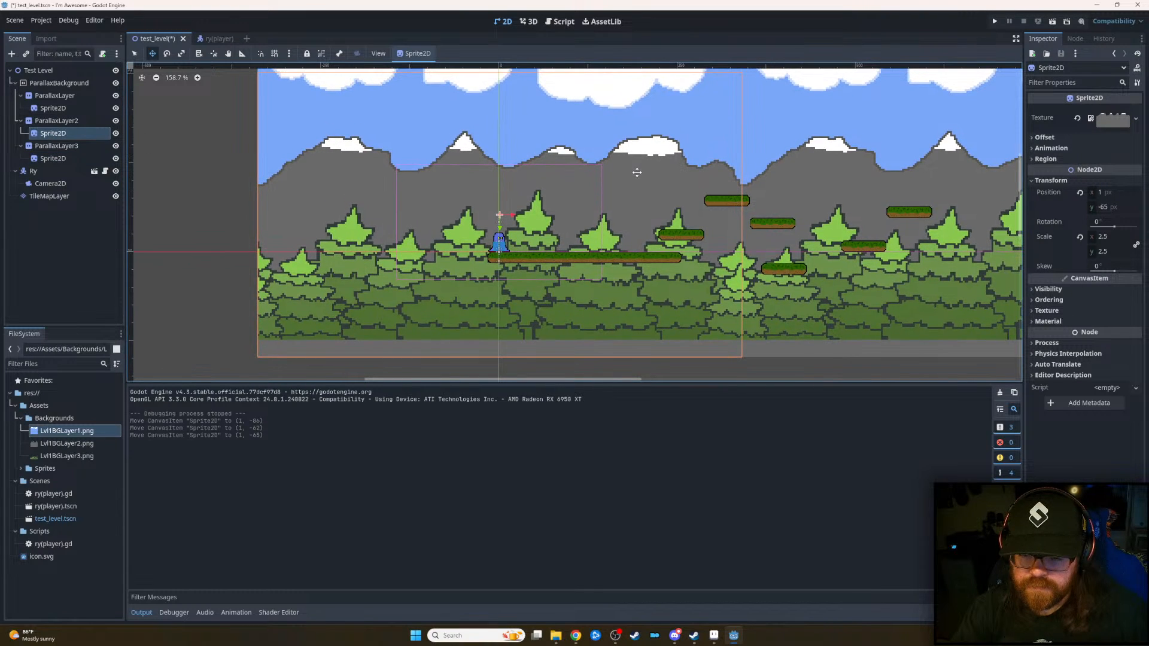
left_click(76, 158)
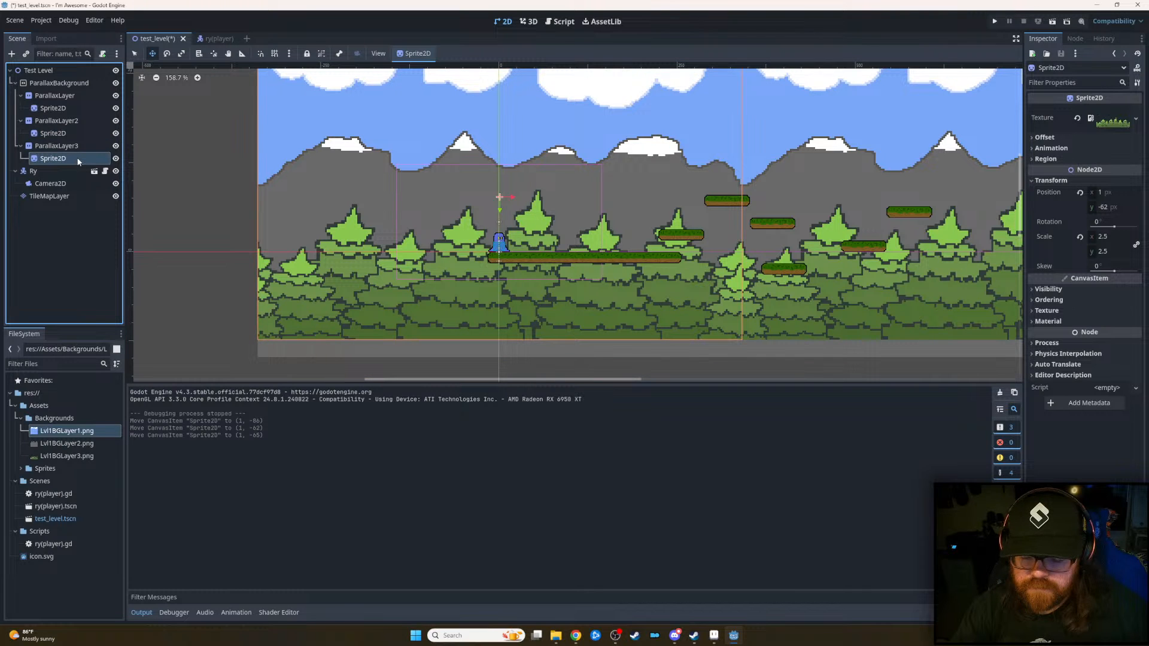
key("ctrl+a")
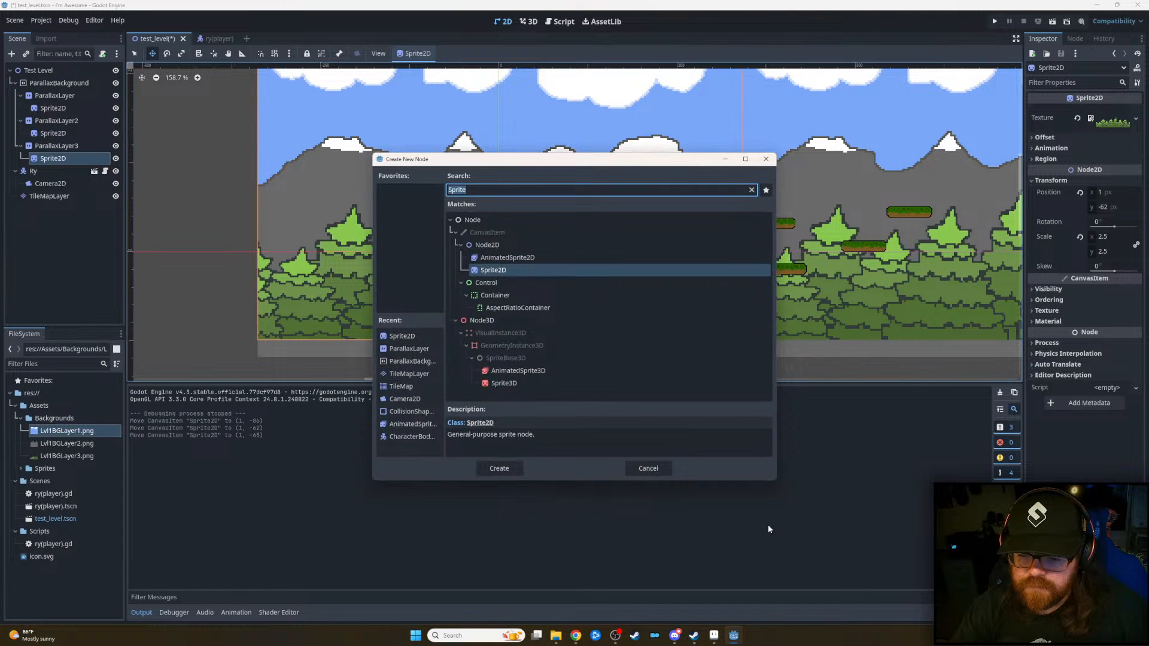
left_click(648, 470)
- Save the test level scene and run the project, jumping up the platforms and dropping off them to check the raised background layers
key("ctrl+s")
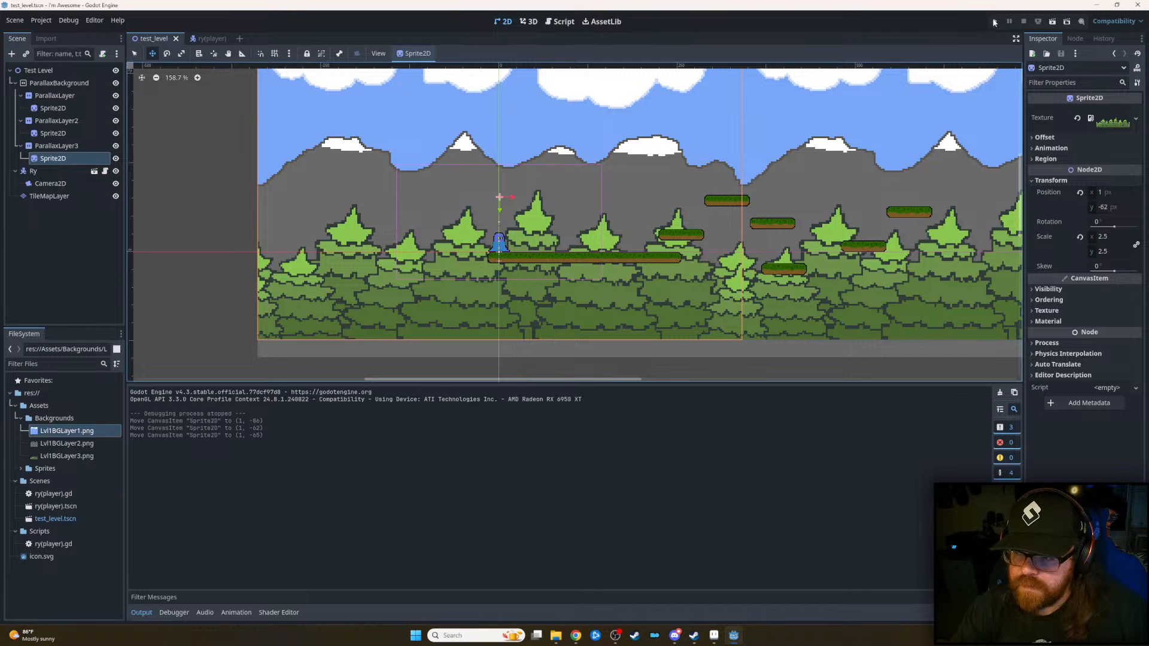
left_click(994, 22)
key("Right")
key("space")
key("space")
key("space")
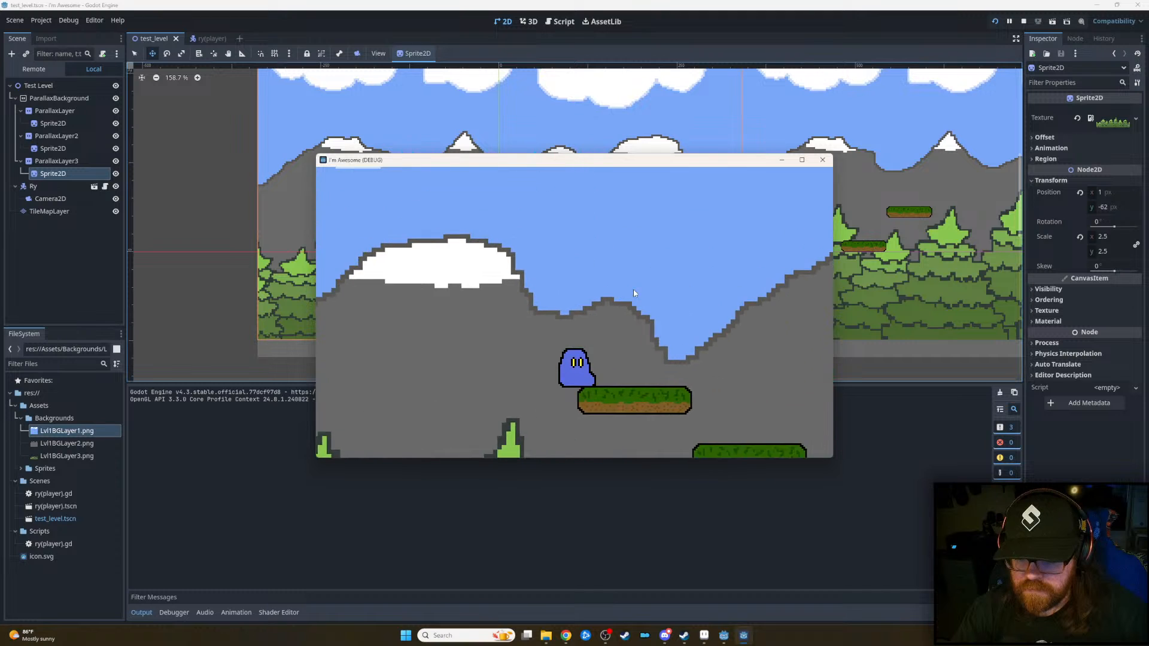
key("Left")
key("Right")
key("Left")
key("Left")
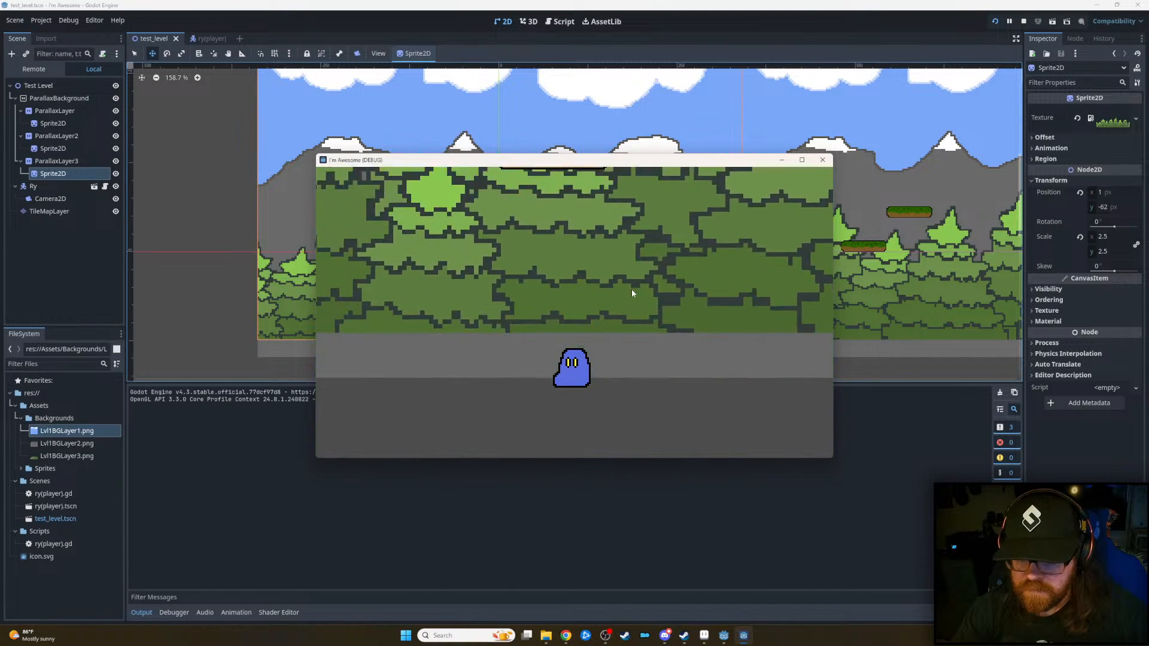
left_click(821, 160)
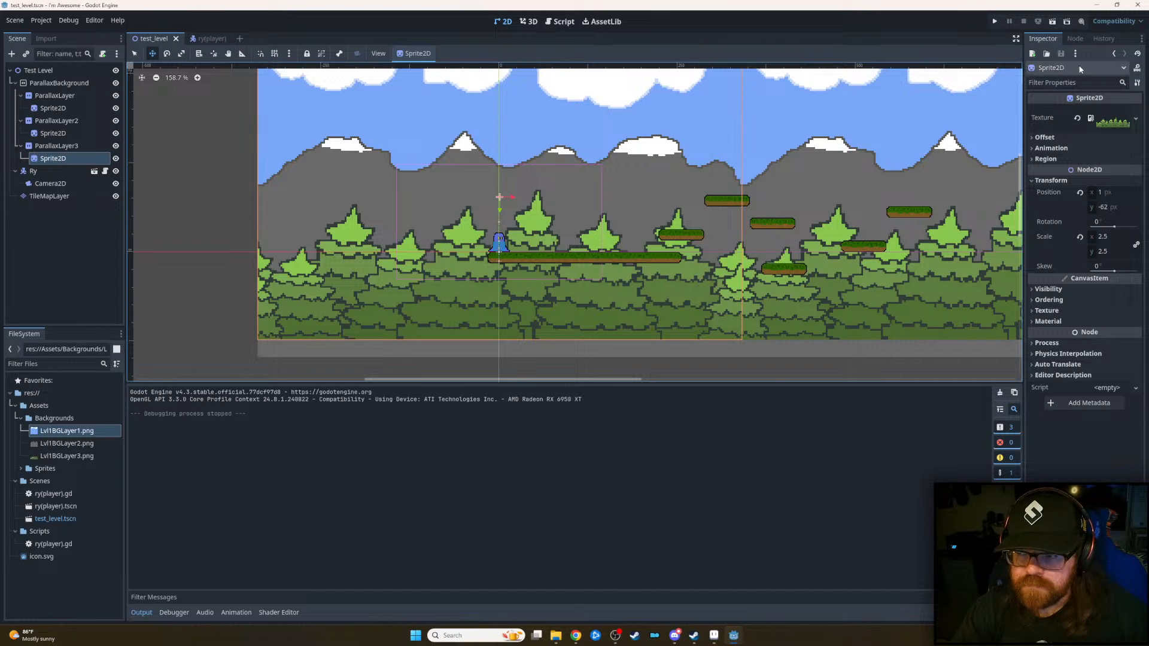
- Run the project again and jump back and forth across all platforms to examine the layers' parallax movement, then close the game
left_click(992, 21)
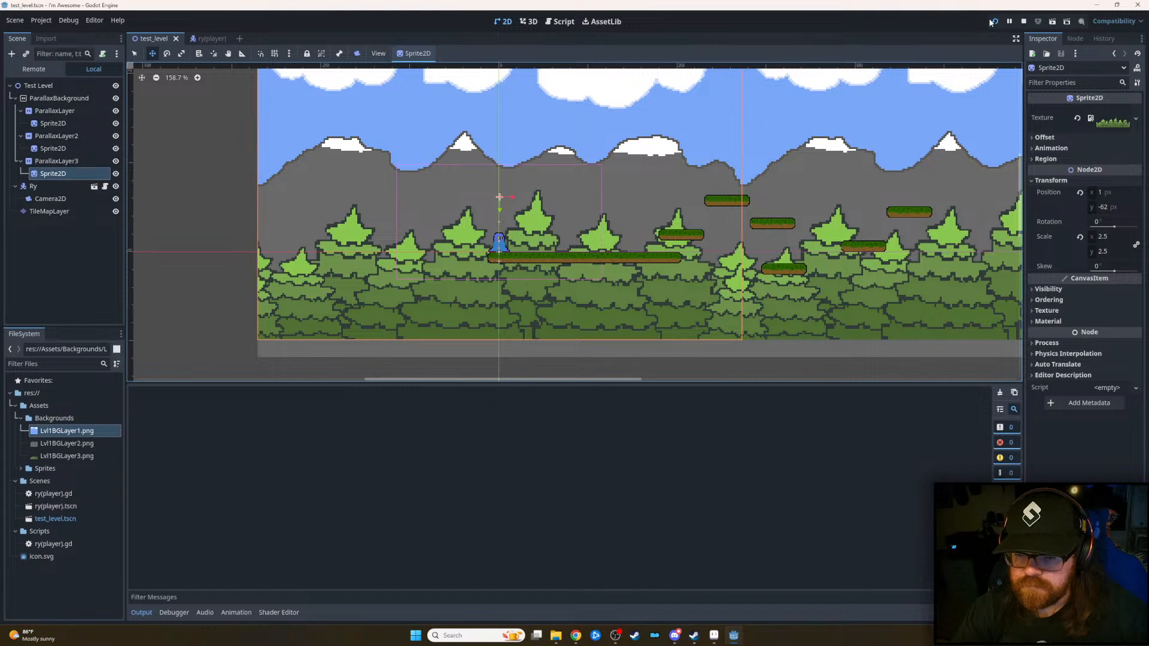
key("Right")
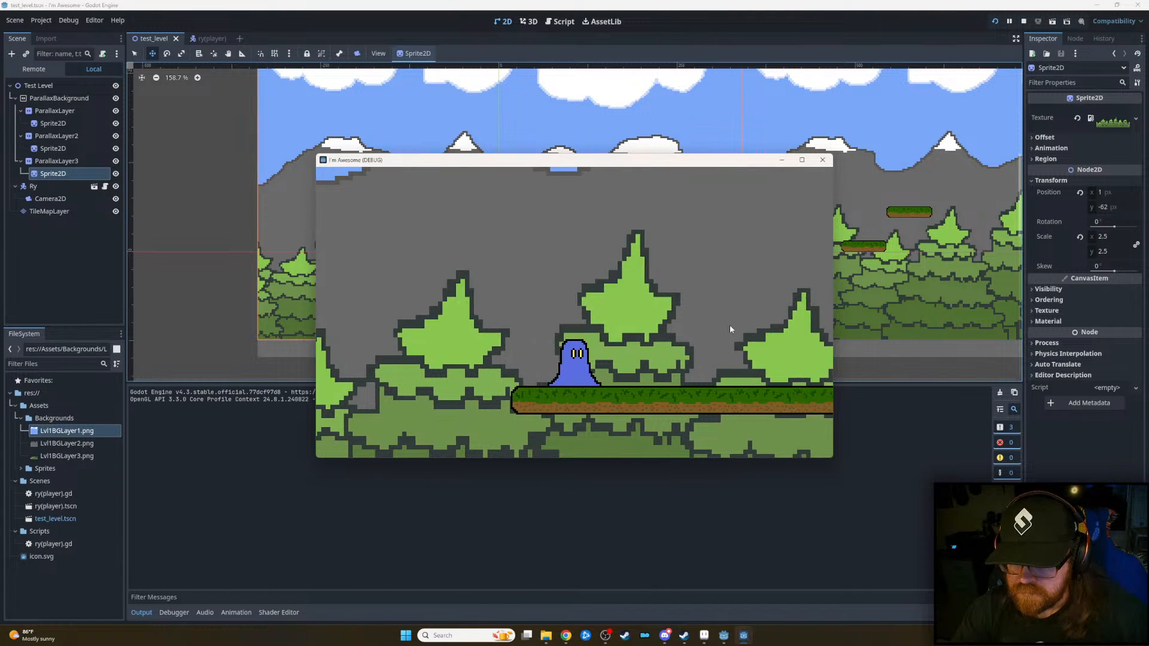
key("space")
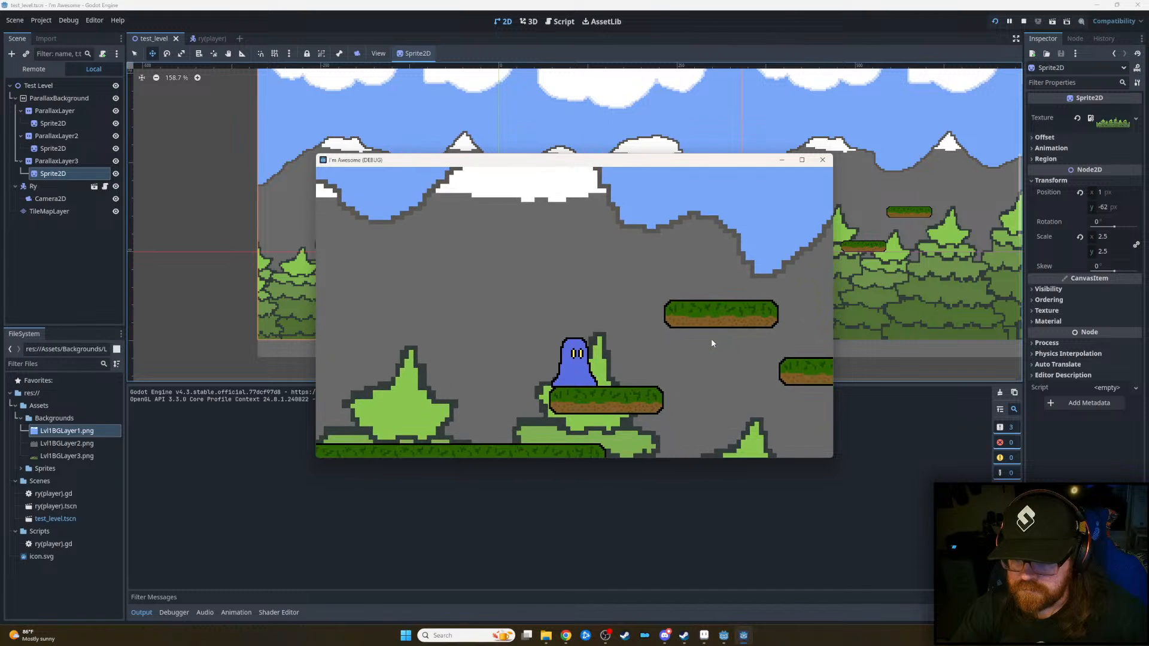
key("Right")
key("Left")
key("space")
key("Right")
key("space")
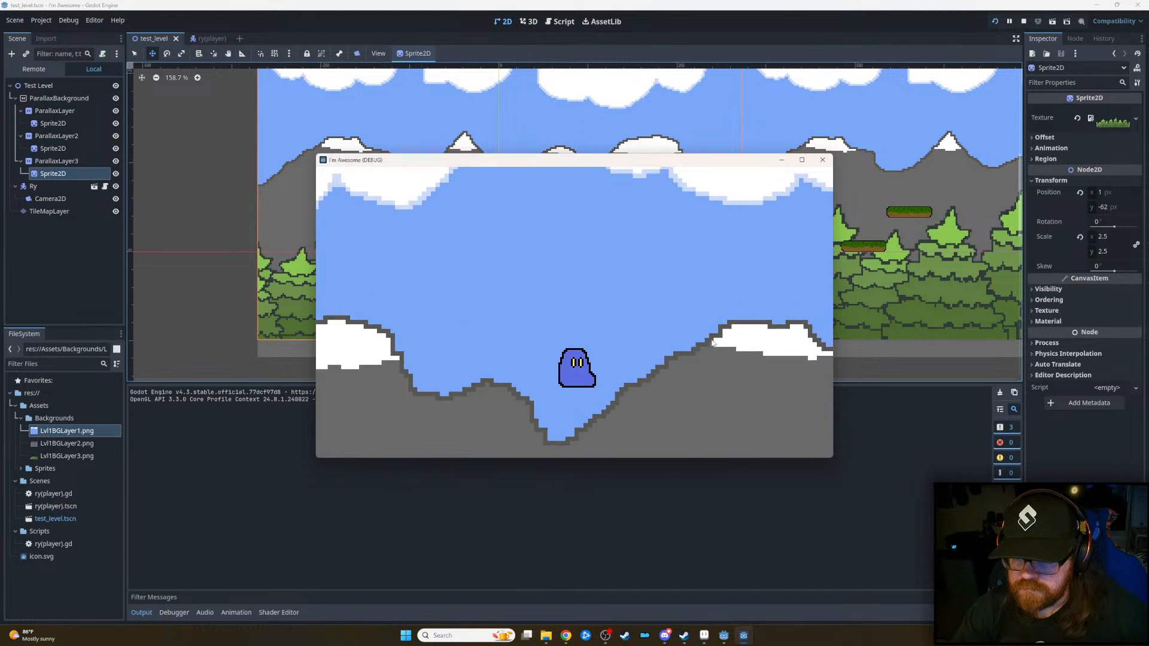
key("Left")
key("Left")
key("space")
key("Right")
key("space")
key("space")
key("Right")
key("Right")
key("Left")
key("Right")
key("space")
key("space")
key("Left")
key("Left")
key("Right")
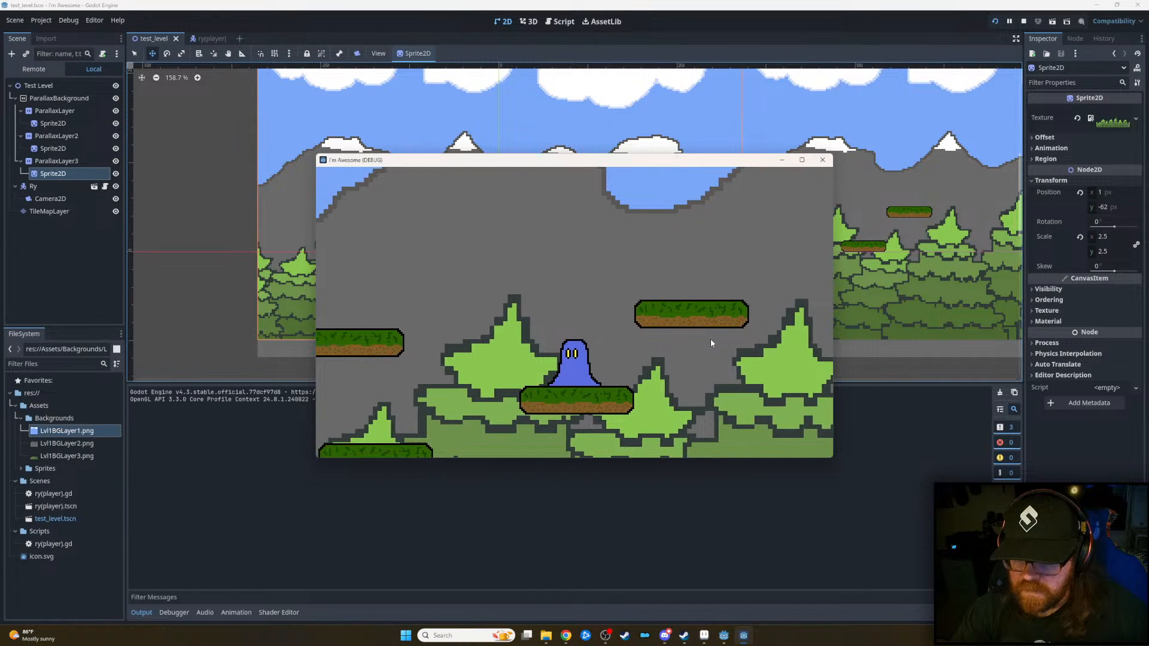
key("space")
key("Right")
key("Left")
key("space")
key("Right")
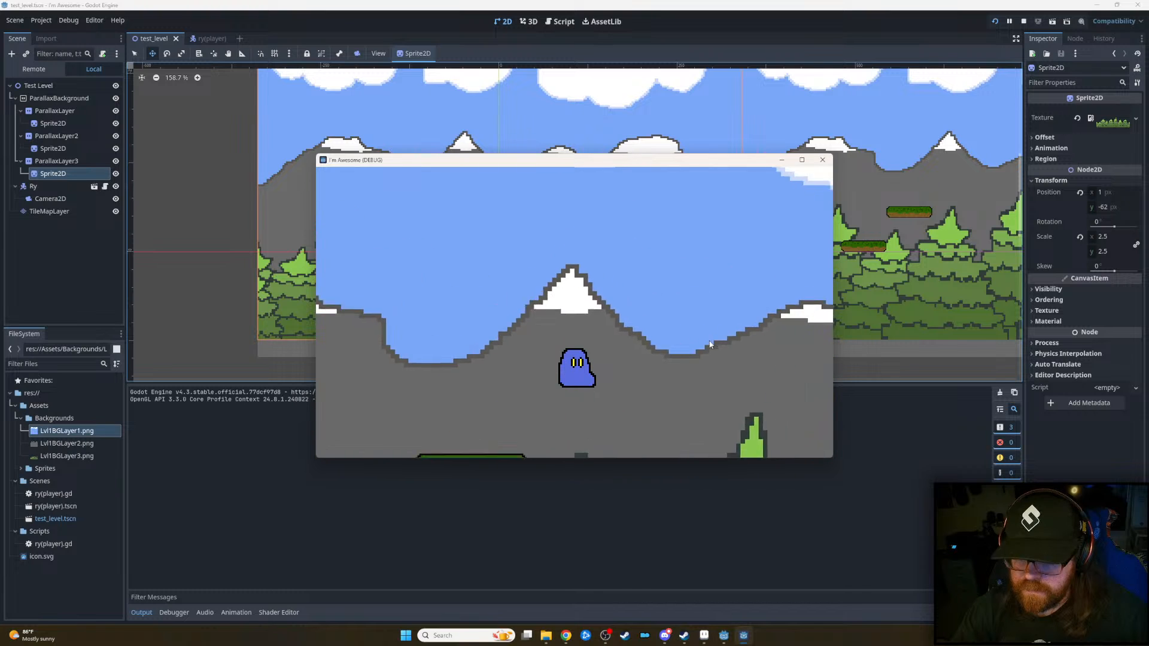
left_click(822, 160)
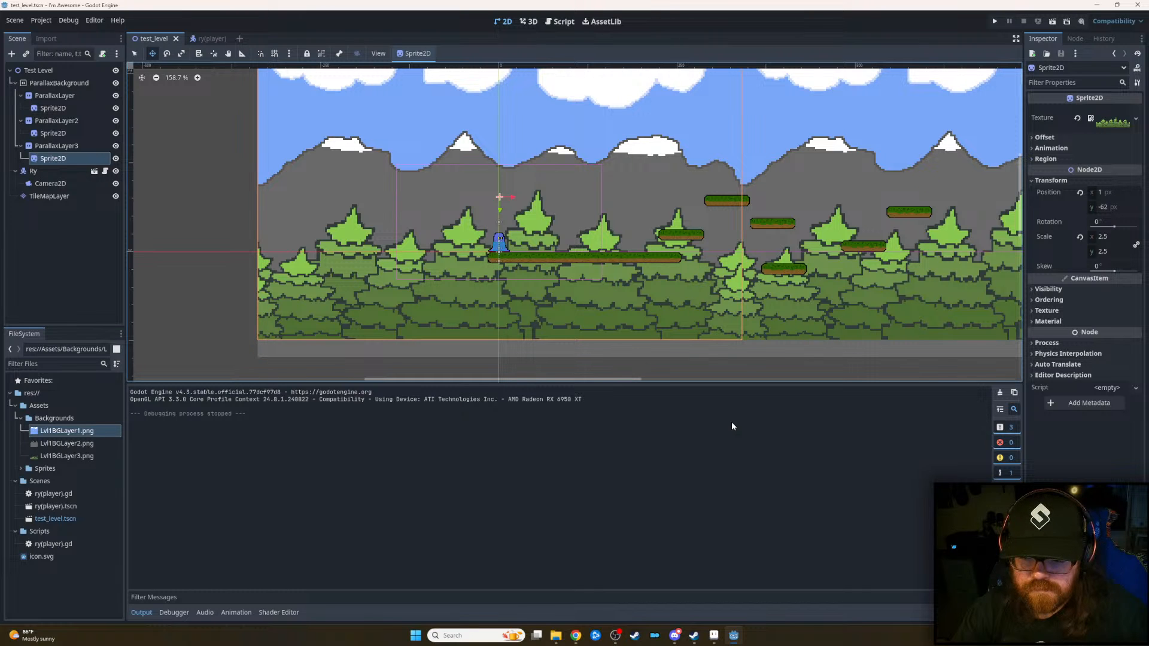
- Set the scale of the tree sprite under ParallaxLayer3 to 2.2 on both axes
scroll(609, 318, "down", 4)
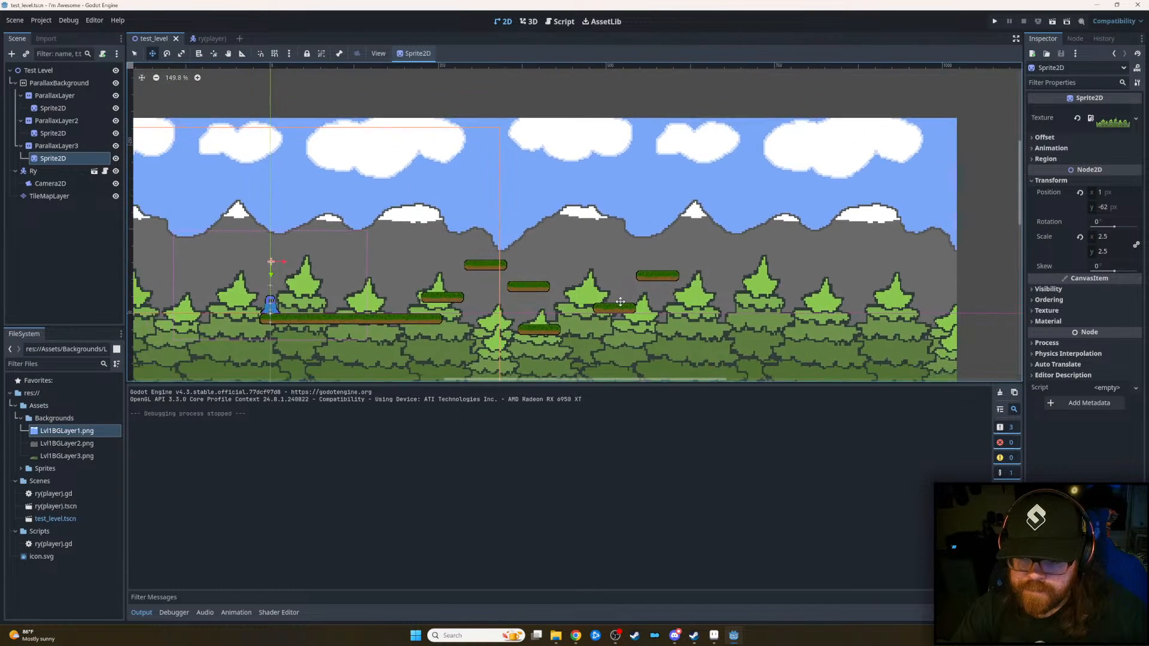
scroll(608, 318, "down", 3)
middle_click_drag(601, 322, 745, 238)
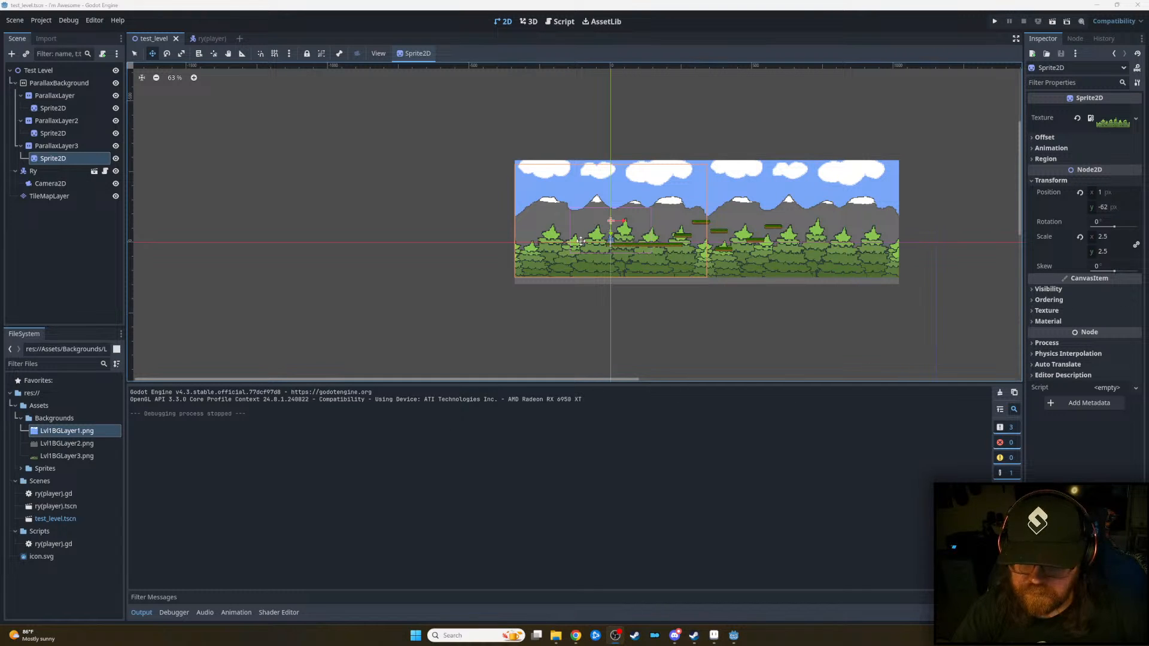
scroll(565, 275, "up", 1)
scroll(609, 244, "up", 3)
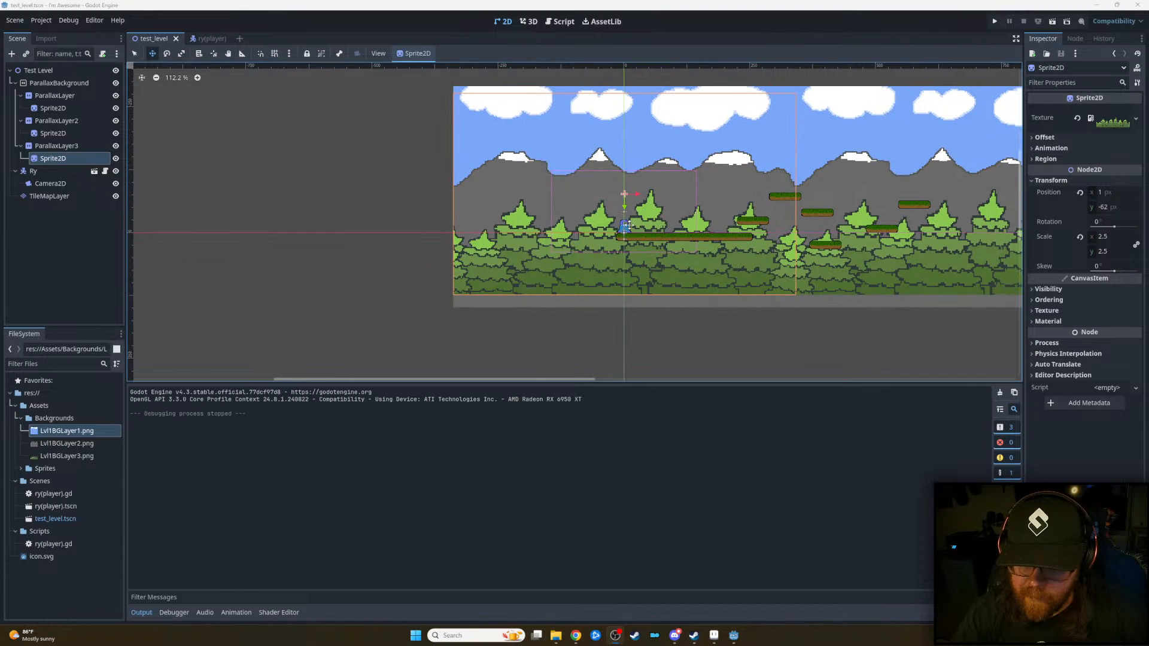
middle_click_drag(661, 228, 530, 250)
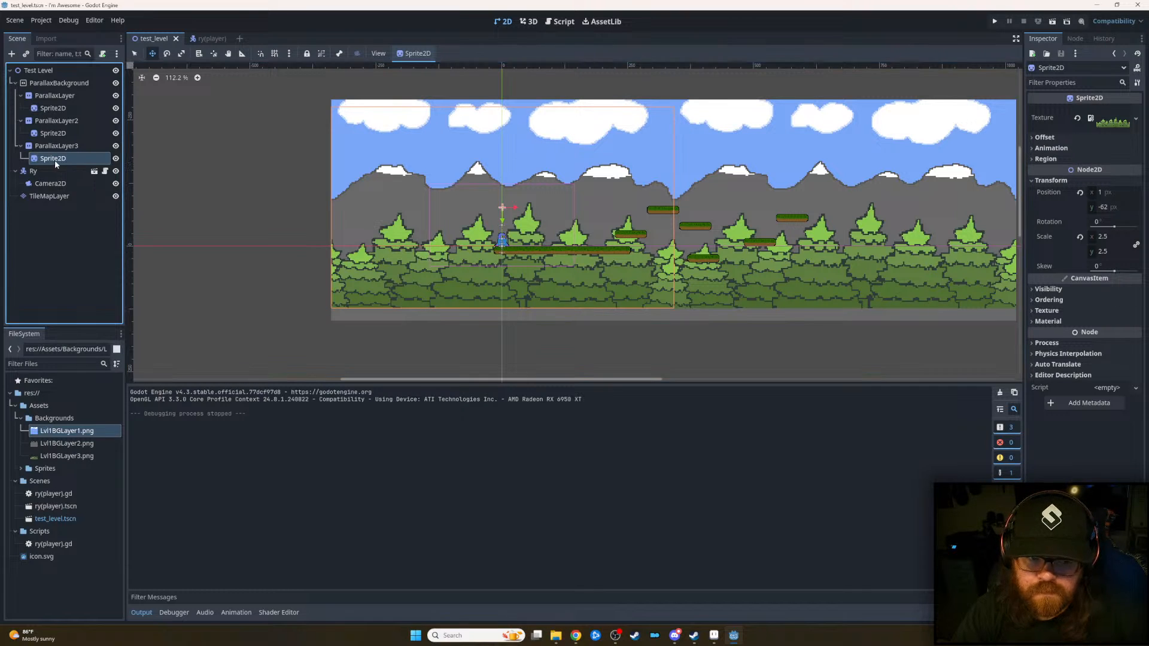
left_click(1108, 236)
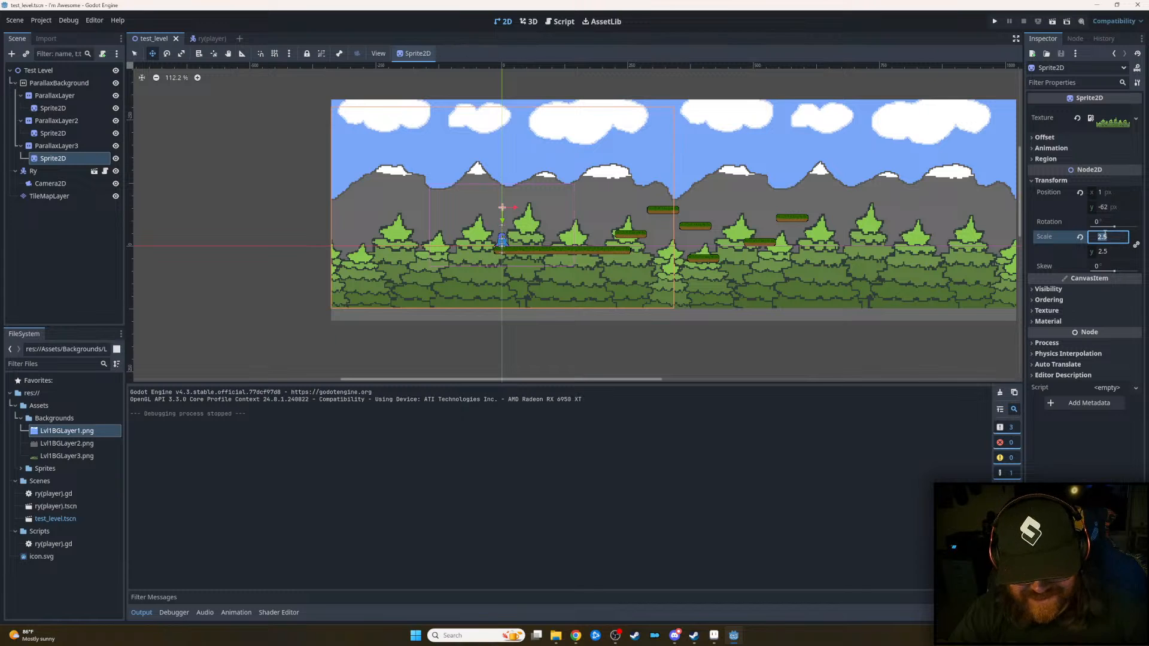
type("2.2")
key("Tab")
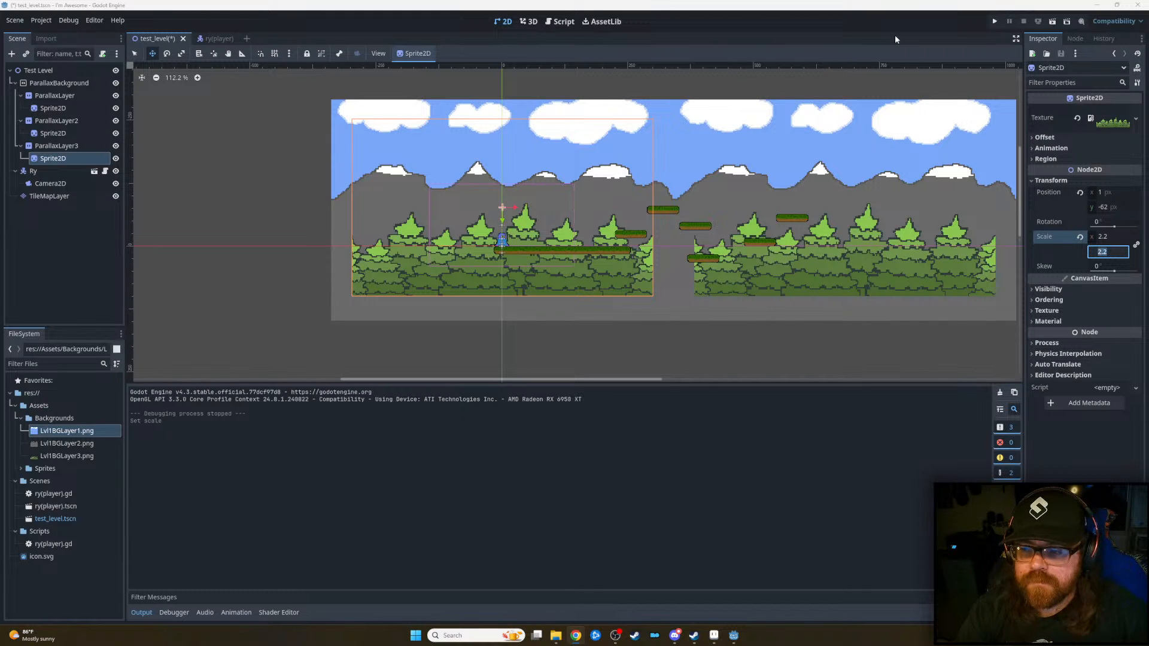
- Set the horizontal motion mirroring of ParallaxLayer3 to 598.4
left_click(59, 147)
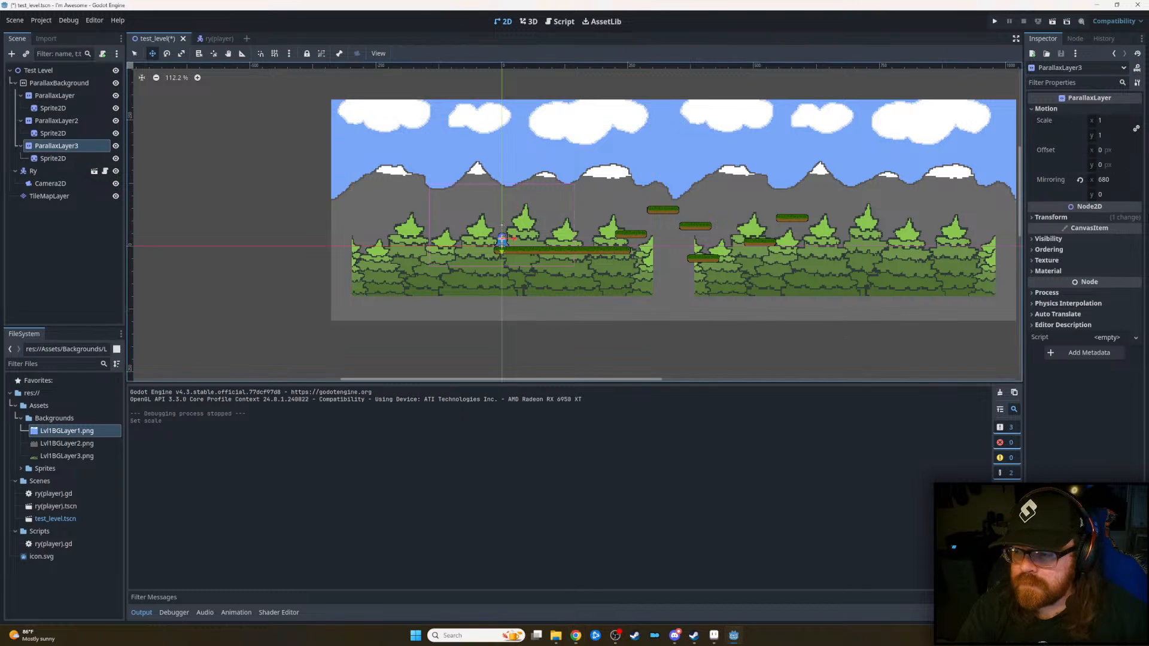
left_click(1113, 180)
type("590")
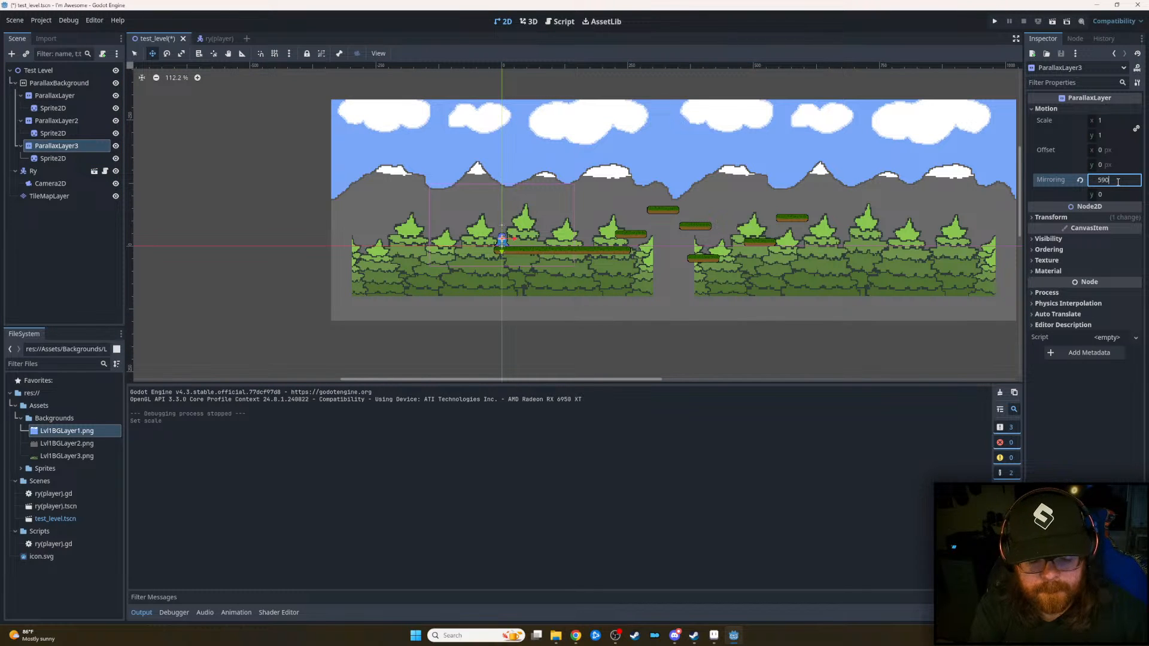
type(".4")
key("Tab")
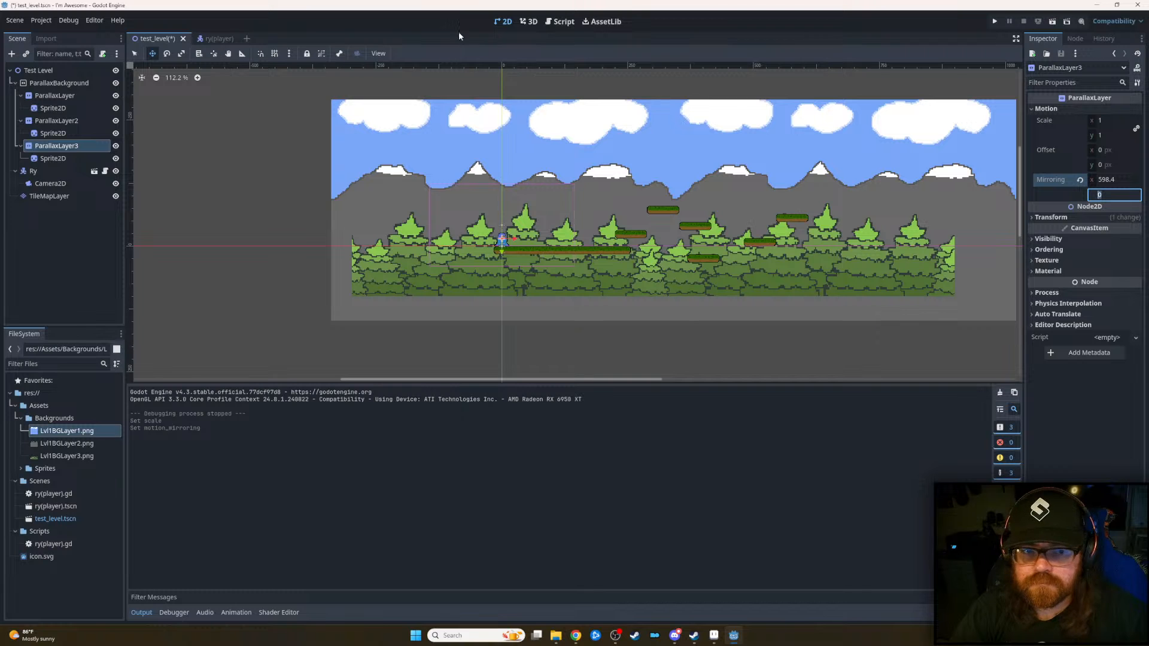
- Run the project and jump up the platforms and back to the ground to check the rescaled tree layer
left_click(994, 22)
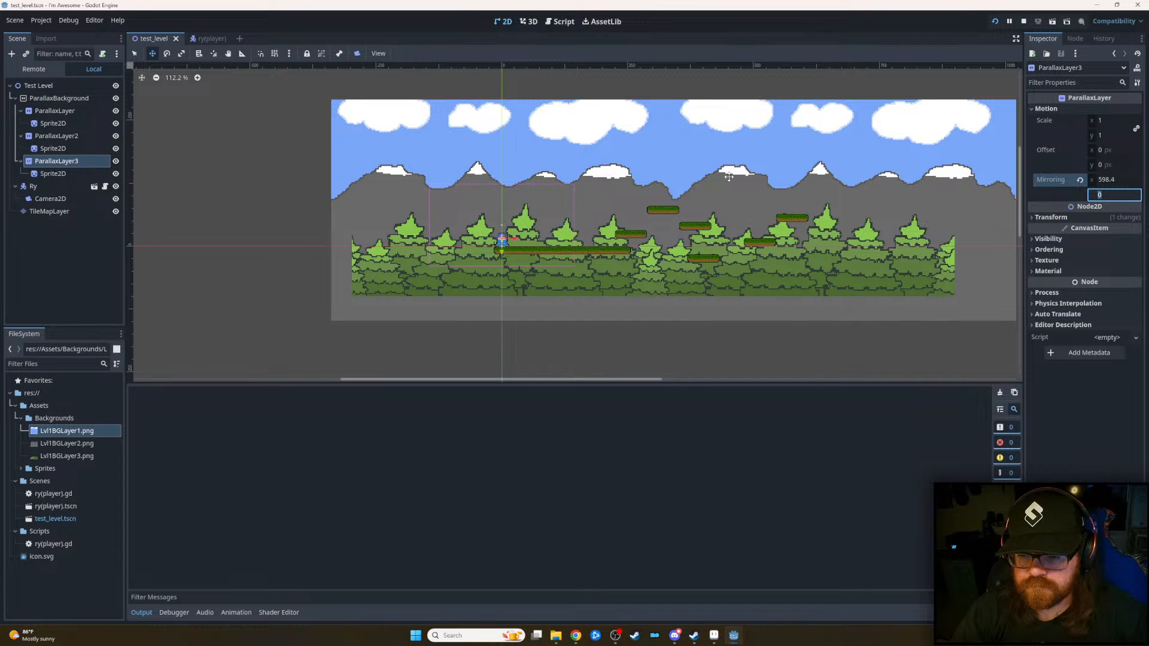
key("Right")
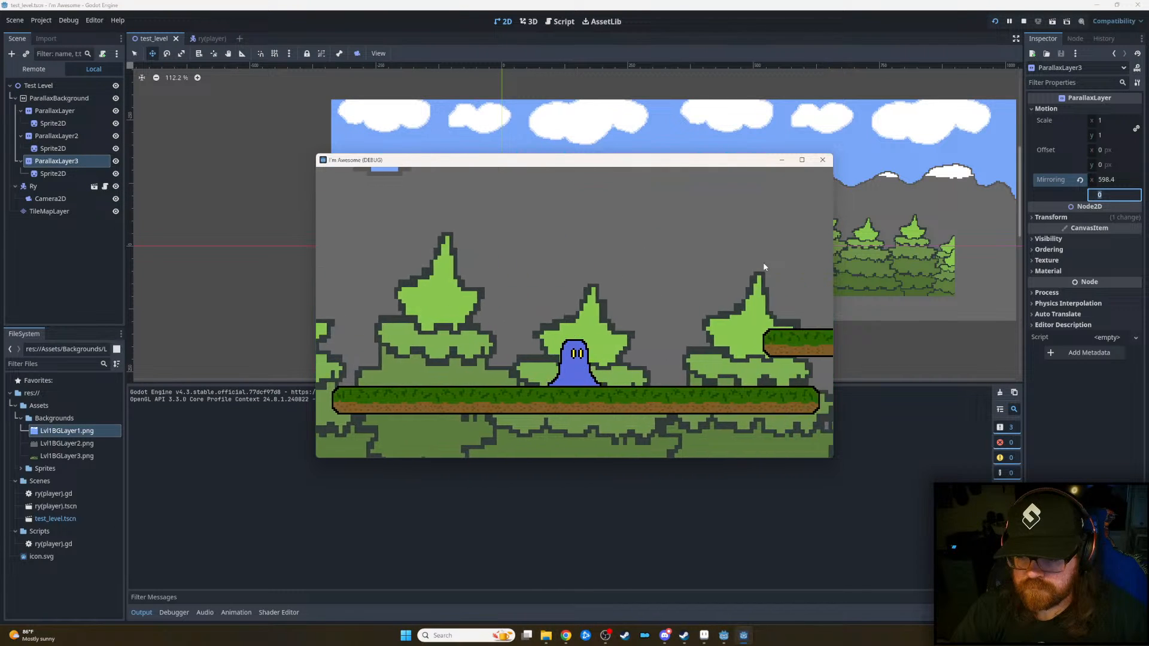
key("space")
key("space")
key("space")
key("space")
key("space")
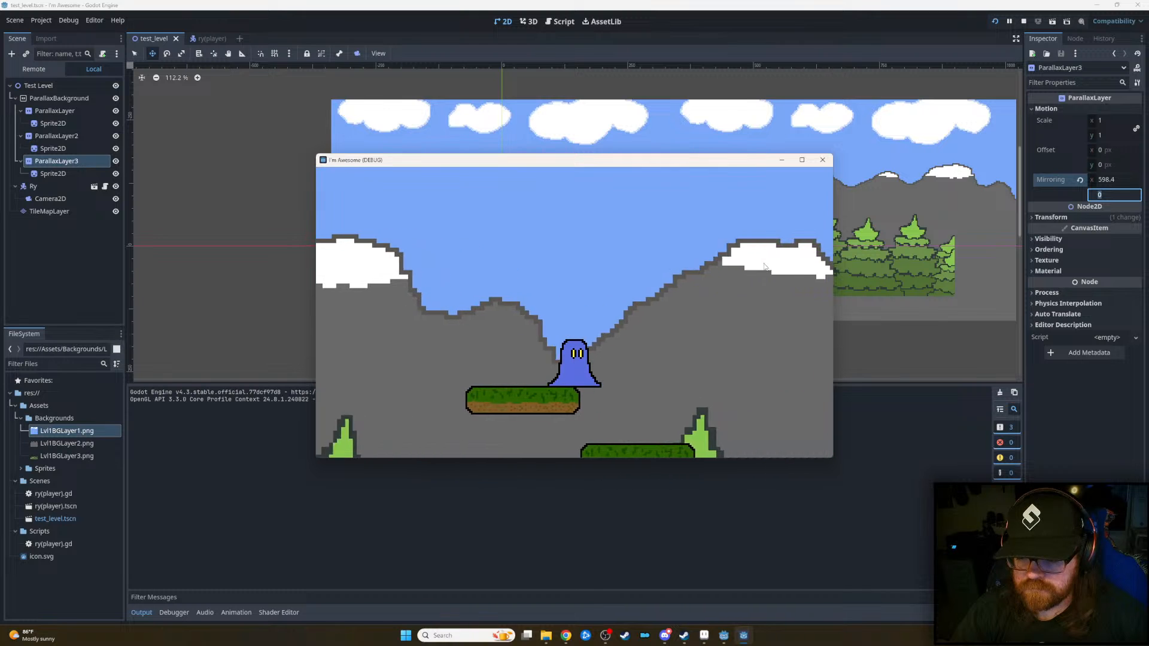
key("space")
key("space")
key("space")
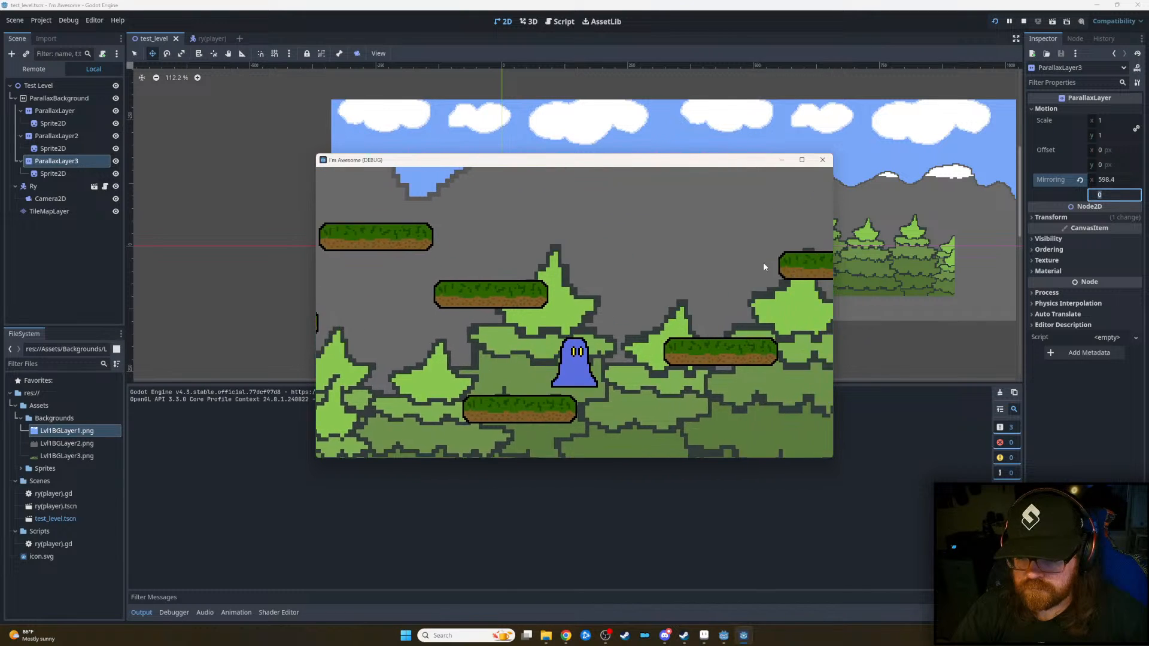
key("space")
key("Left")
key("space")
key("Right")
key("space")
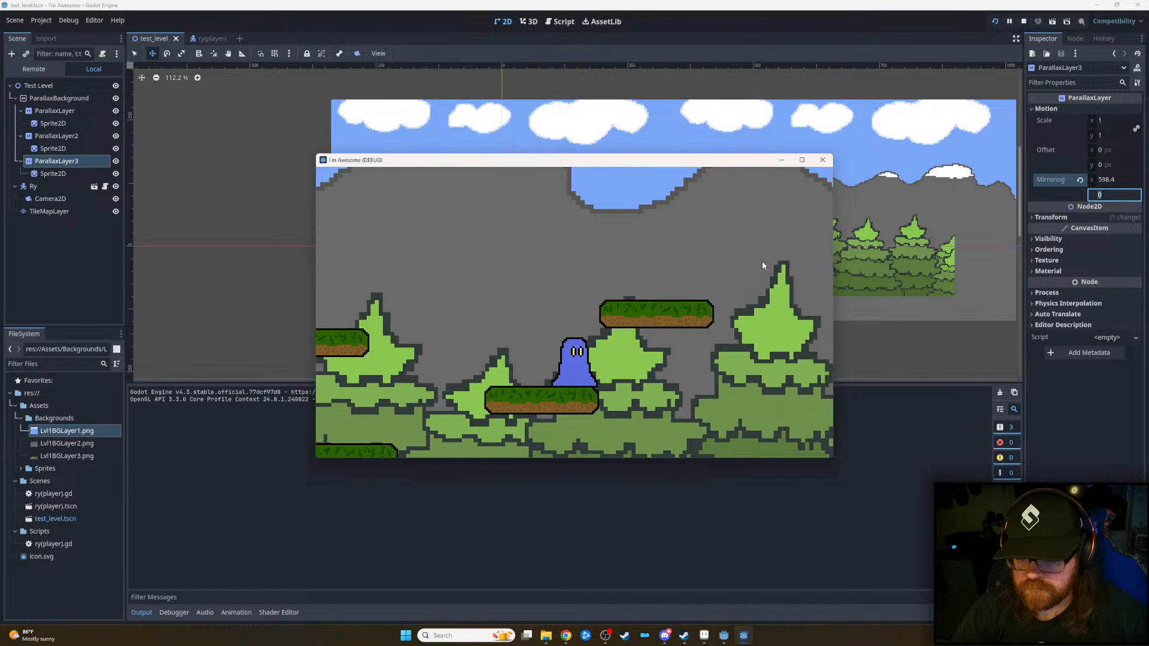
key("Left")
key("Right")
key("Left")
key("space")
key("space")
key("space")
key("Left")
key("space")
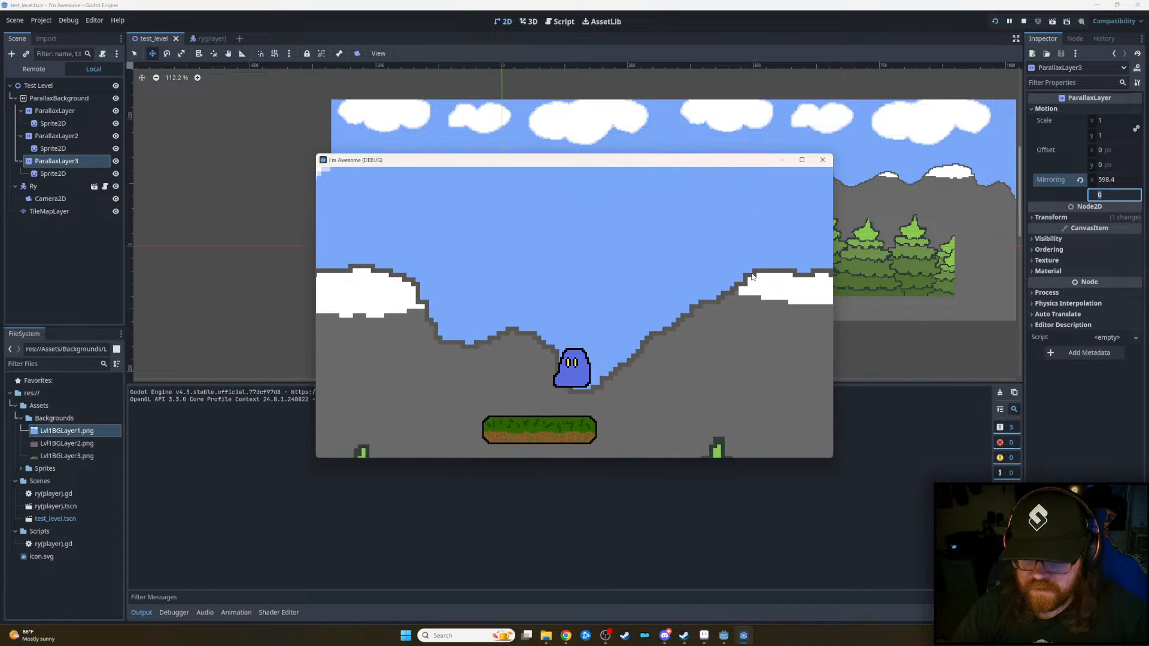
key("Left")
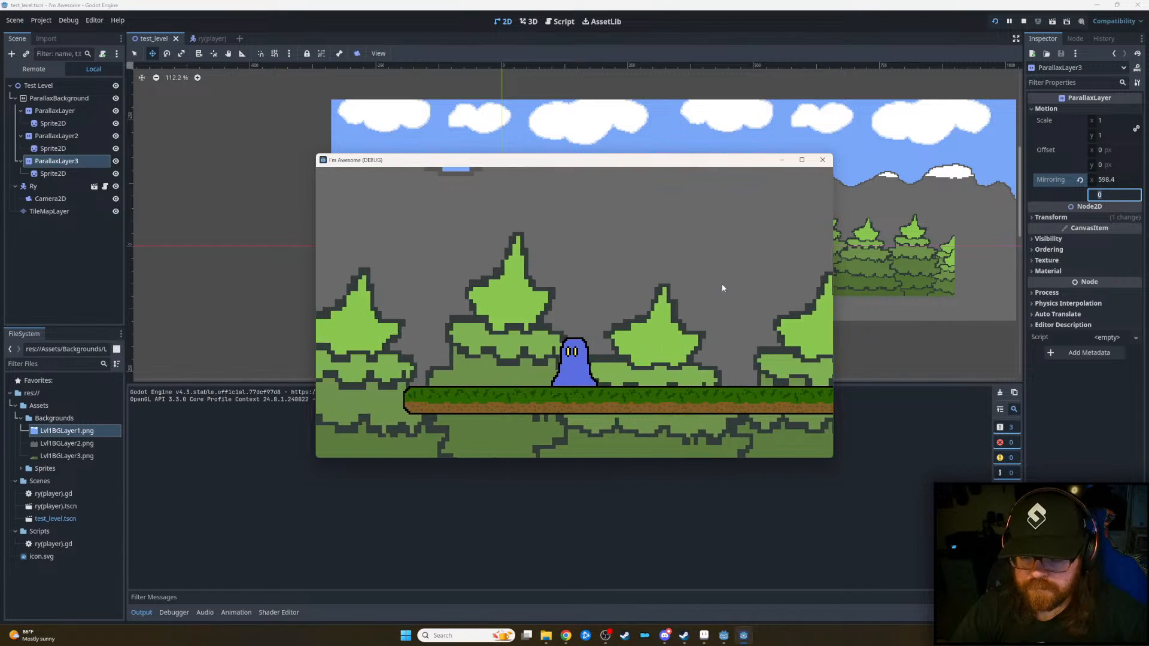
- Cross the platforms again in both directions and drop off them to examine how the mountain and tree layers move and repeat
key("space")
key("space")
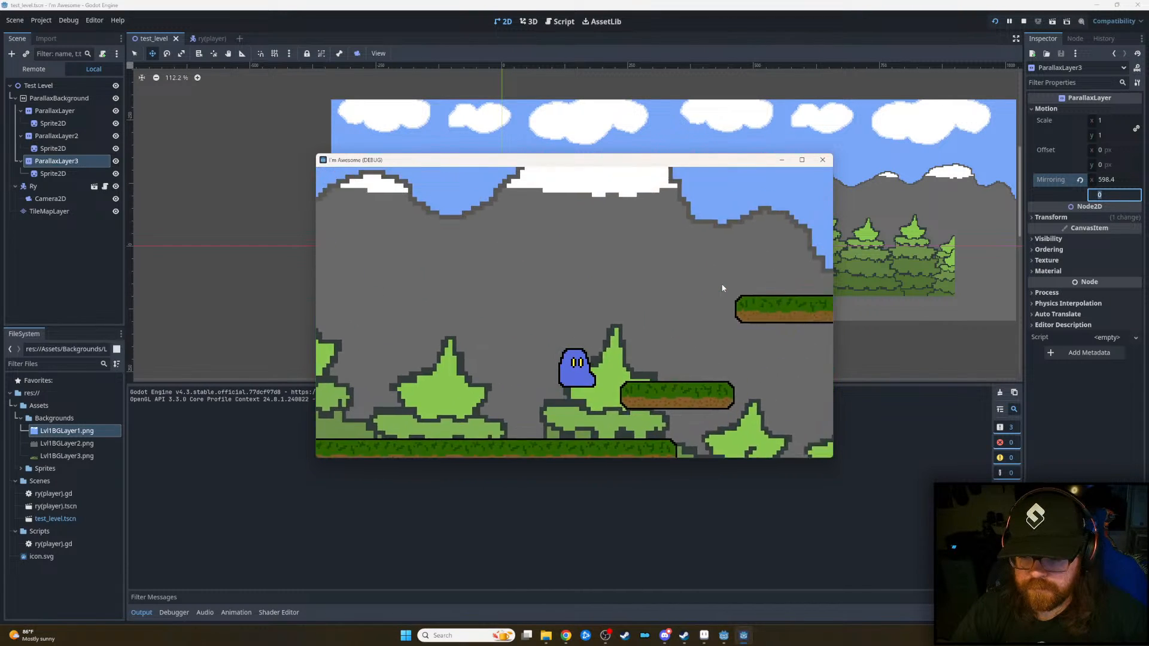
key("space")
key("Down")
key("space")
key("space")
key("space")
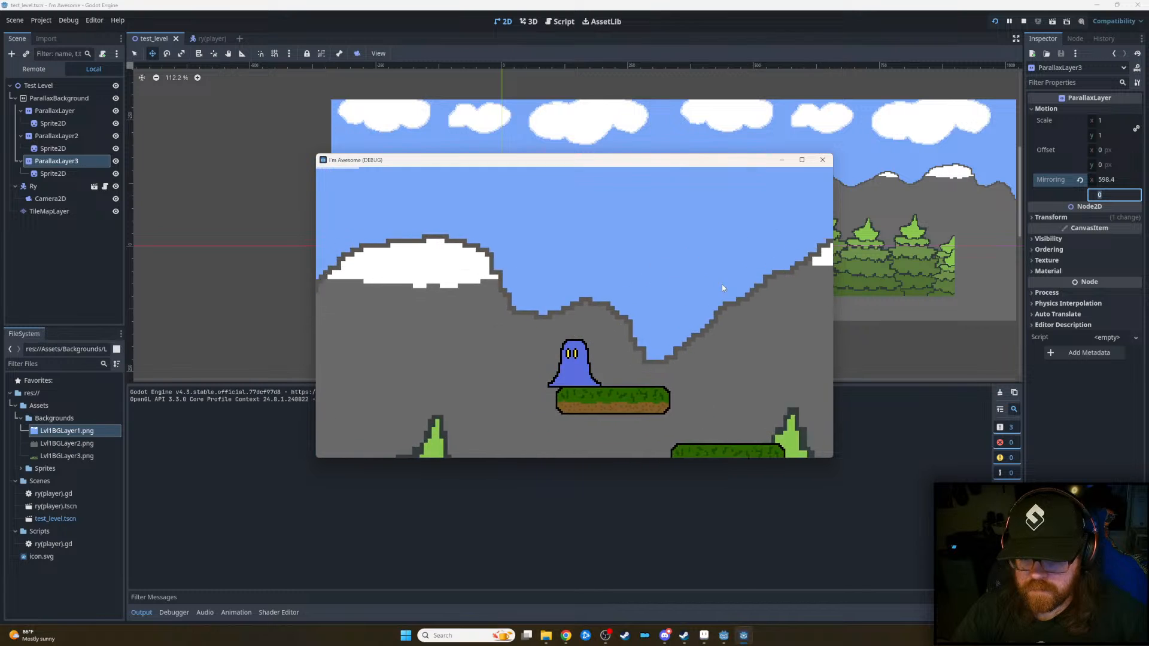
key("Down")
key("Left")
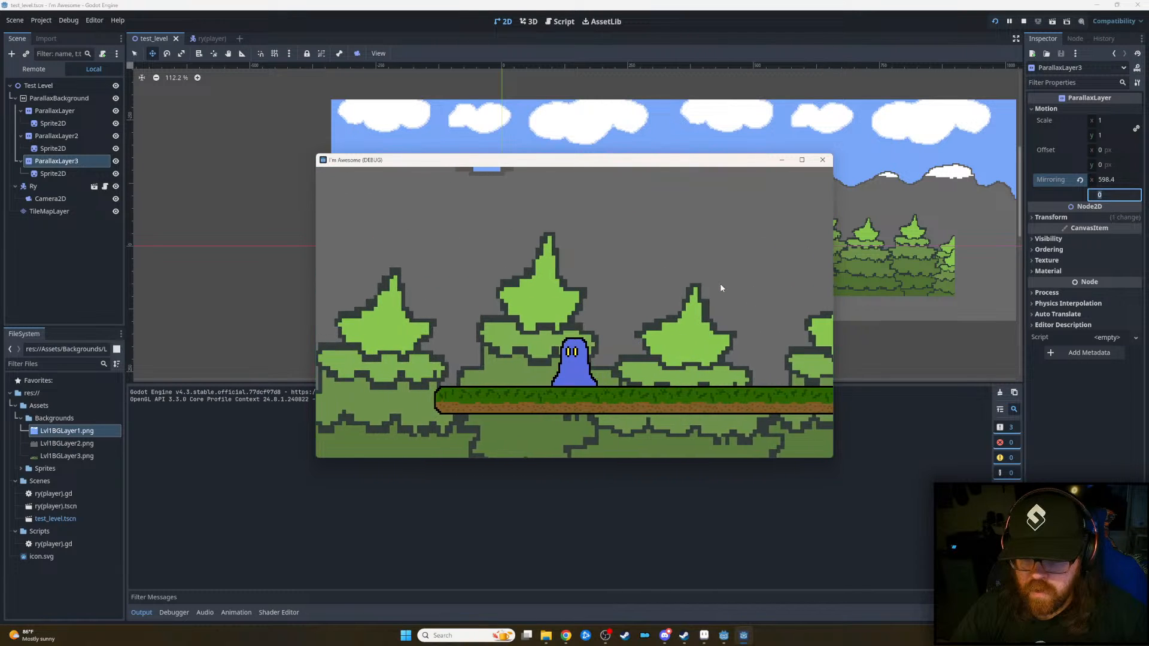
key("Left")
key("space")
key("Right")
key("Right")
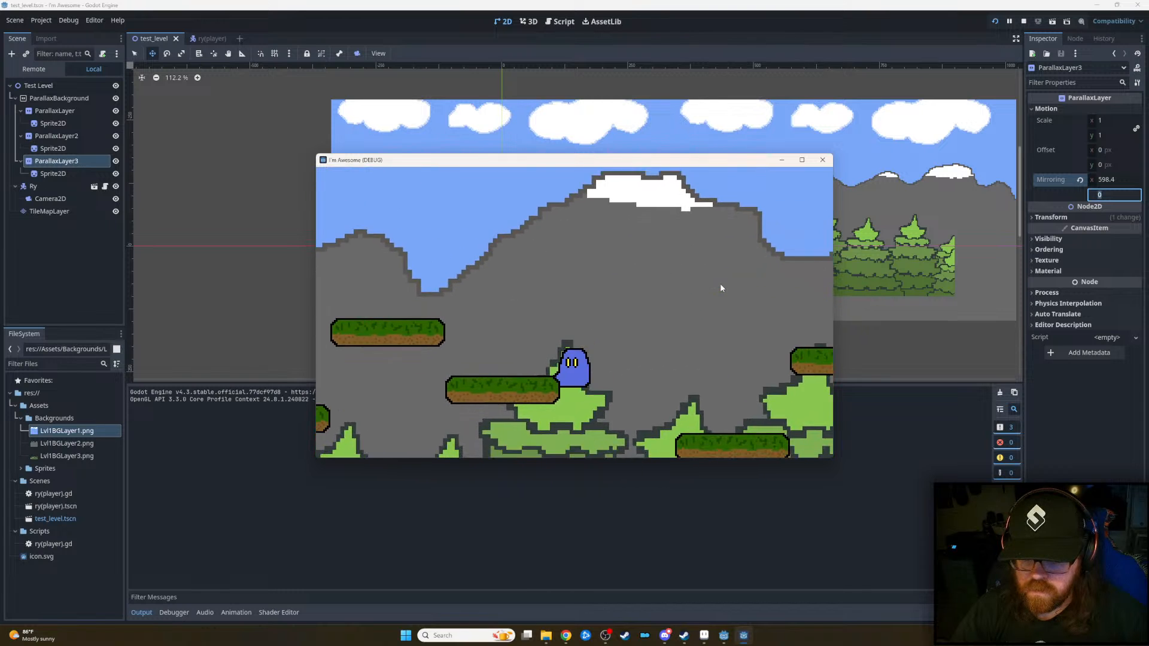
key("Left")
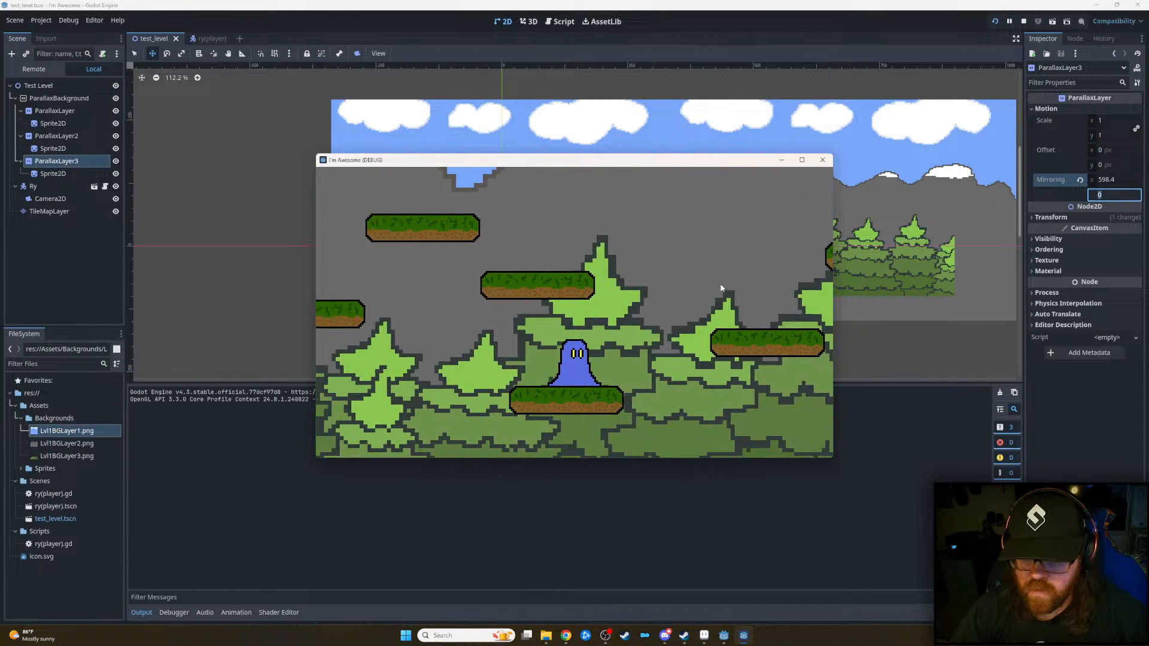
key("space")
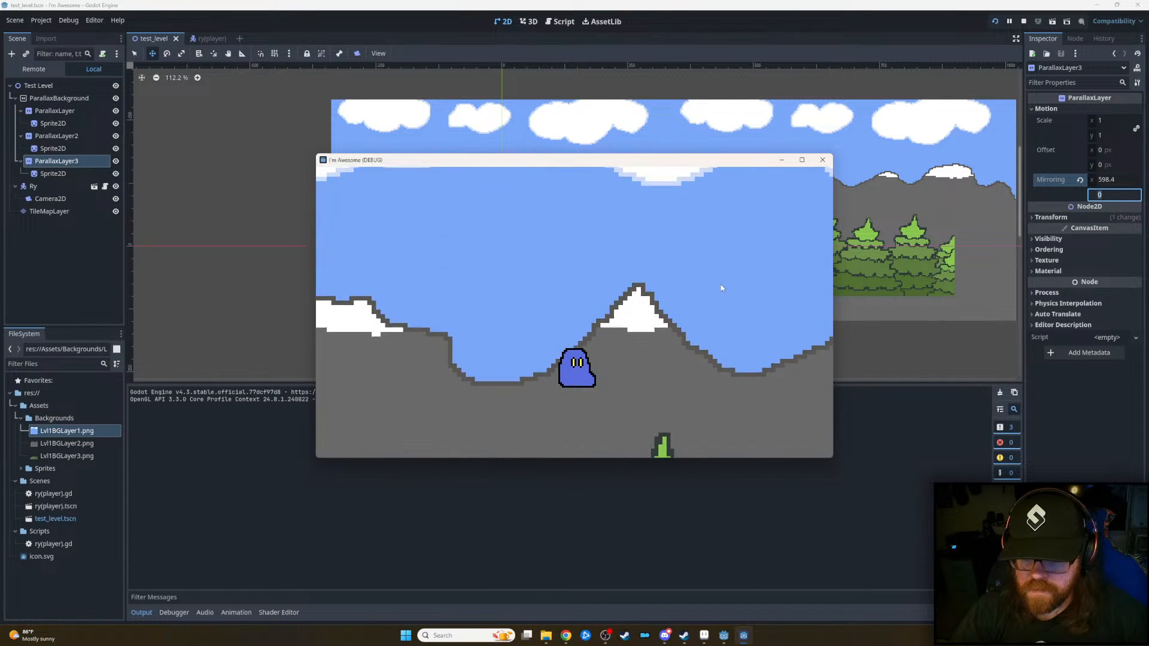
key("Left")
key("Left")
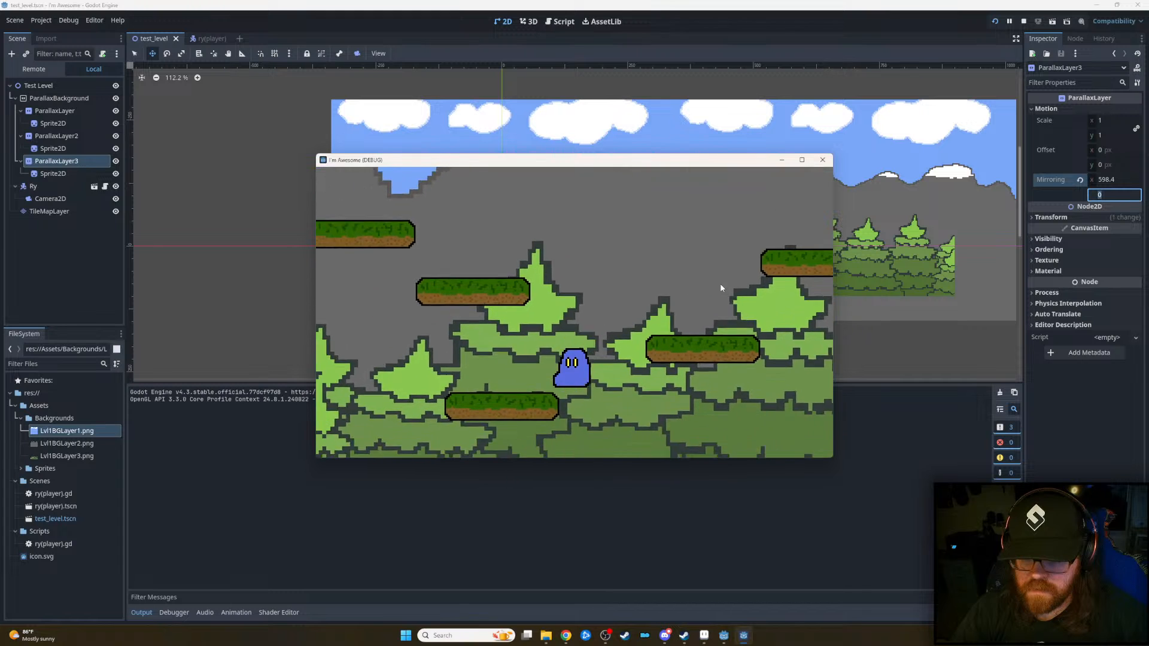
key("space")
key("Left")
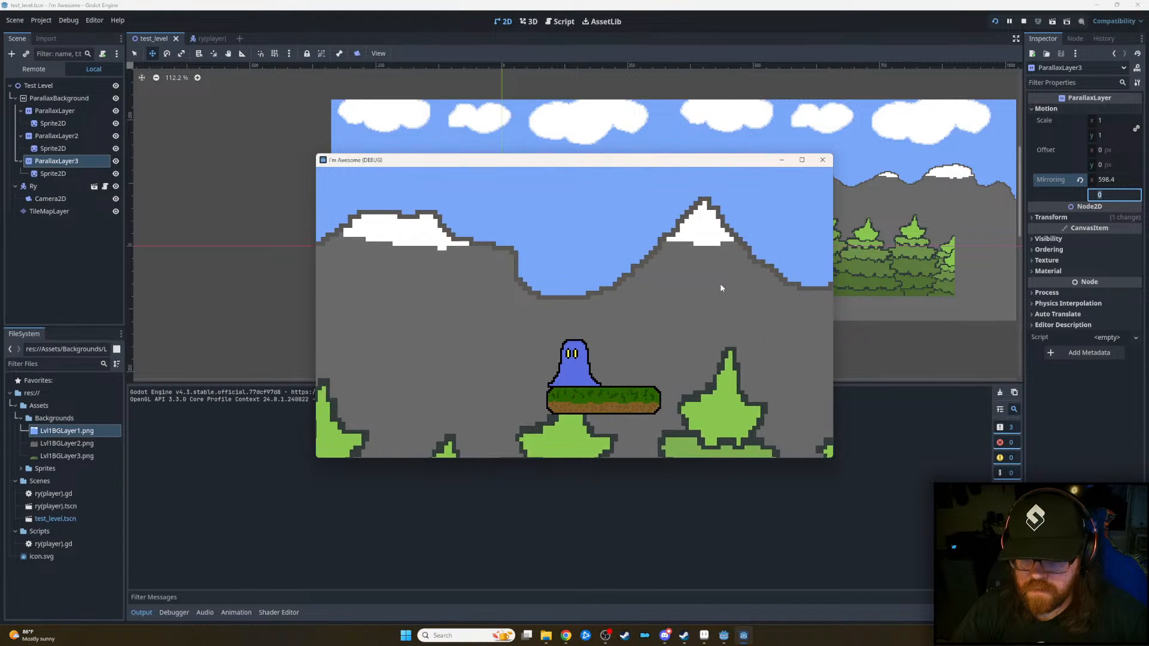
key("Left")
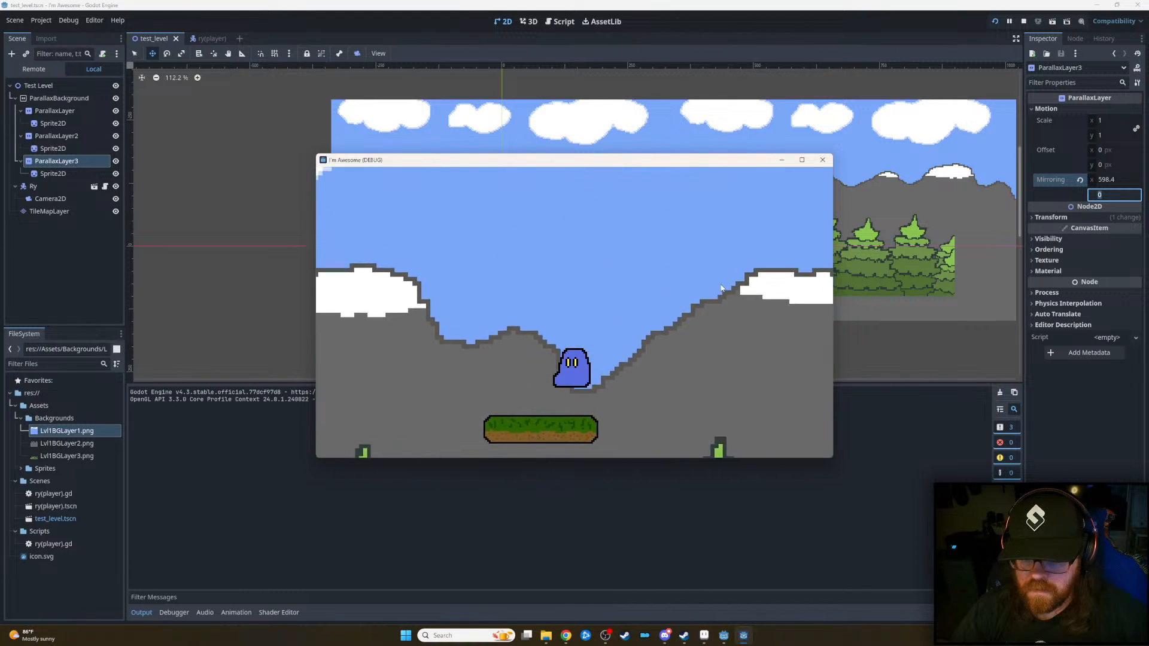
key("Left")
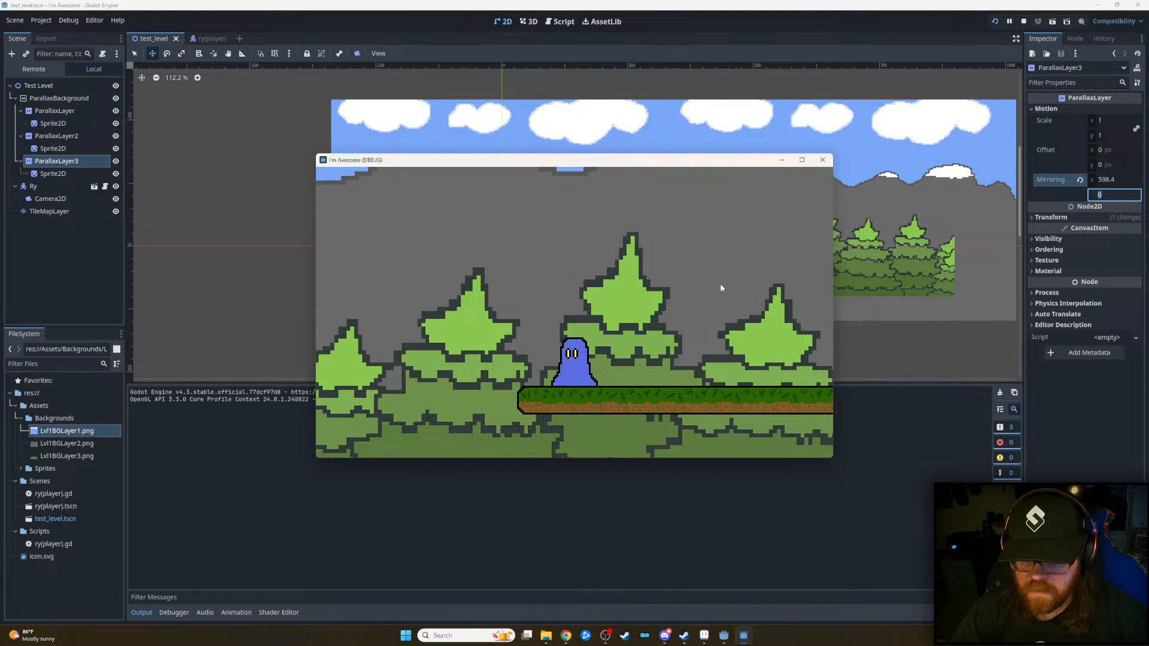
key("Right")
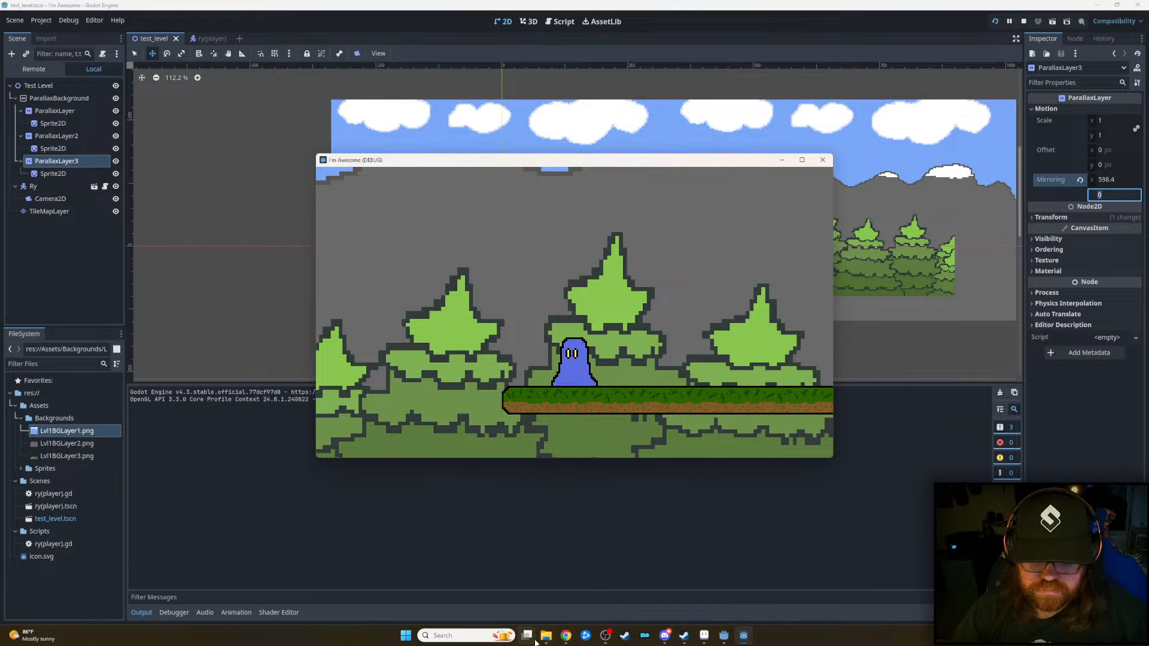
left_click(395, 638)
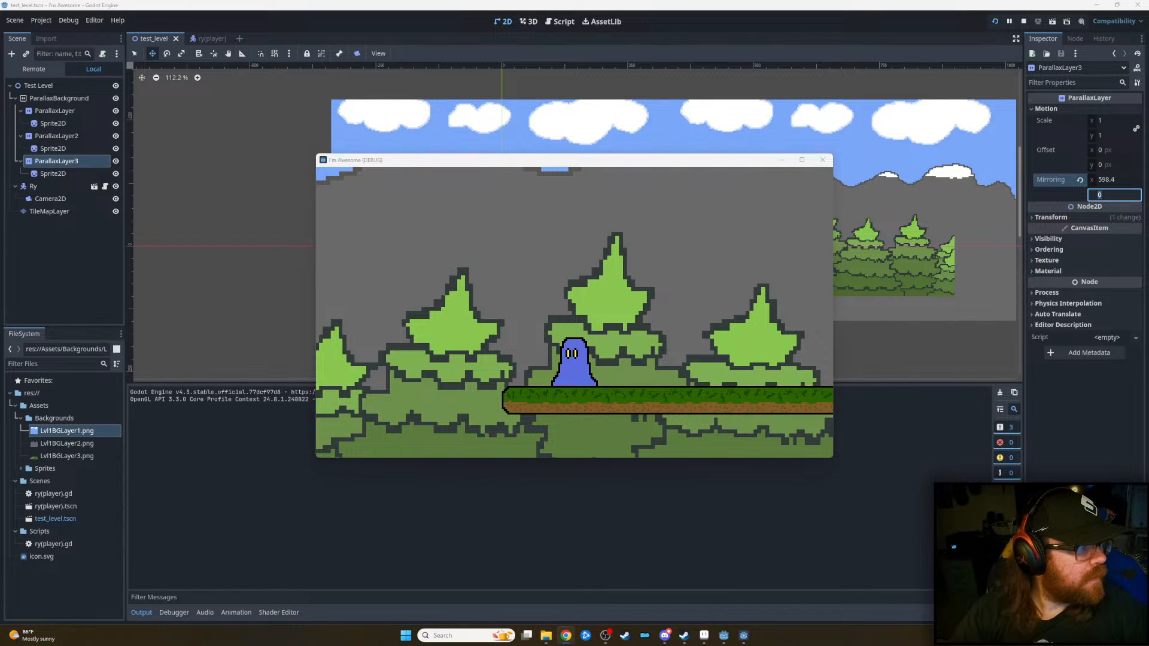
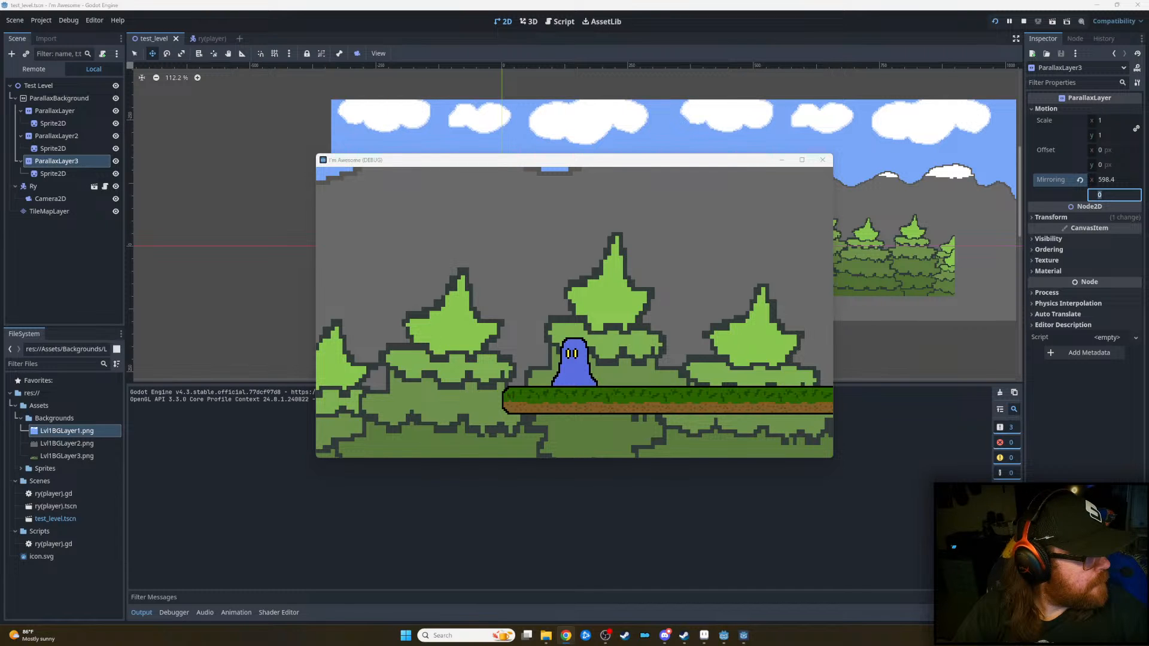
- Resume the running game, jump across the platforms once more to inspect background coverage in the game view, and close the game
left_click(628, 323)
key("d")
key("space")
key("space")
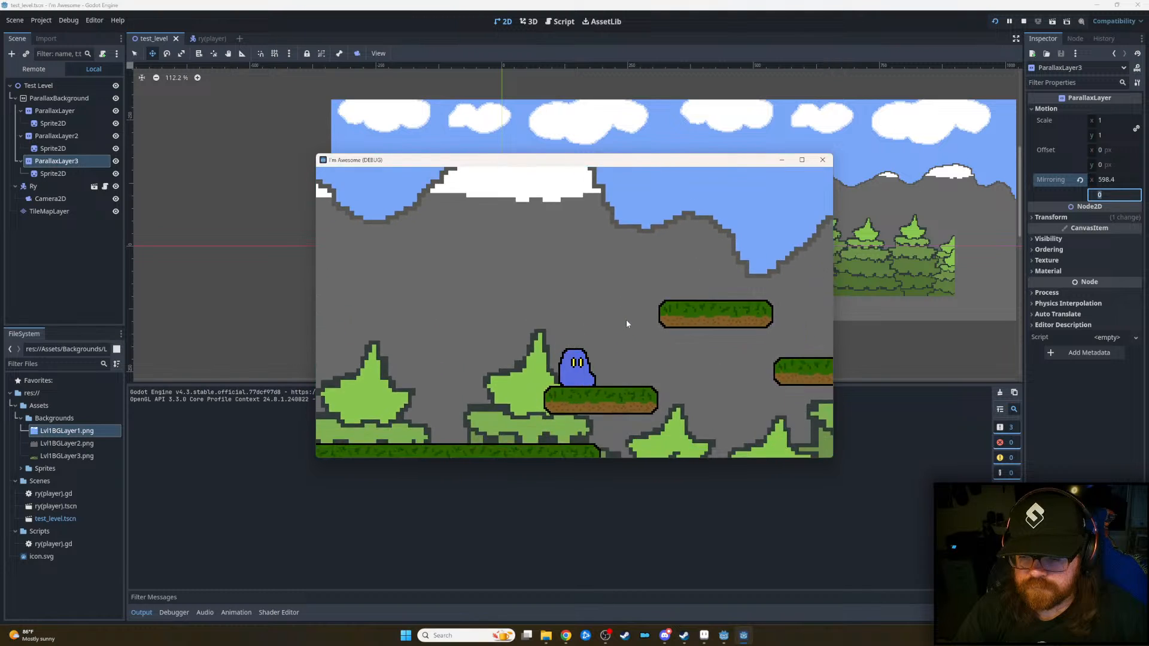
key("a")
key("space")
key("d")
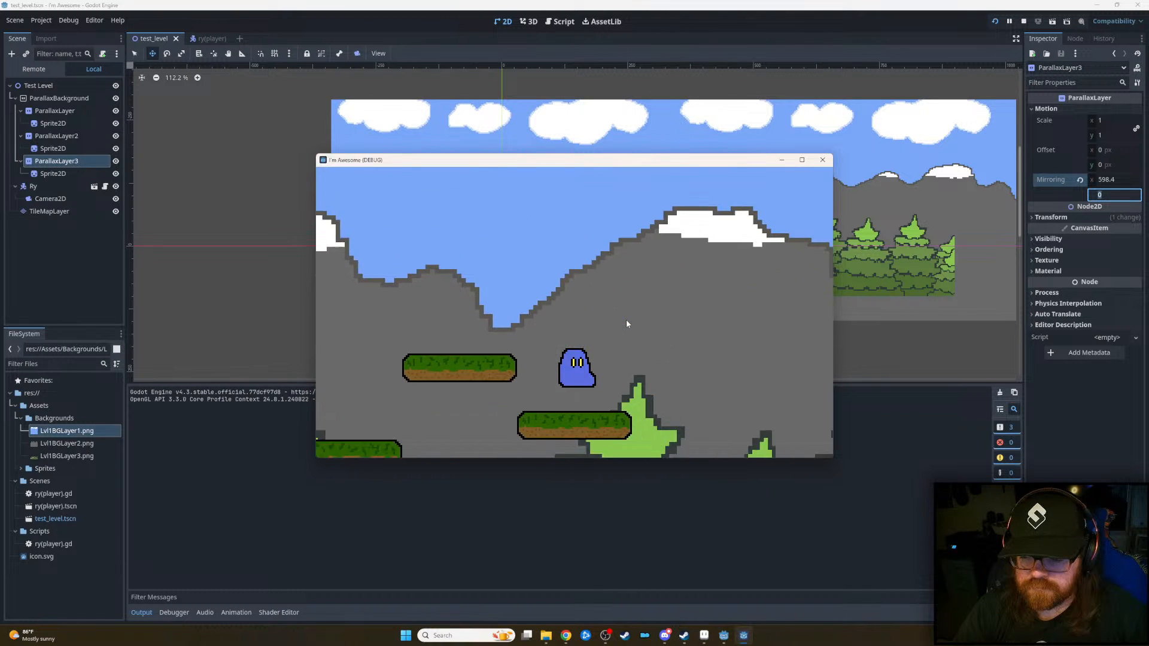
key("d")
key("a")
key("space")
key("d")
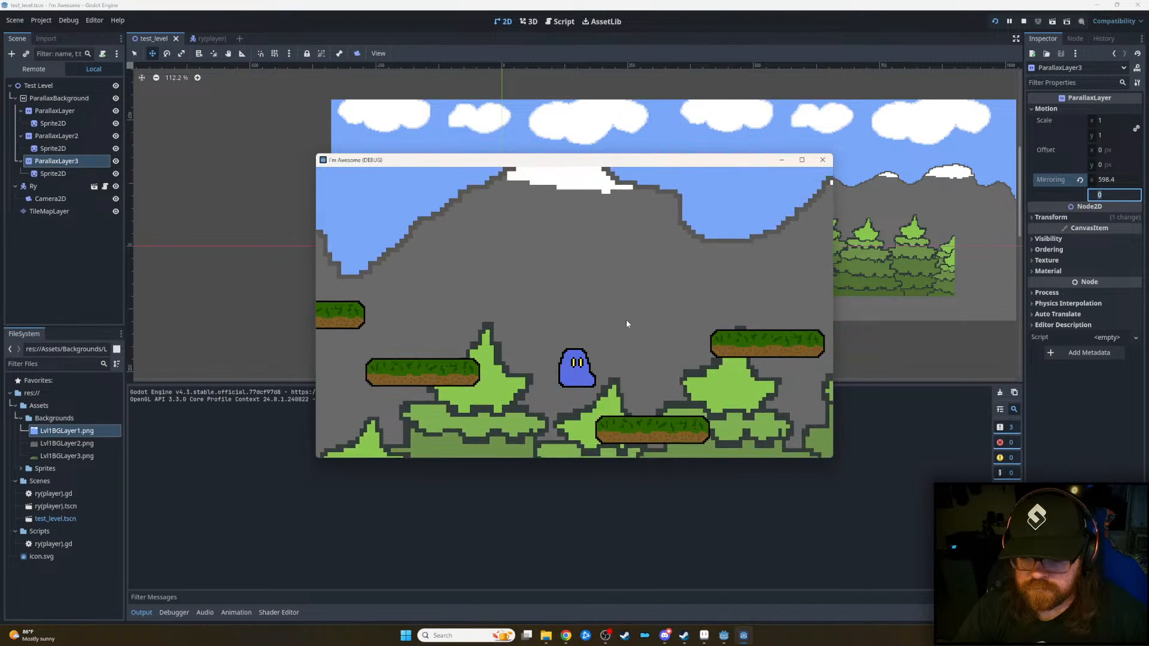
key("a")
key("space")
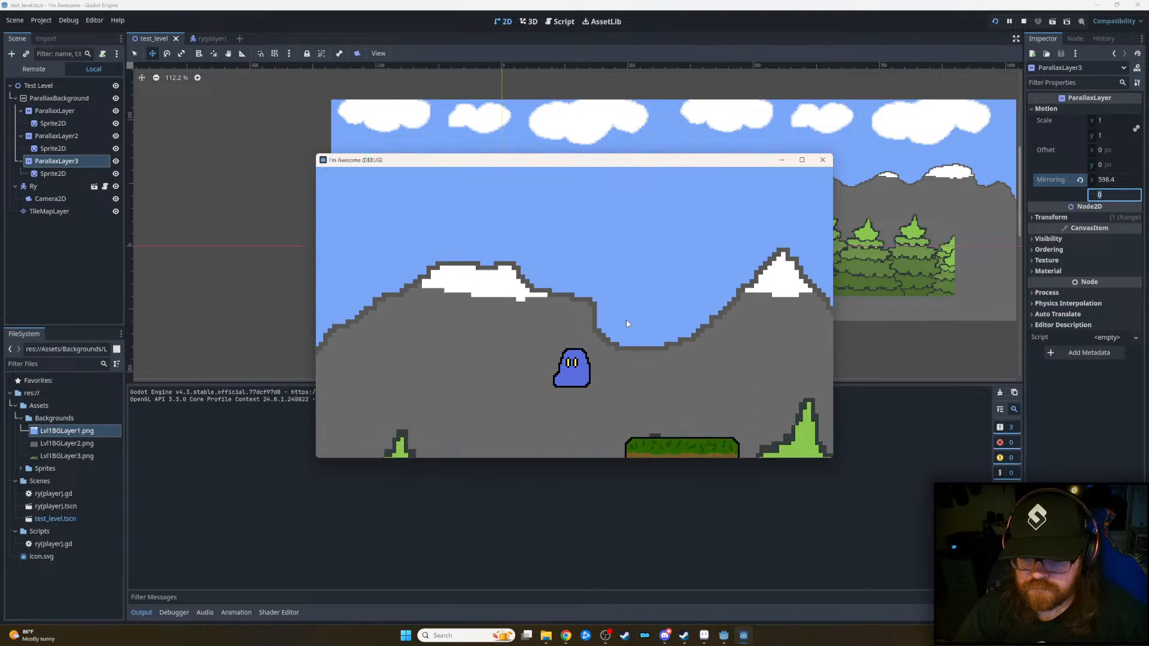
key("space")
key("d")
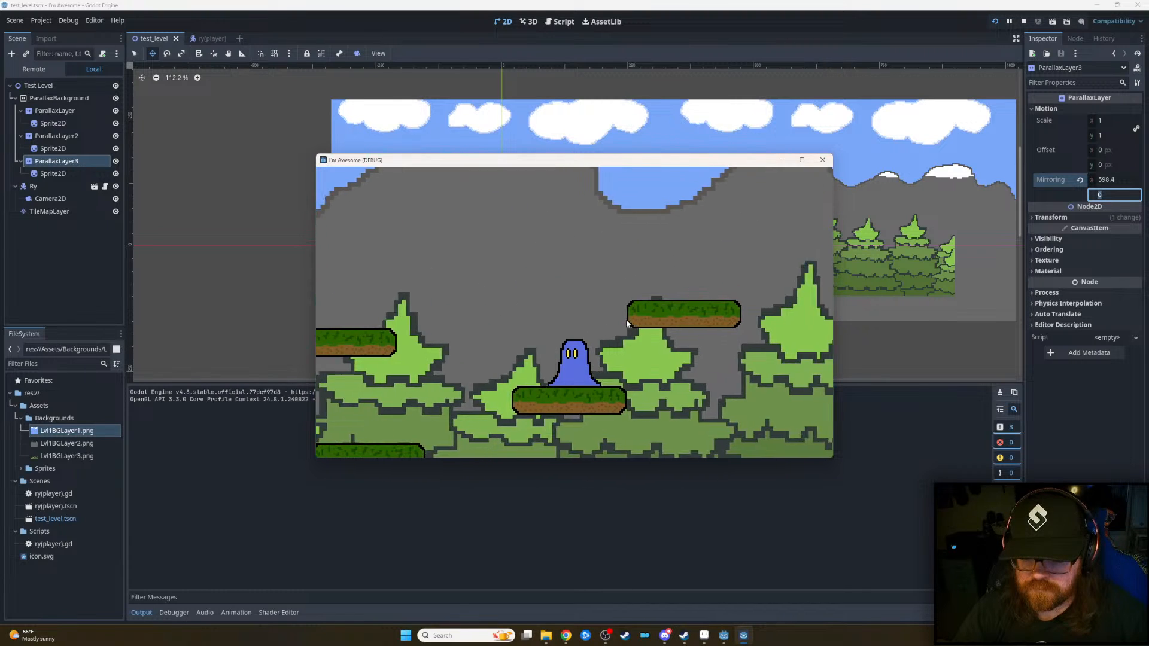
key("a")
key("space")
key("space")
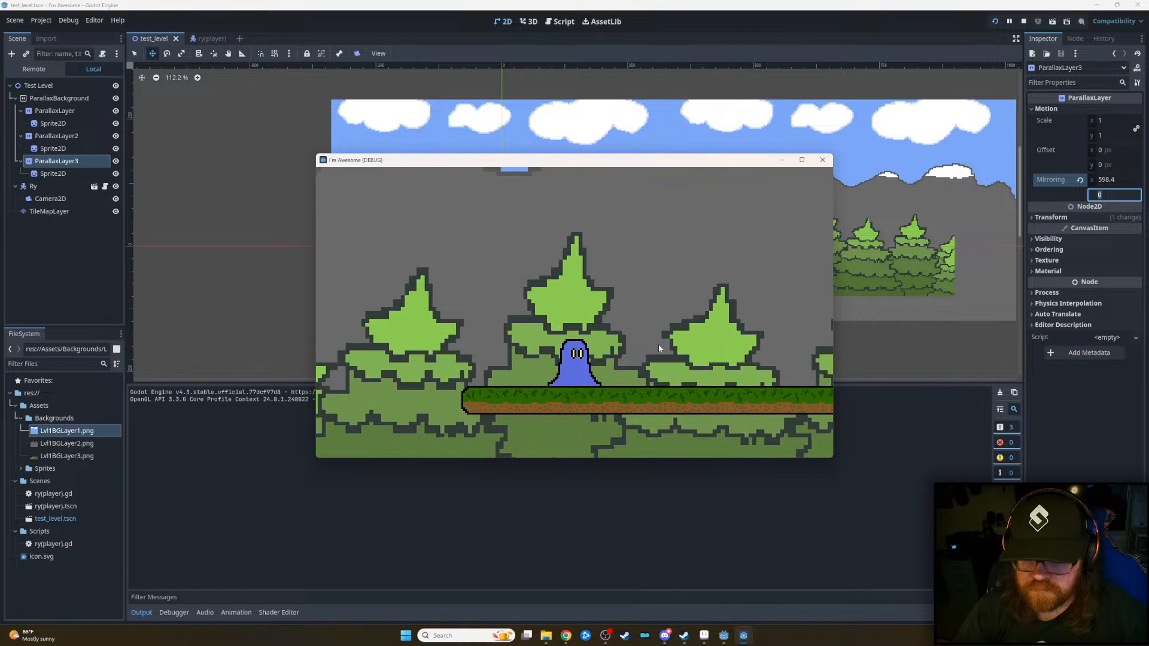
key("d")
key("a")
left_click(822, 160)
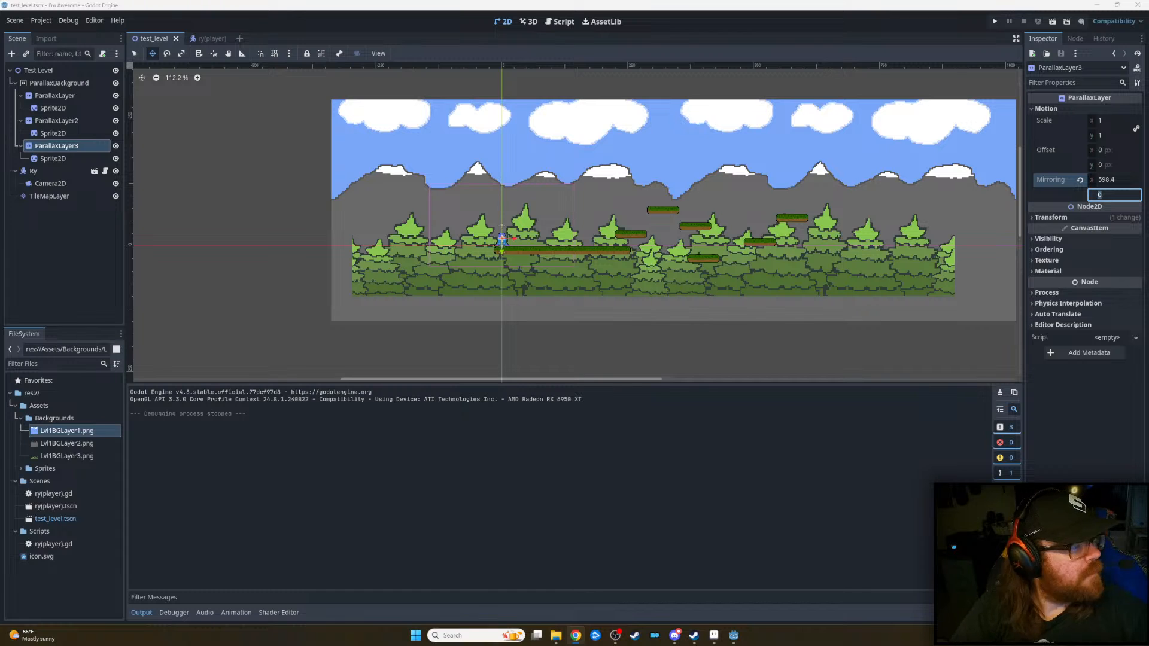
left_click(69, 21)
mouse_move(43, 21)
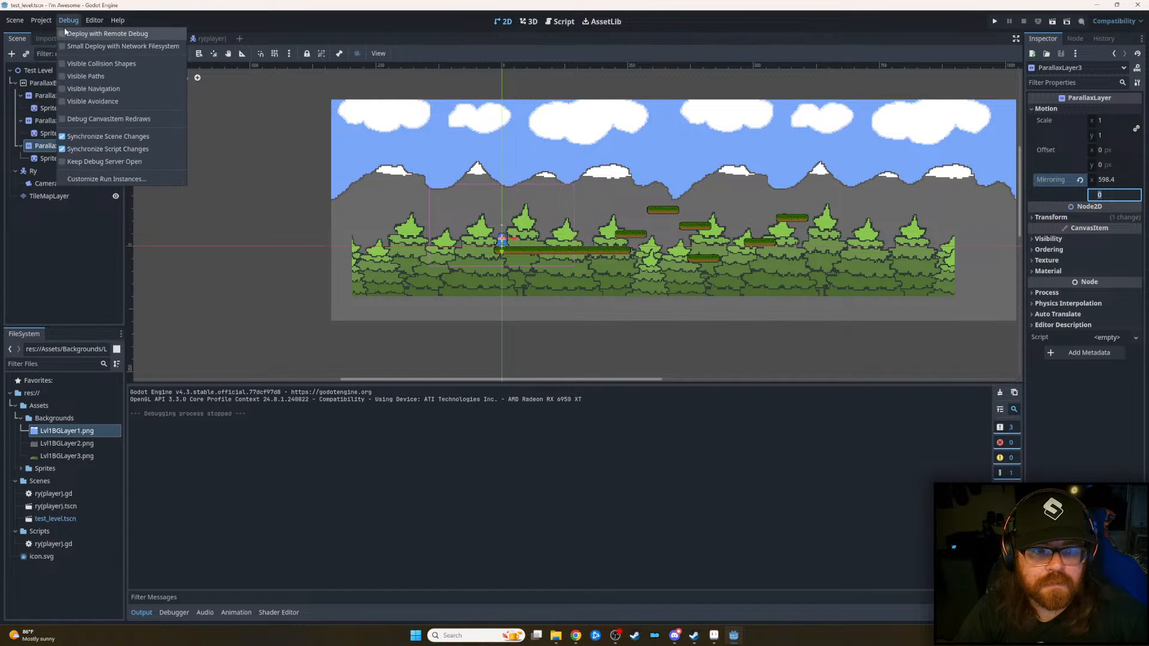
left_click(96, 32)
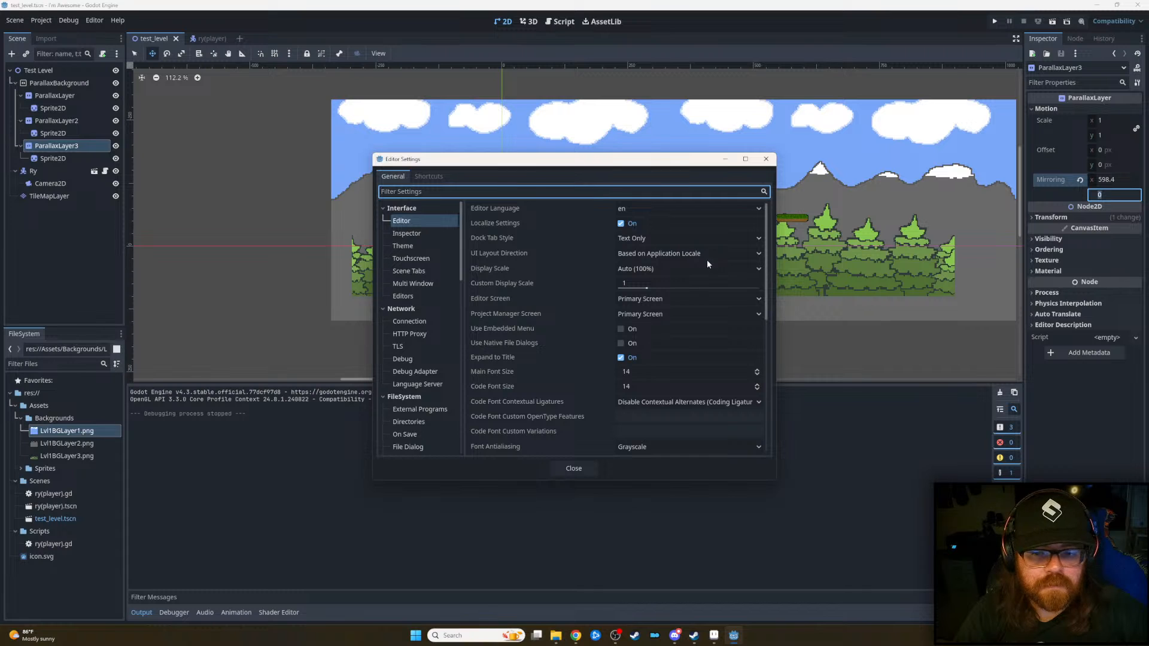
key("Escape")
- Set the project's display window viewport width to 1280 and viewport height to 720, and close the project settings
left_click(41, 21)
left_click(54, 33)
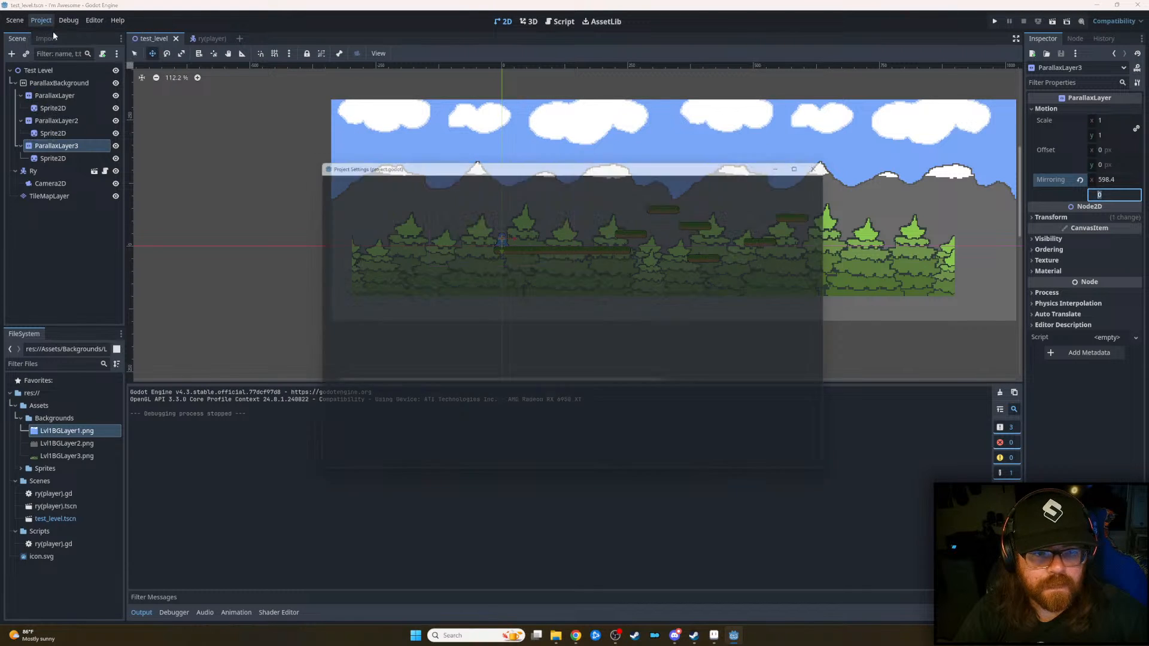
left_click(338, 271)
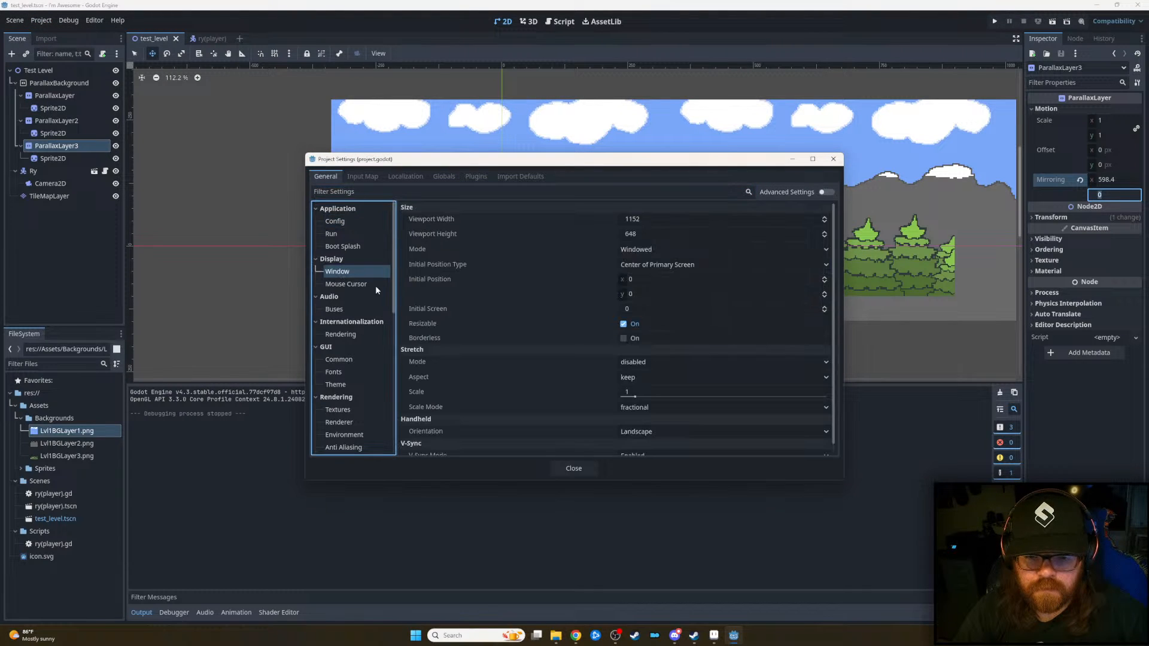
left_click(670, 219)
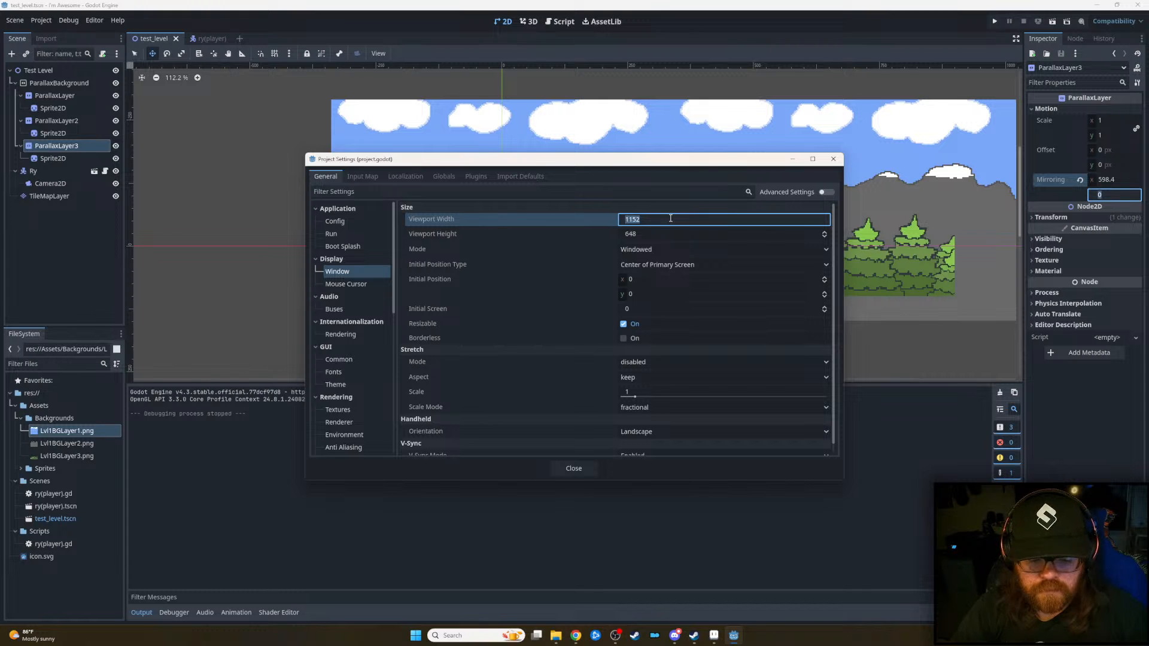
type("1280")
key("Tab")
type("720")
key("Tab")
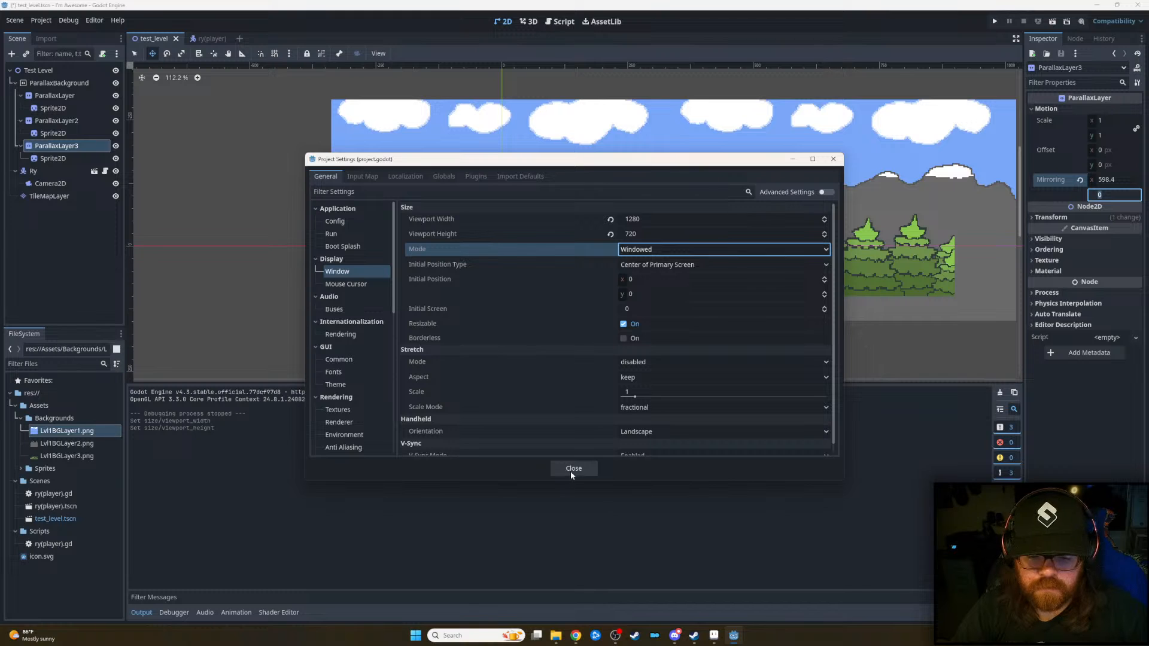
key("Tab")
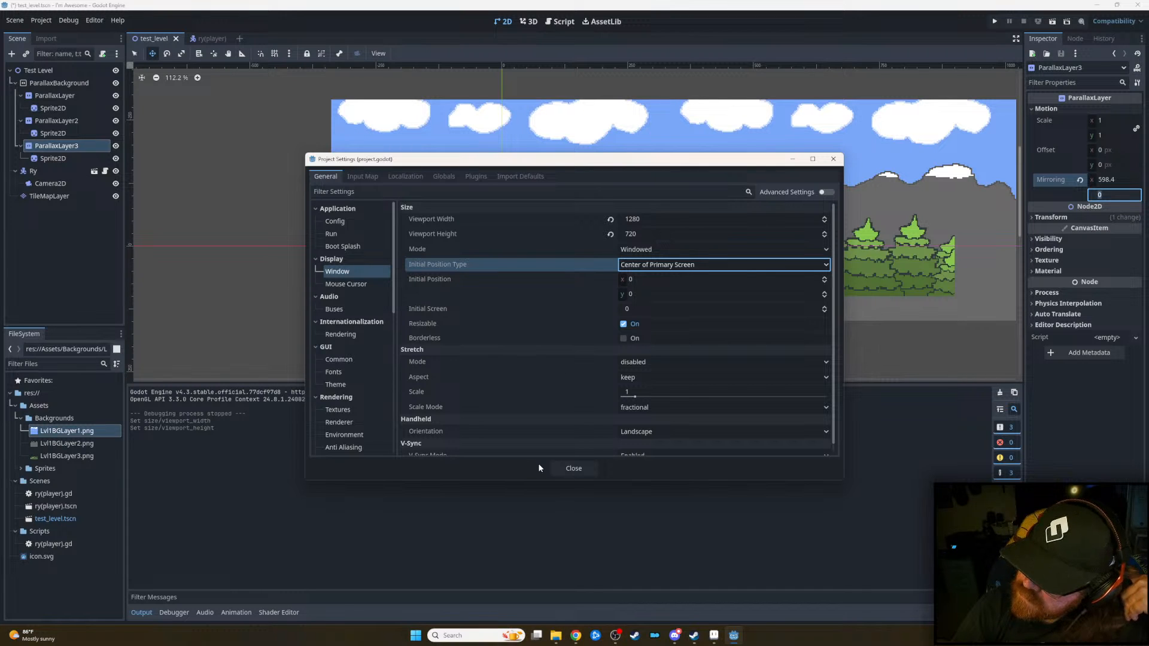
left_click(573, 468)
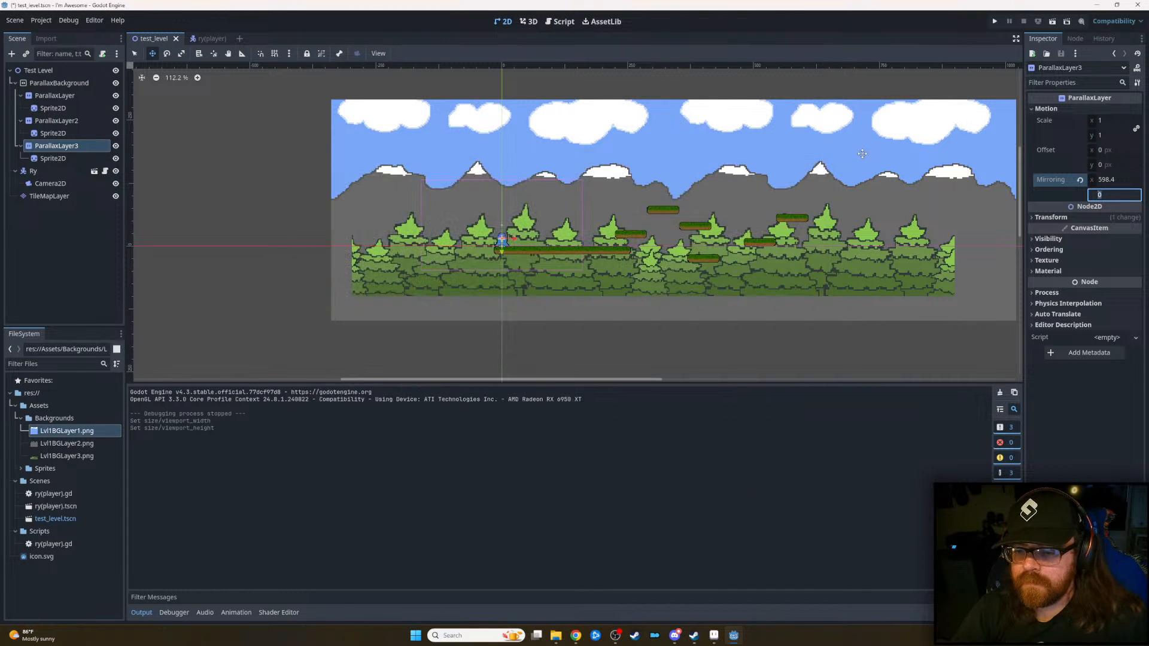
- Save the scene, run the project with the game window maximized, and jump onto the platforms to check the background coverage
key("ctrl+s")
left_click(991, 21)
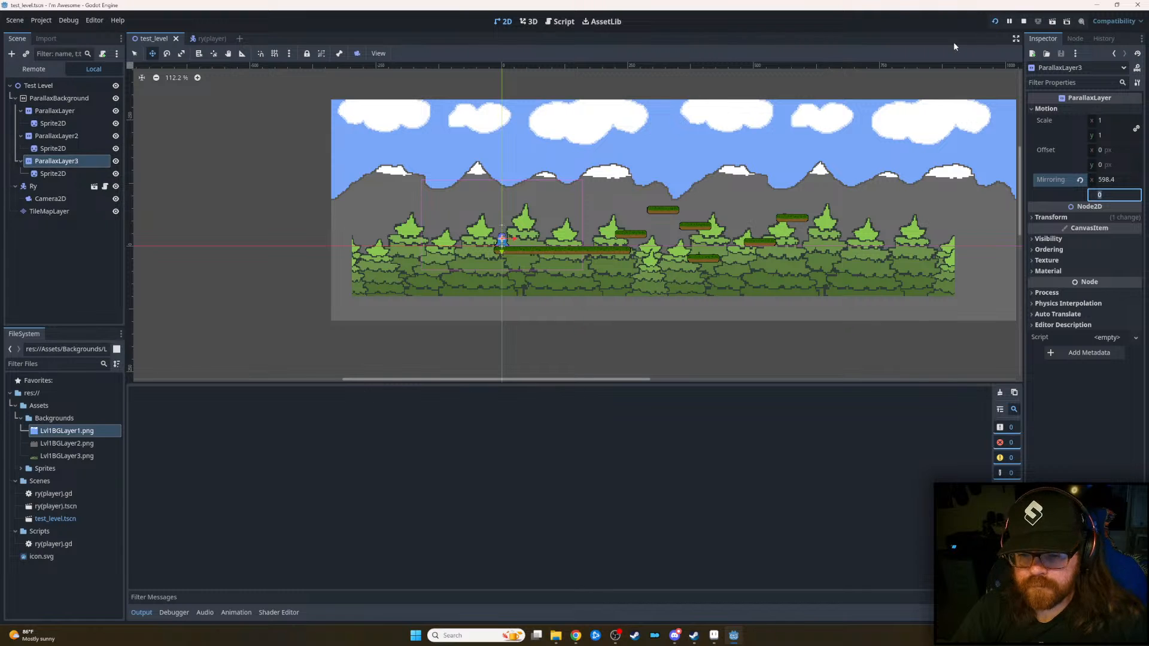
key("Right")
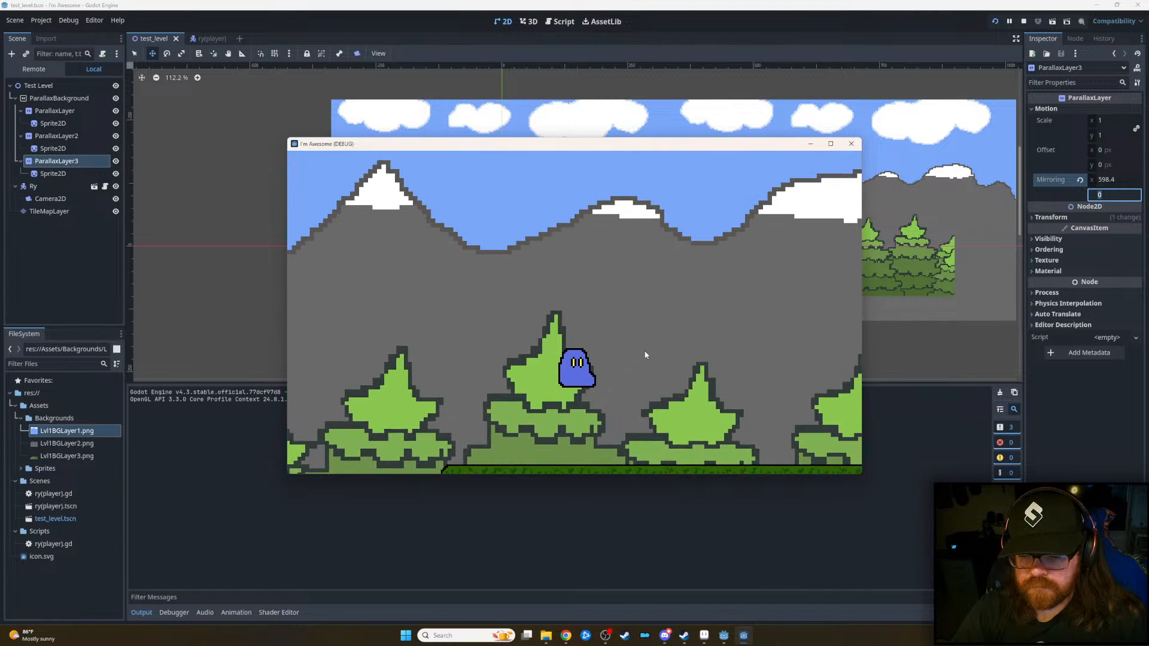
left_click(831, 144)
key("Left")
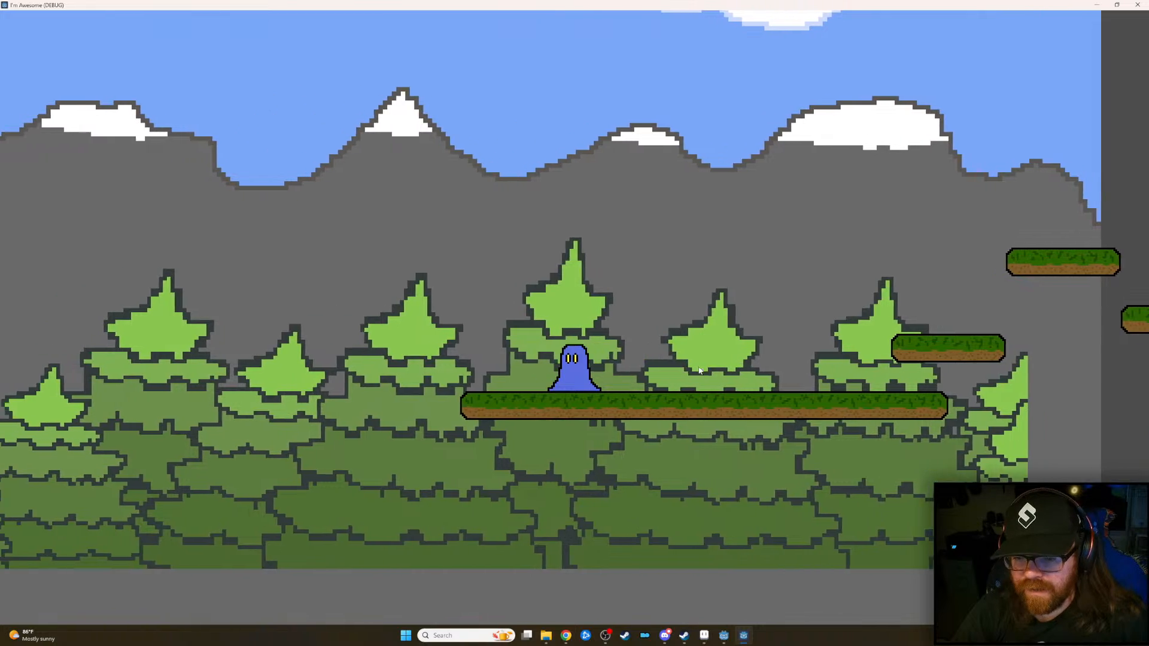
key("Right")
key("Right")
key("space")
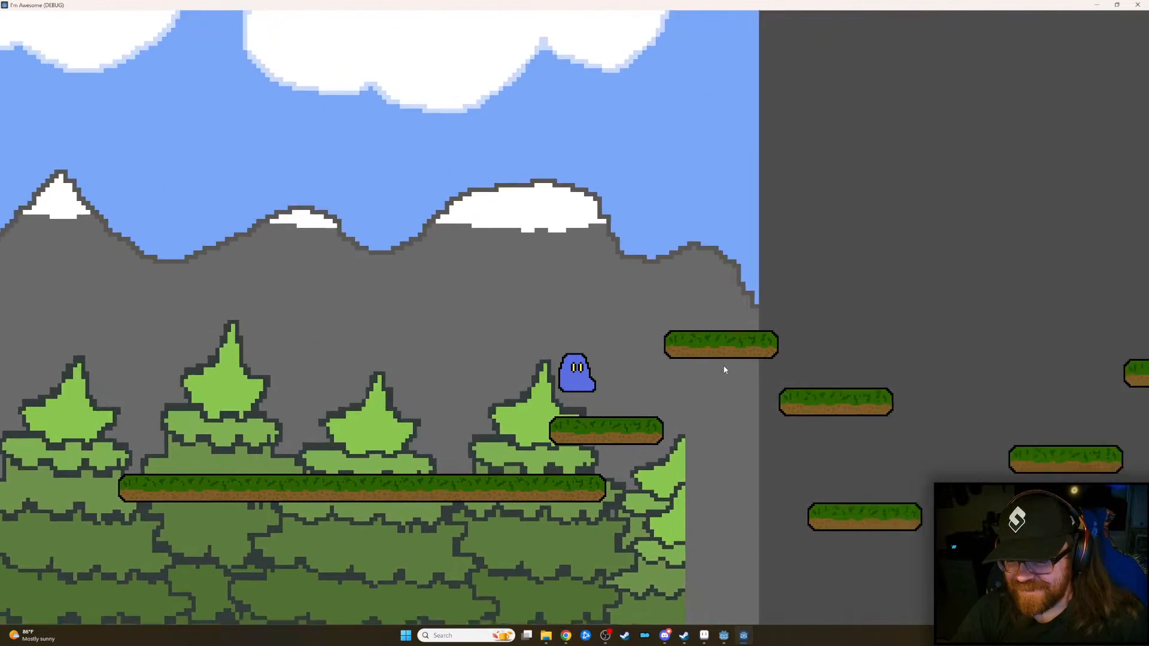
key("Right")
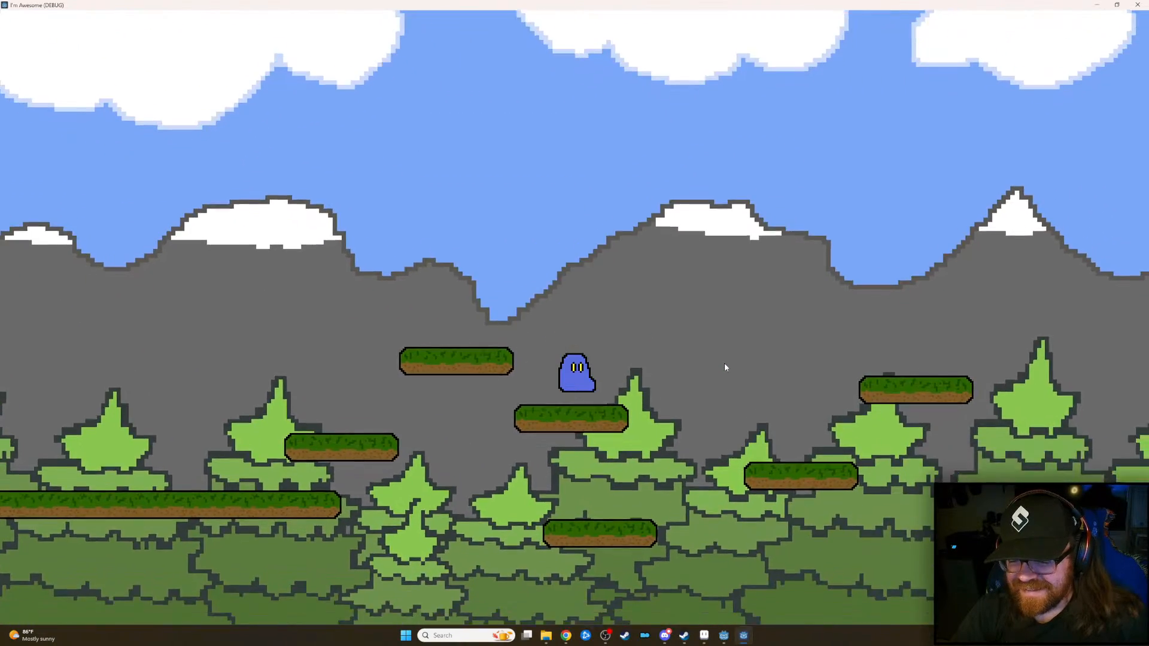
- Return to the ground and cross the platforms again to compare coverage, restore the game window's size, and close the game
key("Left")
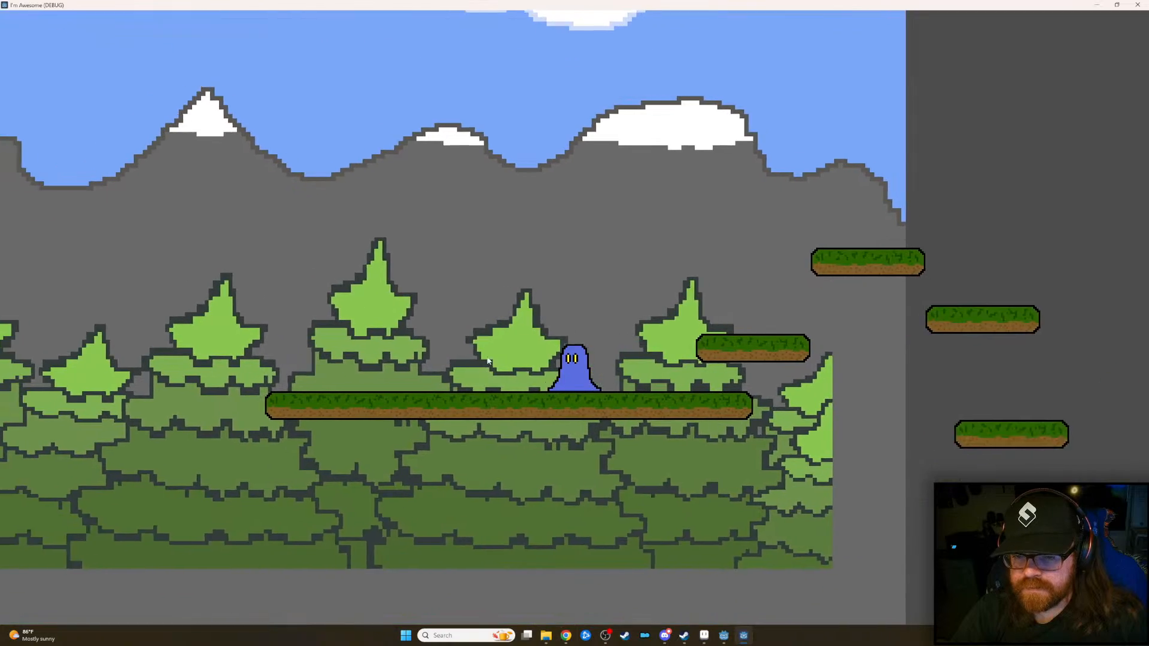
key("Right")
key("space")
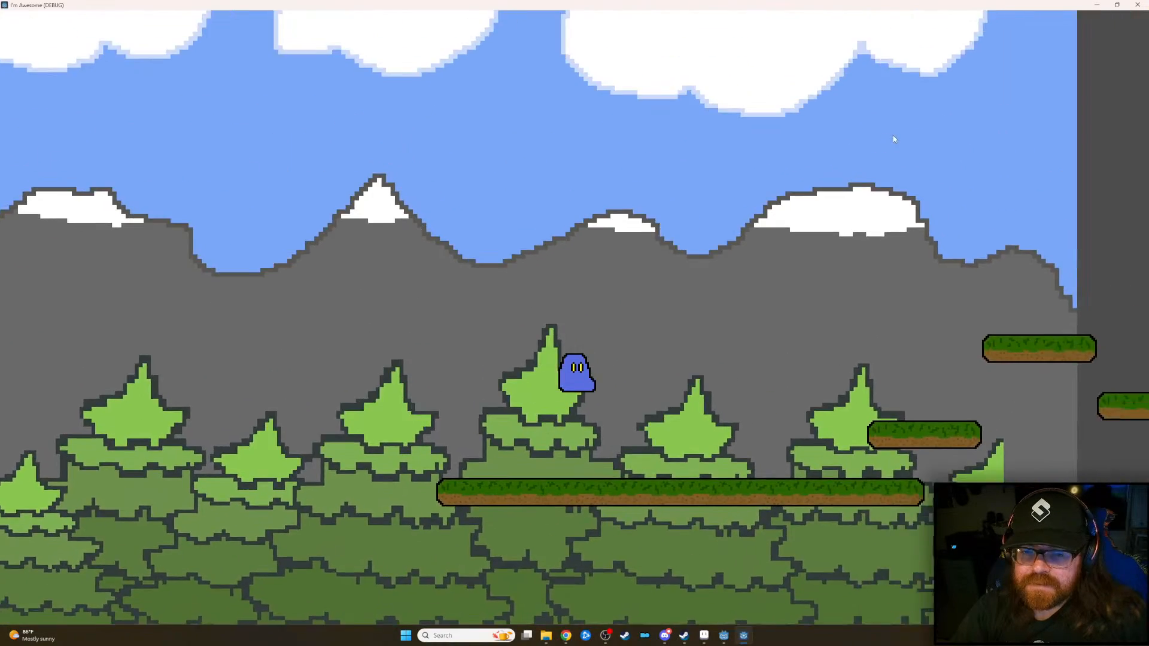
key("Right")
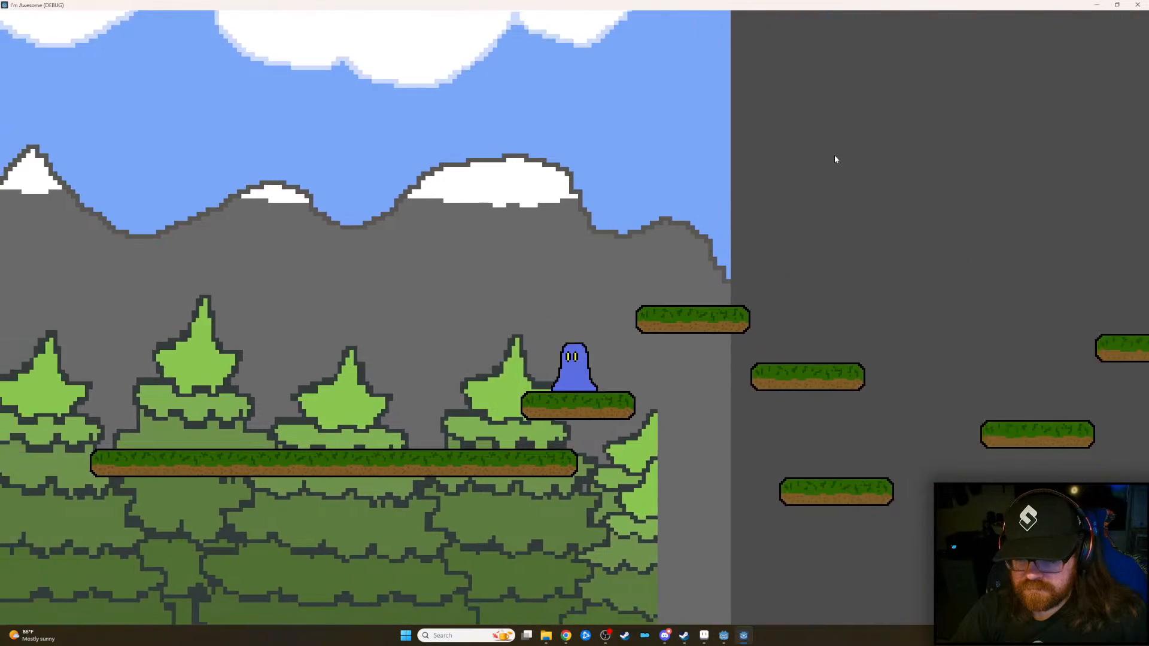
key("Right")
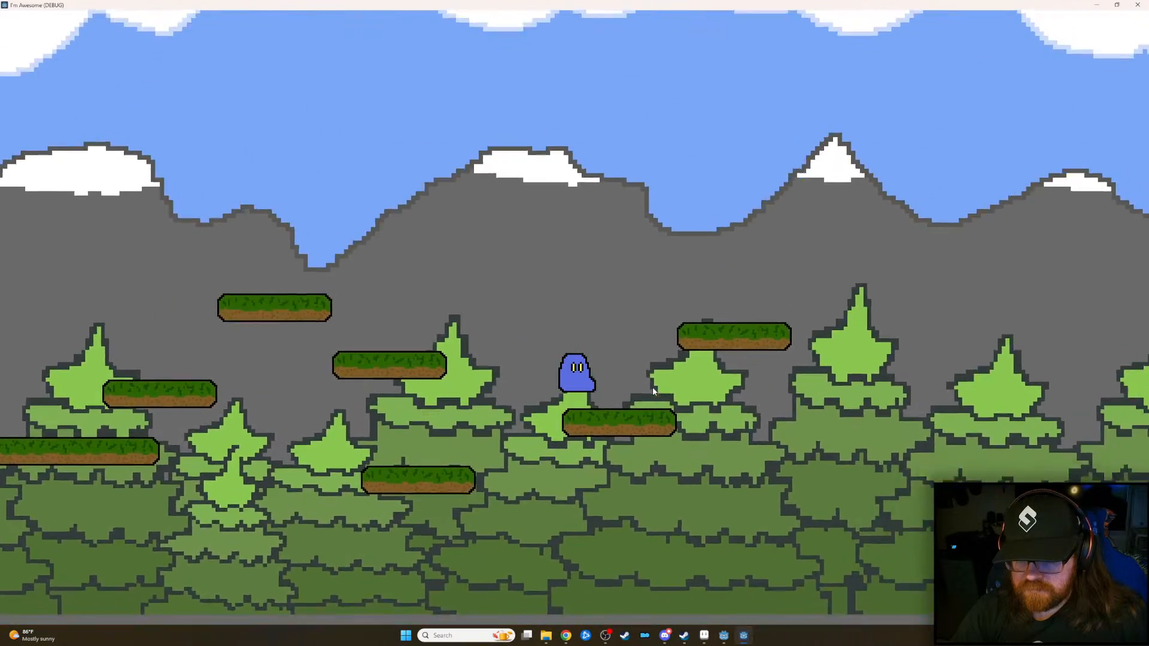
key("Right")
key("space")
key("Left")
left_click(1116, 5)
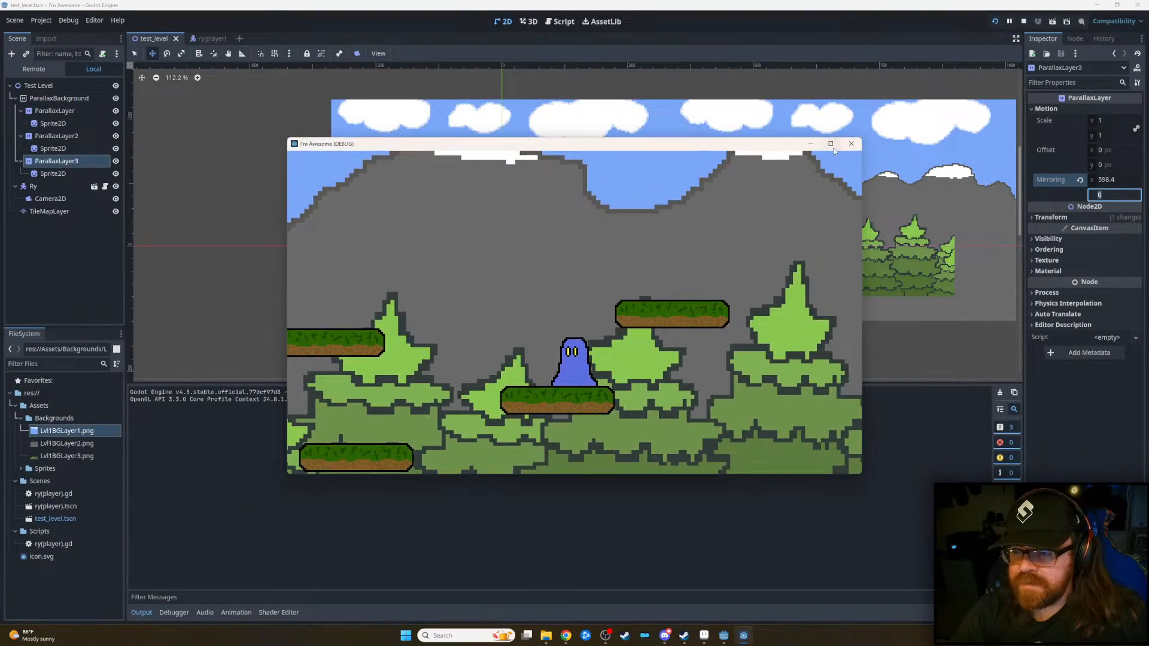
left_click(875, 131)
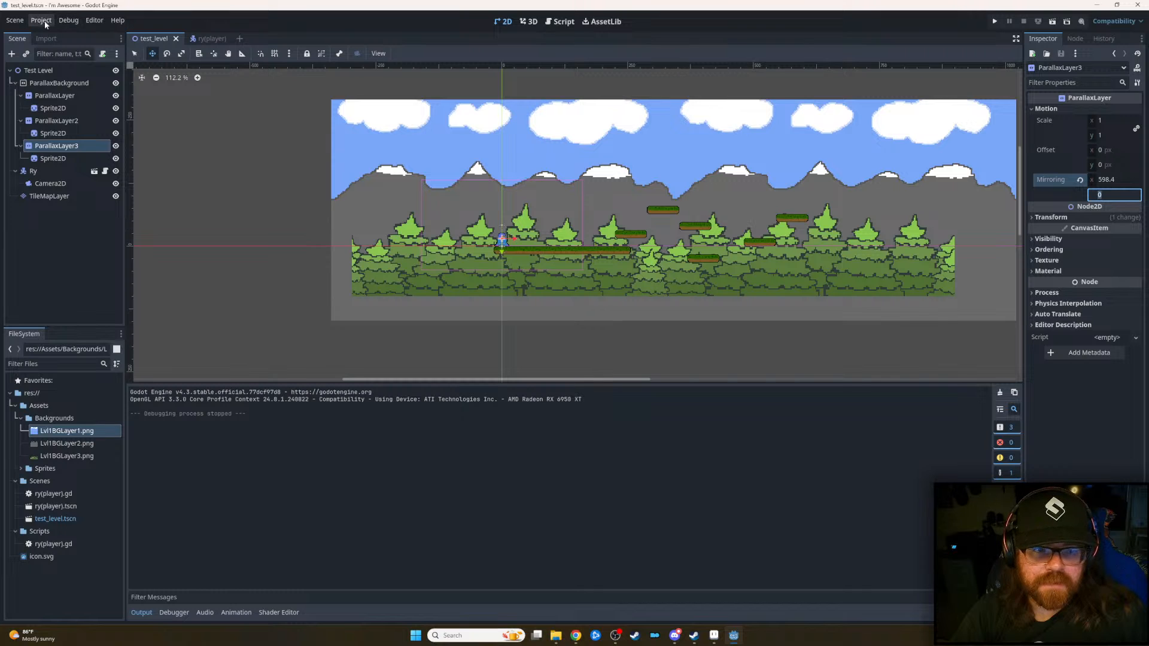
- Set the project's display window viewport width to 1024 and viewport height to 600, and close the project settings
left_click(40, 20)
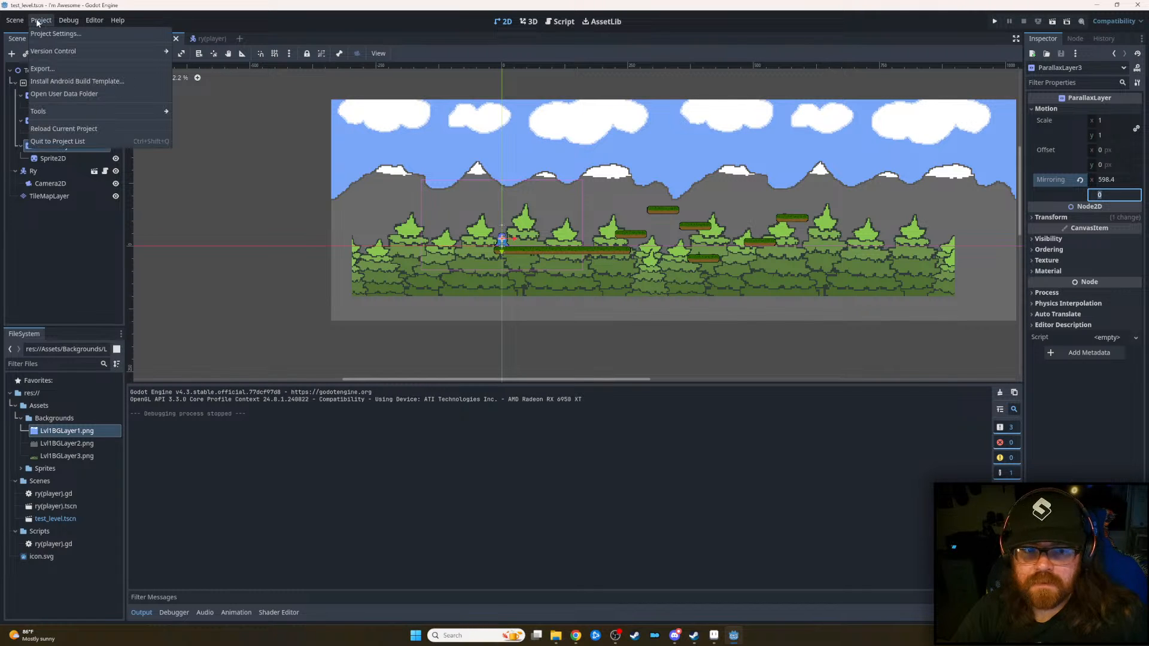
left_click(58, 34)
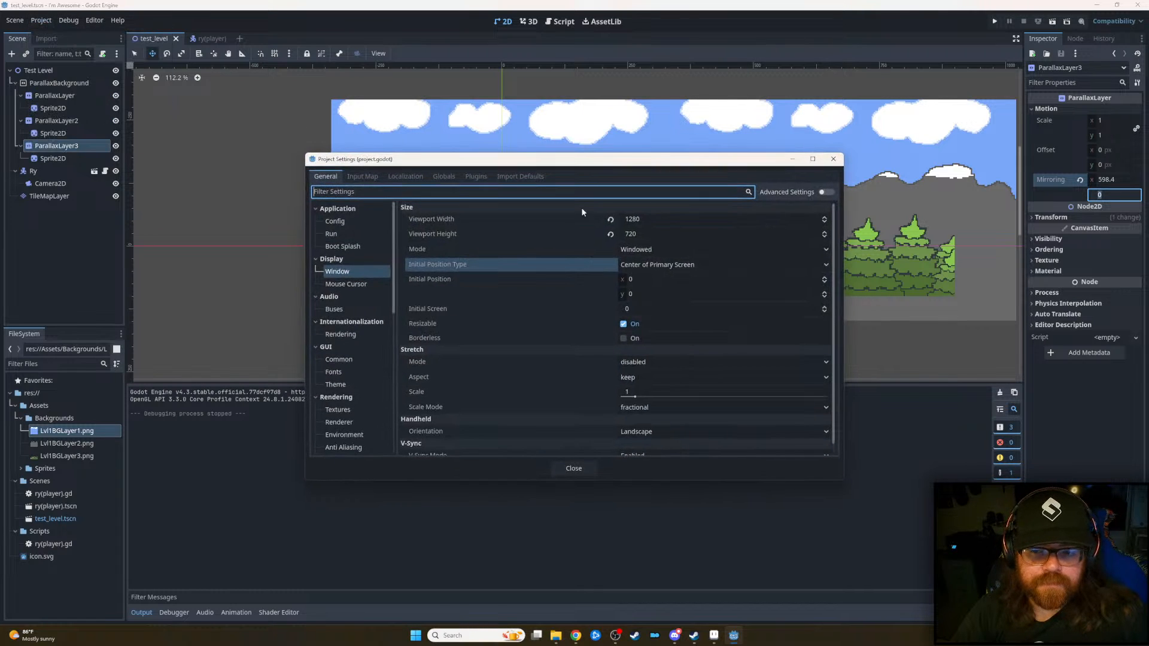
left_click(648, 219)
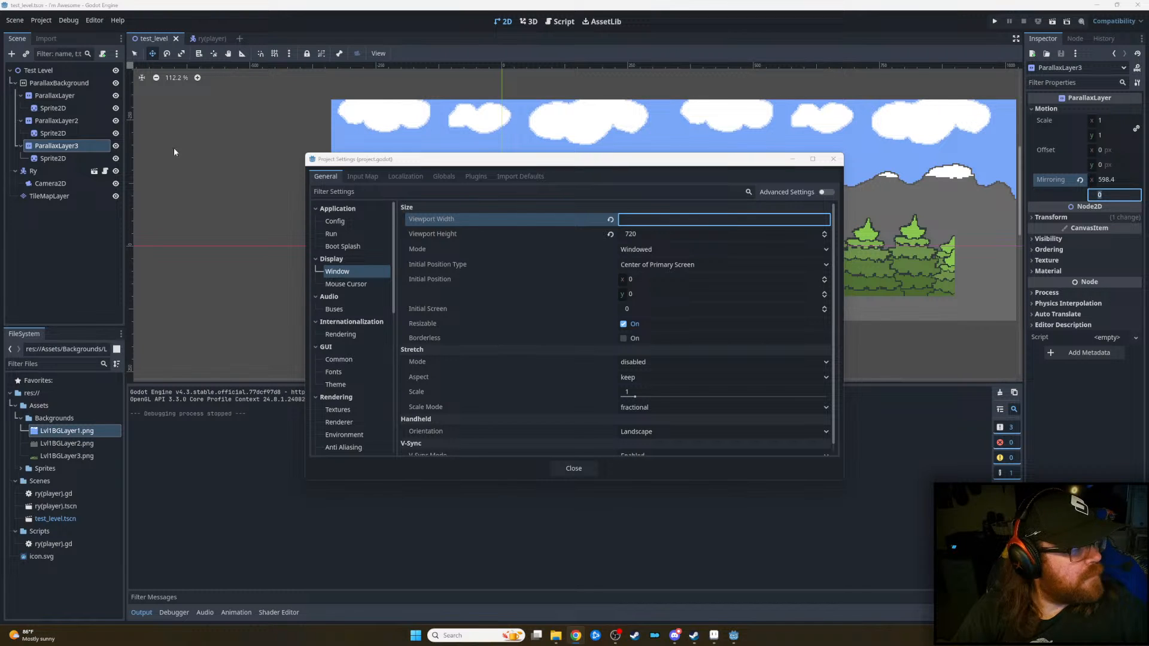
type("1024")
key("Tab")
type("600")
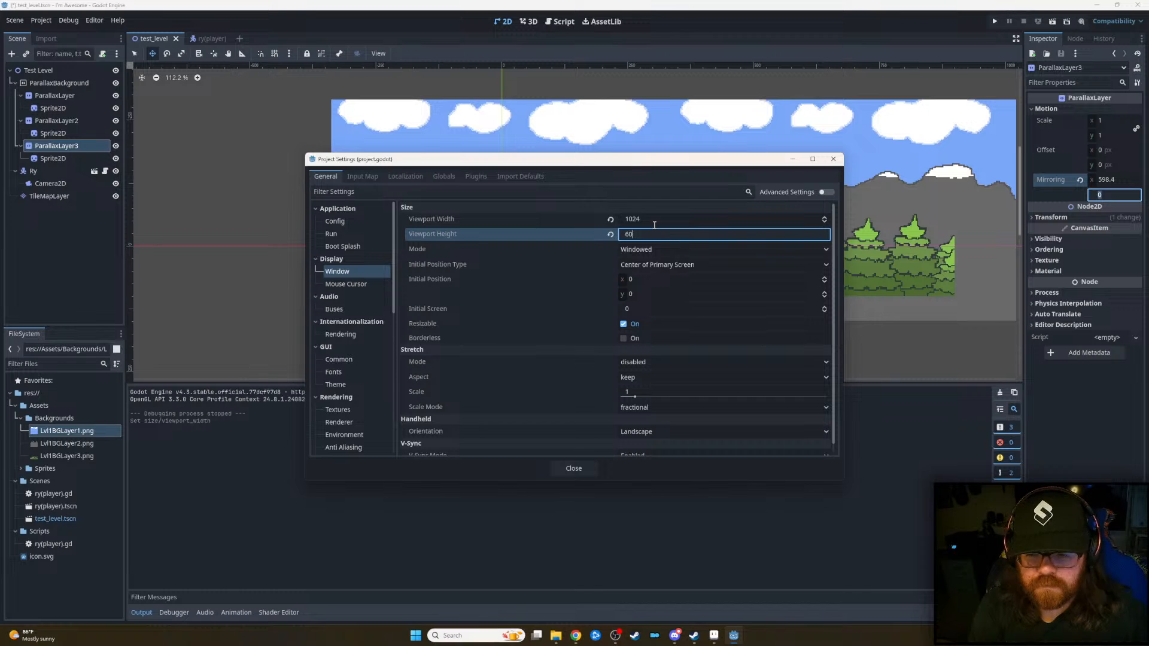
left_click(574, 468)
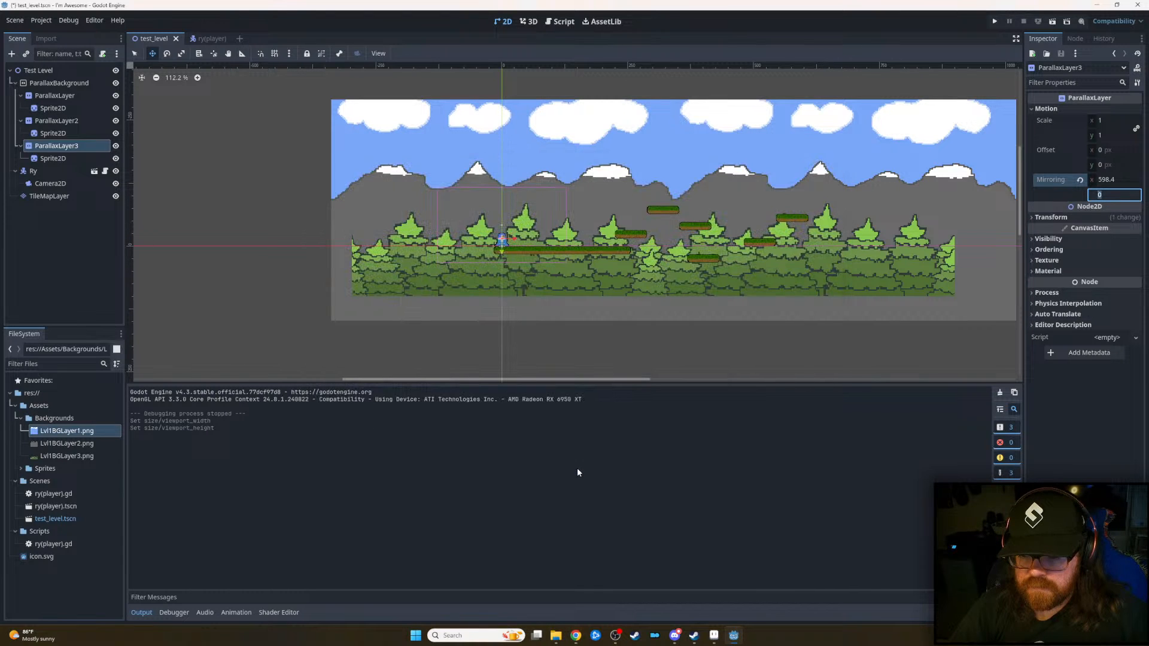
- Run the project, maximize the game window, and jump up to the highest platform to check the background at the new viewport size
left_click(995, 22)
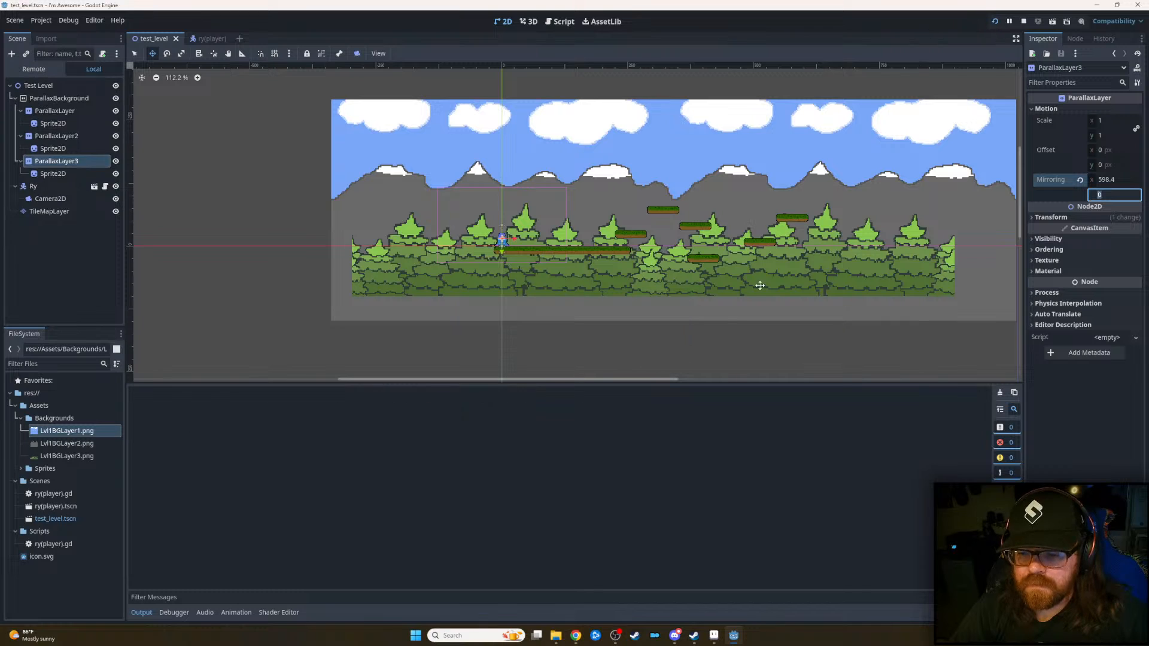
left_click(773, 170)
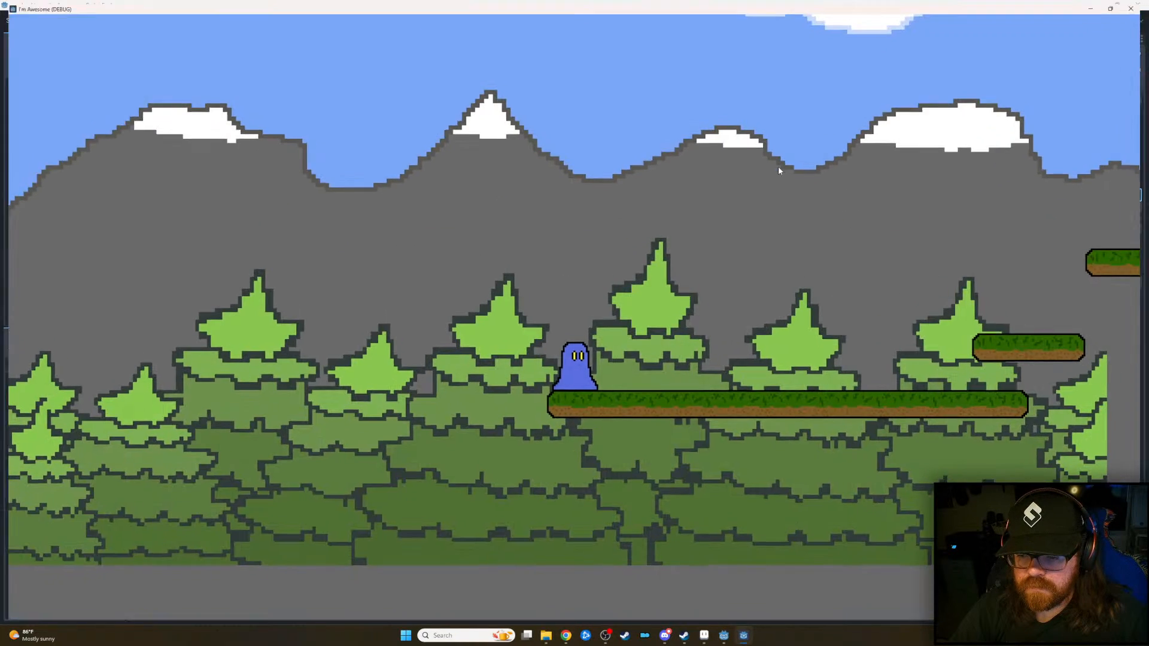
key("d")
key("space")
key("d")
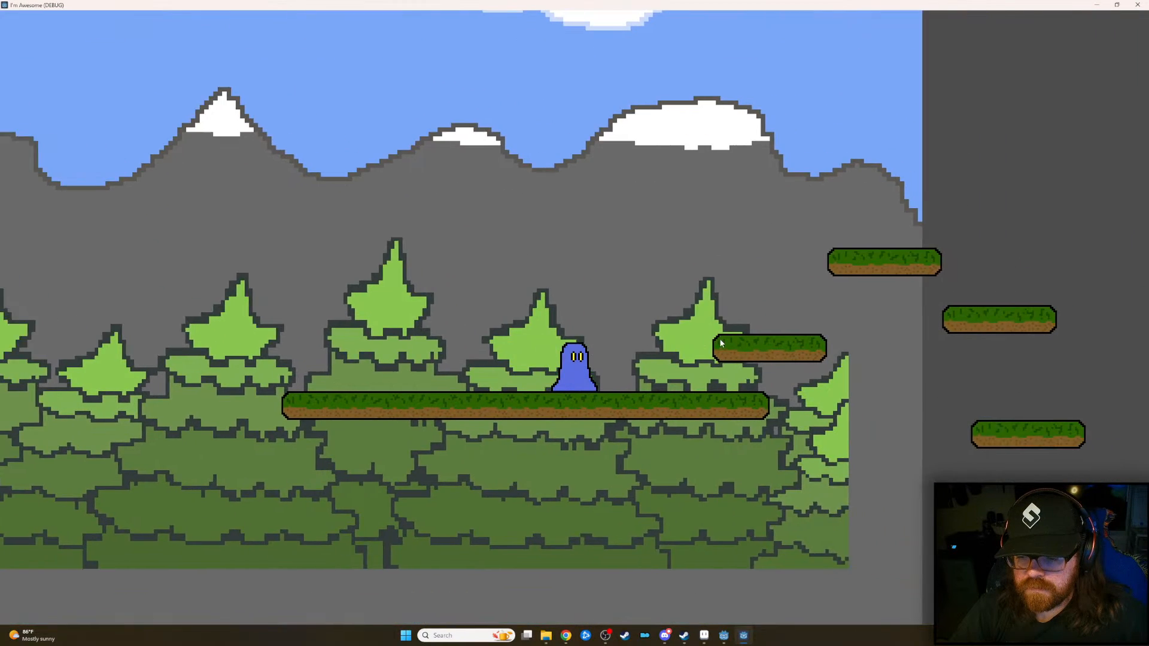
key("space")
key("space")
key("space")
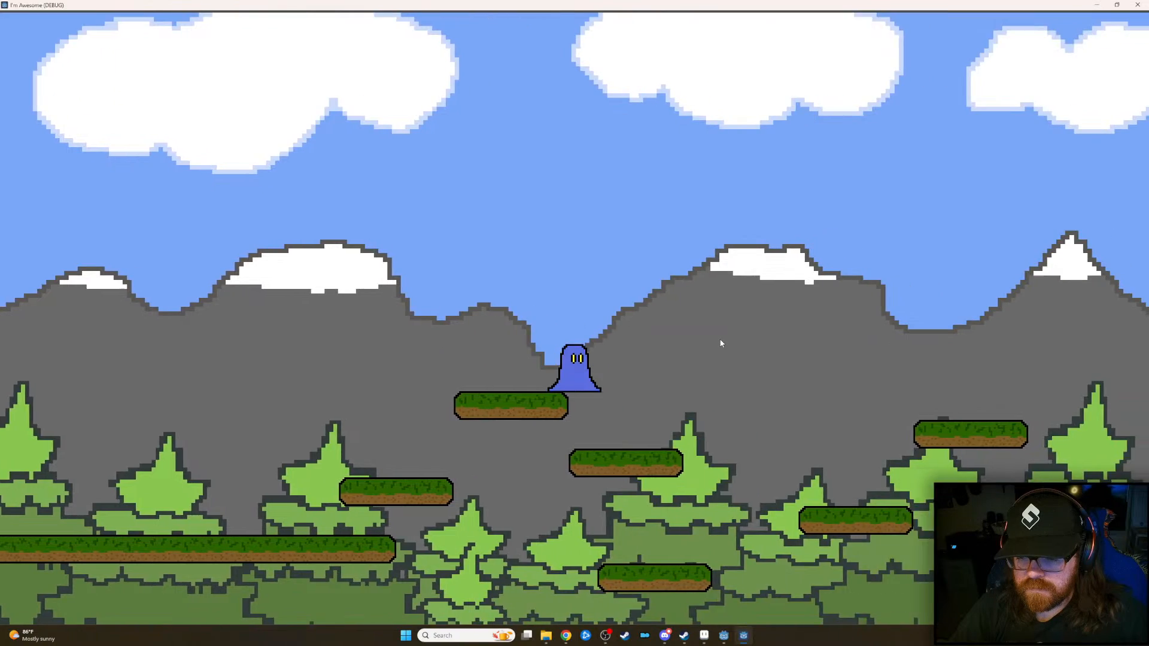
- Drop down and jump across the lower platforms to inspect the background, restore the game window's size, and close the game
key("space")
key("space")
key("d")
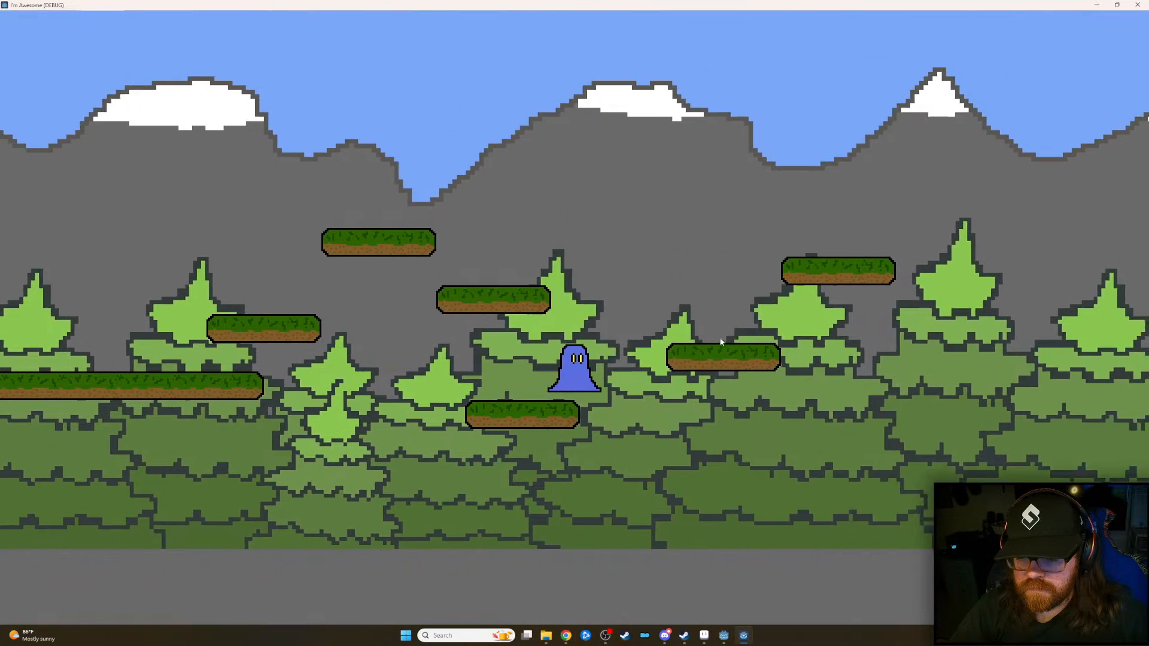
key("space")
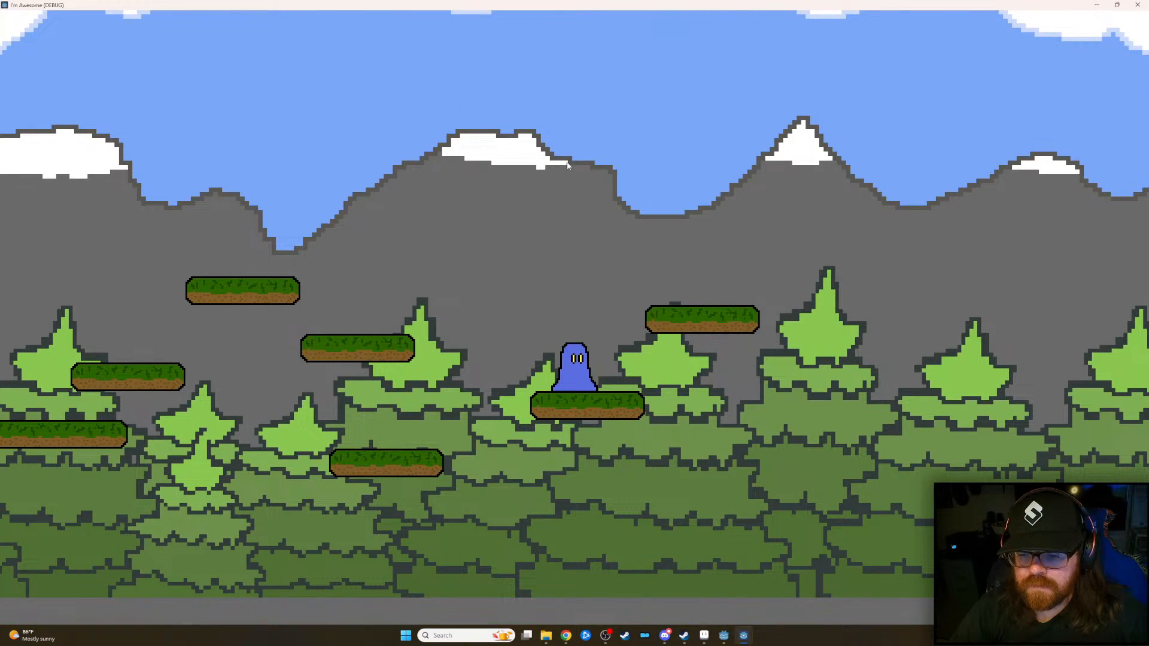
left_click_drag(571, 11, 371, 215)
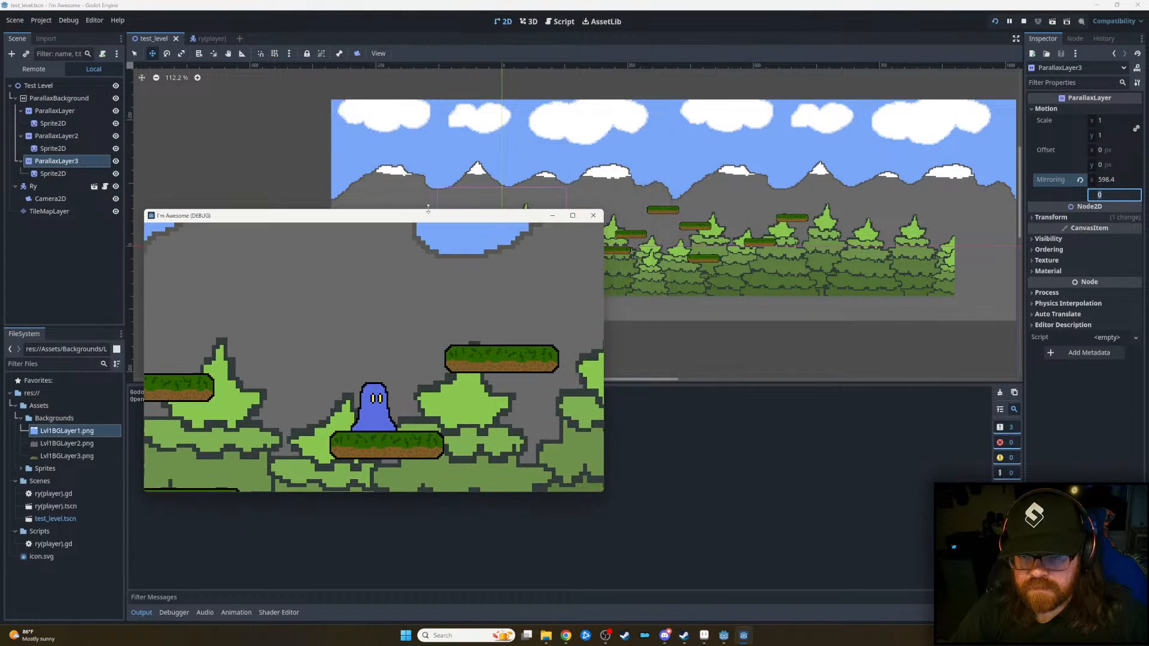
left_click(593, 216)
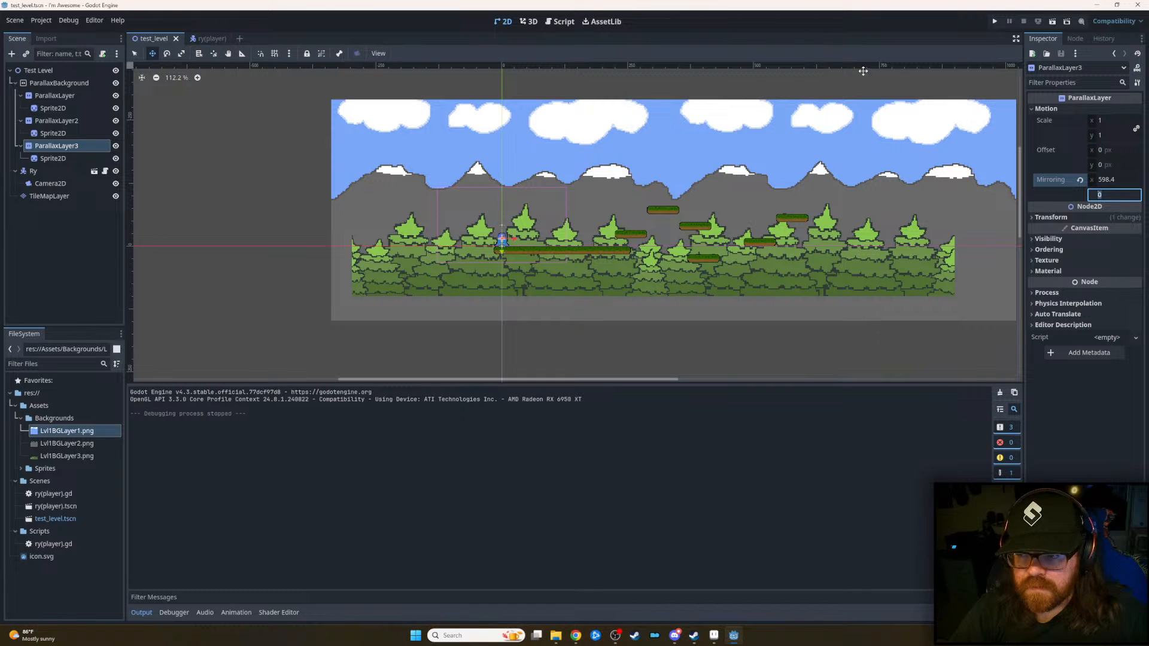
- Set the project's display window mode to Fullscreen and close the project settings
left_click(41, 20)
left_click(52, 36)
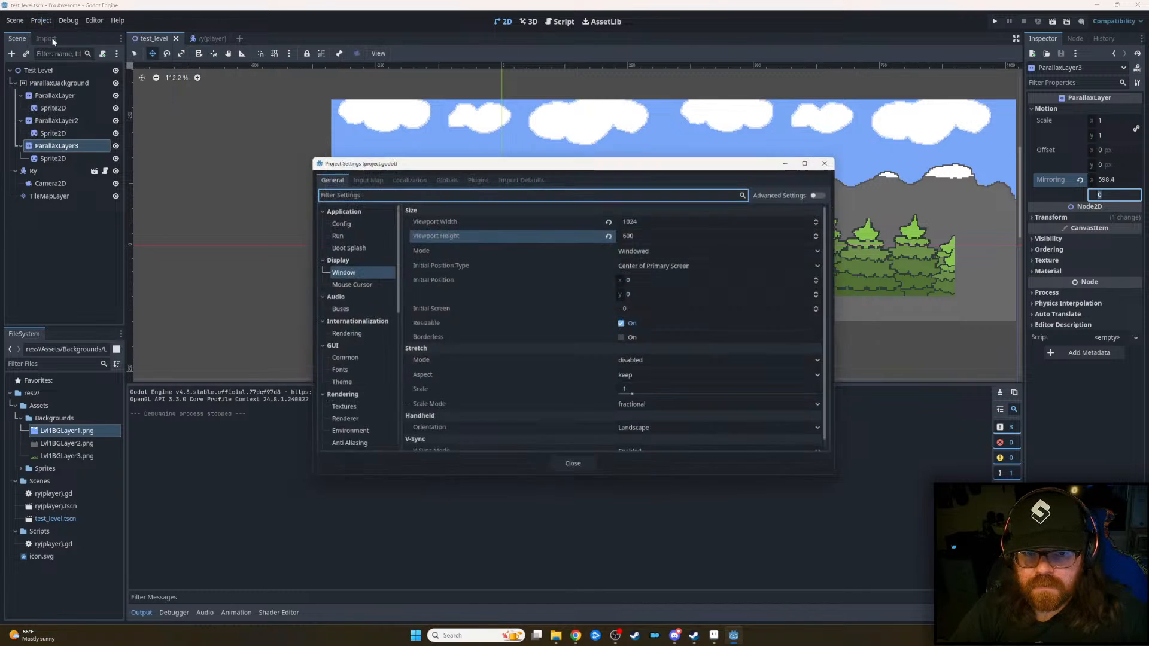
left_click(629, 249)
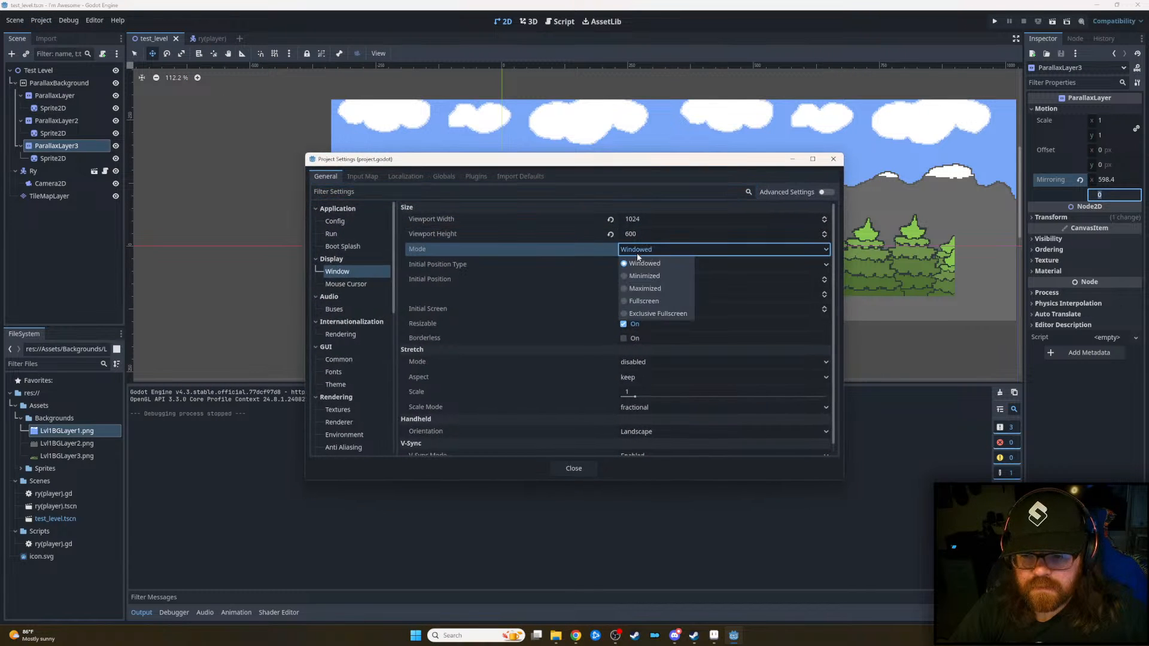
left_click(652, 304)
left_click(566, 472)
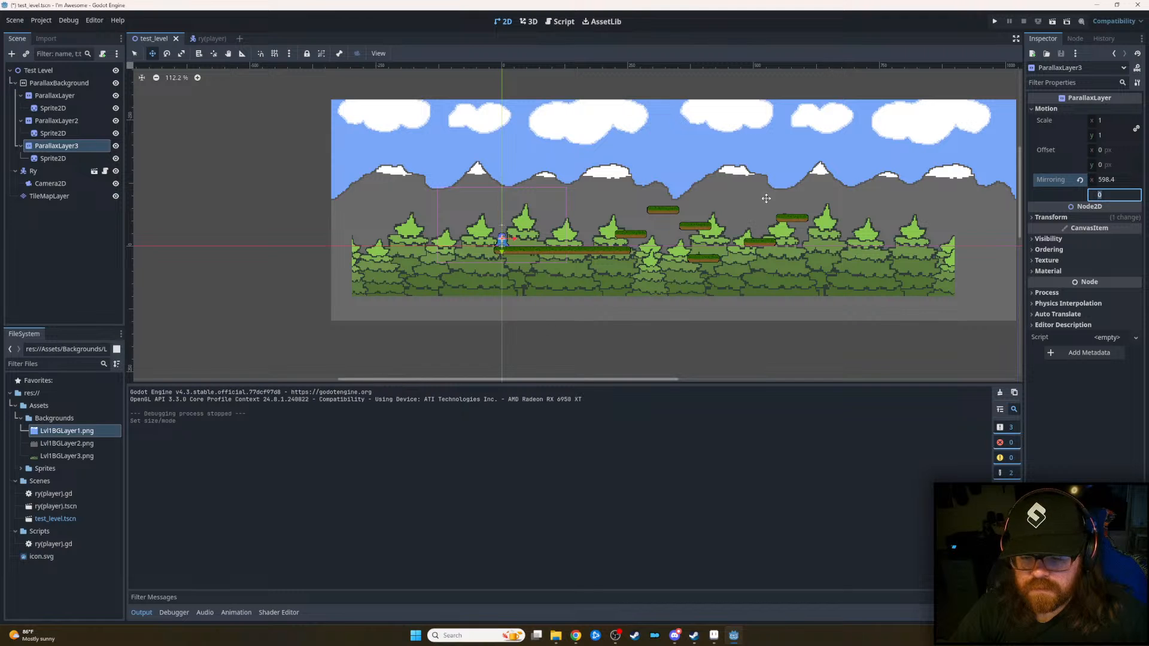
- Run the project in fullscreen and jump from the ground up the platforms to check the background coverage
left_click(994, 21)
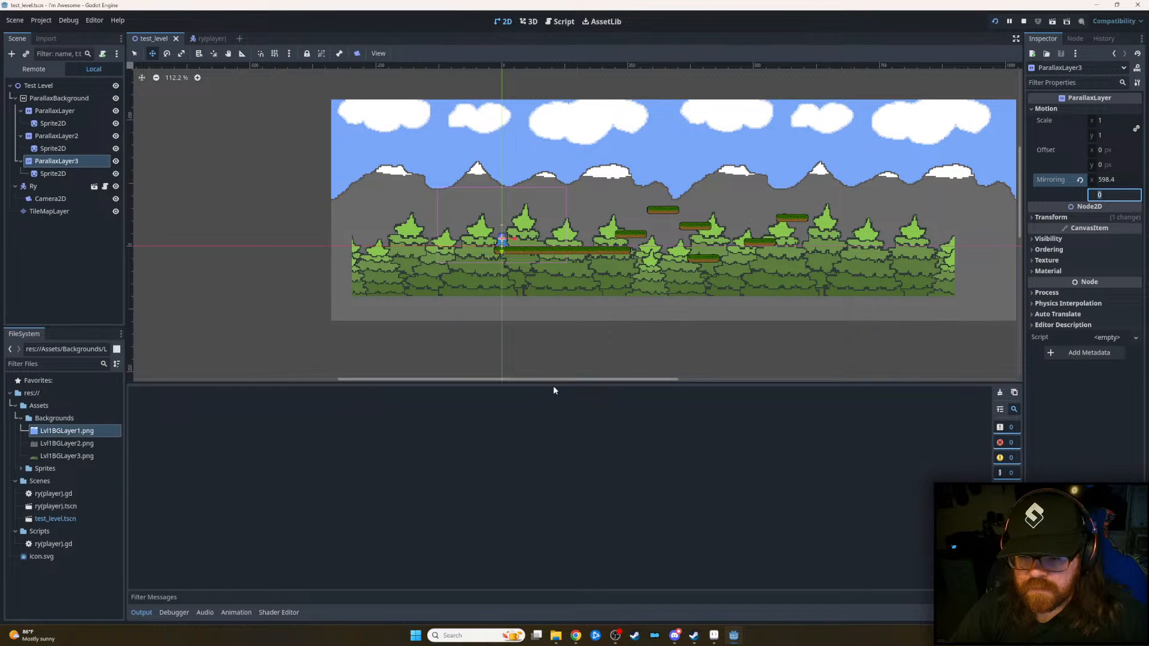
key("Right")
key("space")
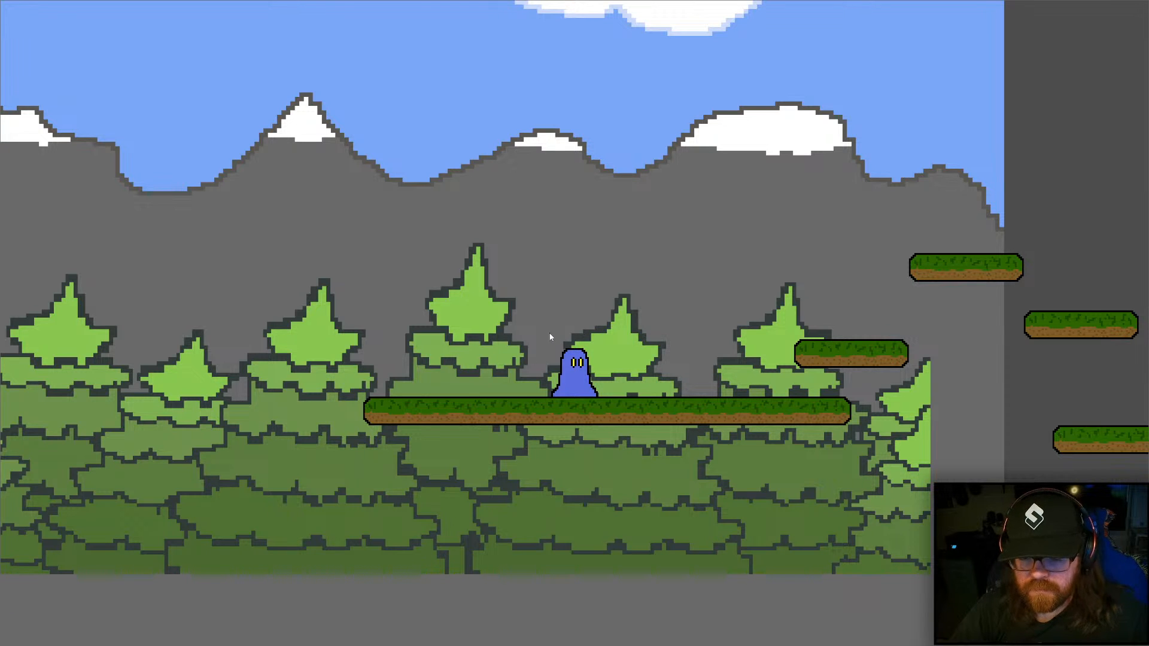
key("Right")
key("Right")
key("space")
key("space")
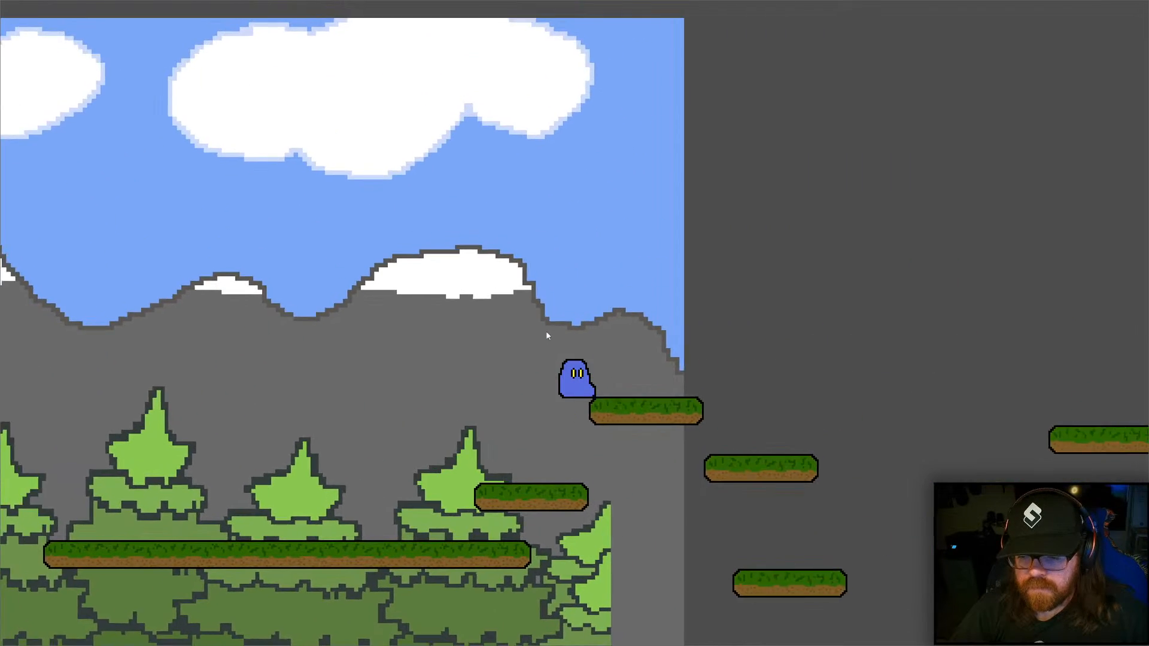
- Cross the platforms in both directions to examine where the background layers repeat in fullscreen, and close the game from the taskbar
key("Right")
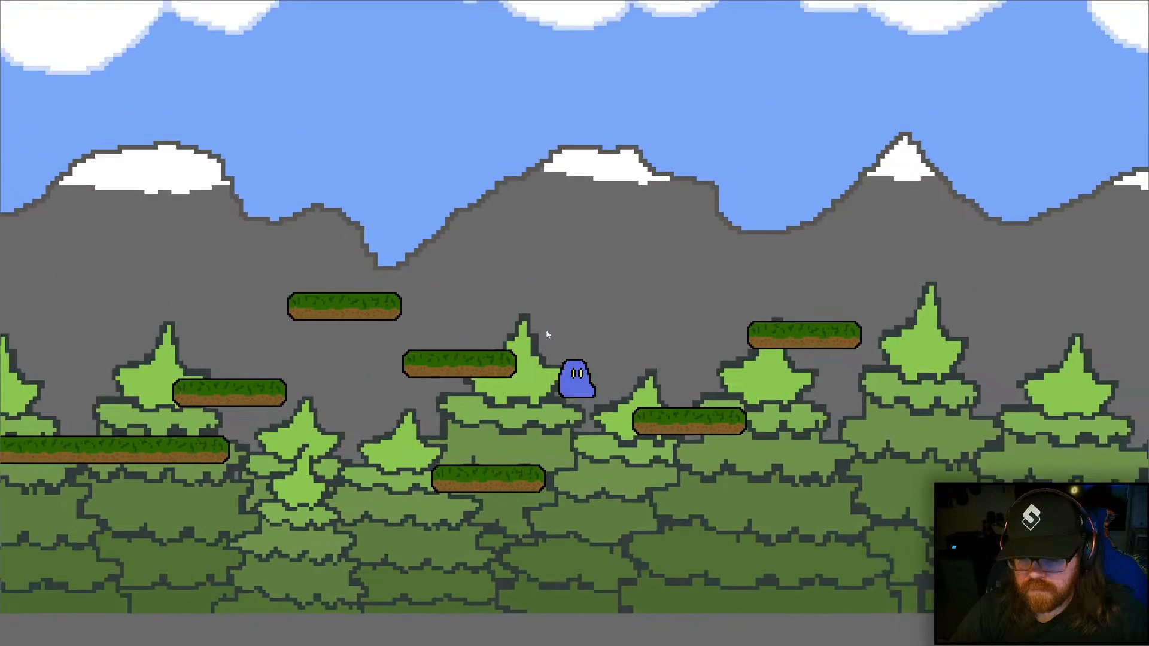
key("Right")
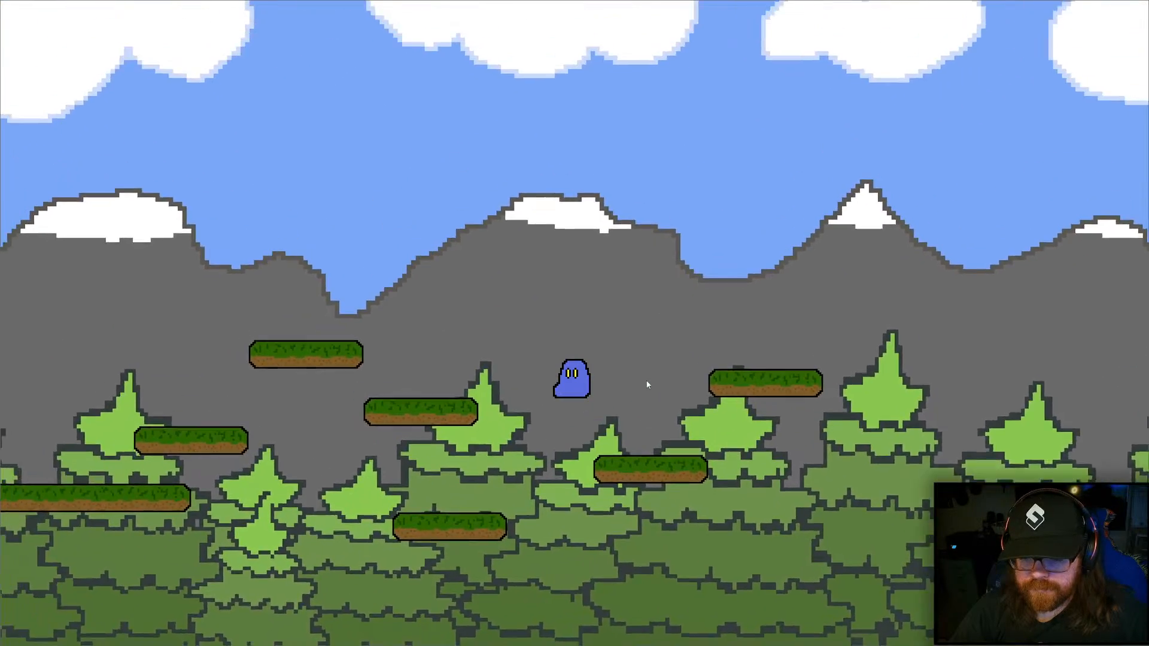
key("Left")
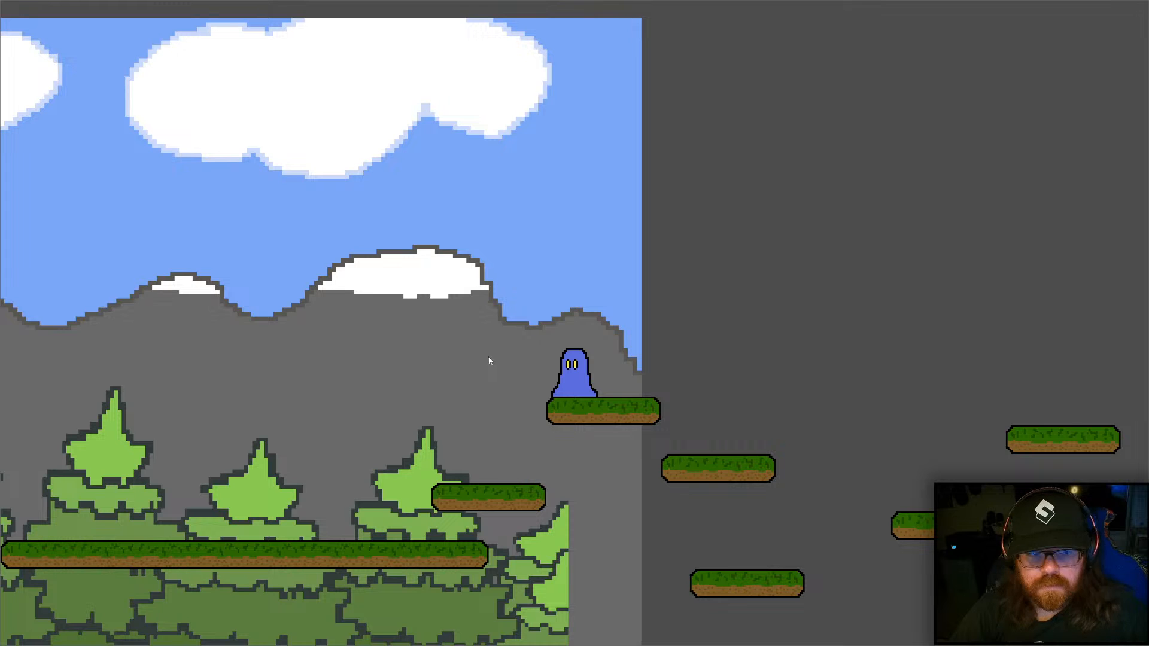
key("super")
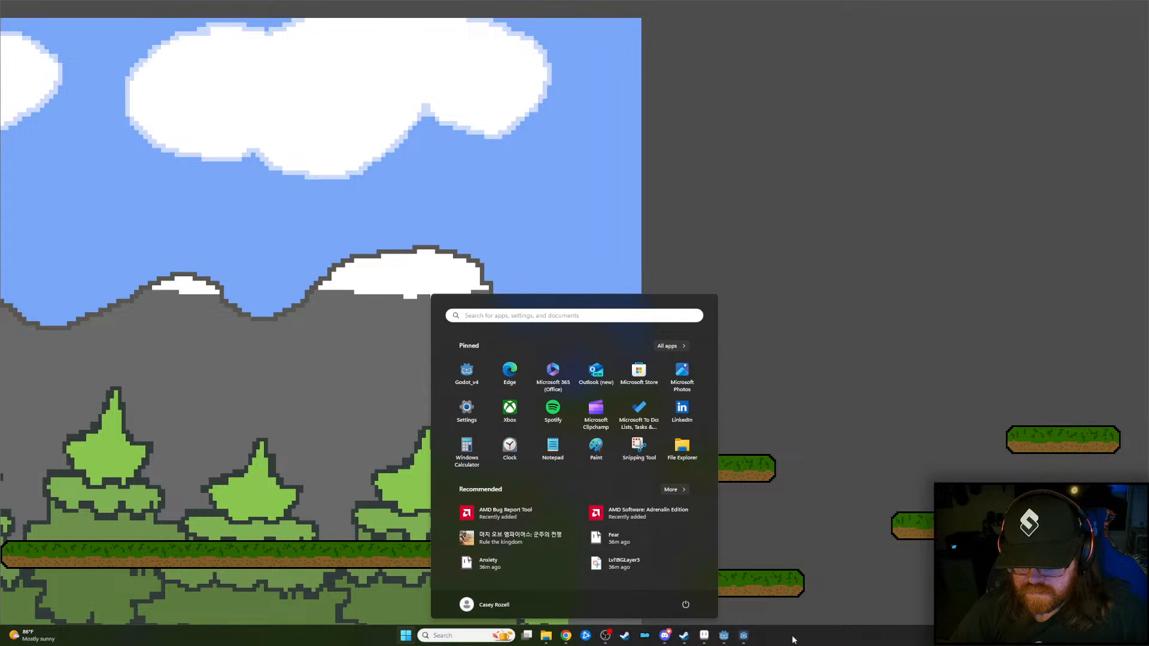
mouse_move(744, 638)
left_click(744, 609)
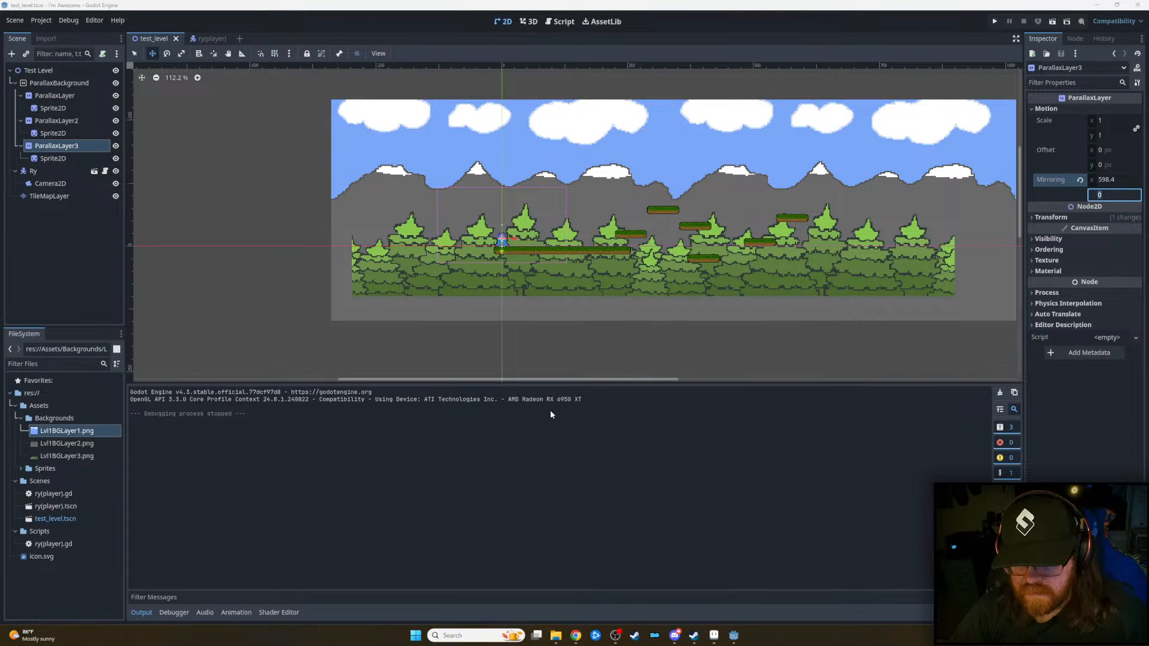
- Switch to Aseprite and make all three layers of the Level 1 Background sprite visible
left_click(714, 636)
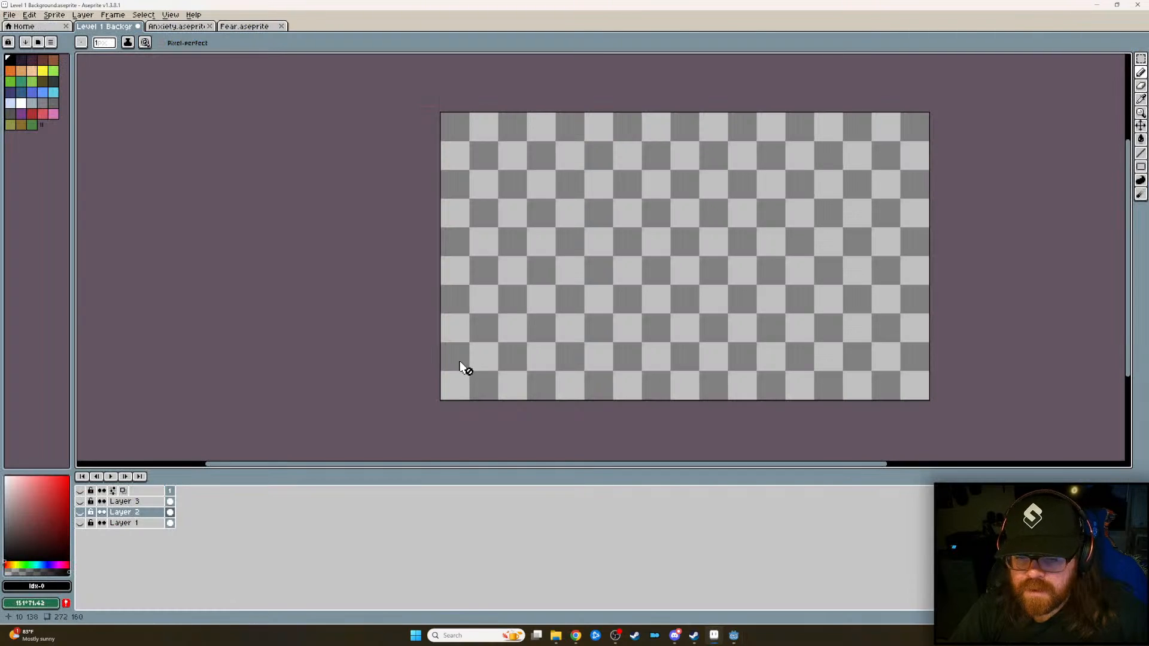
left_click_drag(84, 524, 81, 501)
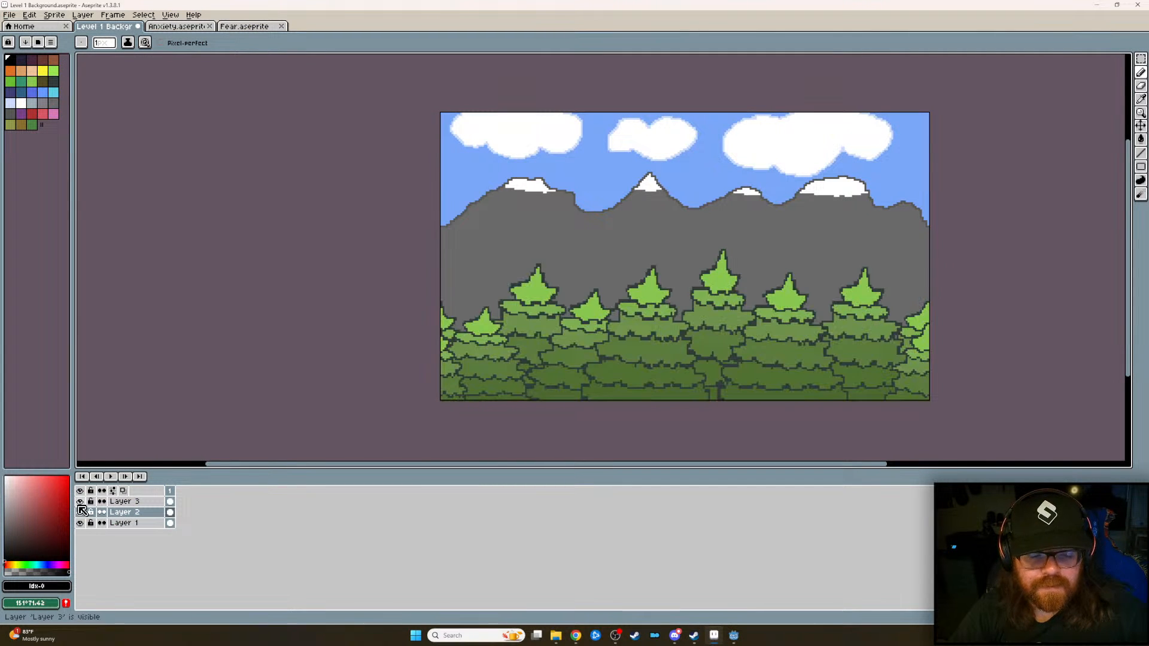
- Create a new RGBA sprite with a transparent background, 2560 pixels wide and 1440 pixels high
left_click(18, 13)
left_click(23, 27)
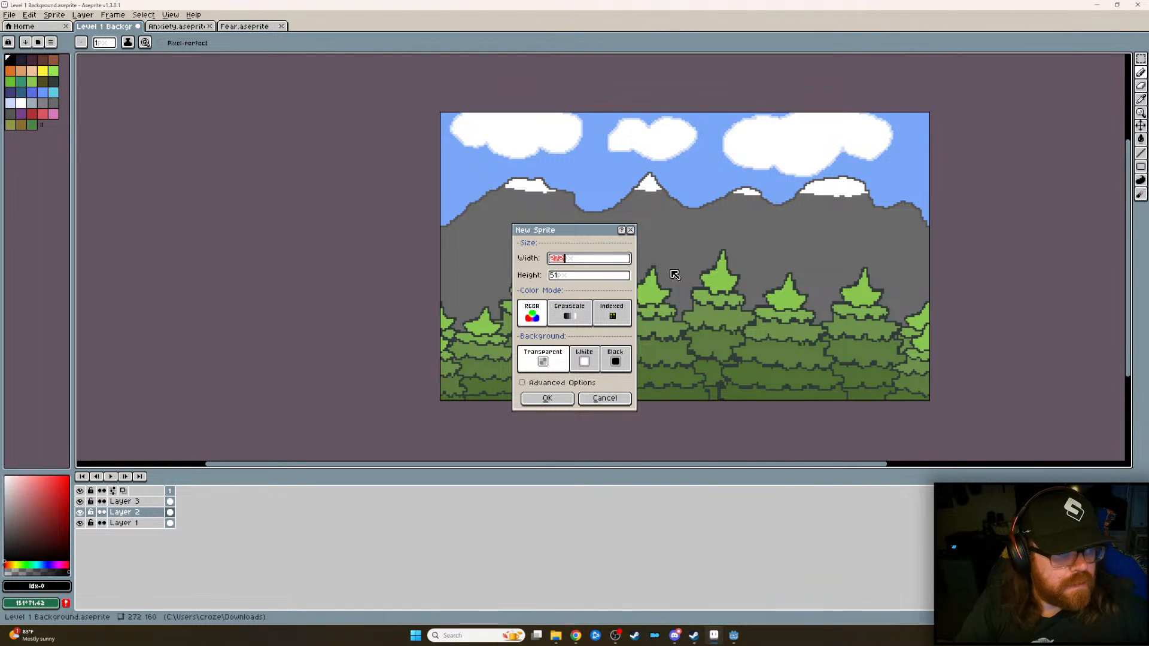
key("Tab")
type("51")
left_click(565, 260)
left_click_drag(552, 259, 632, 261)
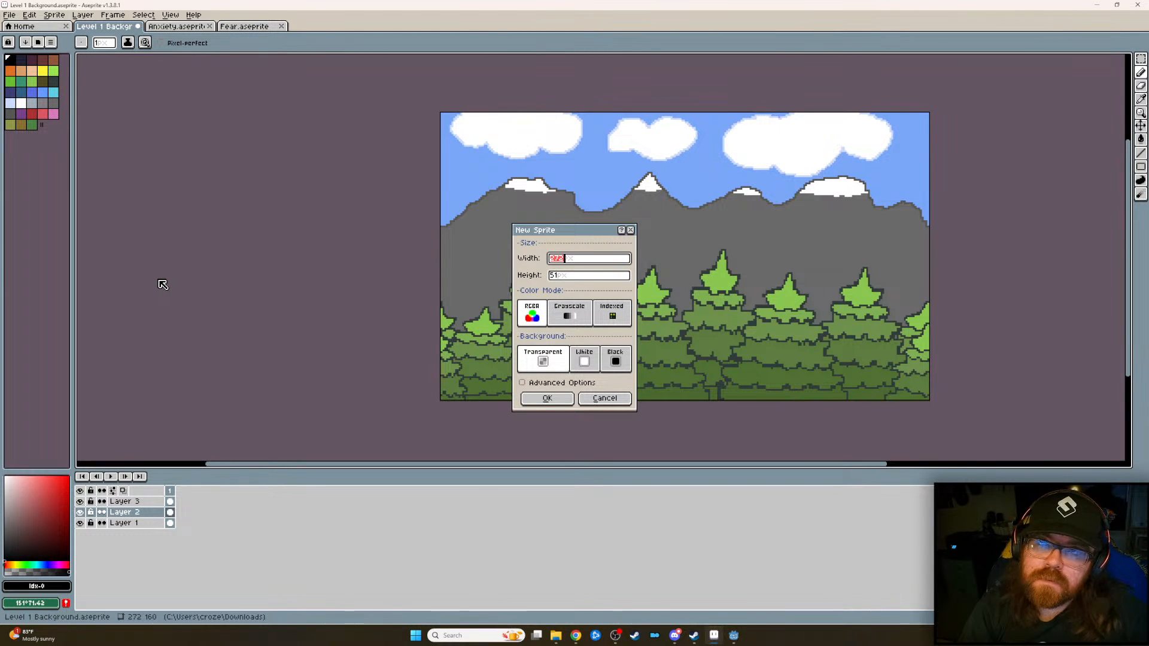
type("2560")
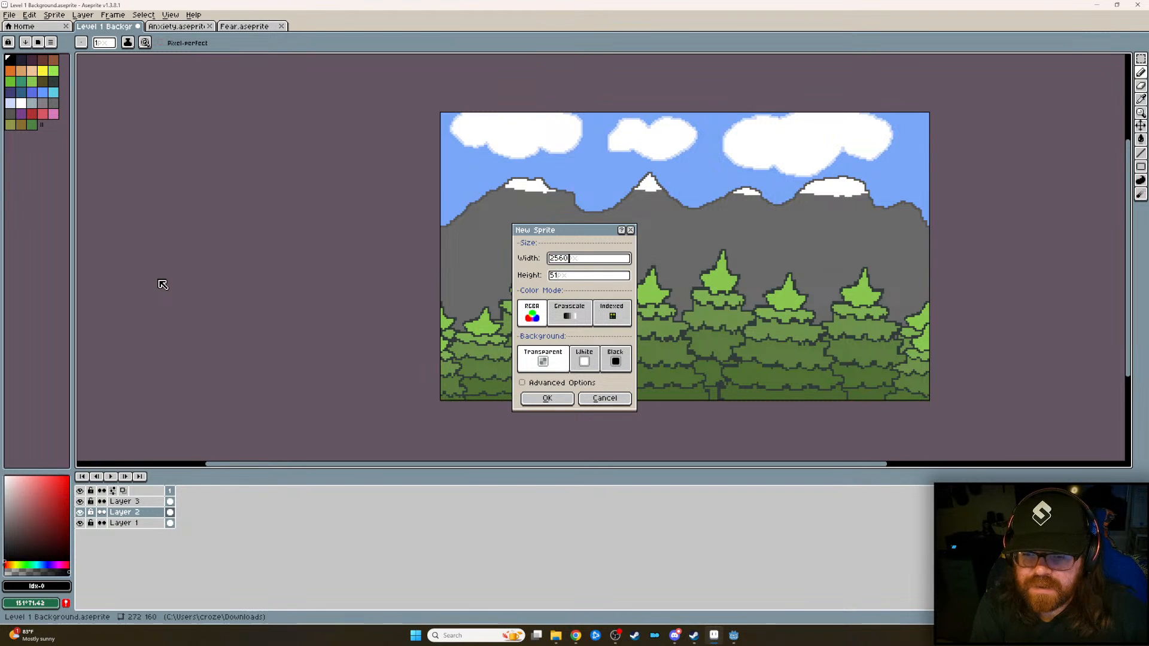
key("Tab")
type("1440")
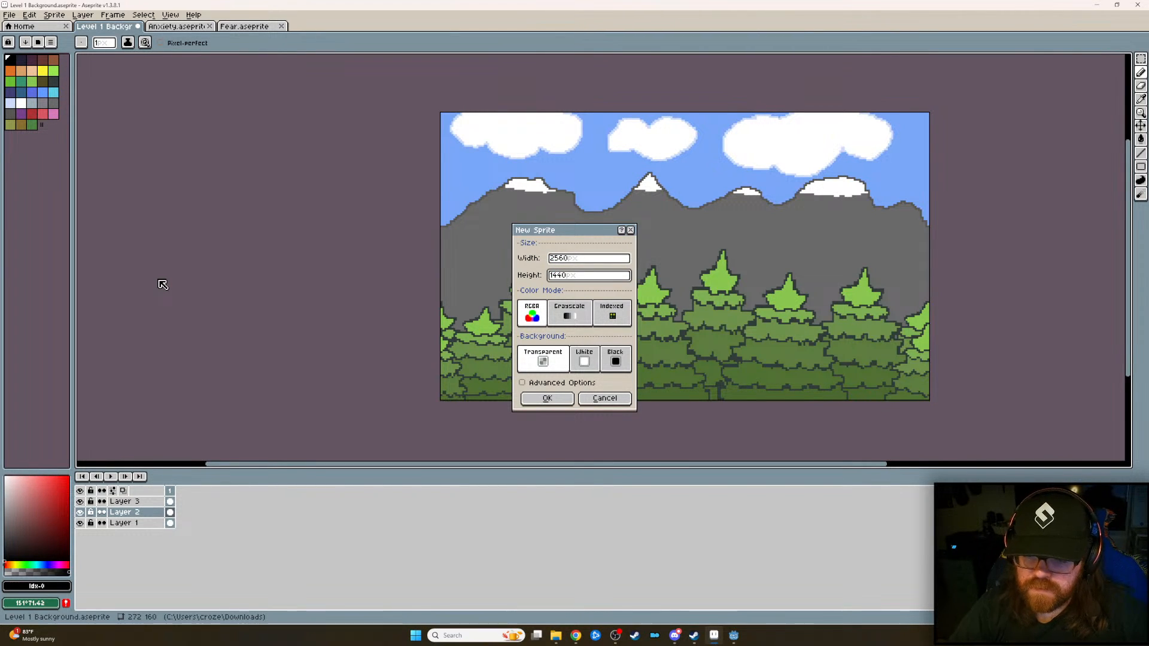
left_click(545, 398)
scroll(367, 292, "down", 9)
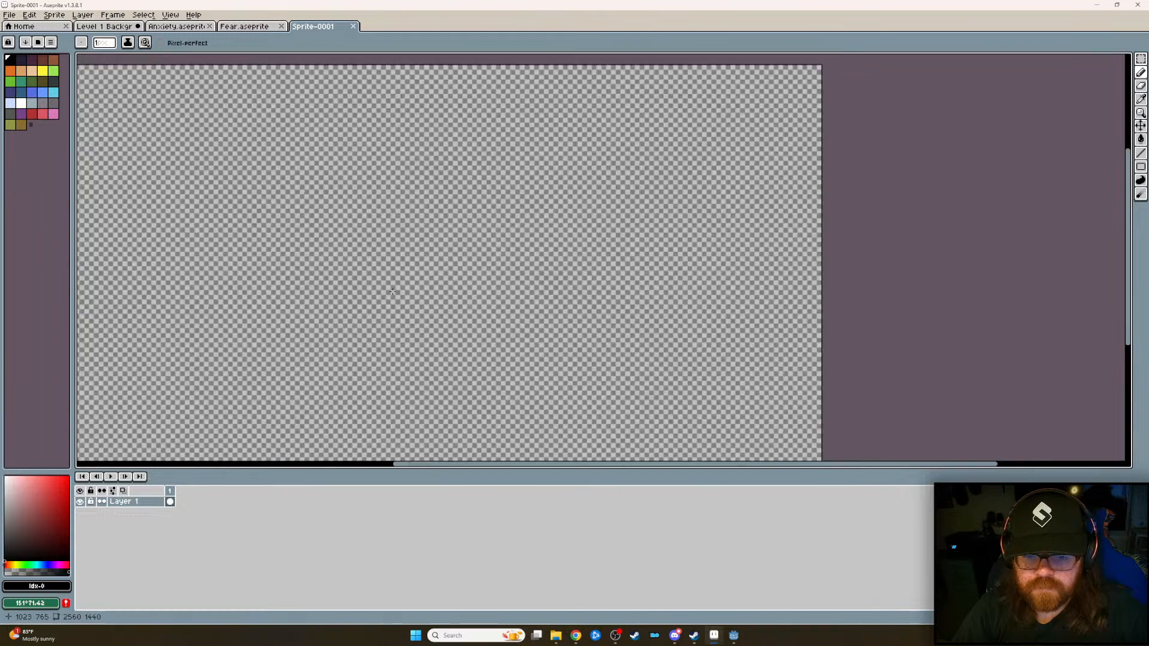
scroll(438, 307, "up", 5)
middle_click_drag(410, 301, 580, 389)
scroll(582, 357, "up", 1)
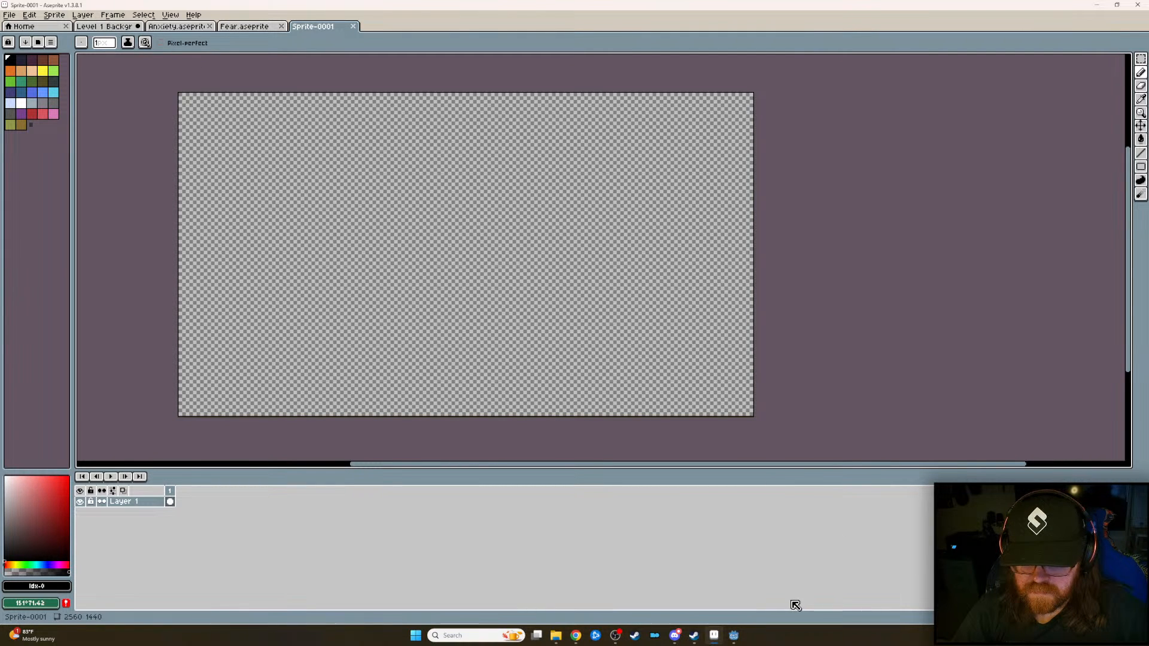
left_click(734, 638)
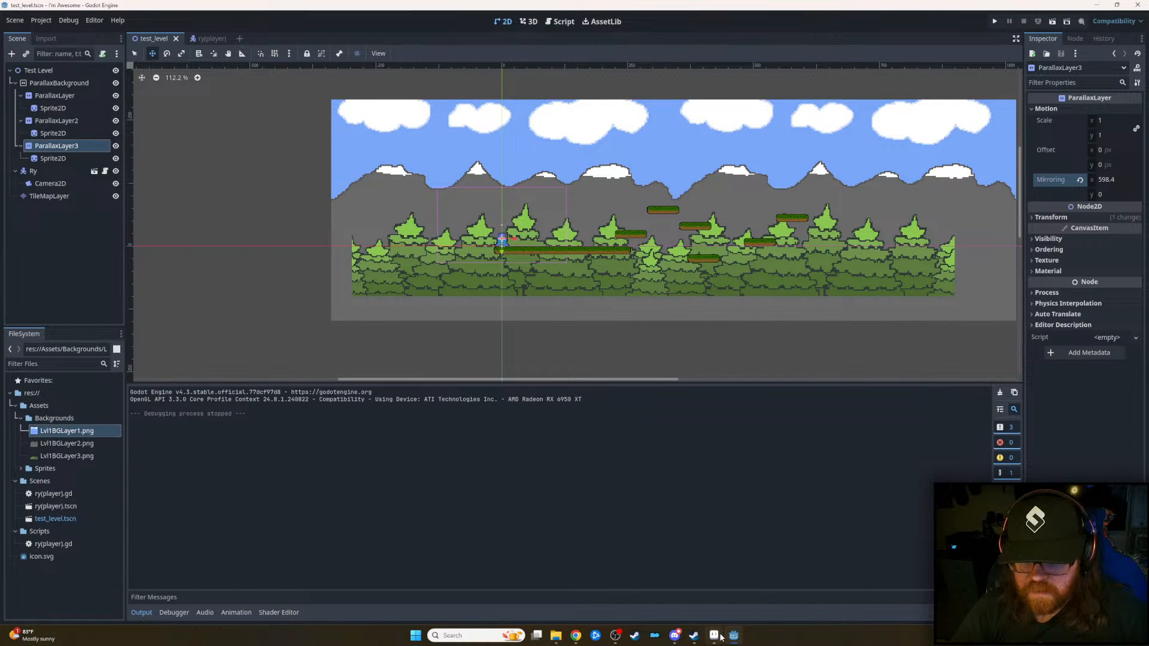
mouse_move(724, 637)
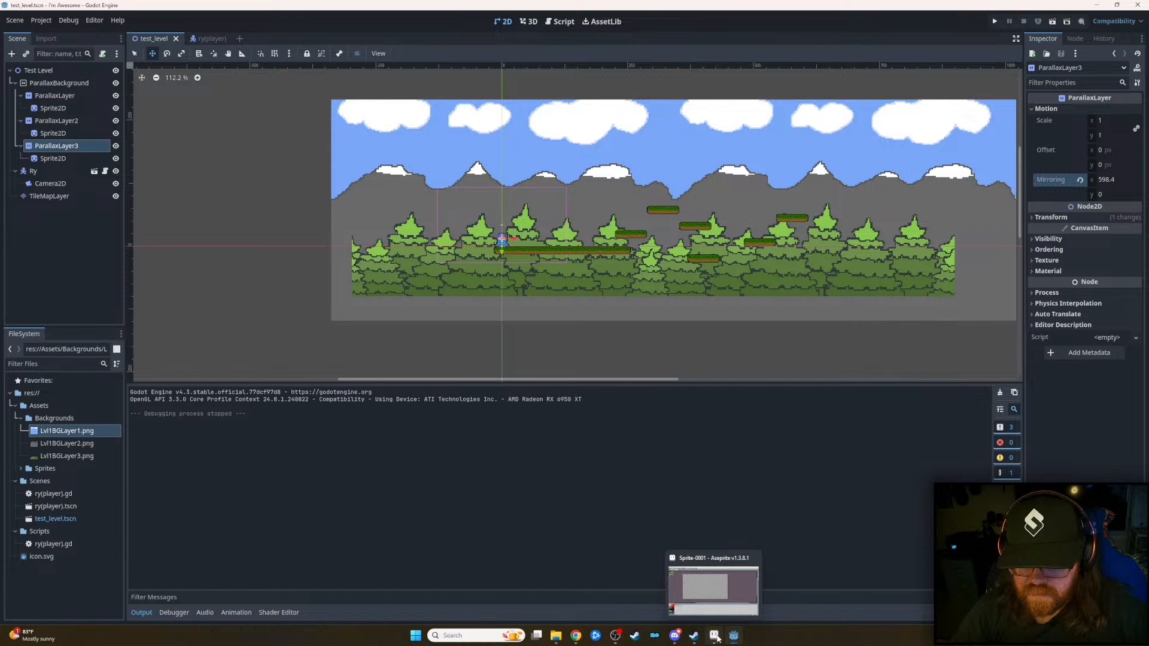
left_click(715, 637)
- In the Level 1 Background sprite, hide Layer 1 and Layer 2 and leave only the trees on Layer 3 visible
left_click(108, 28)
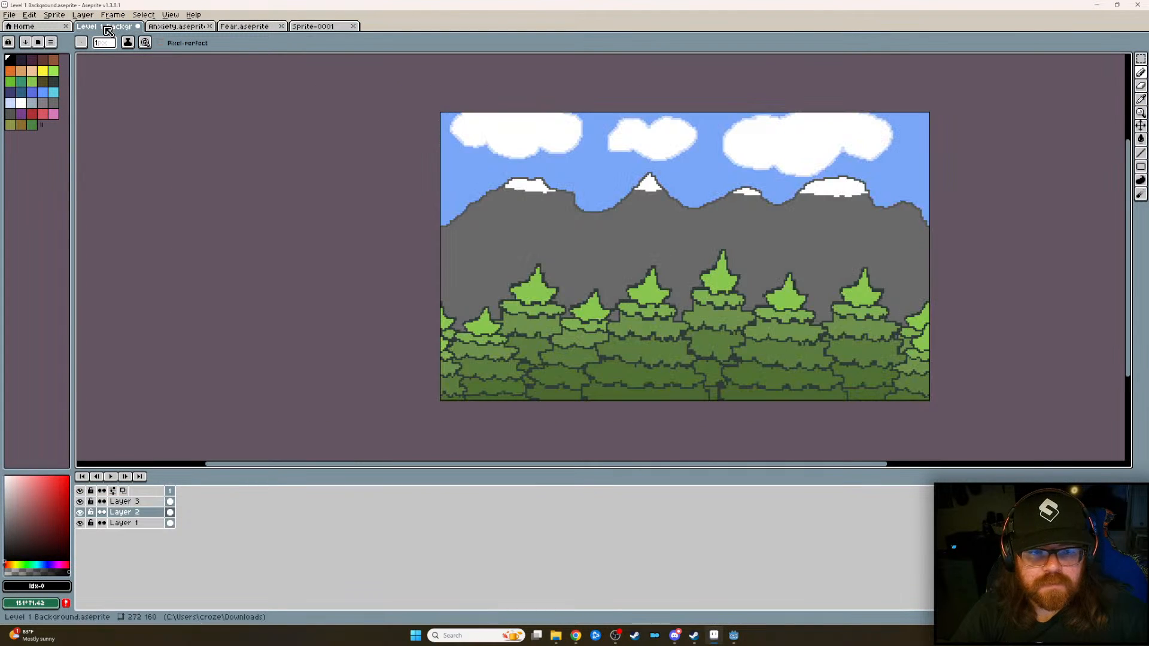
left_click(80, 512)
left_click(80, 512)
left_click_drag(81, 502, 84, 513)
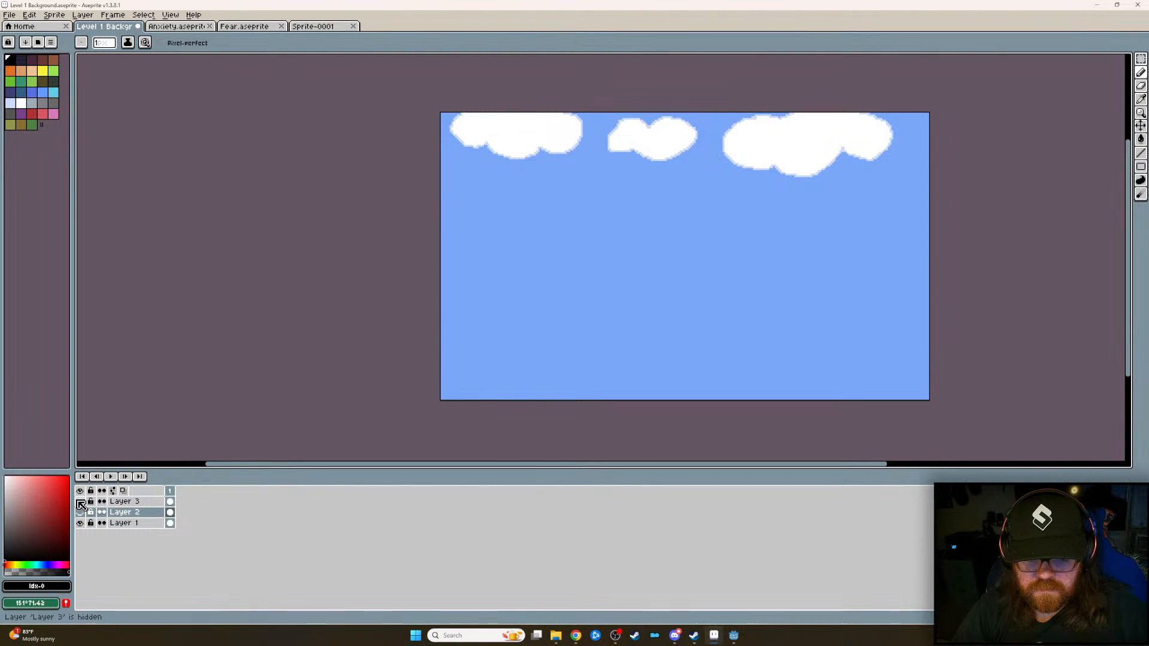
left_click(80, 491)
left_click(80, 492)
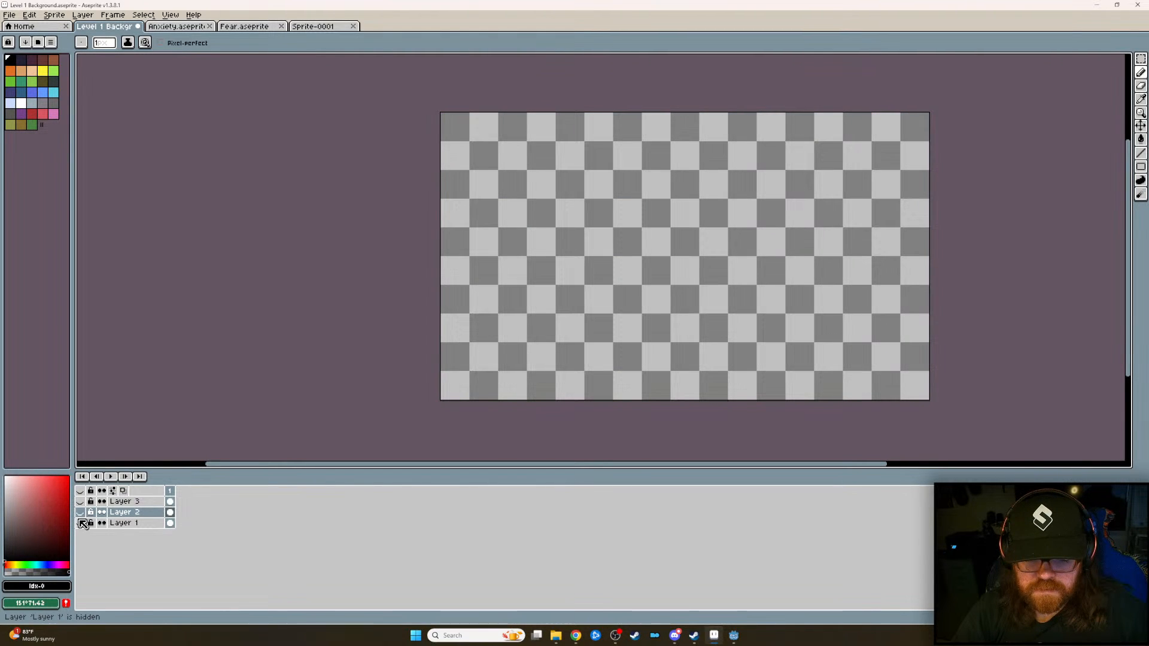
left_click(80, 503)
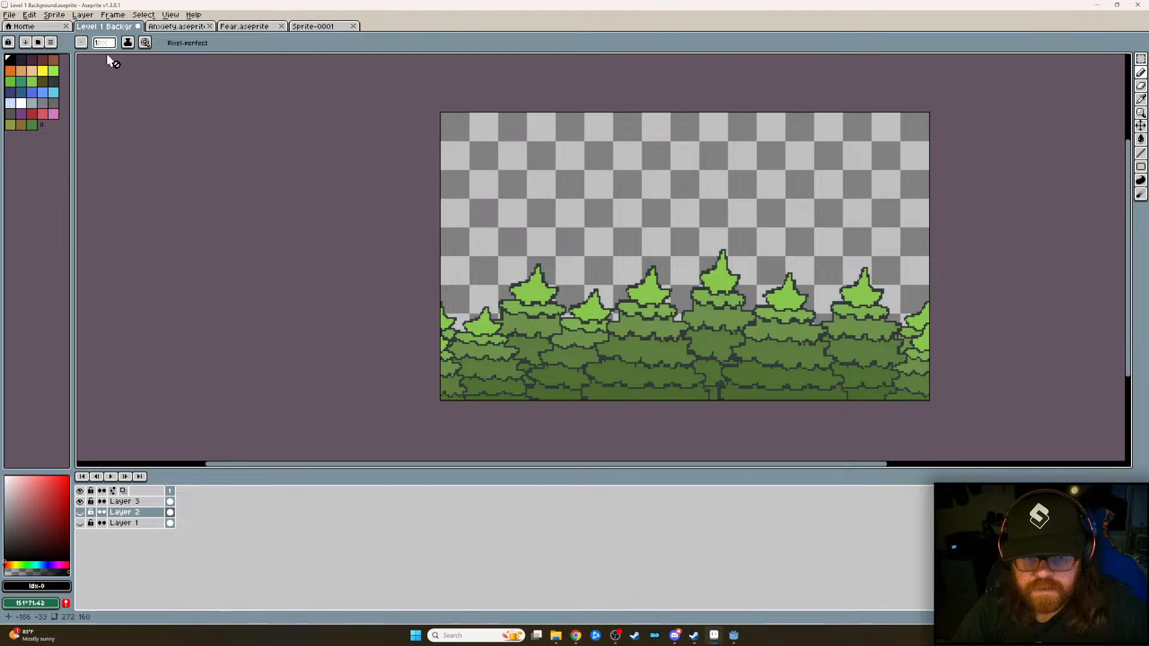
left_click(1140, 60)
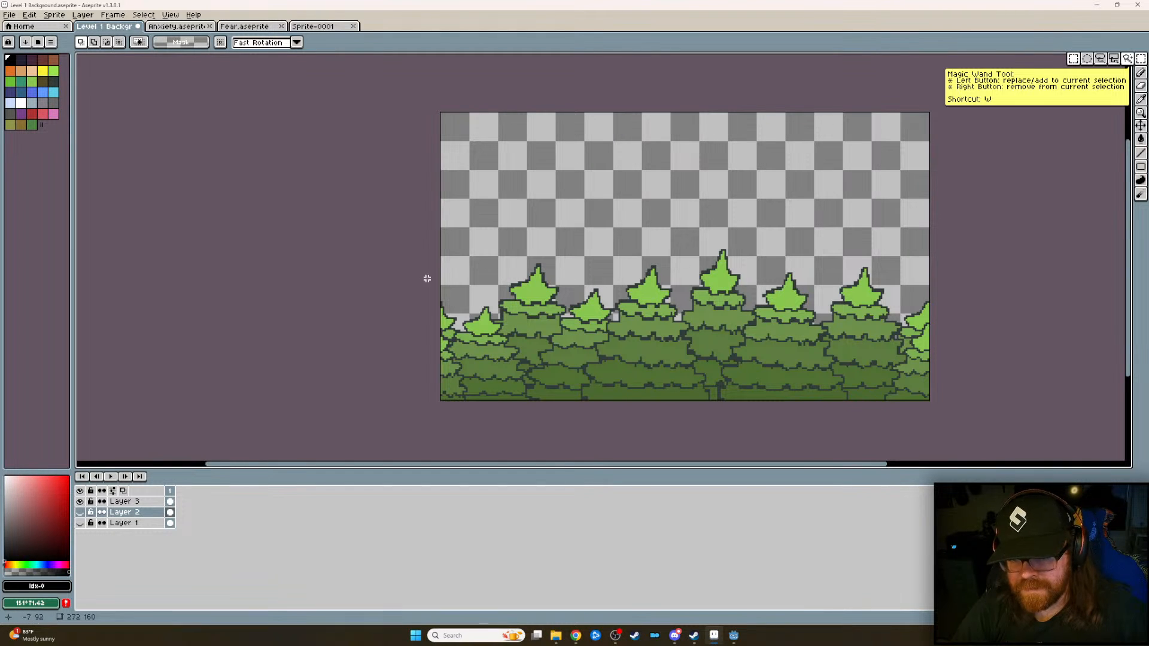
left_click_drag(414, 210, 1006, 430)
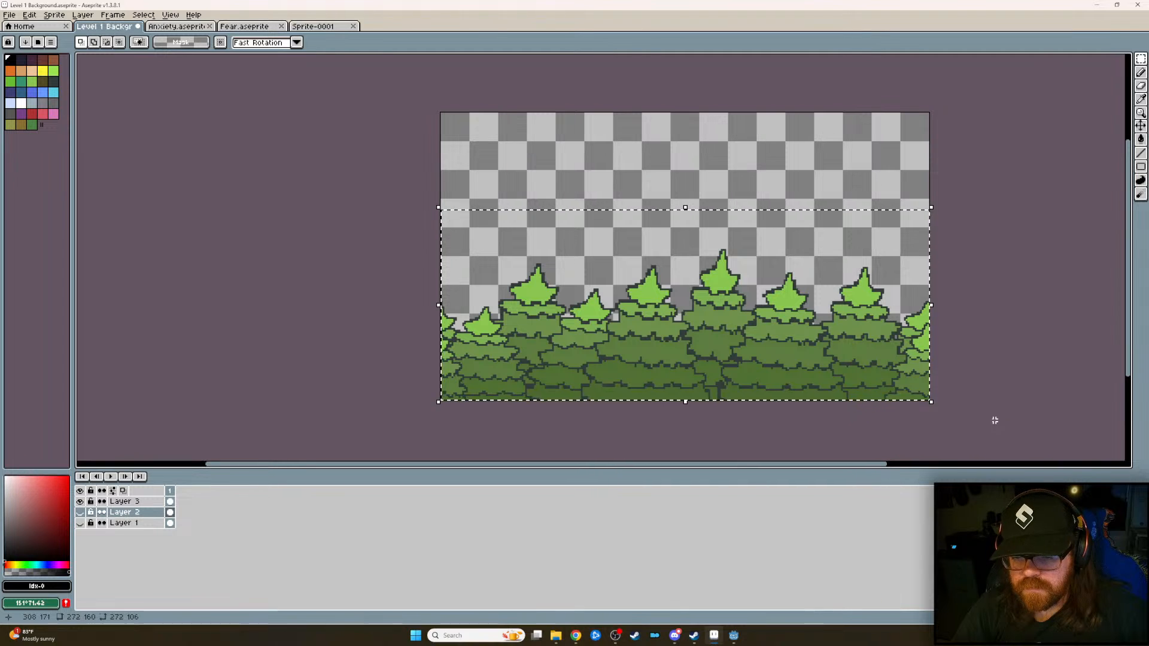
left_click(313, 27)
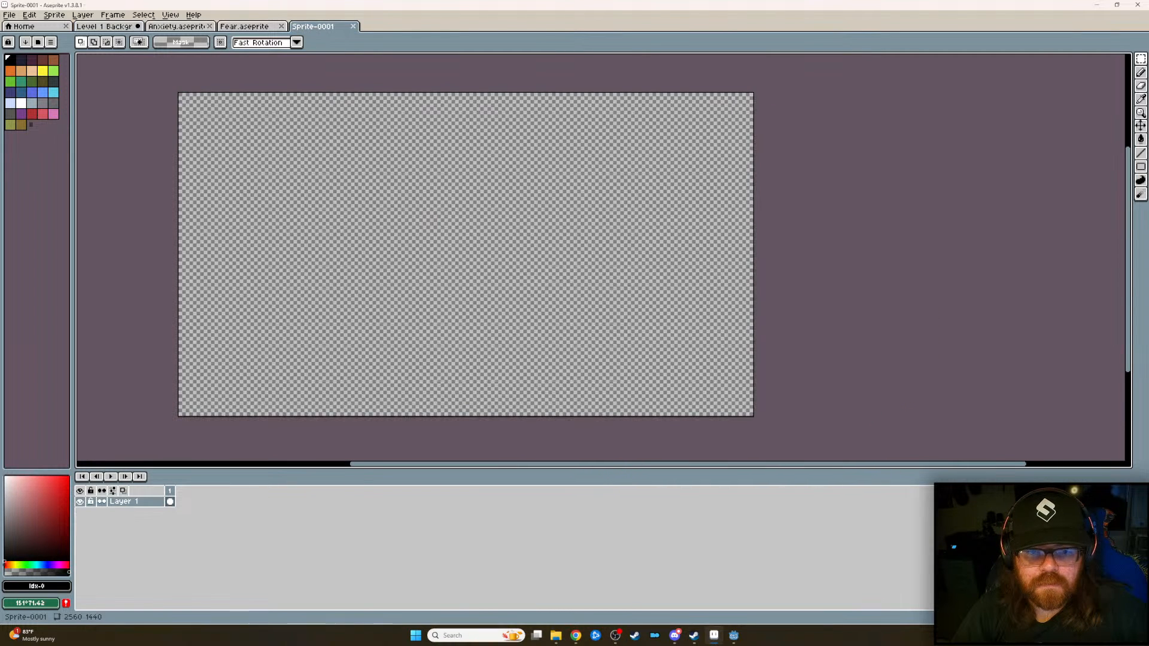
key("ctrl+v")
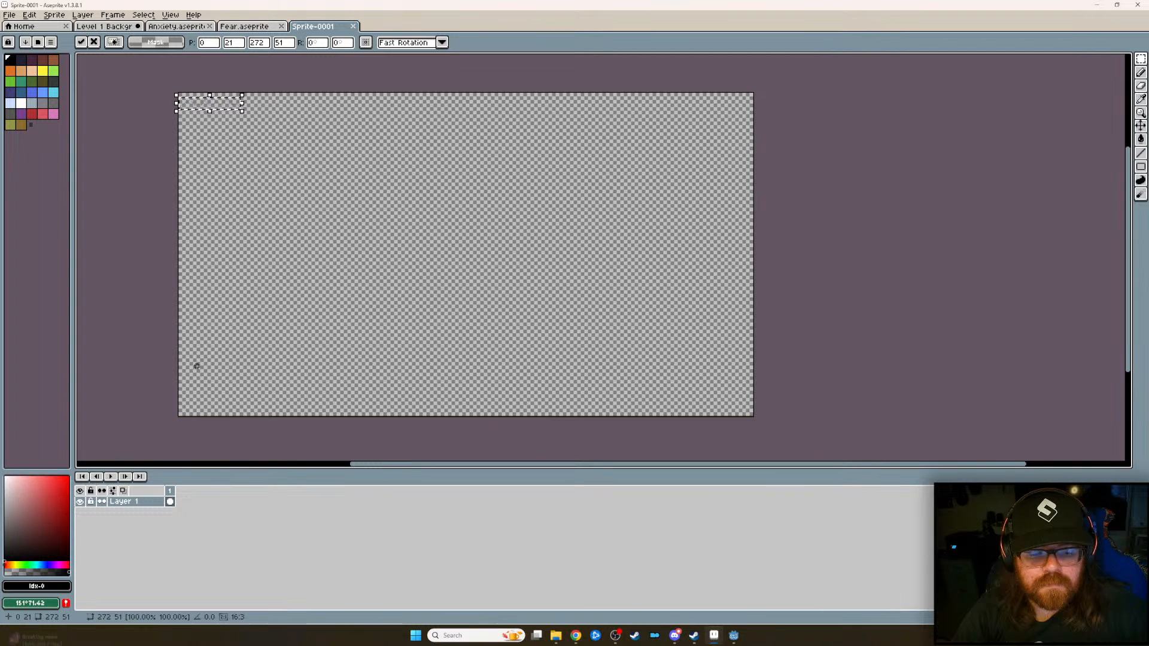
scroll(267, 121, "up", 5)
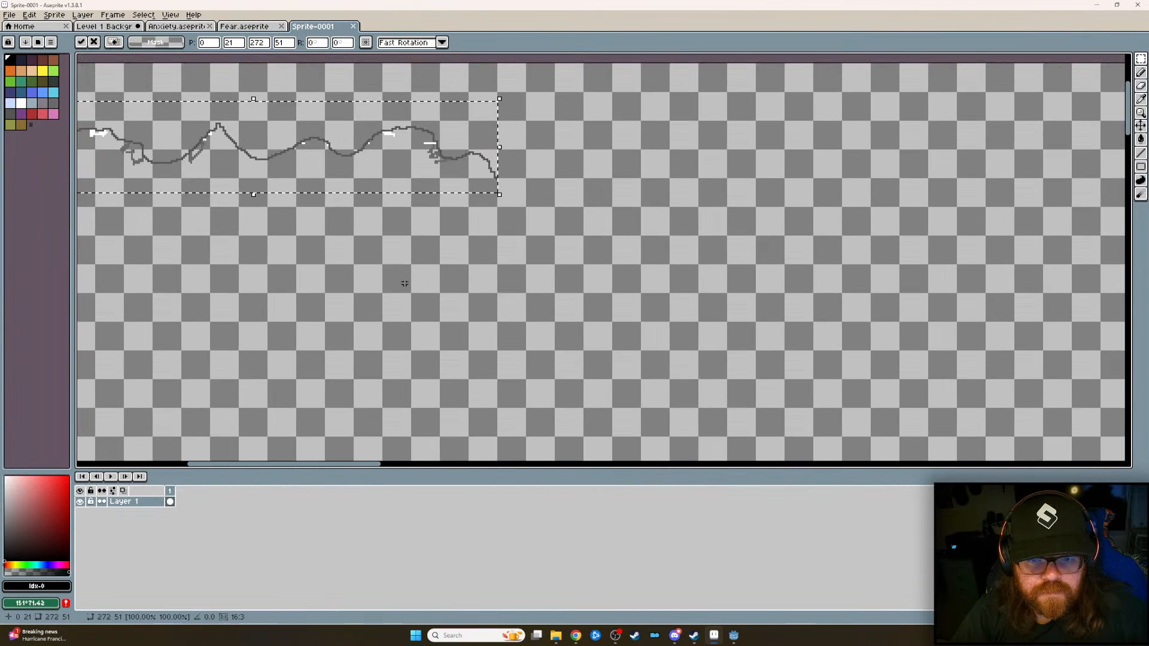
middle_click_drag(378, 258, 568, 318)
scroll(487, 252, "down", 3)
scroll(486, 253, "up", 3)
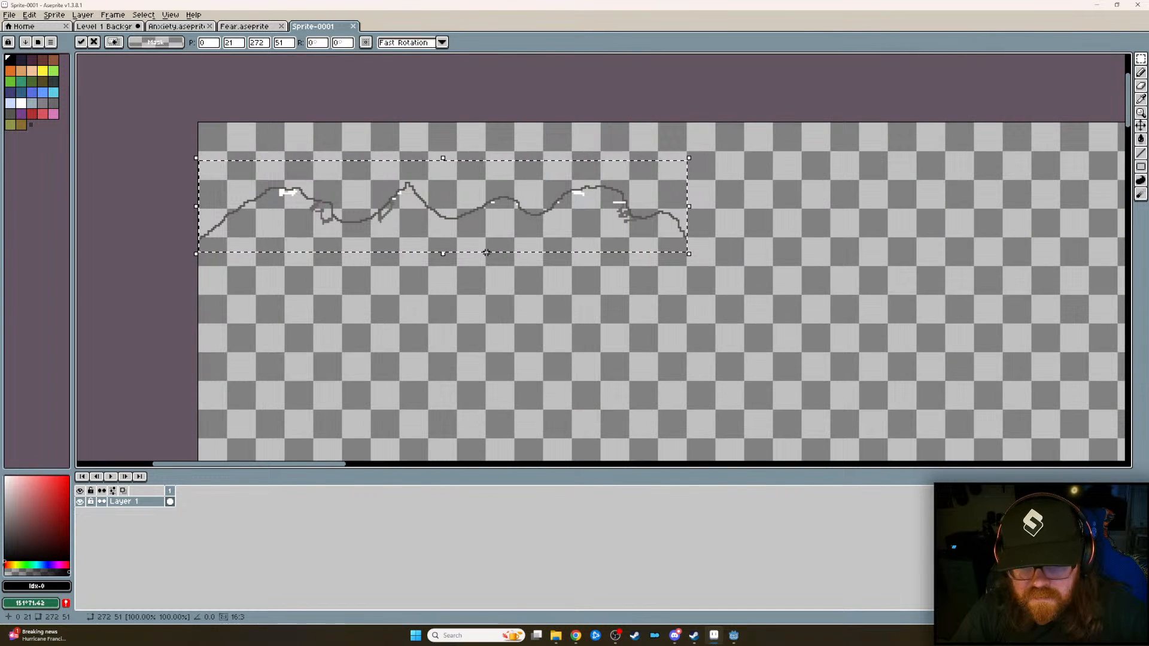
key("Escape")
- Reselect the tree area of the Level 1 Background with a rectangular marquee of about 272 x 86 pixels across the full width
left_click(103, 27)
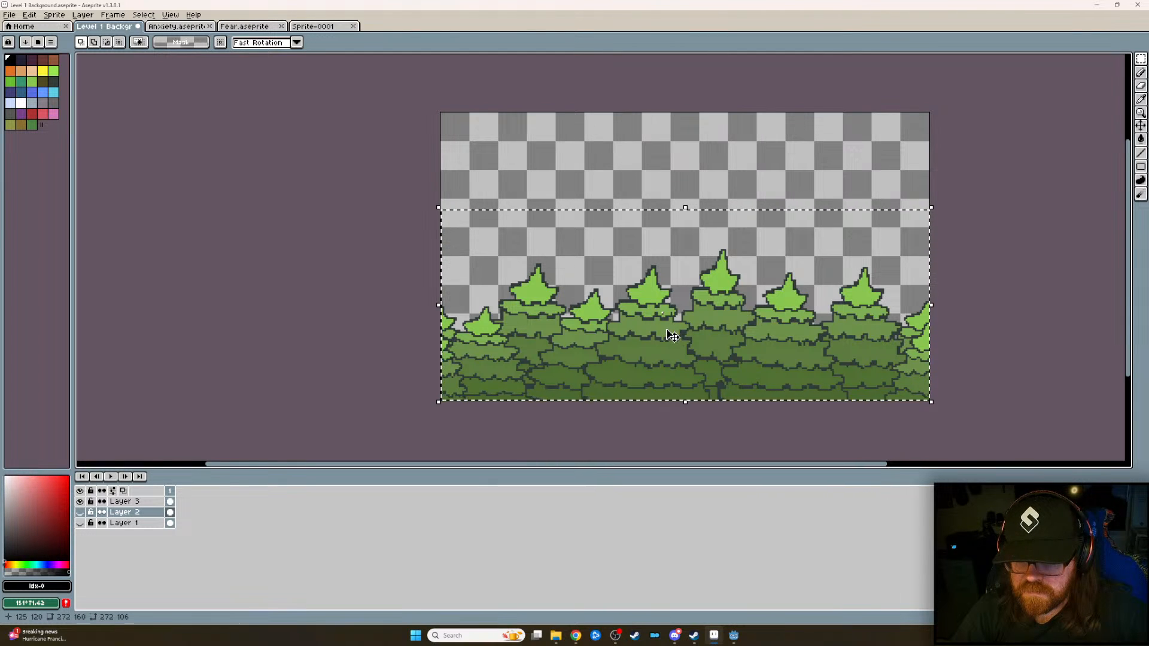
left_click(1140, 63)
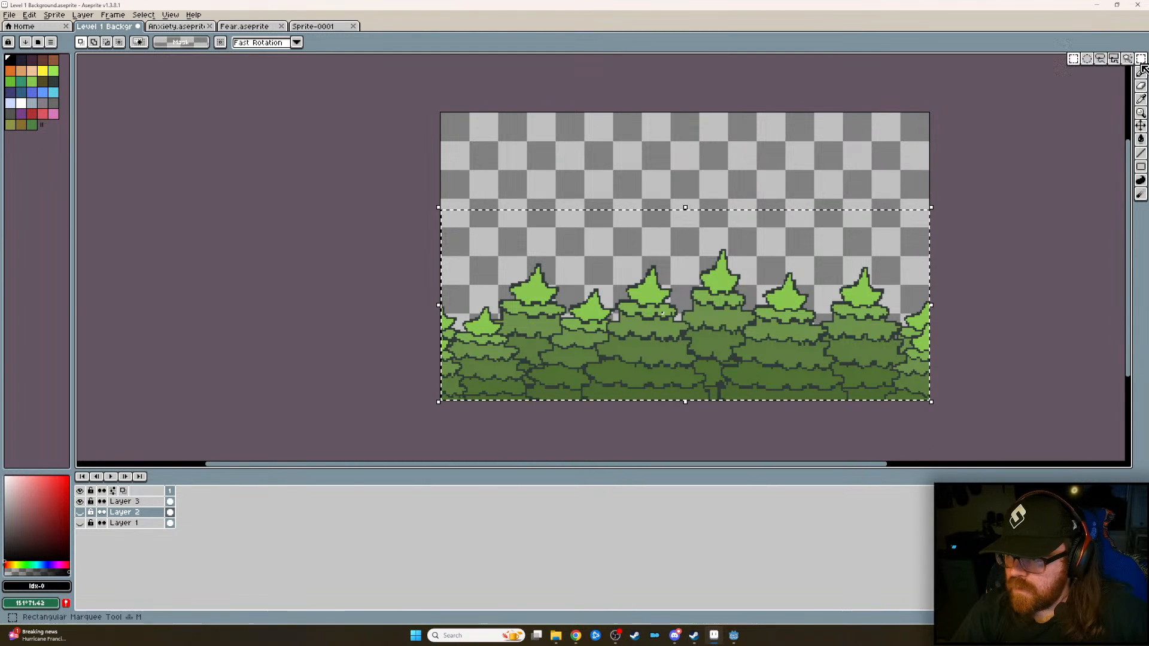
left_click(1080, 64)
left_click(893, 200)
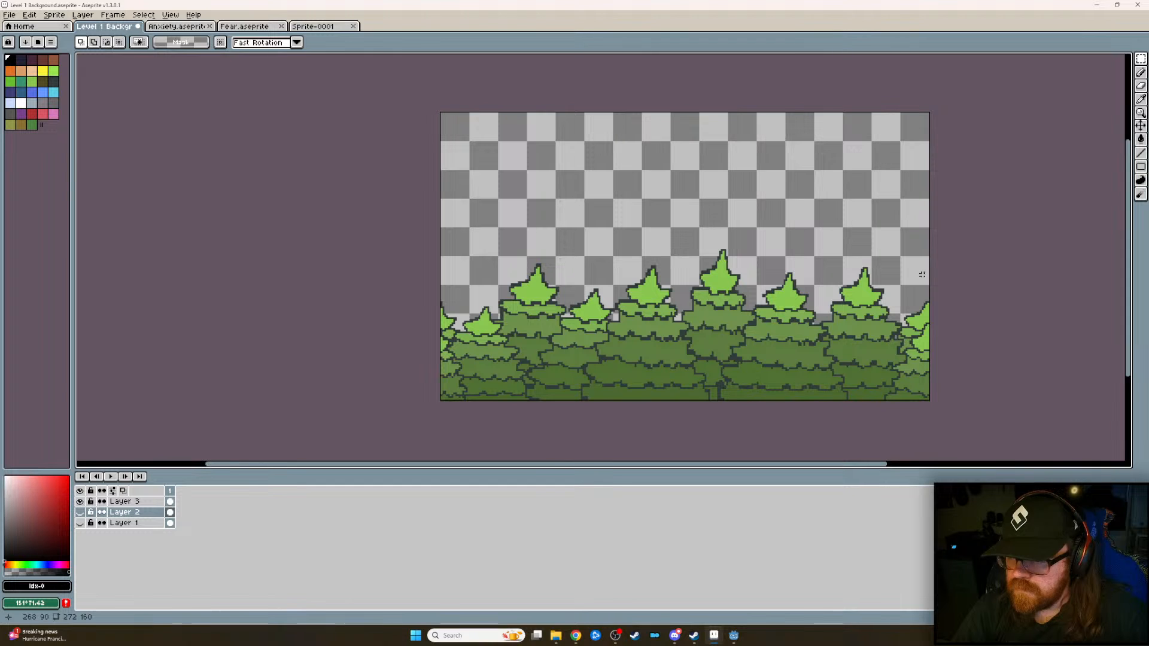
left_click_drag(950, 248, 441, 400)
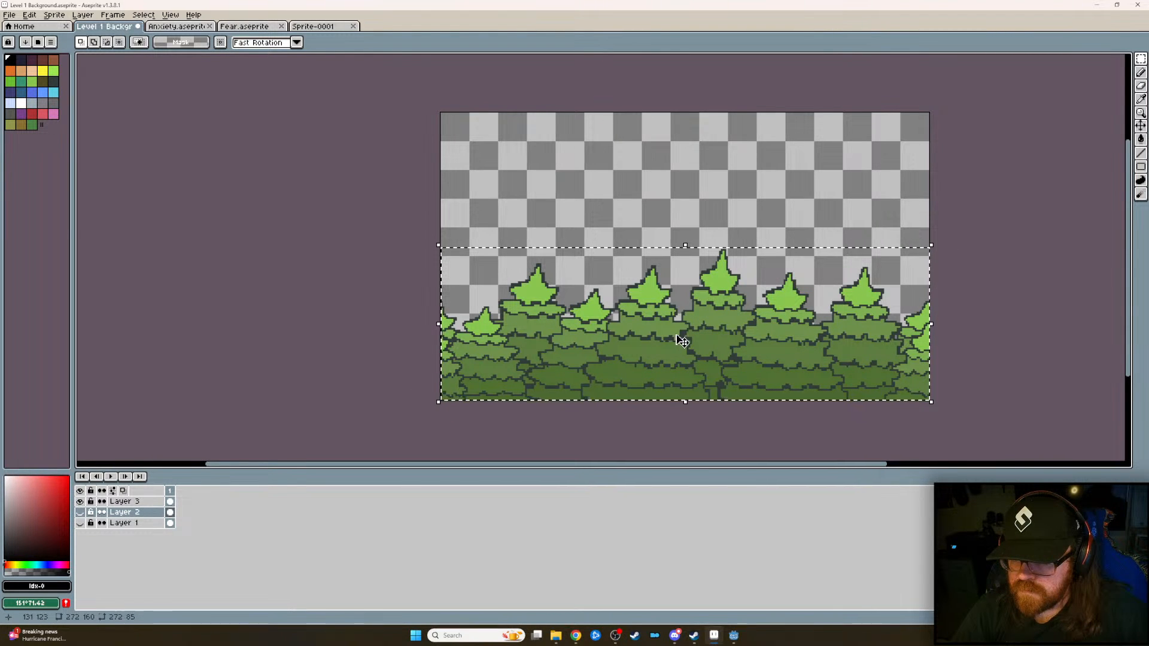
right_click_drag(669, 296, 719, 270)
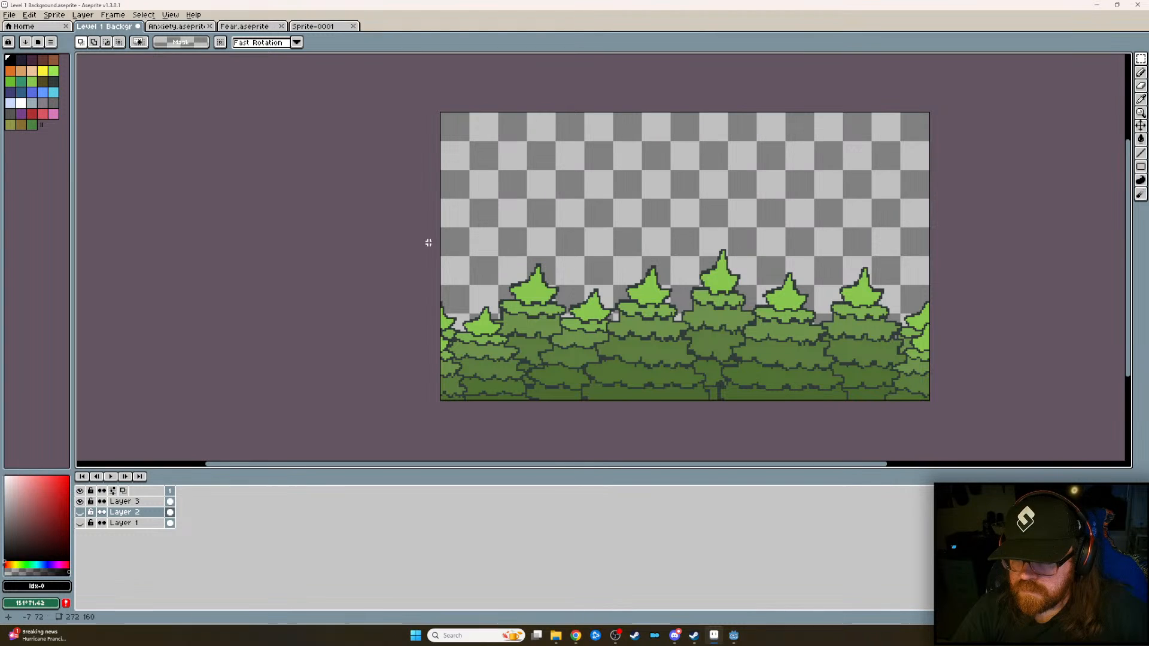
left_click_drag(441, 246, 948, 366)
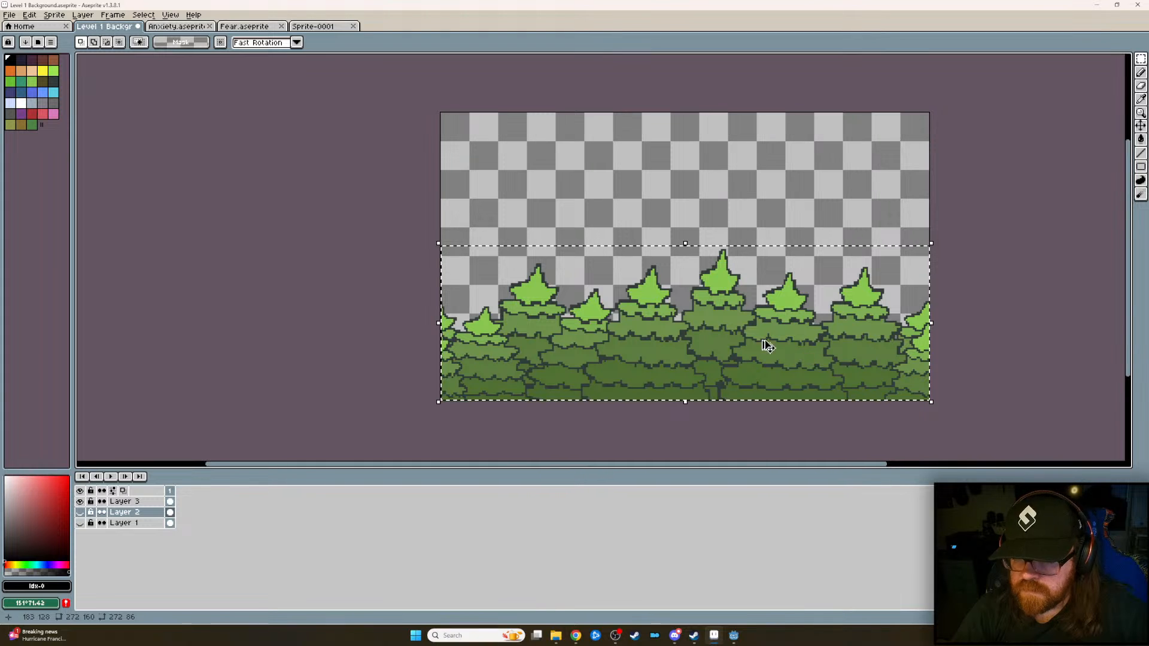
left_click(313, 26)
key("ctrl+v")
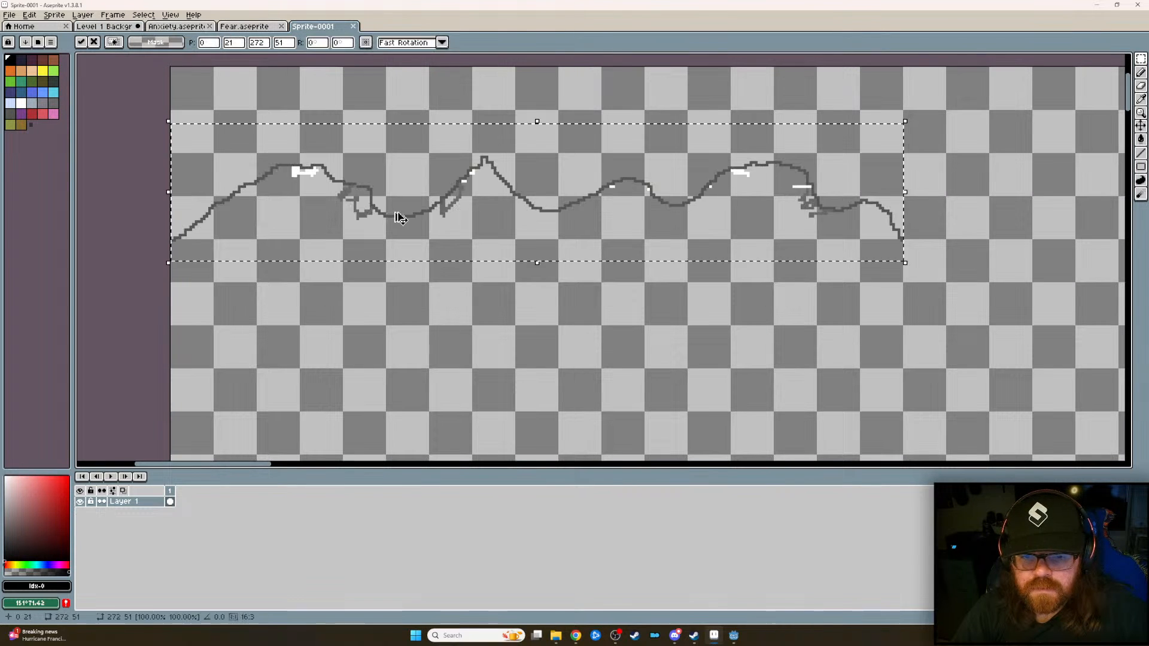
mouse_move(547, 193)
left_mouse_down()
mouse_move(618, 231)
mouse_move(626, 279)
mouse_move(577, 315)
mouse_move(587, 323)
left_mouse_up()
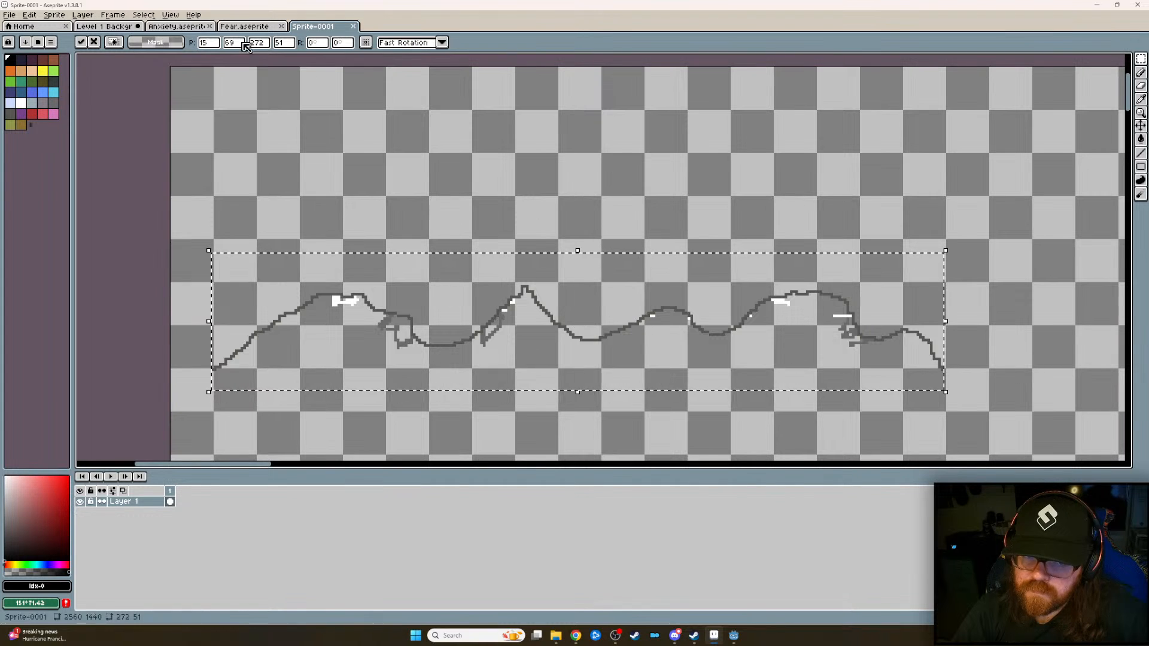
- Make Layer 3 active, copy its selected trees, and paste them into Sprite-0001 in place of the mistakenly pasted mountain outline
left_click(99, 27)
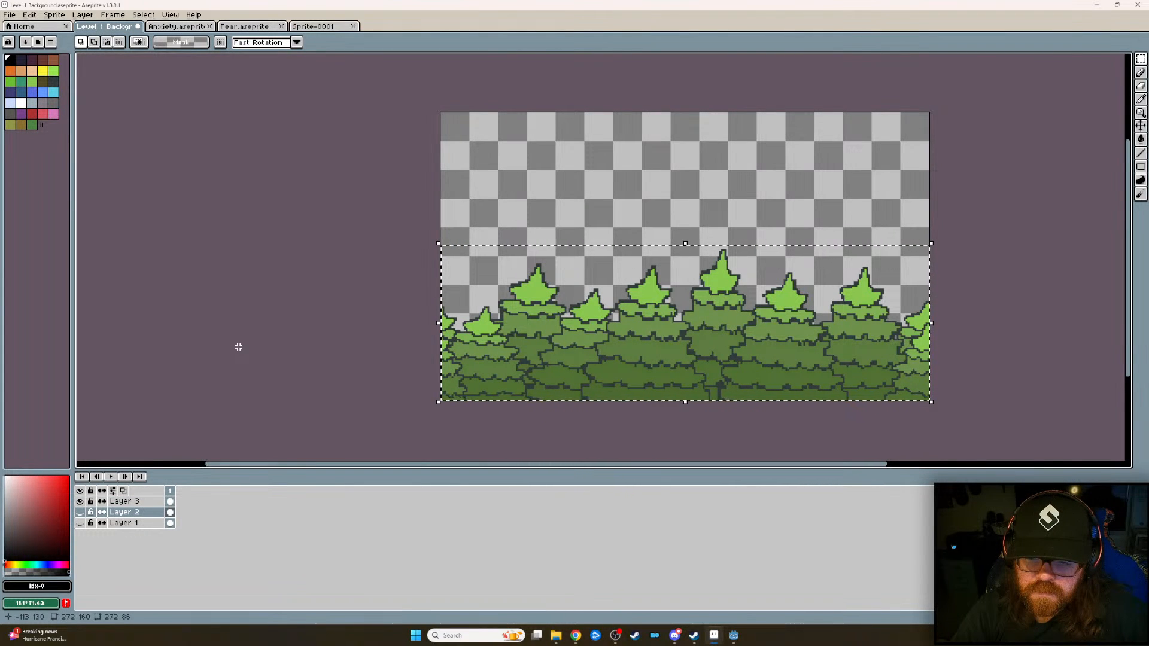
left_click(128, 503)
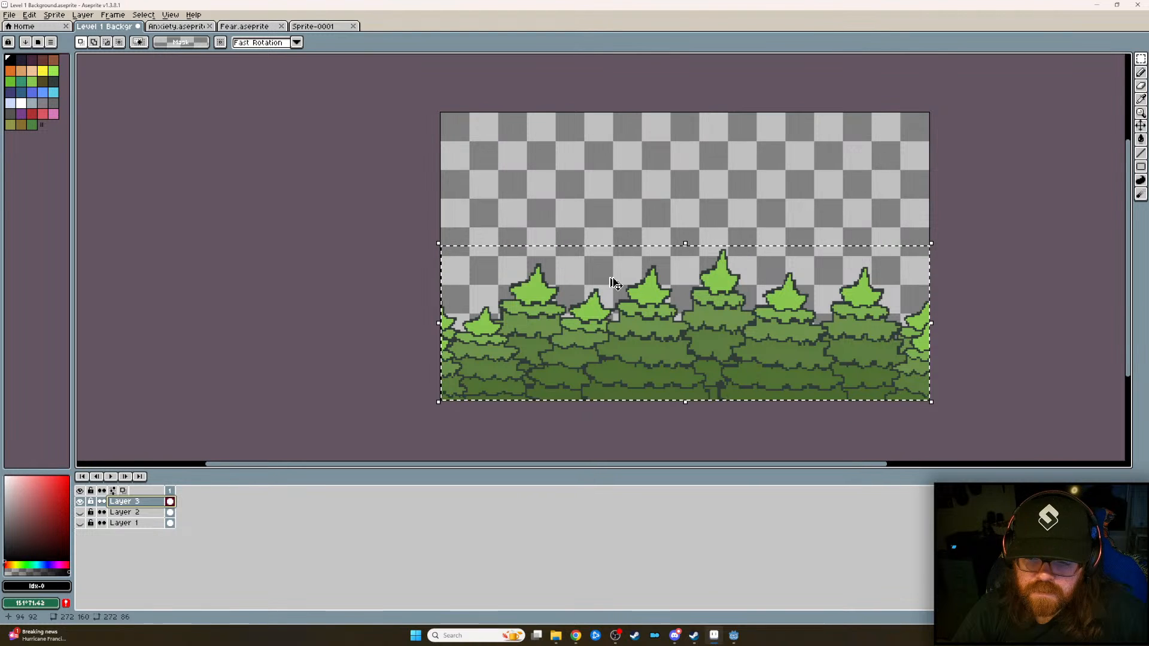
left_click(314, 26)
key("ctrl+v")
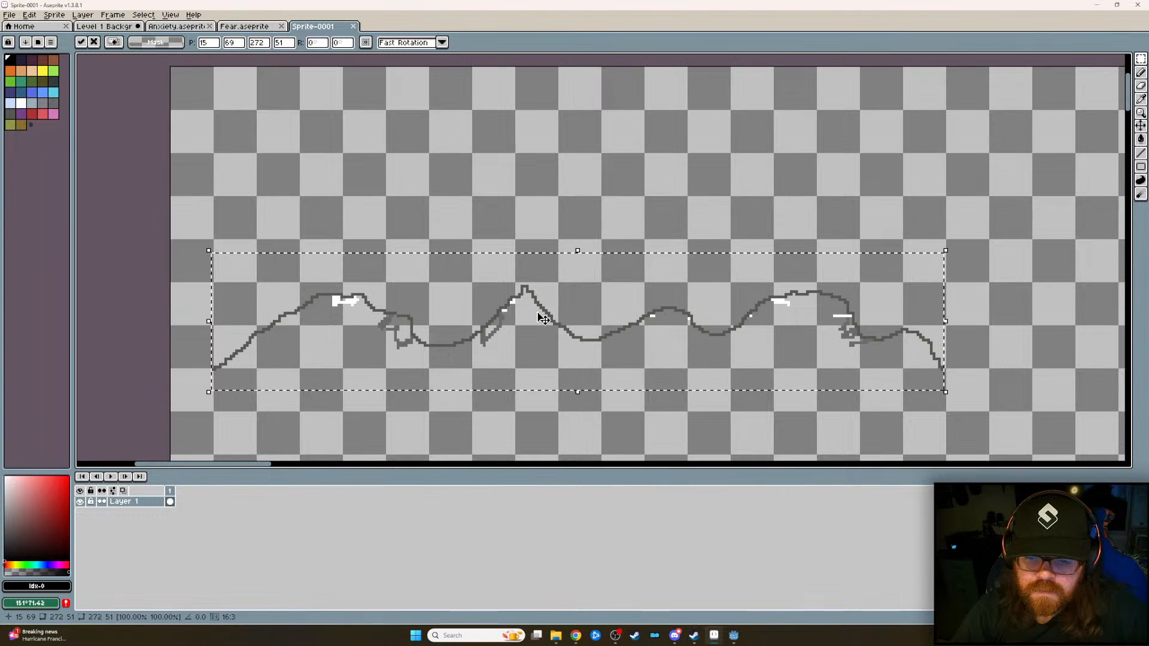
key("ctrl+z")
key("ctrl+v")
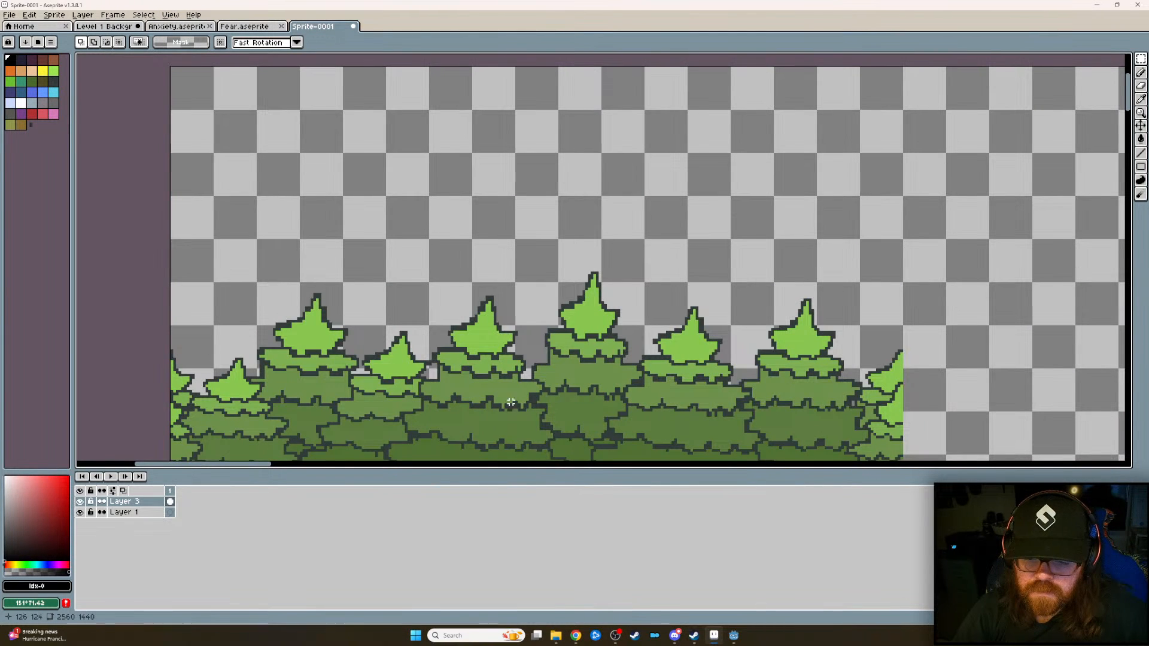
- Examine how large the pasted tree strip is compared with the whole new canvas
scroll(505, 374, "down", 4)
scroll(539, 384, "up", 2)
scroll(580, 367, "down", 2)
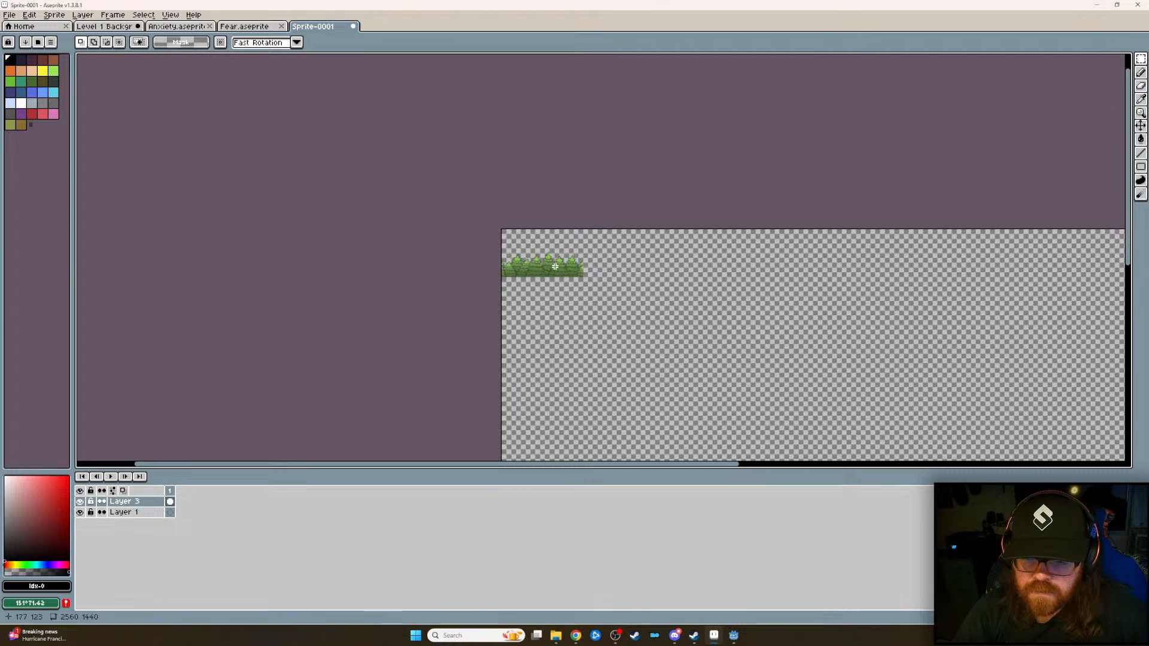
scroll(554, 266, "up", 2)
scroll(555, 269, "up", 2)
scroll(555, 272, "down", 2)
middle_click_drag(601, 317, 611, 267)
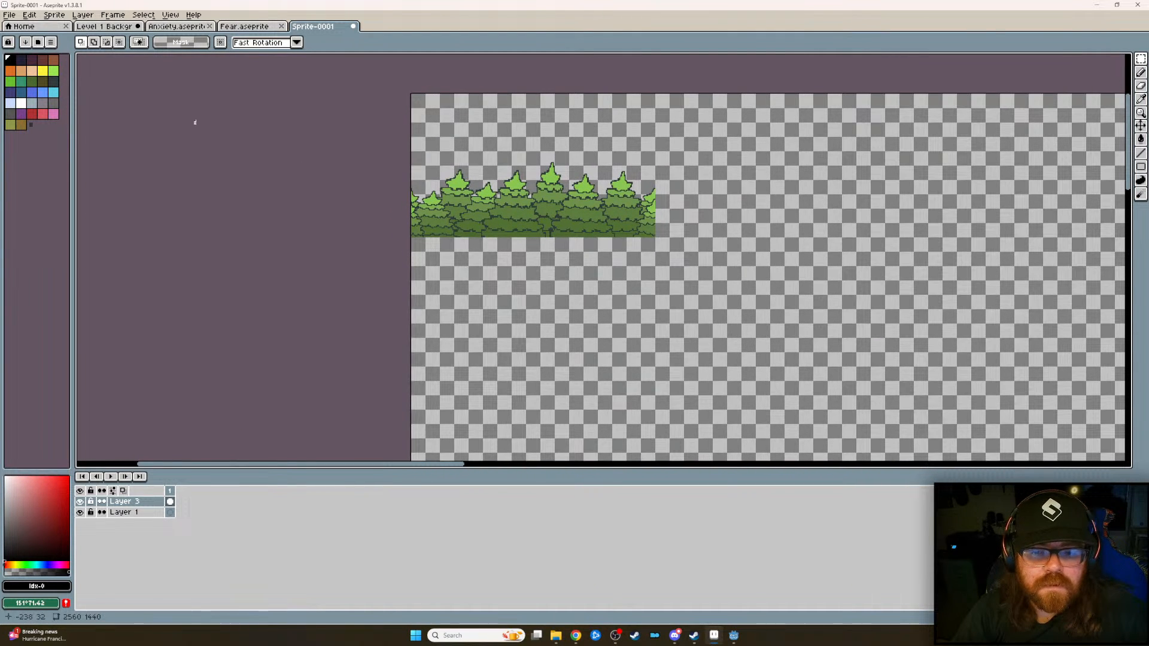
scroll(718, 317, "down", 3)
middle_click_drag(805, 336, 610, 222)
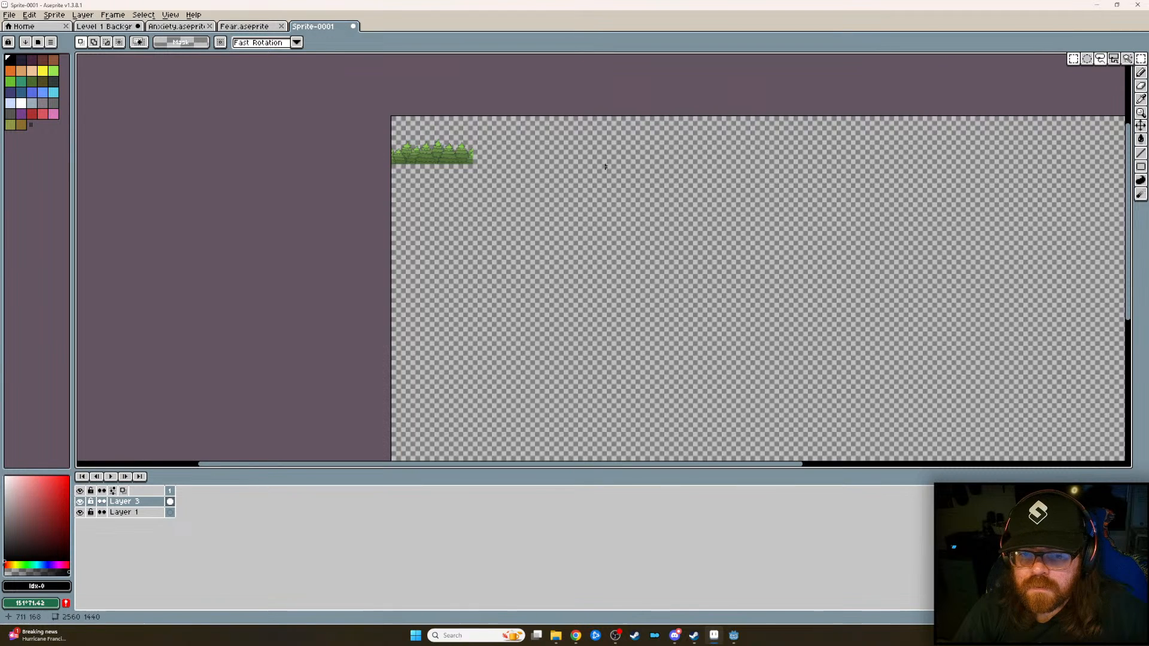
- Select the pasted tree strip, enlarge the selection to about 2482 x 1690 pixels, and place the trees in the canvas's lower-left corner
left_click_drag(508, 197, 308, 115)
left_click_drag(441, 175, 541, 273)
scroll(557, 264, "up", 2)
scroll(568, 257, "down", 4)
middle_click_drag(574, 250, 549, 217)
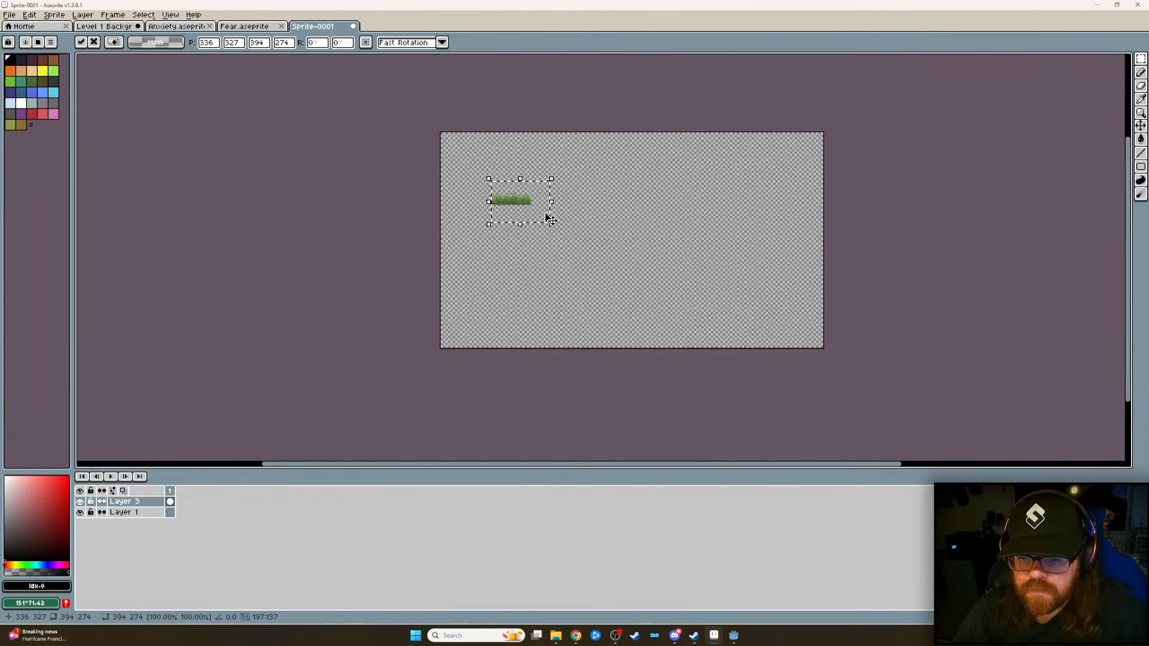
left_click_drag(550, 224, 872, 455)
left_click_drag(646, 318, 601, 341)
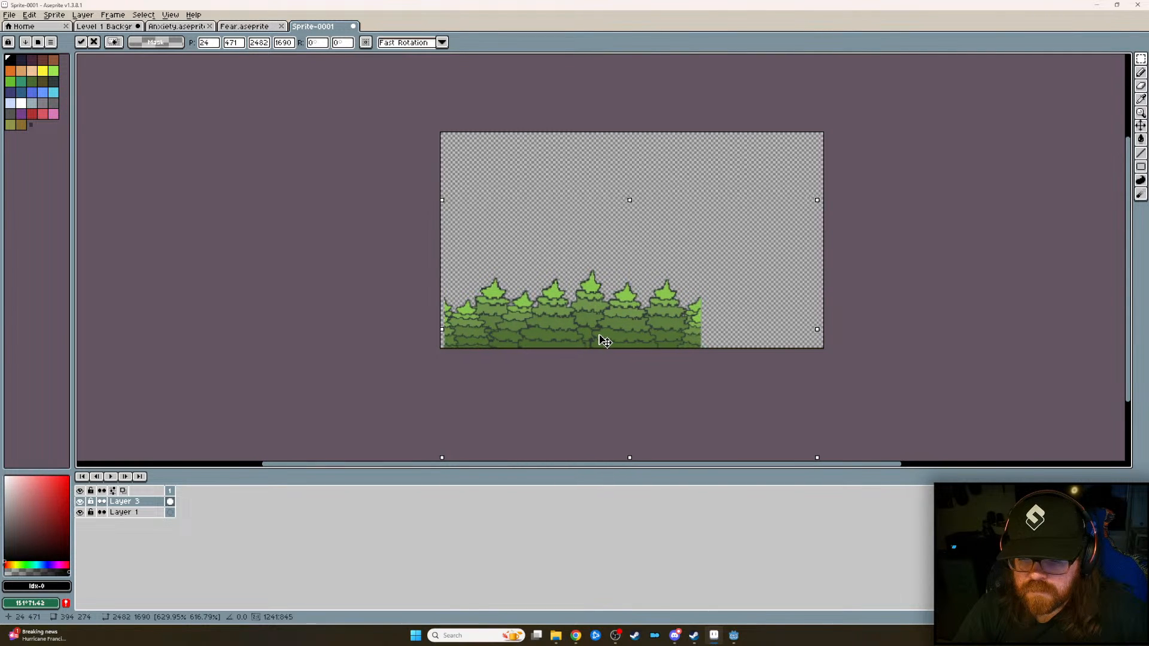
left_click(875, 363)
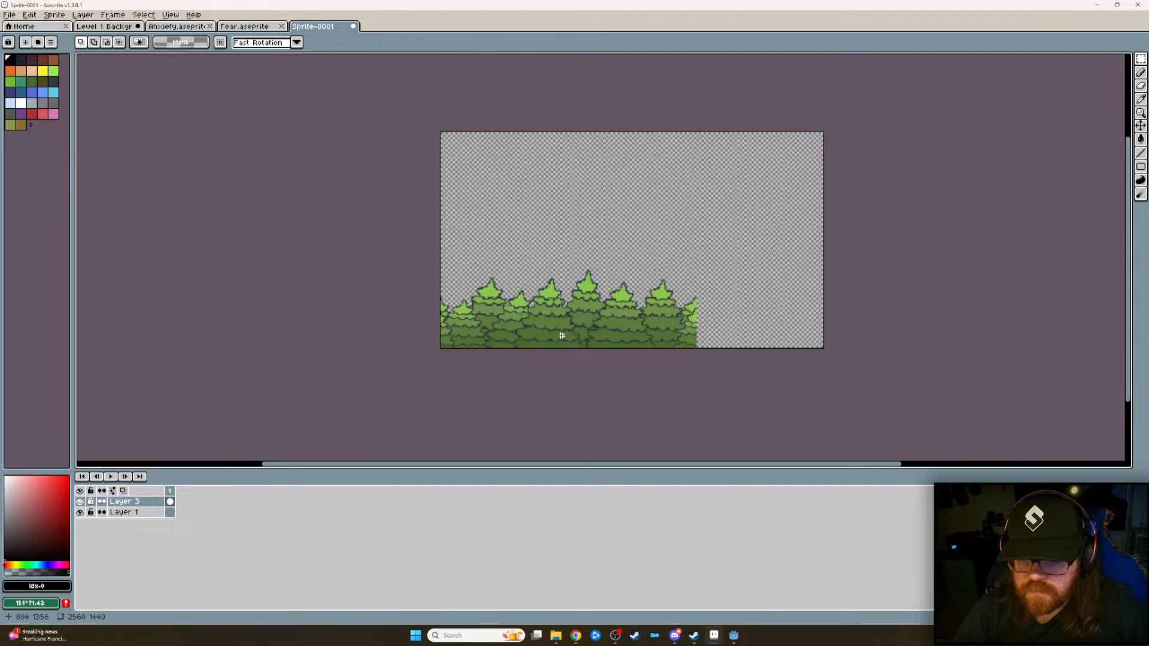
- Reselect the enlarged trees and squeeze the selection horizontally to about 1613 x 764 pixels, keeping it anchored at the canvas's left edge
scroll(596, 340, "up", 5)
scroll(526, 331, "down", 4)
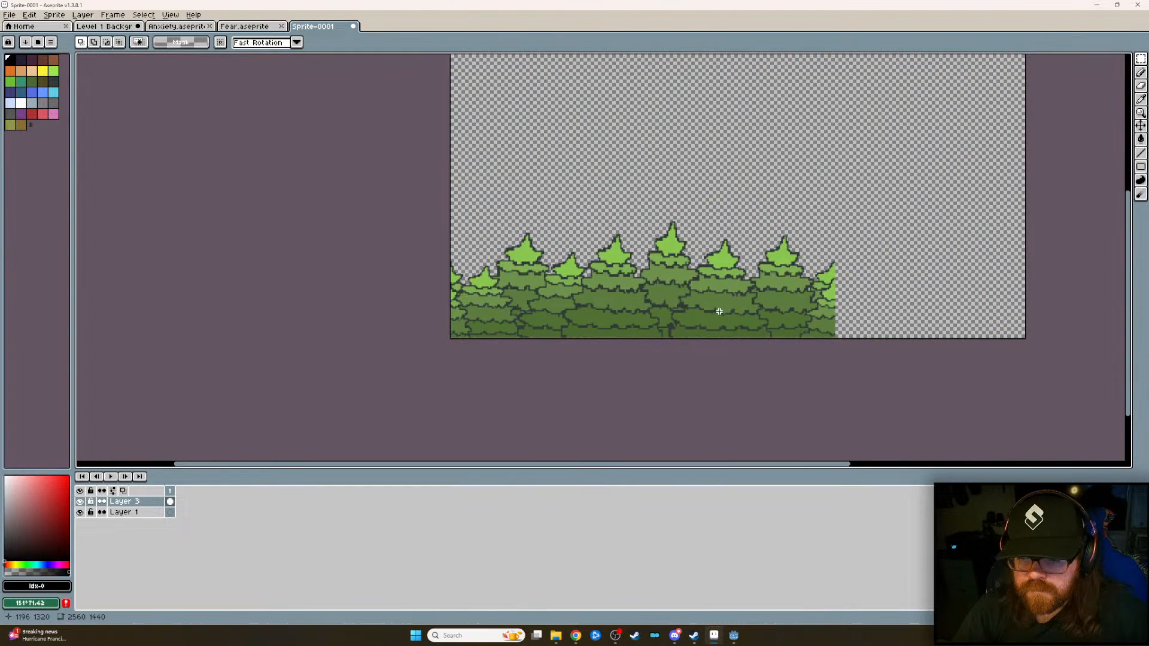
scroll(719, 311, "down", 1)
middle_click_drag(720, 301, 590, 403)
scroll(589, 371, "up", 1)
middle_click_drag(714, 382, 598, 301)
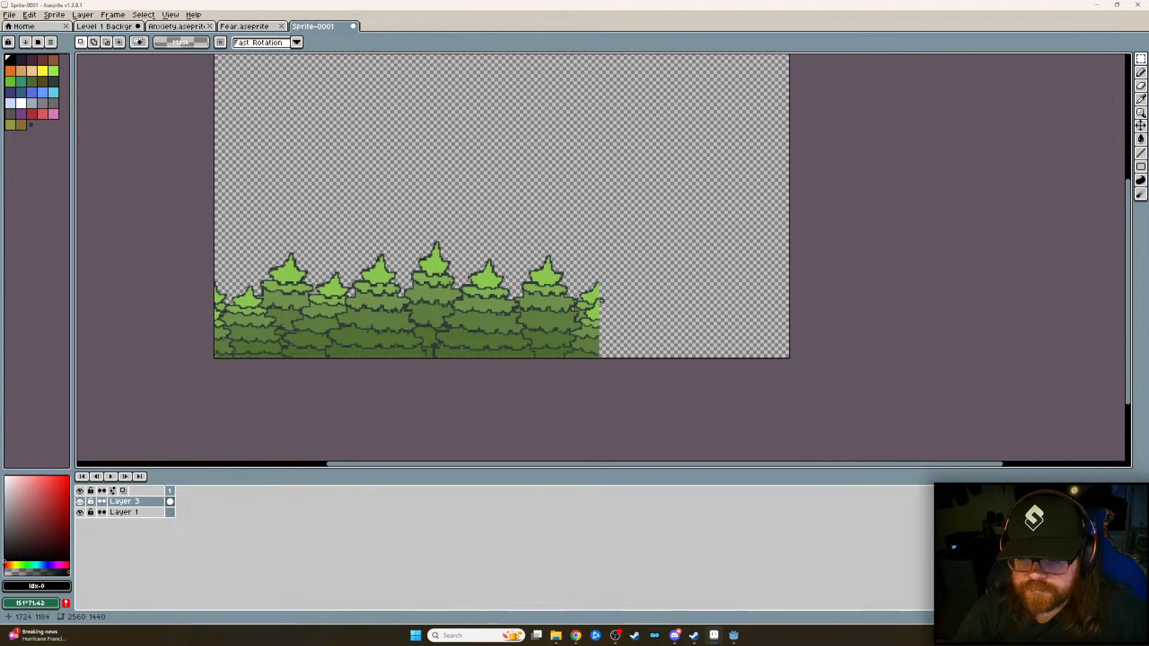
middle_click_drag(659, 331, 789, 333)
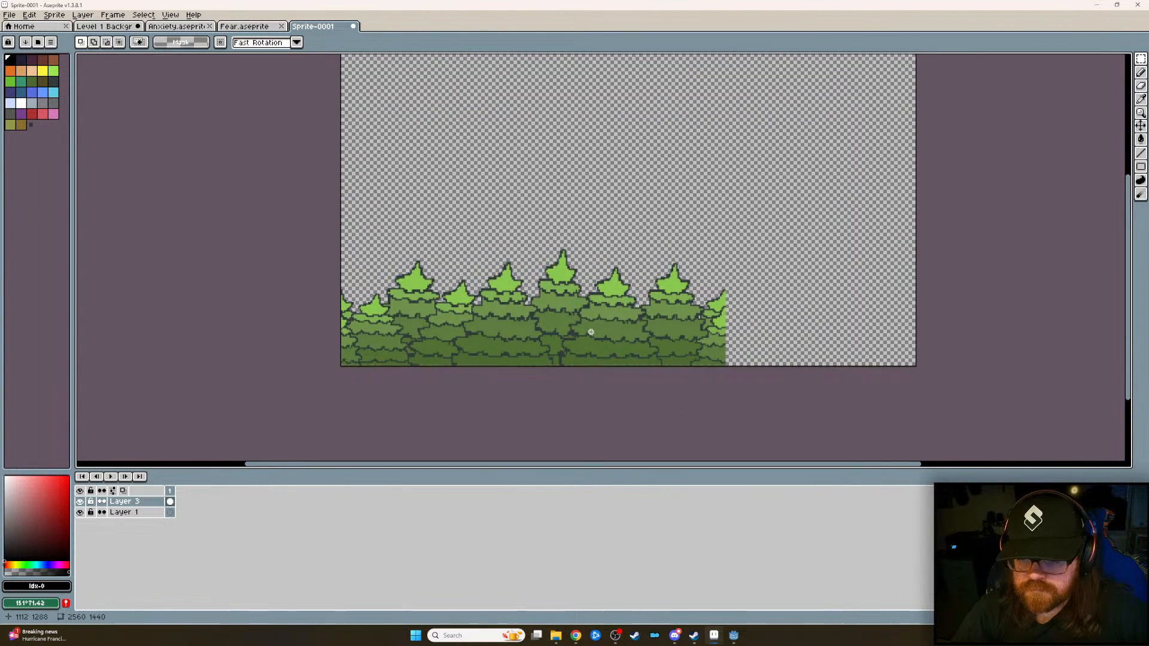
left_click_drag(285, 192, 790, 368)
left_click_drag(789, 280, 711, 300)
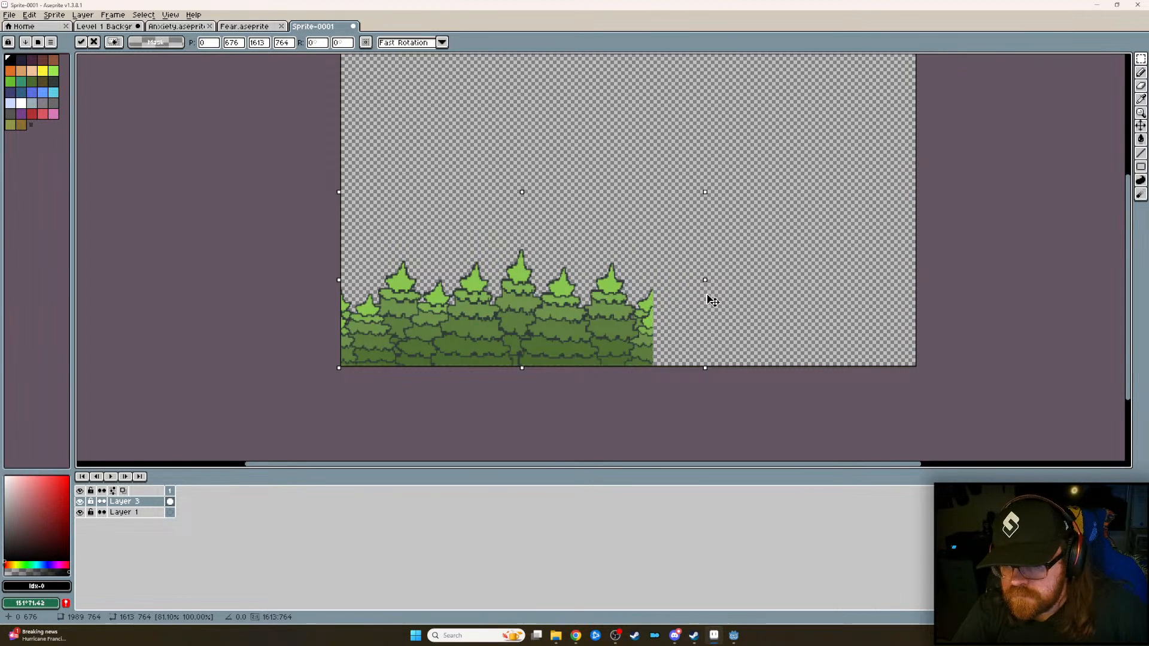
middle_click_drag(713, 261, 670, 297)
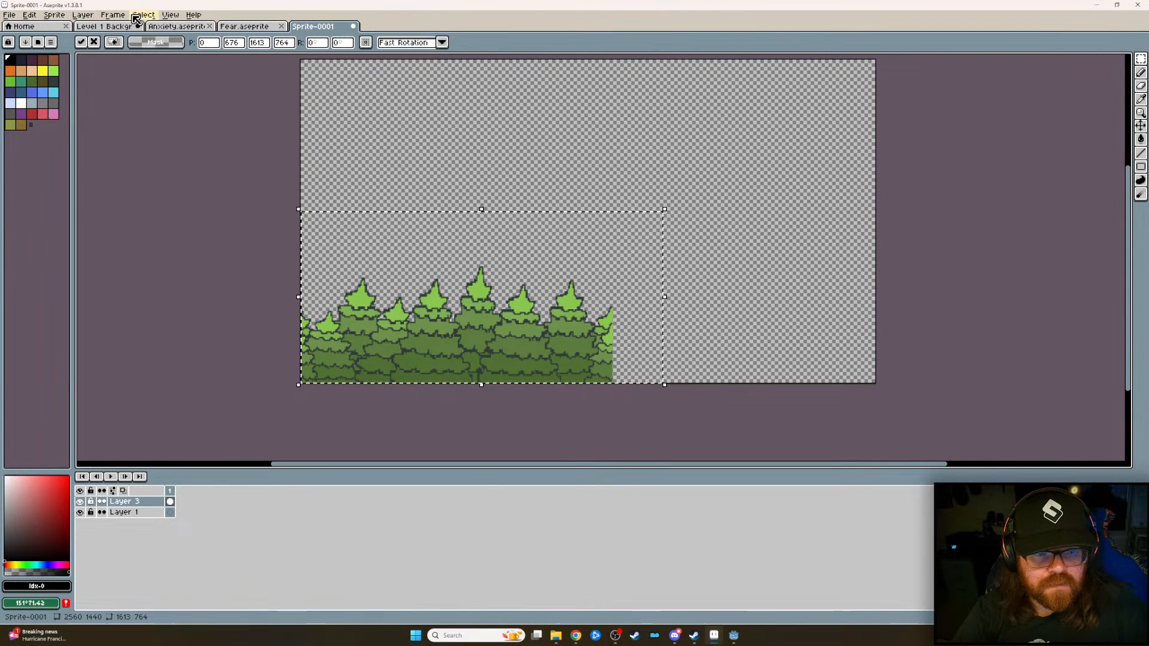
- Show the grid and enable symmetry with a vertical axis through the middle of the canvas
left_click(179, 18)
mouse_move(188, 57)
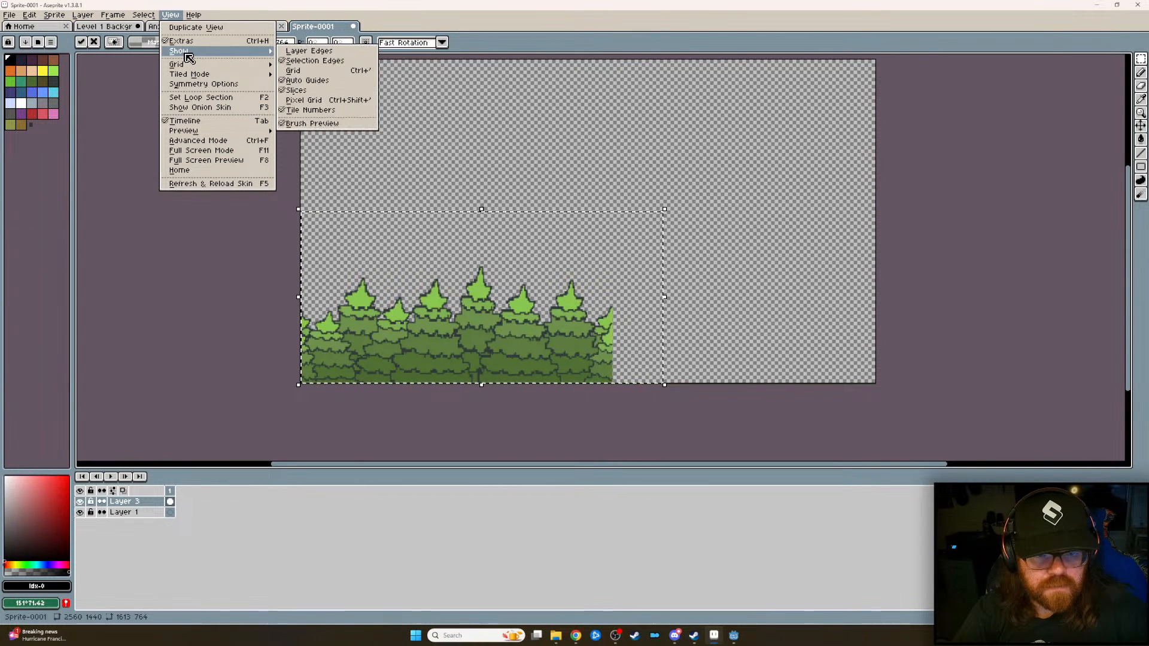
left_click(323, 71)
middle_click_drag(684, 235, 696, 290)
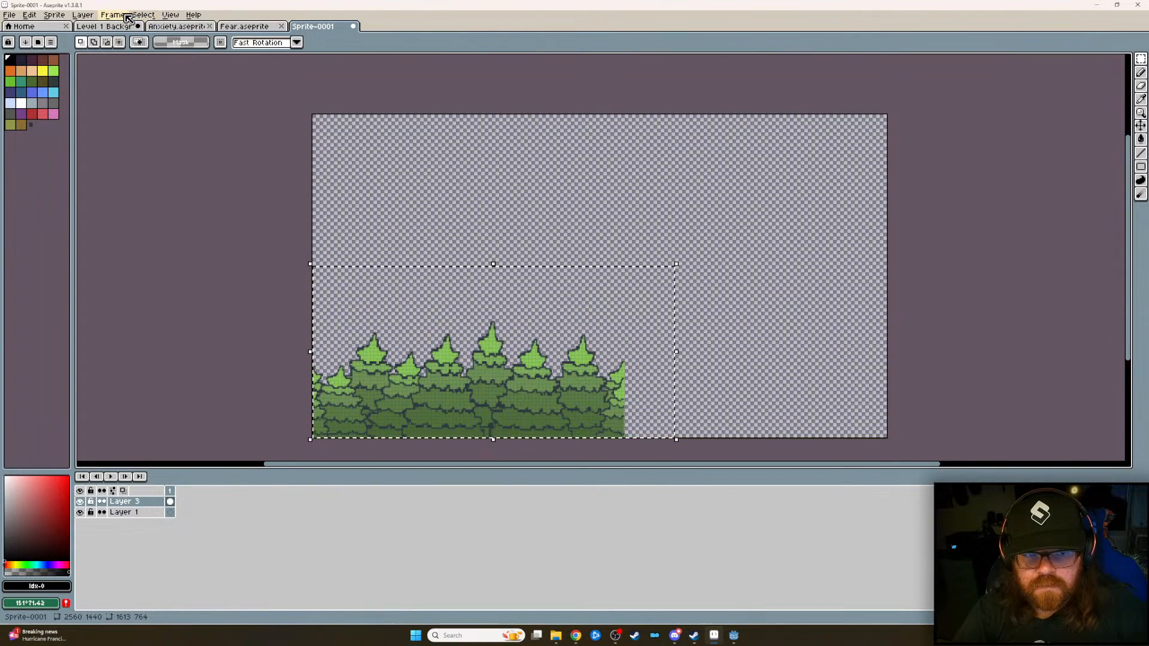
left_click(168, 16)
mouse_move(199, 133)
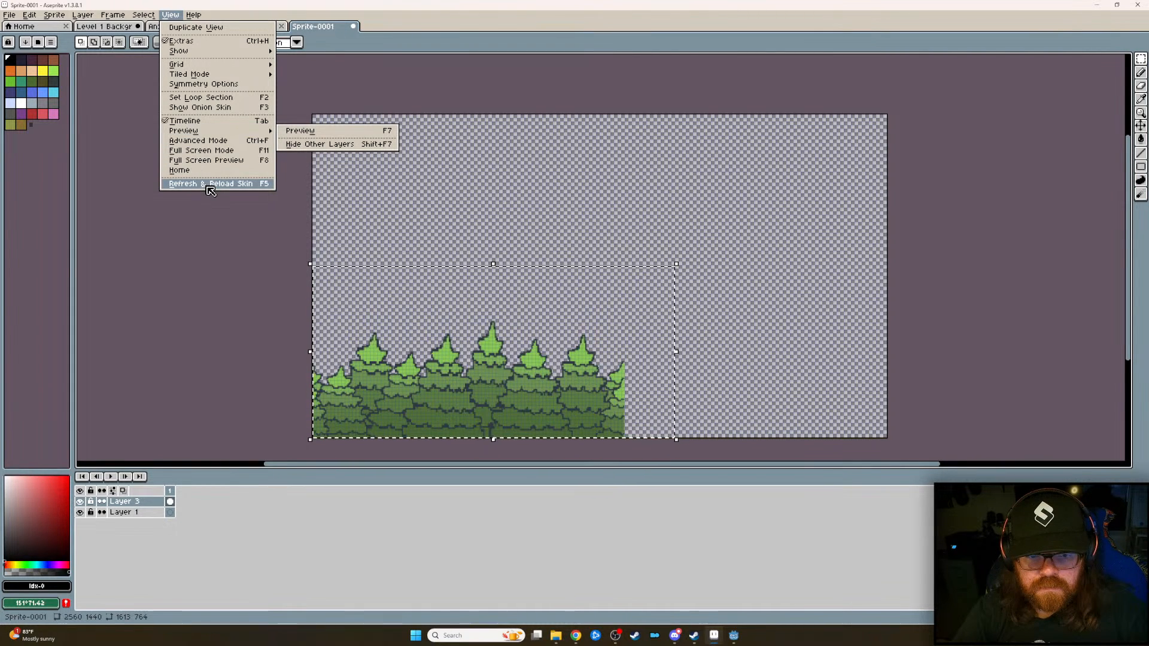
left_click(208, 86)
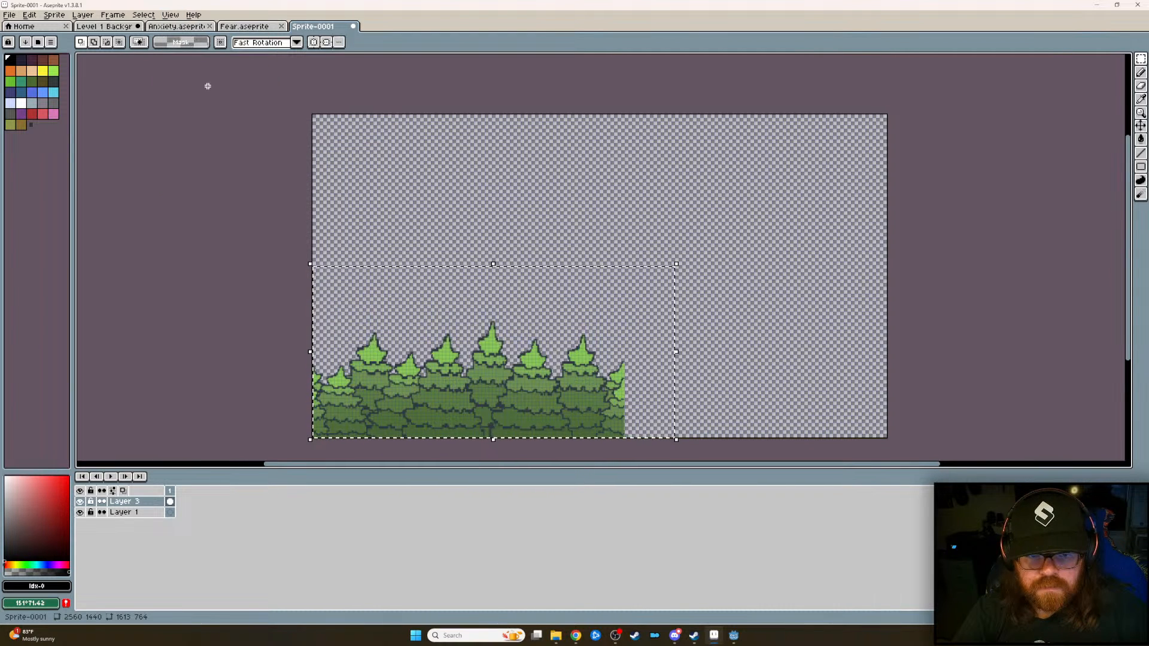
left_click(327, 42)
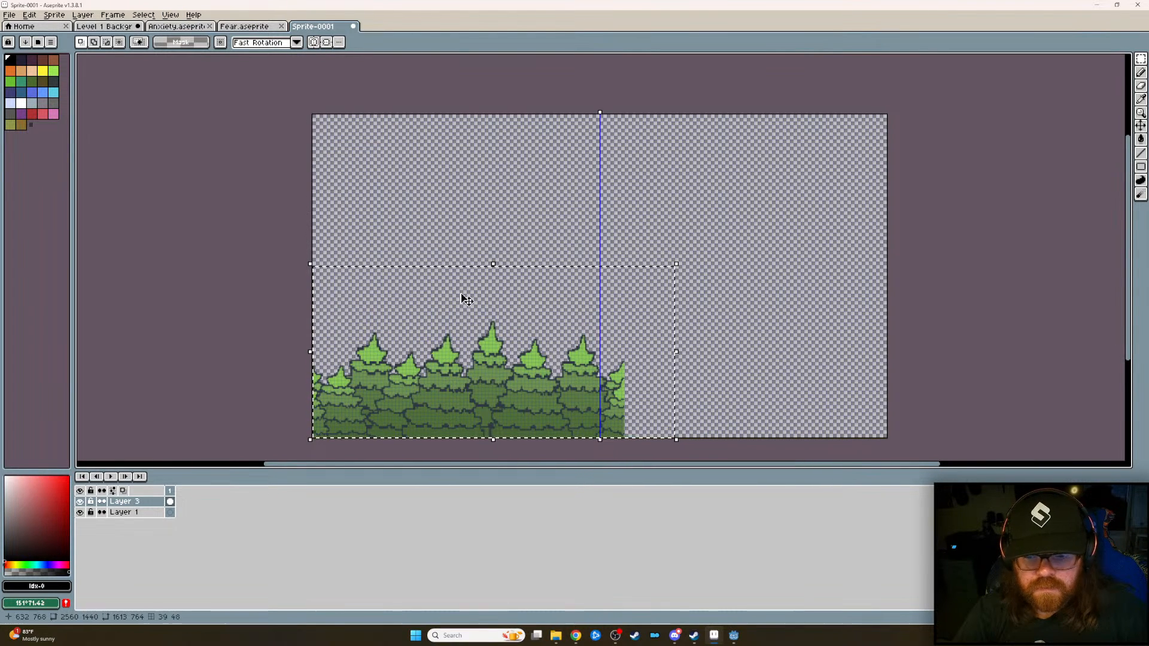
- Narrow the tree selection to about 1485 x 764 pixels so the tree strip ends at the central symmetry axis
middle_click_drag(729, 344, 733, 232)
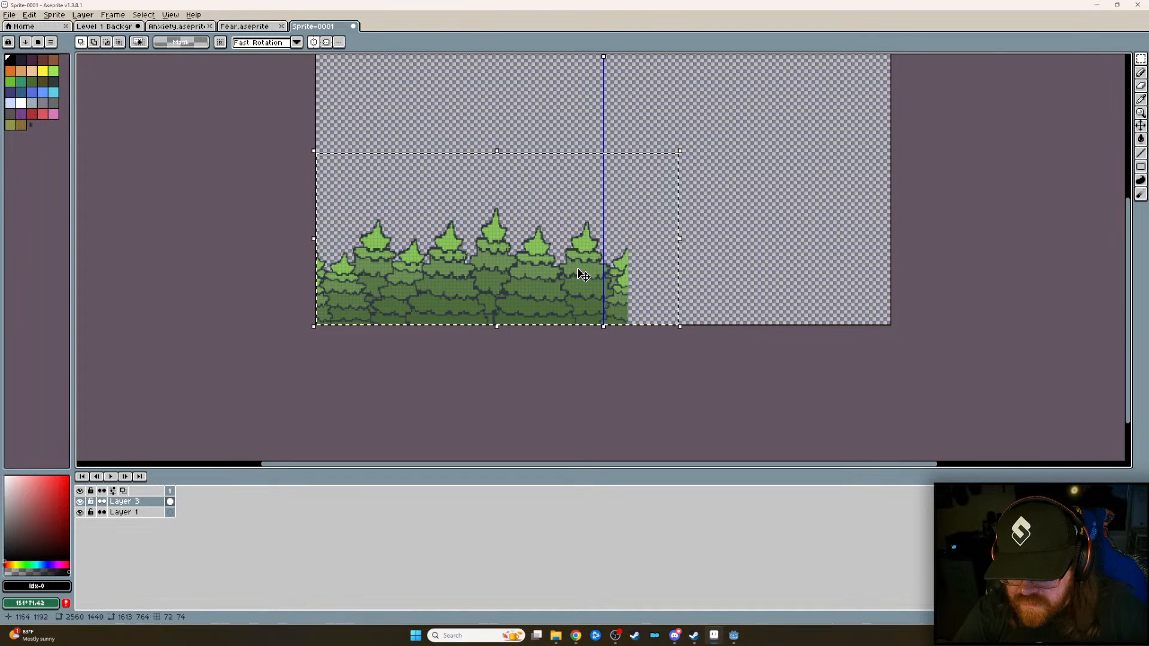
left_click(584, 275)
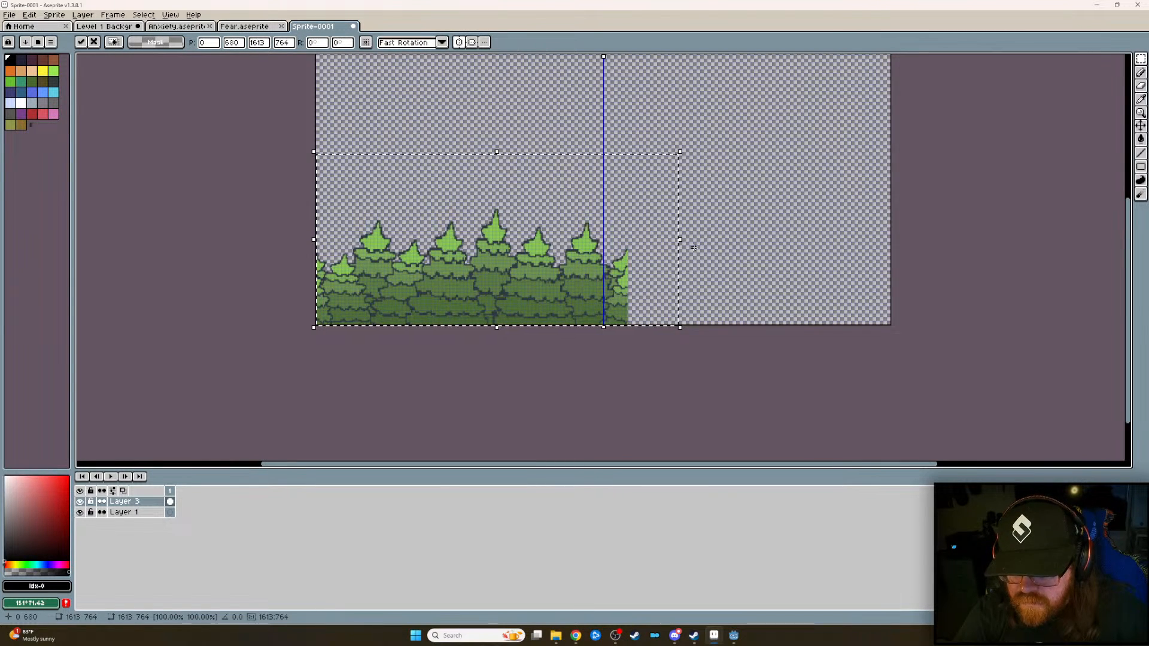
left_click_drag(680, 239, 650, 245)
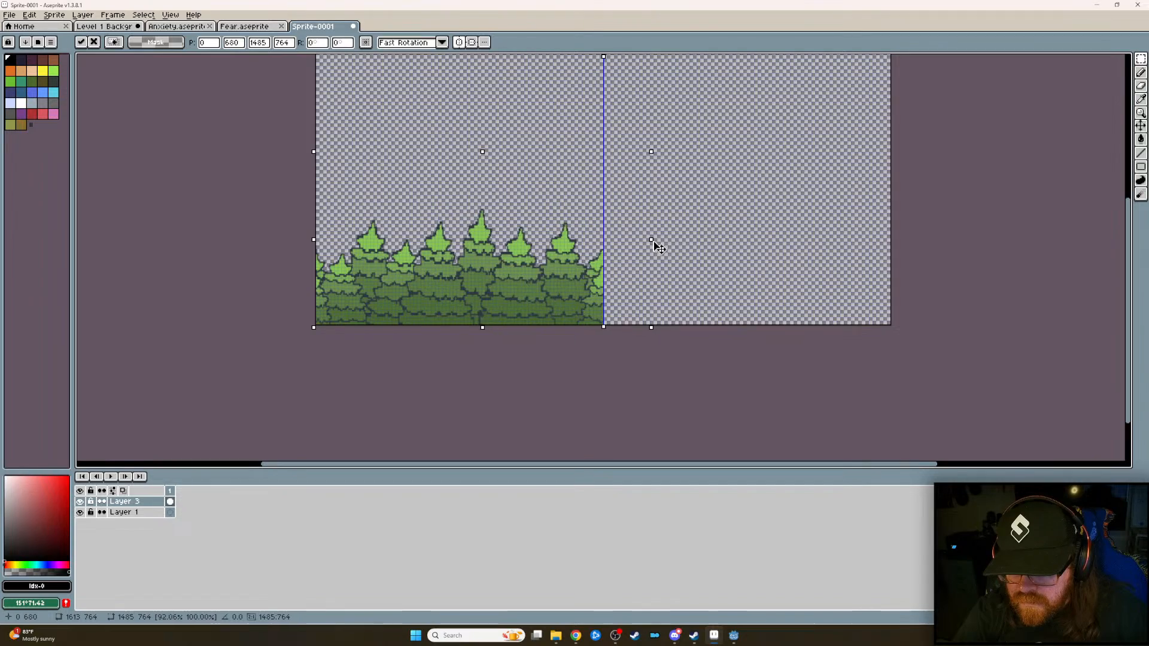
scroll(601, 307, "up", 4)
scroll(601, 308, "down", 2)
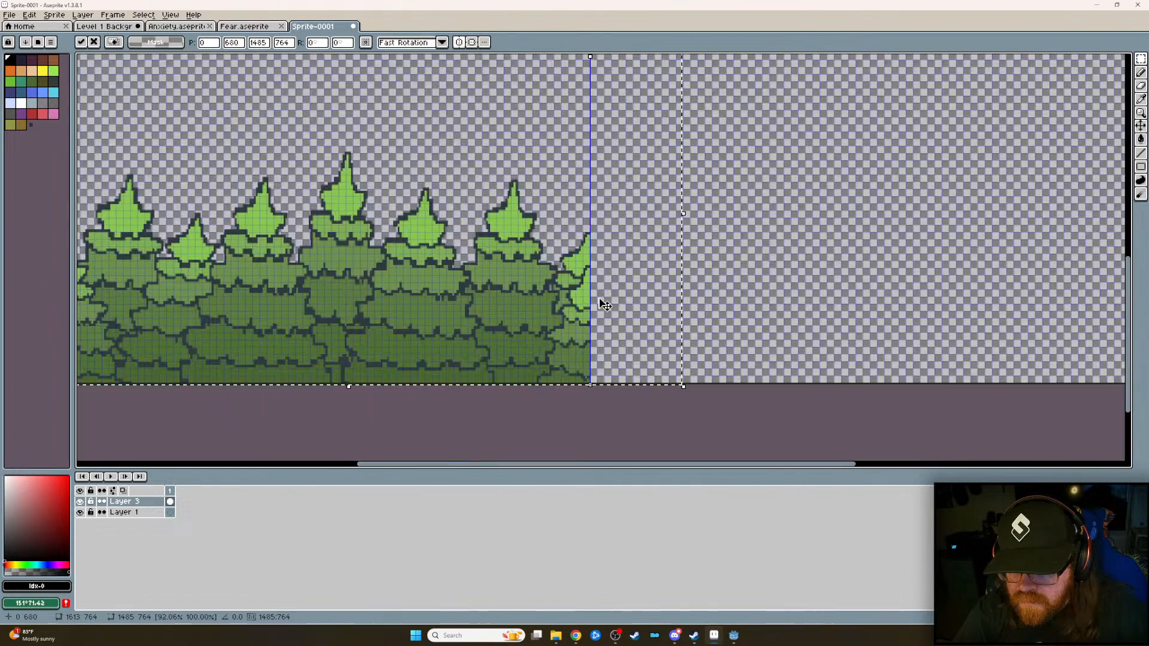
scroll(606, 305, "down", 2)
scroll(605, 322, "up", 1)
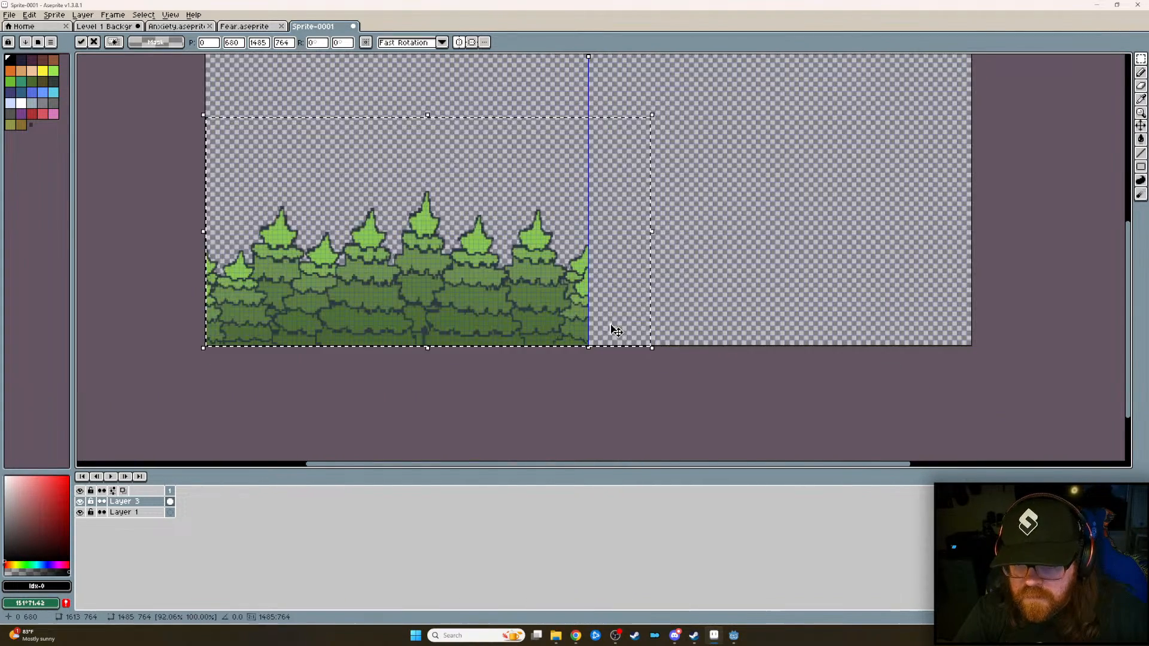
middle_click_drag(501, 278, 580, 347)
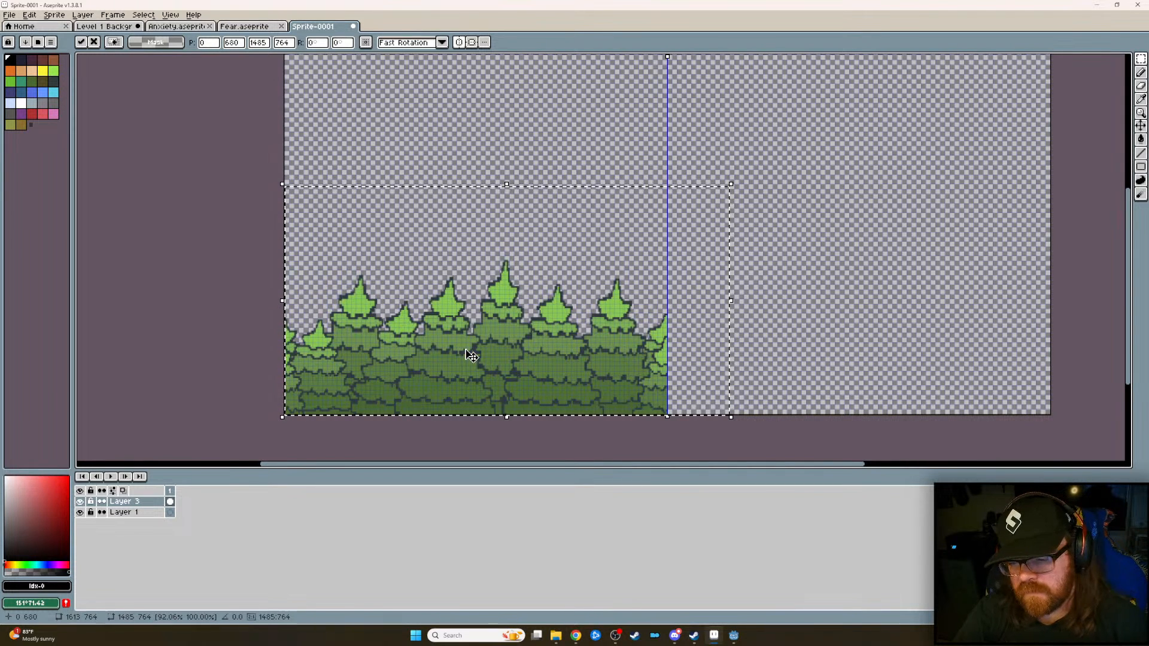
key("Return")
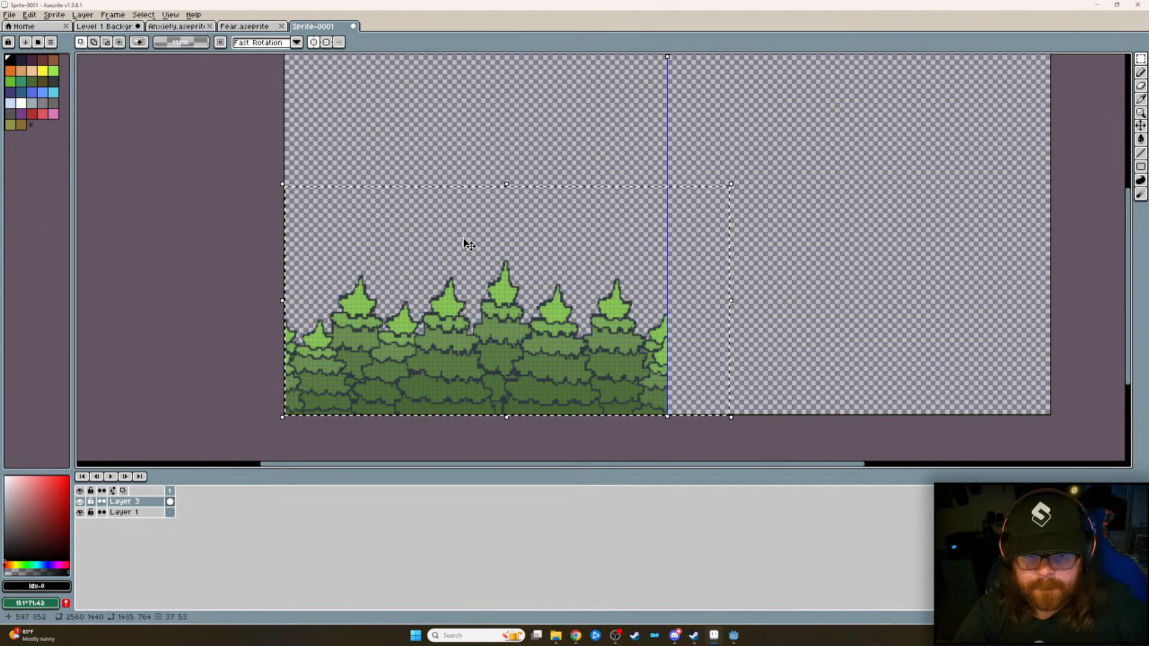
- Paste a duplicate of the tree strip into the right half of the canvas, starting at the central axis, and deselect it
middle_click_drag(484, 326, 608, 226)
key("ctrl+v")
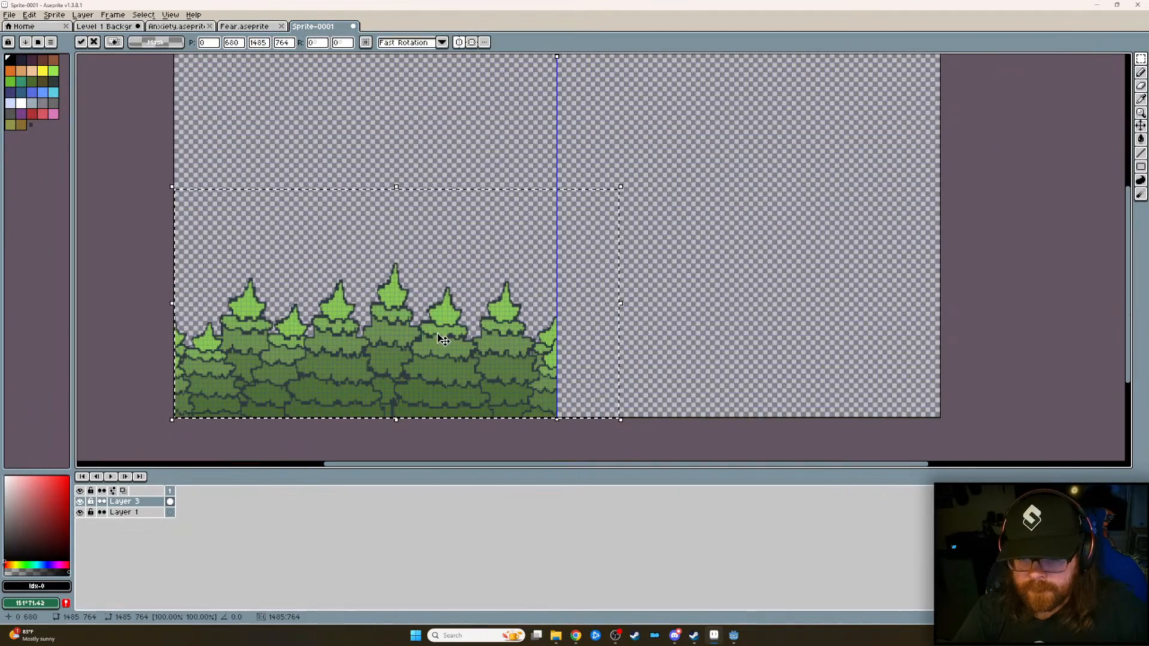
left_click_drag(439, 341, 821, 341)
key("Return")
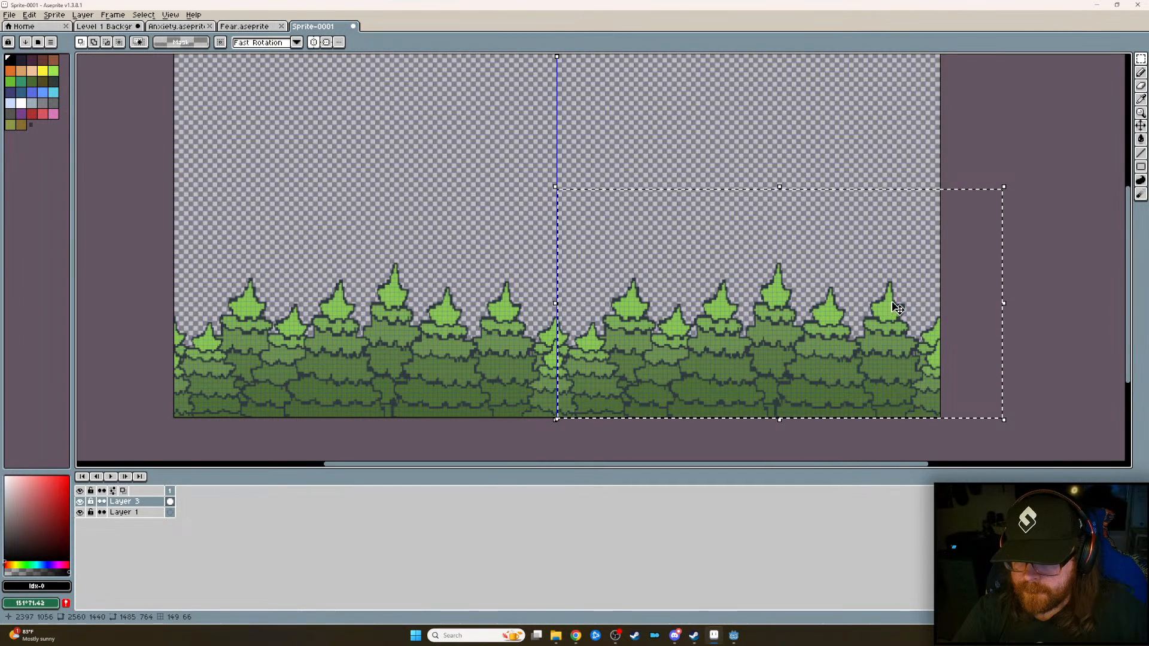
scroll(1036, 304, "down", 1)
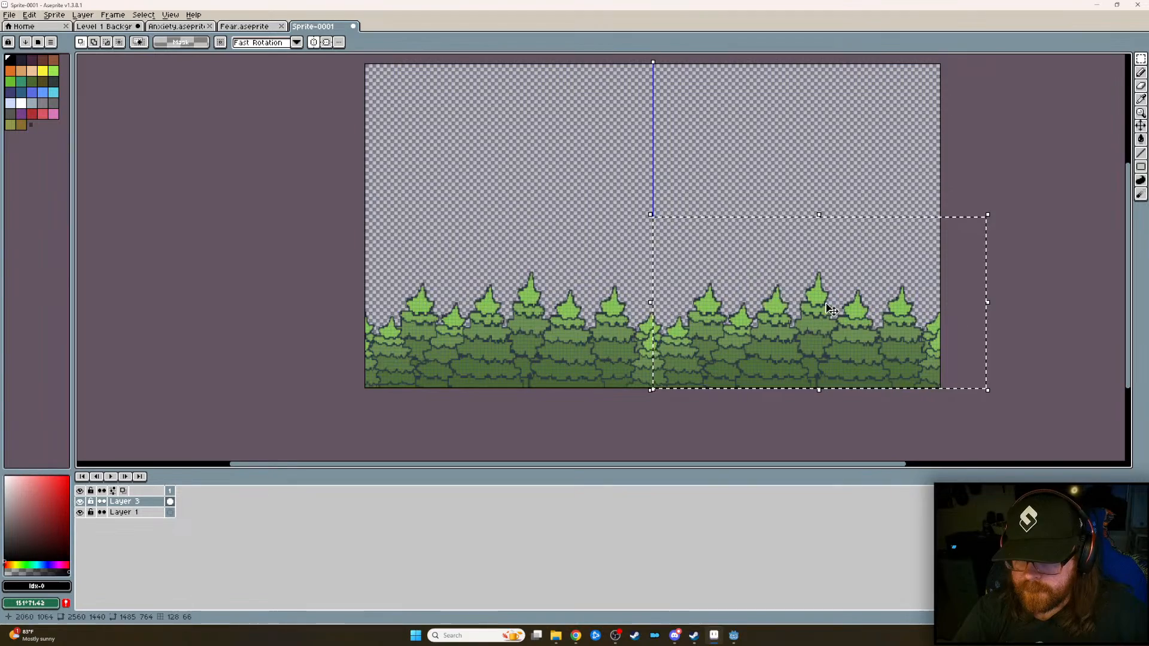
middle_click_drag(711, 195, 682, 231)
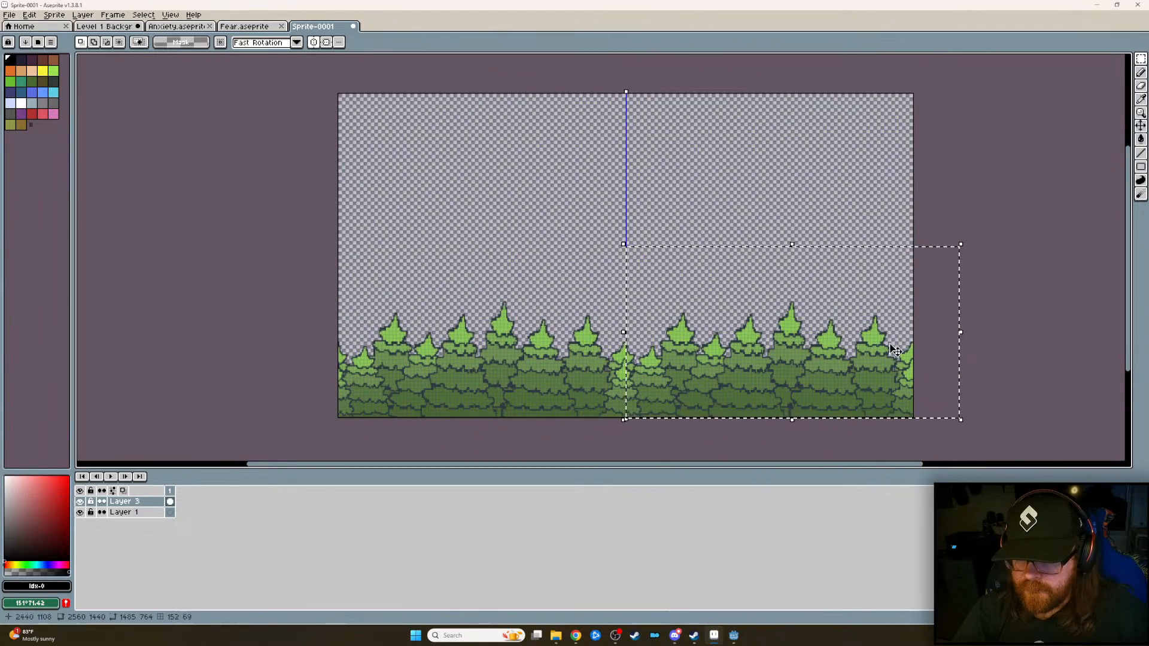
scroll(718, 401, "up", 2)
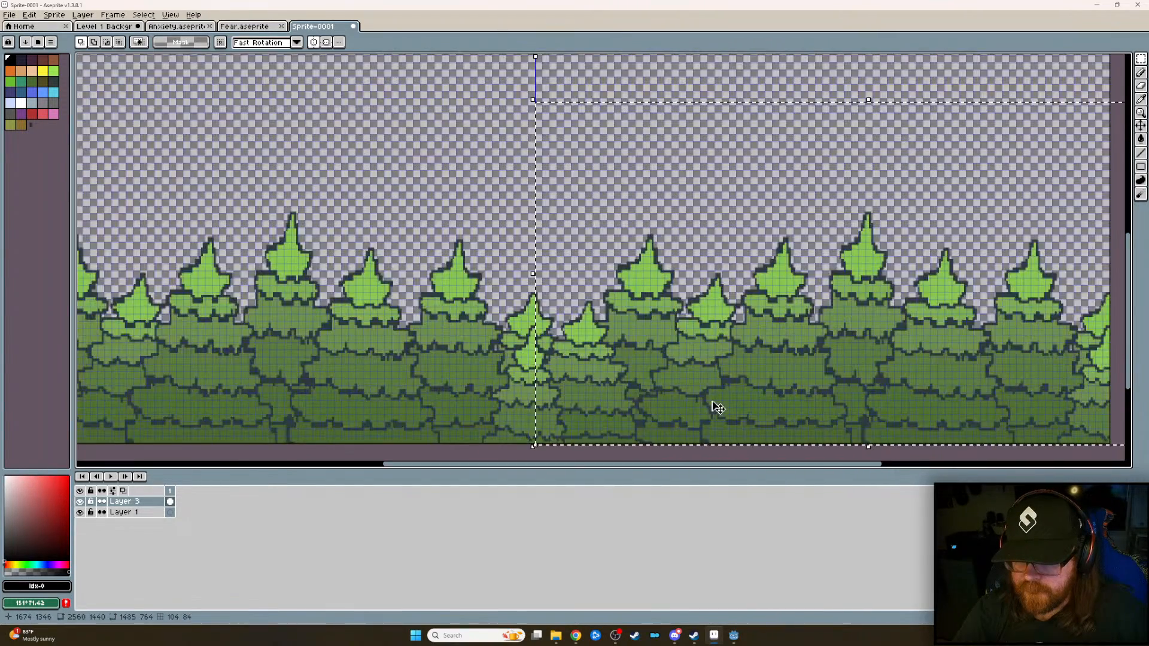
scroll(695, 402, "down", 1)
key("b")
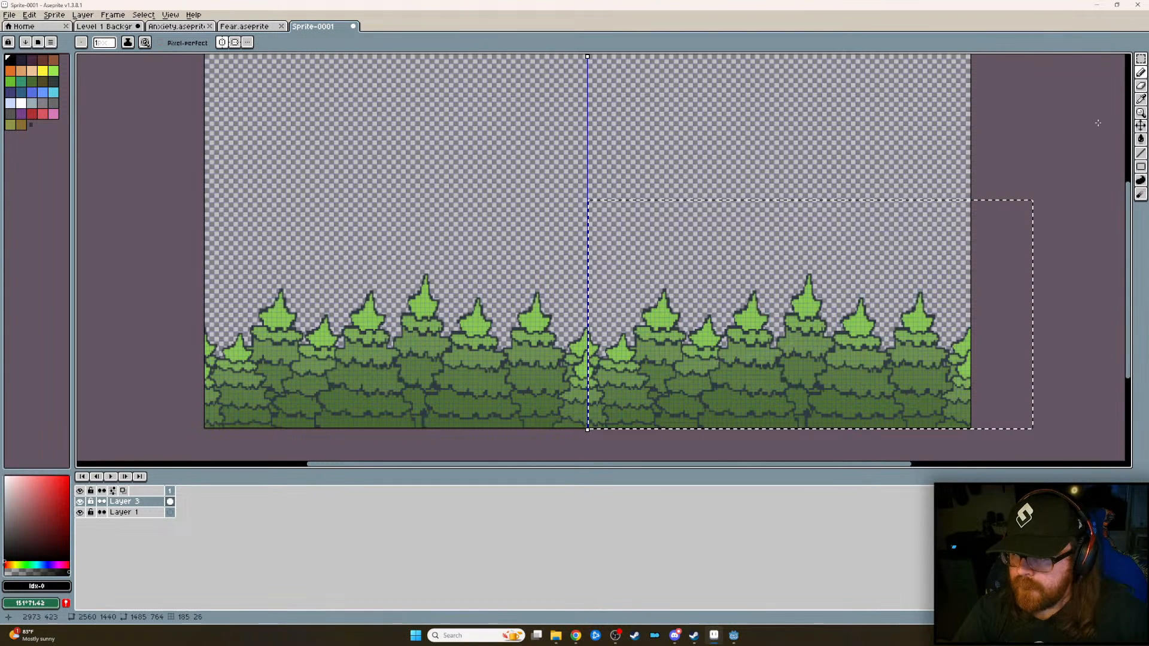
key("m")
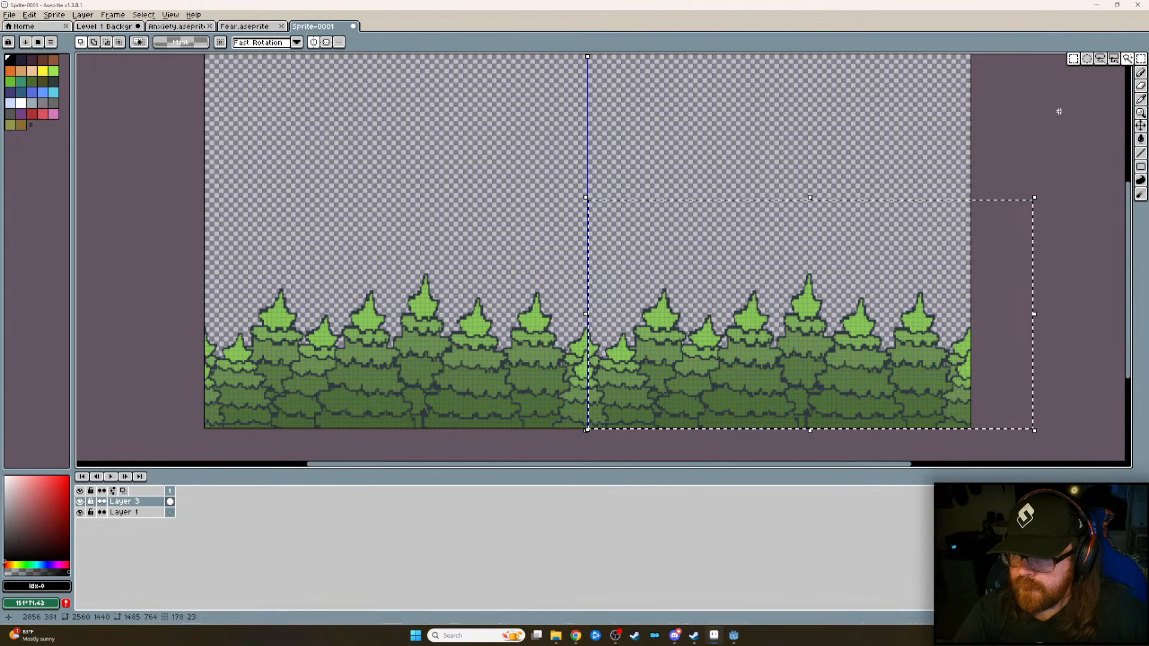
left_click(926, 139)
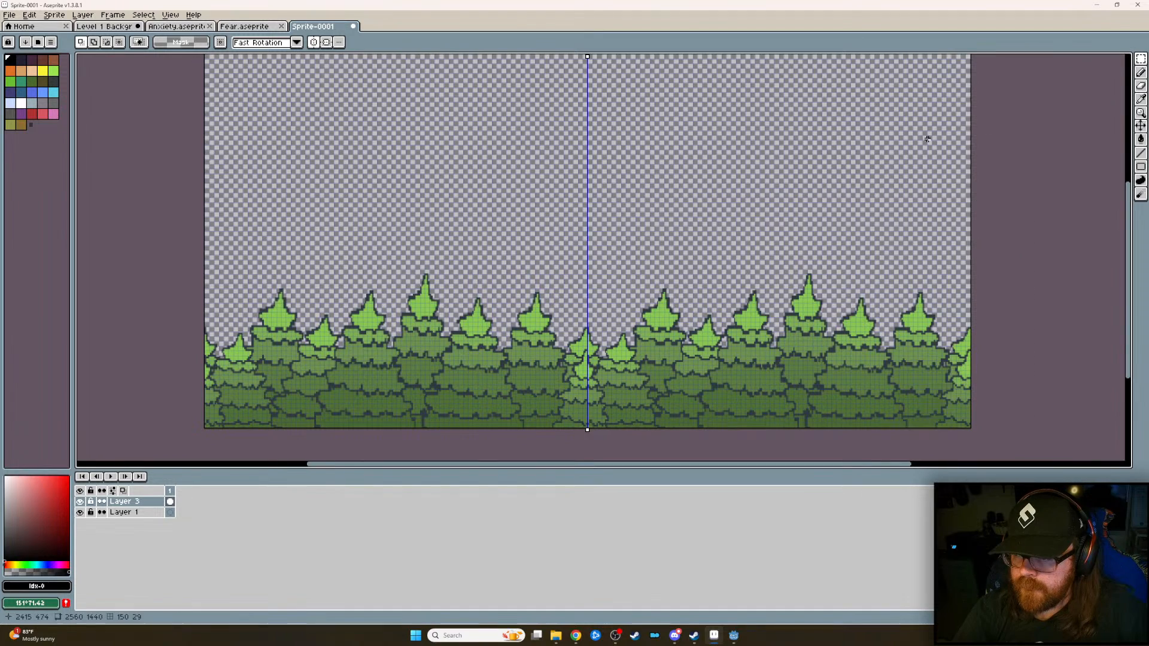
- Sample the dark tree outline colour #323c39 near the centre seam and make it the Pencil tool's drawing colour
left_click(1143, 76)
scroll(649, 367, "up", 4)
scroll(508, 353, "down", 1)
mouse_move(510, 349)
middle_mouse_down()
mouse_move(689, 317)
mouse_move(857, 347)
middle_mouse_up()
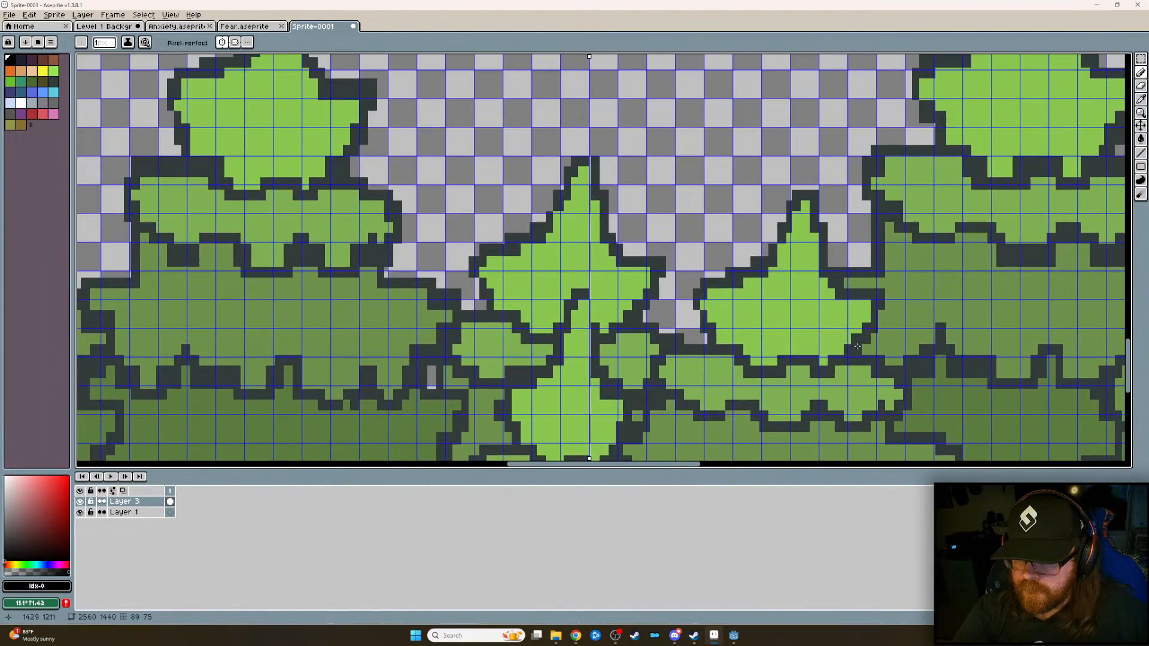
left_click(1140, 100)
left_click(688, 335)
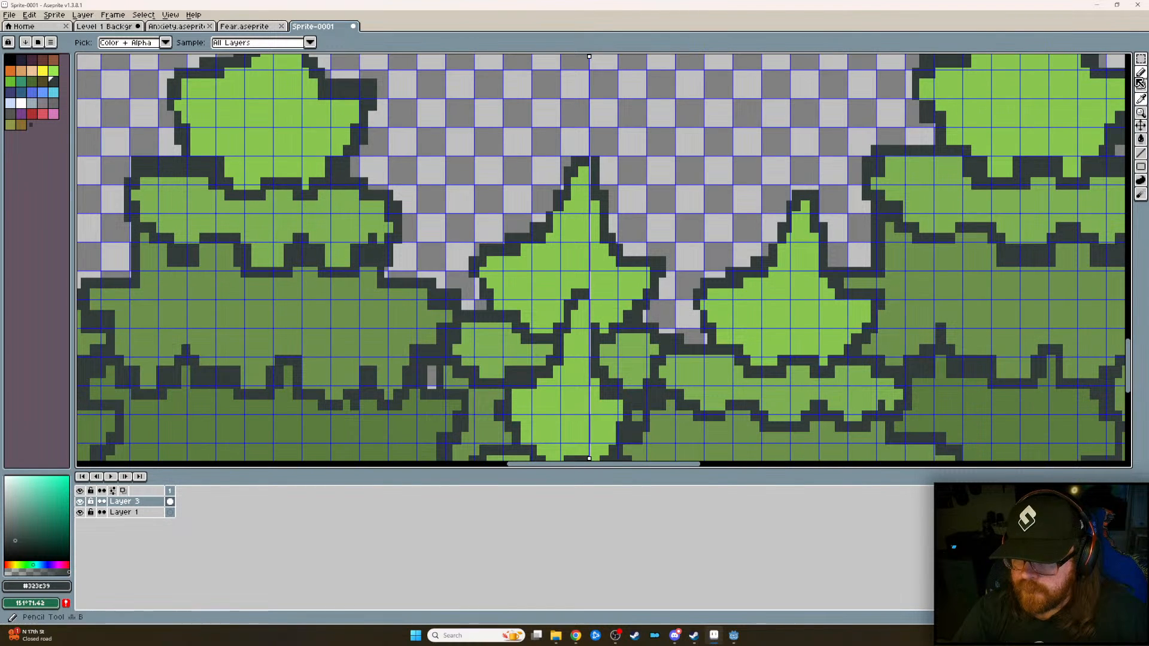
left_click(1139, 73)
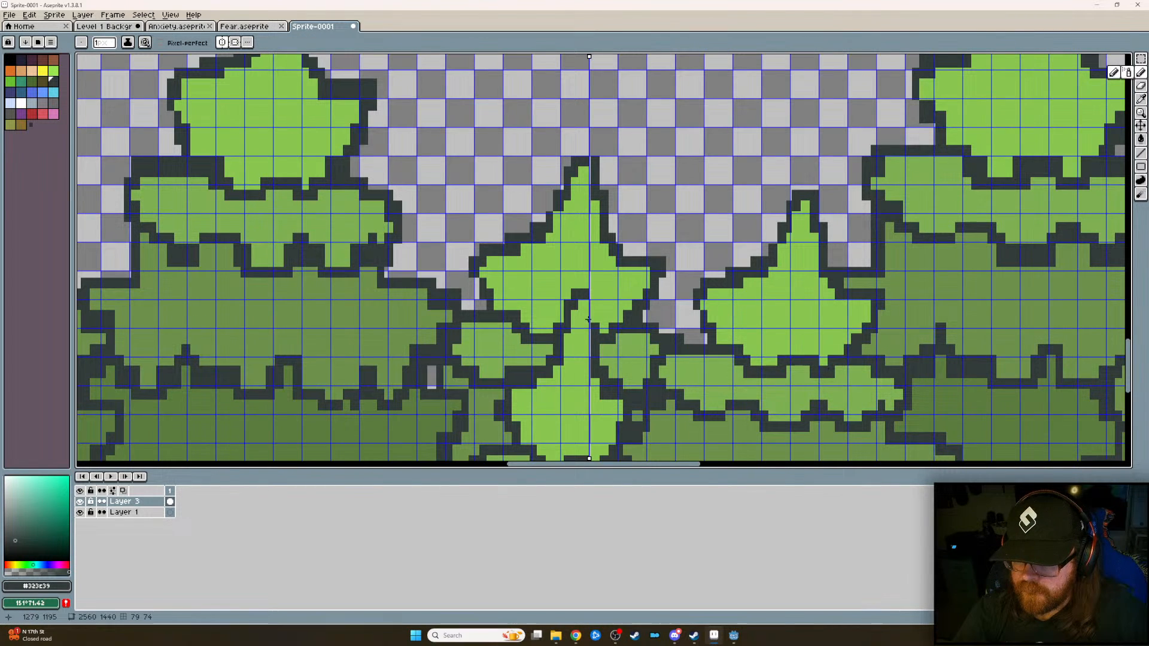
- Try to touch up the dark outline where the two tree strips meet, and undo the pencil stroke
scroll(589, 302, "up", 2)
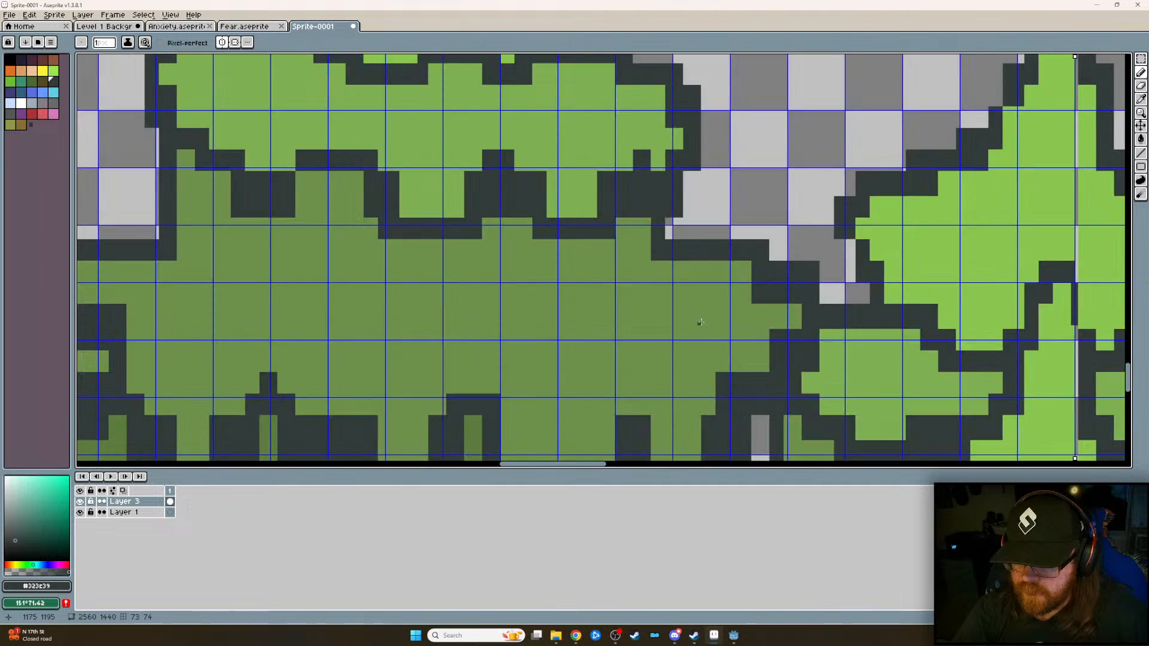
scroll(669, 322, "right", 10)
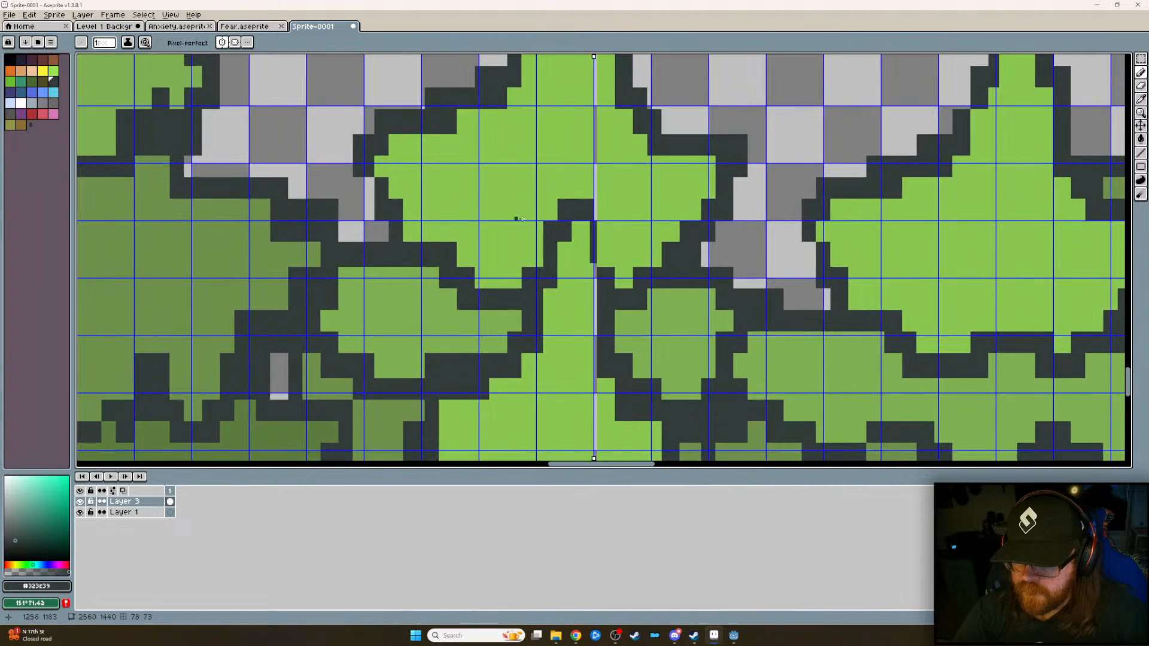
scroll(476, 214, "up", 3)
middle_click_drag(505, 275, 598, 323)
scroll(689, 357, "down", 5)
scroll(689, 357, "down", 2)
scroll(729, 313, "up", 2)
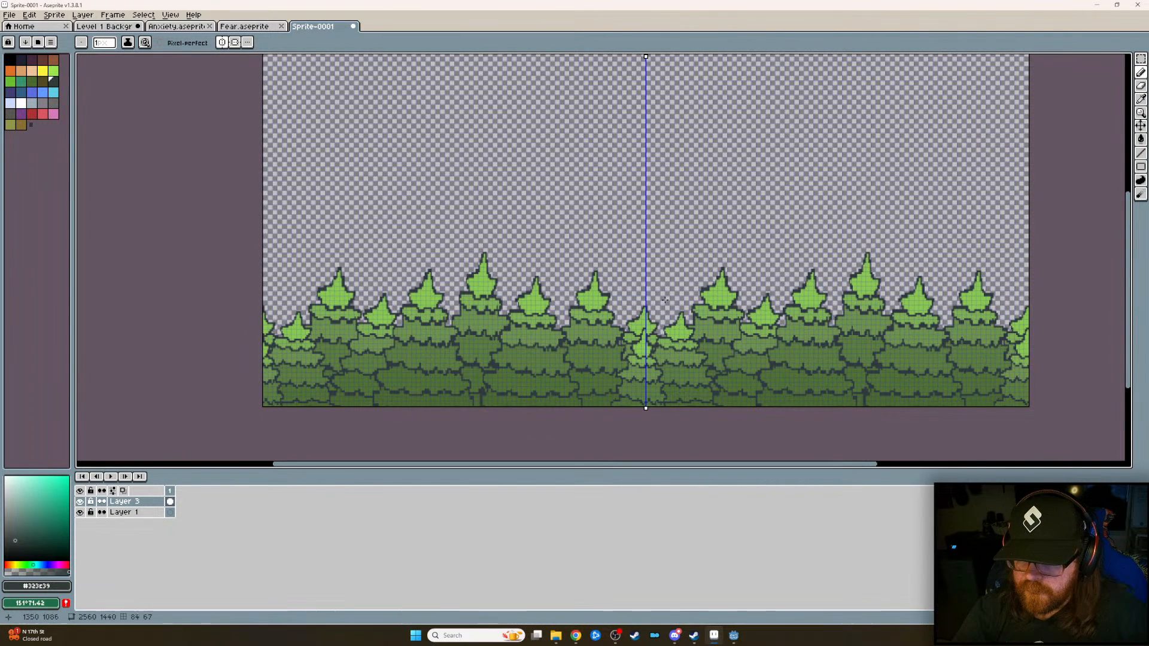
key("v")
key("ctrl+z")
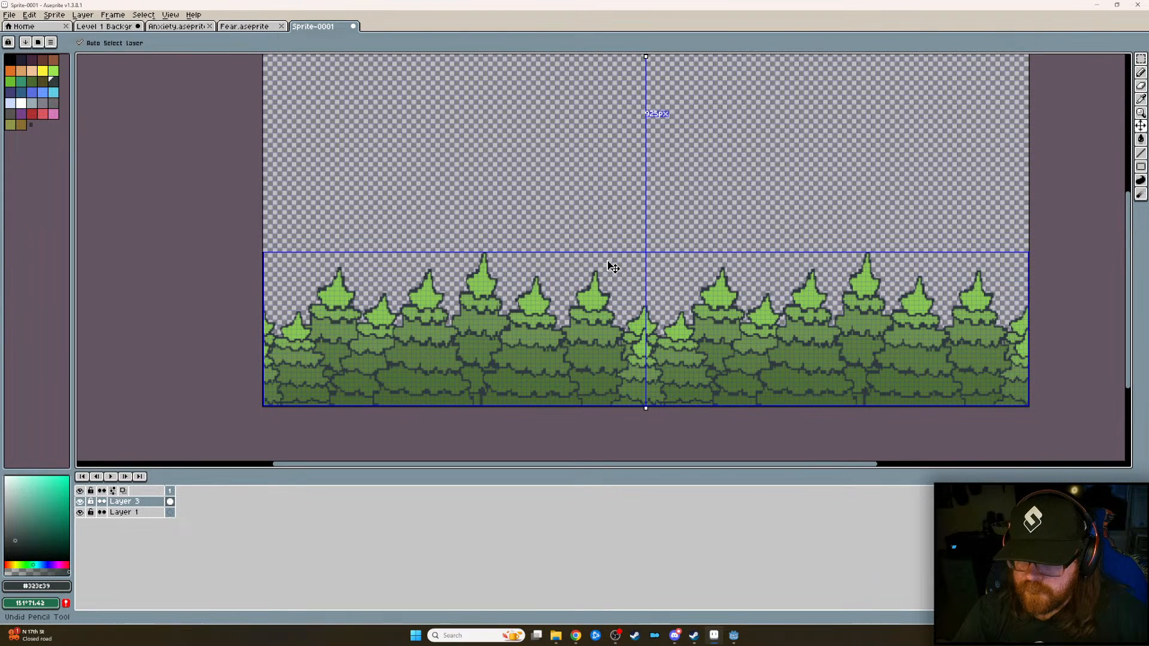
key("b")
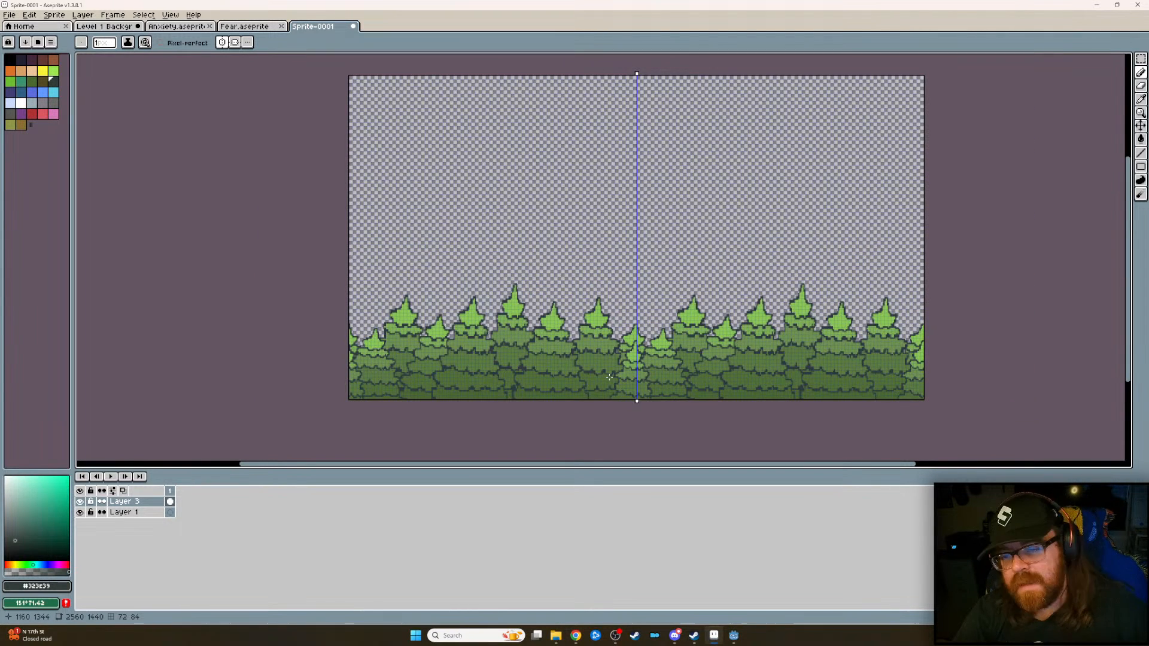
- Close Aseprite without saving the modified sprites, and close the Godot editor
scroll(609, 377, "down", 1)
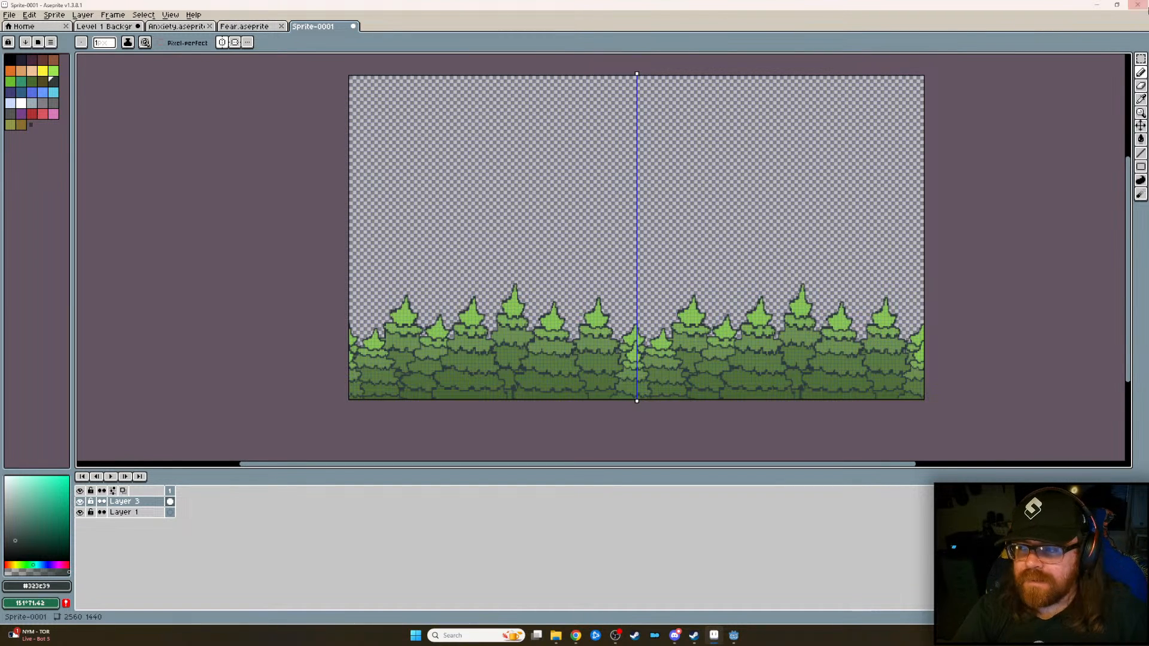
left_click(1137, 5)
left_click(583, 339)
left_click(583, 339)
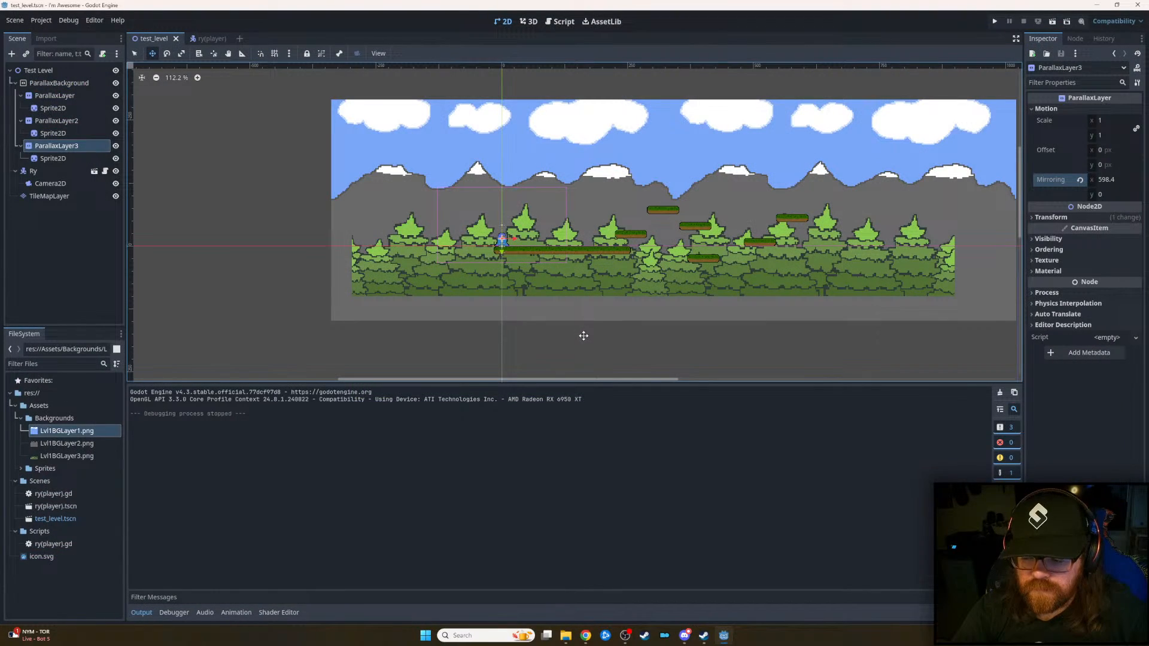
left_click(1138, 5)
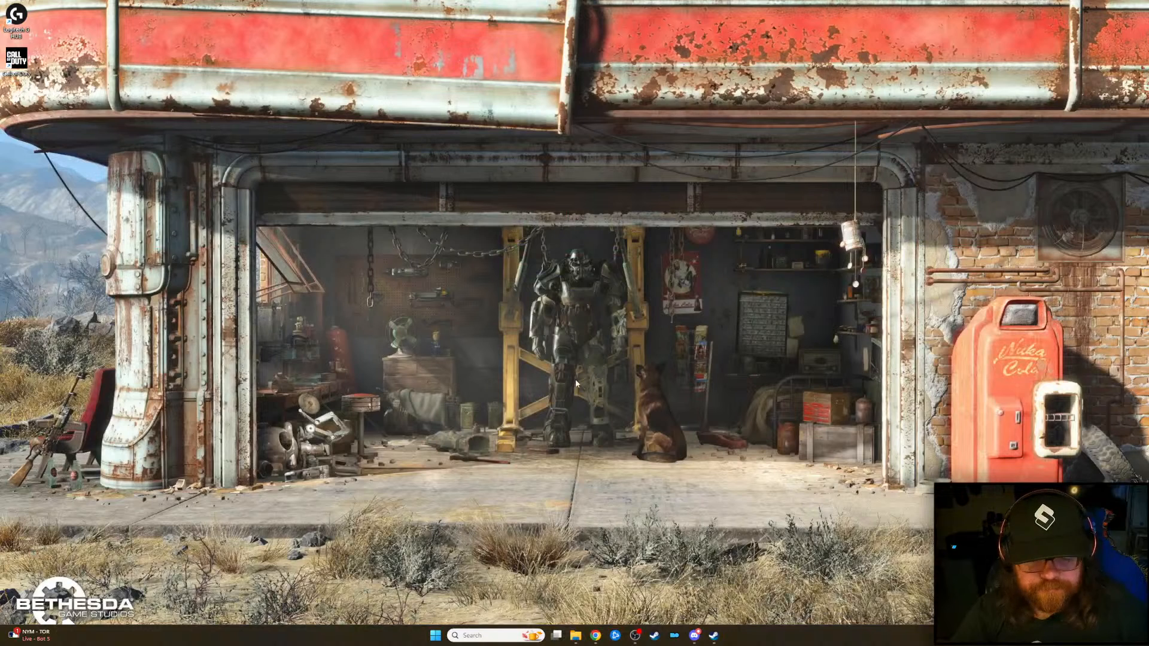